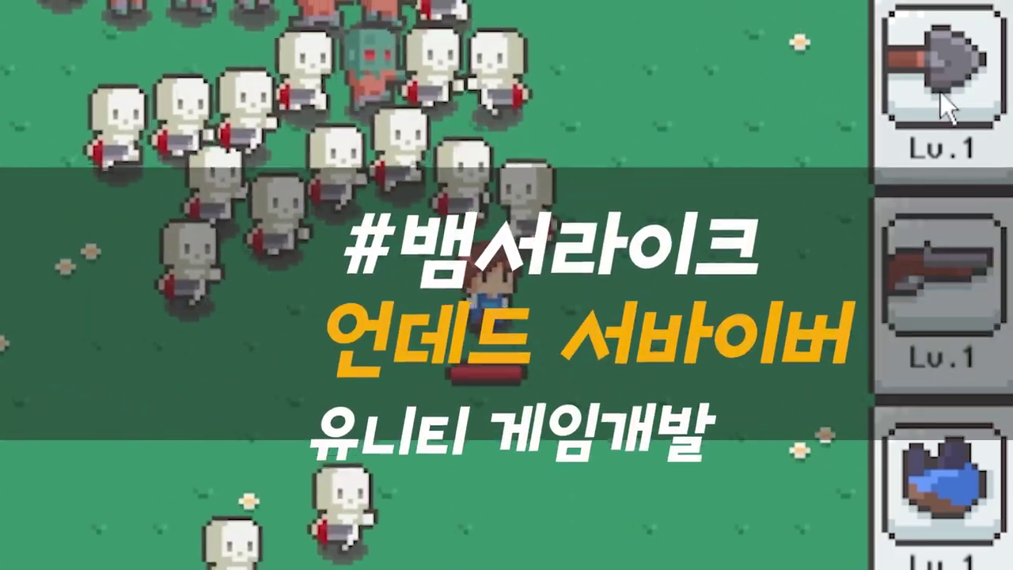
# - Pick the axe, gun and boots level-up cards repeatedly, taking the axe and gun to Lv.6
pyautogui.click(940, 91)
pyautogui.click(939, 269)
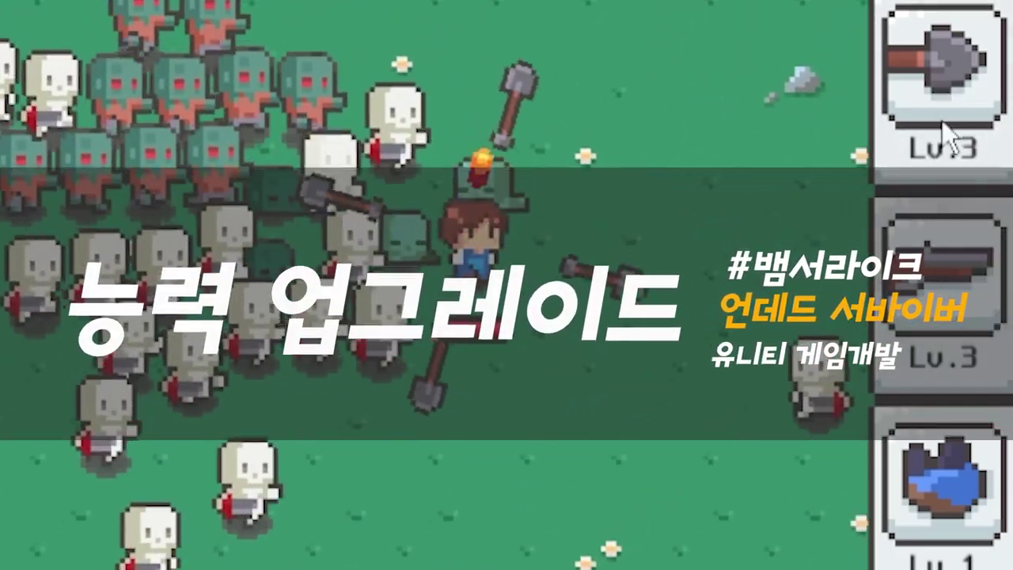
pyautogui.click(940, 83)
pyautogui.click(940, 83)
pyautogui.click(940, 269)
pyautogui.click(981, 503)
pyautogui.click(977, 505)
pyautogui.click(965, 508)
pyautogui.click(953, 511)
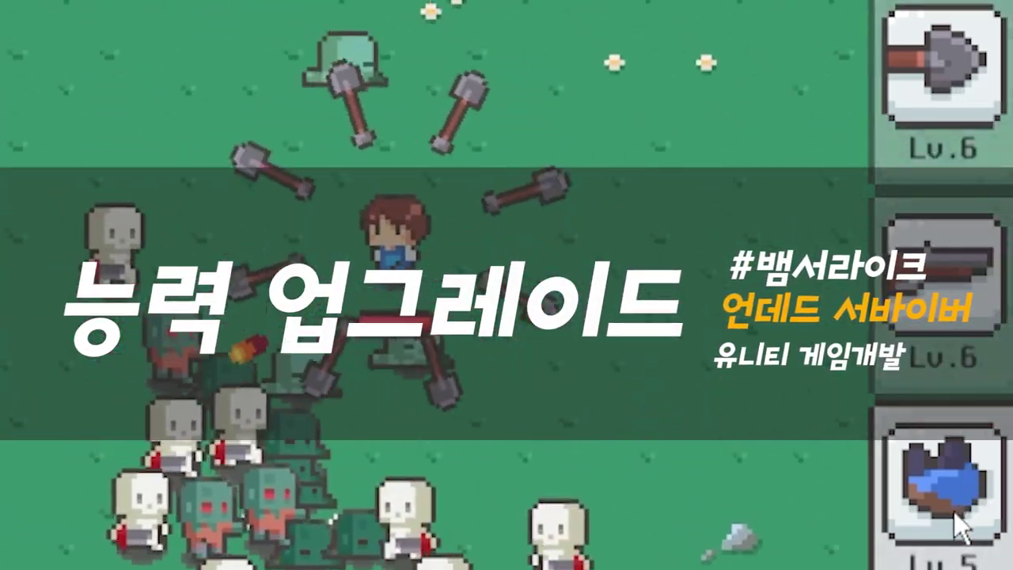
pyautogui.click(945, 518)
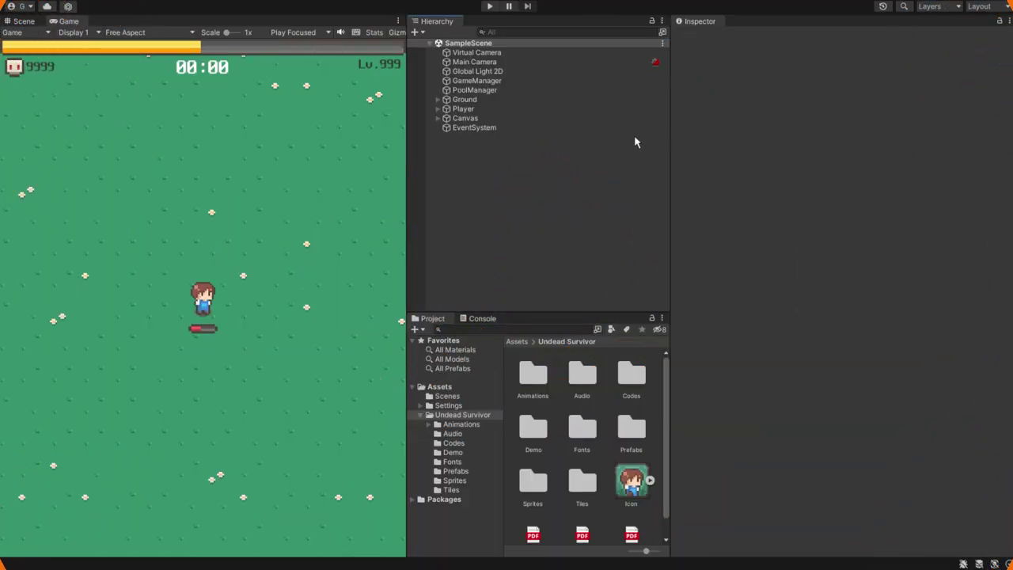
# - Expand Player and select Weapon 0, then Weapon 1 (Id 1, Prefab Id 2, Damage 3)
pyautogui.click(462, 109)
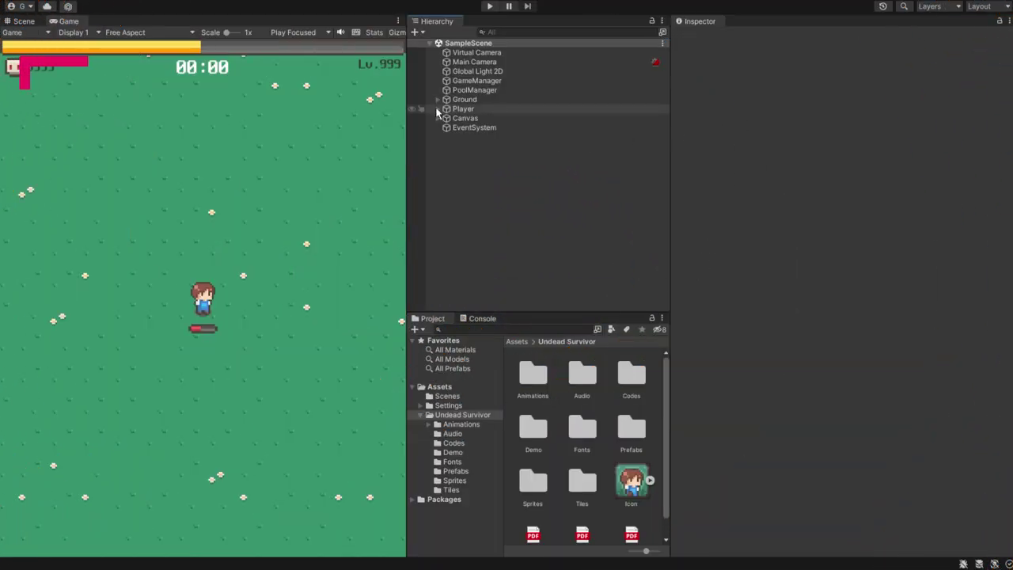
pyautogui.click(437, 108)
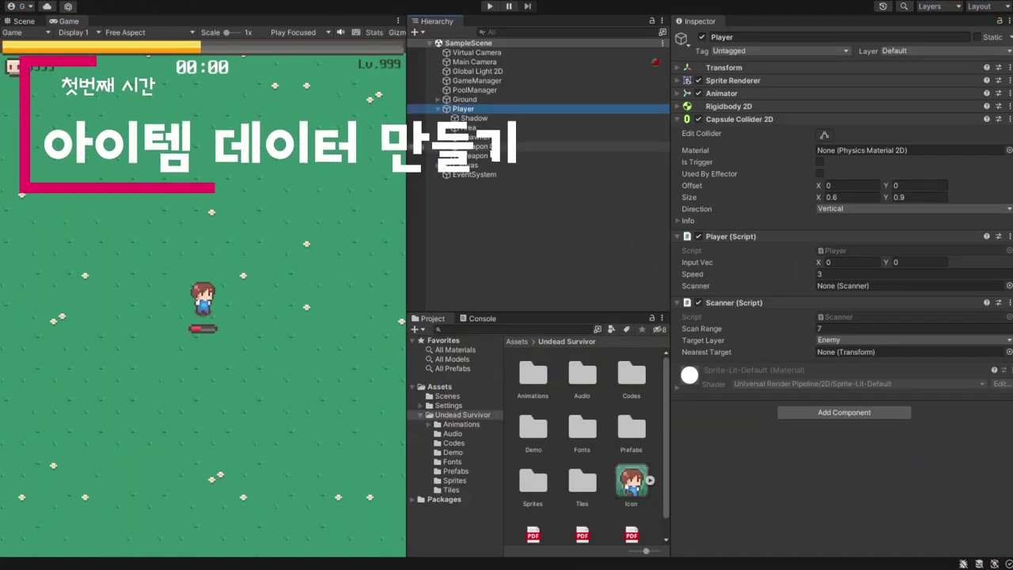
pyautogui.click(491, 147)
pyautogui.click(493, 156)
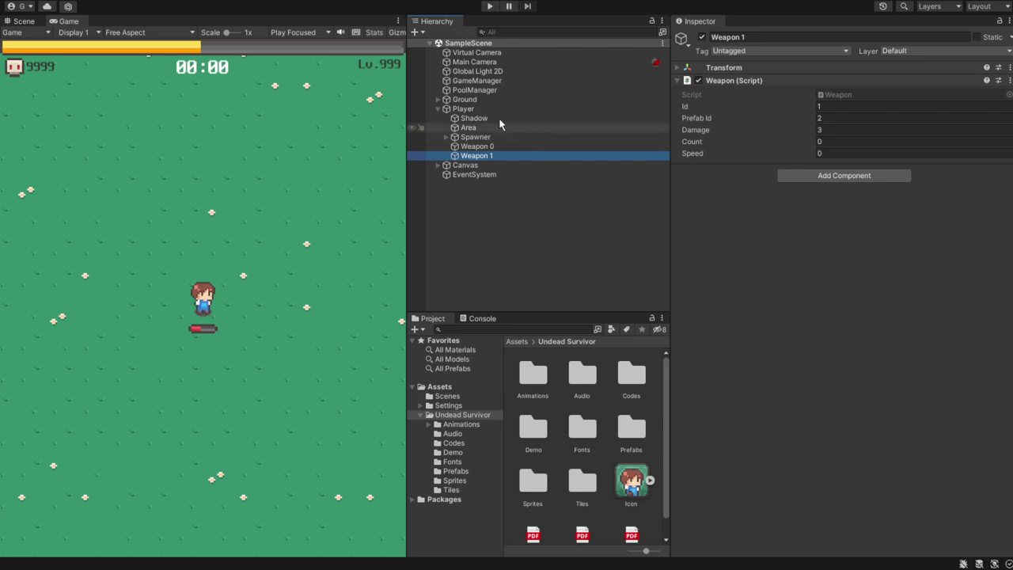
# - Collapse Player and browse to the Undead Survivor > Codes folder in the Project window
pyautogui.click(437, 108)
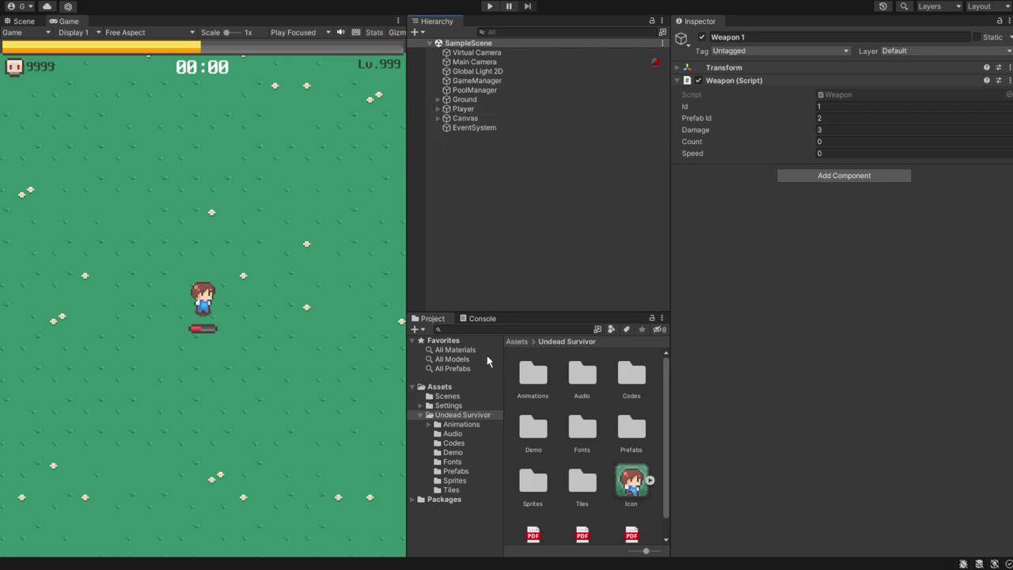
pyautogui.click(469, 417)
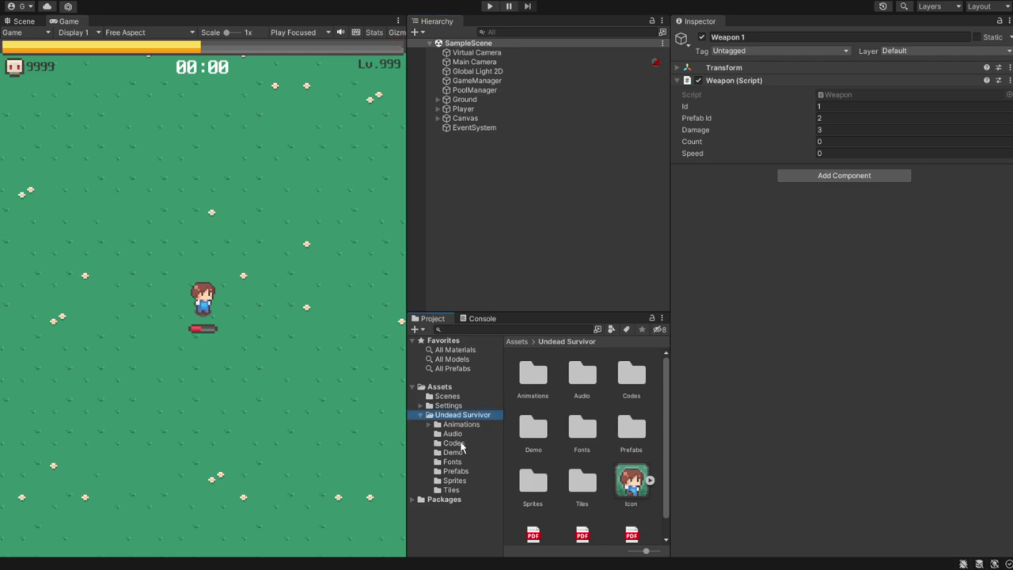
pyautogui.click(455, 444)
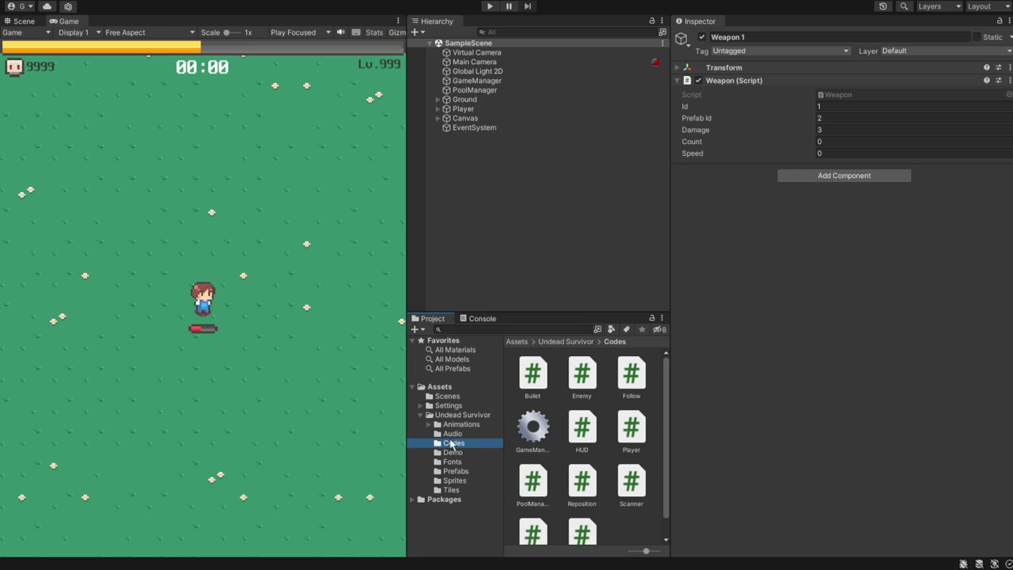
# - Create a C# script named ItemData in Codes and open it in Visual Studio
pyautogui.rightClick(622, 526)
pyautogui.moveTo(668, 218)
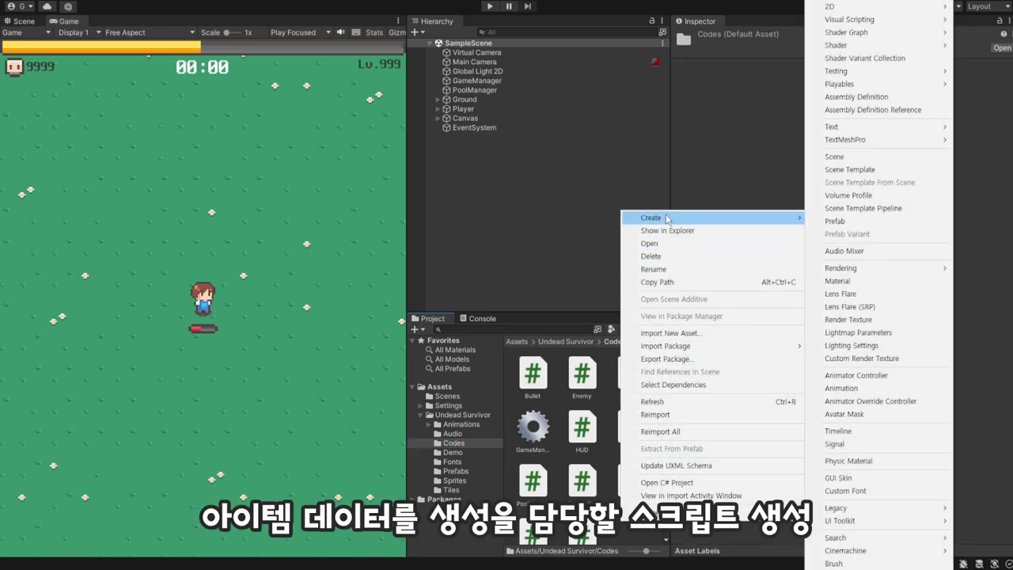
pyautogui.moveTo(845, 71)
pyautogui.click(838, 19)
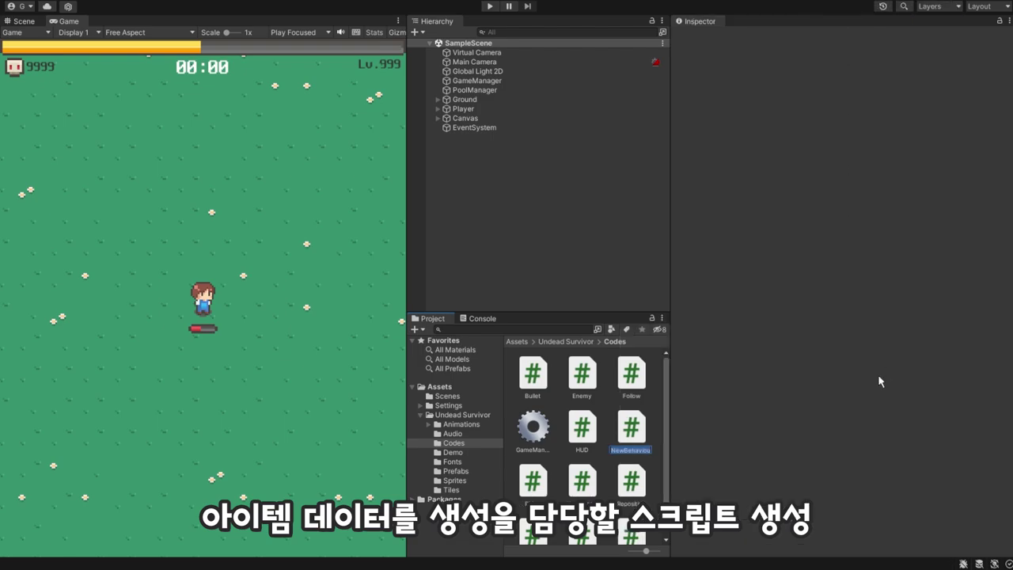
pyautogui.write('Ite')
pyautogui.write('mData')
pyautogui.press('Return')
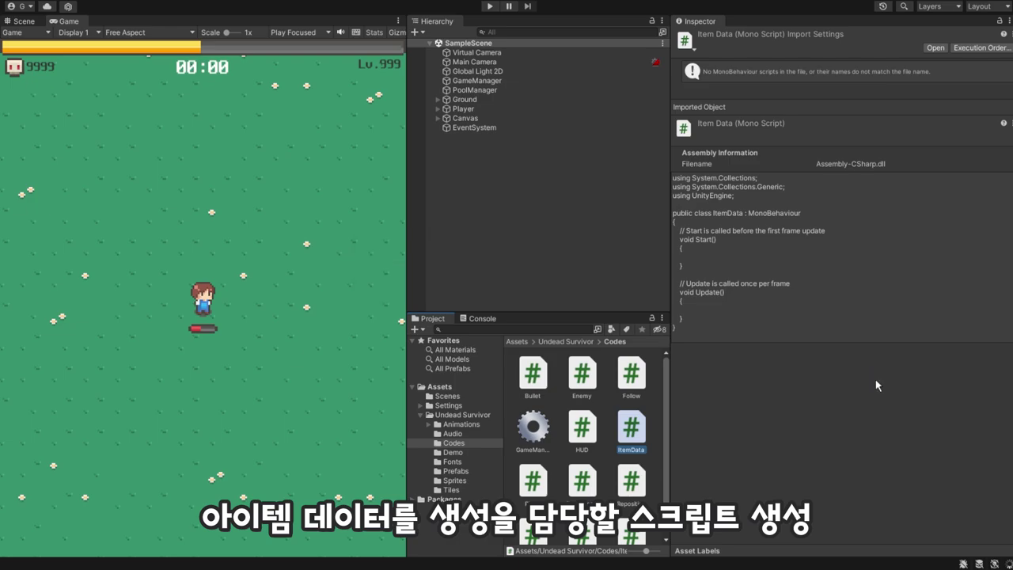
pyautogui.doubleClick(641, 444)
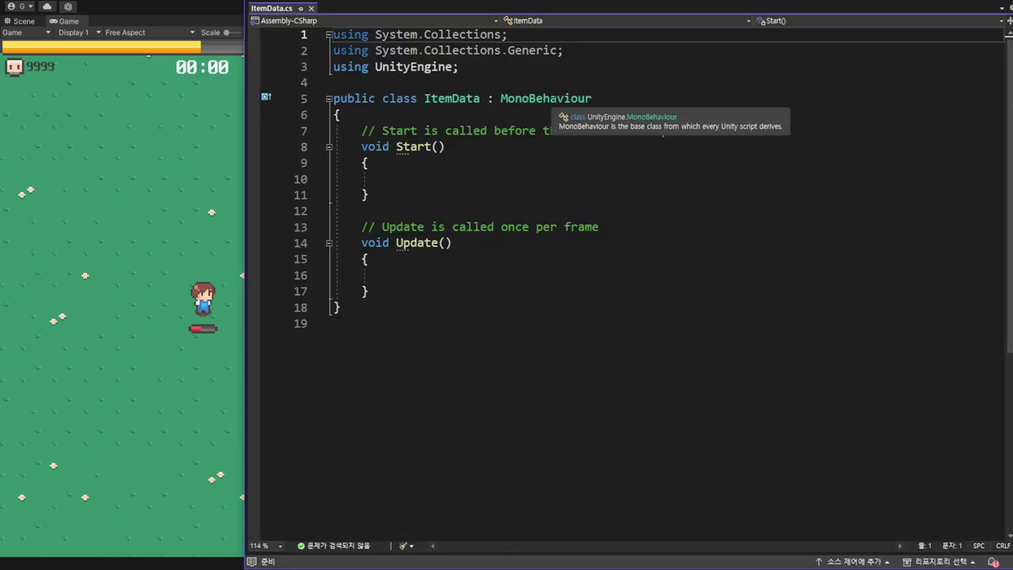
# - Delete the MonoBehaviour base class and the default Start and Update methods
pyautogui.doubleClick(545, 98)
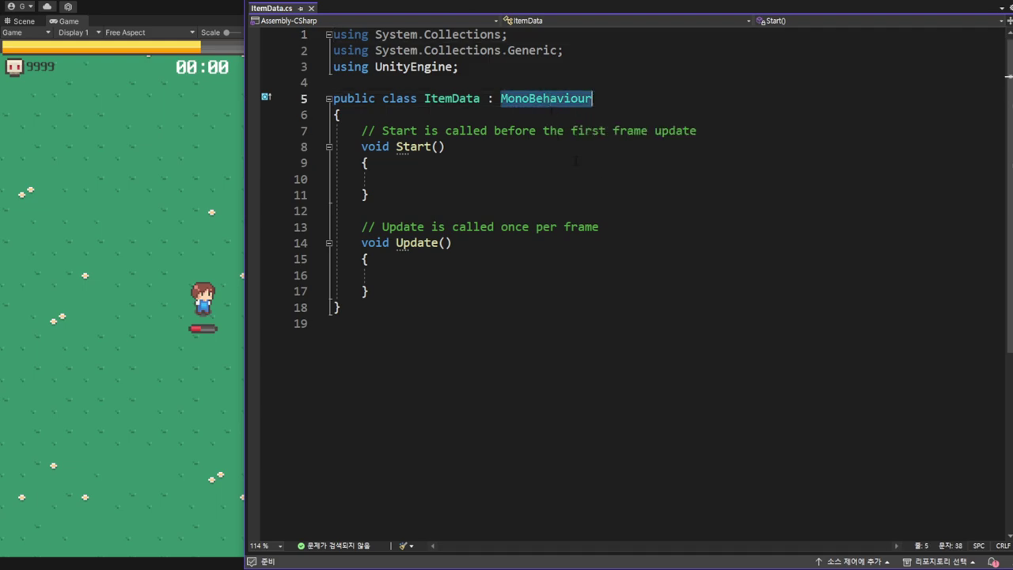
pyautogui.press('BackSpace')
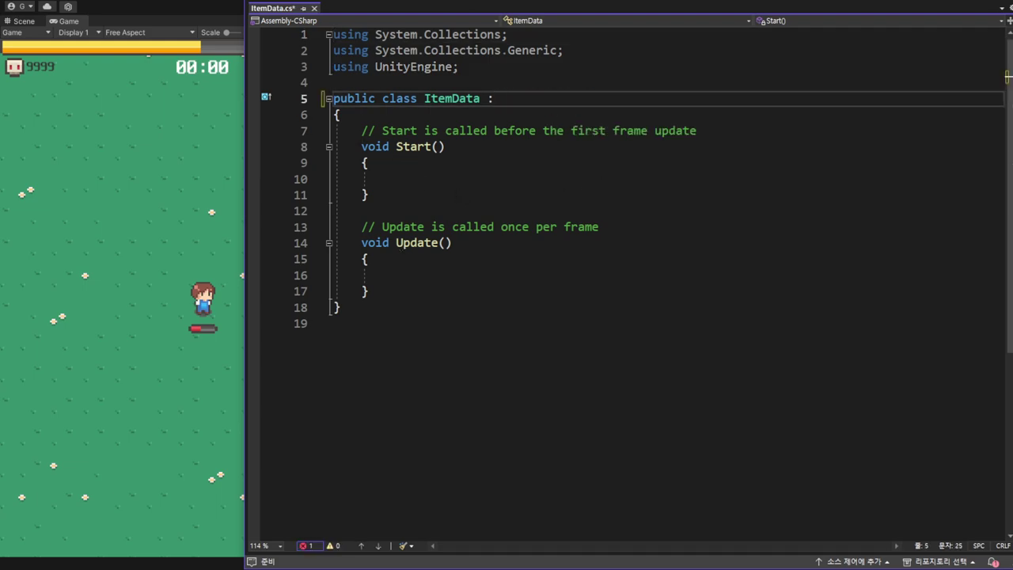
pyautogui.moveTo(362, 130); pyautogui.dragTo(419, 283)
pyautogui.press('BackSpace')
# - Make ScriptableObject the base class of ItemData
pyautogui.click(554, 98)
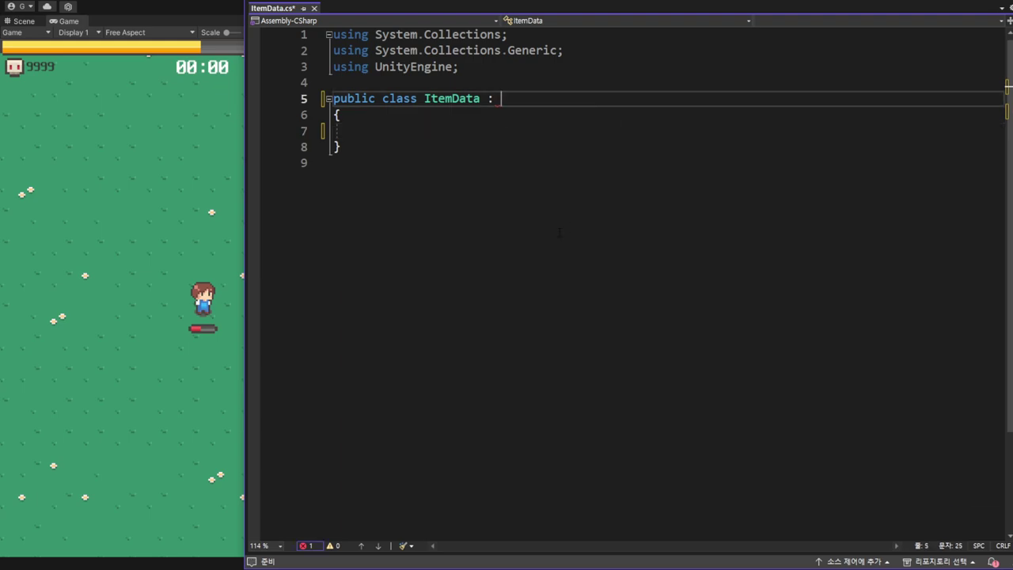
pyautogui.write('S')
pyautogui.write('crip')
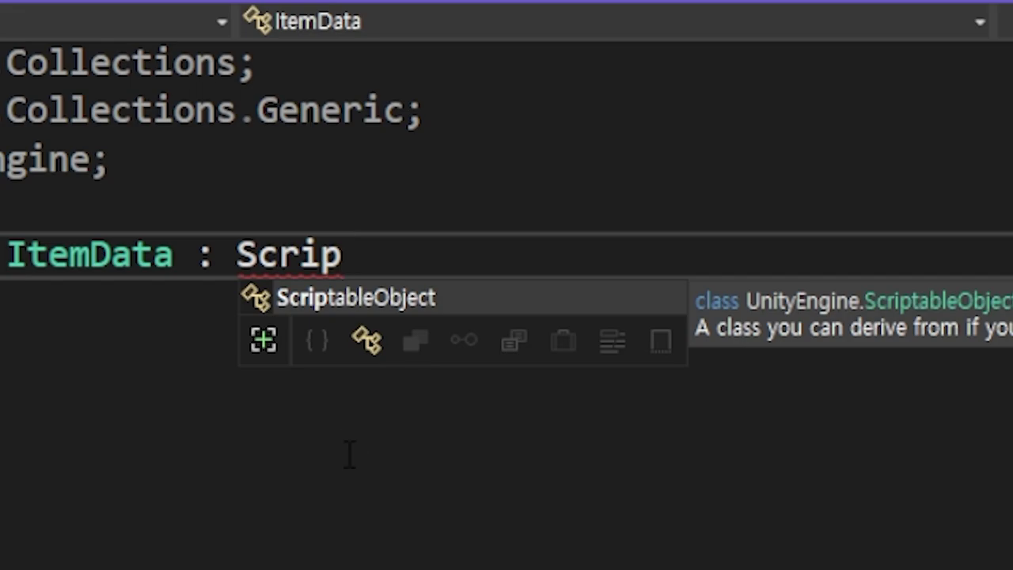
pyautogui.press('Tab')
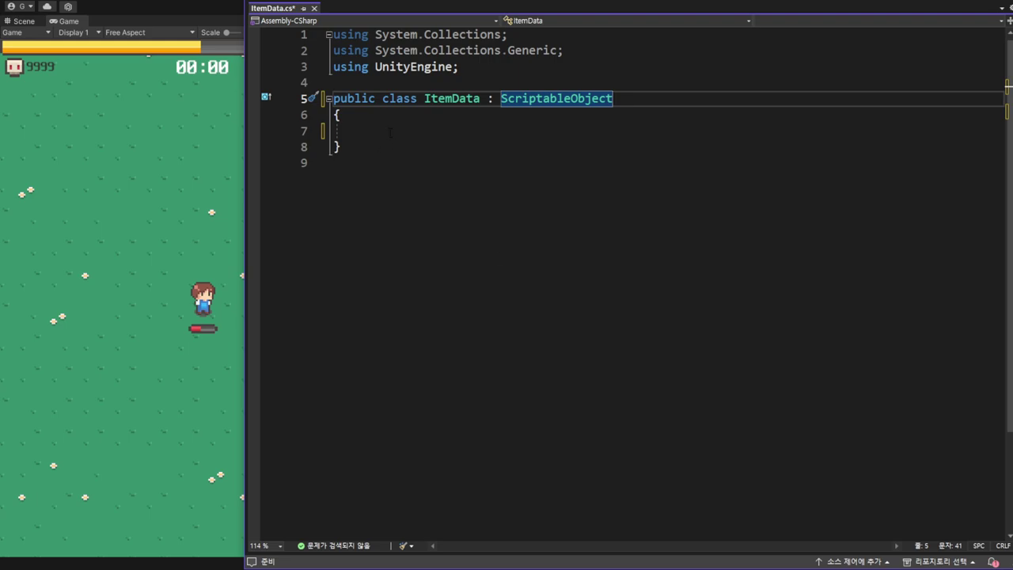
# - Write [Header("# Main Info")] as the first line of the class body
pyautogui.click(383, 131)
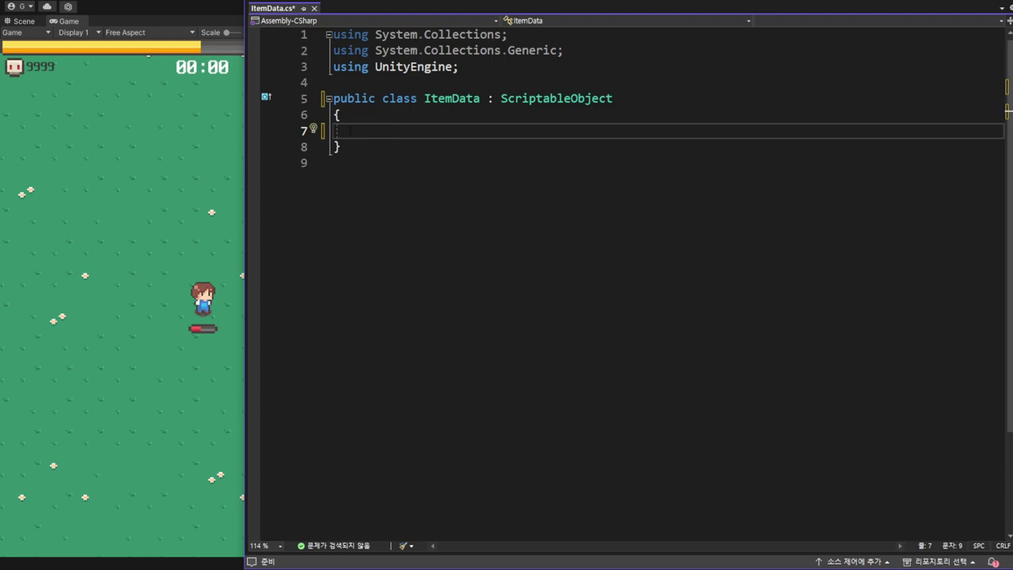
pyautogui.write('public enum ItemTyp')
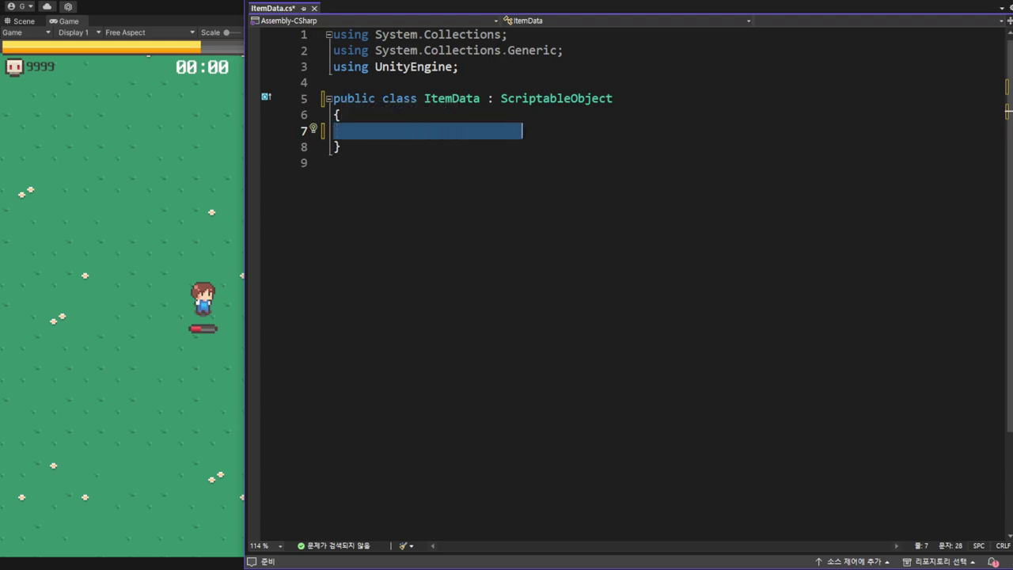
pyautogui.press('BackSpace')
pyautogui.write('[')
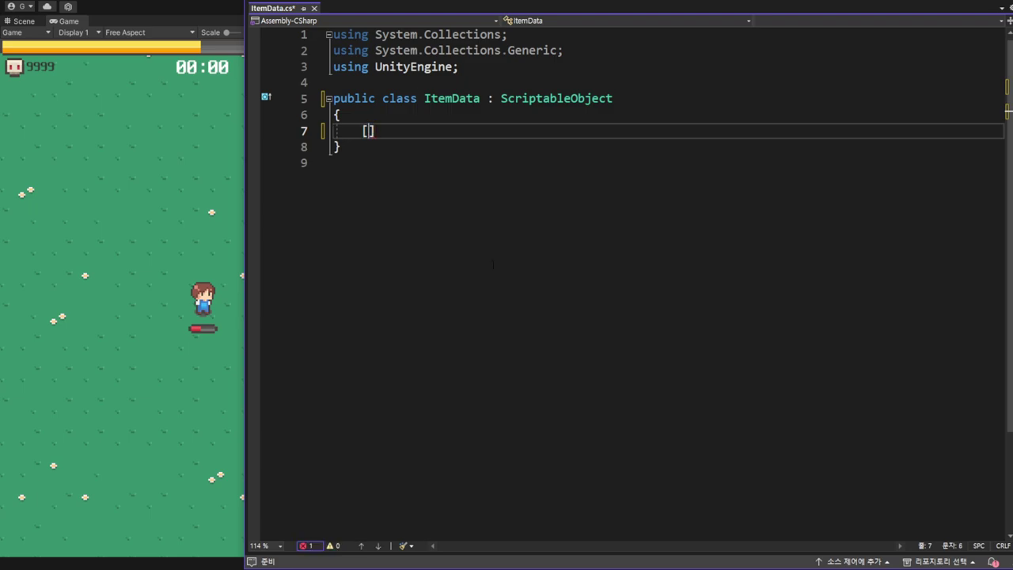
pyautogui.write('He')
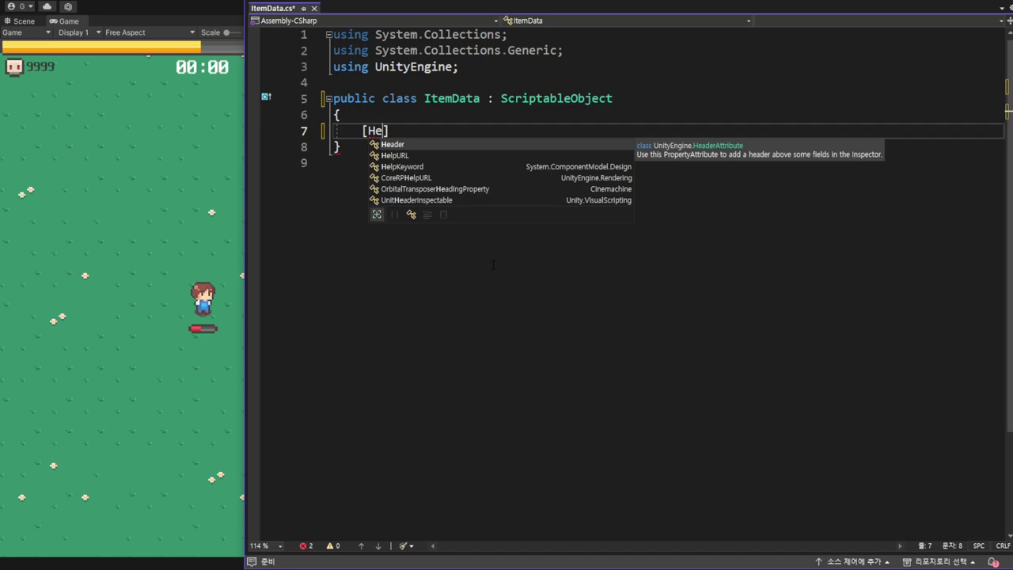
pyautogui.press('Tab')
pyautogui.write('()')
pyautogui.press('Left')
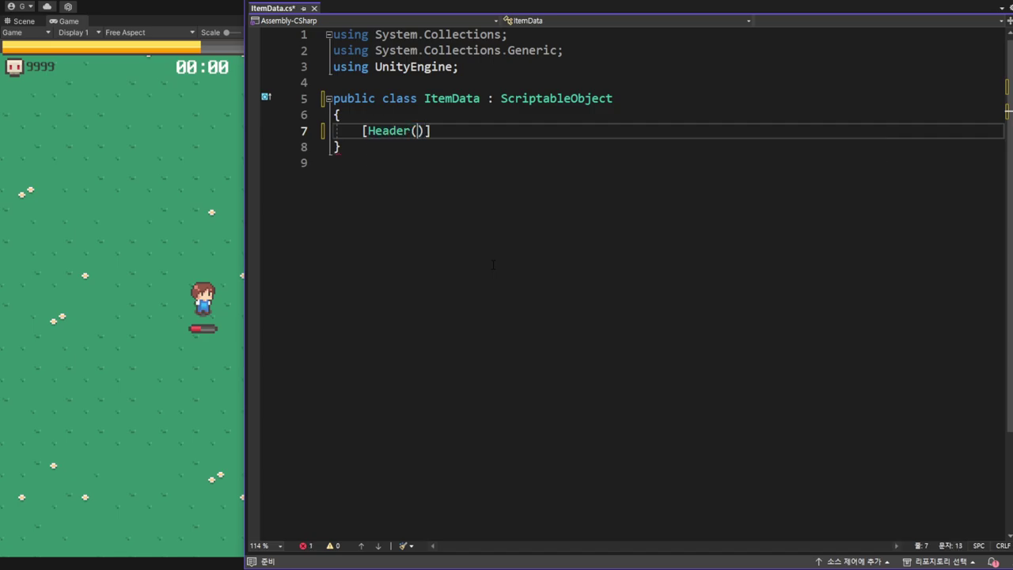
pyautogui.write('"')
pyautogui.write('# ')
pyautogui.write('Main')
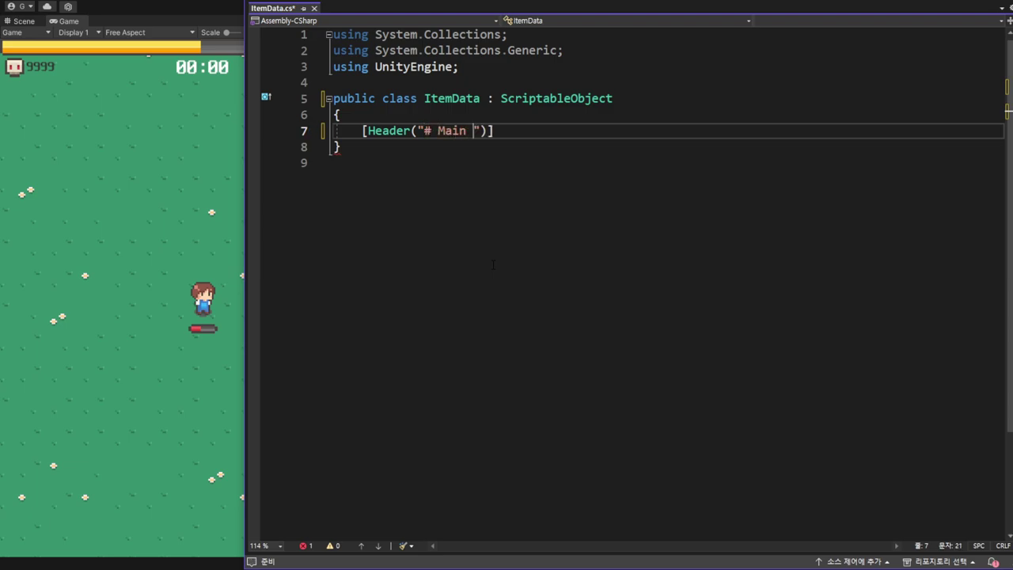
pyautogui.write(' Info')
pyautogui.press('End')
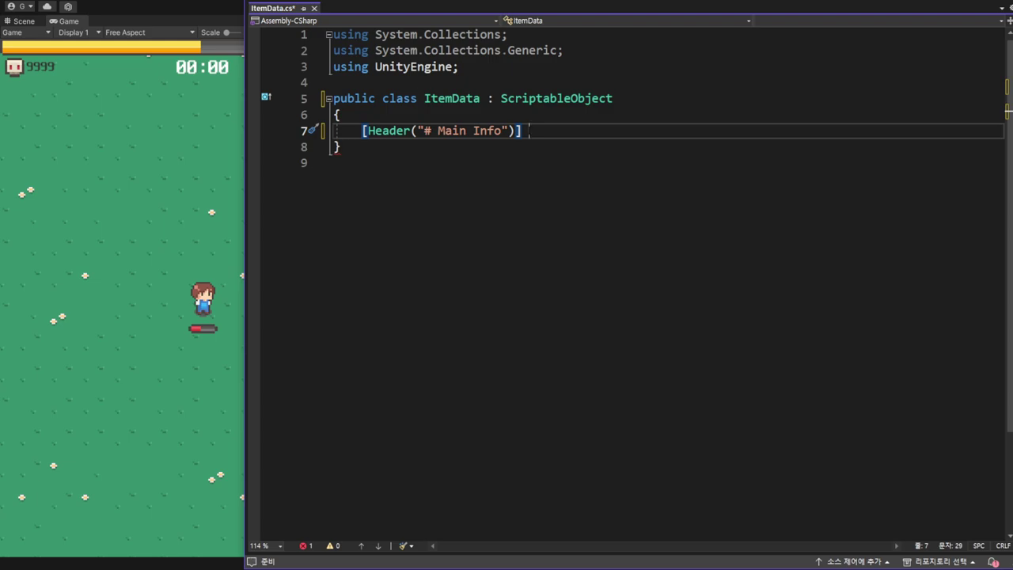
pyautogui.press('Return')
pyautogui.press('Return')
# - Paste a copy of the header below and rename it to "# Level Data"
pyautogui.write('[Header("# Main Info")]')
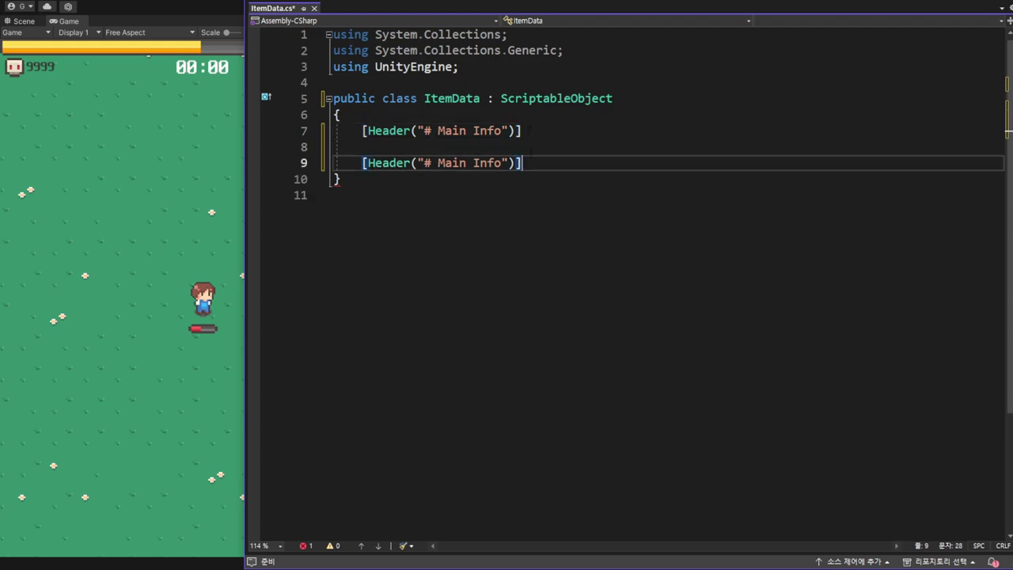
pyautogui.click(503, 163)
pyautogui.hotkey('ctrl', 'shift', 'Left')
pyautogui.hotkey('ctrl', 'shift', 'Left')
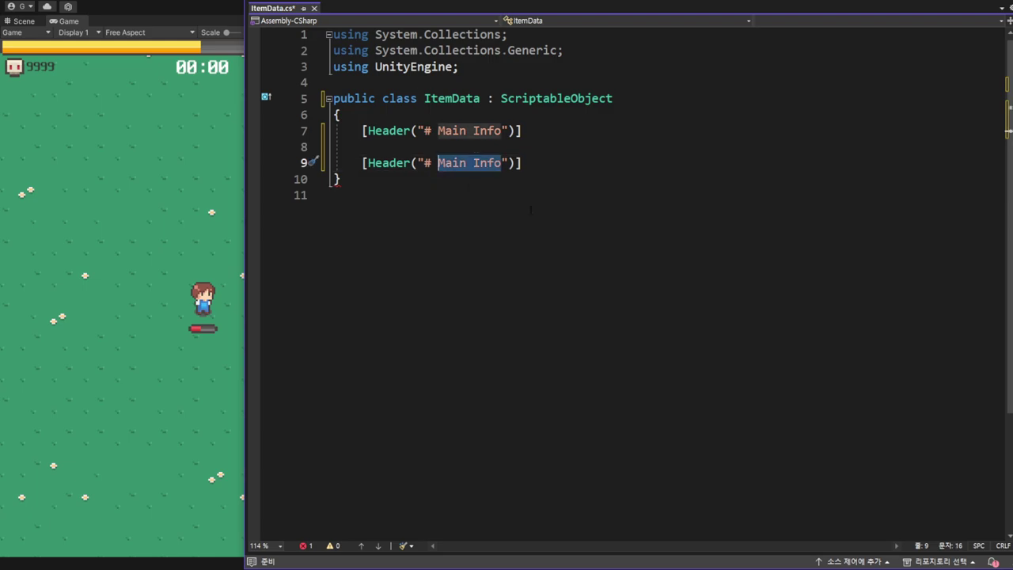
pyautogui.press('BackSpace')
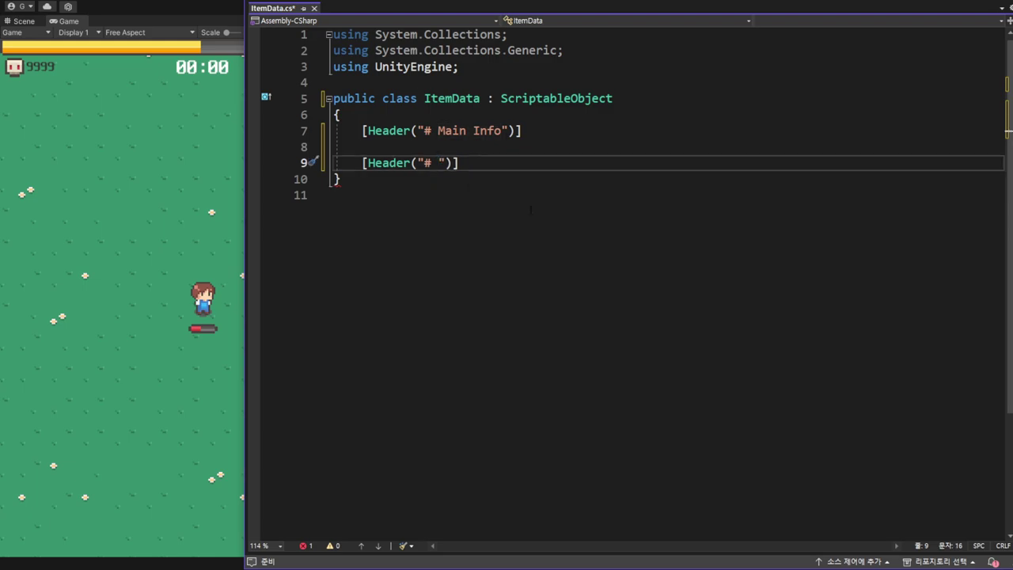
pyautogui.write('Level D')
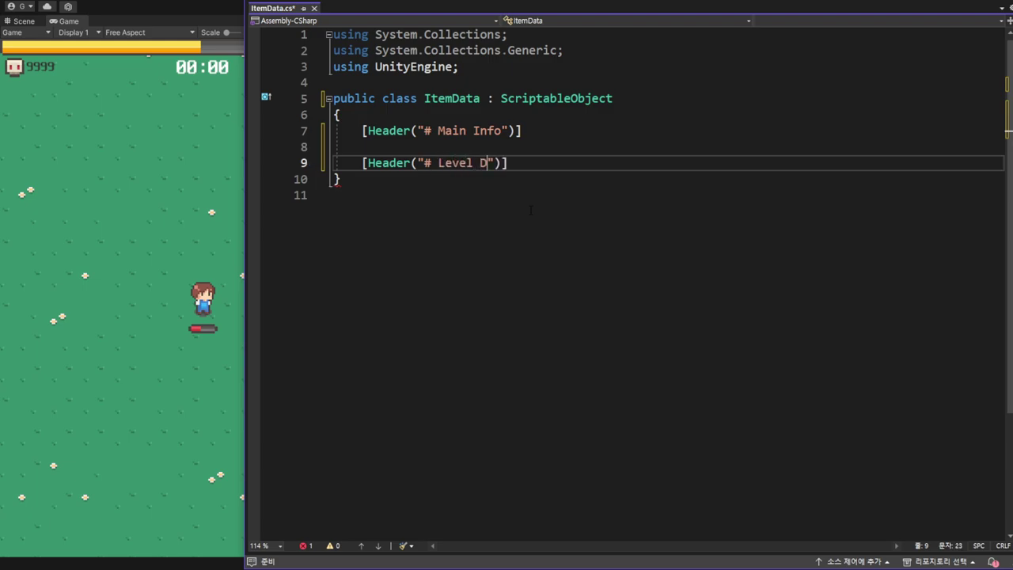
pyautogui.write('ata')
# - Duplicate the Level Data header onto line 11 and rename it to "# Weapon"
pyautogui.moveTo(538, 166); pyautogui.dragTo(362, 163)
pyautogui.hotkey('ctrl', 'c')
pyautogui.click(543, 163)
pyautogui.press('Return')
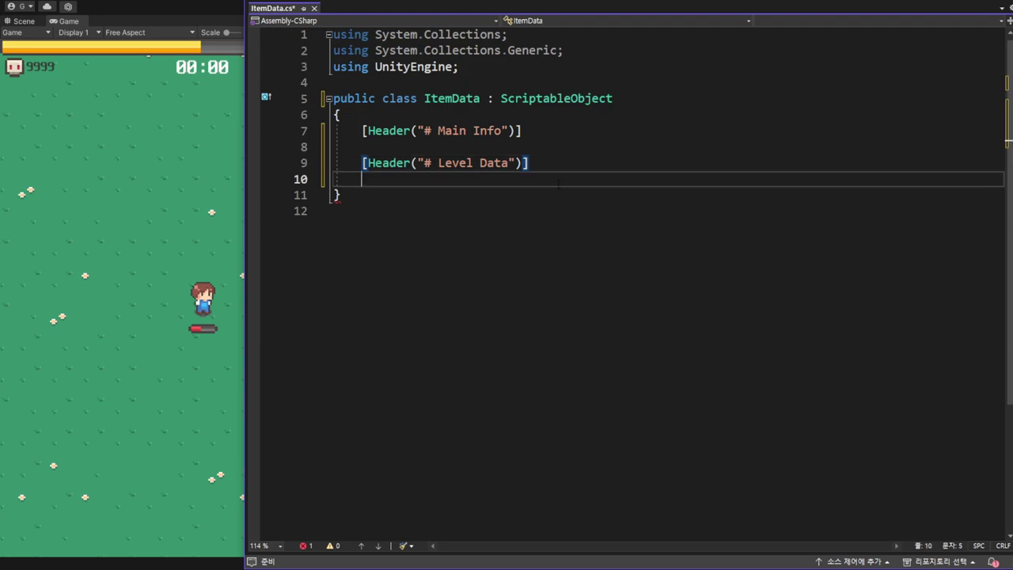
pyautogui.press('Return')
pyautogui.hotkey('ctrl', 'v')
pyautogui.click(508, 195)
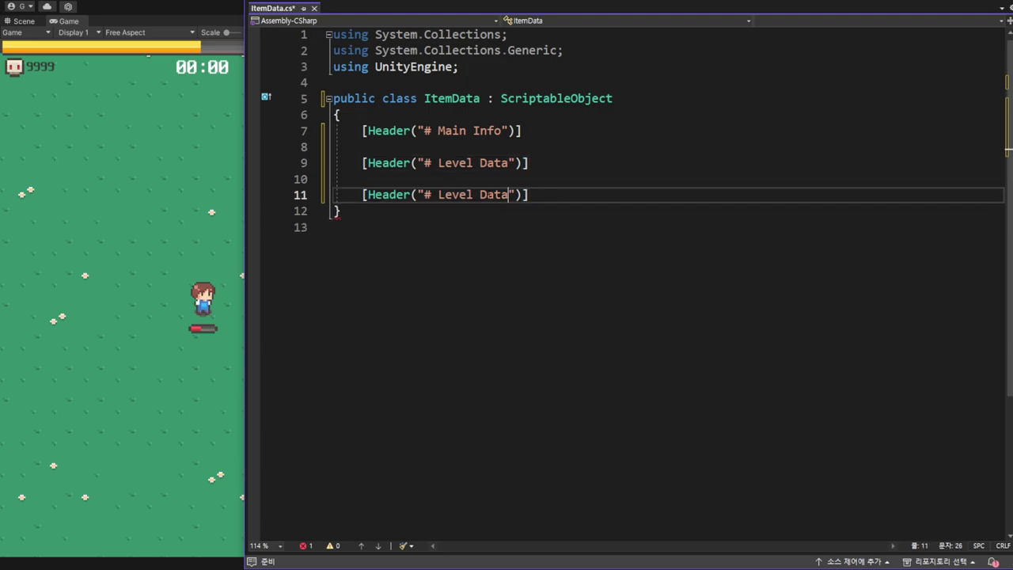
pyautogui.hotkey('ctrl', 'shift', 'Left')
pyautogui.hotkey('ctrl', 'shift', 'Left')
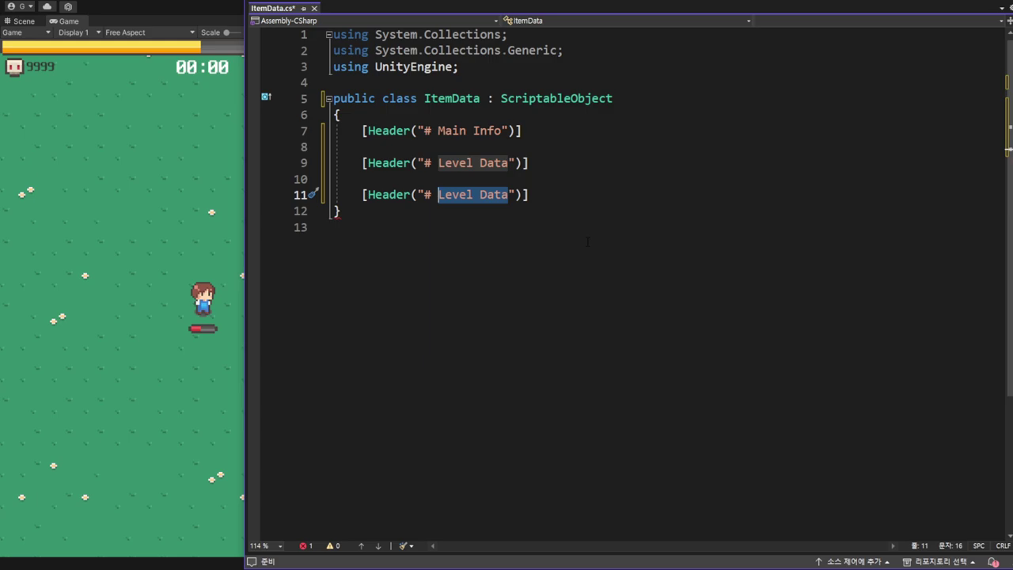
pyautogui.write('Weapon')
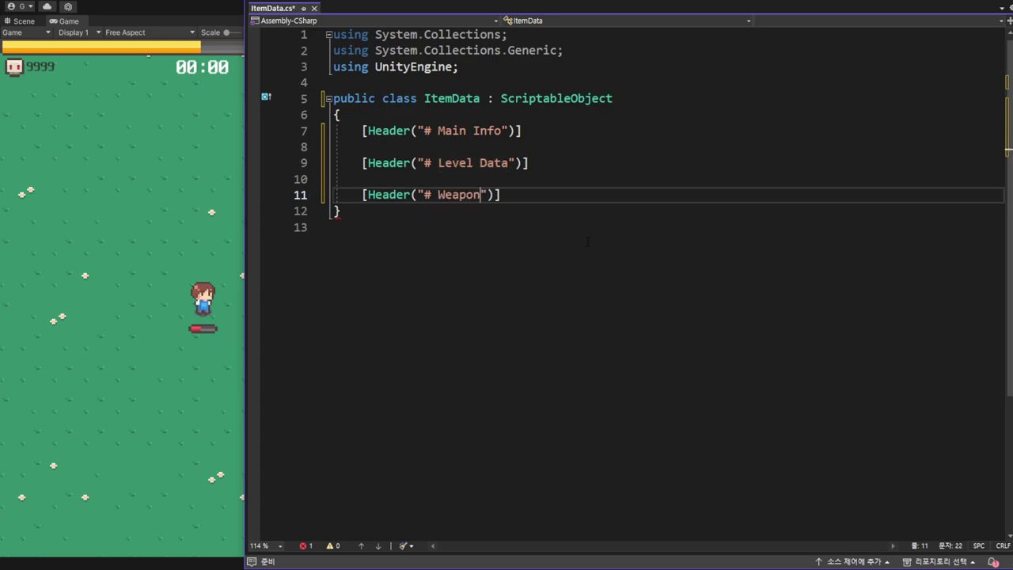
pyautogui.click(522, 195)
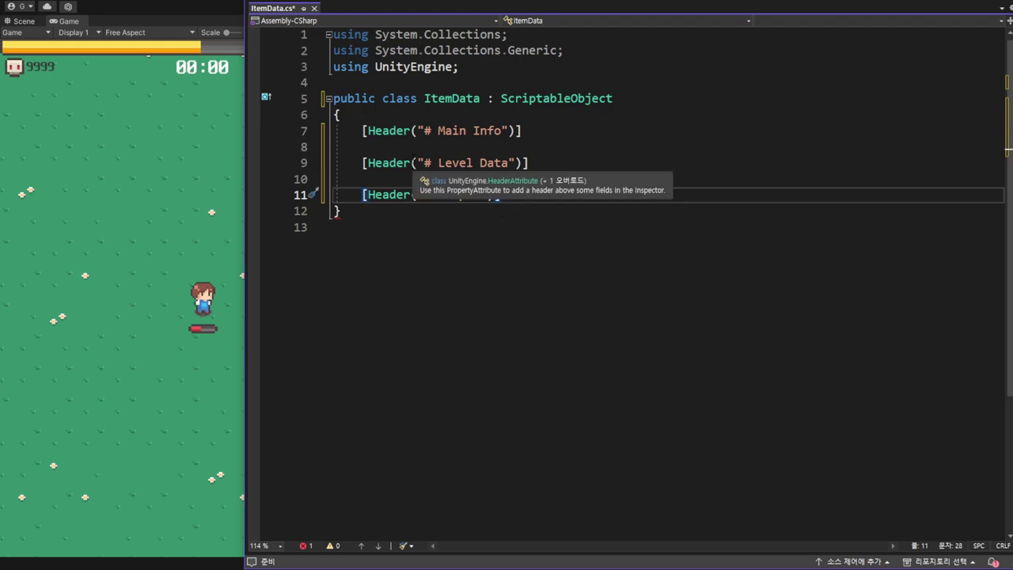
# - Add public int itemId, public string itemName and public string itemDesc under Main Info
pyautogui.click(391, 147)
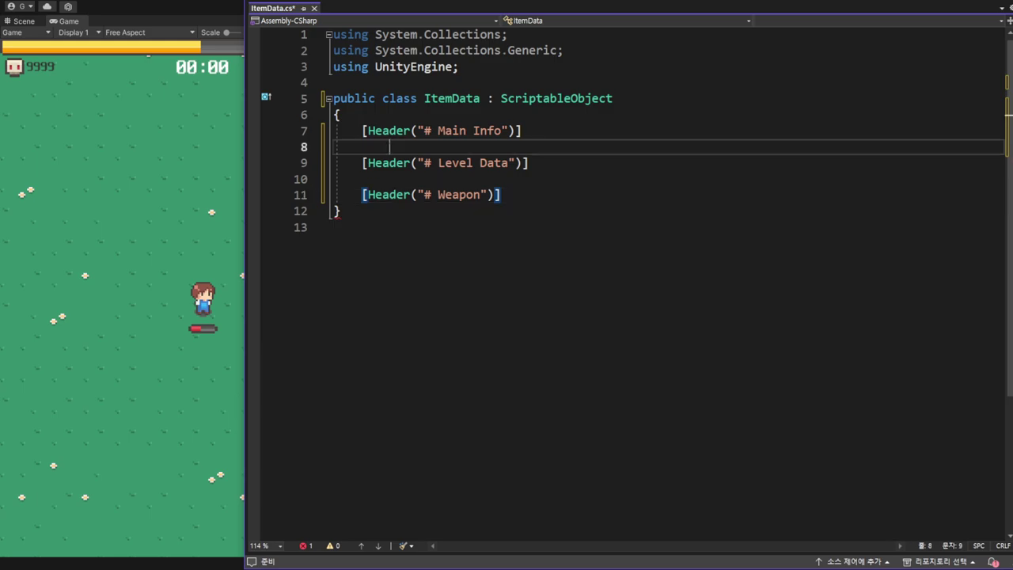
pyautogui.click(366, 146)
pyautogui.write('p')
pyautogui.write('ublic int ')
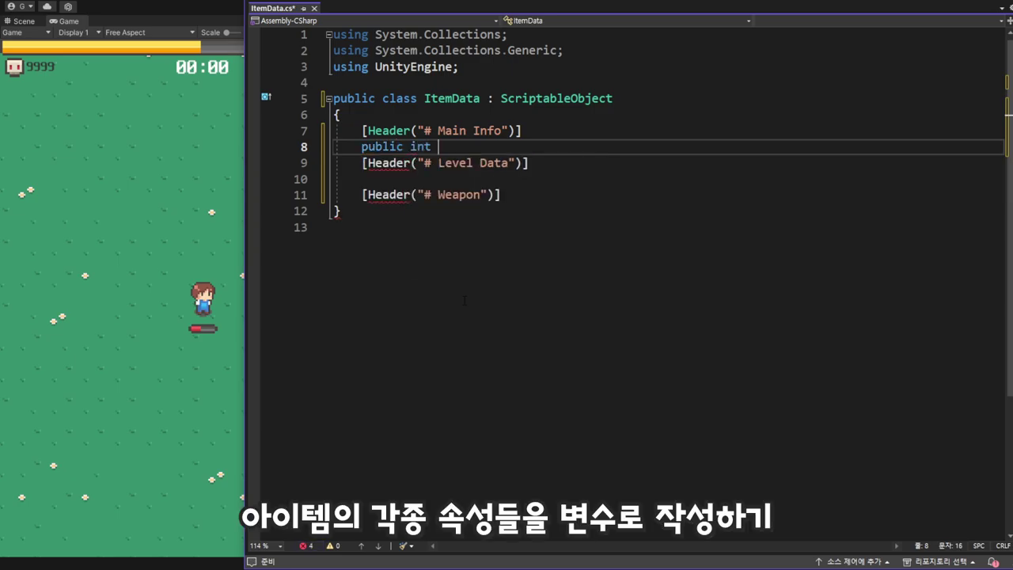
pyautogui.write('itemId')
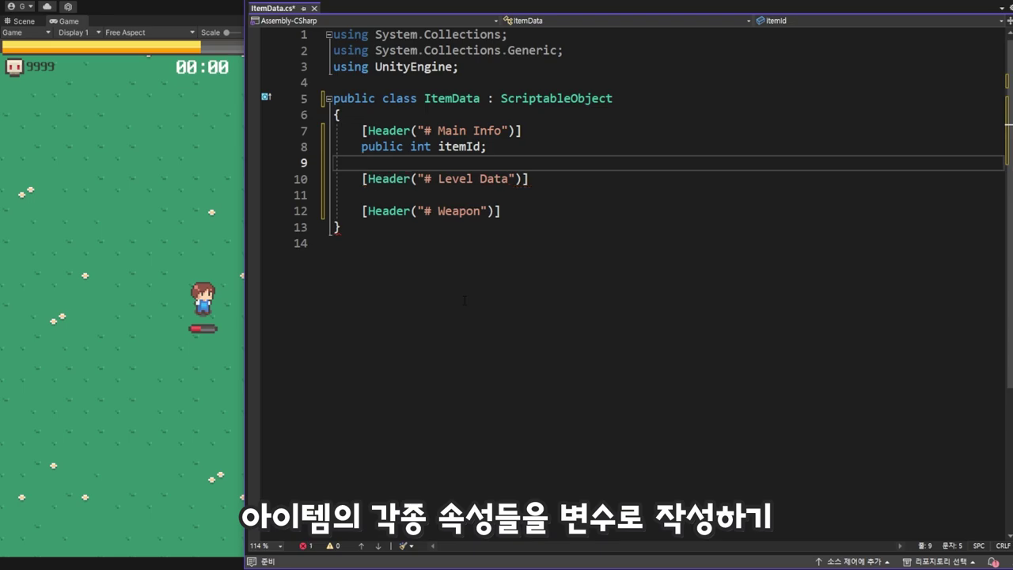
pyautogui.write('public ')
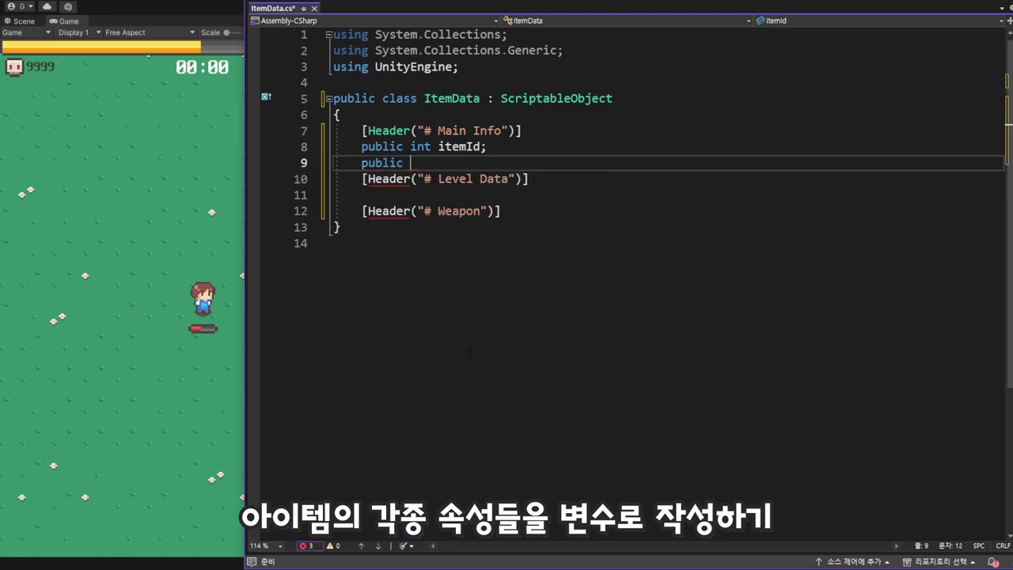
pyautogui.write('string ')
pyautogui.write('itemName')
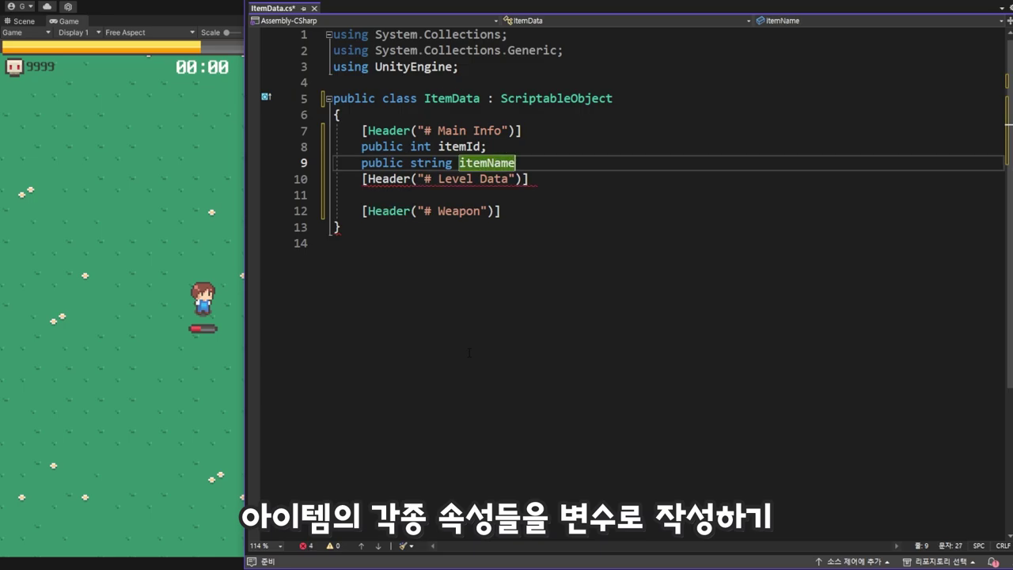
pyautogui.write(';')
pyautogui.press('Return')
pyautogui.write('public ')
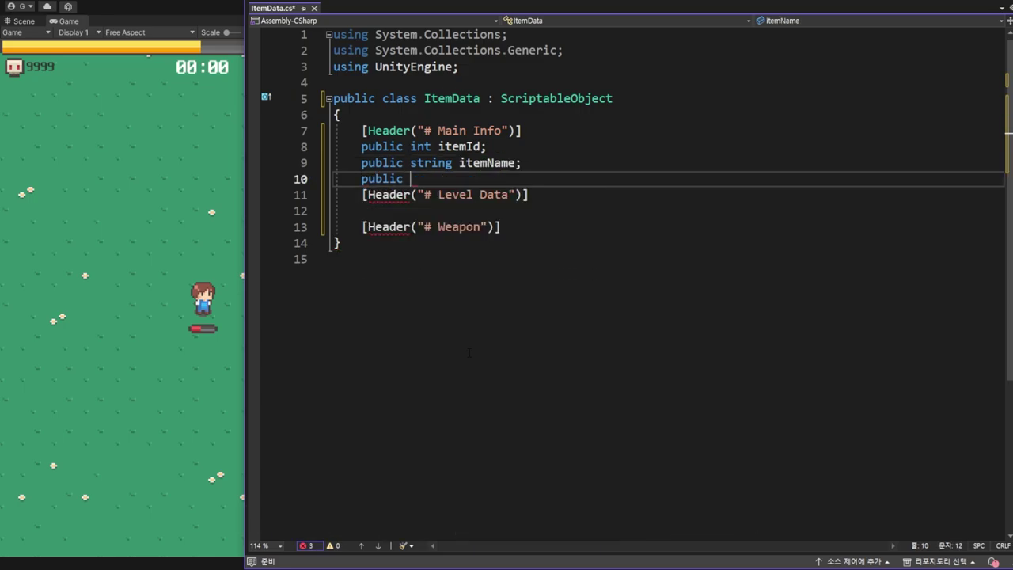
pyautogui.write('string ')
pyautogui.write('itemD')
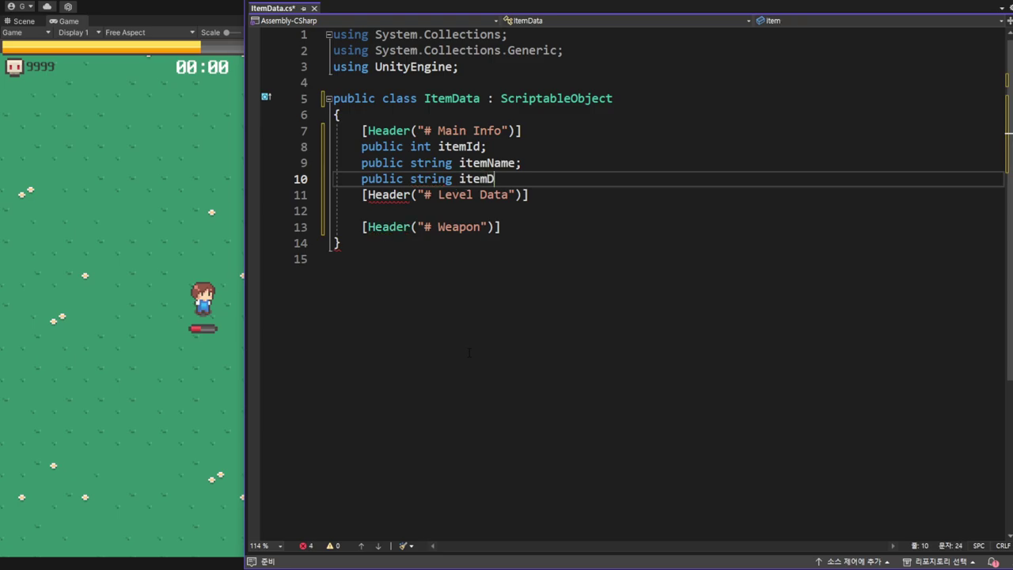
pyautogui.write('esc;')
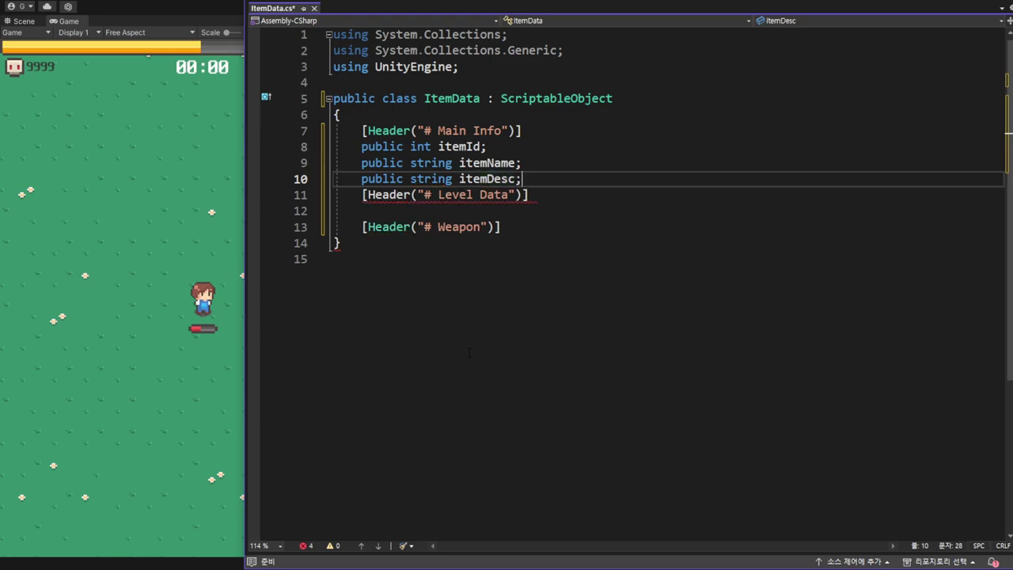
pyautogui.press('Return')
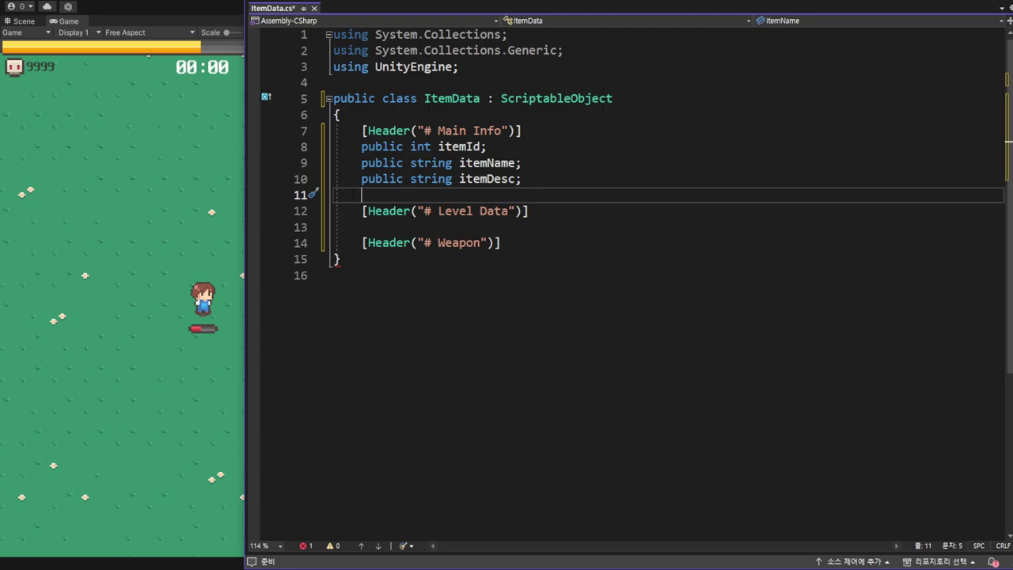
pyautogui.click(182, 8)
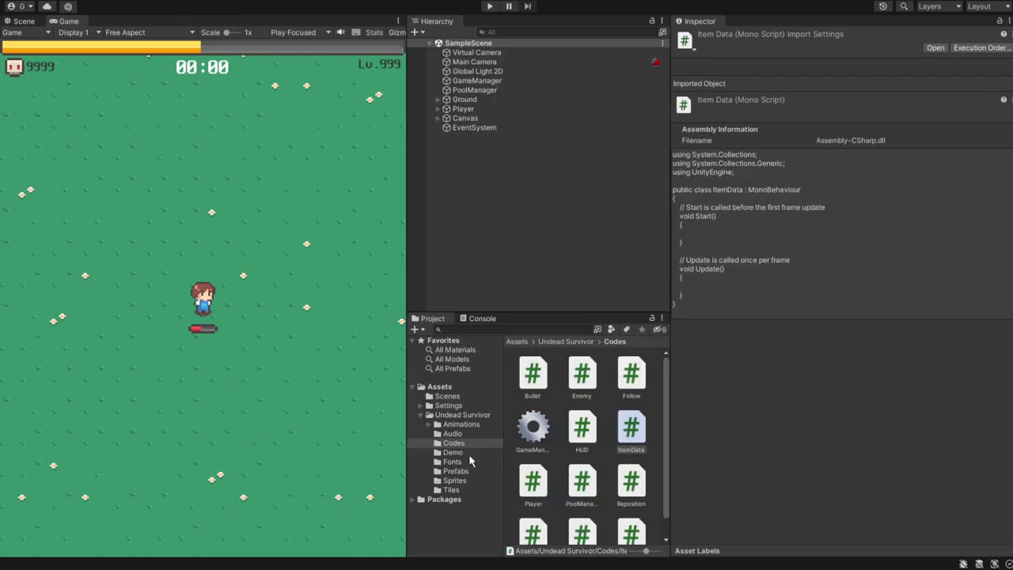
pyautogui.click(454, 480)
pyautogui.scroll(-1, 647, 497)
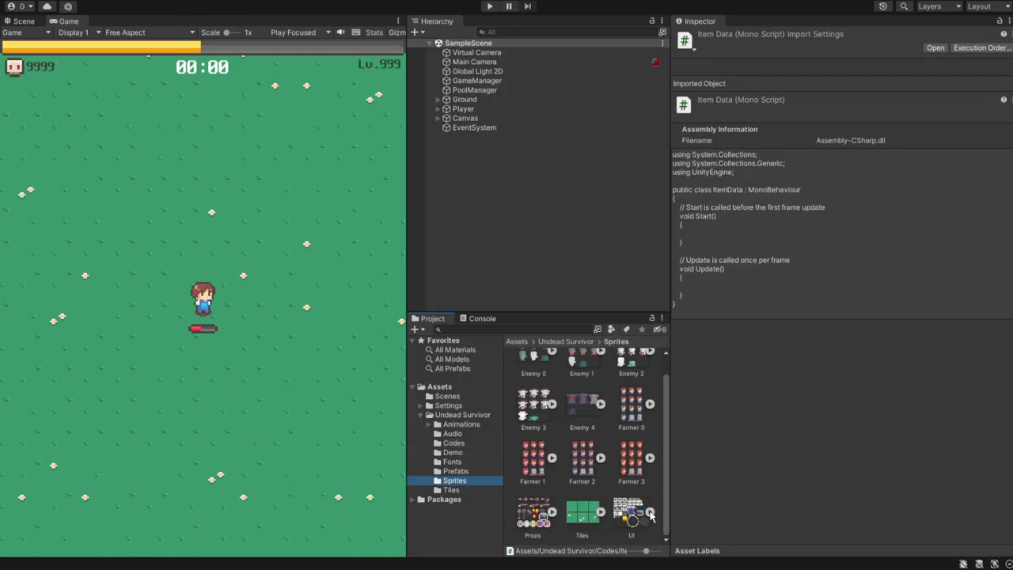
pyautogui.scroll(-3, 647, 498)
pyautogui.scroll(-1, 641, 480)
pyautogui.scroll(-1, 629, 467)
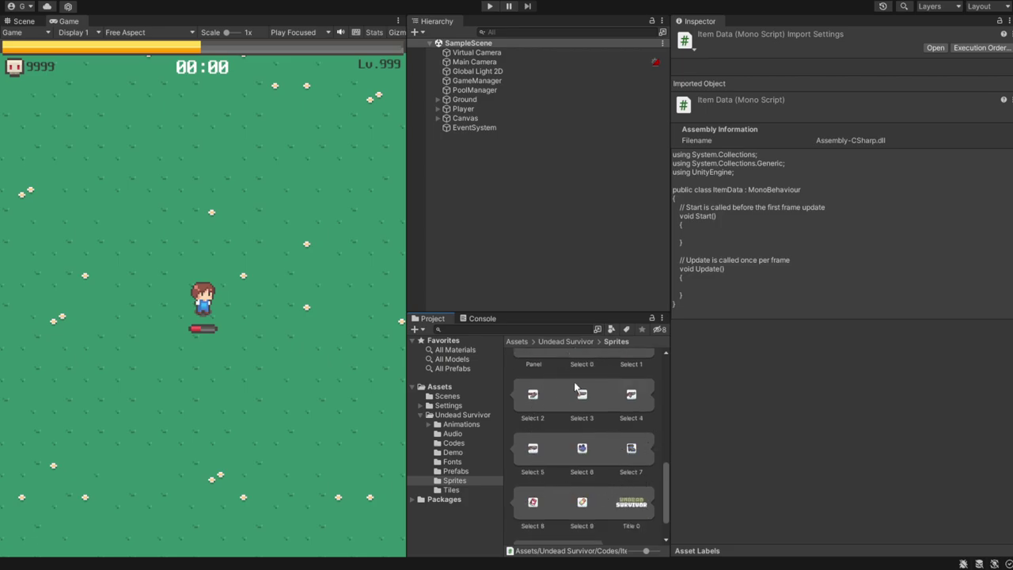
pyautogui.scroll(1, 633, 428)
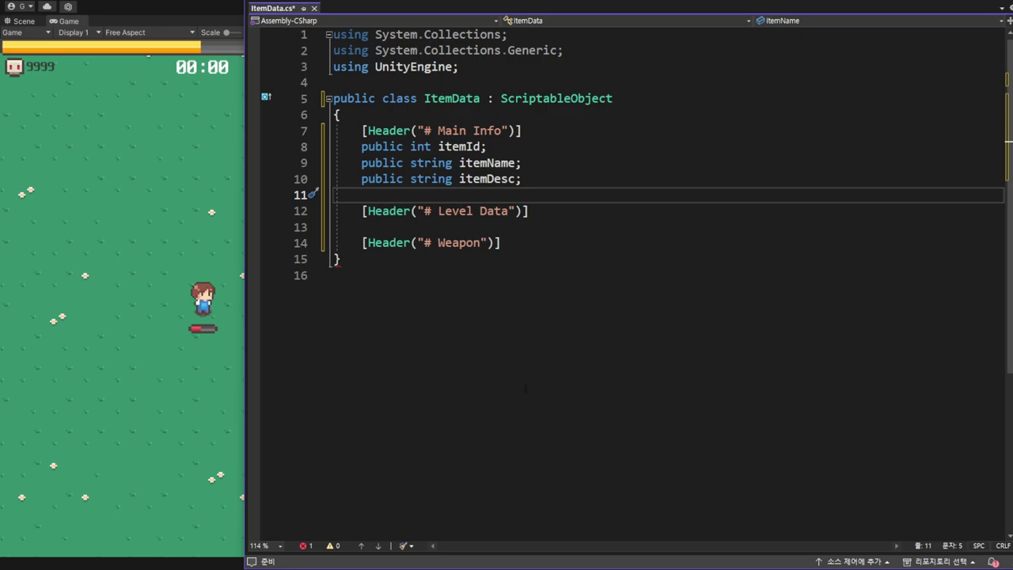
# - Add public Sprite itemIcon; below itemDesc, leaving a blank line after it
pyautogui.write('public S')
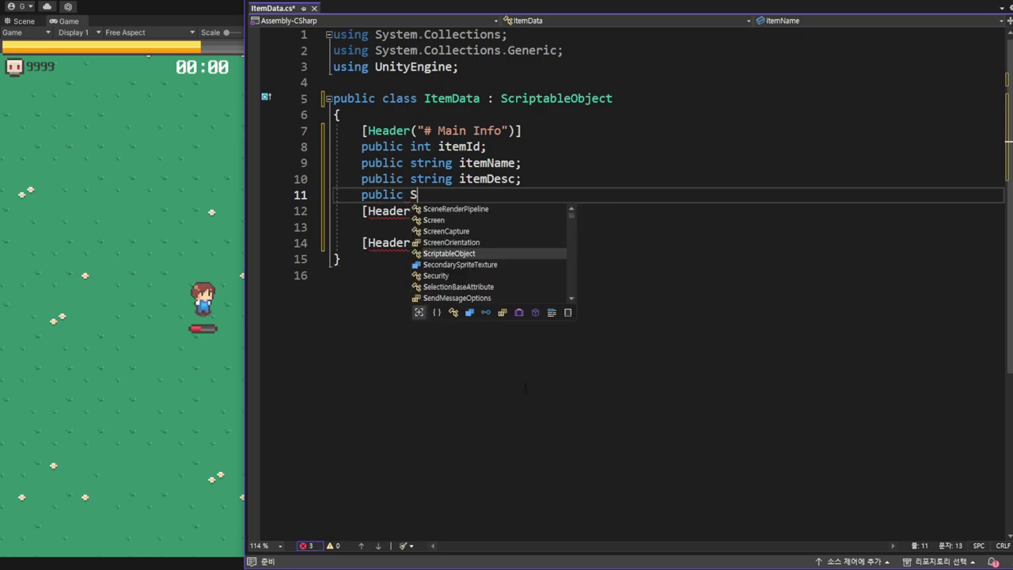
pyautogui.write('prite item')
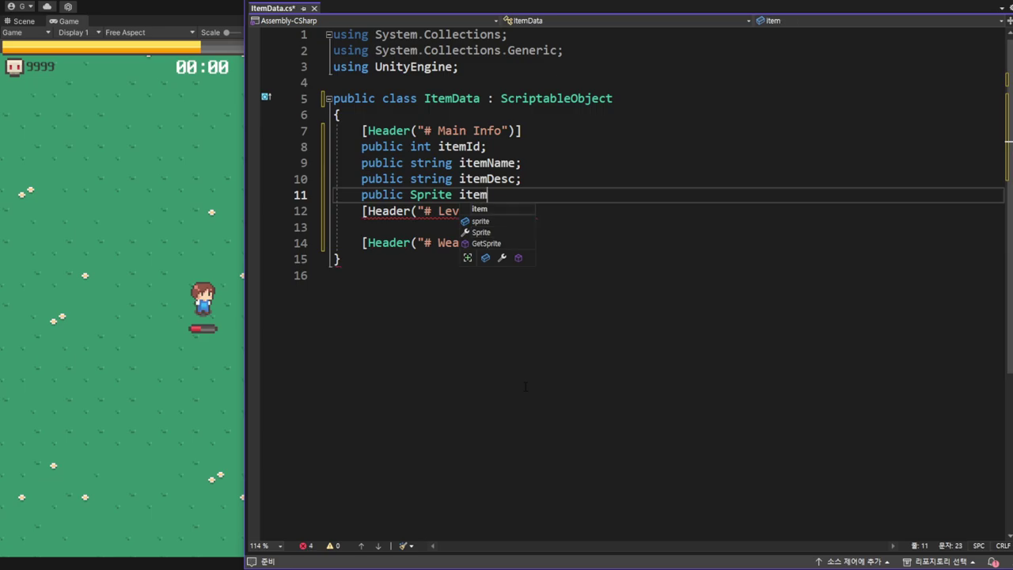
pyautogui.write('Icon;')
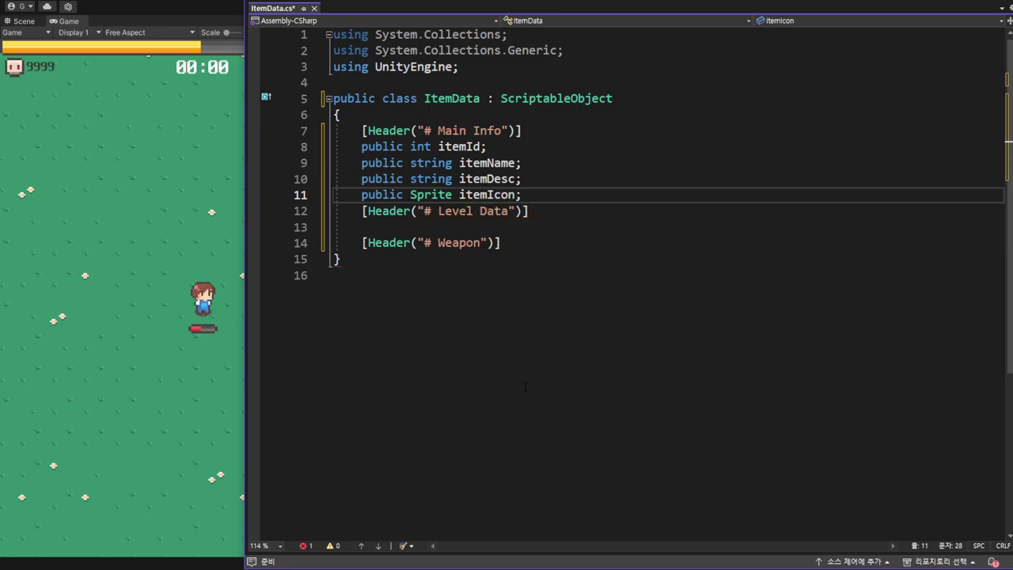
pyautogui.press('Return')
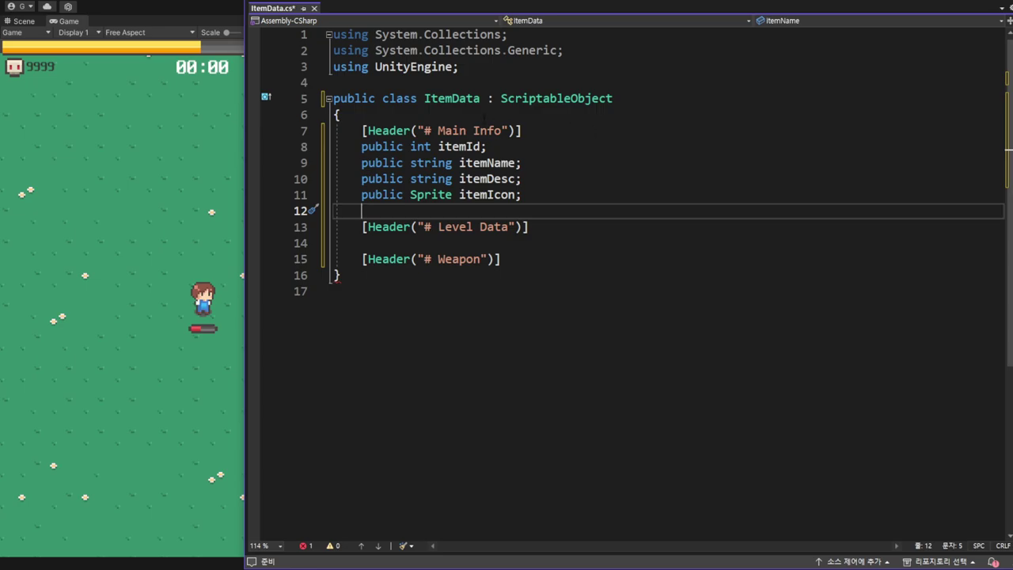
# - Declare public enum ItemType { Melee, Range, Glove, Shoe, Heal } at the top of ItemData
pyautogui.click(480, 115)
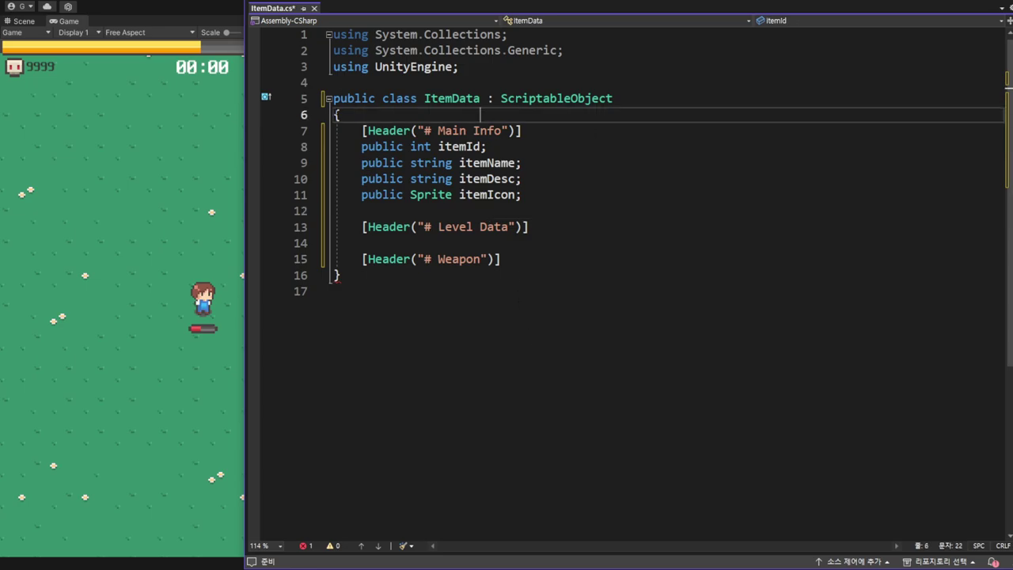
pyautogui.press('Return')
pyautogui.press('Return')
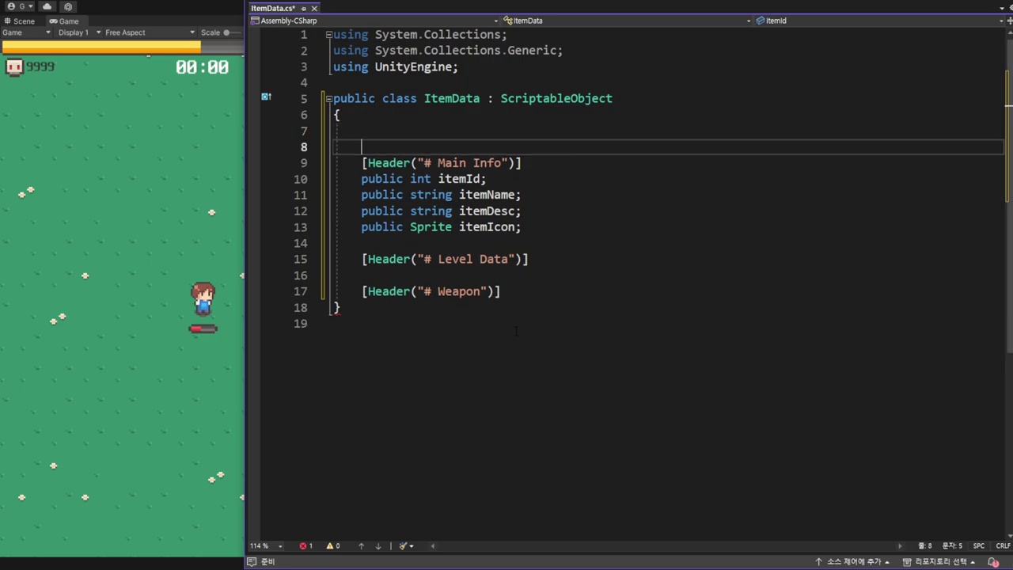
pyautogui.press('Up')
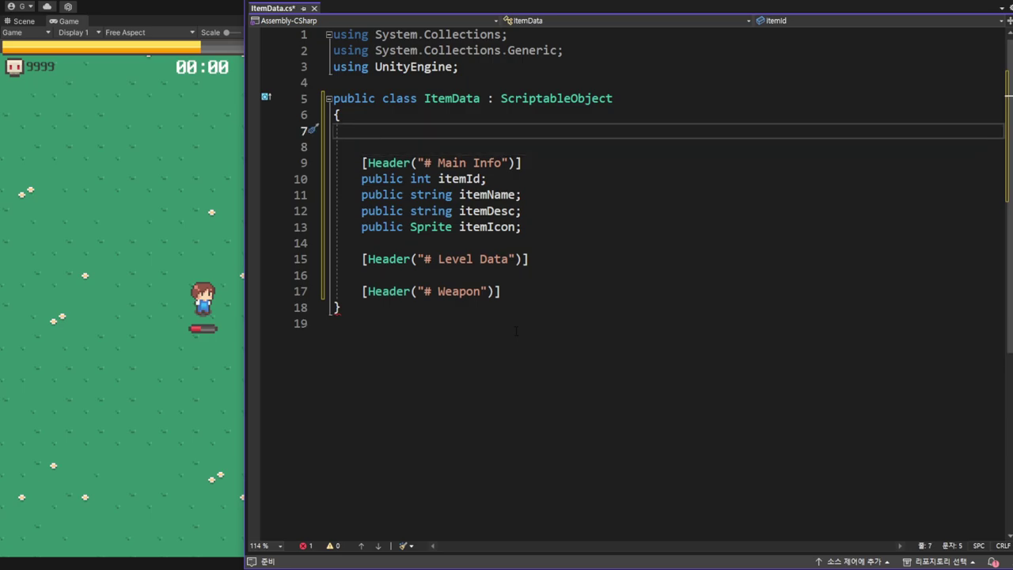
pyautogui.write('public ')
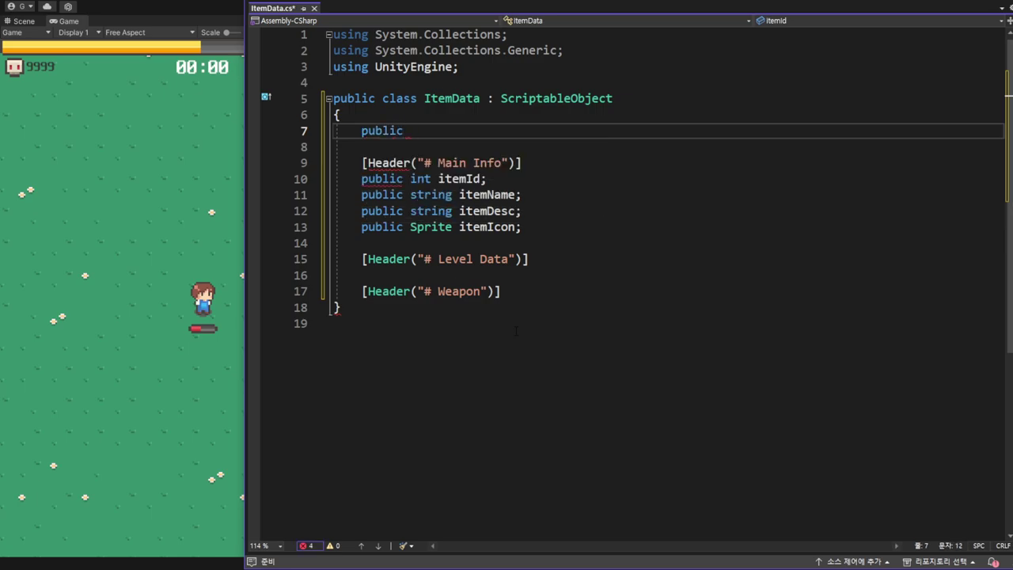
pyautogui.write('enum ')
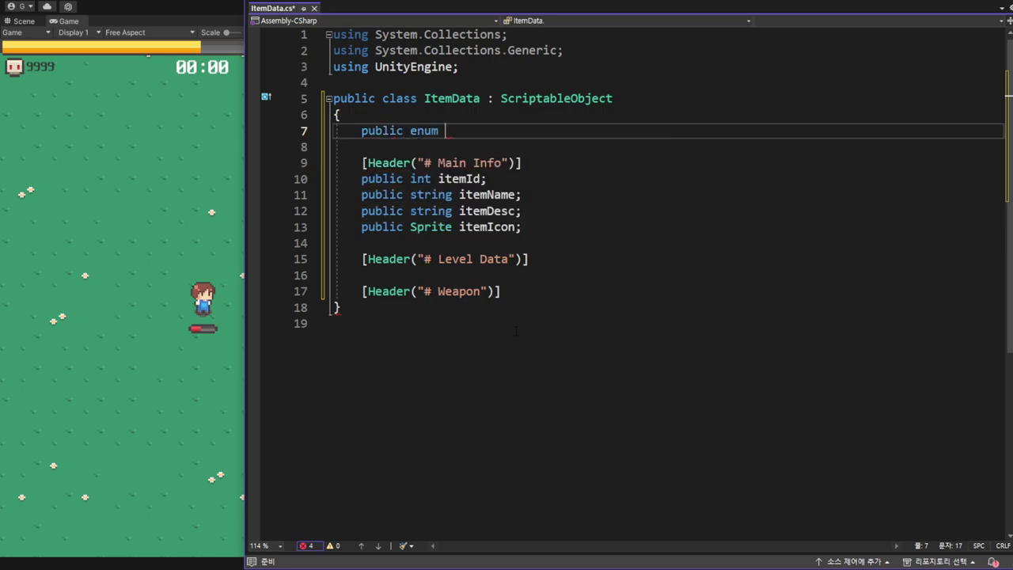
pyautogui.write('ItemT')
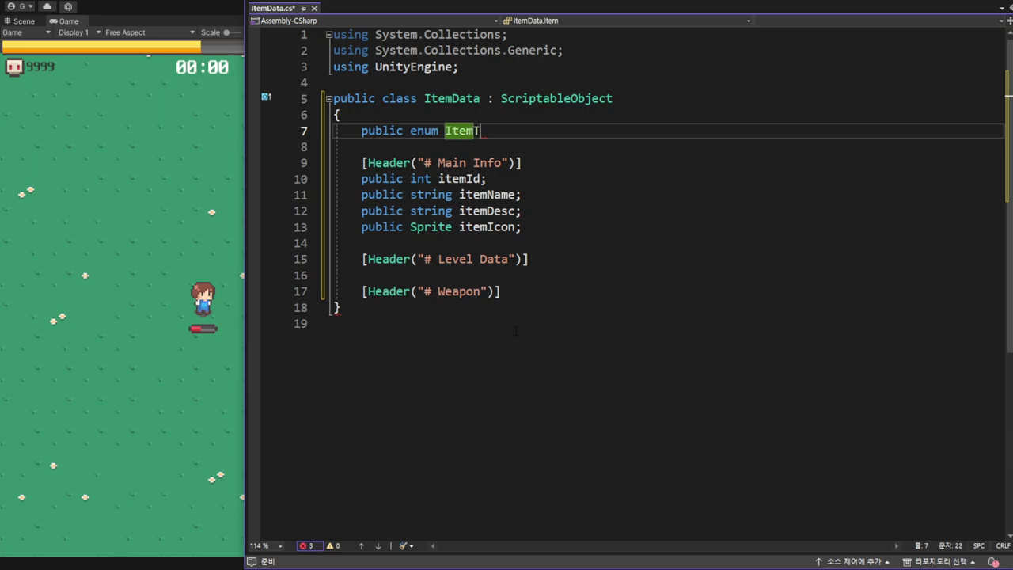
pyautogui.write('ype')
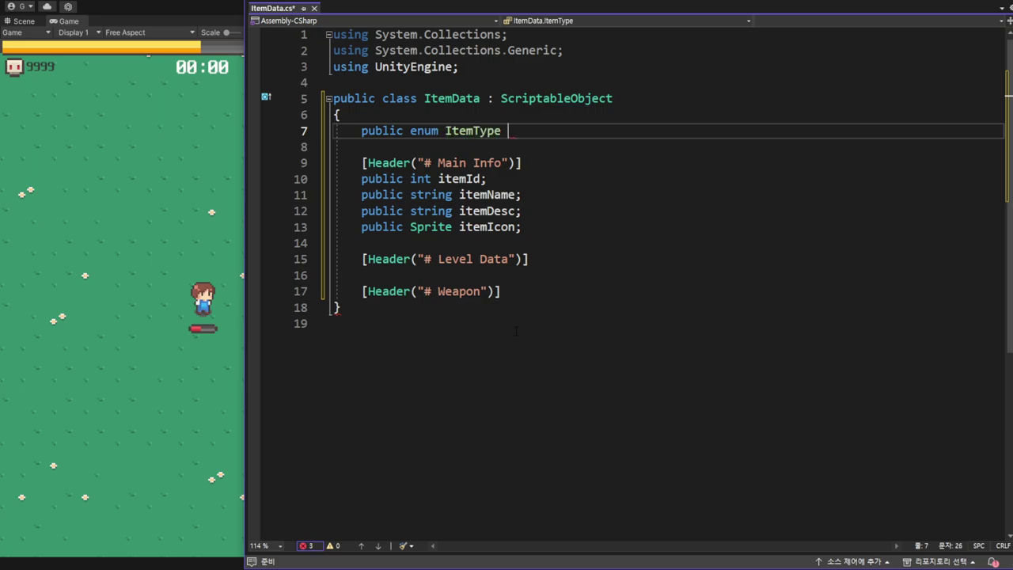
pyautogui.write(' { ')
pyautogui.write('M')
pyautogui.write('elee,')
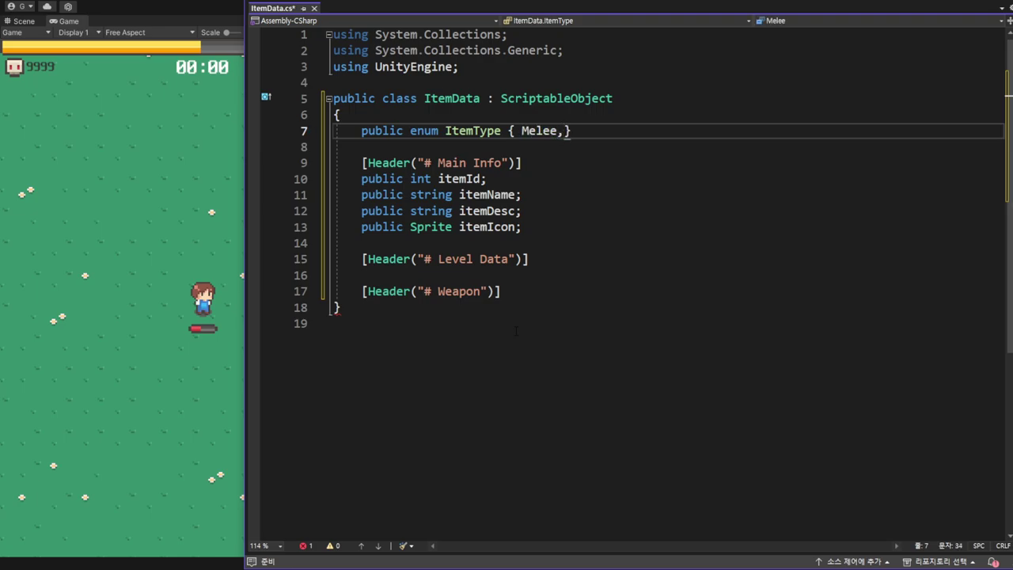
pyautogui.write(' Range')
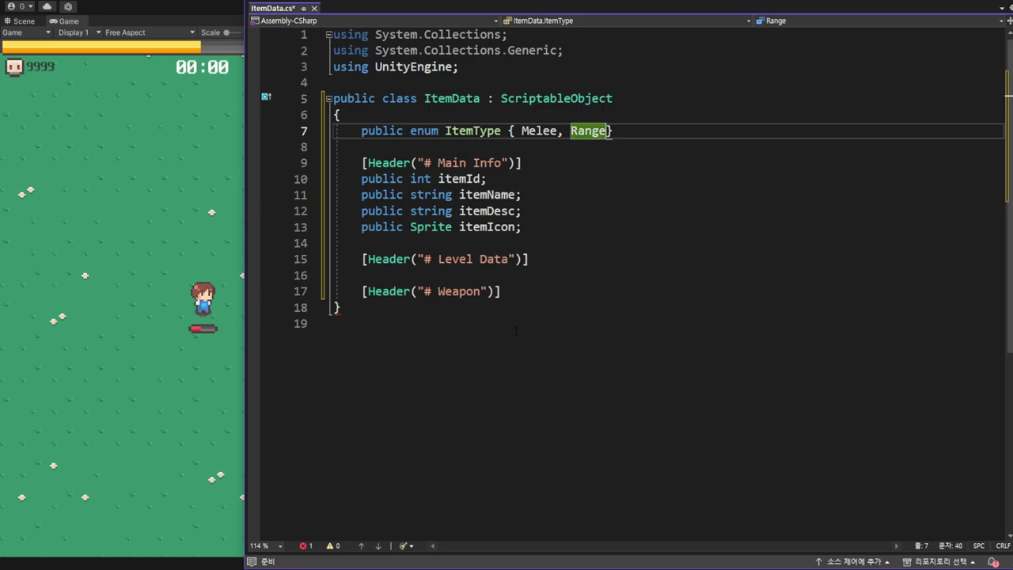
pyautogui.write(', ')
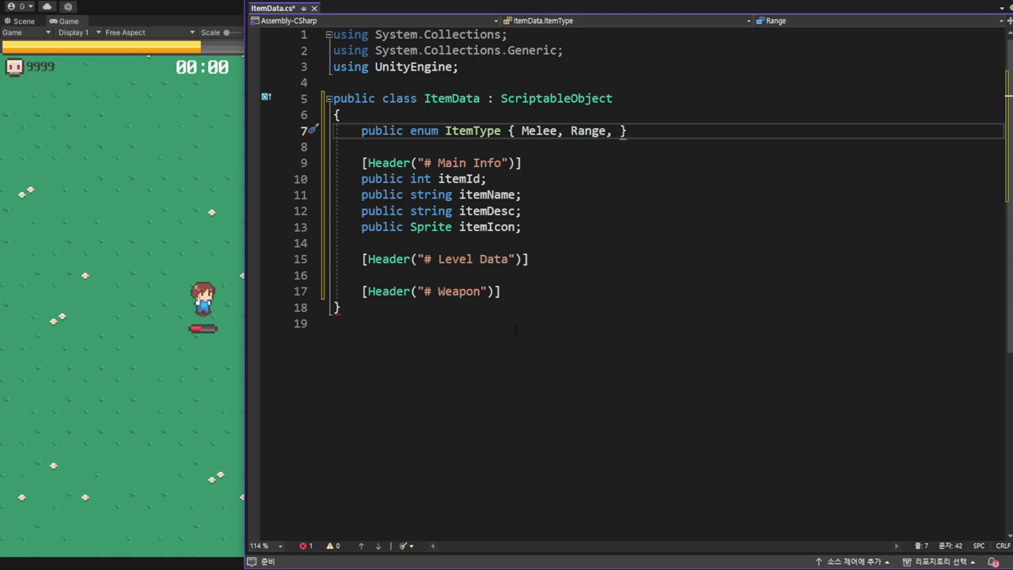
pyautogui.write('Glove')
pyautogui.write(', Sh')
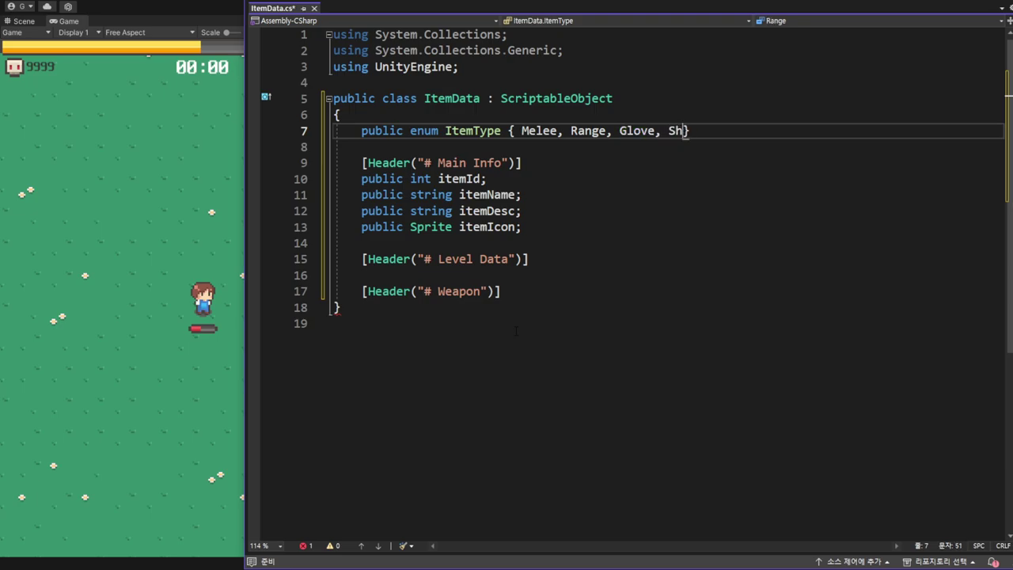
pyautogui.write('oe, ')
pyautogui.write('Heal')
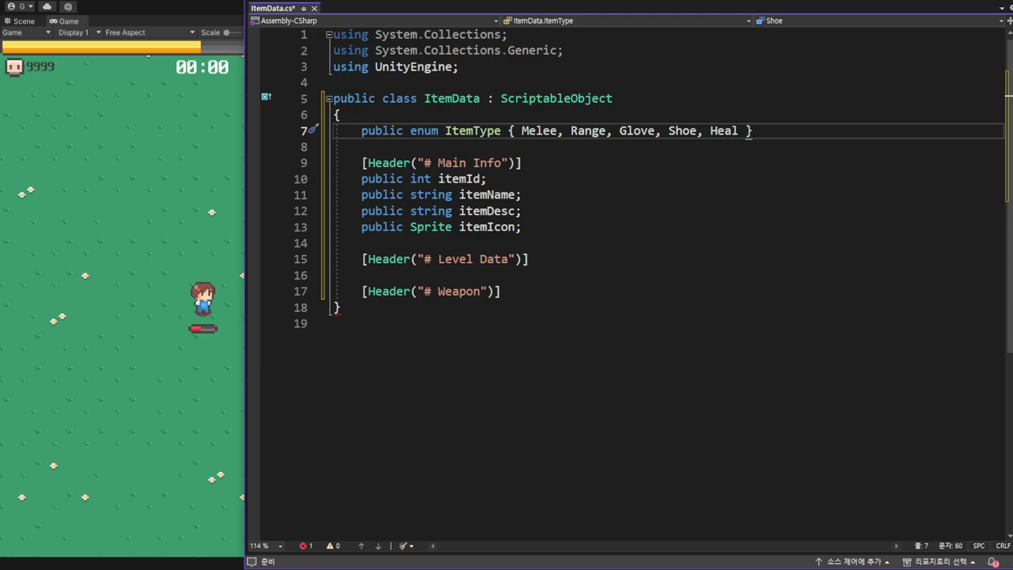
pyautogui.click(753, 130)
# - Insert public ItemType itemType; directly below the Main Info header, above itemId
pyautogui.press('Down')
pyautogui.press('Down')
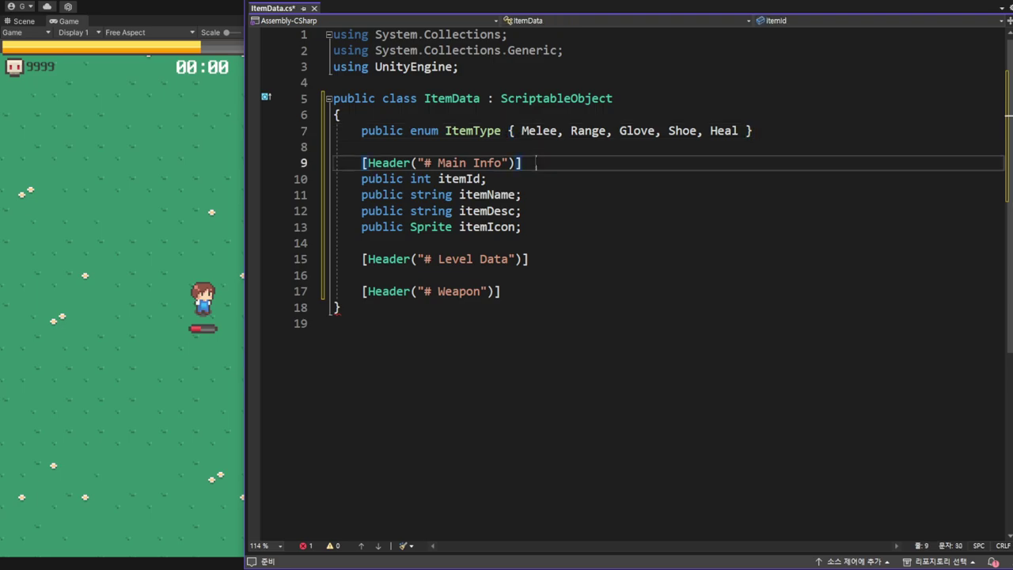
pyautogui.press('Return')
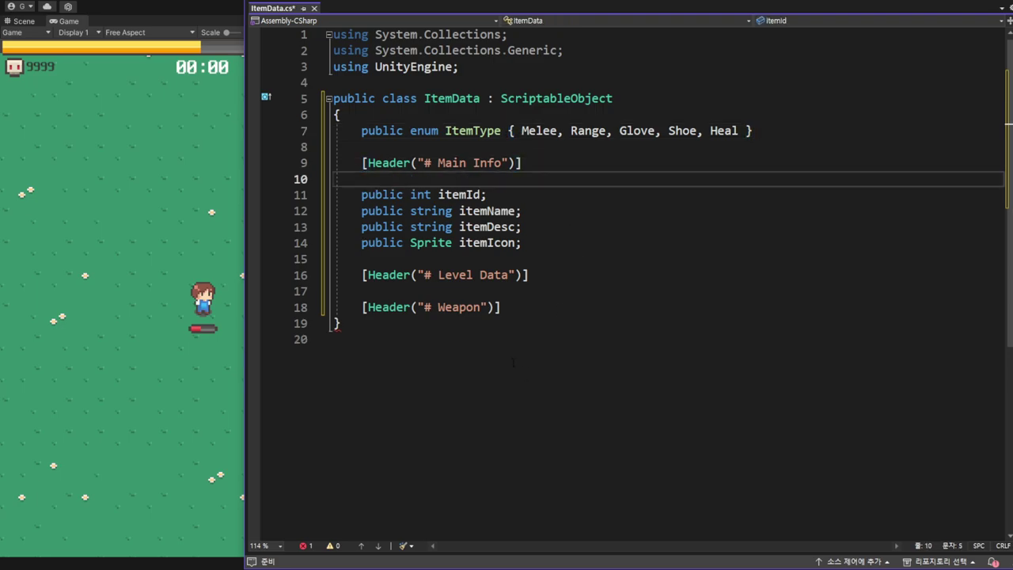
pyautogui.write('public ')
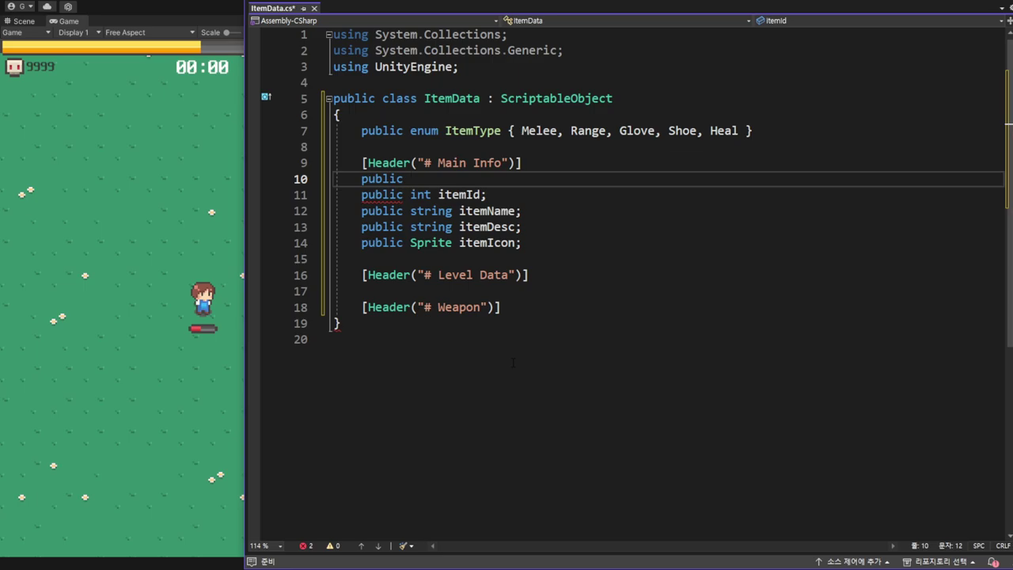
pyautogui.write('Item')
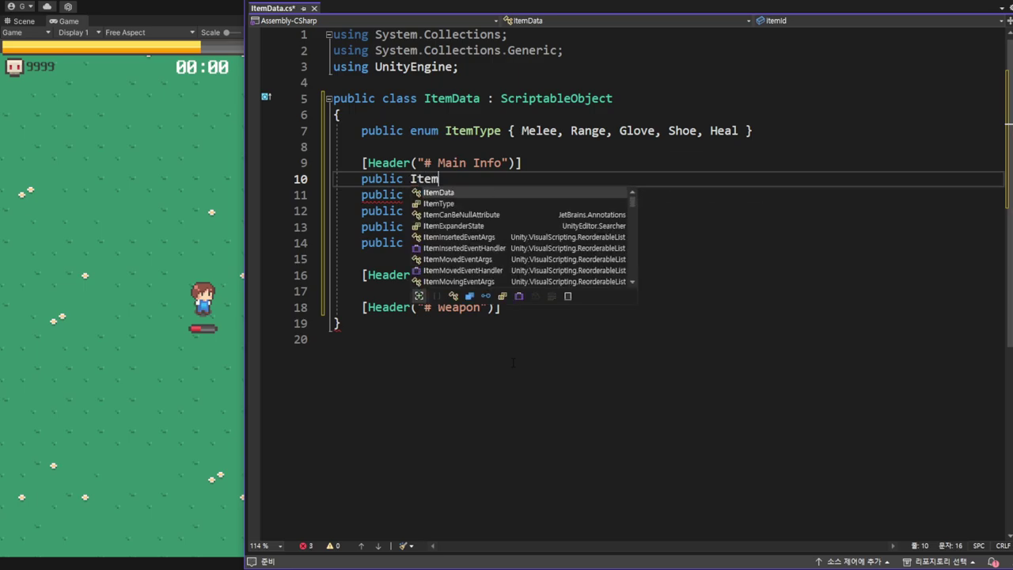
pyautogui.write('Type ')
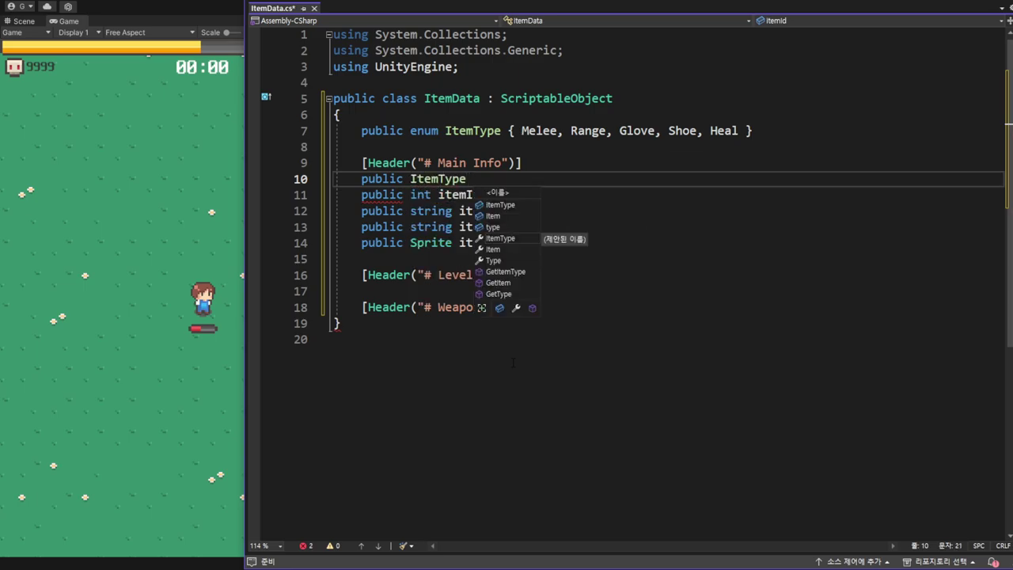
pyautogui.write('item')
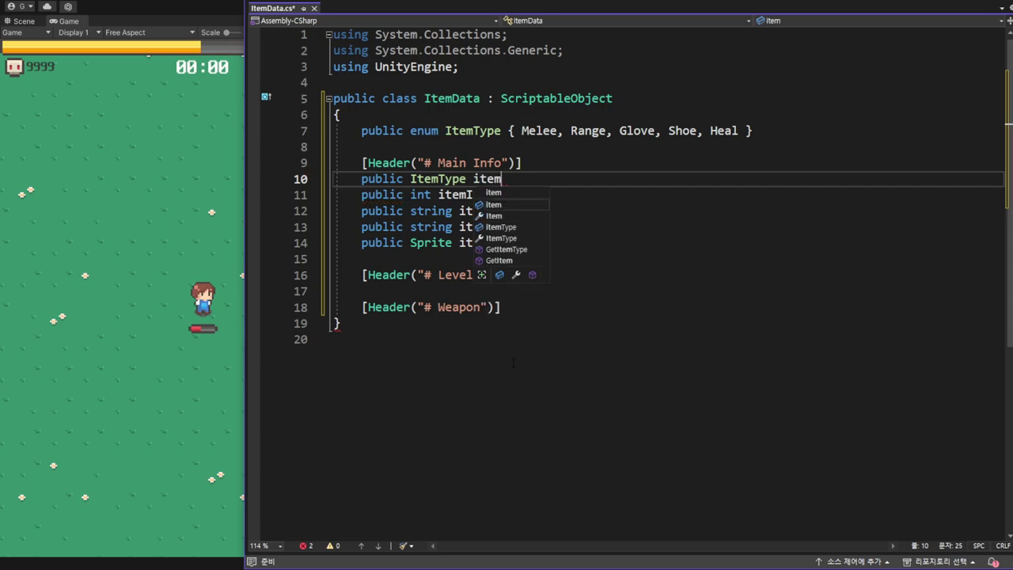
pyautogui.write('Typ')
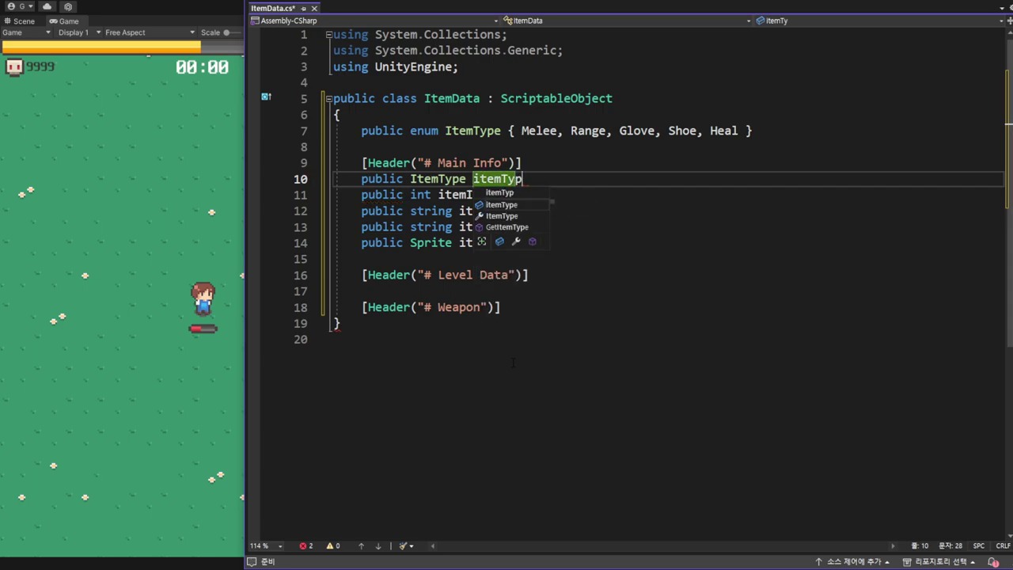
pyautogui.write('e;')
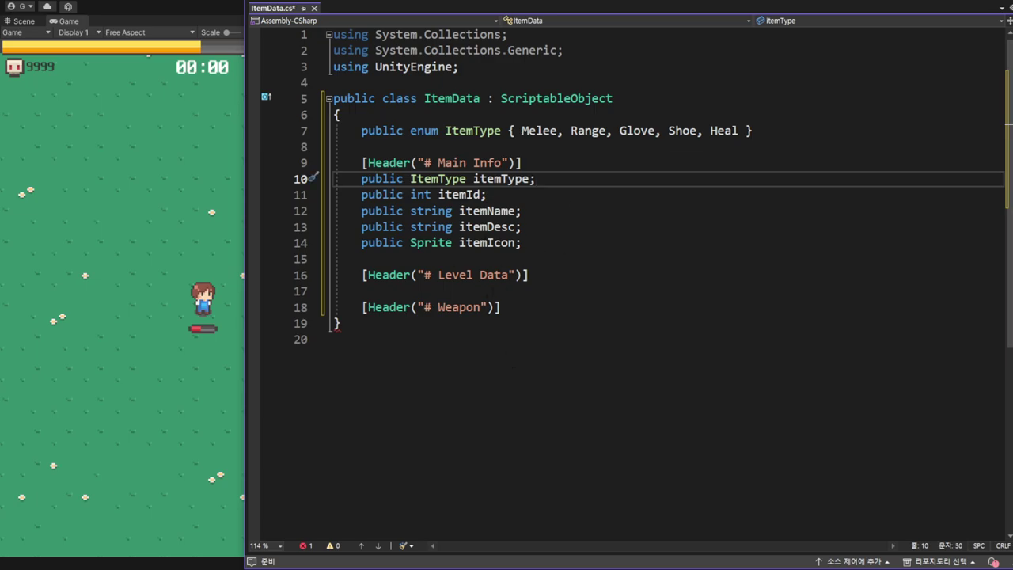
pyautogui.click(494, 291)
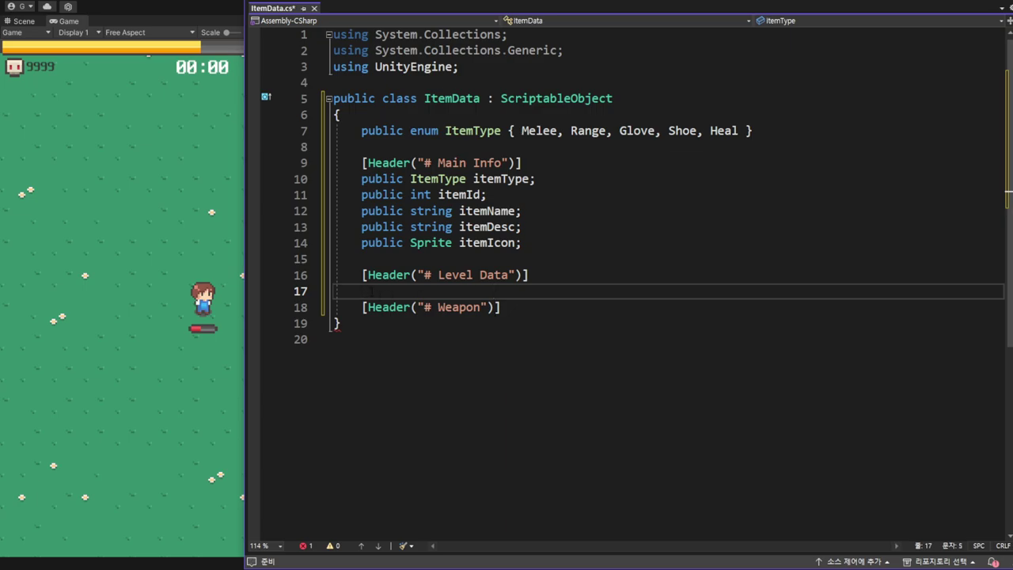
# - Add public float baseDamage; and public int baseCount; under the Level Data header
pyautogui.press('Return')
pyautogui.press('Return')
pyautogui.press('Up')
pyautogui.press('Up')
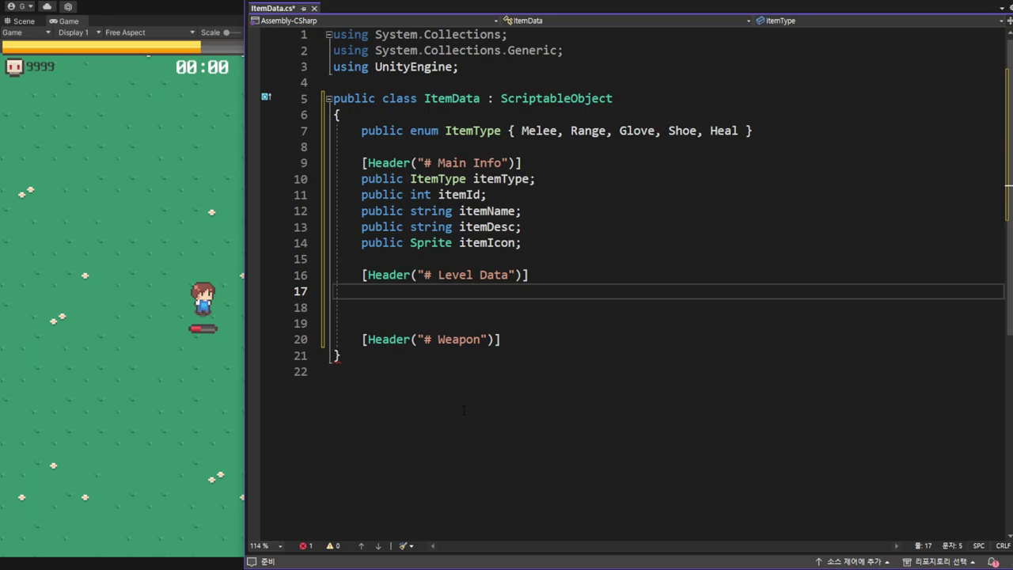
pyautogui.write('public ')
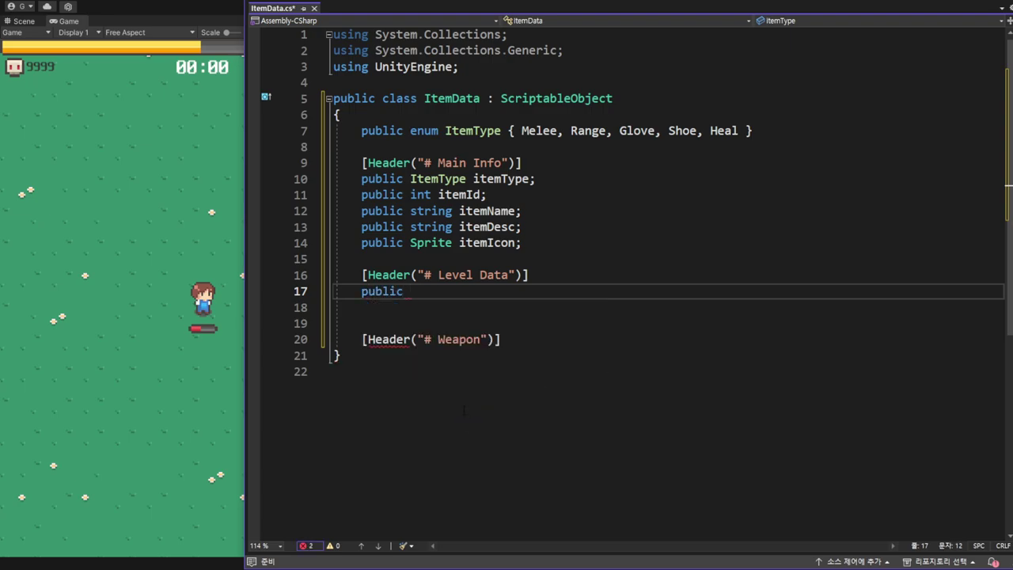
pyautogui.write('float ')
pyautogui.write('baseDamage')
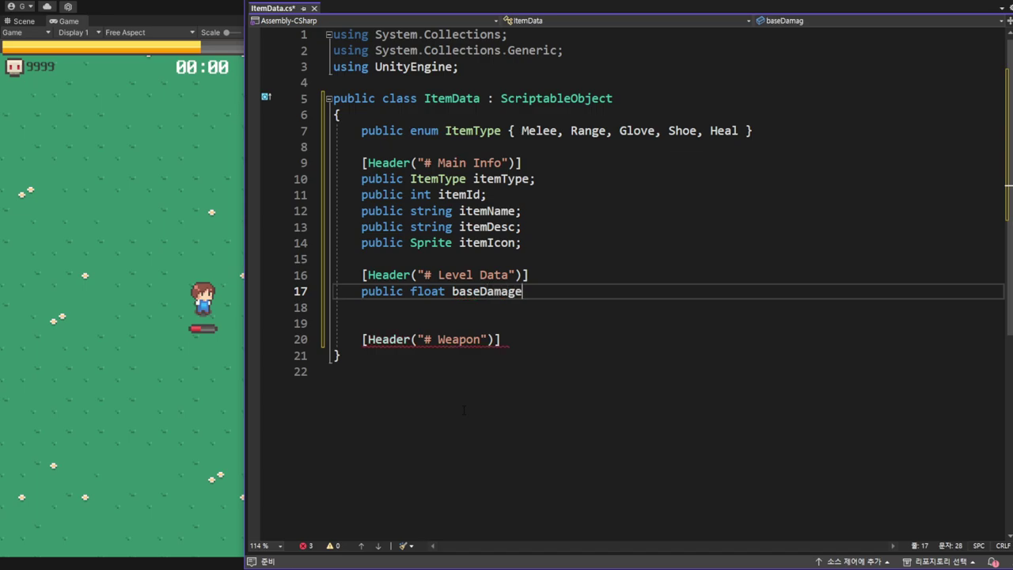
pyautogui.write(';')
pyautogui.press('Return')
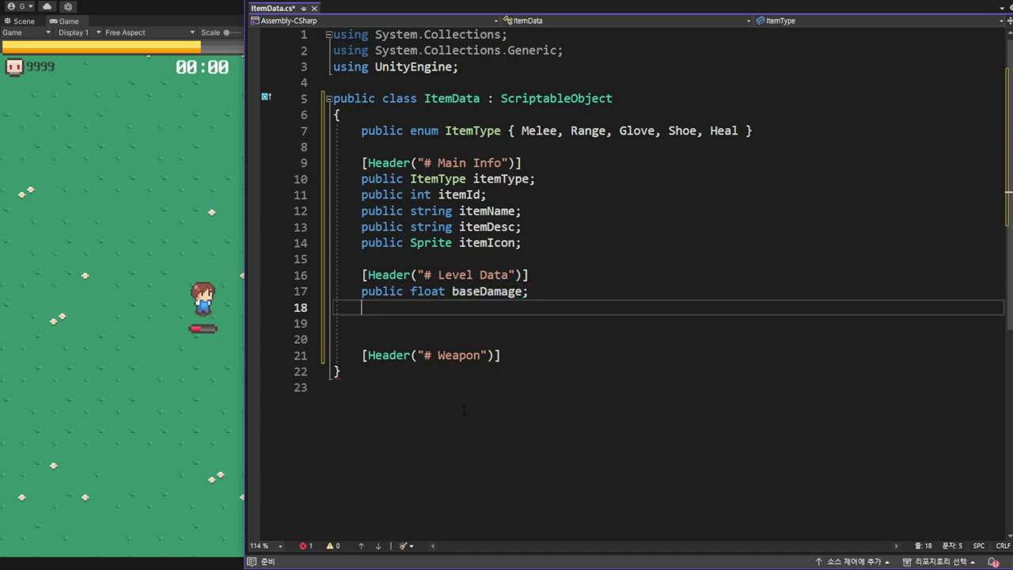
pyautogui.write('publi')
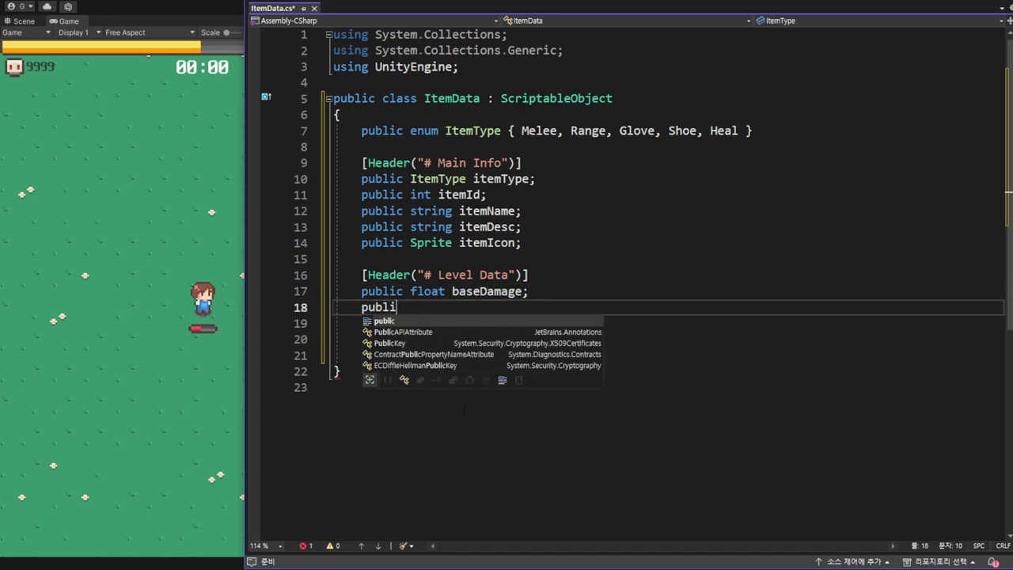
pyautogui.write('c')
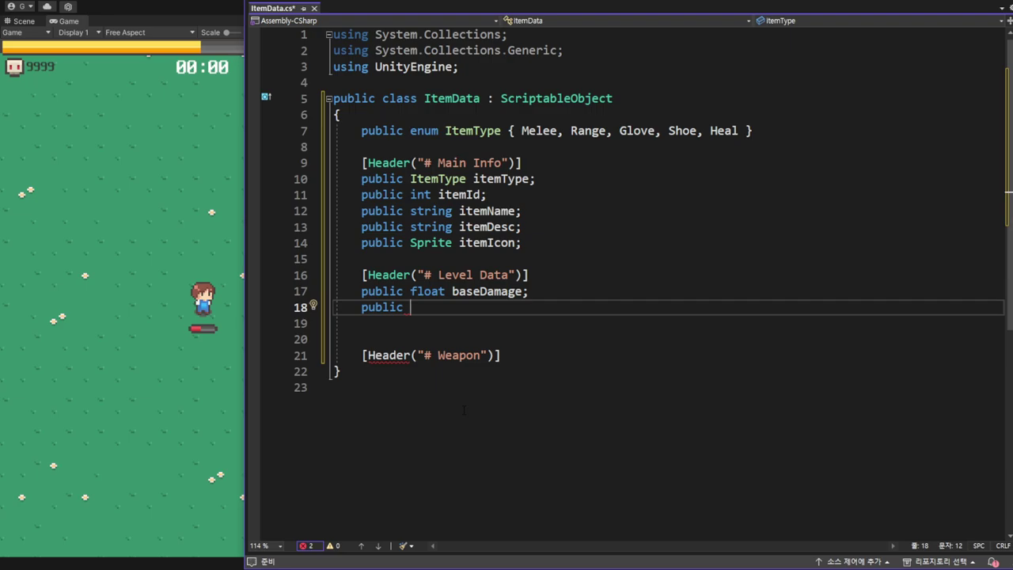
pyautogui.write('int ')
pyautogui.write('baseC')
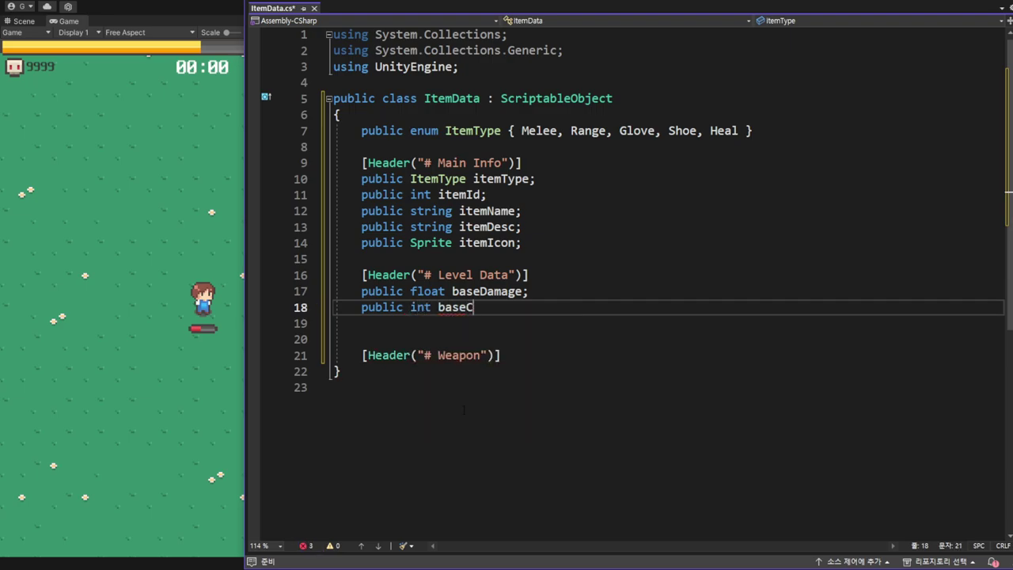
pyautogui.write('ount;')
pyautogui.press('Return')
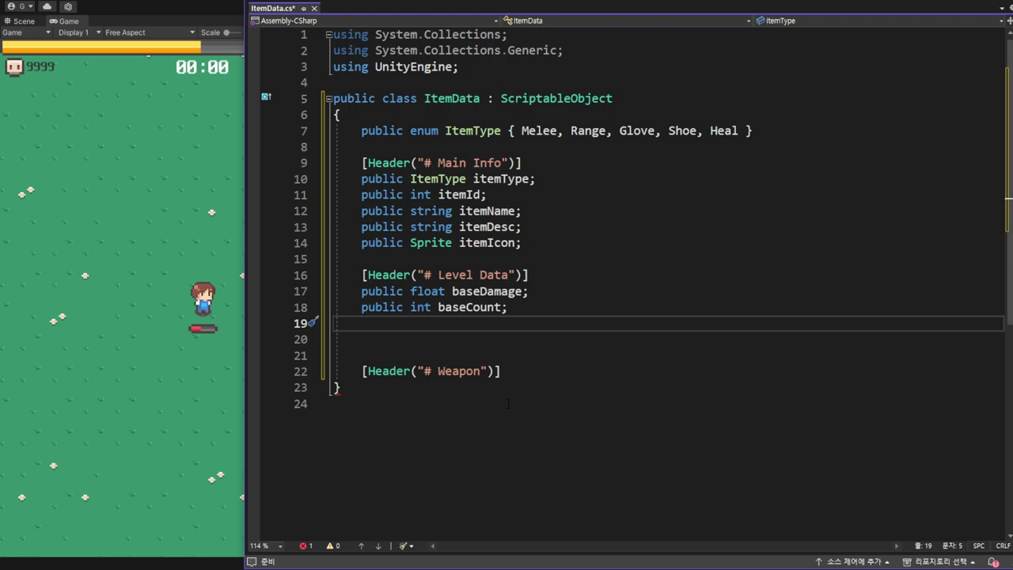
# - Add a public float[] damages; field and duplicate that line below it
pyautogui.write('public ')
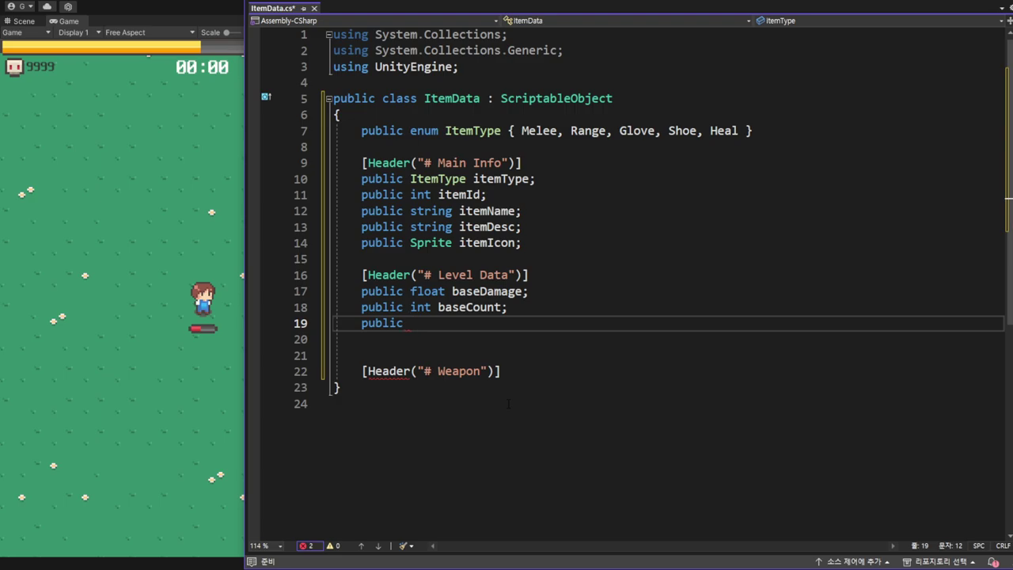
pyautogui.write('float')
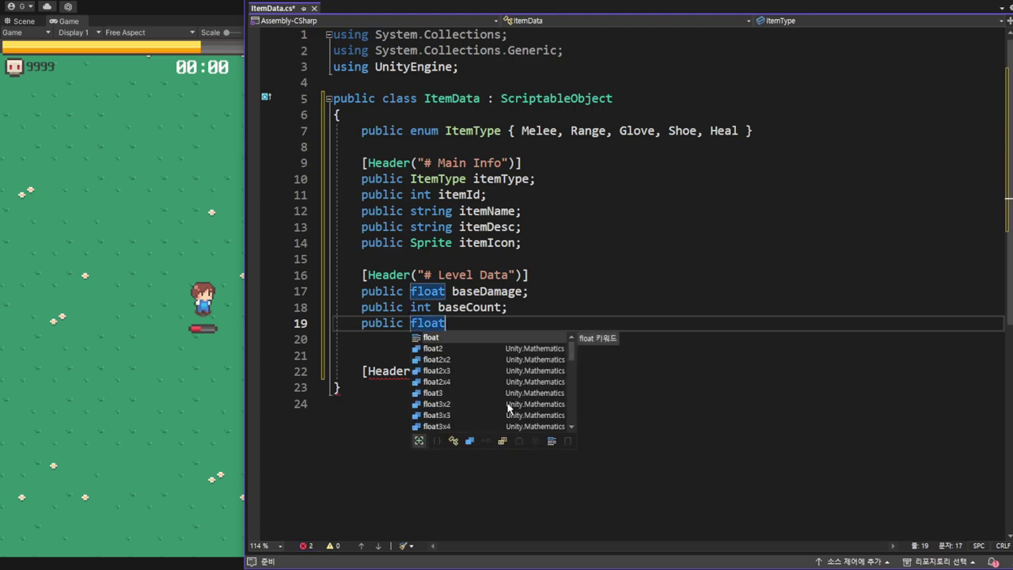
pyautogui.write('[]')
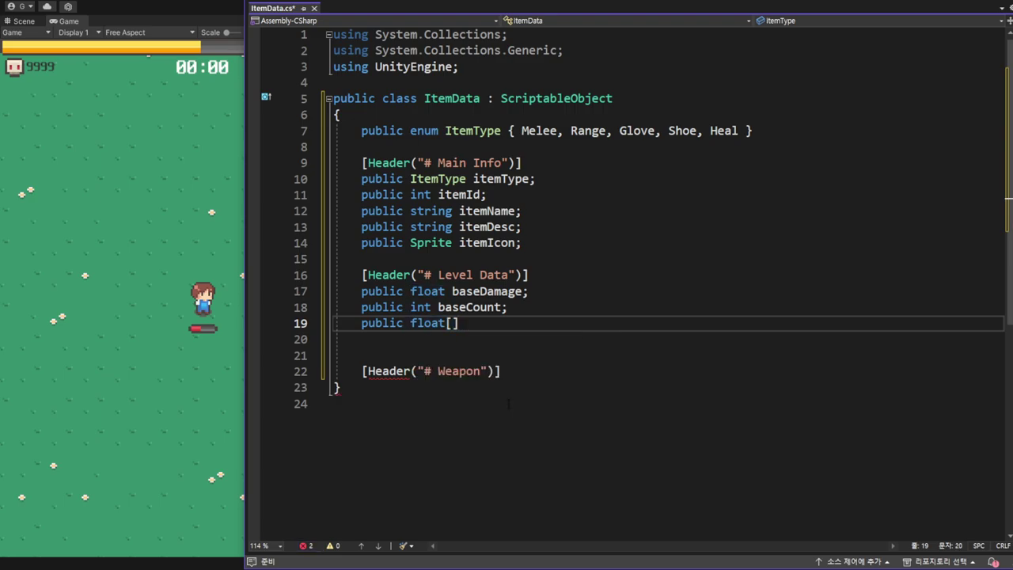
pyautogui.write(' da')
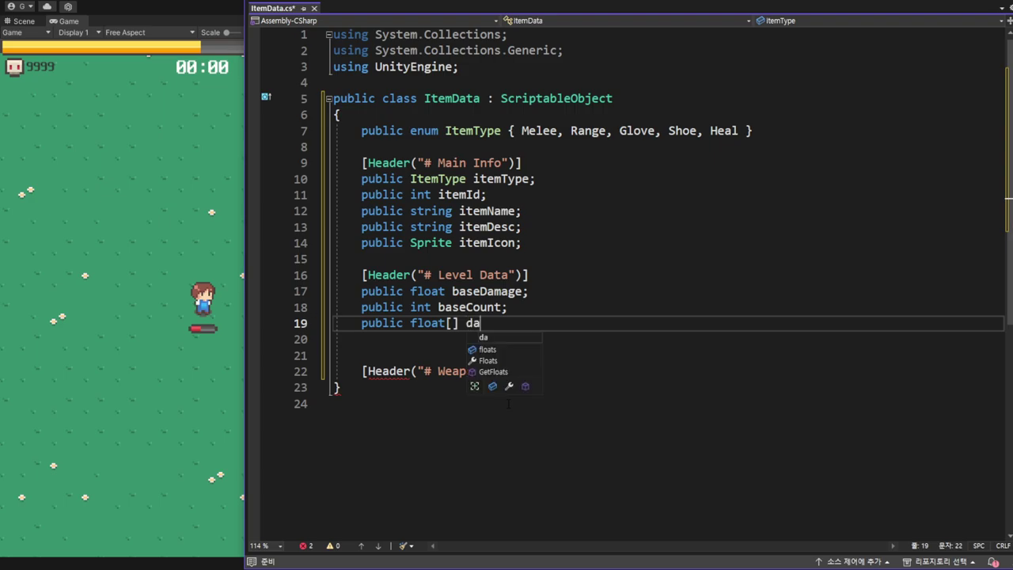
pyautogui.write('mages')
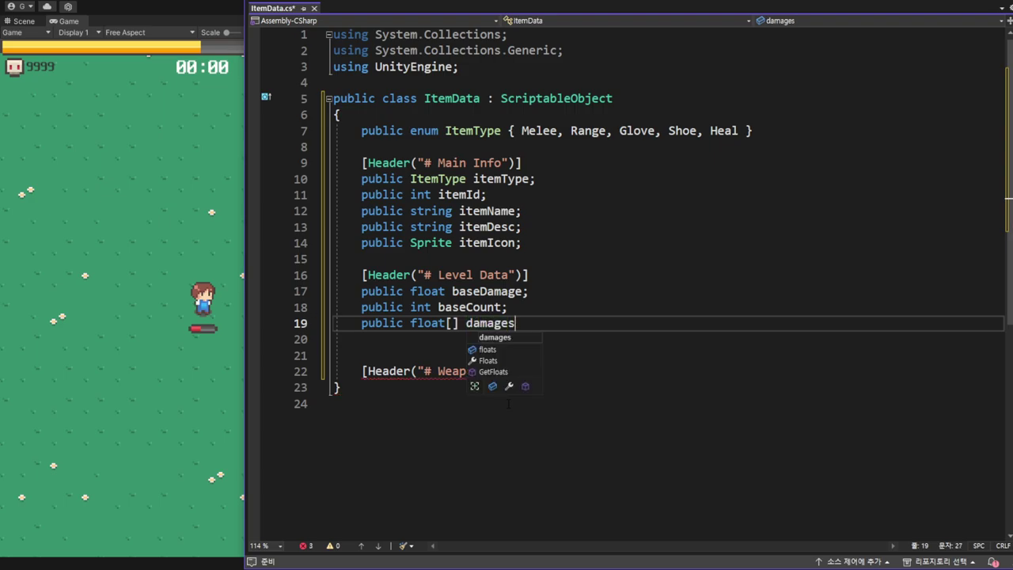
pyautogui.write(';')
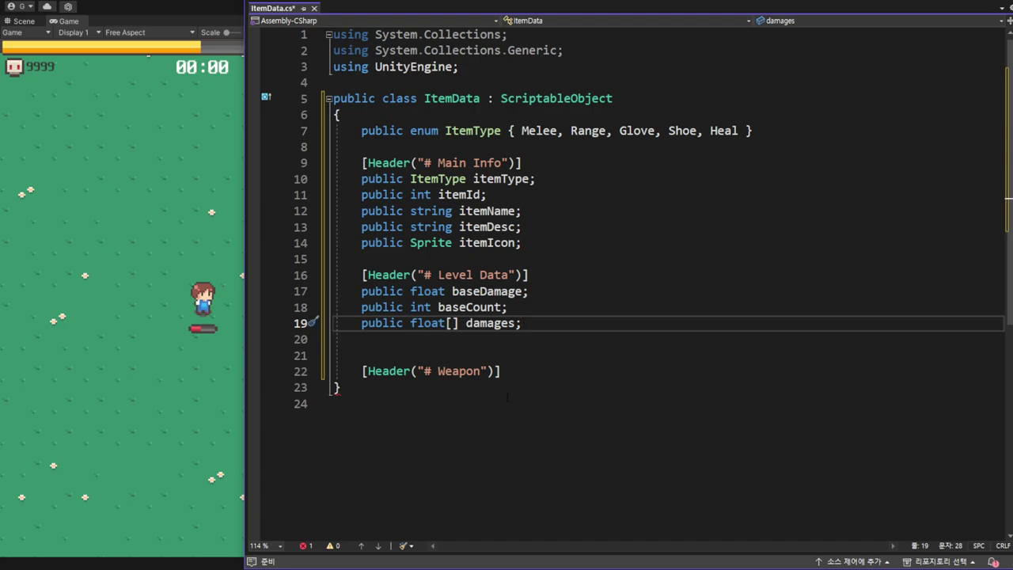
pyautogui.hotkey('shift', 'Home')
pyautogui.hotkey('ctrl', 'c')
pyautogui.click(407, 339)
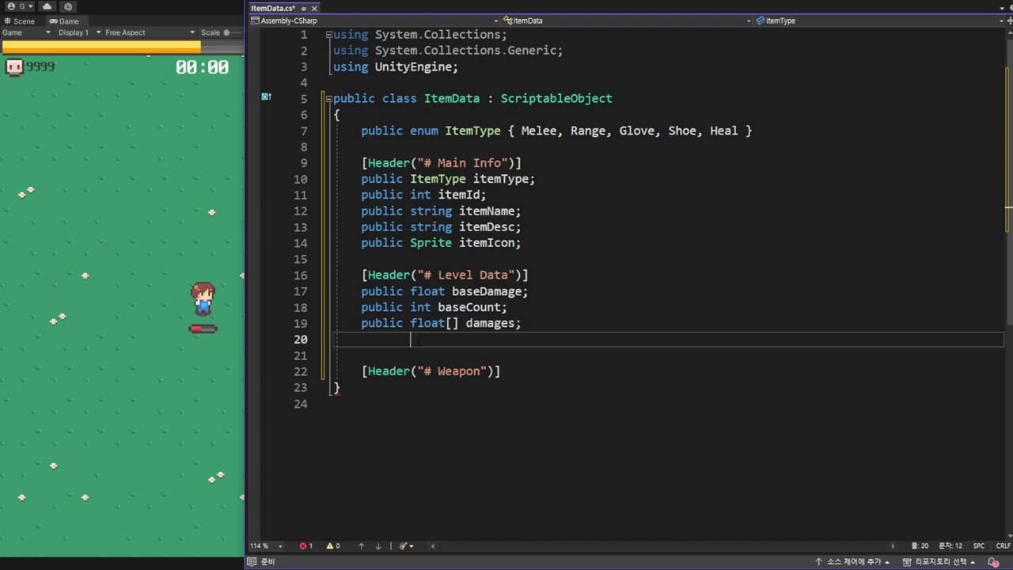
pyautogui.hotkey('ctrl', 'v')
# - Change the duplicated line into public int[] counts;
pyautogui.doubleClick(427, 339)
pyautogui.write('int')
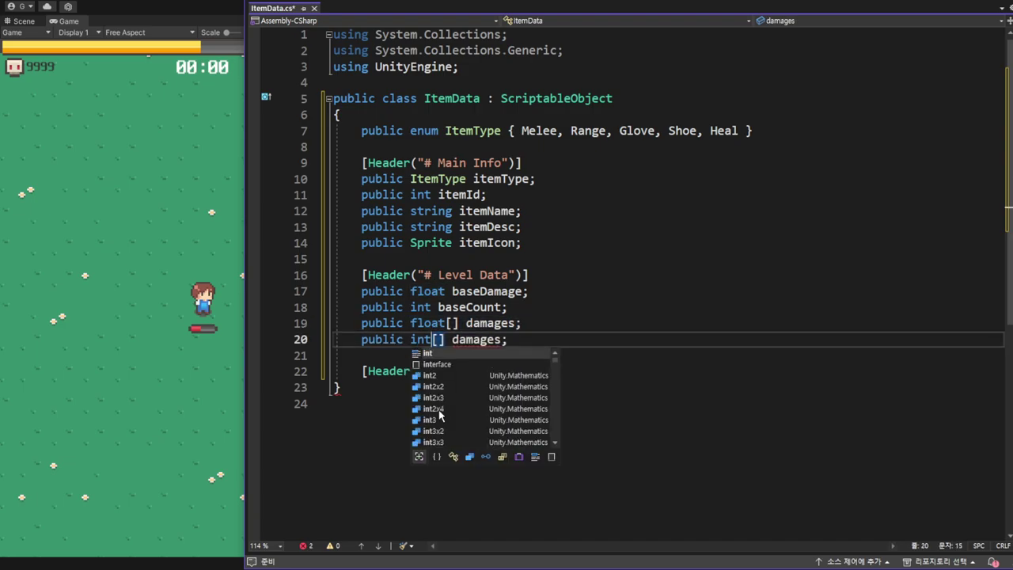
pyautogui.click(476, 339)
pyautogui.doubleClick(476, 339)
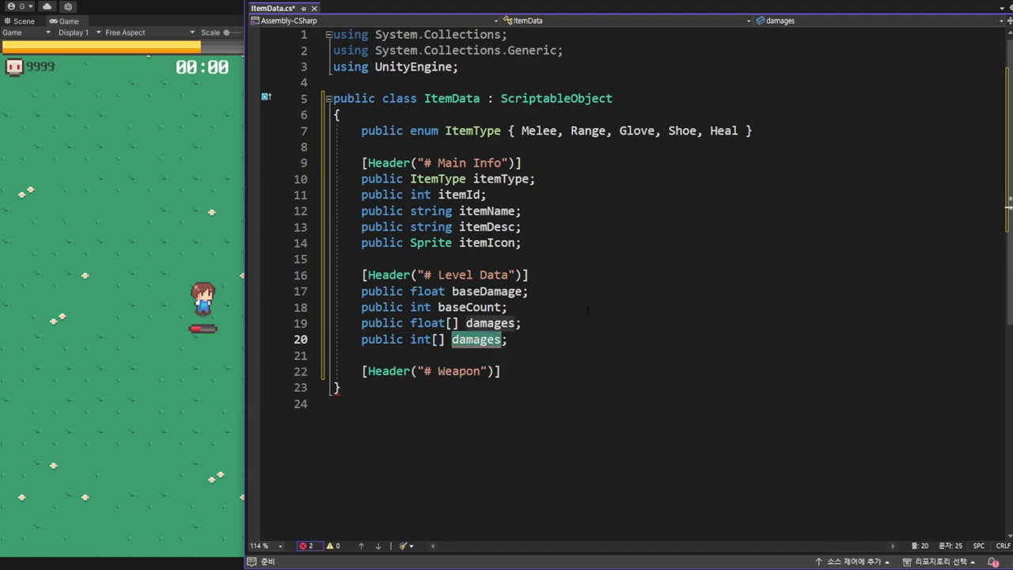
pyautogui.write('counts')
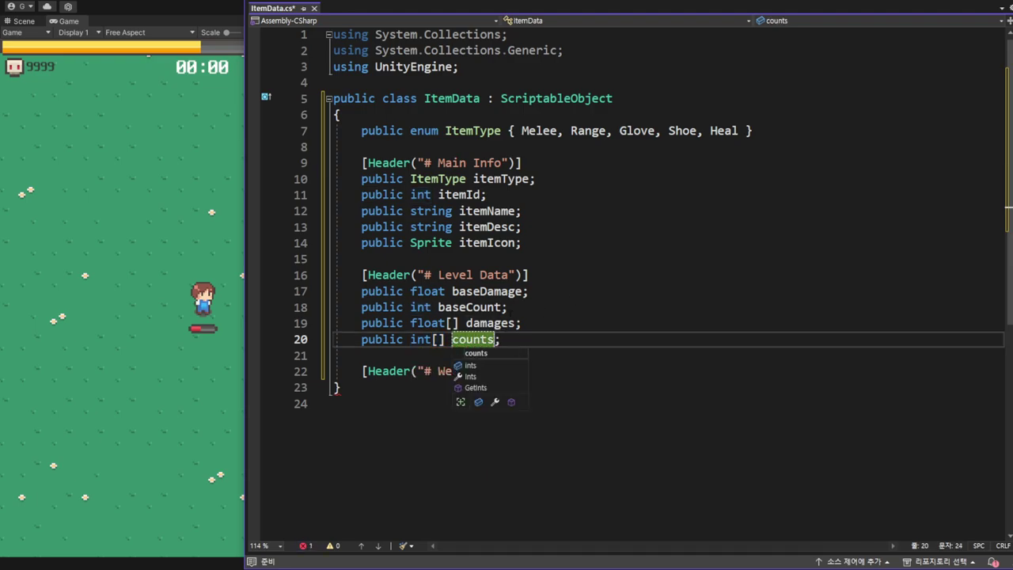
pyautogui.press('Escape')
pyautogui.press('Up')
pyautogui.press('Up')
pyautogui.press('Down')
pyautogui.press('Down')
pyautogui.press('End')
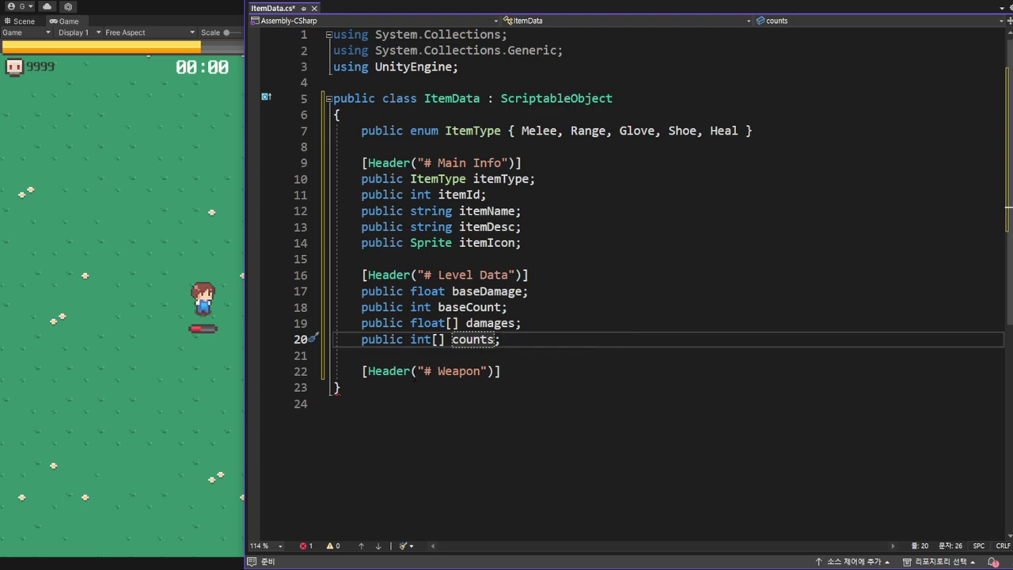
# - Add public GameObject projectile; under the Weapon header and save ItemData.cs
pyautogui.click(503, 371)
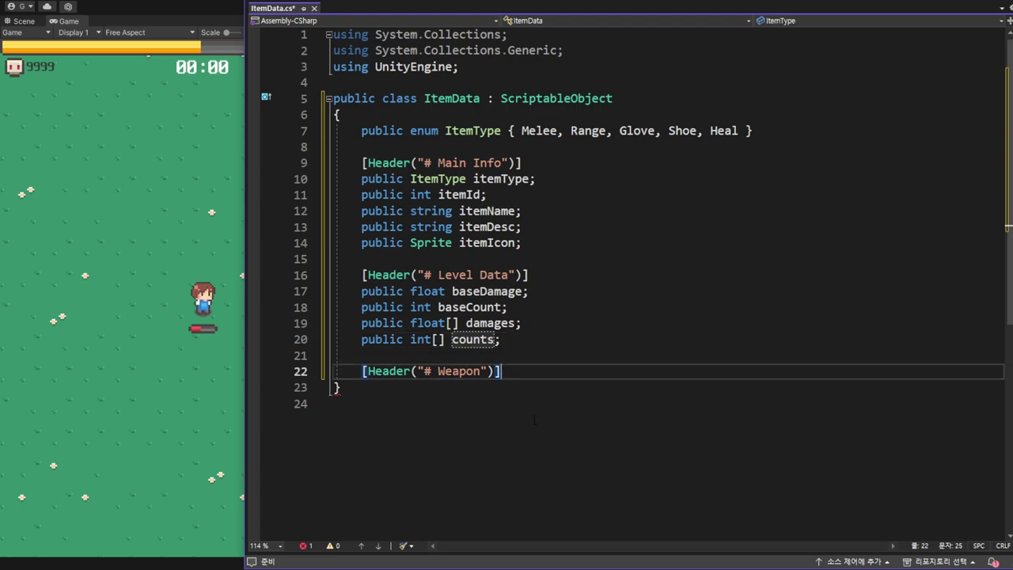
pyautogui.press('Return')
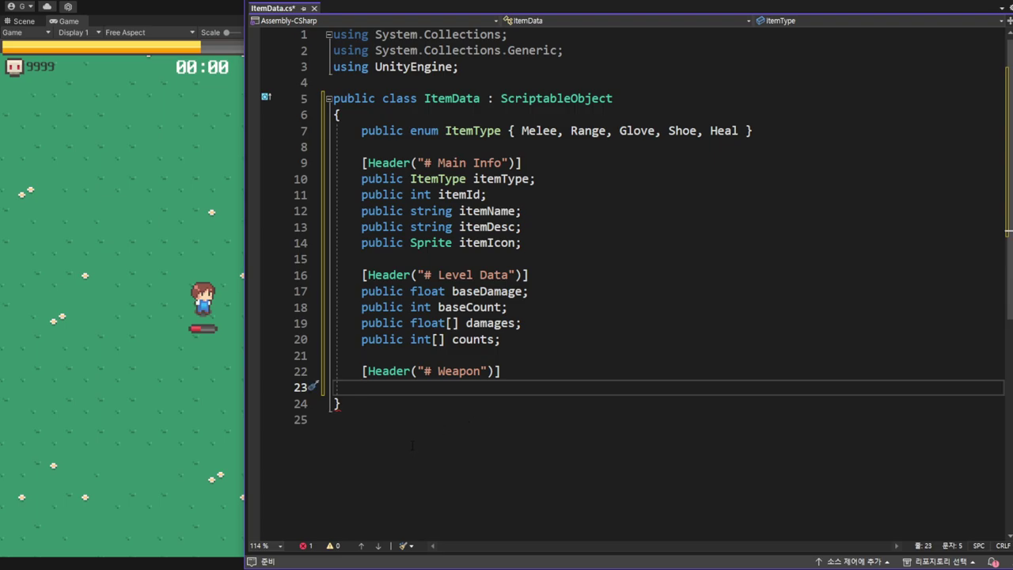
pyautogui.write('pub')
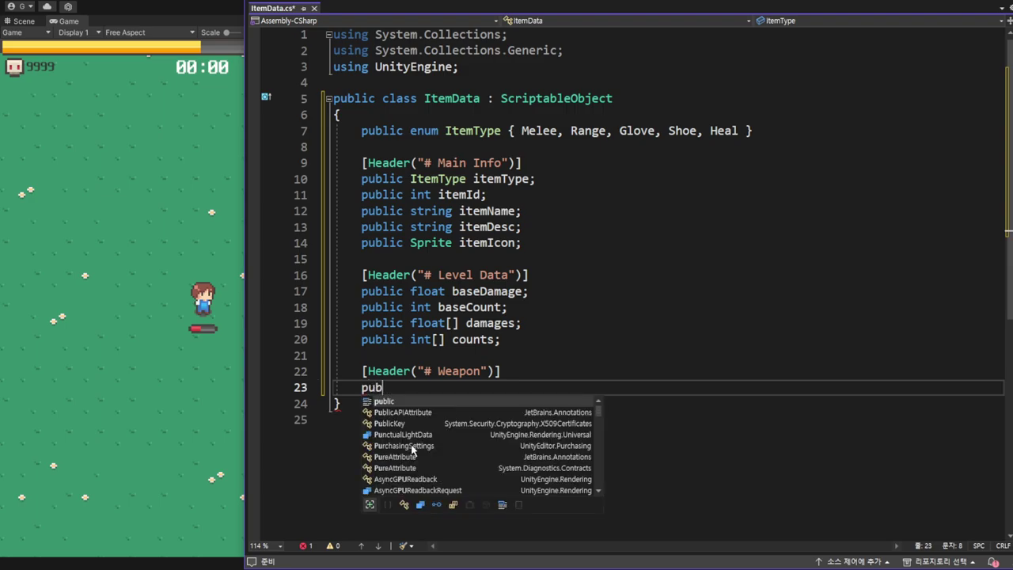
pyautogui.write('lic Game')
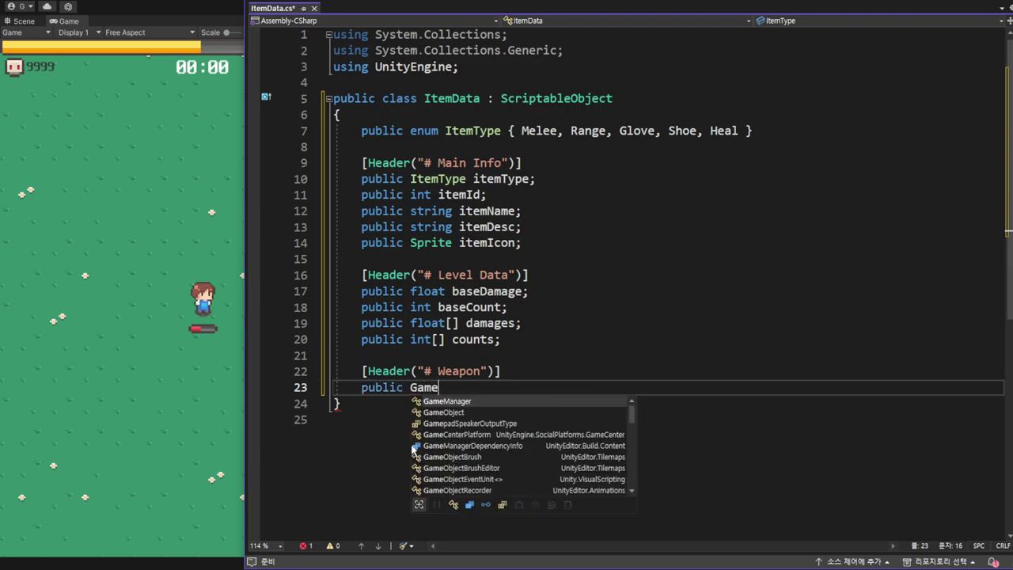
pyautogui.press('Down')
pyautogui.press('Tab')
pyautogui.write('p')
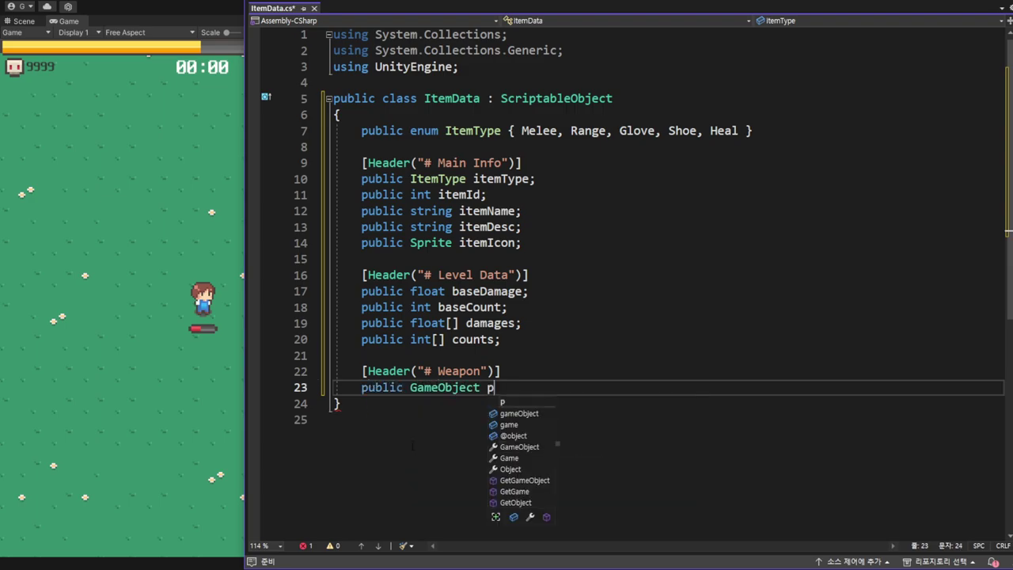
pyautogui.write('rojectile')
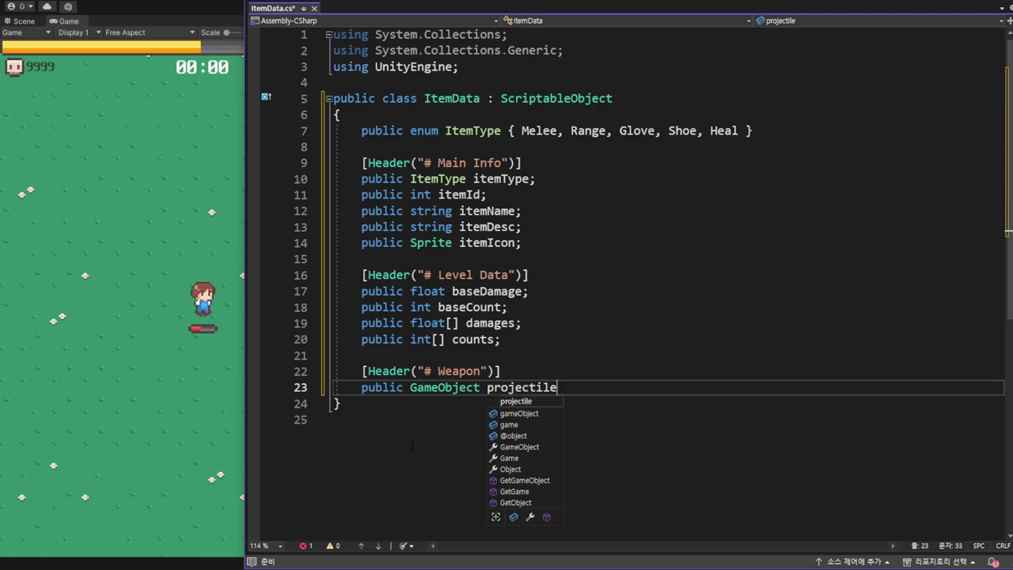
pyautogui.write(';')
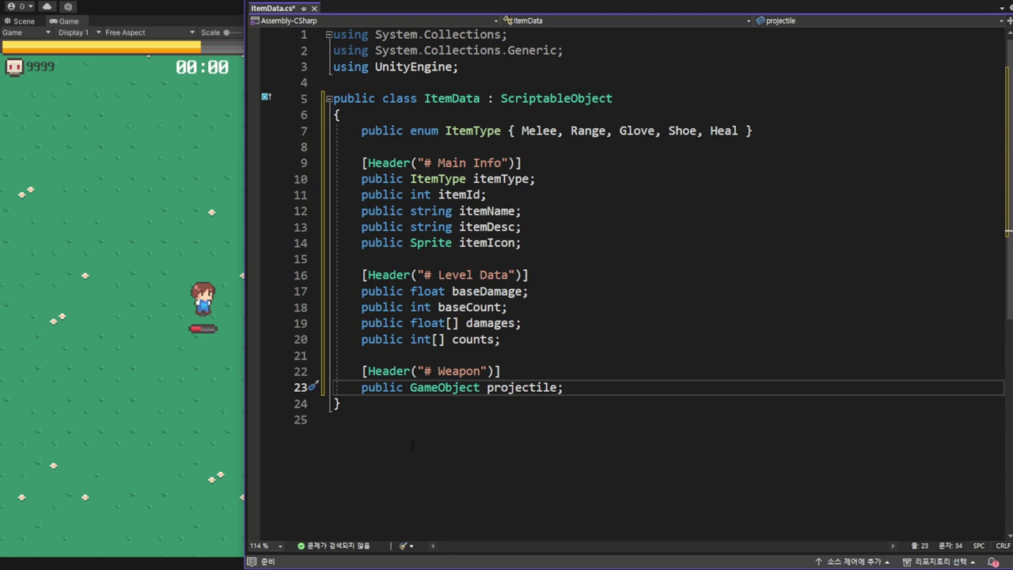
pyautogui.hotkey('ctrl', 's')
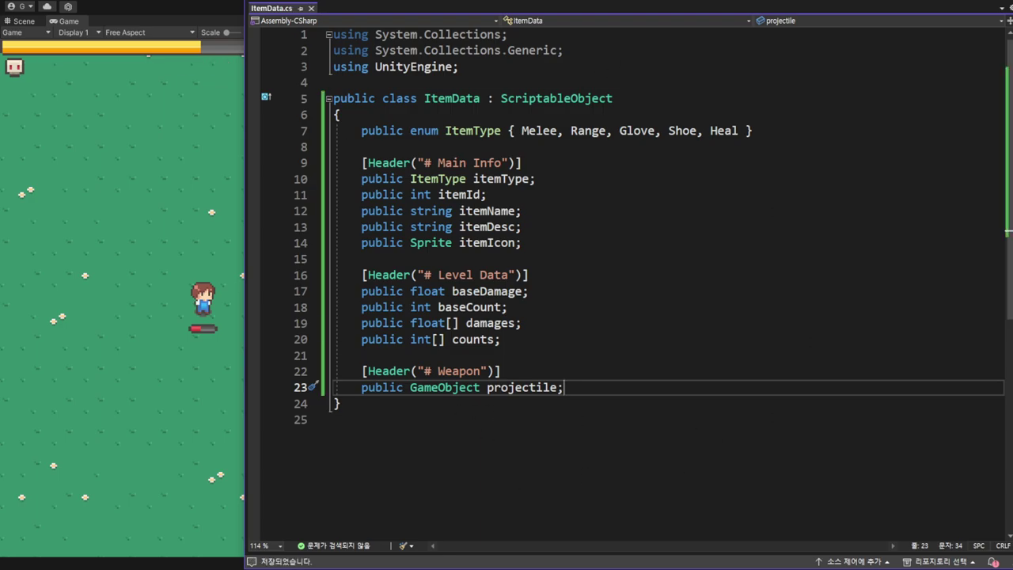
pyautogui.moveTo(585, 99)
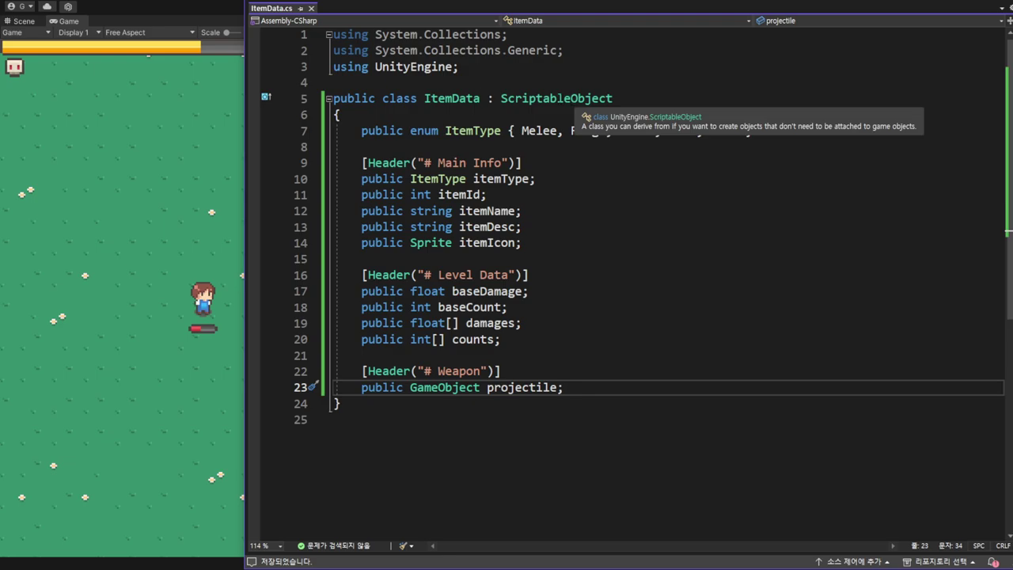
pyautogui.moveTo(554, 100)
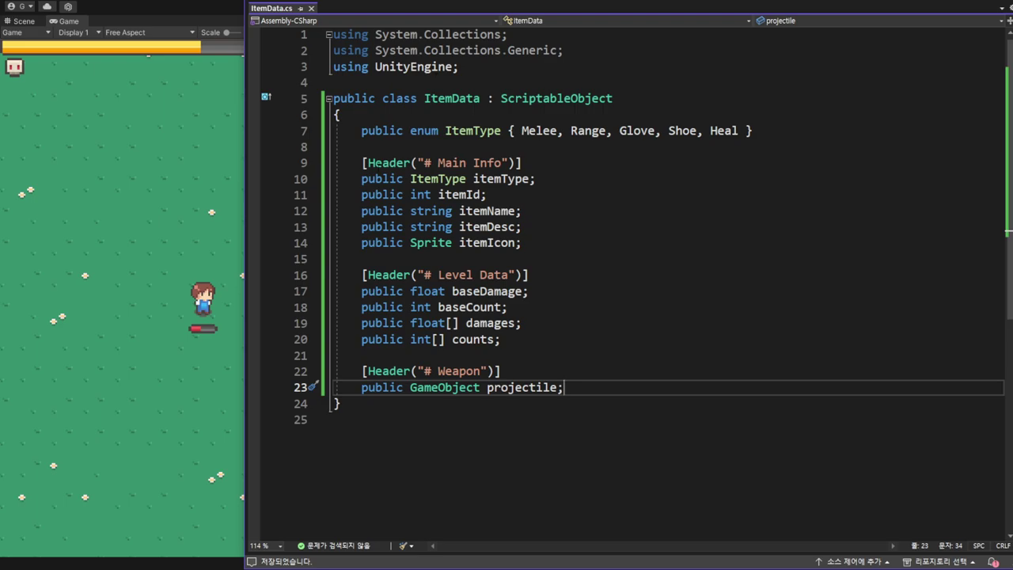
pyautogui.click(417, 82)
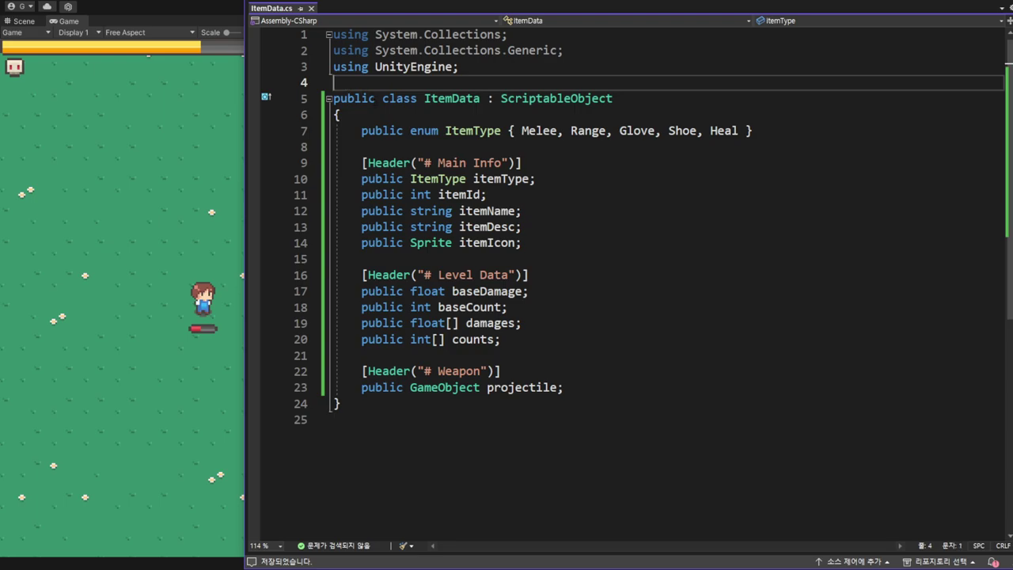
# - Insert a CreateAssetMenu attribute on a new line above the ItemData class
pyautogui.press('Return')
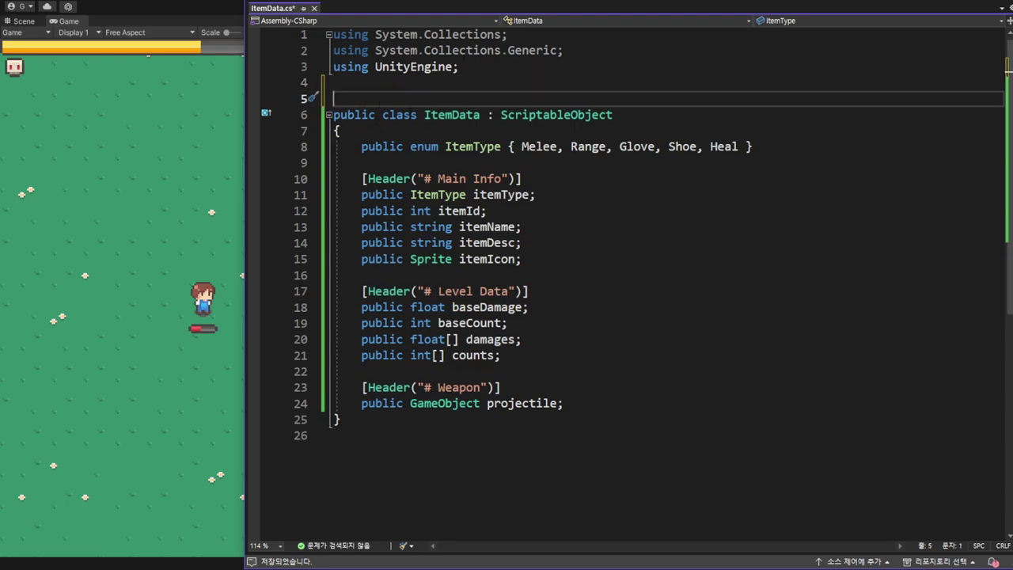
pyautogui.moveTo(463, 51)
pyautogui.write('[]')
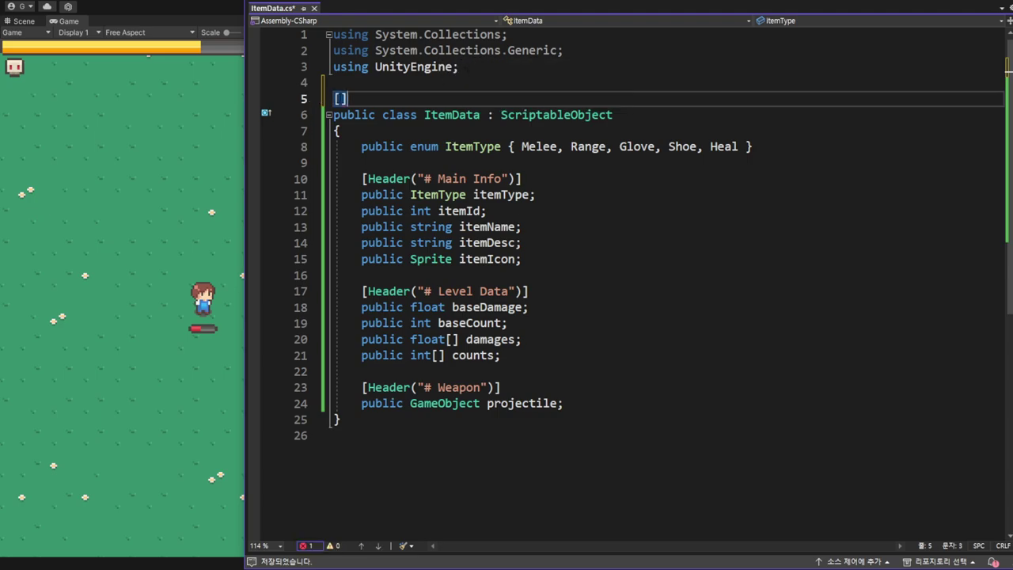
pyautogui.press('Left')
pyautogui.write('Cr')
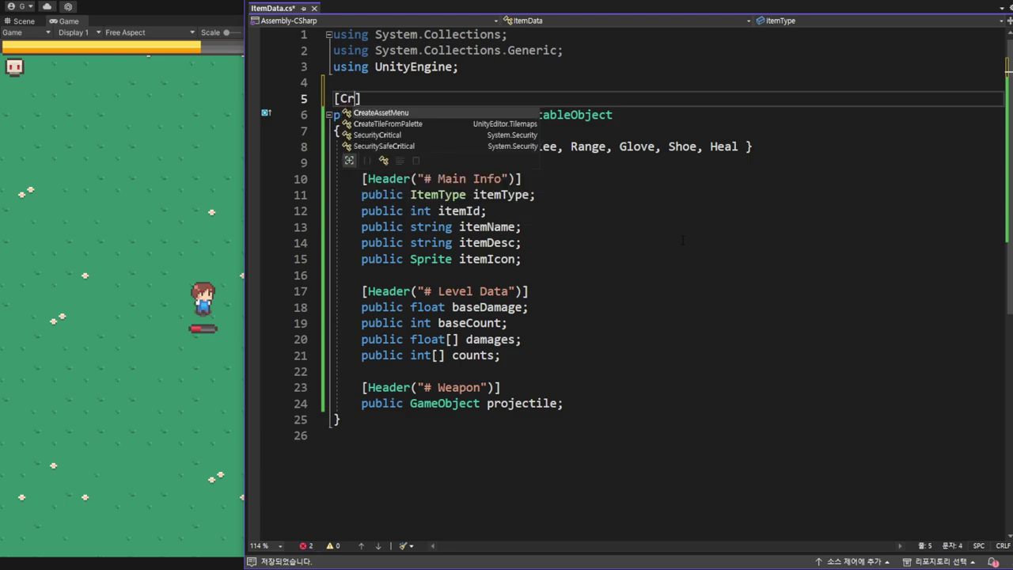
pyautogui.write('eate')
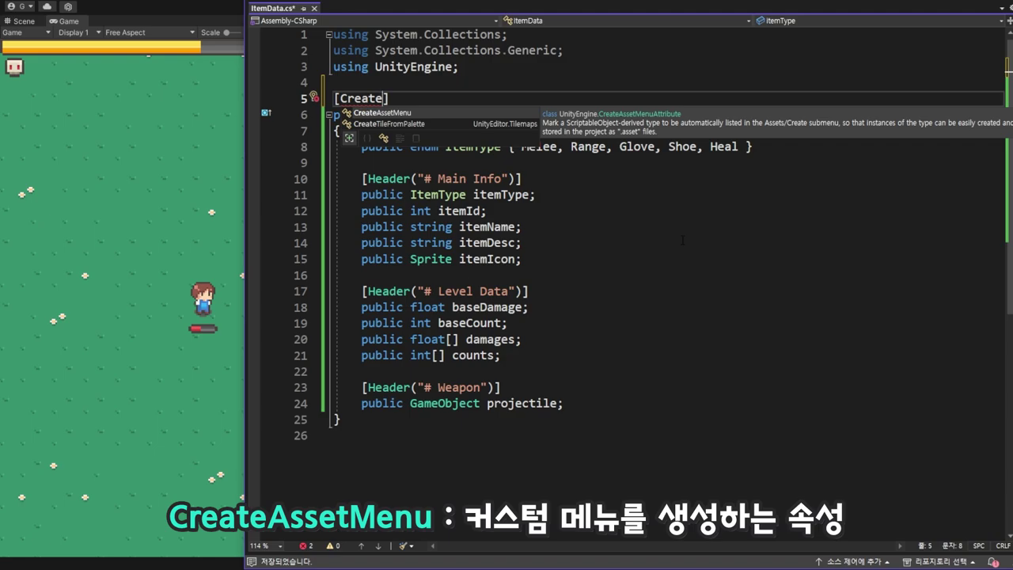
pyautogui.press('Tab')
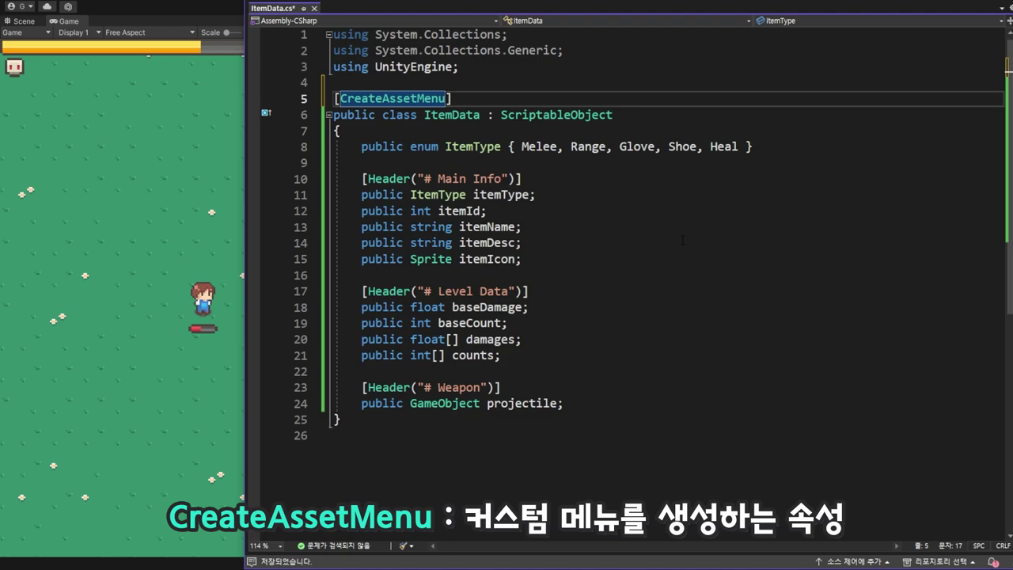
# - Give it fileName "Item" and menuName "Scriptble Object/ItemData", then save the script
pyautogui.write('(')
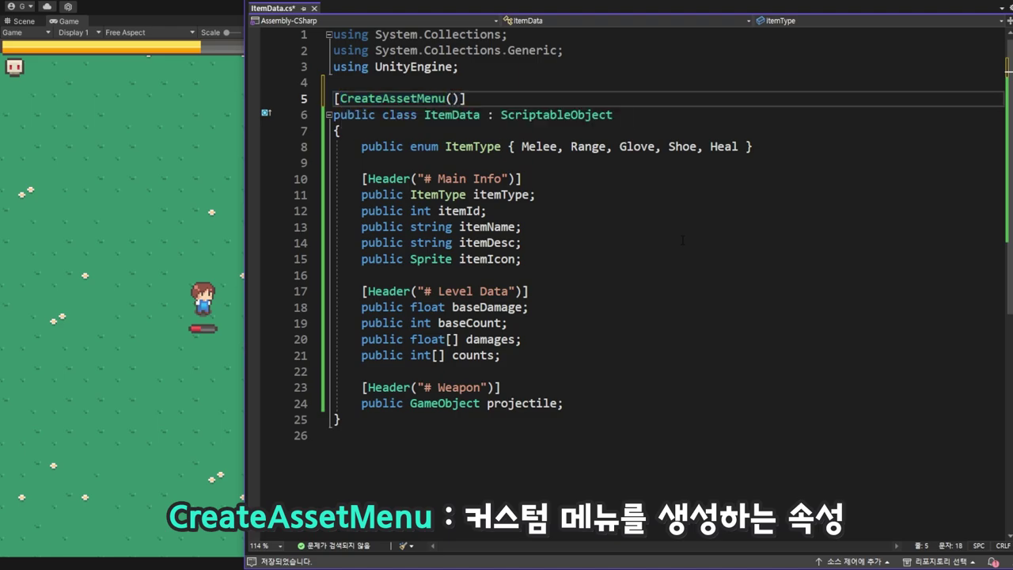
pyautogui.write('fileN')
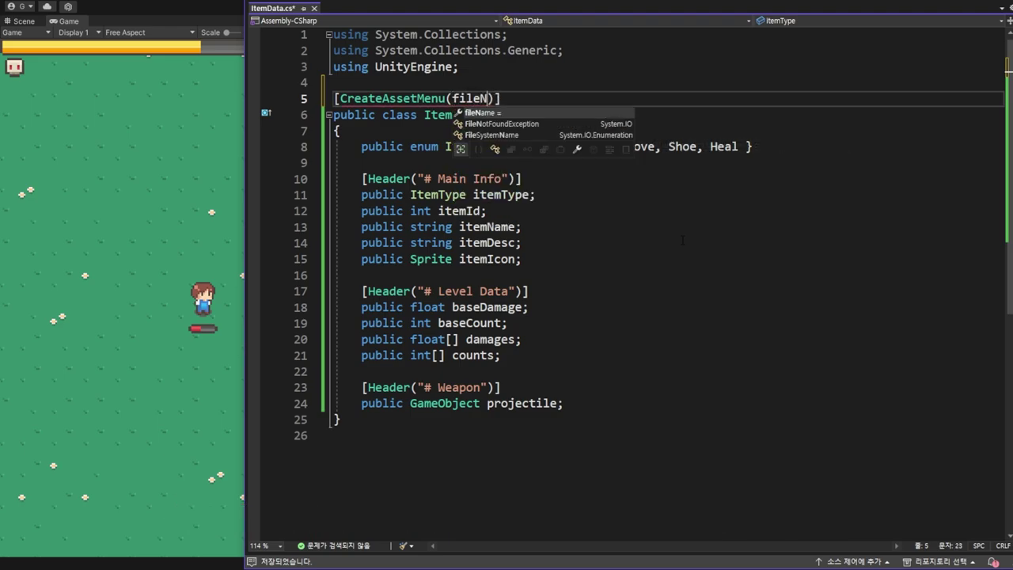
pyautogui.press('Tab')
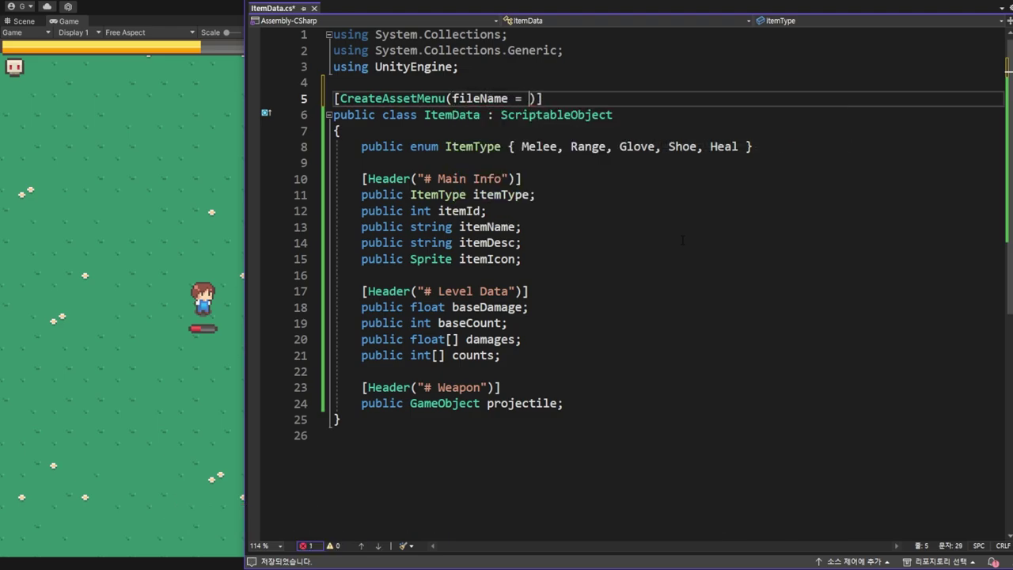
pyautogui.write('"Item')
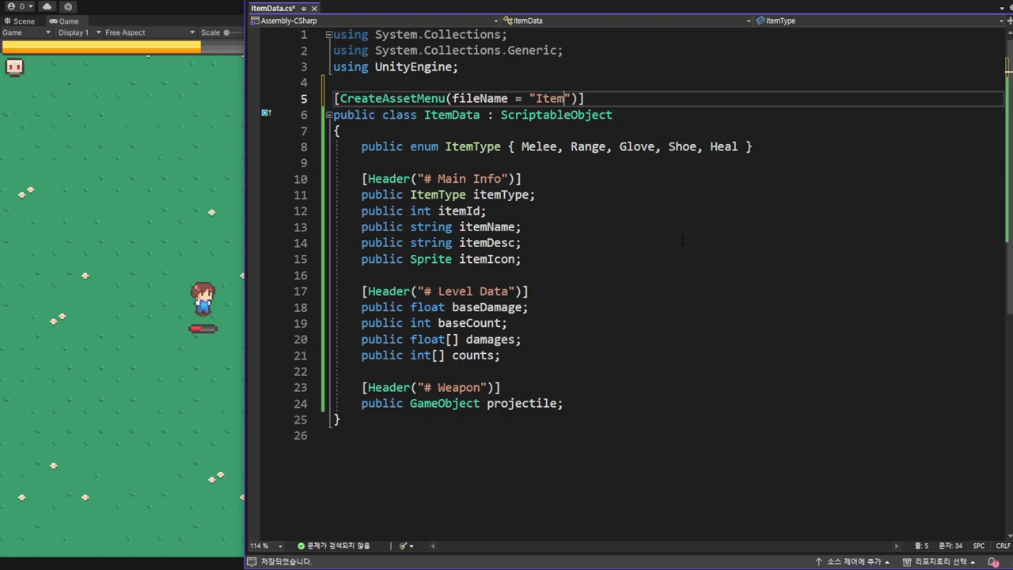
pyautogui.write('"')
pyautogui.write(', ')
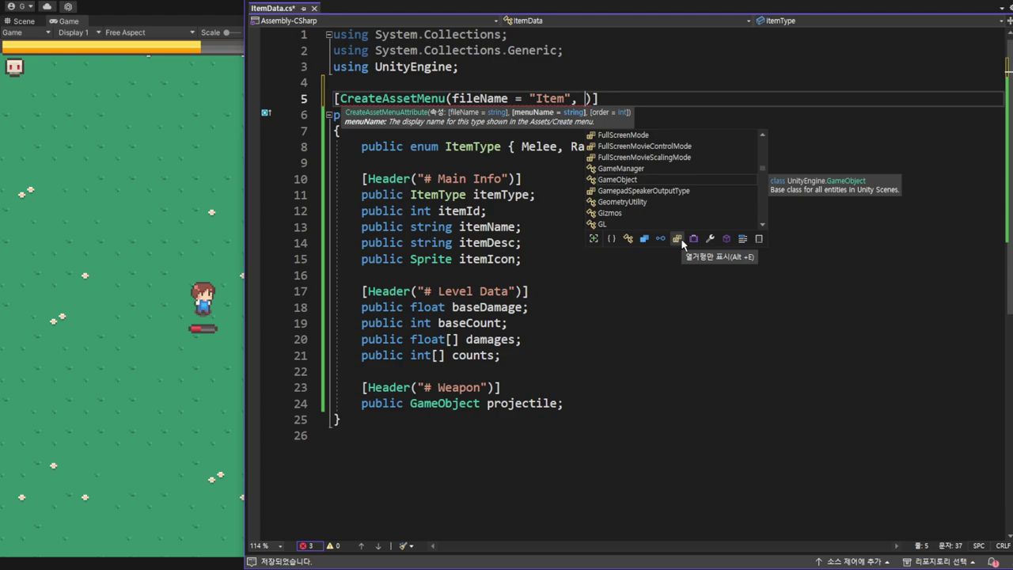
pyautogui.write('menu')
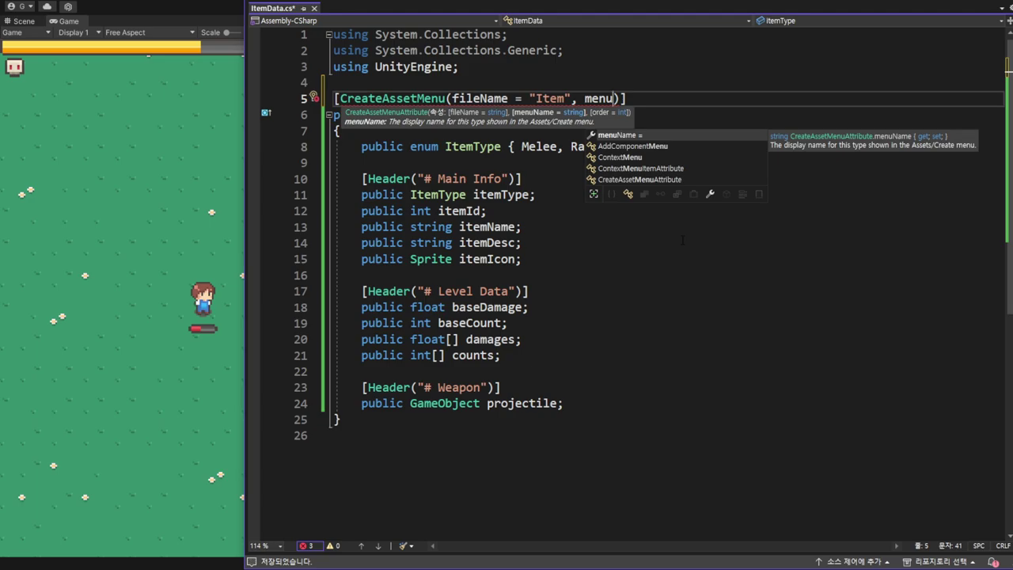
pyautogui.press('Tab')
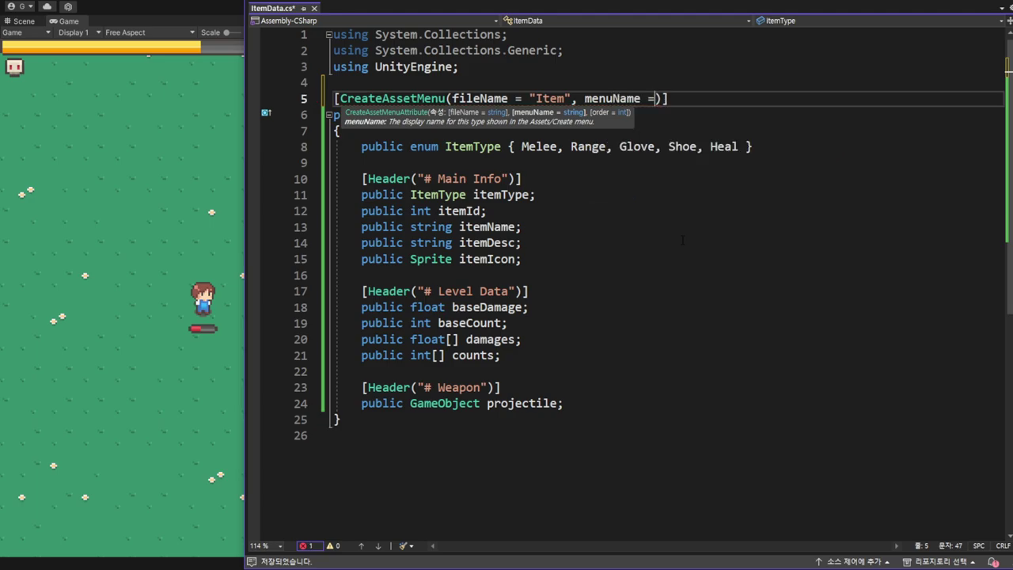
pyautogui.write('"')
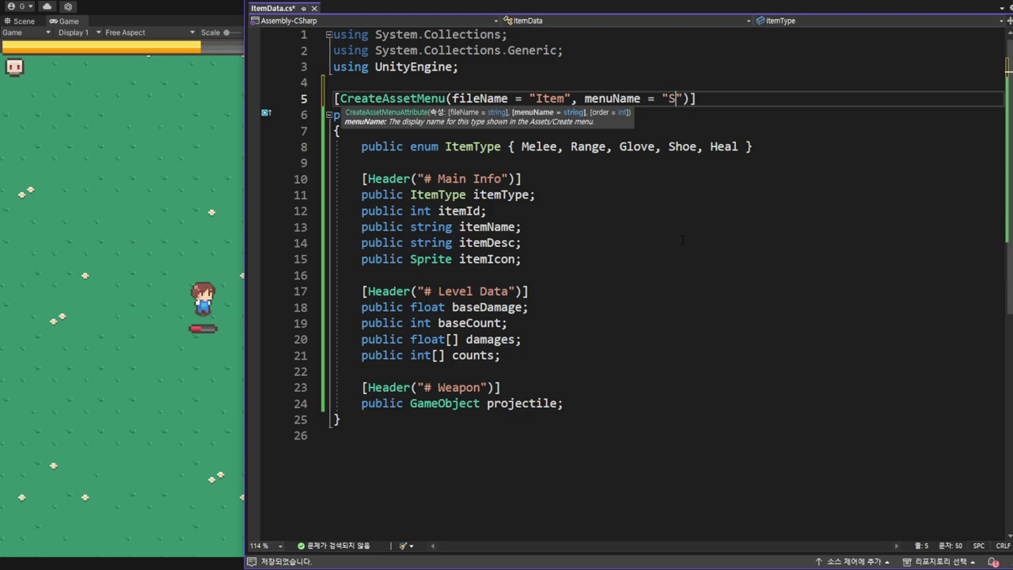
pyautogui.write('Script')
pyautogui.write('ble Object')
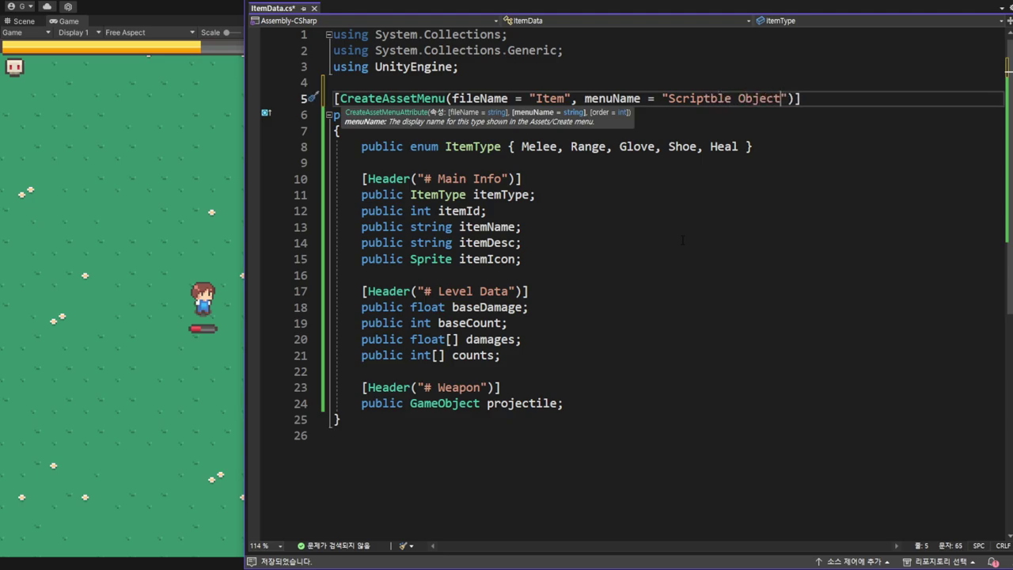
pyautogui.write('/')
pyautogui.write('ItemD')
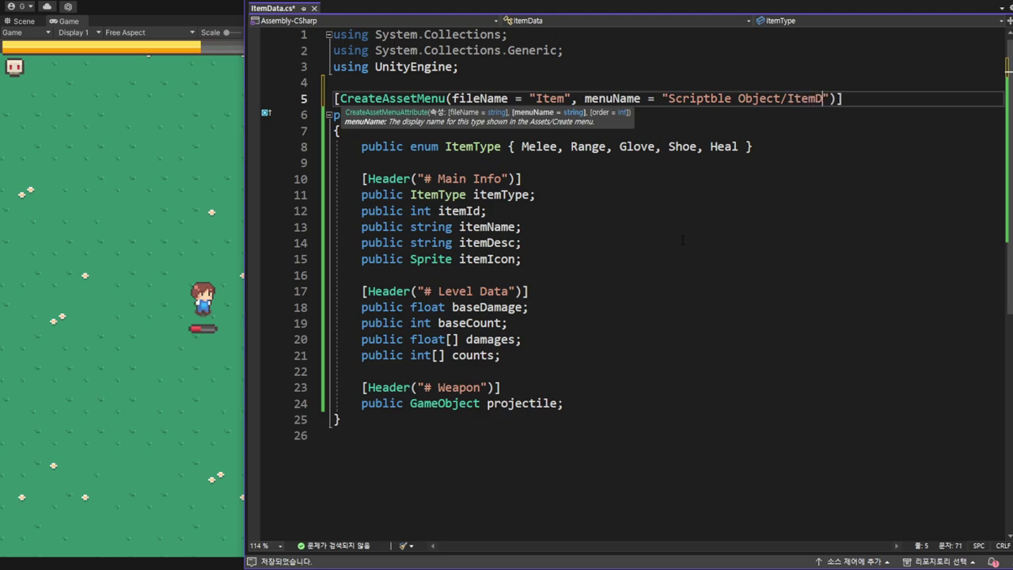
pyautogui.write('ata')
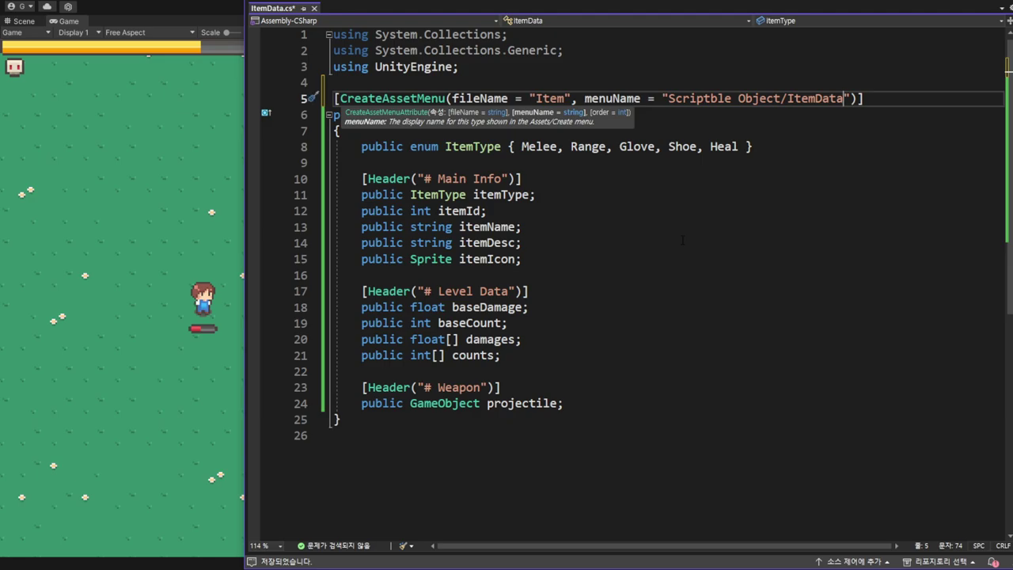
pyautogui.hotkey('ctrl', 's')
pyautogui.press('End')
pyautogui.hotkey('ctrl', 'shift', 'Left')
pyautogui.hotkey('ctrl', 'shift', 'Left')
pyautogui.hotkey('ctrl', 'shift', 'Left')
pyautogui.hotkey('ctrl', 'shift', 'Left')
pyautogui.hotkey('ctrl', 'shift', 'Left')
pyautogui.hotkey('ctrl', 'shift', 'Left')
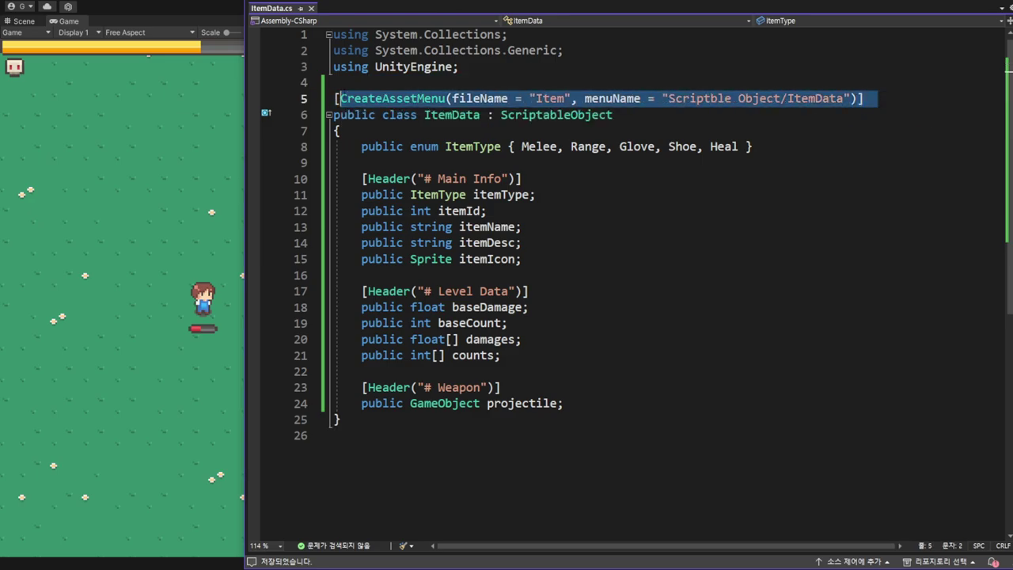
pyautogui.hotkey('shift', 'Left')
# - Back in Unity, create a folder named Data inside Undead Survivor and open it
pyautogui.click(210, 14)
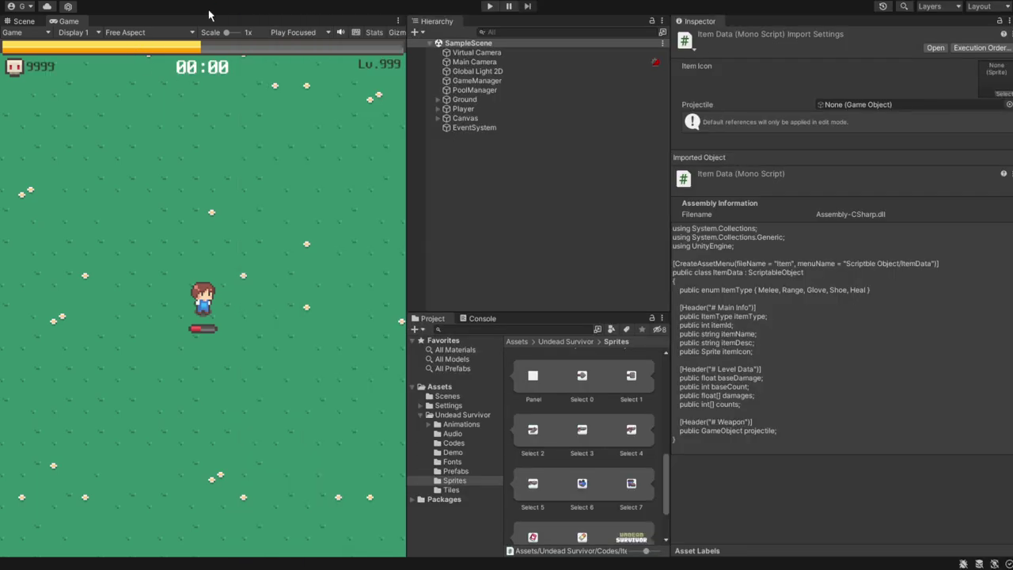
pyautogui.click(460, 414)
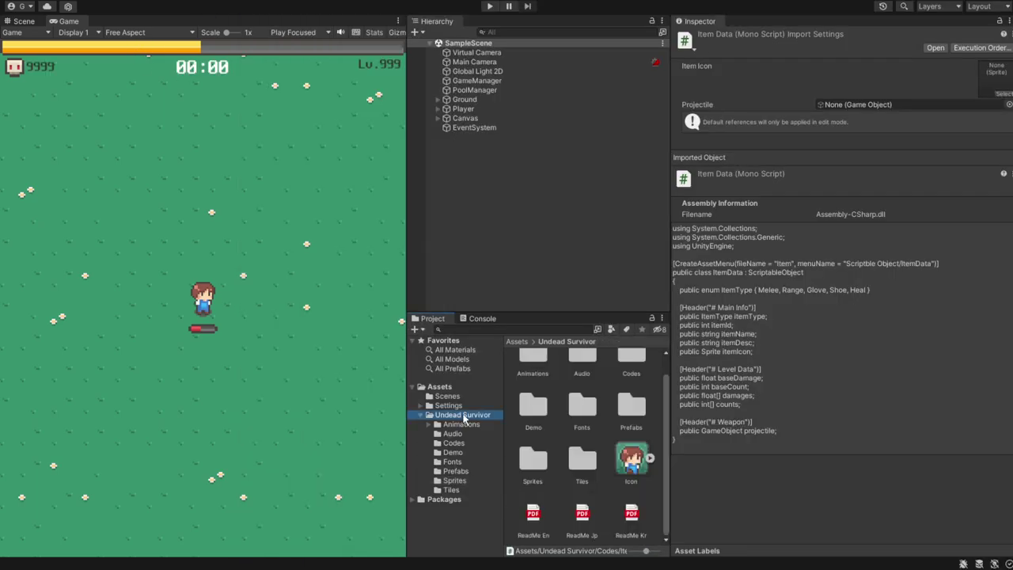
pyautogui.rightClick(556, 498)
pyautogui.moveTo(586, 204)
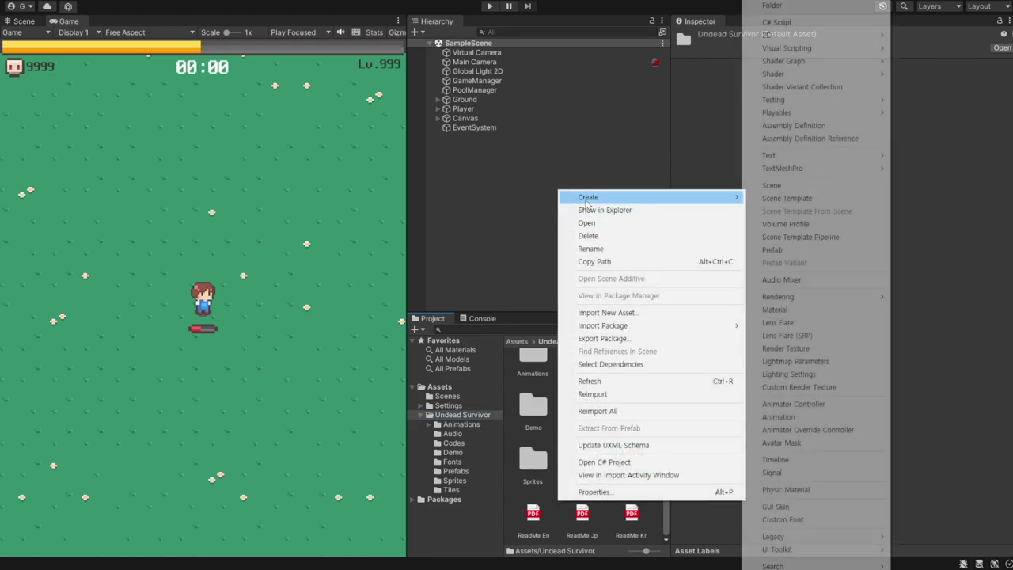
pyautogui.moveTo(803, 36)
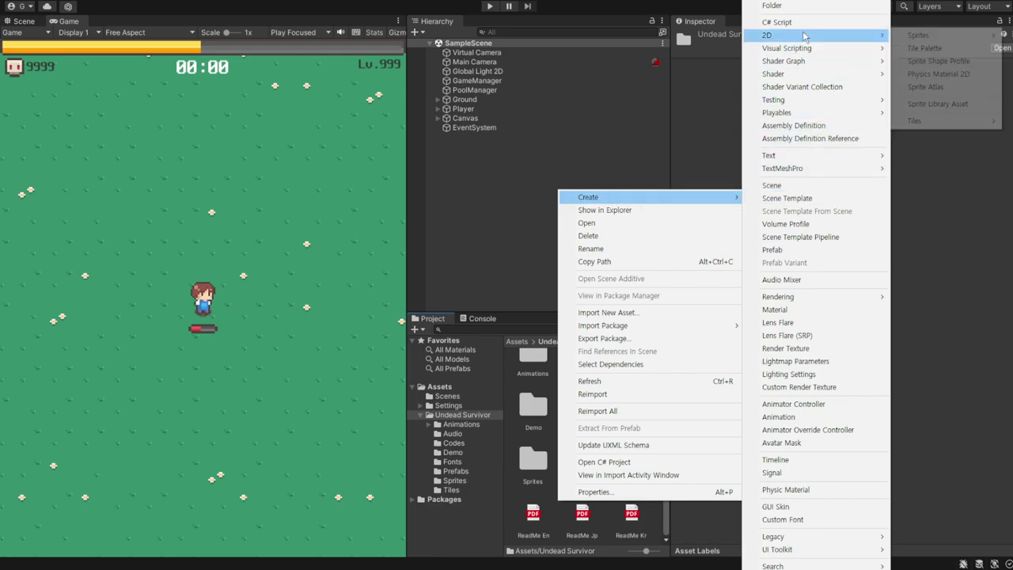
pyautogui.click(806, 7)
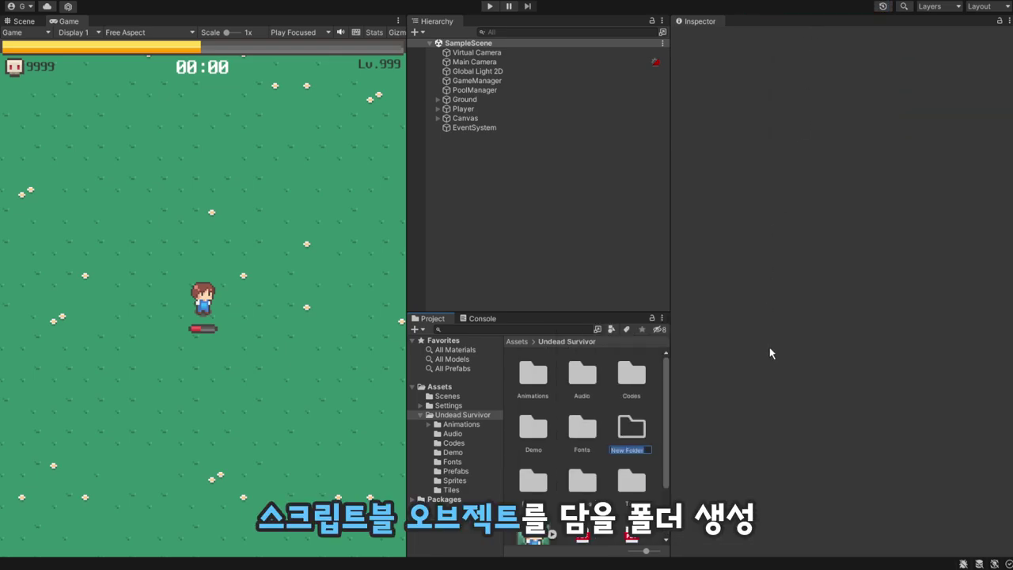
pyautogui.write('Data')
pyautogui.press('Return')
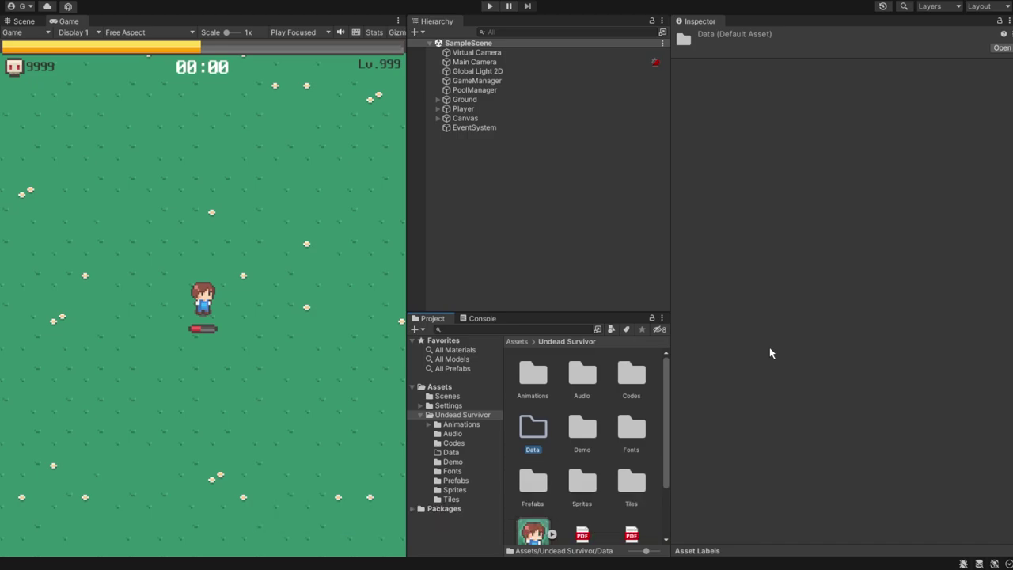
pyautogui.press('Return')
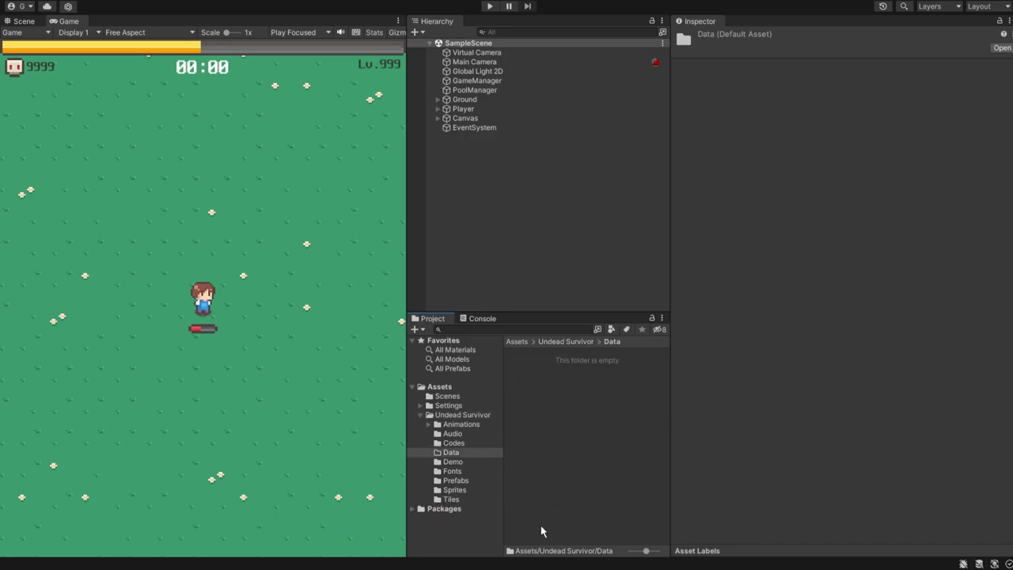
# - Create an ItemData asset via Scriptble Object > ItemData in Data and name it Item 0
pyautogui.rightClick(511, 545)
pyautogui.moveTo(588, 237)
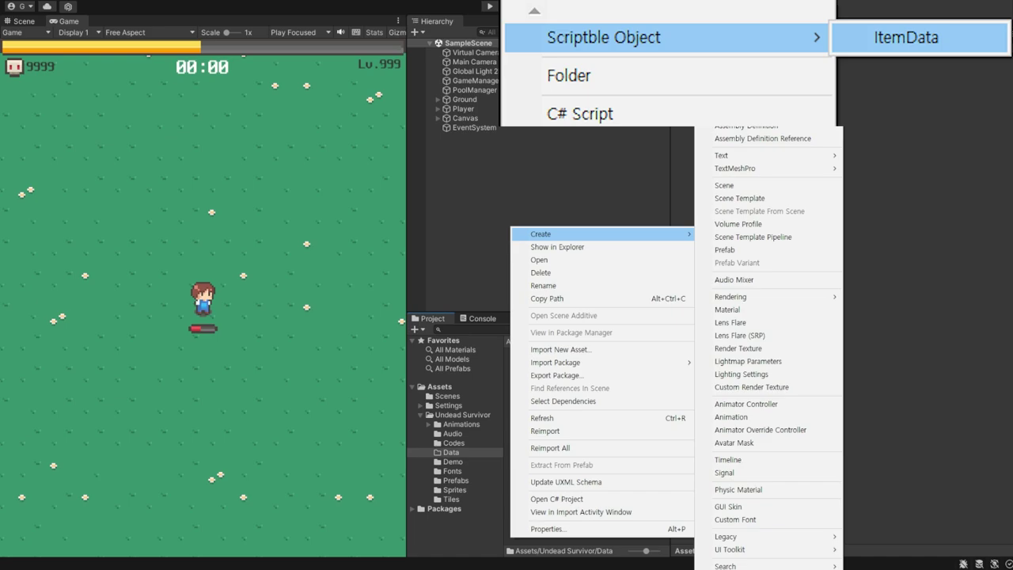
pyautogui.press('Return')
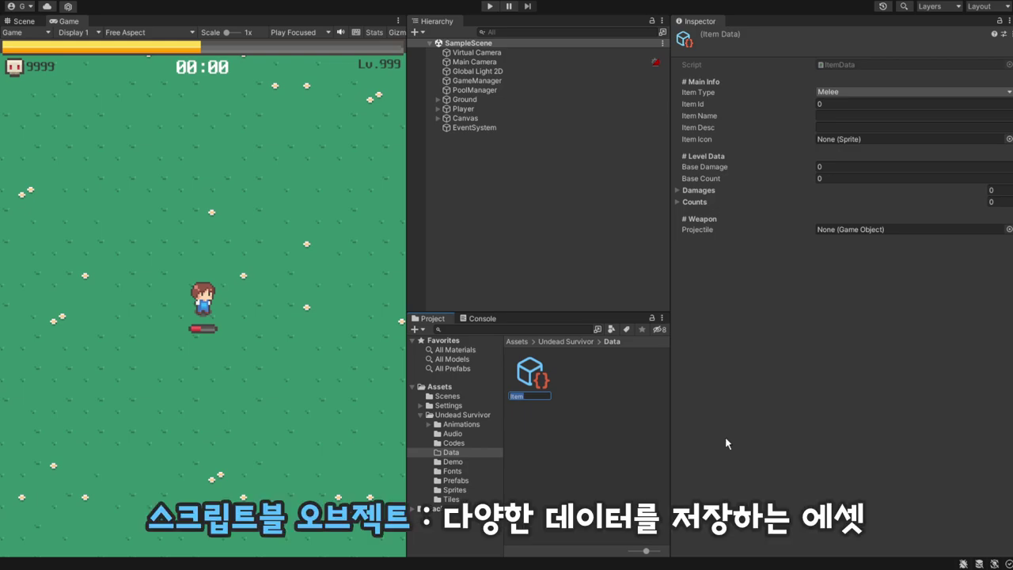
pyautogui.press('End')
pyautogui.write('0')
pyautogui.press('Return')
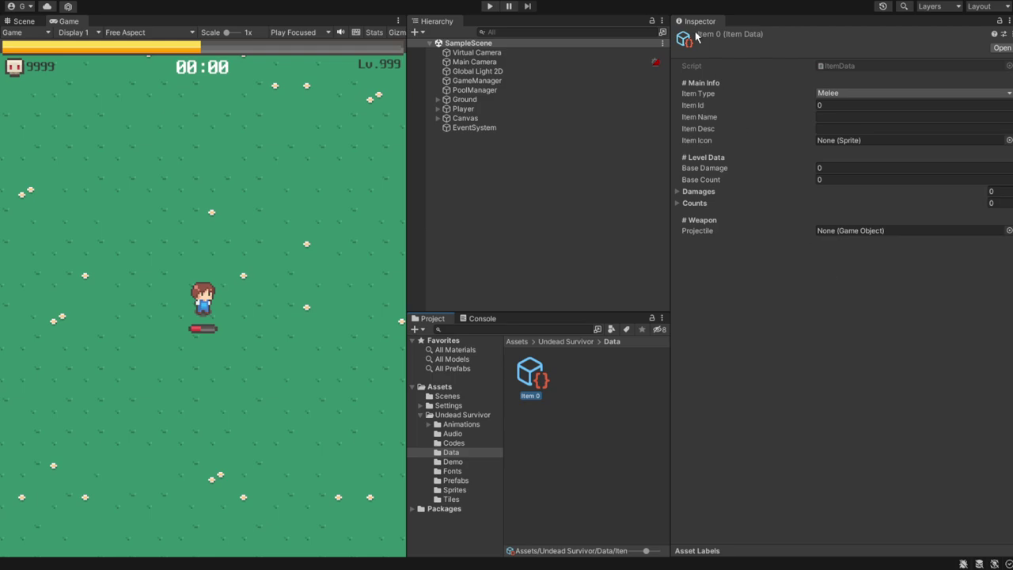
# - Keep Item 0's type as Melee and fill in its item ID and name
pyautogui.click(823, 94)
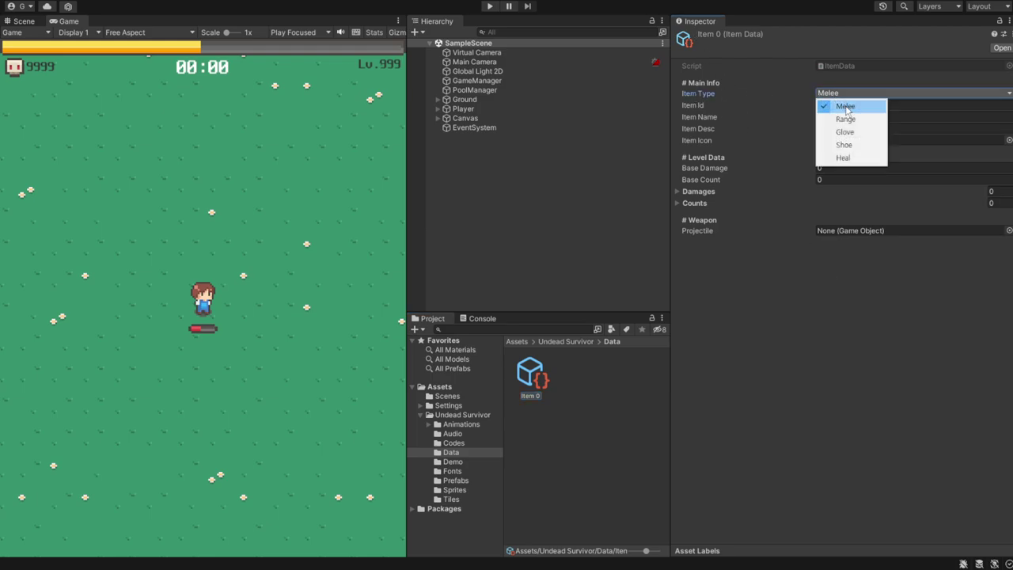
pyautogui.click(845, 108)
pyautogui.click(691, 106)
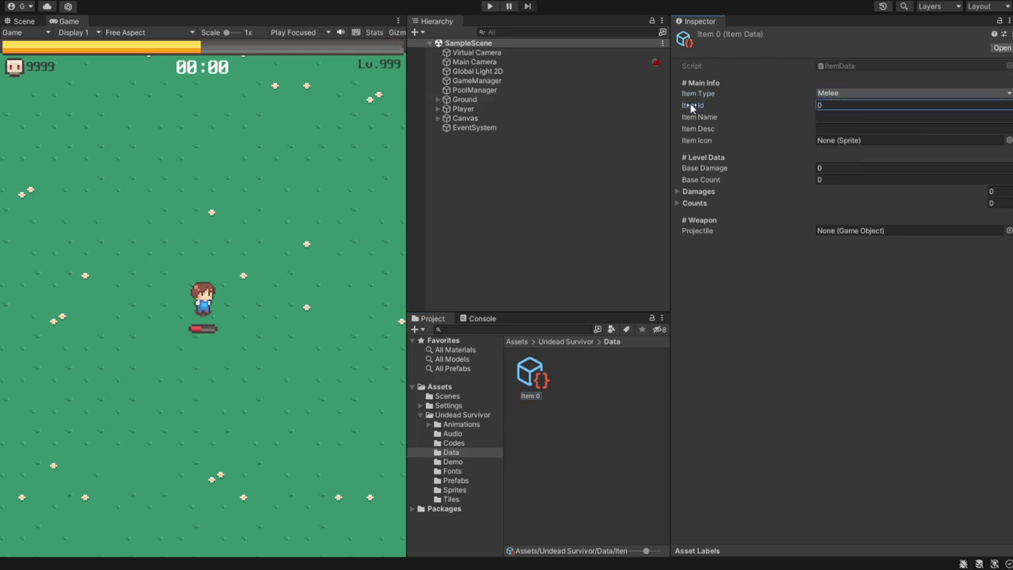
pyautogui.click(821, 117)
pyautogui.write('삽')
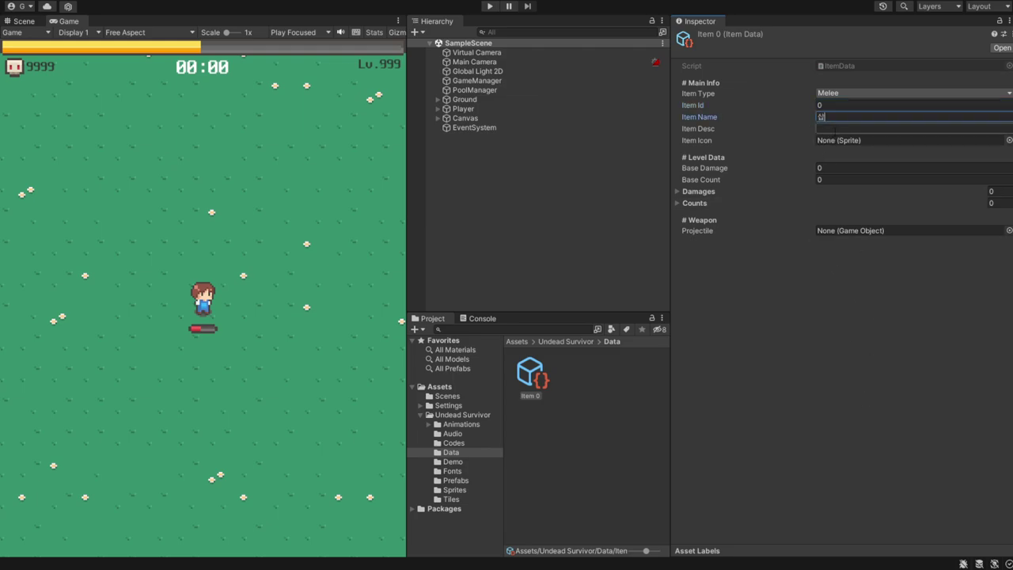
pyautogui.press('Tab')
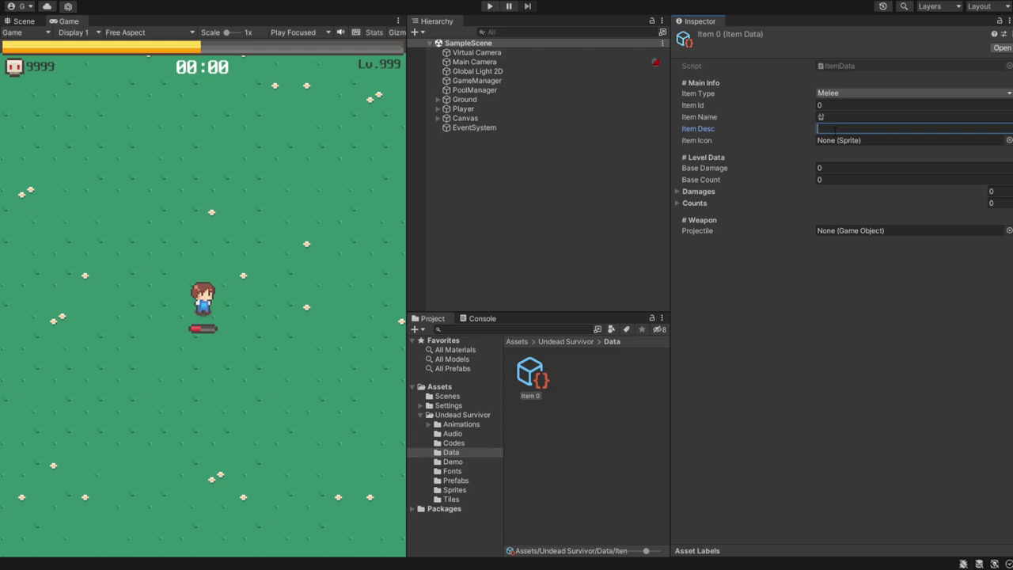
# - Drag the Select 0 sprite from the Sprites folder into Item 0's Item Icon slot
pyautogui.click(694, 141)
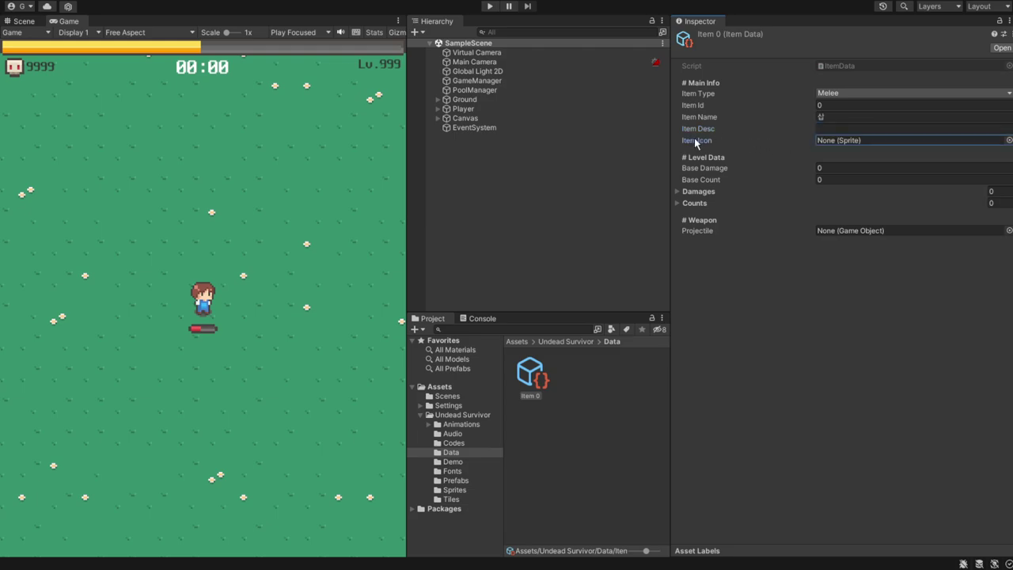
pyautogui.click(454, 490)
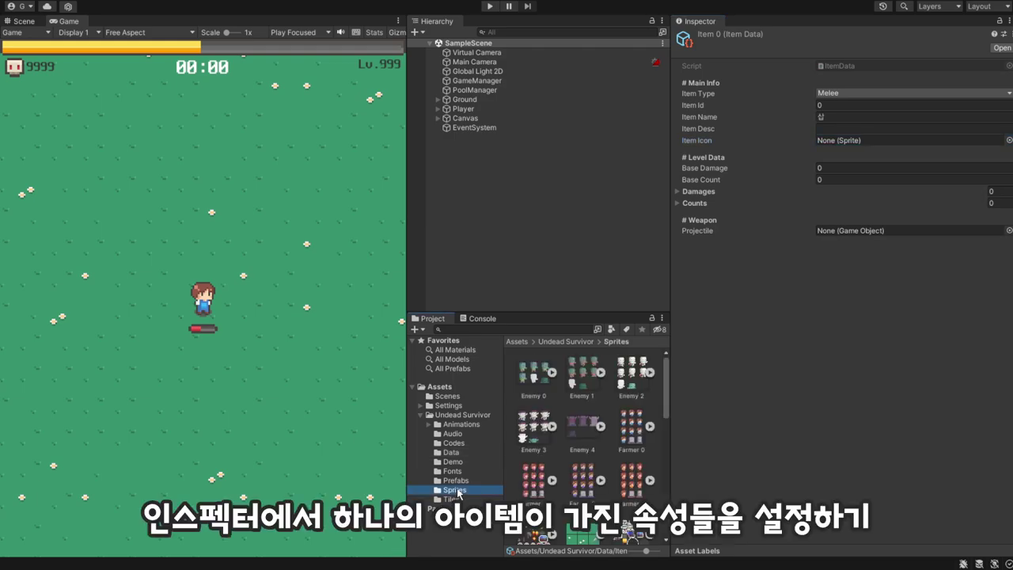
pyautogui.scroll(-1, 632, 472)
pyautogui.scroll(-2, 638, 468)
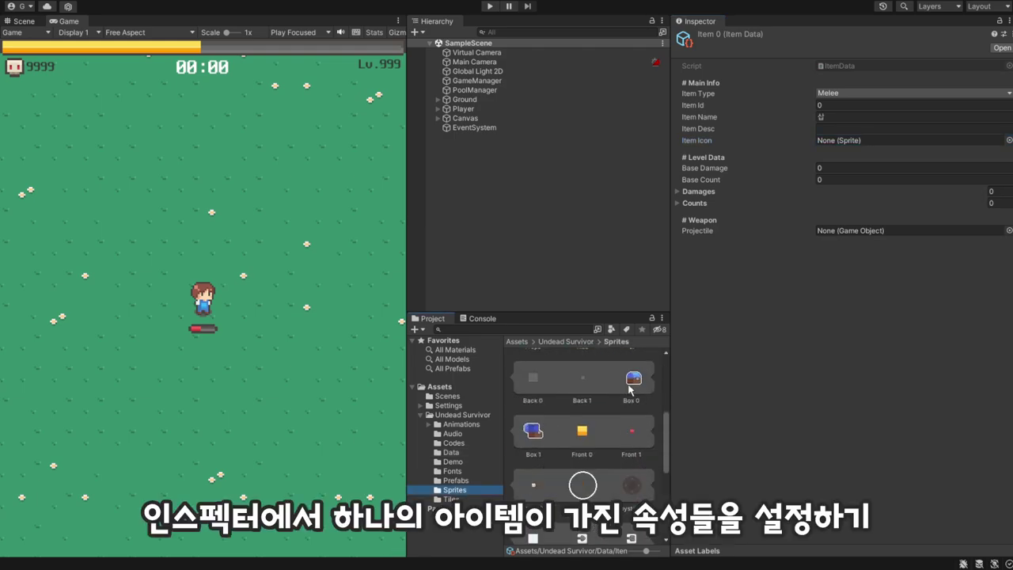
pyautogui.scroll(-2, 632, 384)
pyautogui.scroll(-1, 628, 392)
pyautogui.scroll(-1, 605, 399)
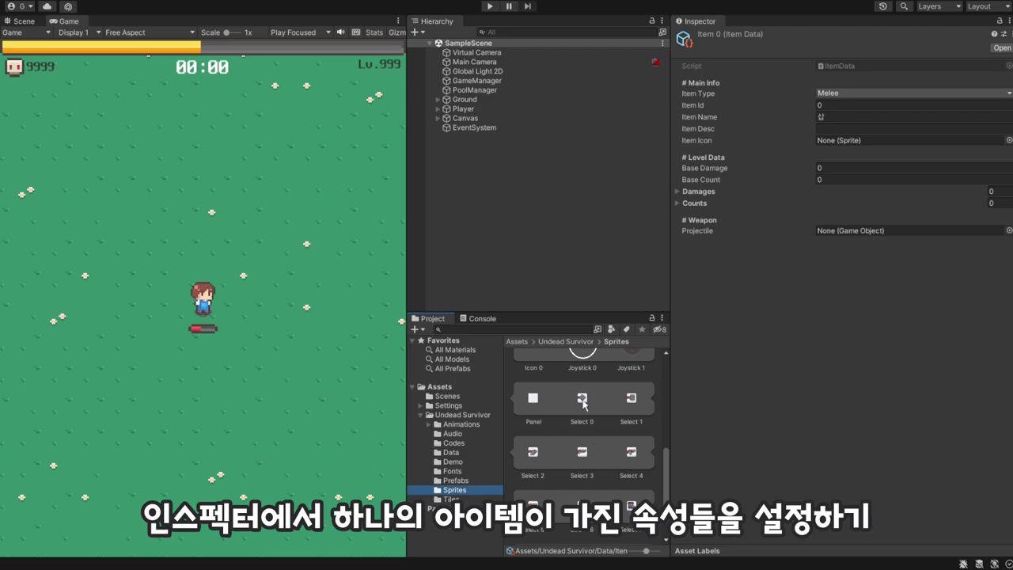
pyautogui.moveTo(583, 398); pyautogui.dragTo(863, 146)
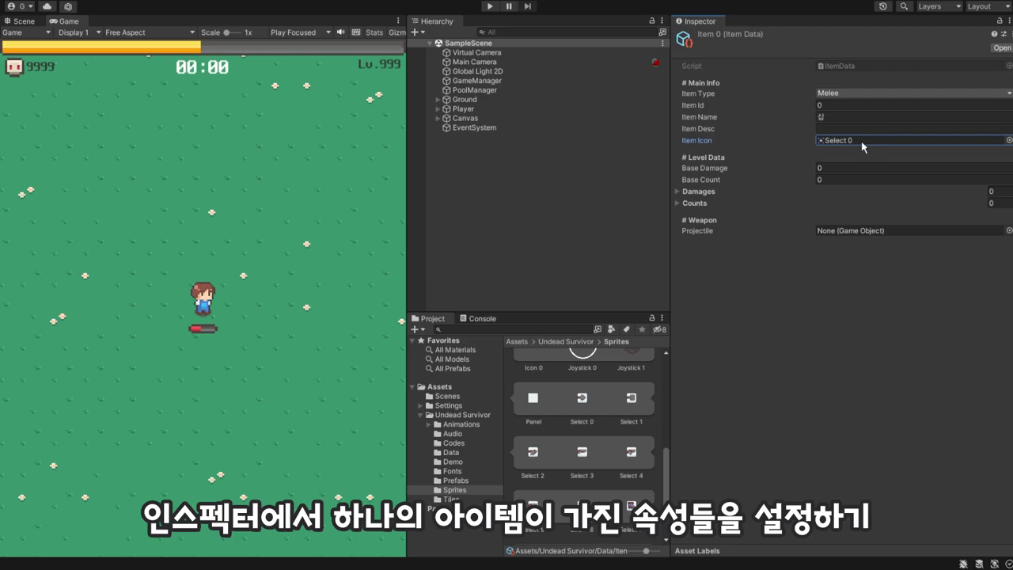
# - Set Base Damage 4.5, Base Count 3 and the Damages list size to 5
pyautogui.click(823, 168)
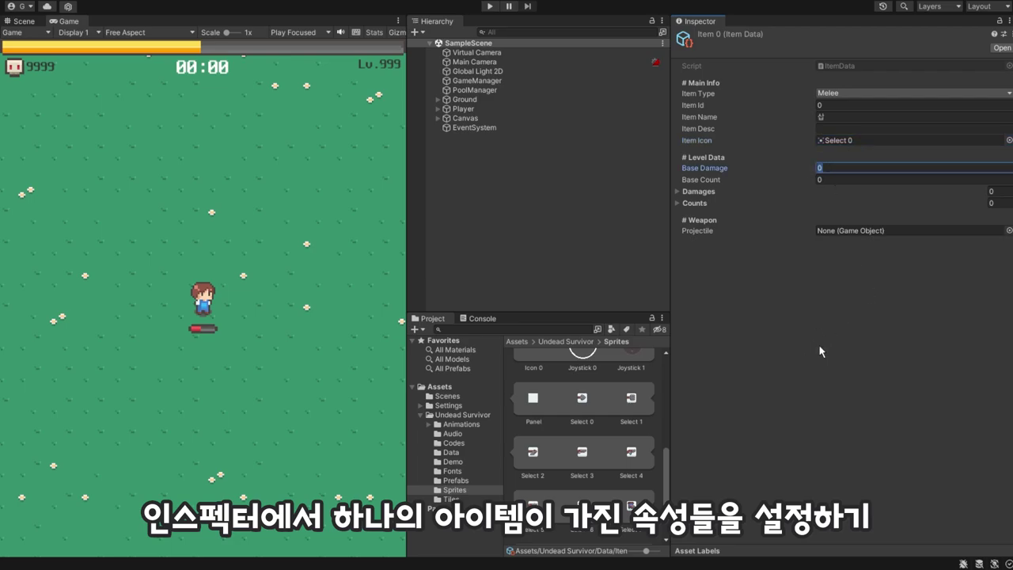
pyautogui.write('4.5')
pyautogui.press('Tab')
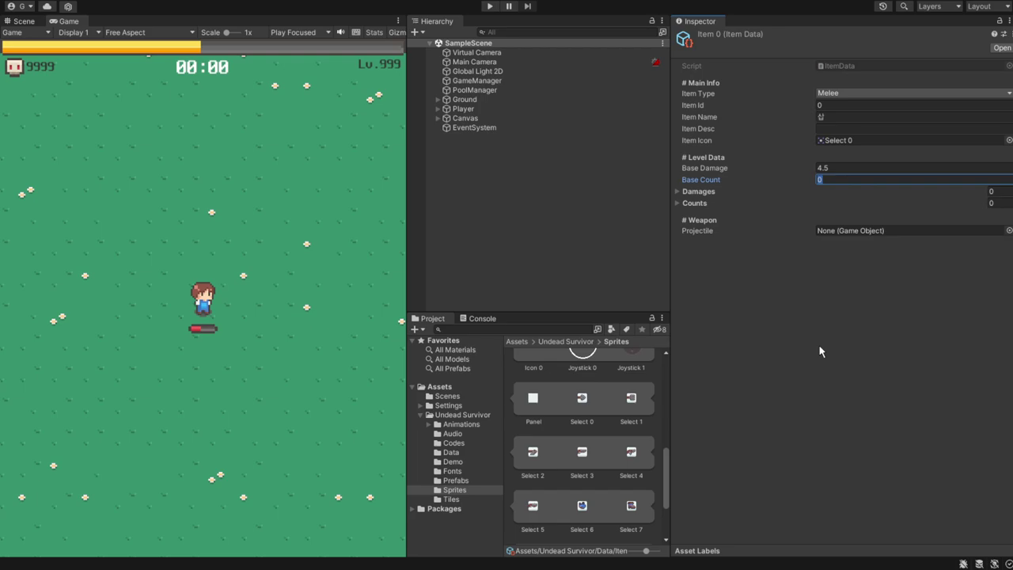
pyautogui.write('3')
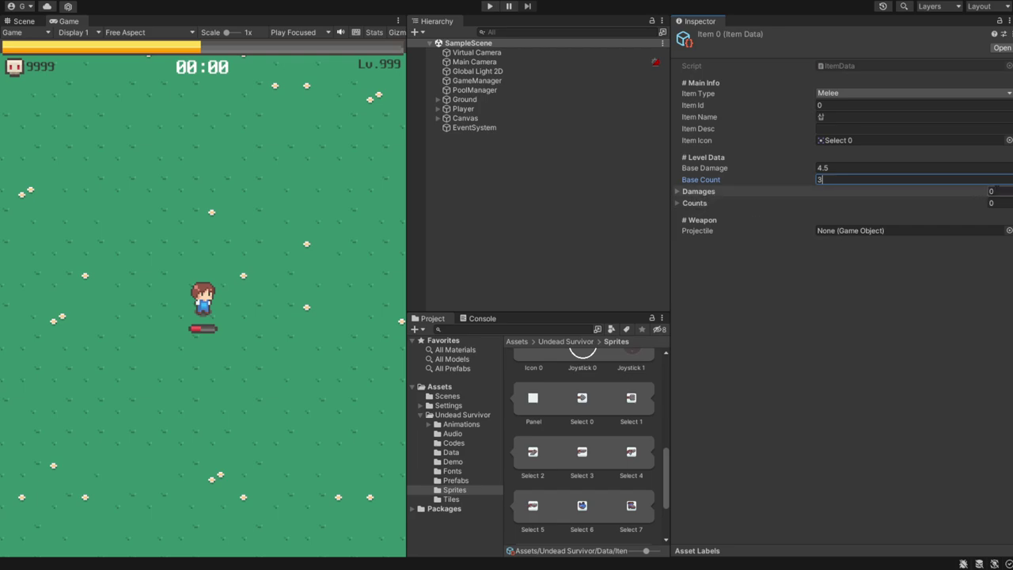
pyautogui.click(990, 191)
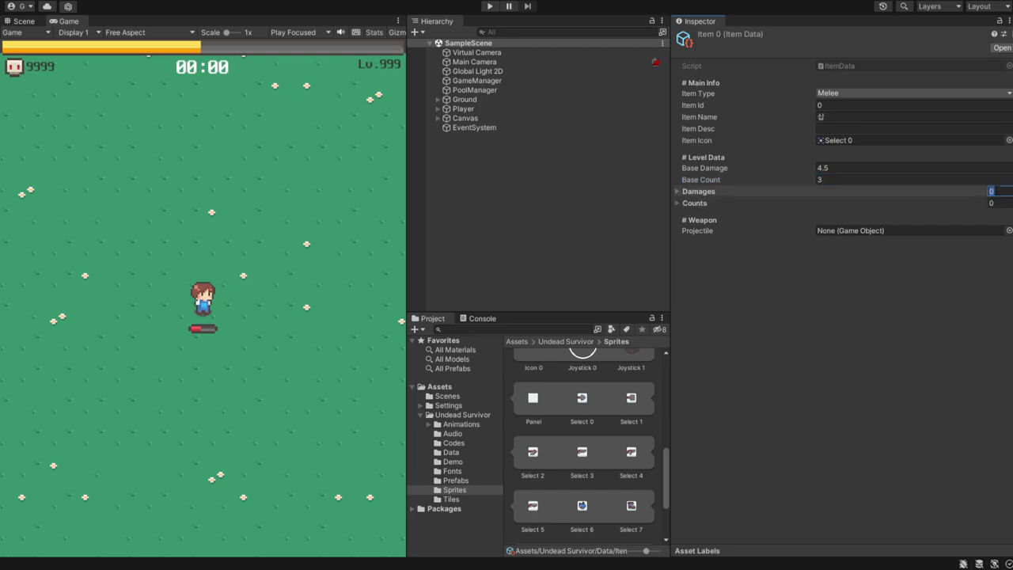
pyautogui.write('5')
pyautogui.click(992, 203)
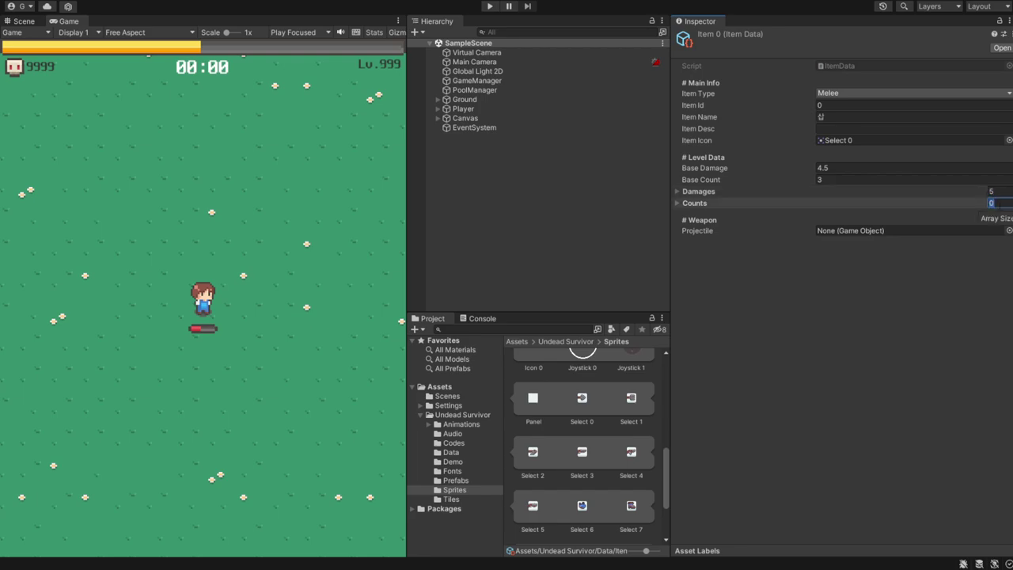
# - Size Counts to 5, expand both lists, and enter Damages 0.5, 1, 1.5, 2, 3
pyautogui.write('5')
pyautogui.click(676, 203)
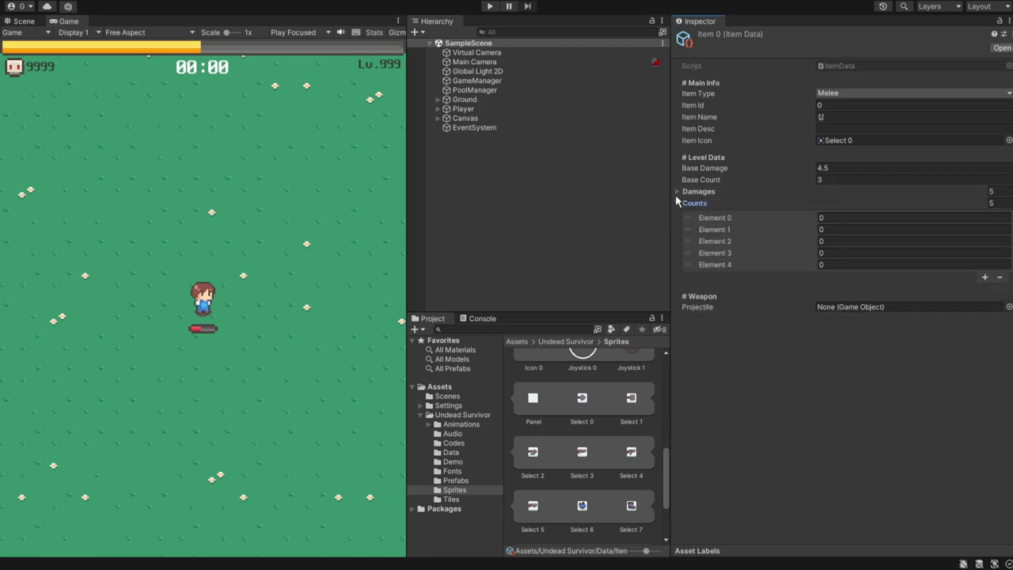
pyautogui.click(676, 190)
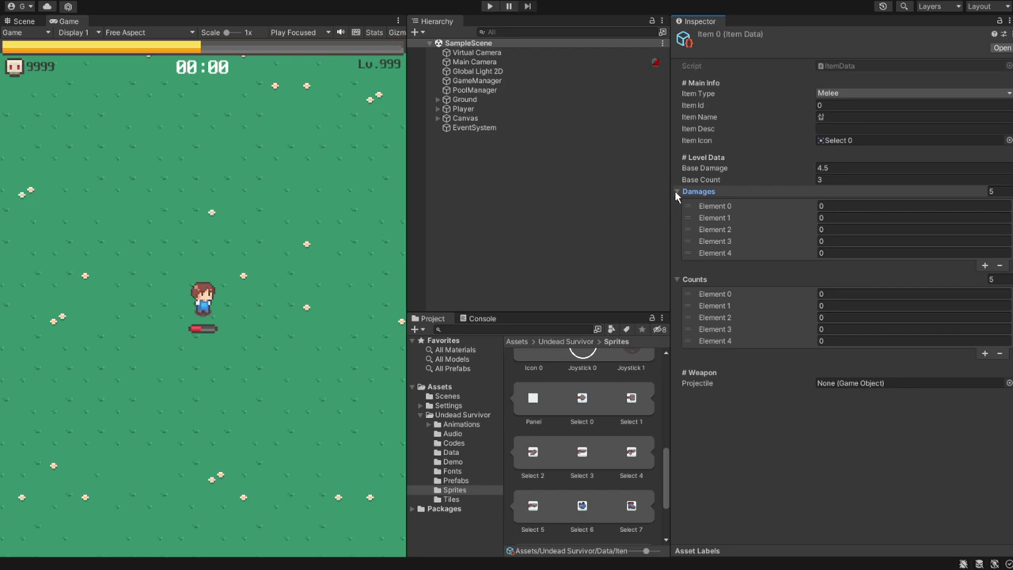
pyautogui.click(848, 205)
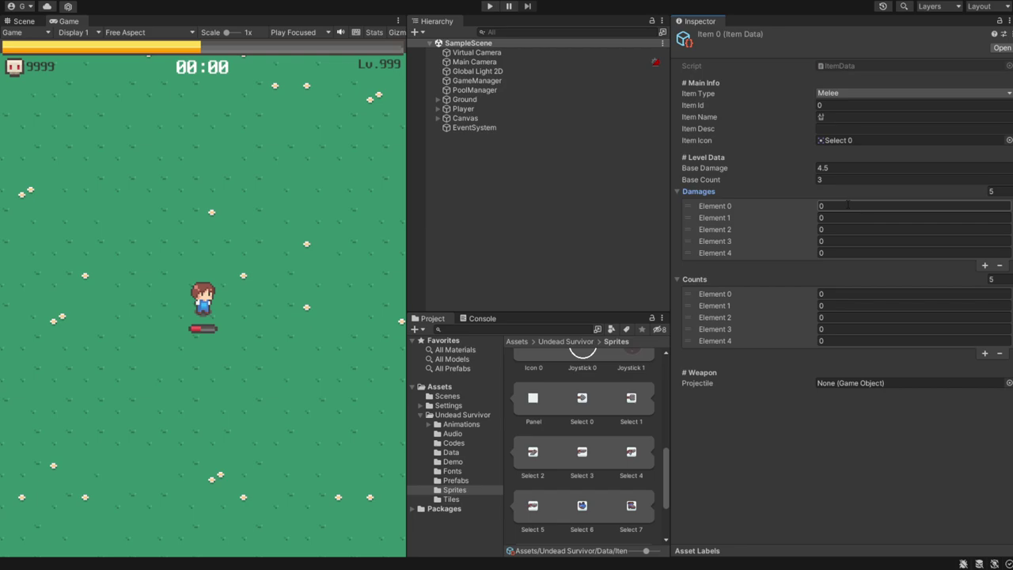
pyautogui.click(848, 205)
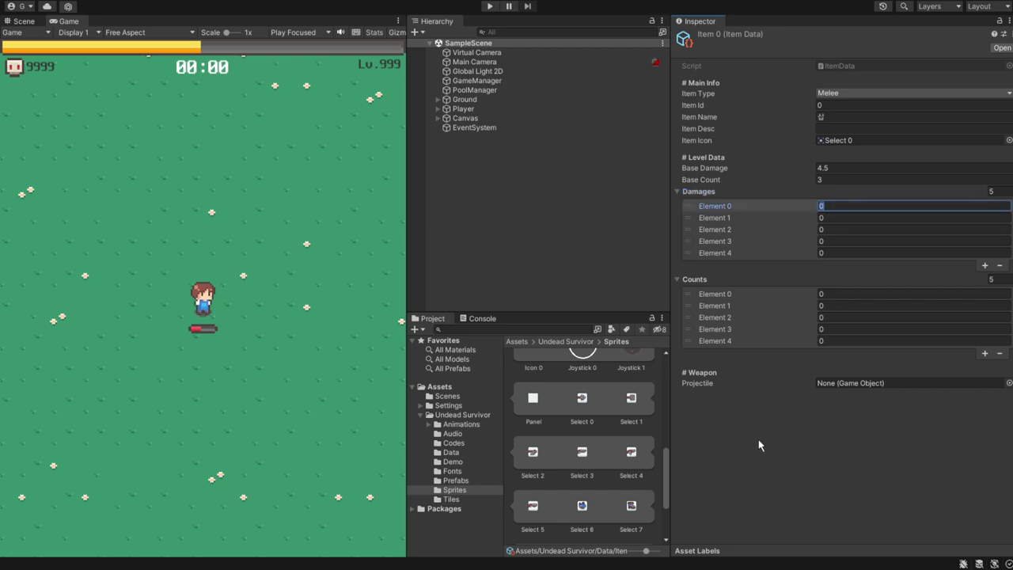
pyautogui.write('0.5')
pyautogui.press('Return')
pyautogui.click(833, 216)
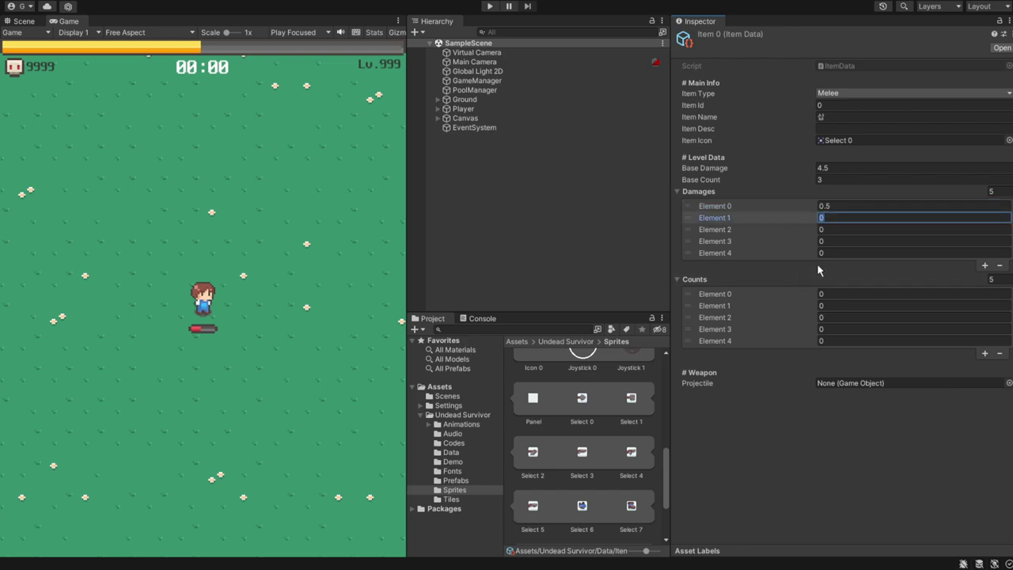
pyautogui.write('1')
pyautogui.click(832, 229)
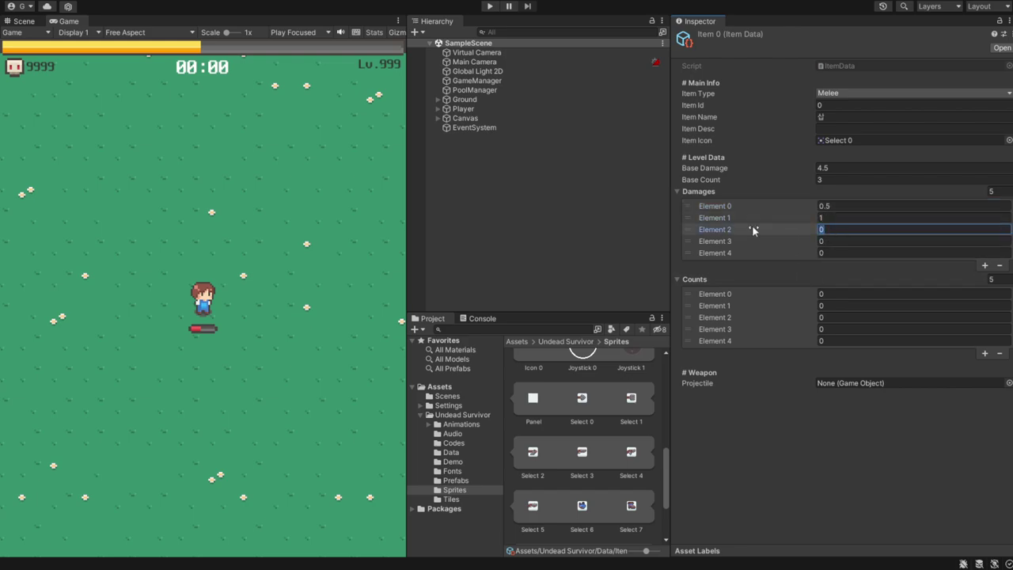
pyautogui.write('1.5')
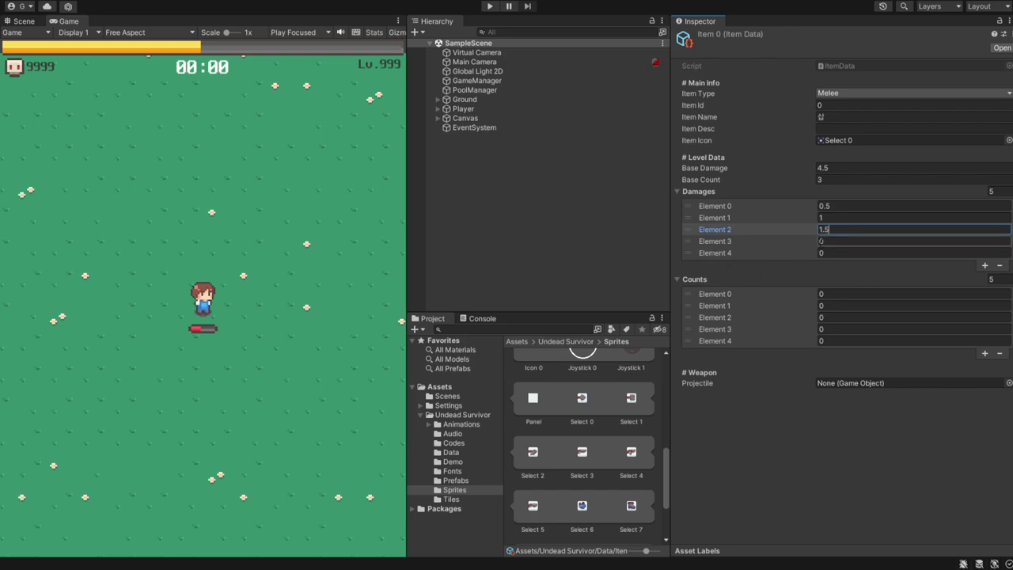
pyautogui.click(835, 241)
pyautogui.write('2')
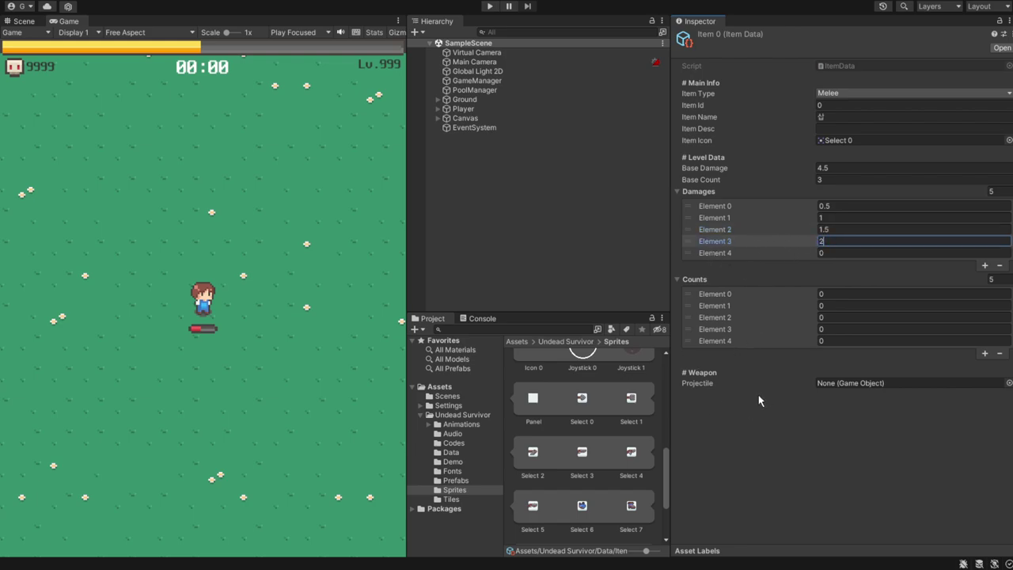
pyautogui.click(773, 255)
pyautogui.write('3')
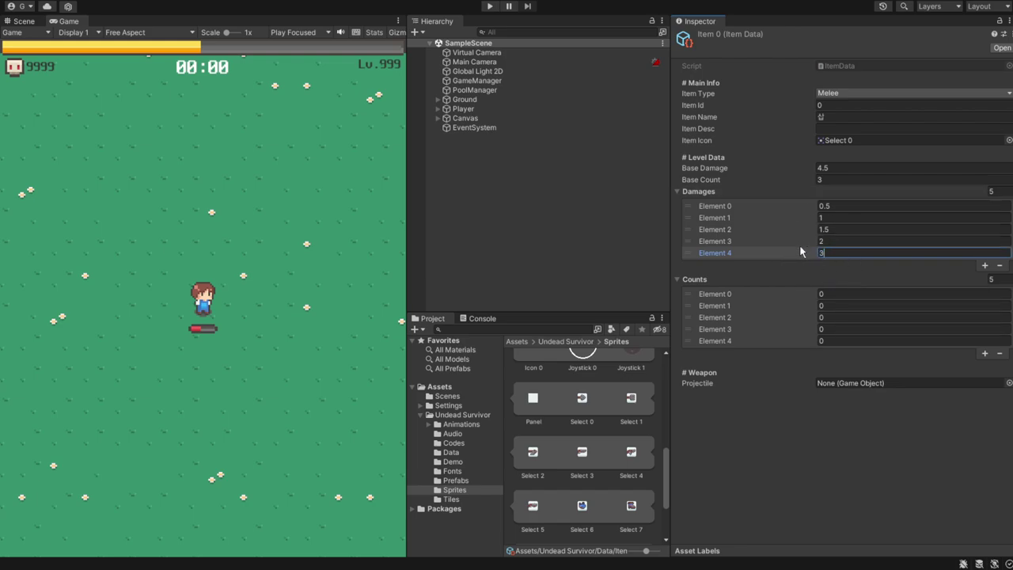
# - Enter the Counts elements 1, 1, 1, 1, 2
pyautogui.click(826, 294)
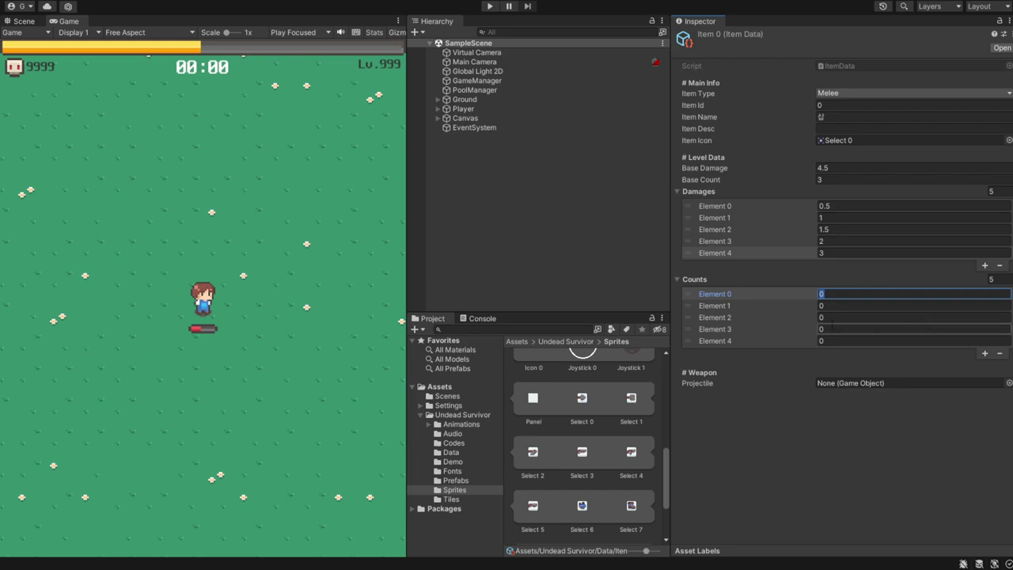
pyautogui.write('1')
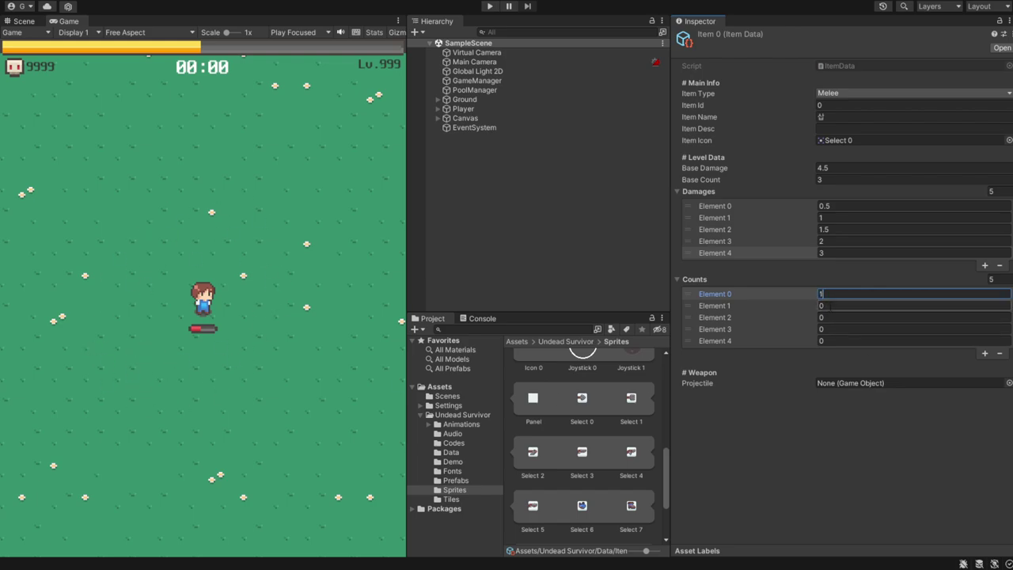
pyautogui.press('Tab')
pyautogui.write('1')
pyautogui.press('Tab')
pyautogui.write('1')
pyautogui.press('Tab')
pyautogui.write('1')
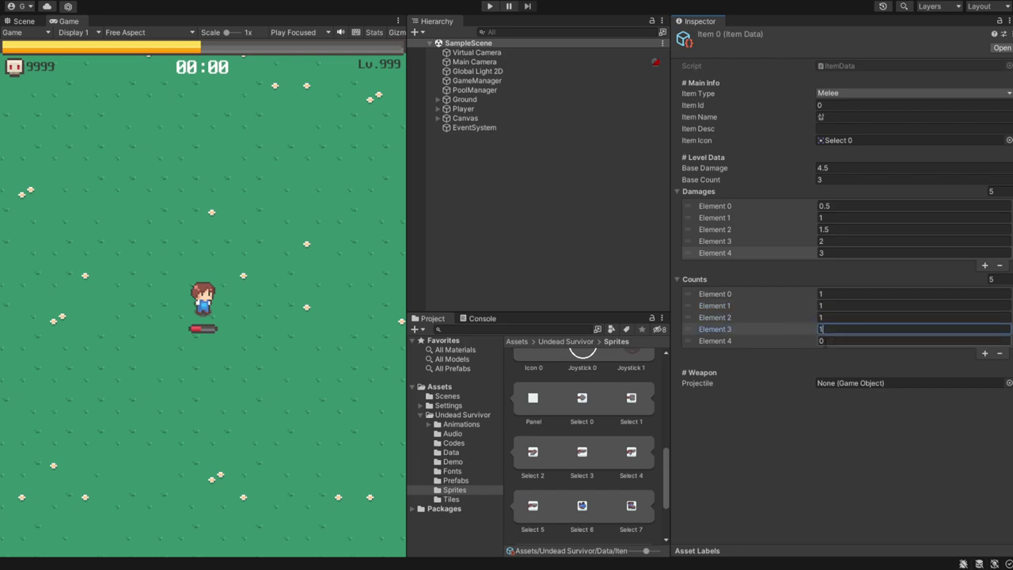
pyautogui.press('Tab')
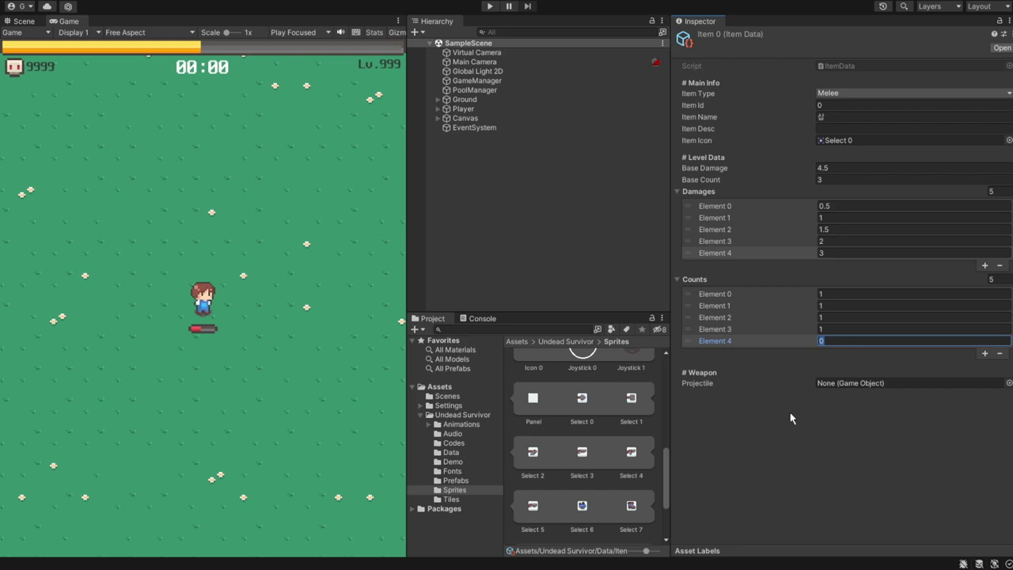
pyautogui.write('2')
# - Drag the Bullet 0 prefab into Item 0's Projectile slot, then reselect Item 0 in Data
pyautogui.click(458, 481)
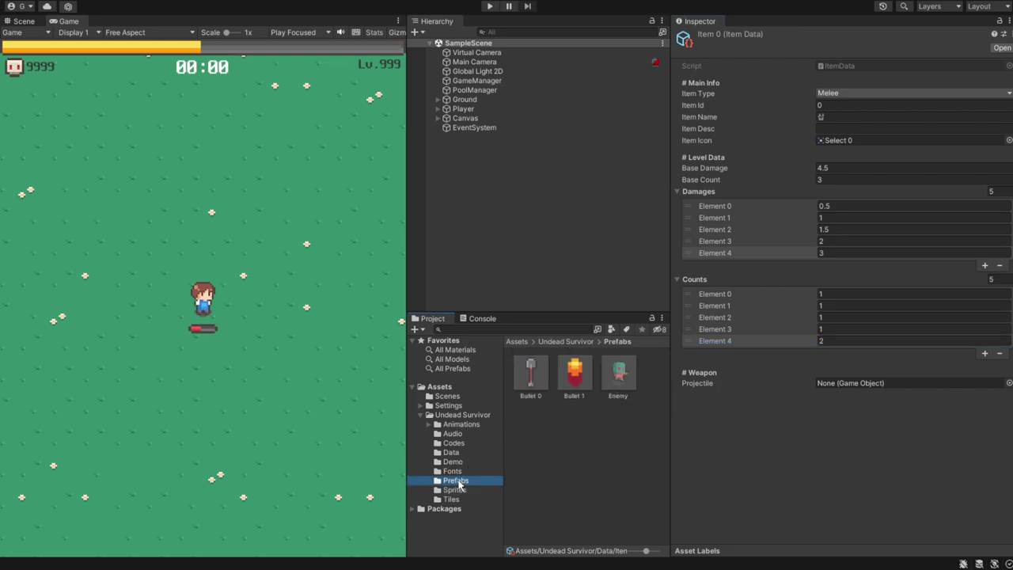
pyautogui.moveTo(530, 374); pyautogui.dragTo(862, 386)
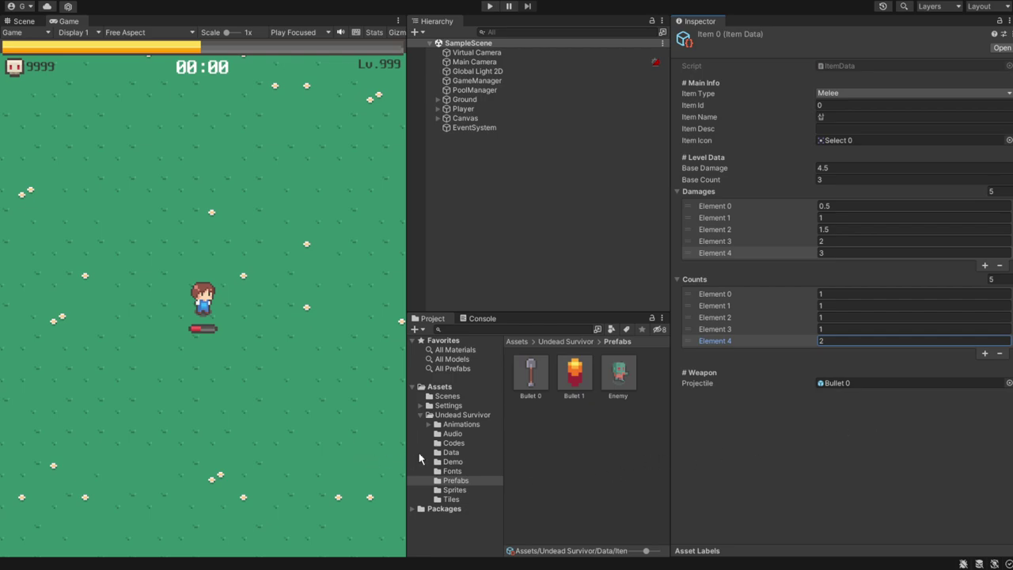
pyautogui.click(449, 452)
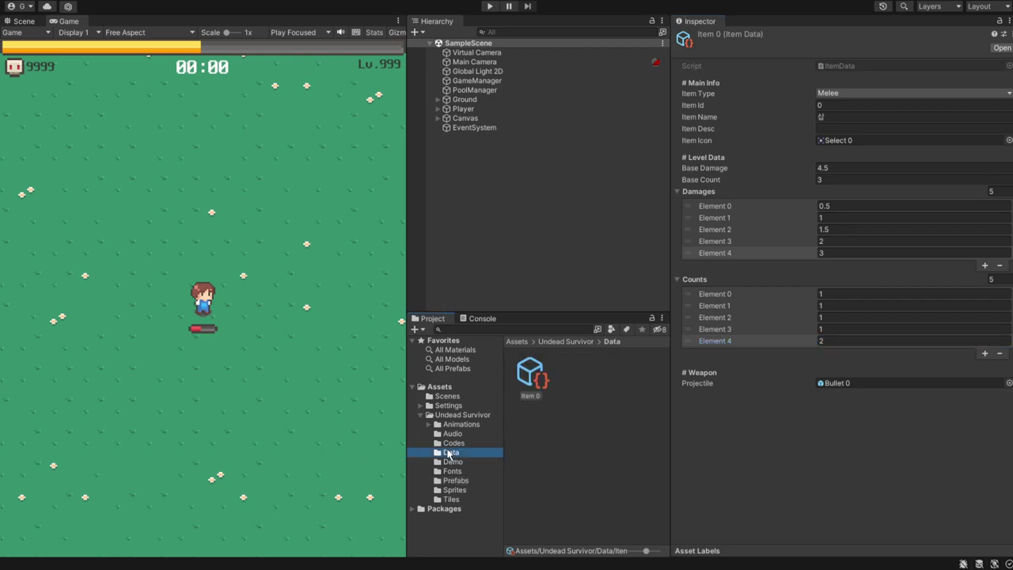
pyautogui.click(538, 383)
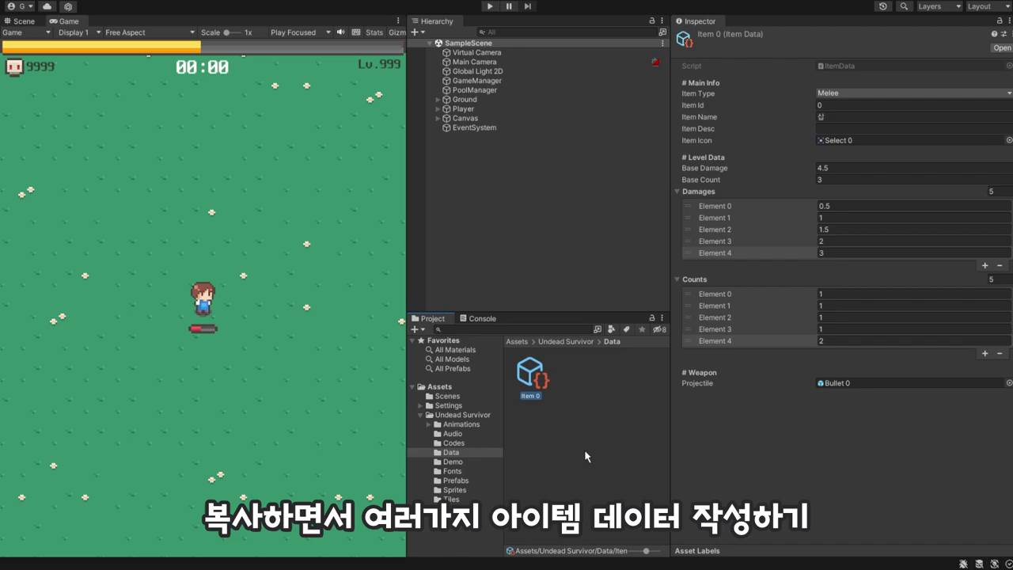
# - Duplicate Item 0 as Item 1 and set type Range, ID 1, name 엽총
pyautogui.hotkey('ctrl', 'd')
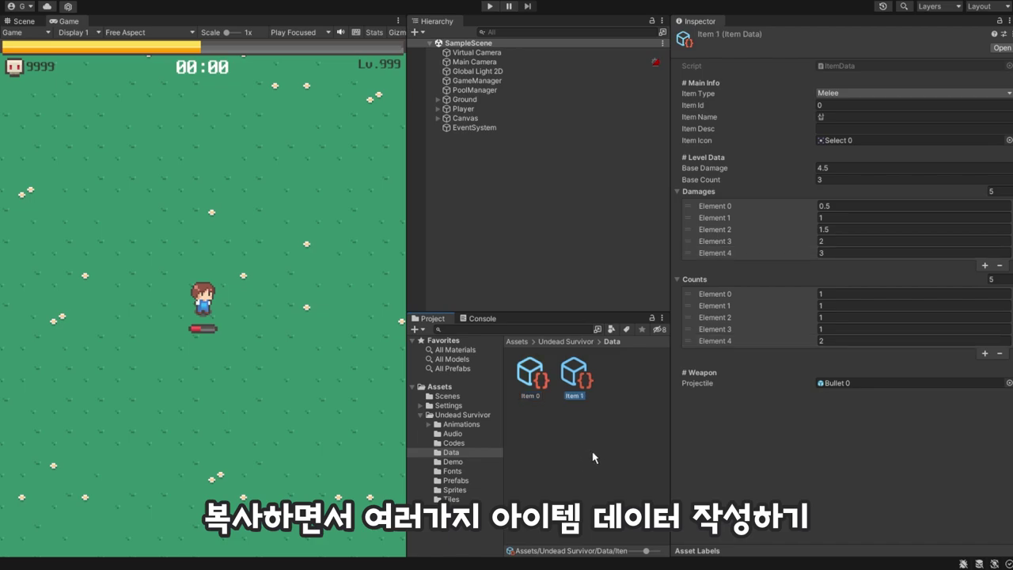
pyautogui.click(828, 91)
pyautogui.click(829, 92)
pyautogui.click(846, 119)
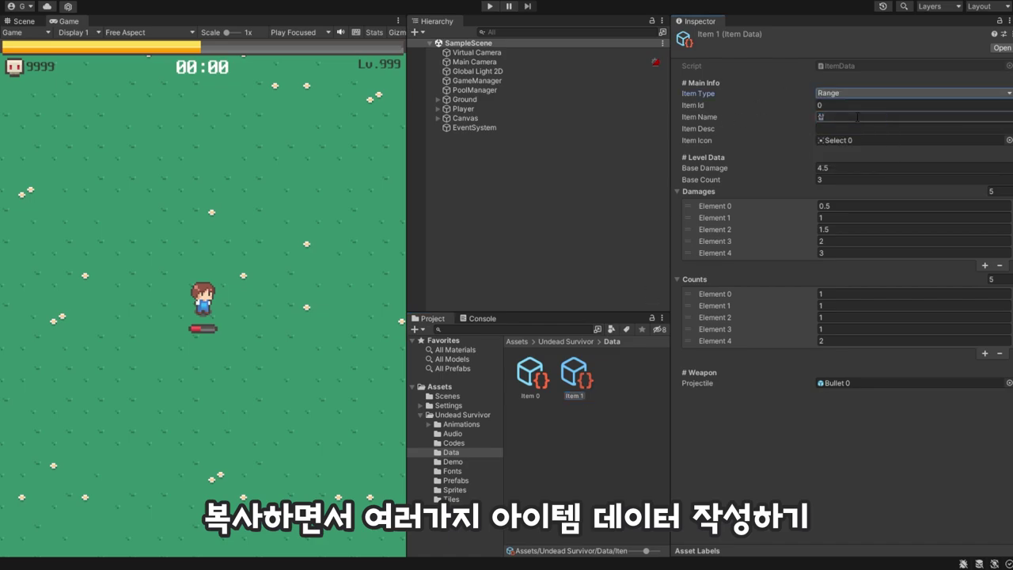
pyautogui.click(844, 105)
pyautogui.write('1')
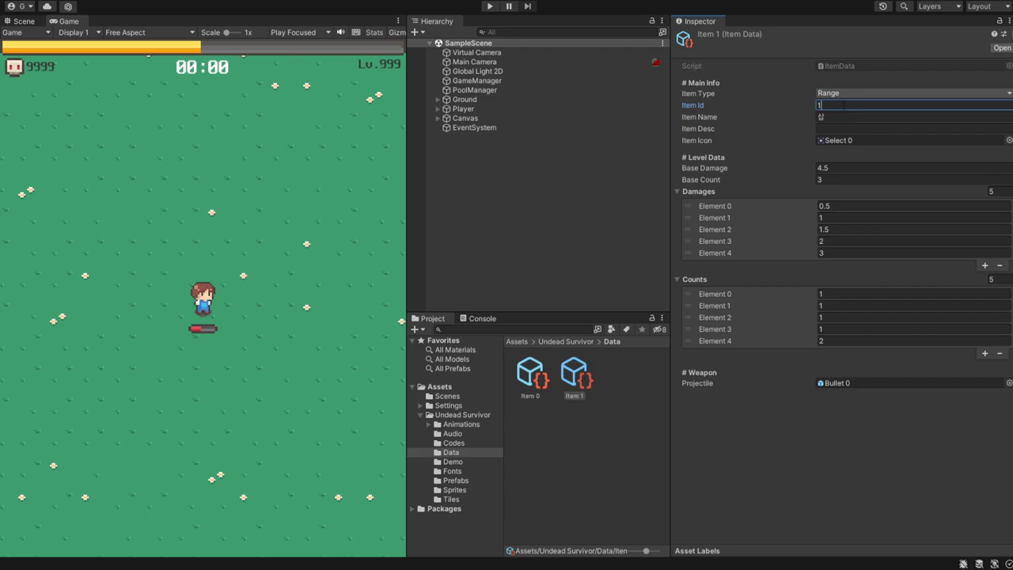
pyautogui.click(835, 117)
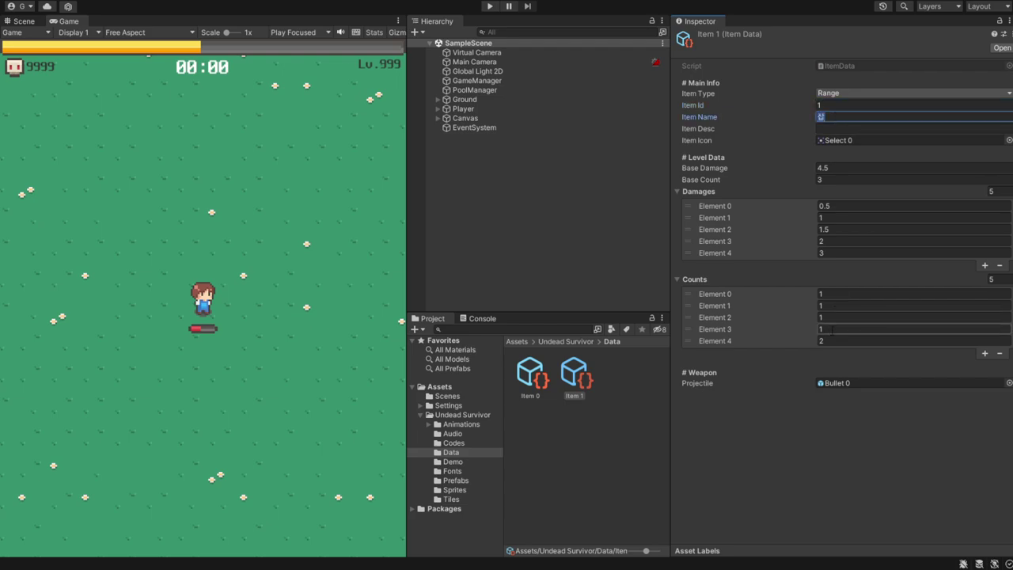
pyautogui.write('엽총')
# - Drag the Select 3 sprite into Item 1's Item Icon slot
pyautogui.click(462, 492)
pyautogui.scroll(-3, 601, 443)
pyautogui.scroll(-3, 609, 442)
pyautogui.scroll(-3, 608, 452)
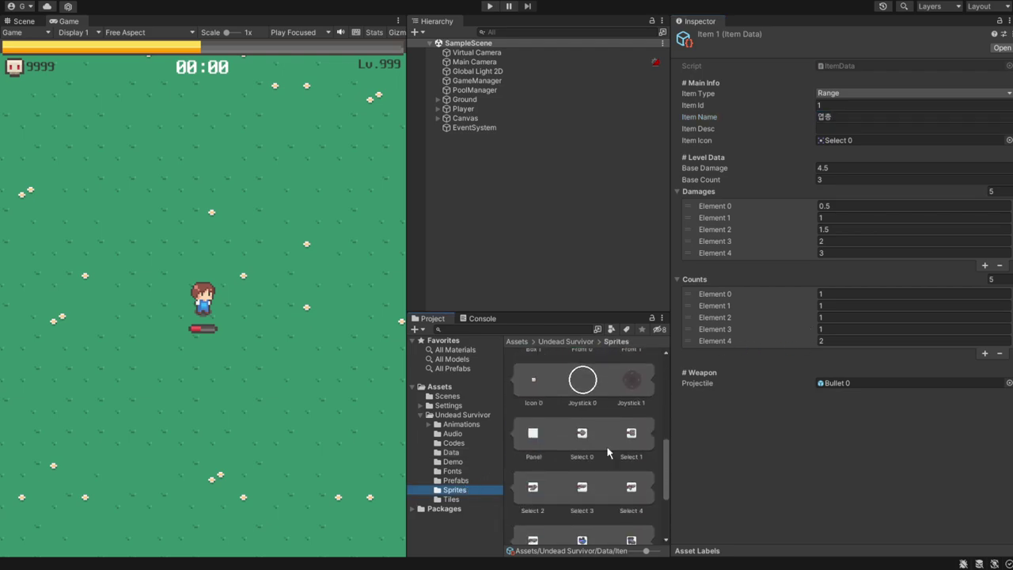
pyautogui.scroll(-1, 608, 453)
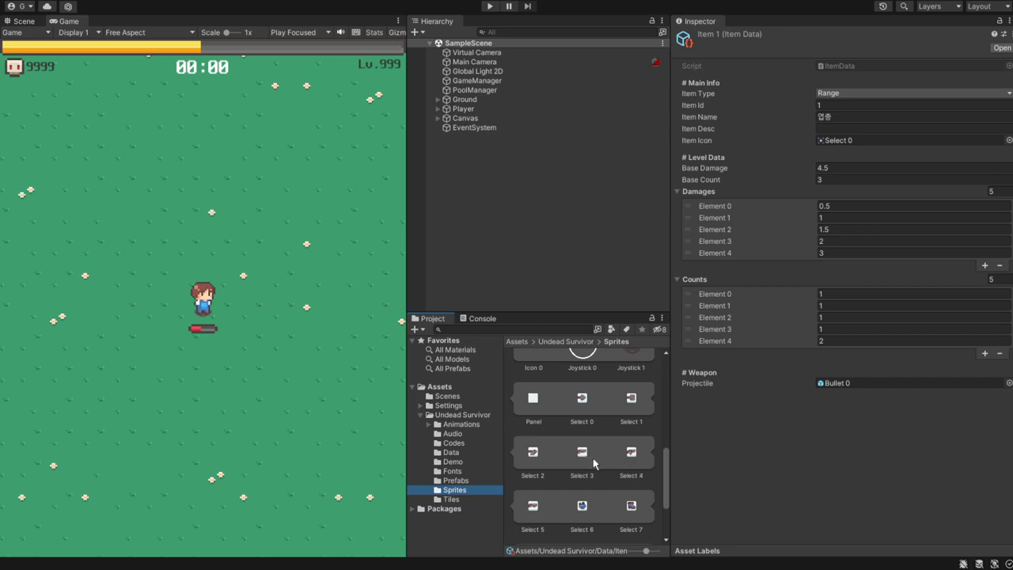
pyautogui.moveTo(594, 462); pyautogui.dragTo(829, 142)
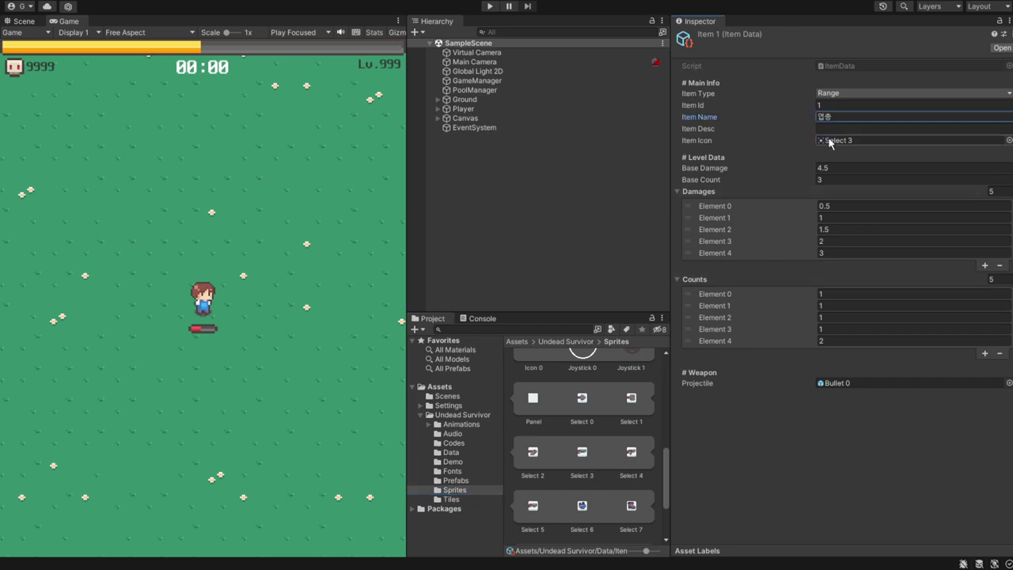
pyautogui.click(834, 166)
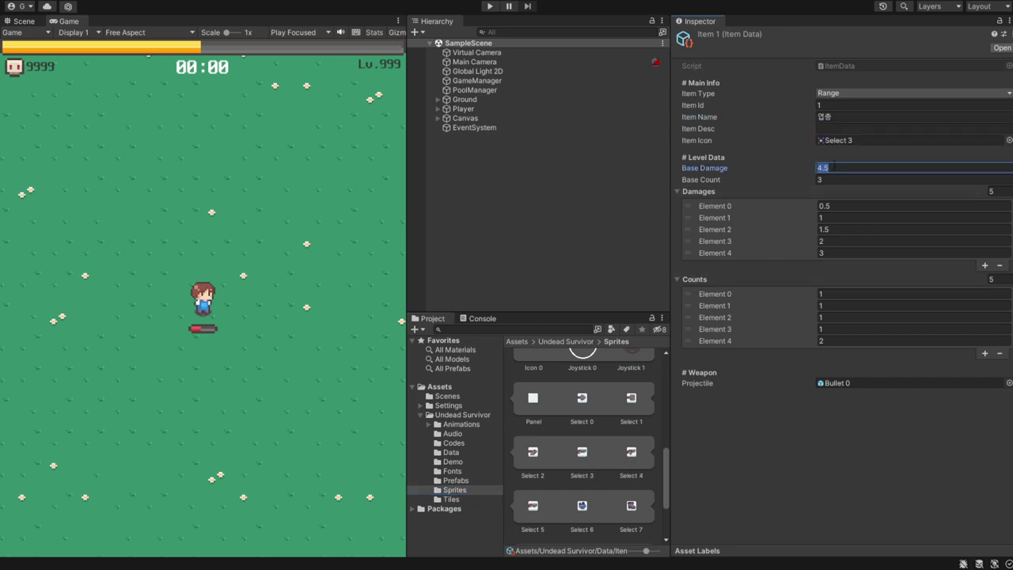
pyautogui.click(834, 166)
# - Set Item 1's base damage to 3 and base count to 30
pyautogui.press('BackSpace')
pyautogui.press('BackSpace')
pyautogui.press('BackSpace')
pyautogui.write('3')
pyautogui.press('Tab')
pyautogui.write('3')
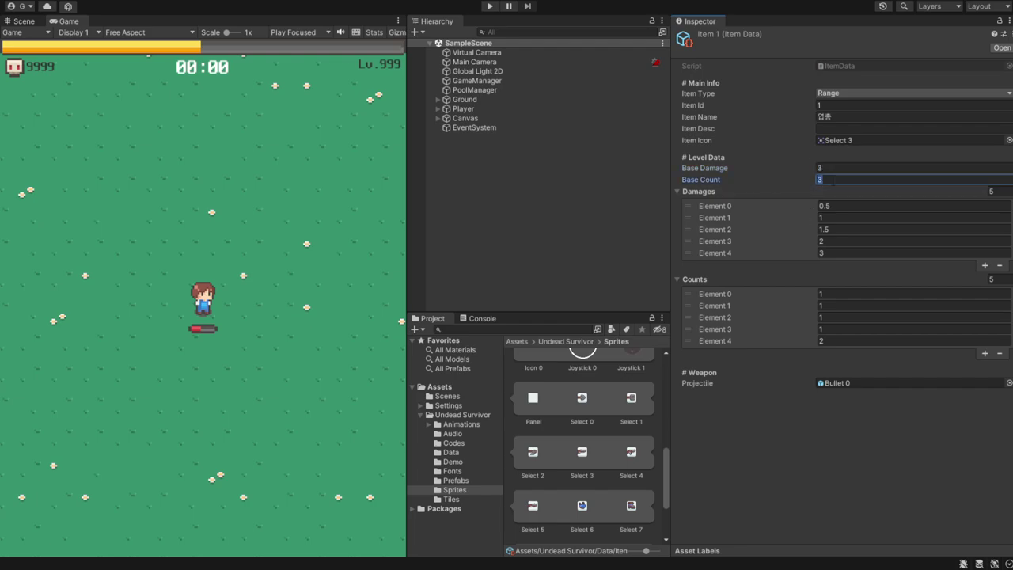
pyautogui.write('0')
# - Enter the Damages levels 0.35, 0.7, 1, 1.4 and 2
pyautogui.click(844, 206)
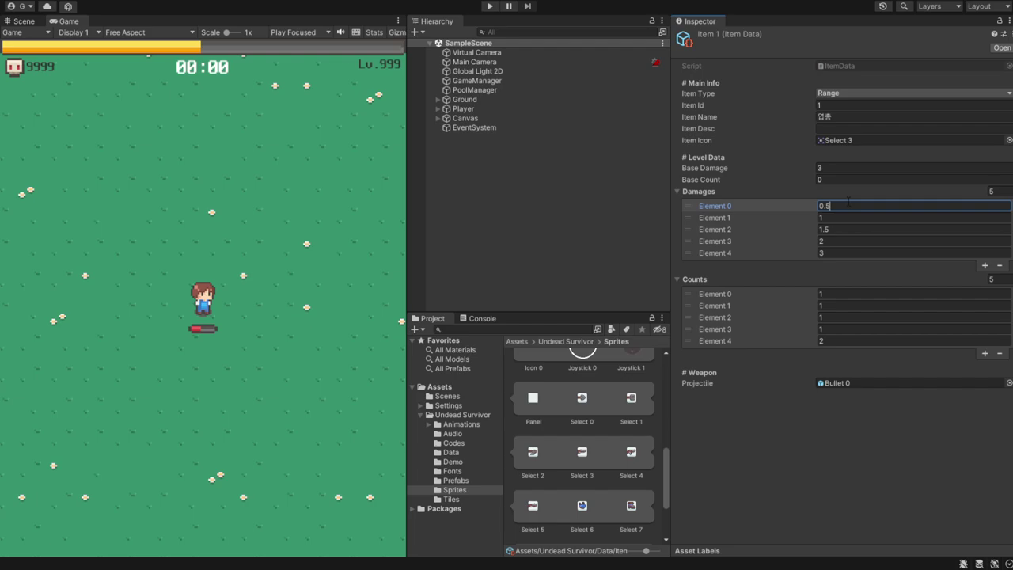
pyautogui.press('BackSpace')
pyautogui.write('35')
pyautogui.click(848, 217)
pyautogui.write('0.')
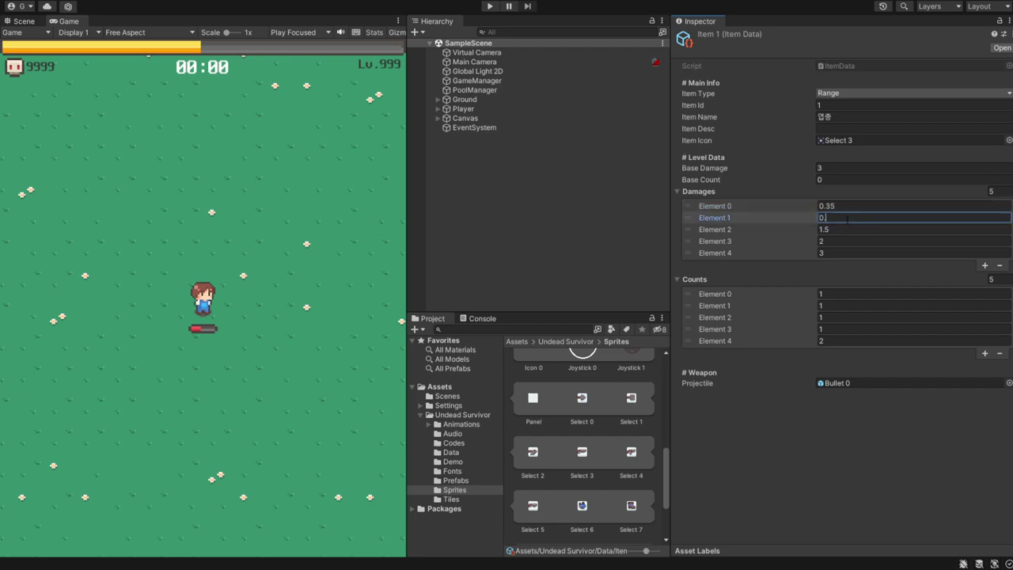
pyautogui.write('7')
pyautogui.click(843, 230)
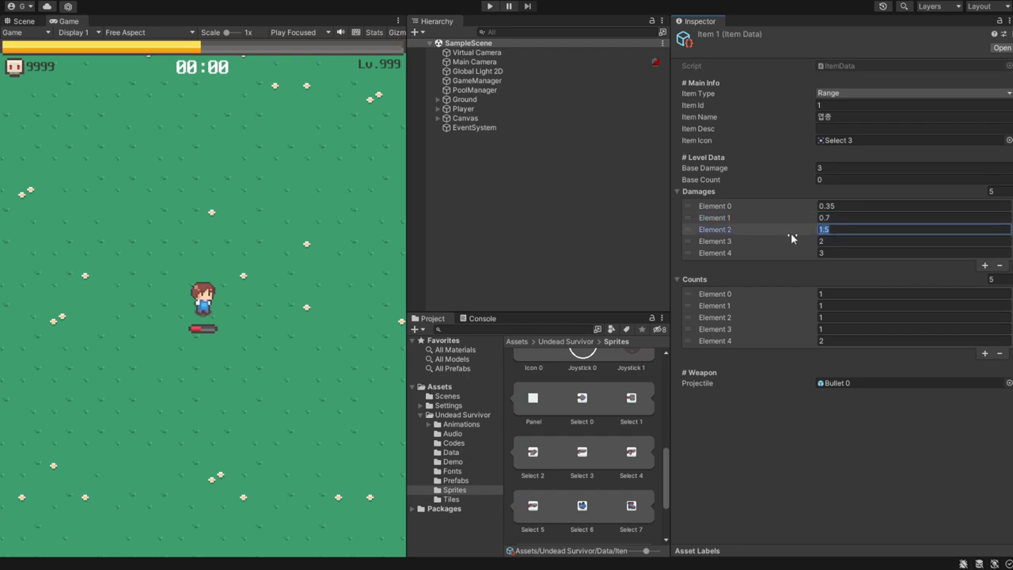
pyautogui.write('1')
pyautogui.click(782, 241)
pyautogui.write('1')
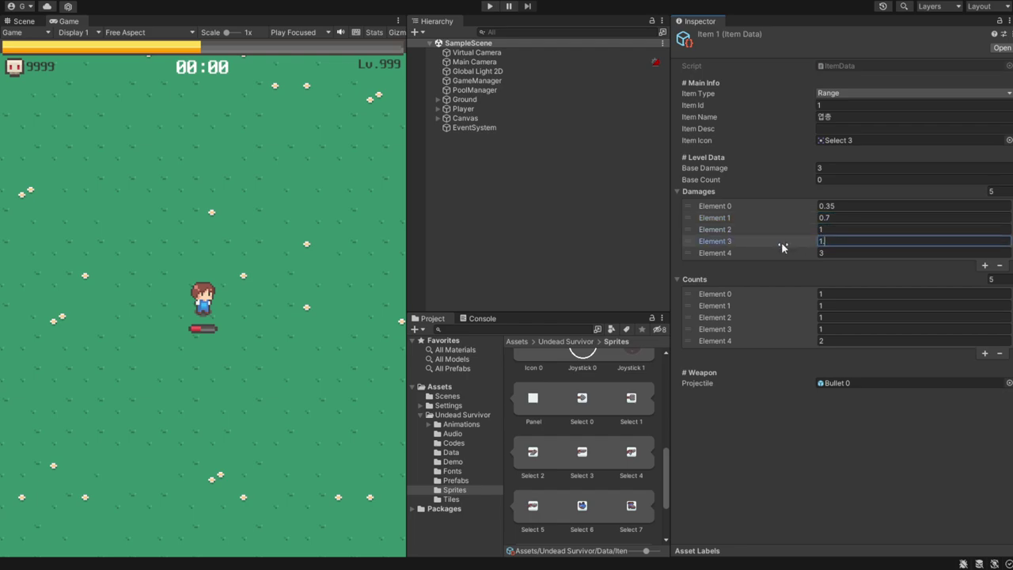
pyautogui.write('.4')
pyautogui.click(791, 251)
pyautogui.write('2')
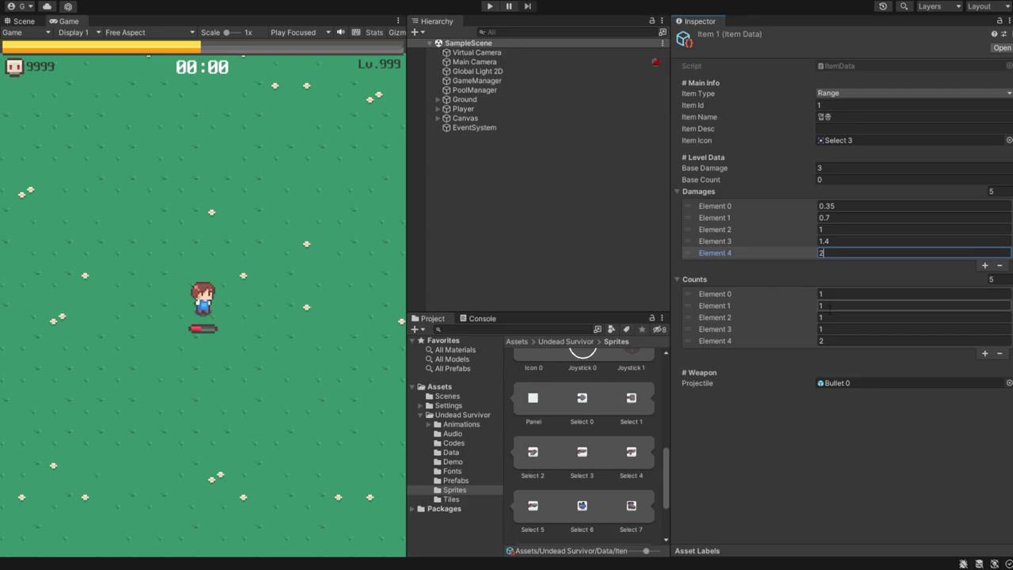
# - Set Counts elements 2, 3 and 4 to 2, 3 and 4
pyautogui.click(827, 316)
pyautogui.write('2')
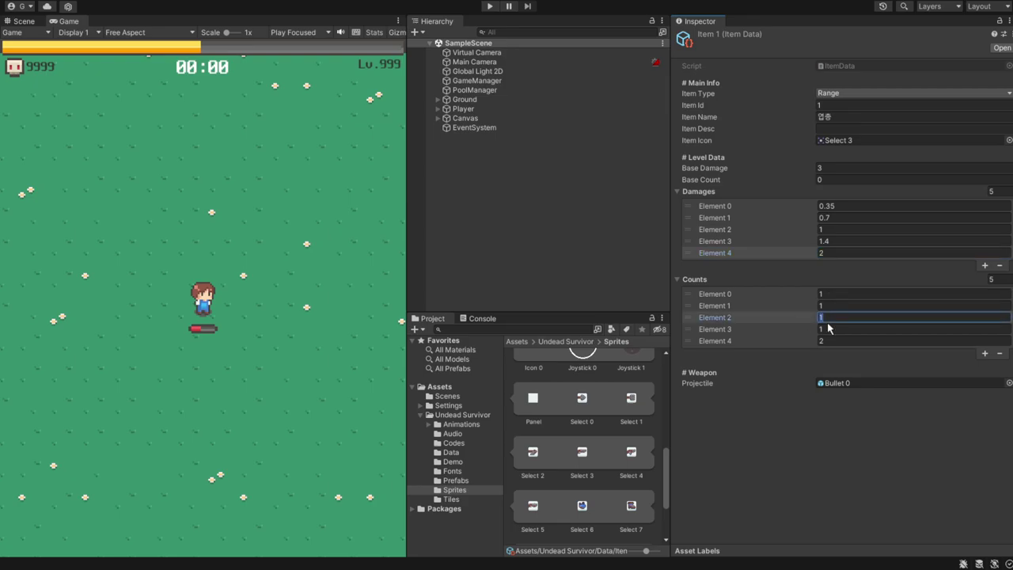
pyautogui.click(828, 328)
pyautogui.write('3')
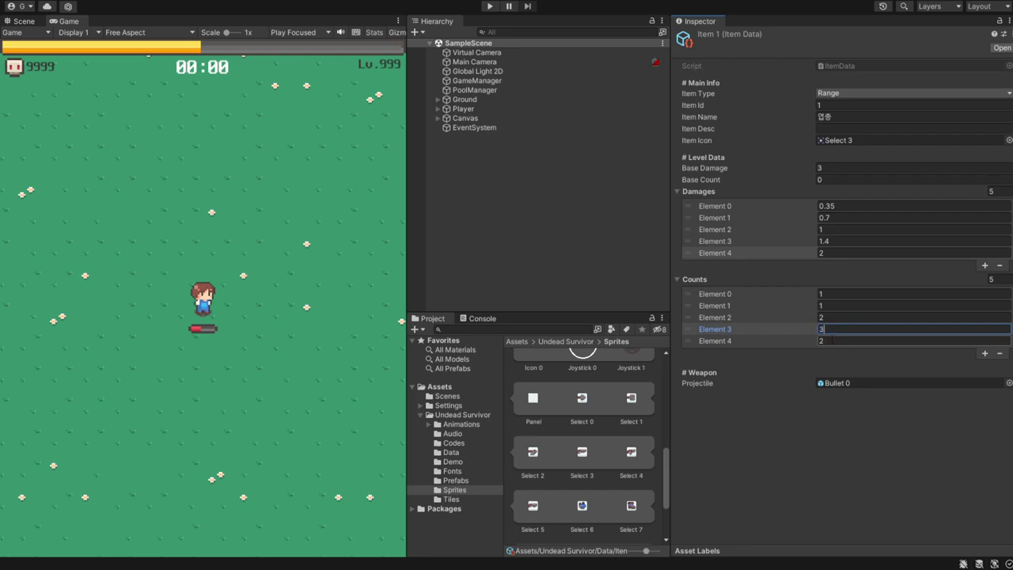
pyautogui.click(834, 340)
pyautogui.write('4')
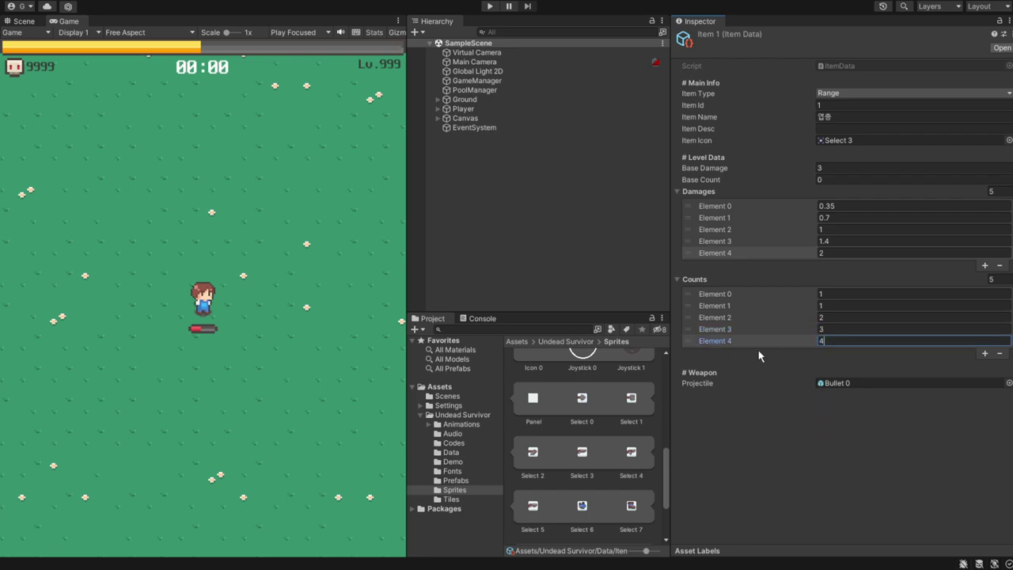
# - Assign the Bullet 1 prefab from Prefabs as the projectile
pyautogui.click(455, 480)
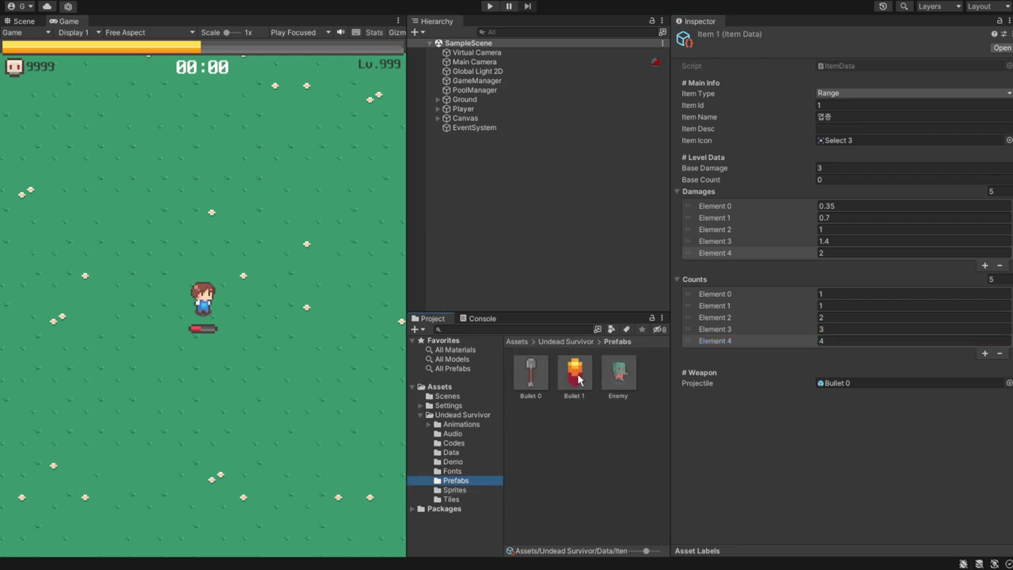
pyautogui.moveTo(575, 373); pyautogui.dragTo(841, 386)
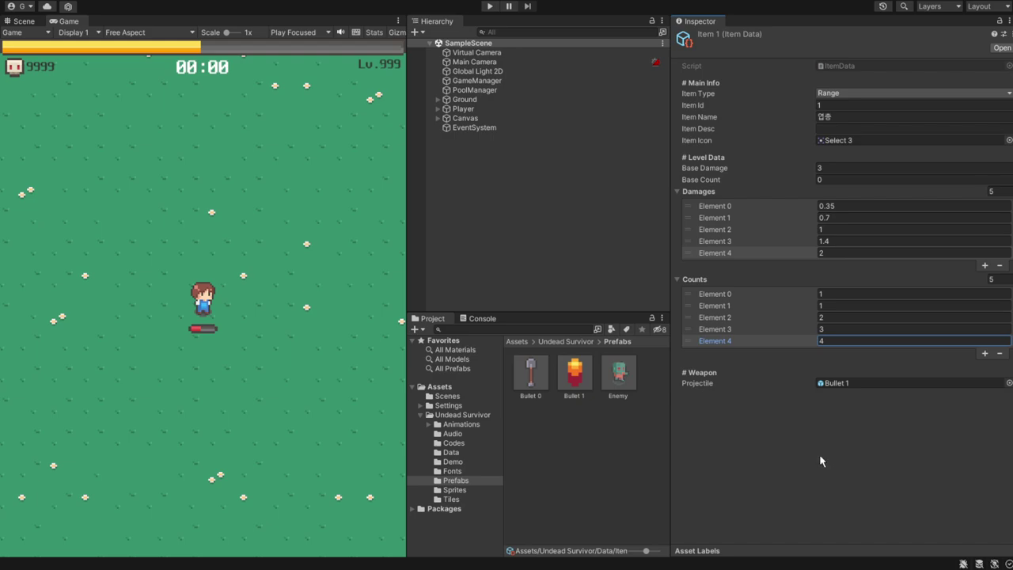
pyautogui.click(450, 452)
# - Duplicate Item 1 into Item 2 and set its Item Type to Glove
pyautogui.click(567, 386)
pyautogui.hotkey('ctrl', 'd')
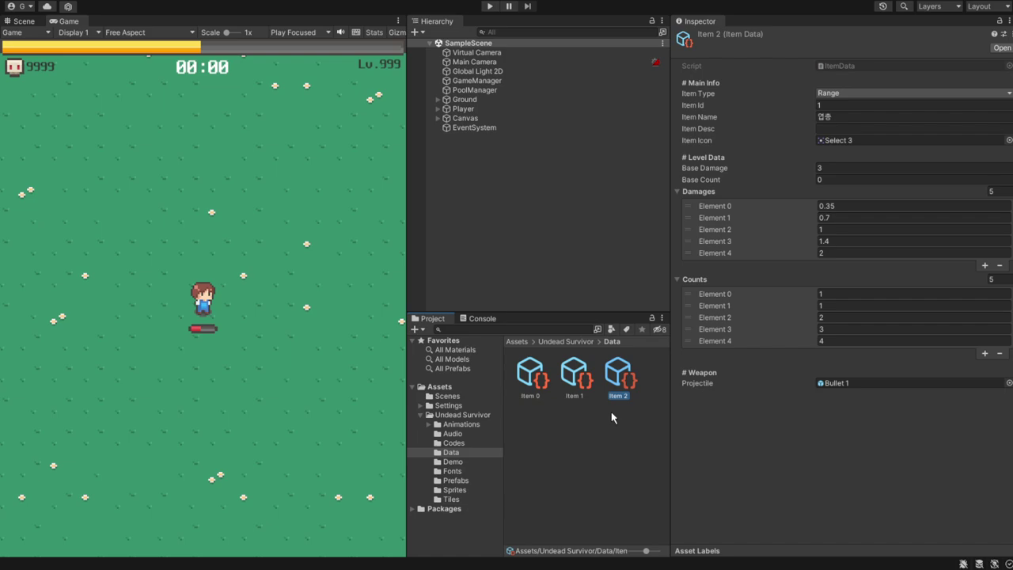
pyautogui.click(838, 93)
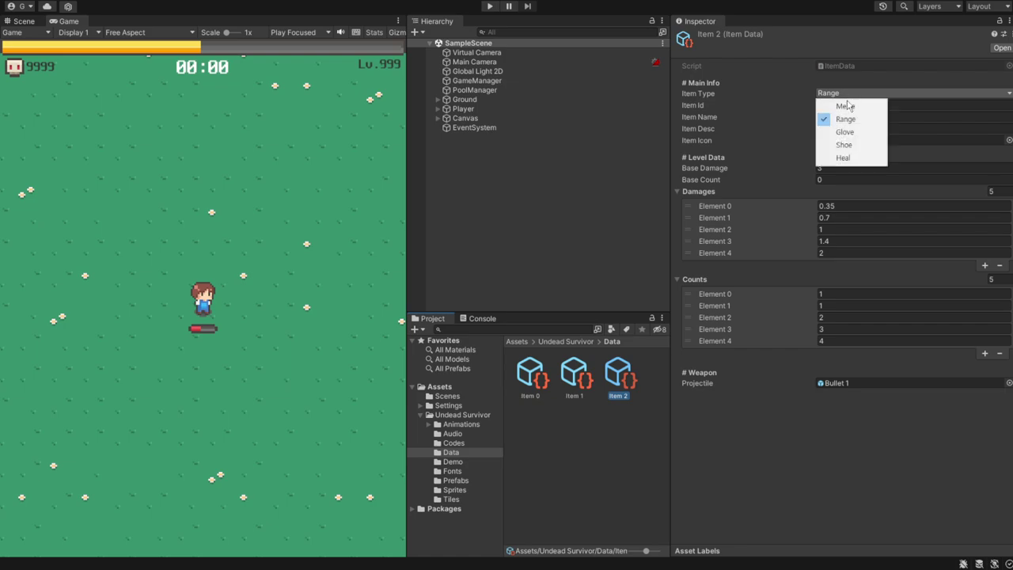
pyautogui.click(864, 132)
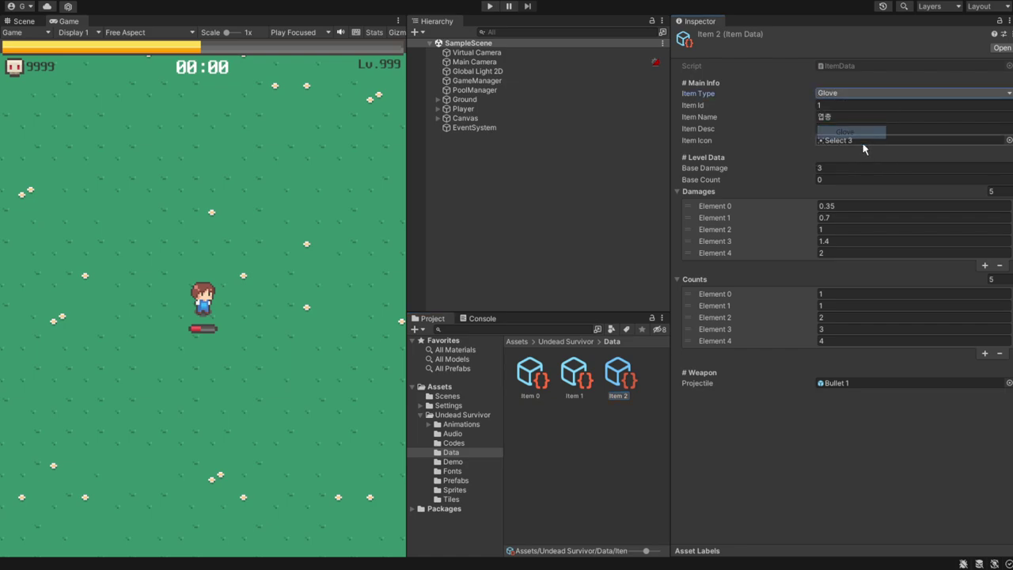
# - Give Item 2 Item Id 2 and the name 테크니컬 장갑
pyautogui.click(832, 105)
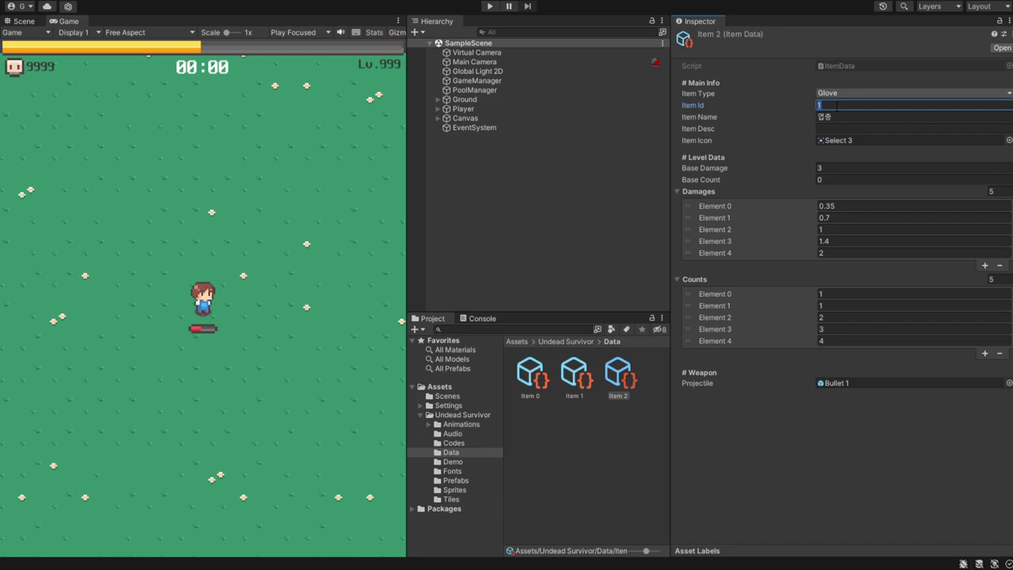
pyautogui.write('2')
pyautogui.press('BackSpace')
pyautogui.write('3')
pyautogui.click(706, 94)
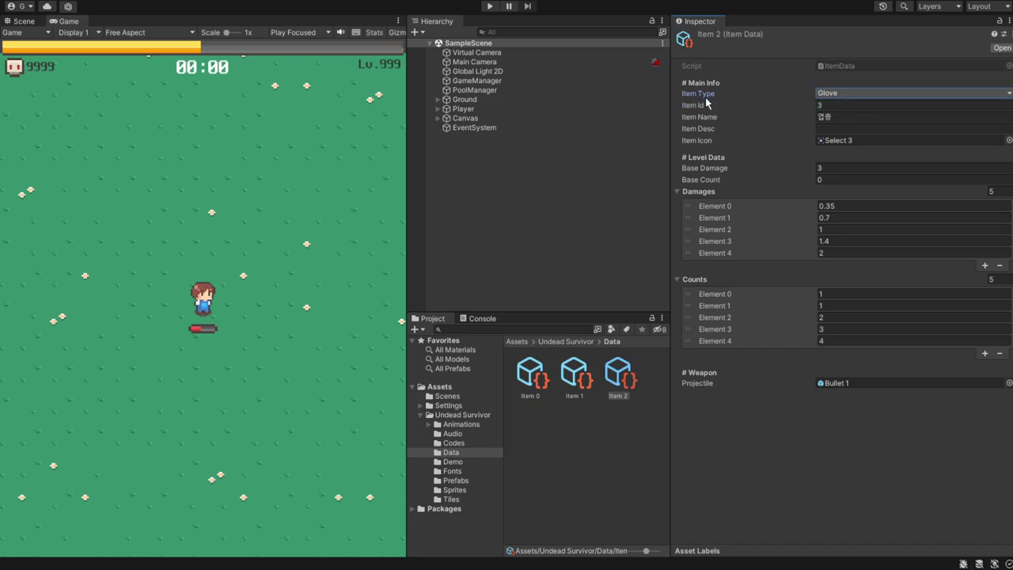
pyautogui.click(695, 107)
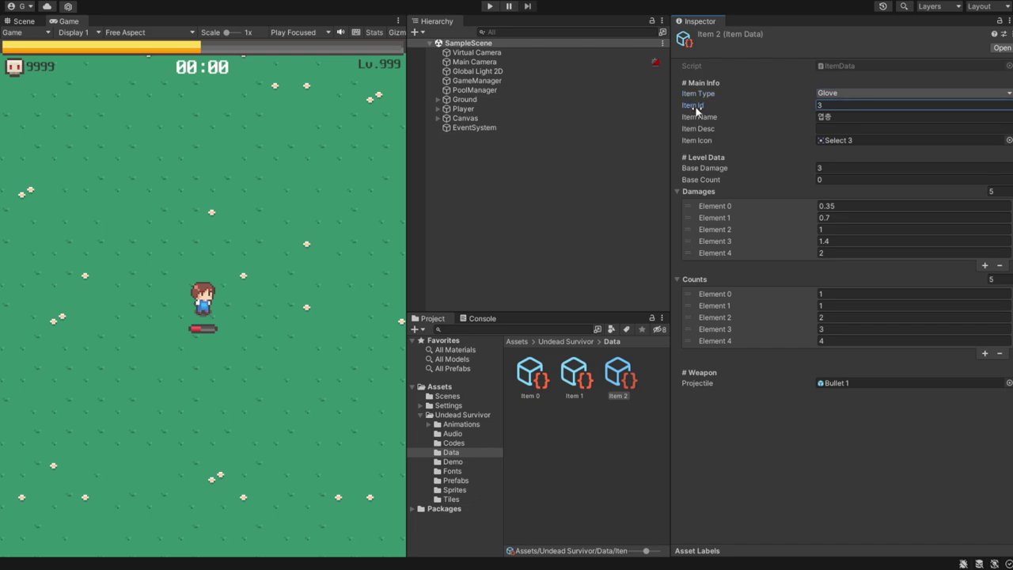
pyautogui.moveTo(830, 105); pyautogui.dragTo(801, 108)
pyautogui.write('2')
pyautogui.press('Tab')
pyautogui.write('테크')
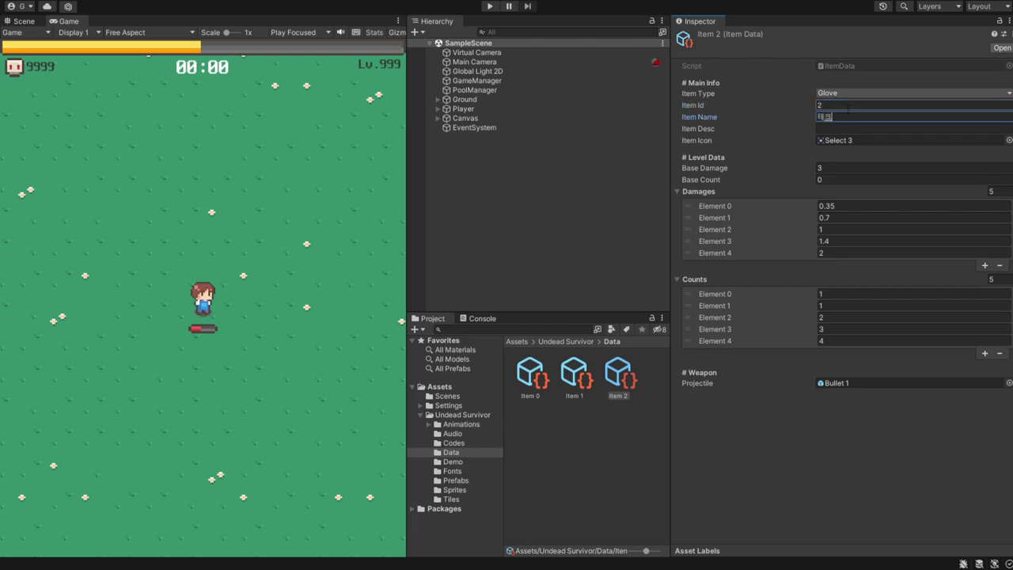
pyautogui.write('니컬 장갑')
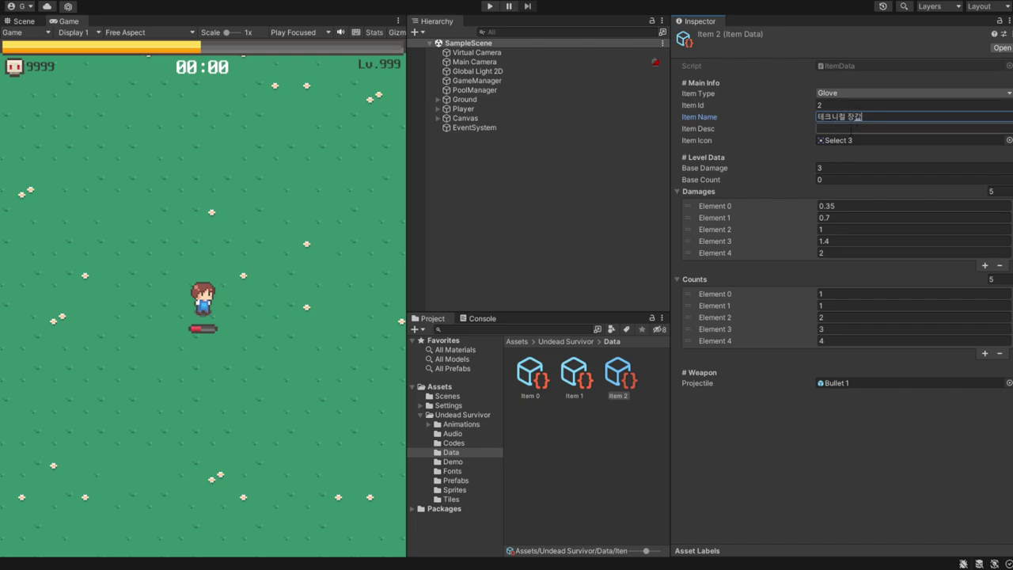
# - Set Item 2's icon to the Select 6 sprite from Sprites
pyautogui.click(454, 490)
pyautogui.scroll(-3, 611, 449)
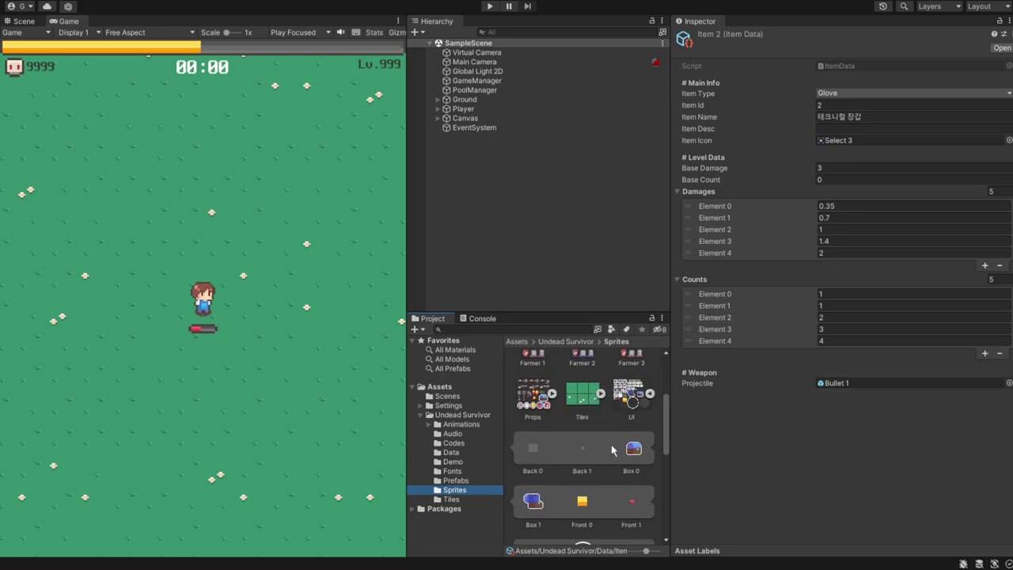
pyautogui.scroll(-2, 611, 448)
pyautogui.scroll(-2, 613, 443)
pyautogui.scroll(-2, 615, 437)
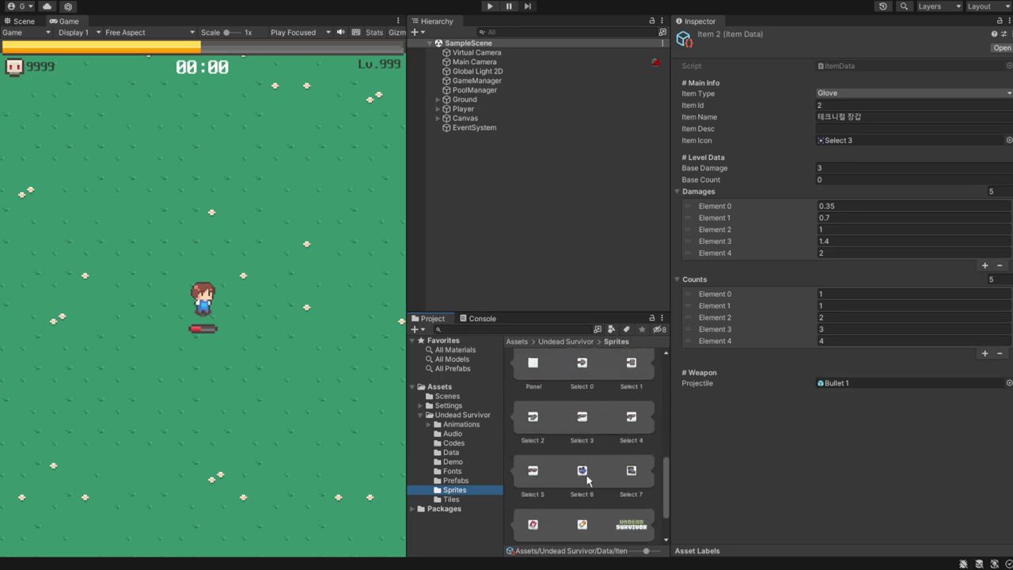
pyautogui.moveTo(587, 480); pyautogui.dragTo(863, 145)
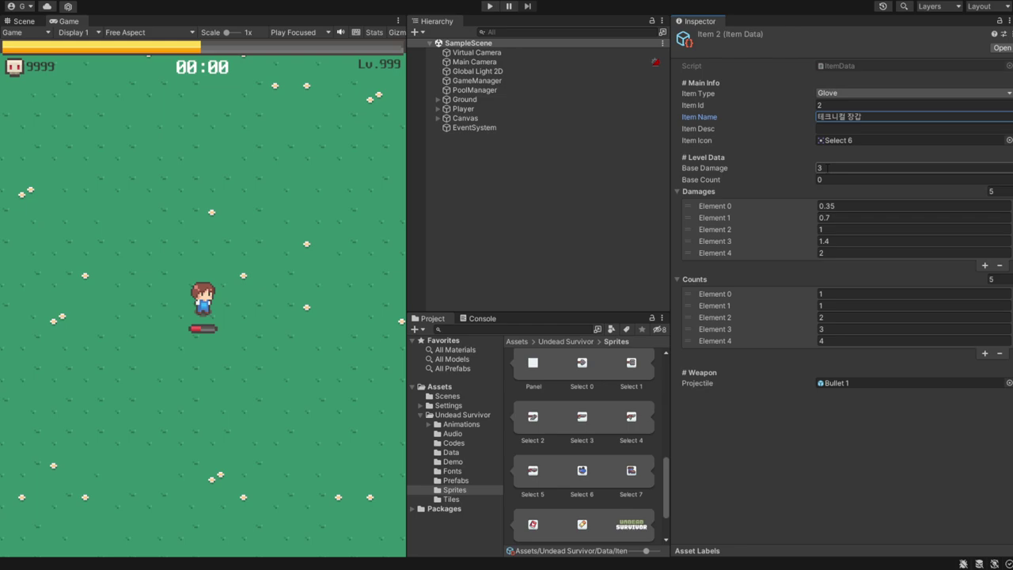
# - Set Item 2's Base Damage to 0
pyautogui.click(826, 168)
pyautogui.write('0')
pyautogui.click(828, 180)
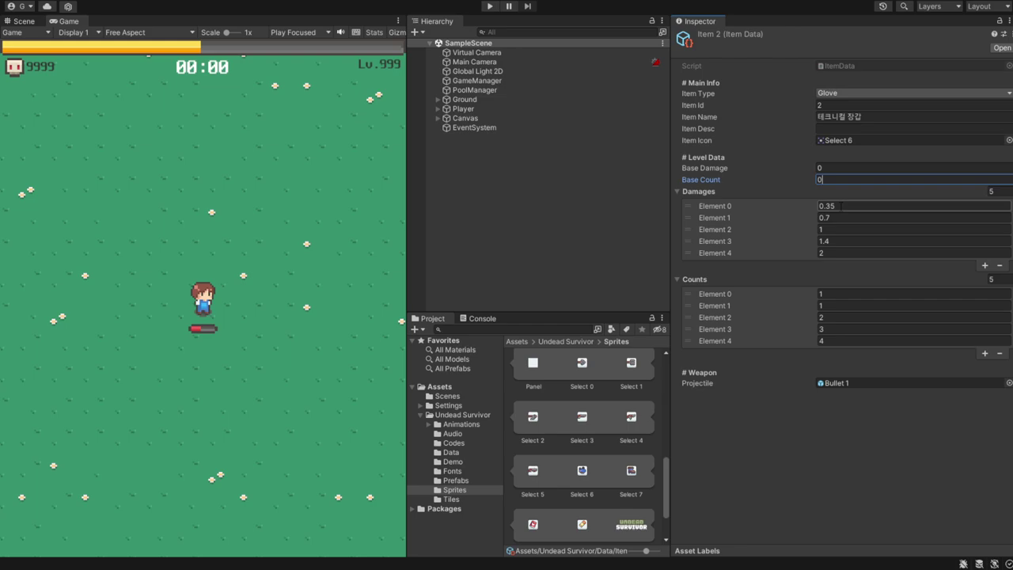
# - Enter Damages levels 0.1, 0.2, 0.35, 0.5 and 0.75
pyautogui.click(843, 205)
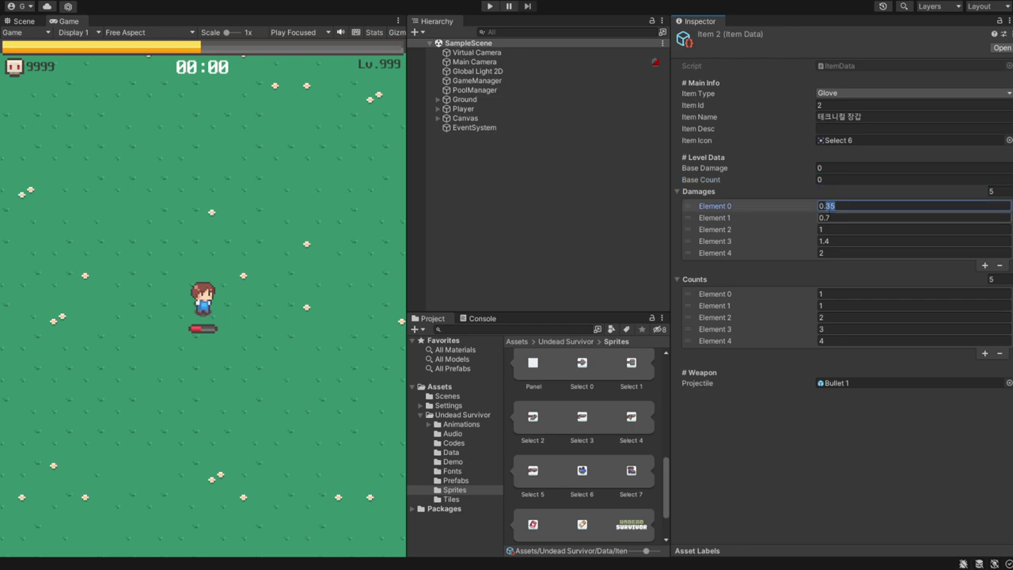
pyautogui.write('0.1')
pyautogui.click(830, 217)
pyautogui.write('0.2')
pyautogui.click(829, 228)
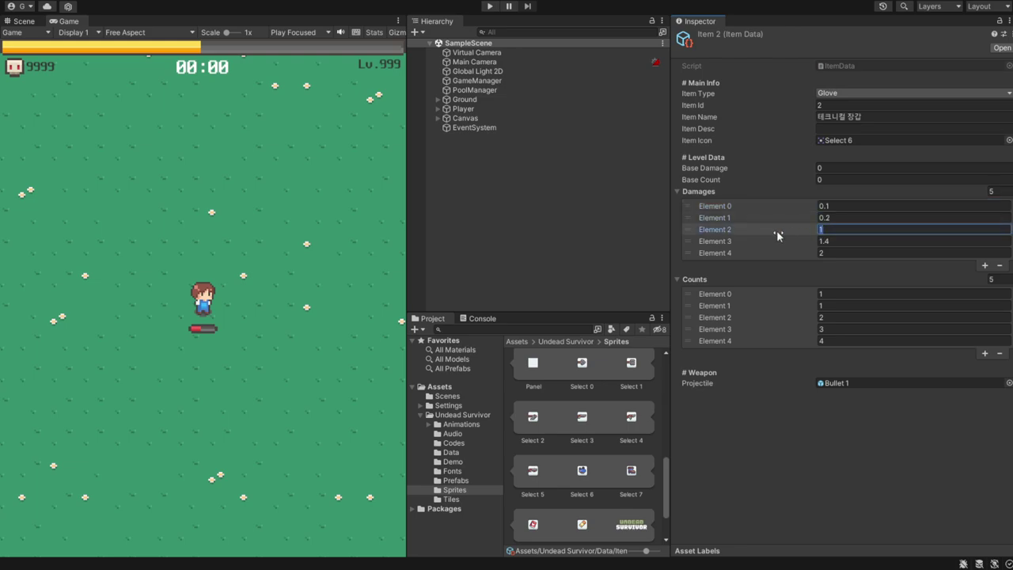
pyautogui.write('0.')
pyautogui.write('35')
pyautogui.press('Tab')
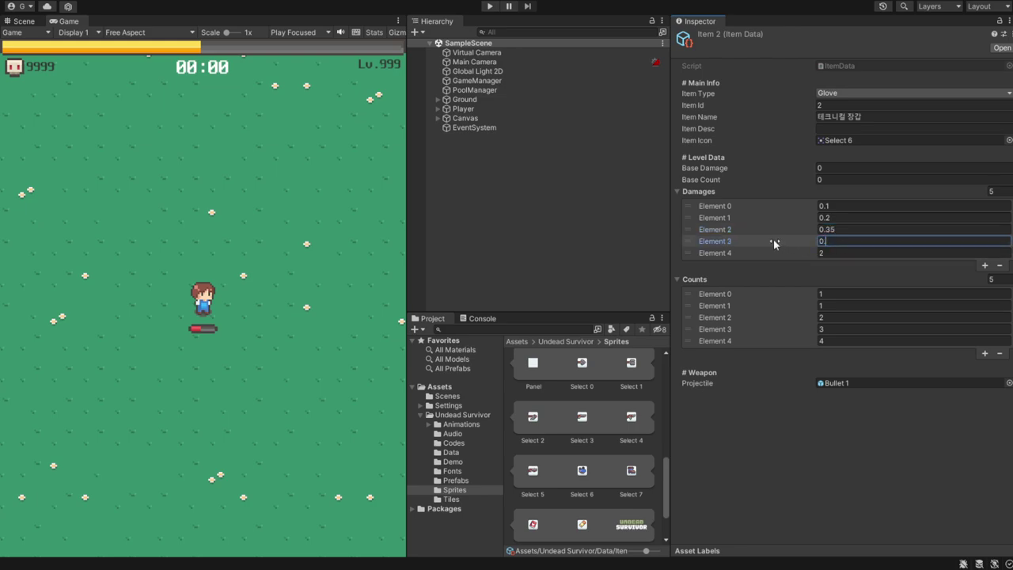
pyautogui.write('0.5')
pyautogui.press('Tab')
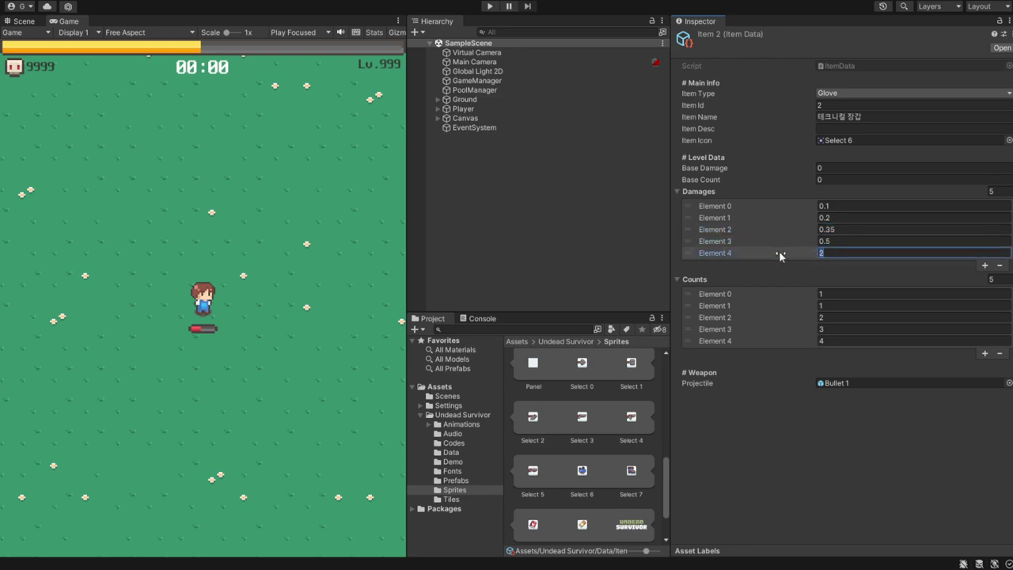
pyautogui.write('0.75')
pyautogui.press('Return')
# - Set all five Counts elements to 0
pyautogui.click(832, 293)
pyautogui.write('0')
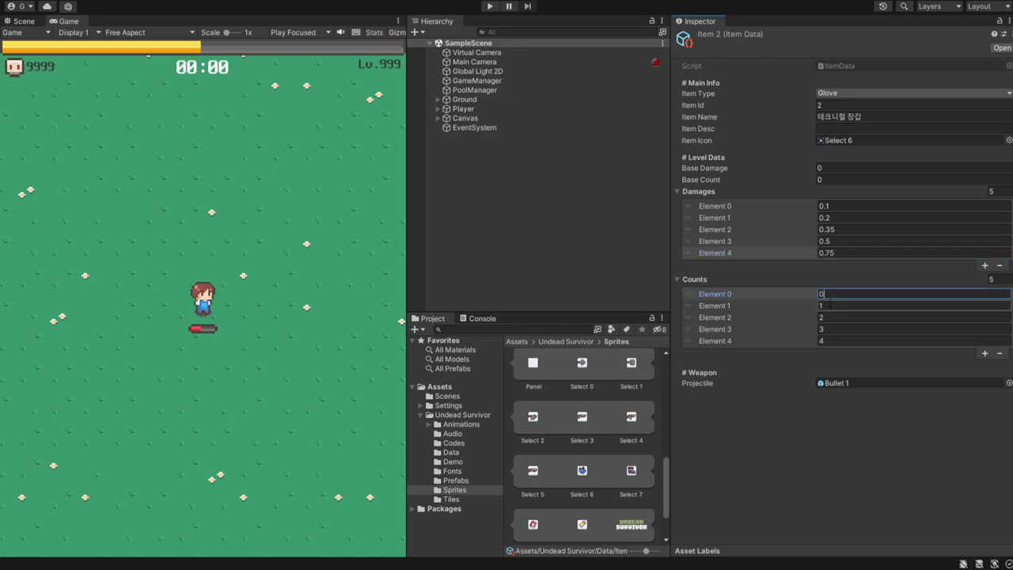
pyautogui.click(832, 304)
pyautogui.write('0')
pyautogui.click(833, 316)
pyautogui.write('0')
pyautogui.click(832, 328)
pyautogui.write('0')
pyautogui.click(831, 341)
pyautogui.write('0')
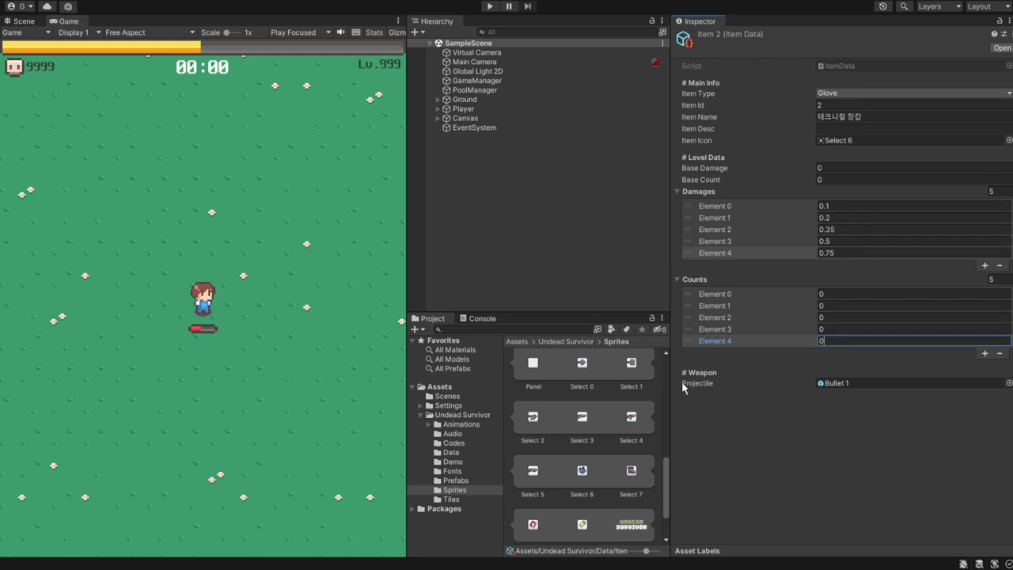
# - Clear the Projectile field, then reselect Item 2 in the Data folder
pyautogui.click(834, 384)
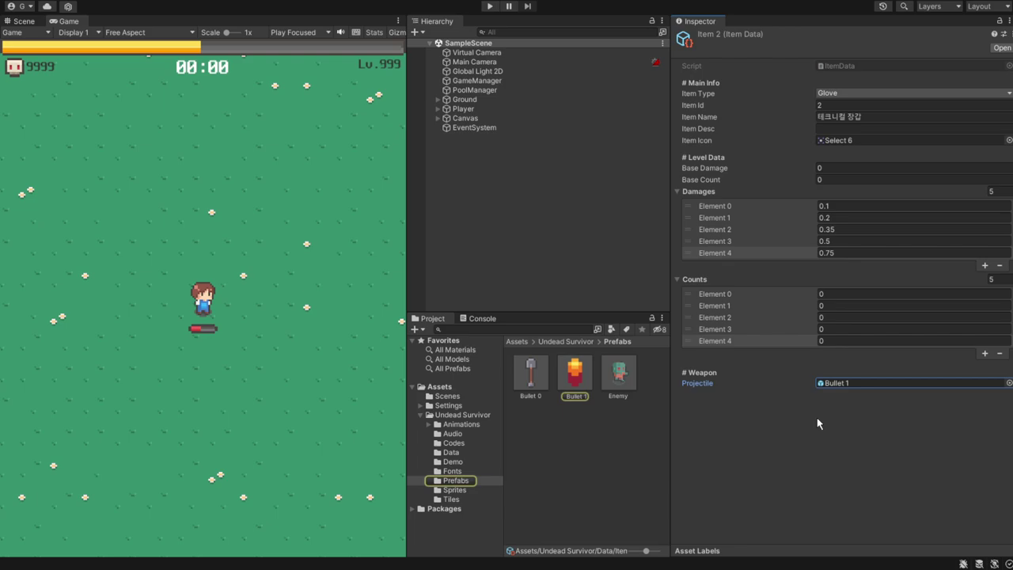
pyautogui.press('Delete')
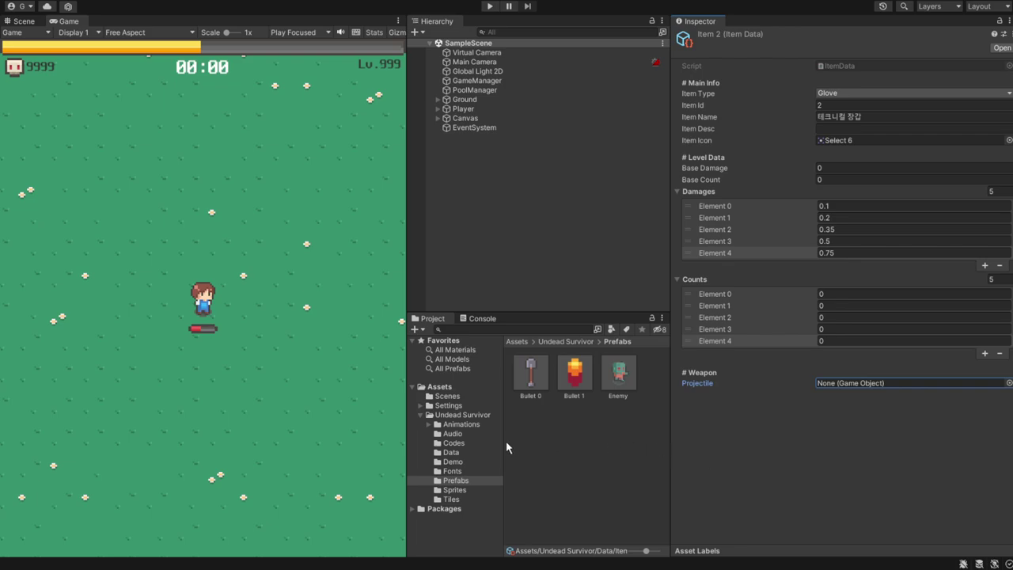
pyautogui.click(449, 452)
pyautogui.click(621, 379)
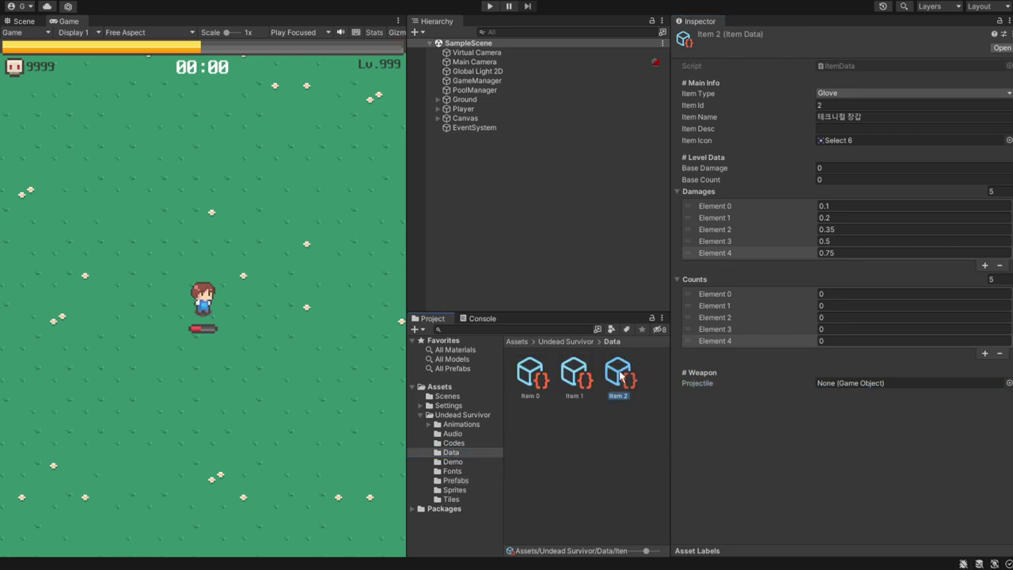
# - Duplicate Item 2 into Item 3 and set its Item Type to Shoe
pyautogui.hotkey('ctrl', 'd')
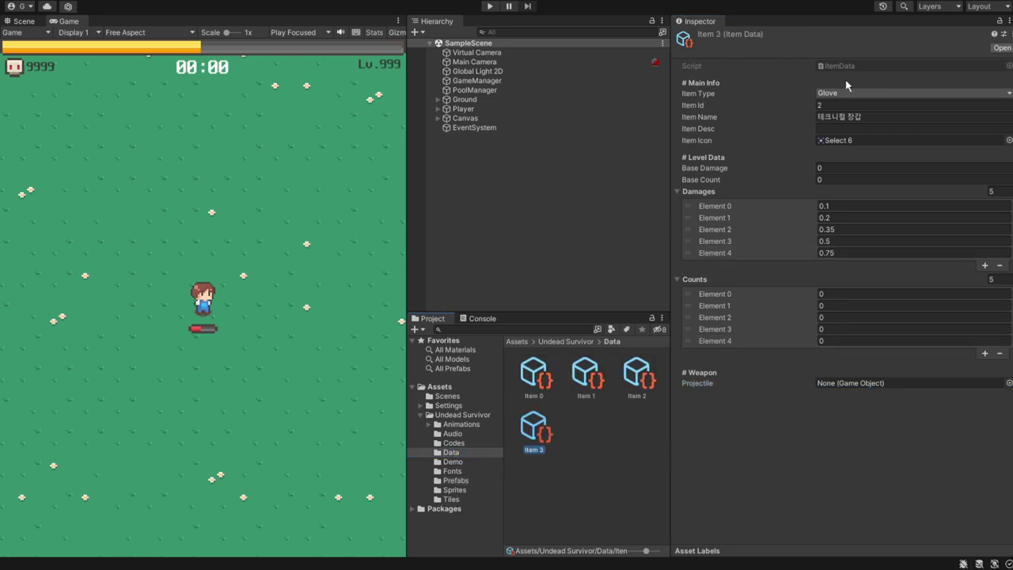
pyautogui.click(844, 94)
pyautogui.click(843, 145)
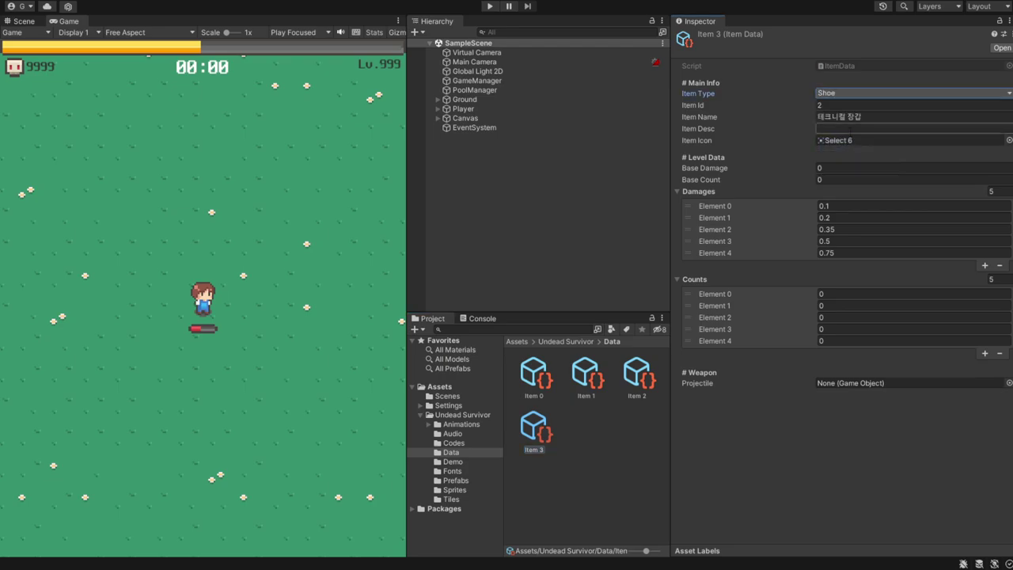
# - Give Item 3 Item Id 3 and the name 전투 장화
pyautogui.click(870, 104)
pyautogui.click(827, 105)
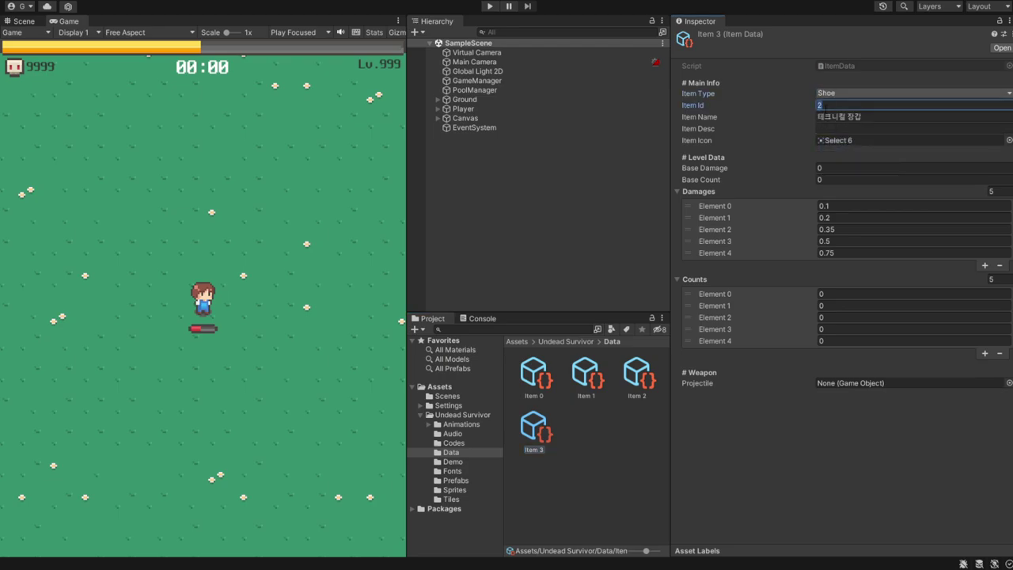
pyautogui.write('3')
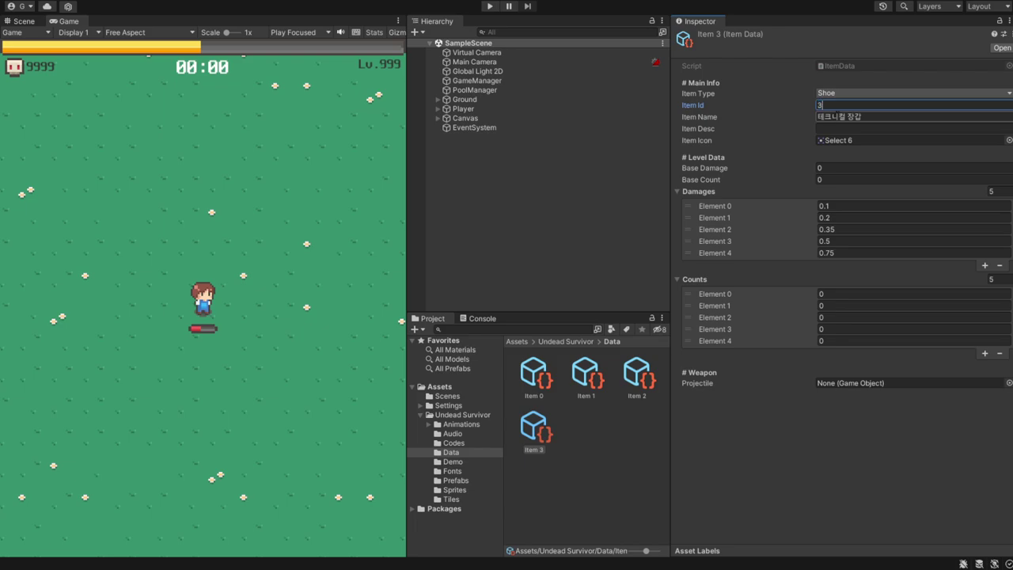
pyautogui.press('Tab')
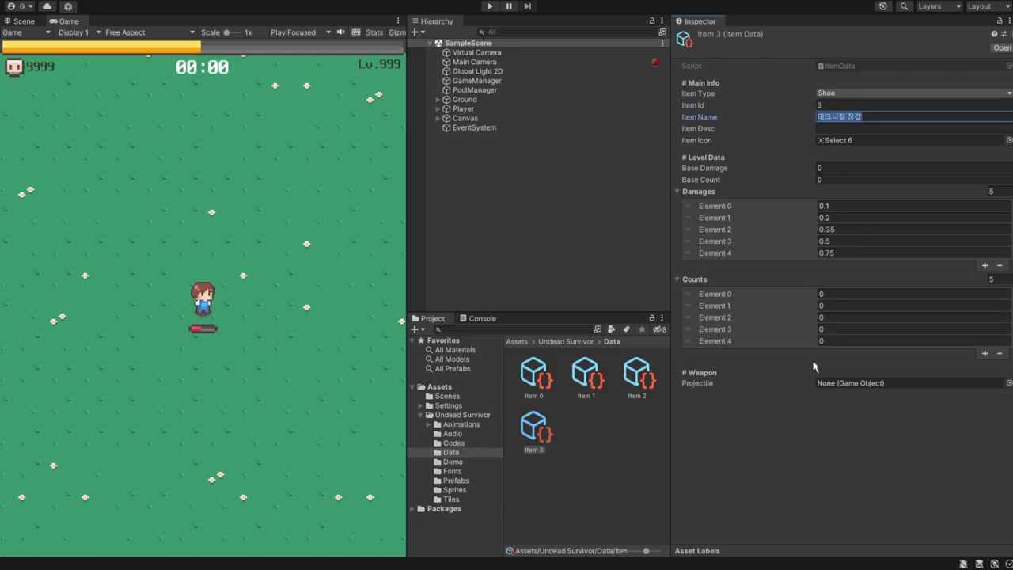
pyautogui.write('w')
pyautogui.write('jsxn wkdghk')
pyautogui.hotkey('ctrl', 'a')
pyautogui.press('BackSpace')
pyautogui.write('지')
pyautogui.write('투 재')
pyautogui.write('화')
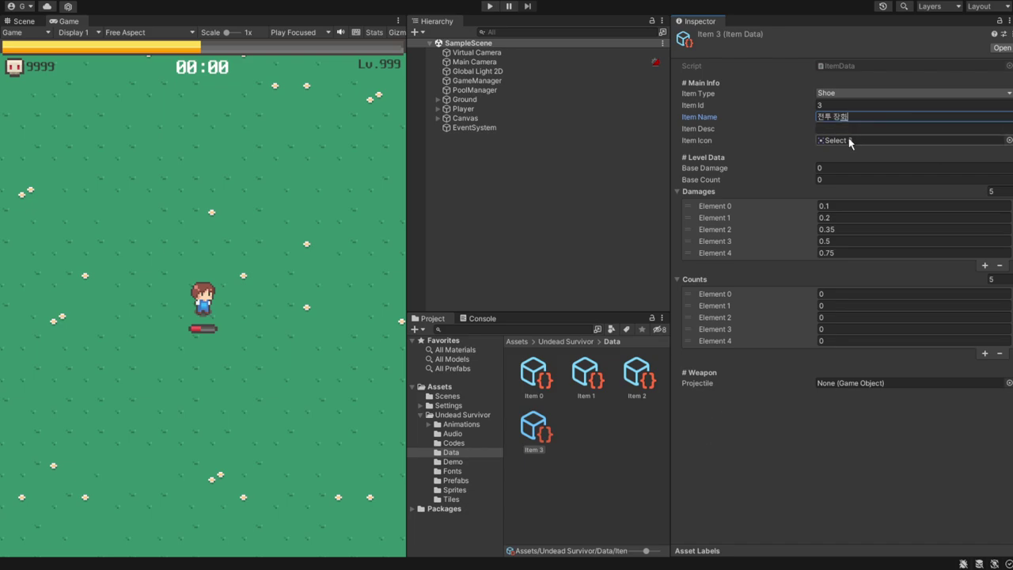
# - Set Item 3's icon to the Select 7 sprite from Sprites
pyautogui.click(455, 490)
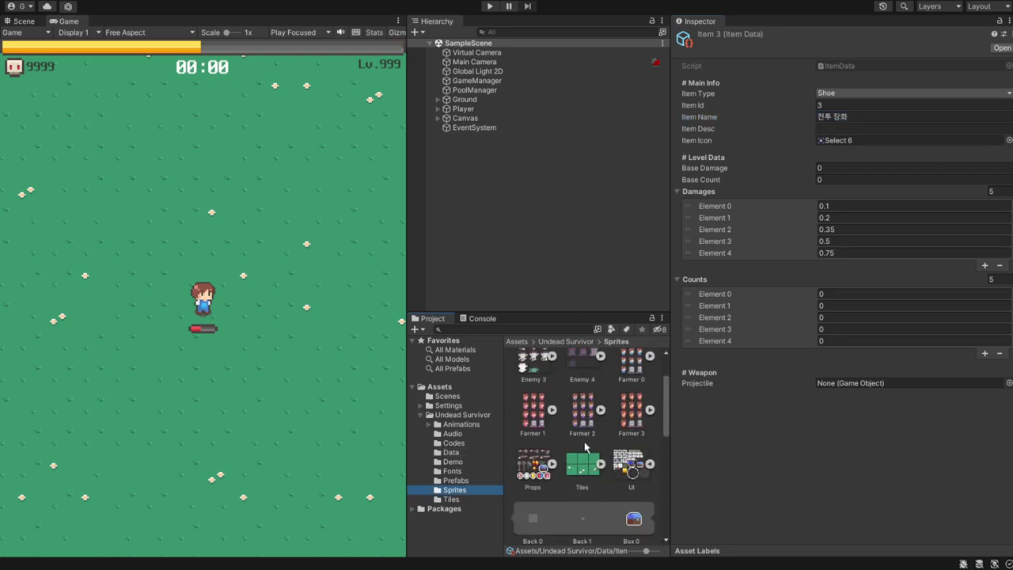
pyautogui.scroll(-3, 584, 442)
pyautogui.scroll(-2, 590, 439)
pyautogui.scroll(-3, 593, 439)
pyautogui.scroll(-2, 599, 437)
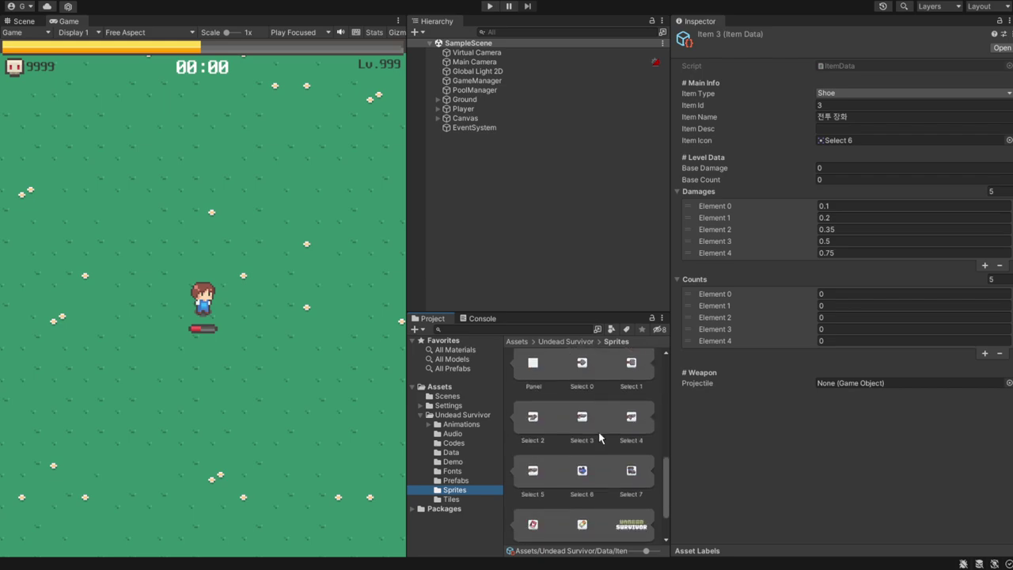
pyautogui.moveTo(631, 471); pyautogui.dragTo(840, 140)
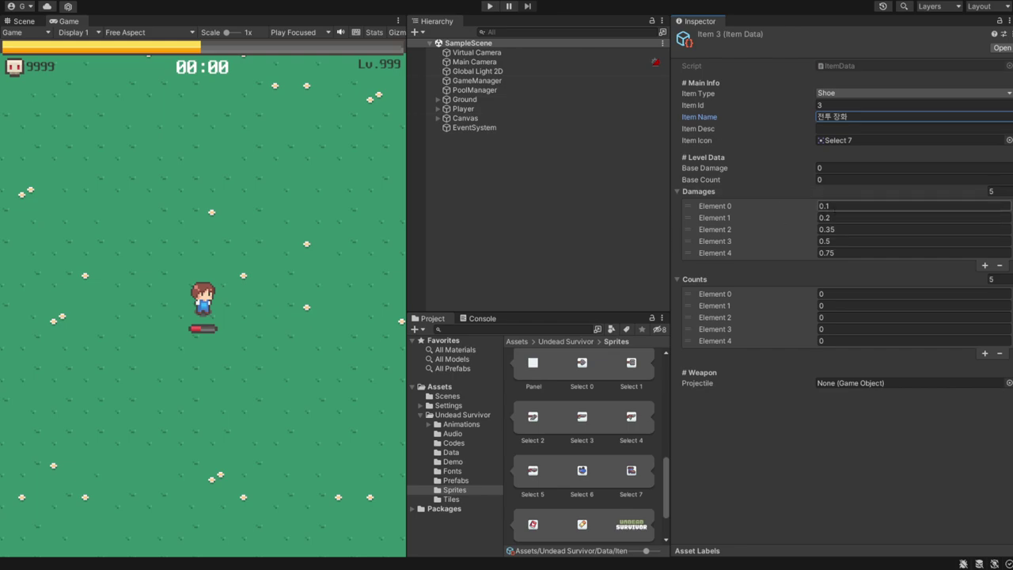
# - Change Damages elements 2–4 to 0.3, 0.4 and 0.5, then reselect Item 3
pyautogui.click(840, 228)
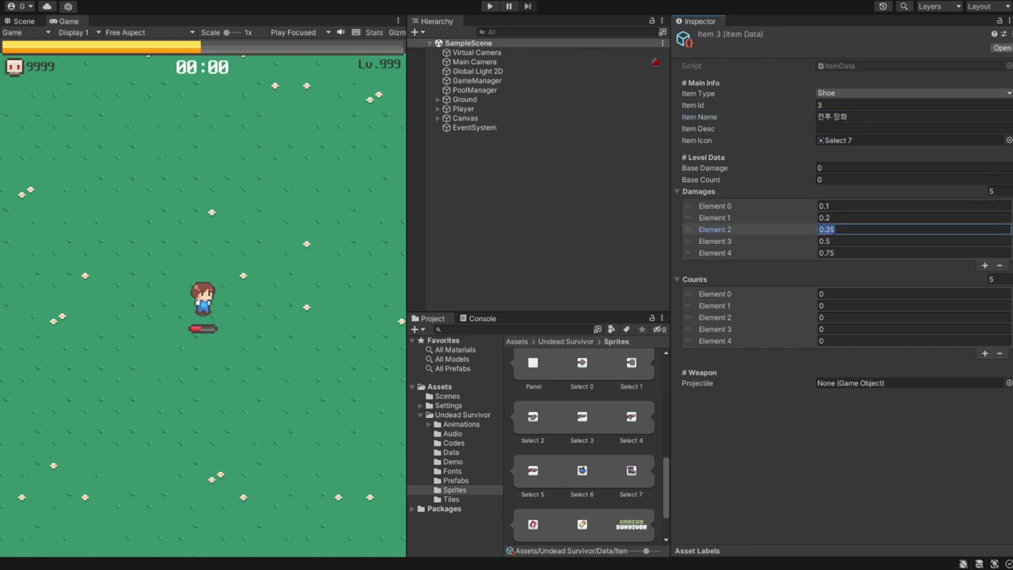
pyautogui.write('0.3')
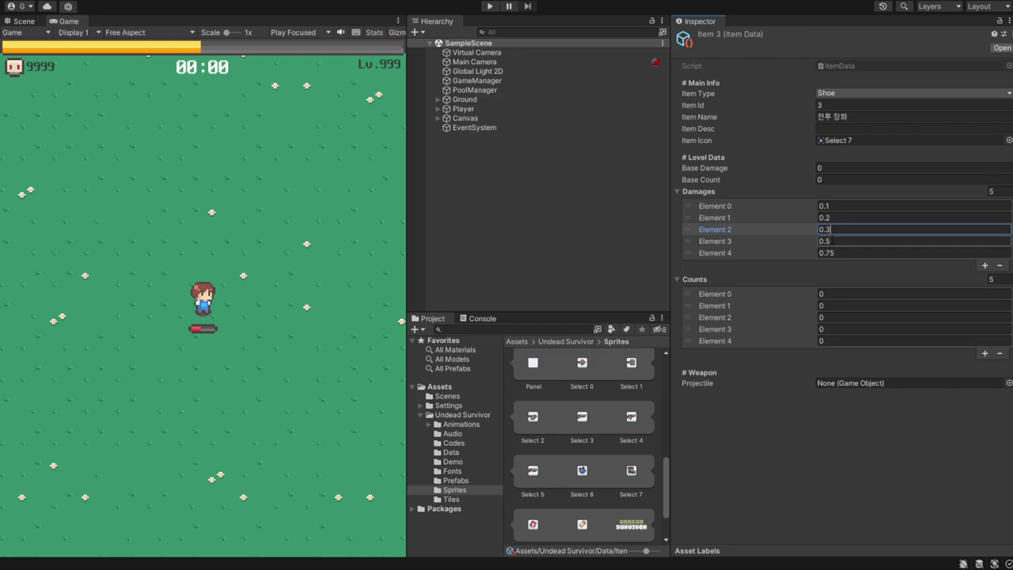
pyautogui.click(832, 239)
pyautogui.write('0.')
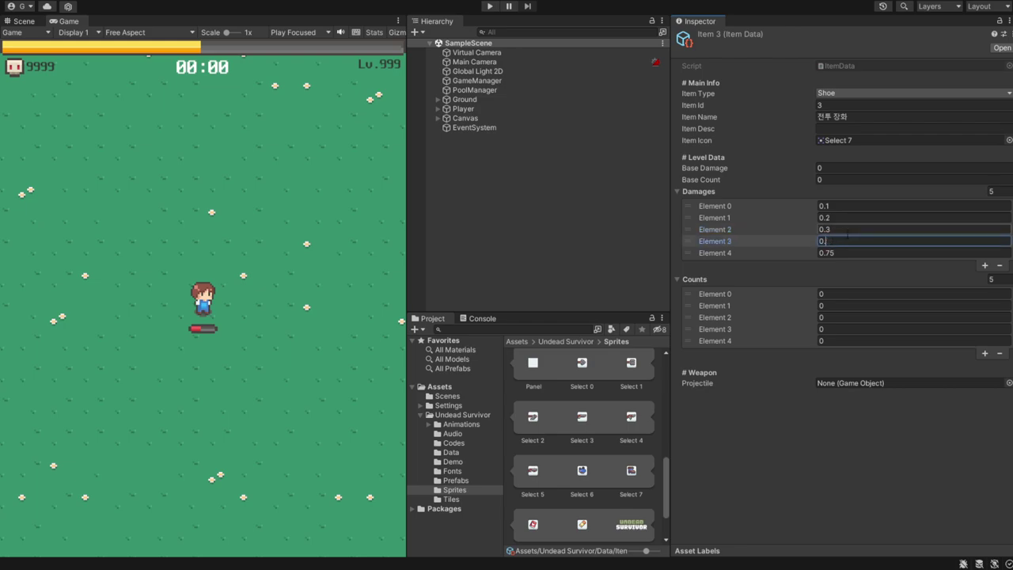
pyautogui.write('4')
pyautogui.click(851, 253)
pyautogui.write('0.5')
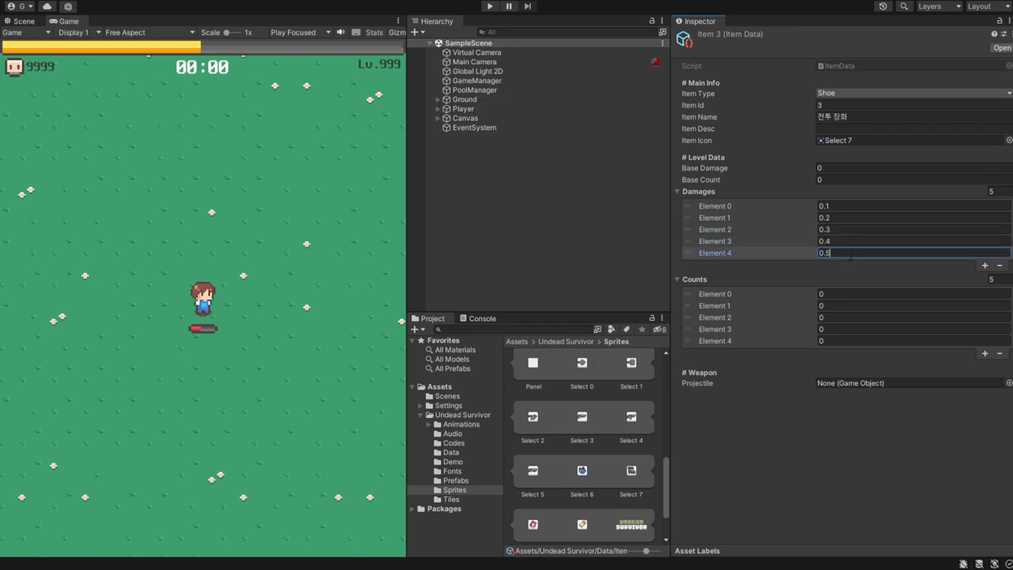
pyautogui.click(459, 452)
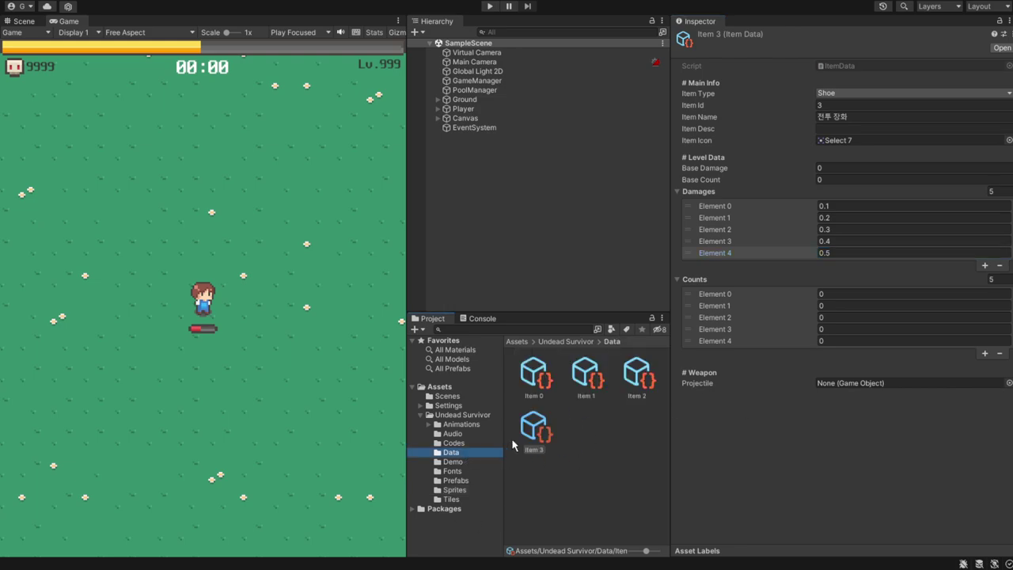
pyautogui.click(532, 429)
# - Duplicate Item 3 into Item 4, a Heal item with Item Id 4 named 음료수
pyautogui.hotkey('ctrl', 'd')
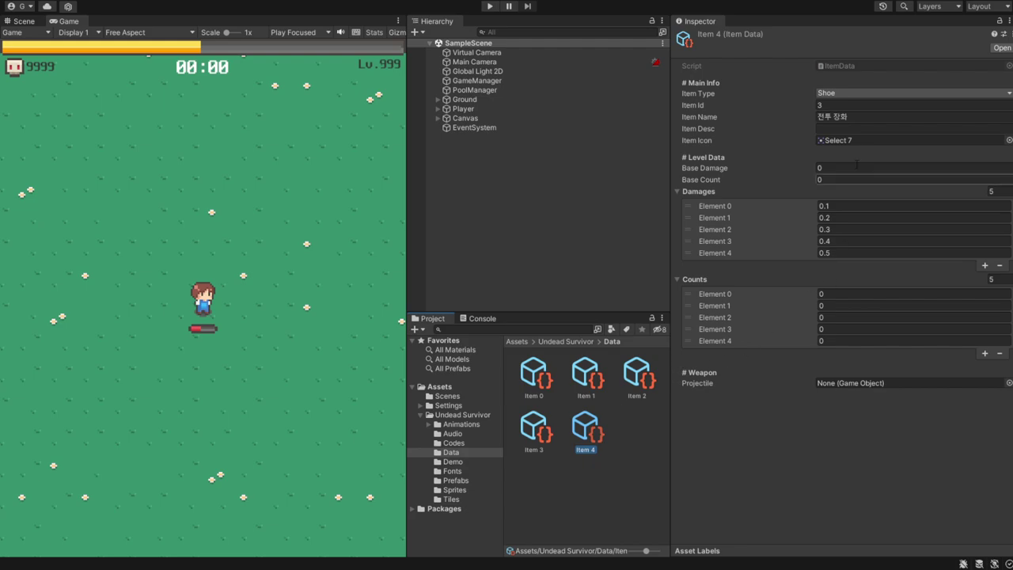
pyautogui.click(867, 97)
pyautogui.click(842, 156)
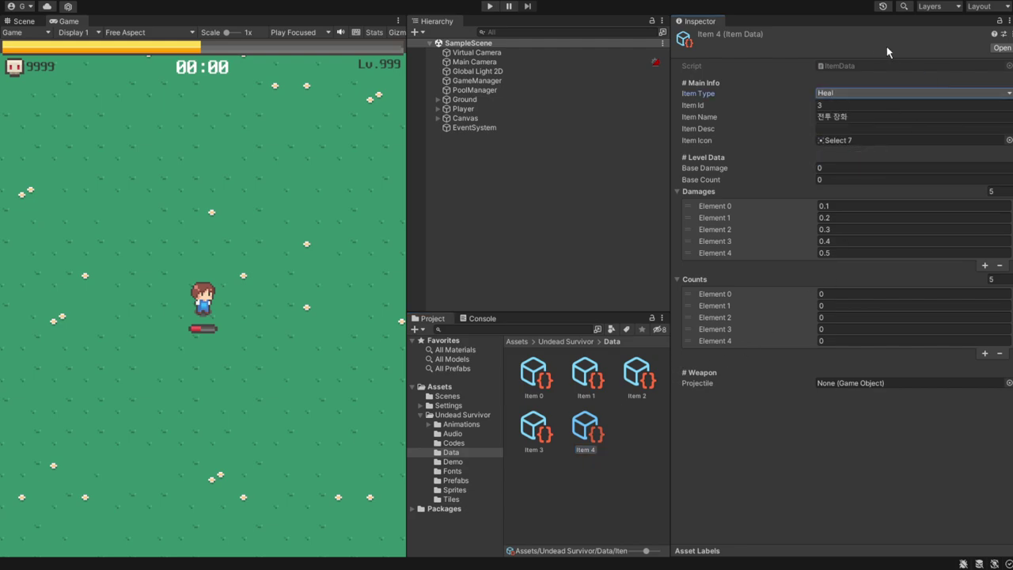
pyautogui.click(844, 105)
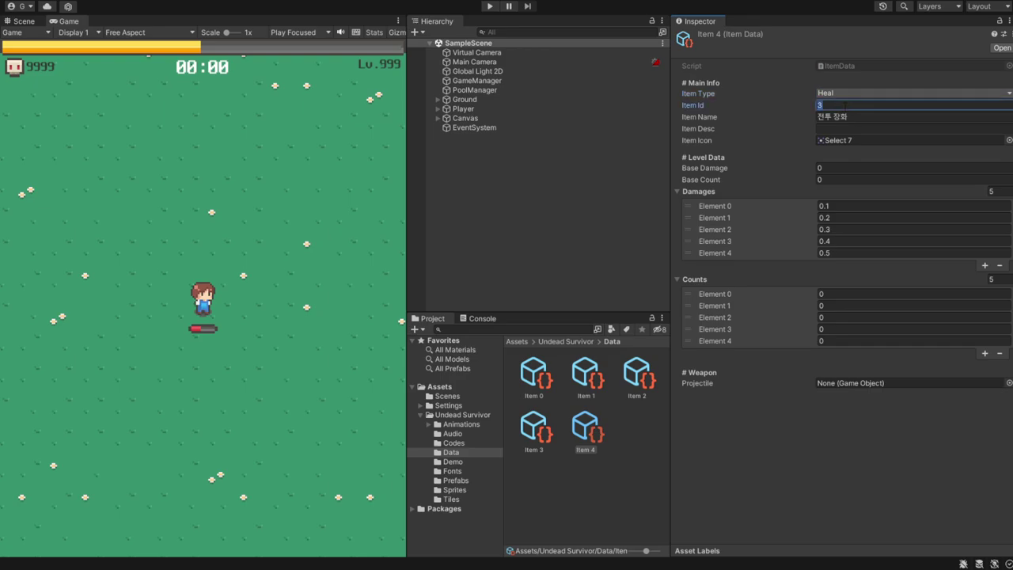
pyautogui.write('4')
pyautogui.click(854, 118)
pyautogui.write('ㅇ')
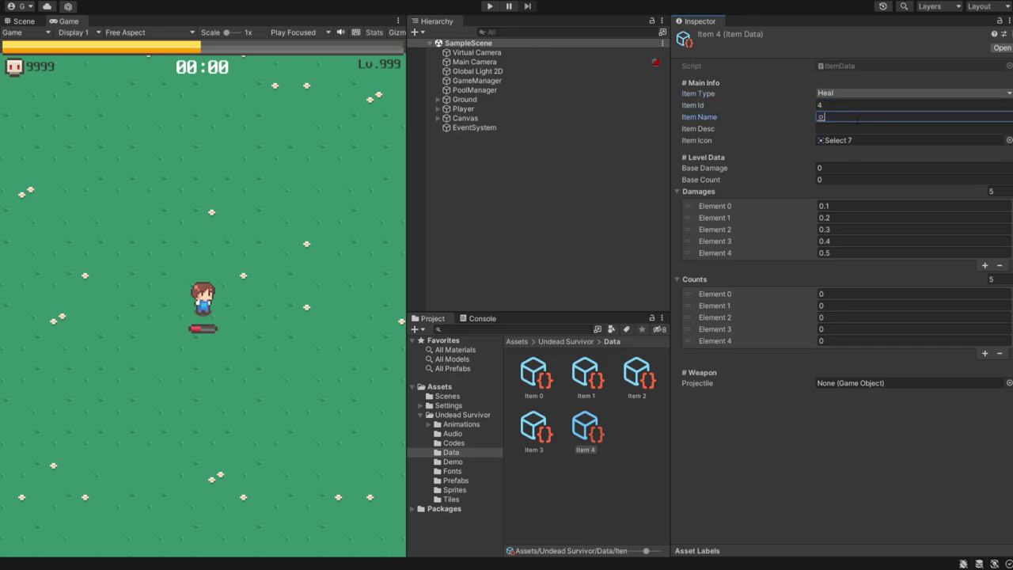
pyautogui.write('음료수')
# - Set Item 4's icon to the Select 8 sprite from Sprites
pyautogui.click(456, 489)
pyautogui.scroll(-3, 582, 455)
pyautogui.scroll(-2, 583, 456)
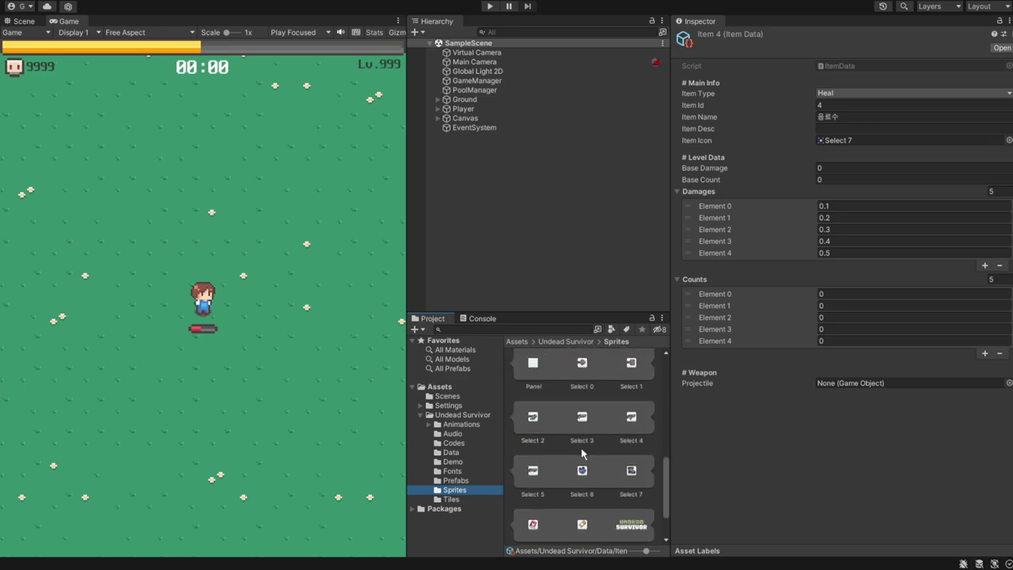
pyautogui.scroll(-1, 582, 455)
pyautogui.moveTo(533, 492); pyautogui.dragTo(861, 147)
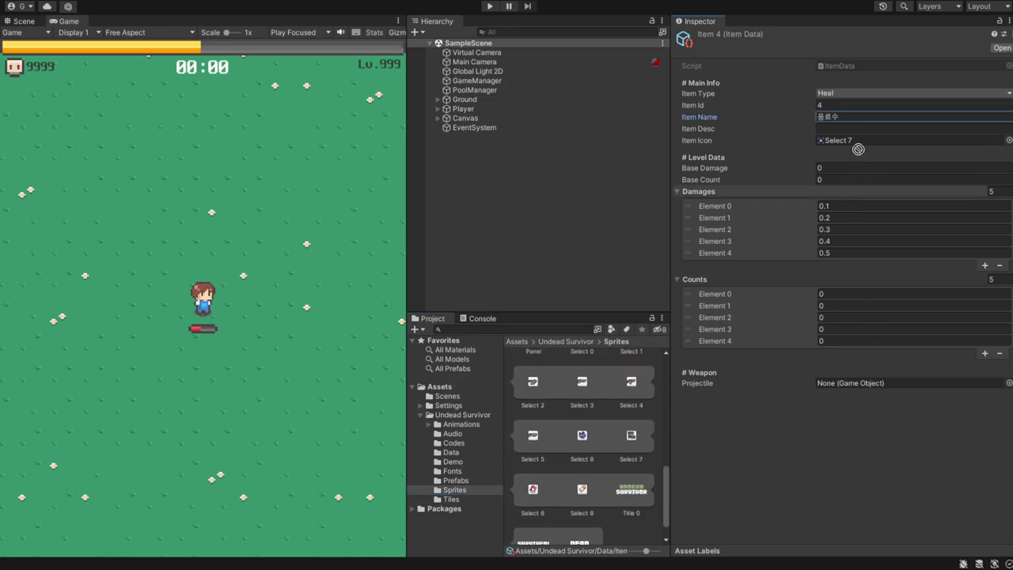
# - Set every Damages level of Item 4 to 0
pyautogui.click(843, 206)
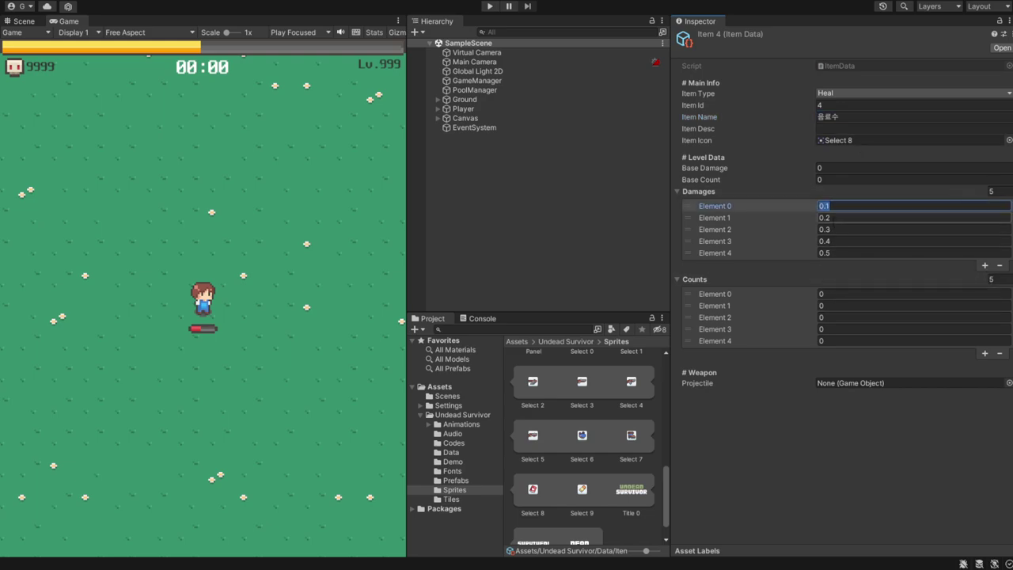
pyautogui.write('0')
pyautogui.click(834, 218)
pyautogui.click(834, 229)
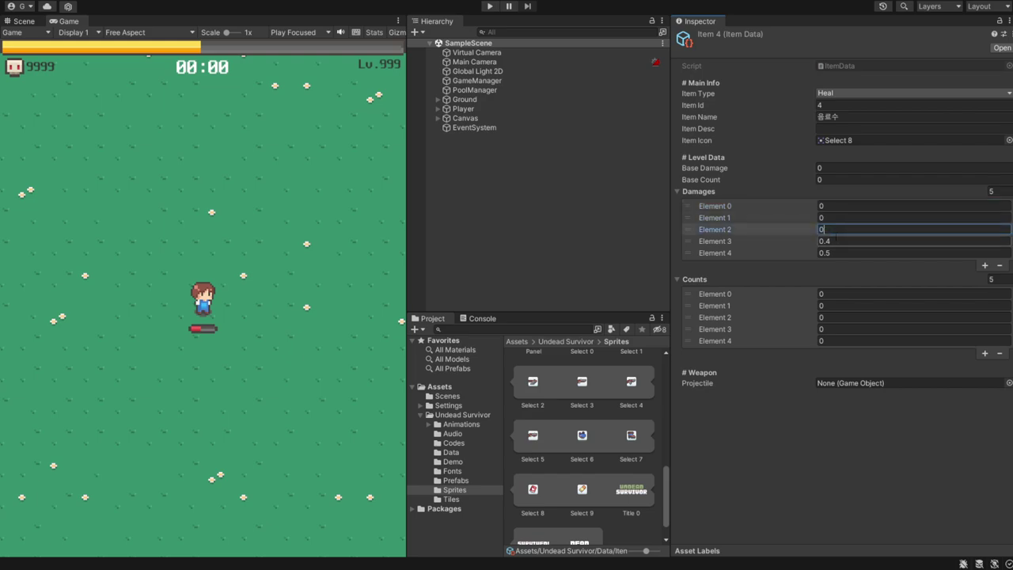
pyautogui.click(835, 242)
pyautogui.click(835, 254)
pyautogui.write('0')
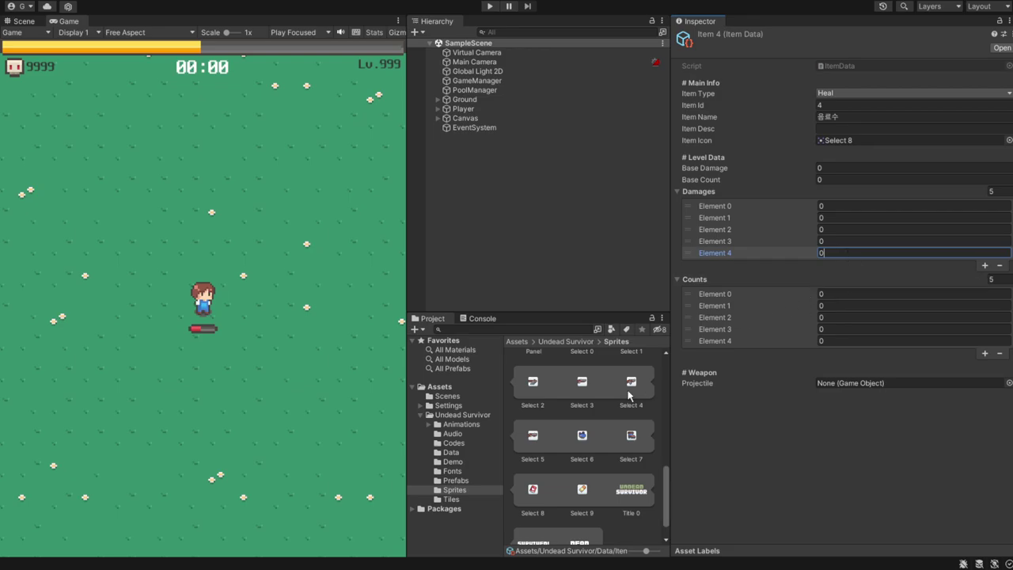
pyautogui.click(453, 453)
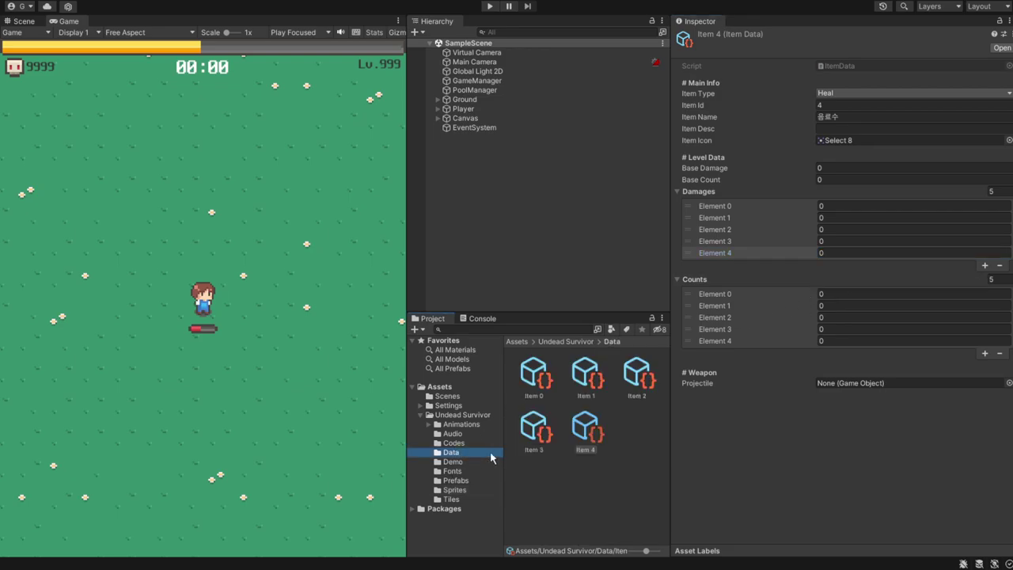
# - Review Items 0 through 4 in turn, ending with Item 0 selected
pyautogui.click(533, 377)
pyautogui.click(585, 377)
pyautogui.click(646, 378)
pyautogui.click(535, 427)
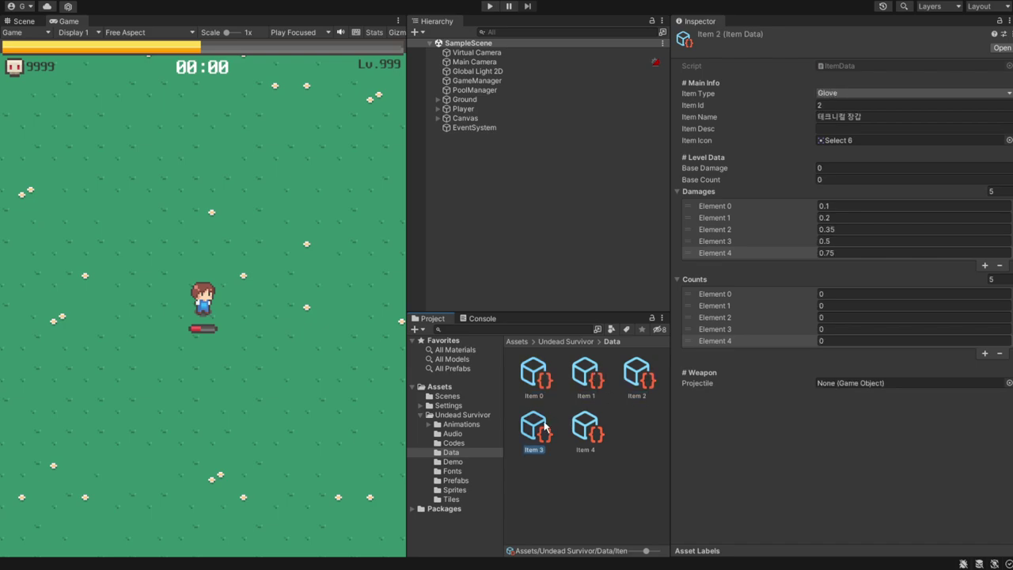
pyautogui.click(597, 432)
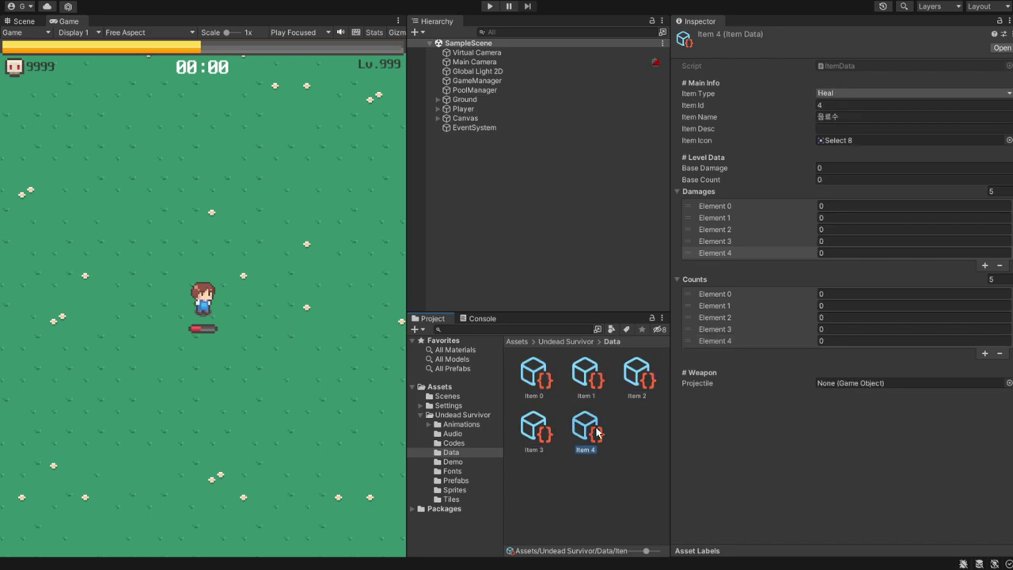
pyautogui.click(552, 385)
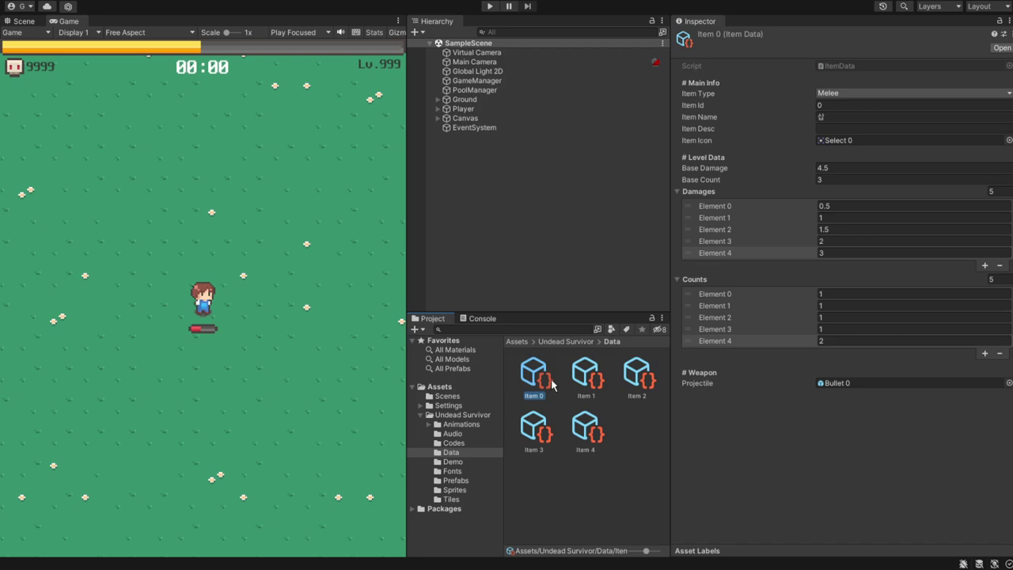
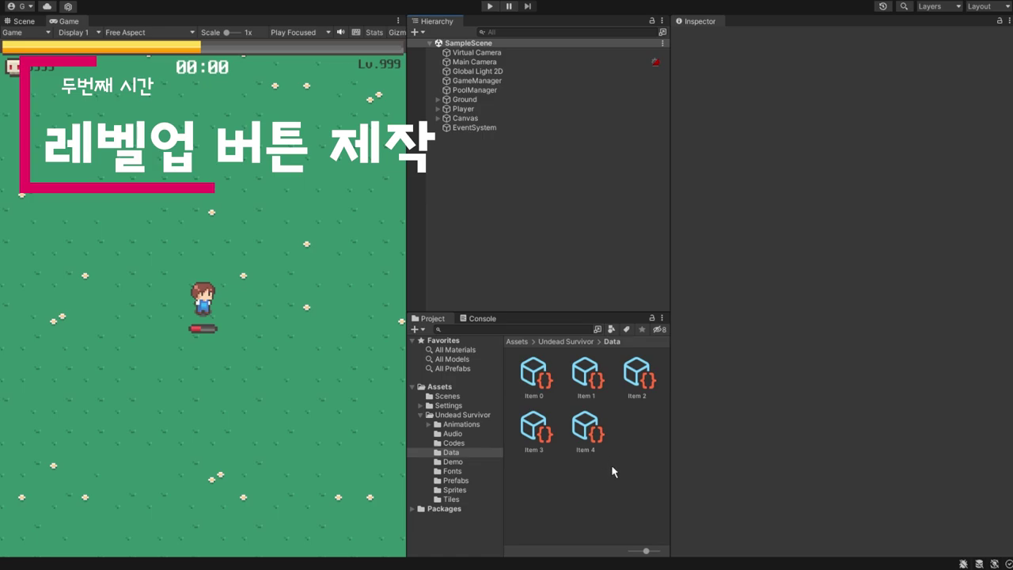
# - Create an empty child object under Canvas and name it LevelUp
pyautogui.click(465, 119)
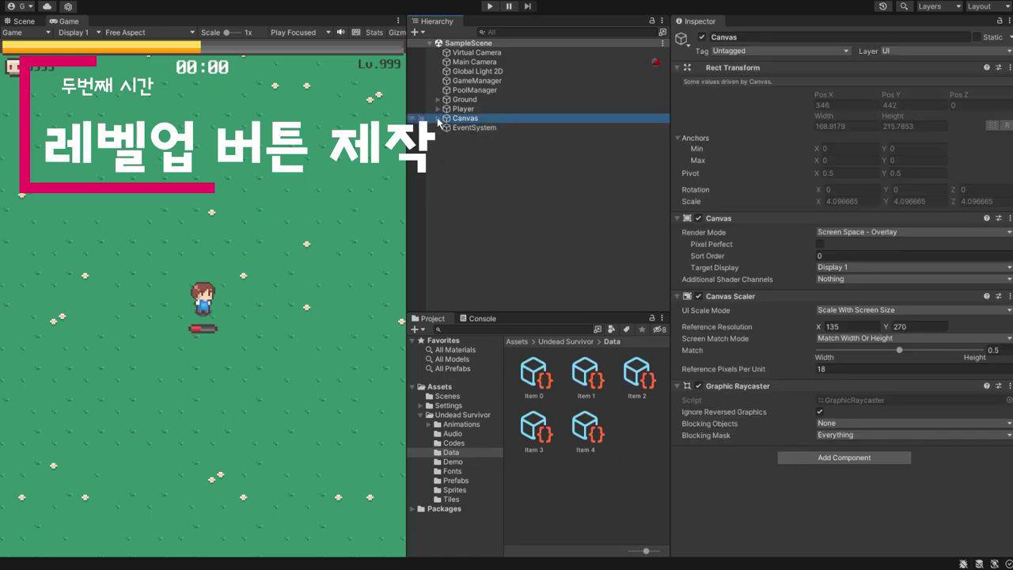
pyautogui.click(437, 118)
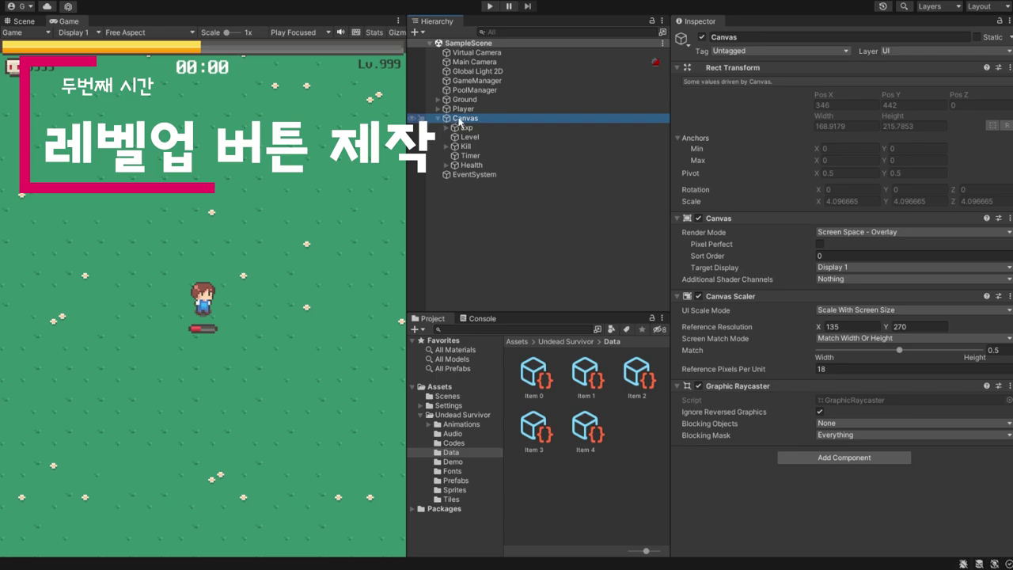
pyautogui.rightClick(459, 121)
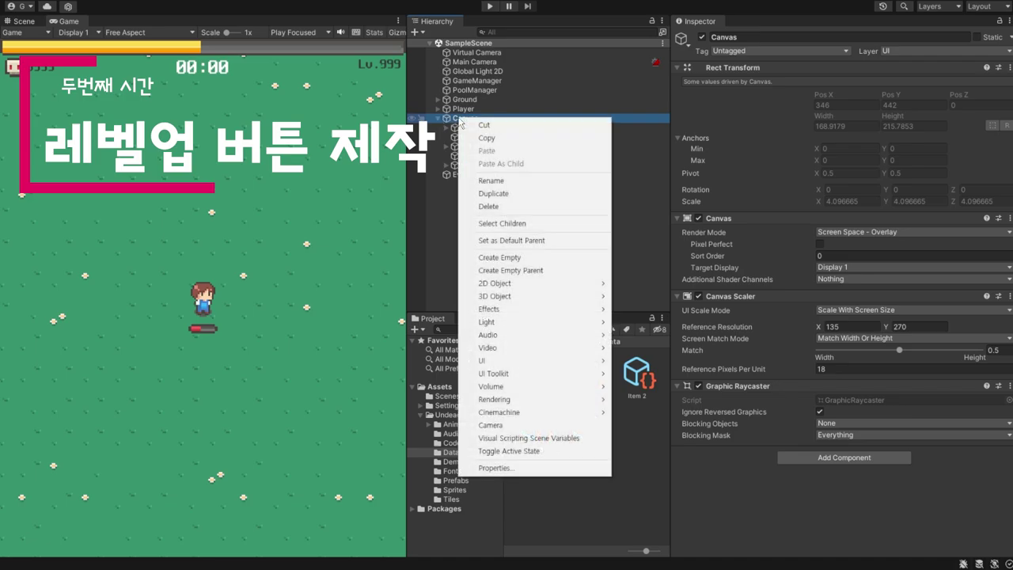
pyautogui.click(520, 258)
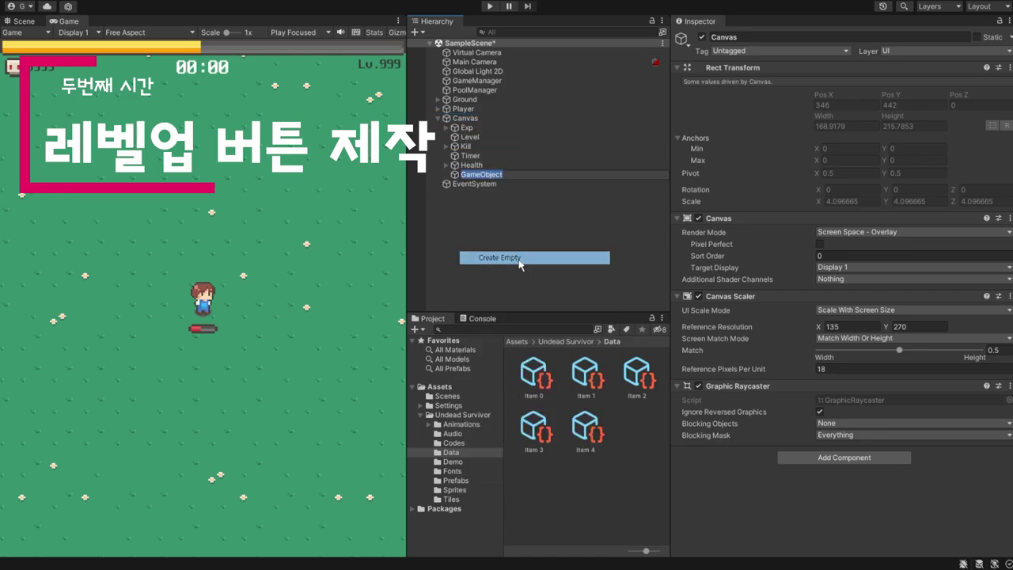
pyautogui.write('LevelUp')
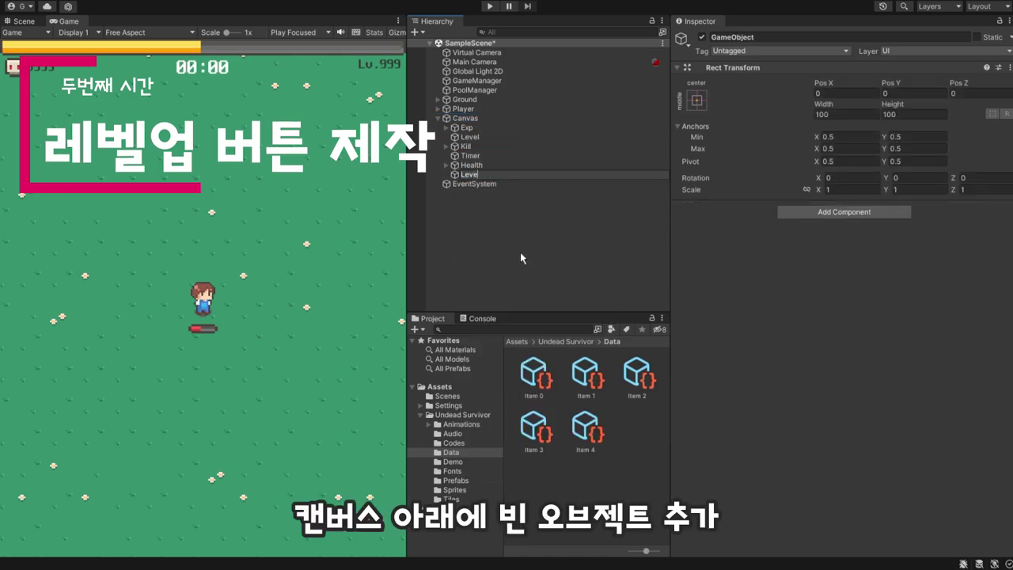
pyautogui.press('Return')
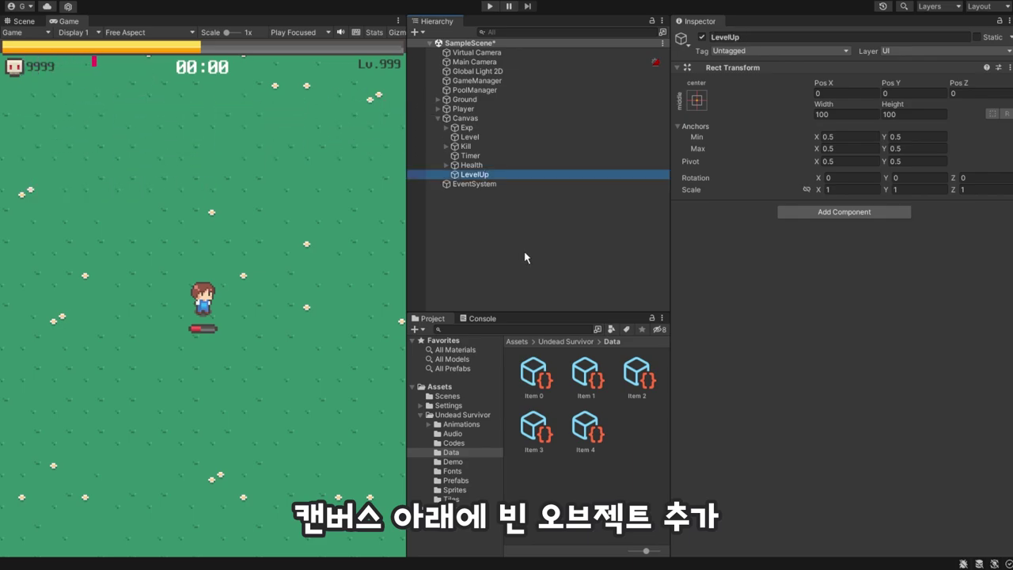
# - Size LevelUp to 22 by 150 and anchor and pivot it at the bottom-right corner
pyautogui.click(833, 115)
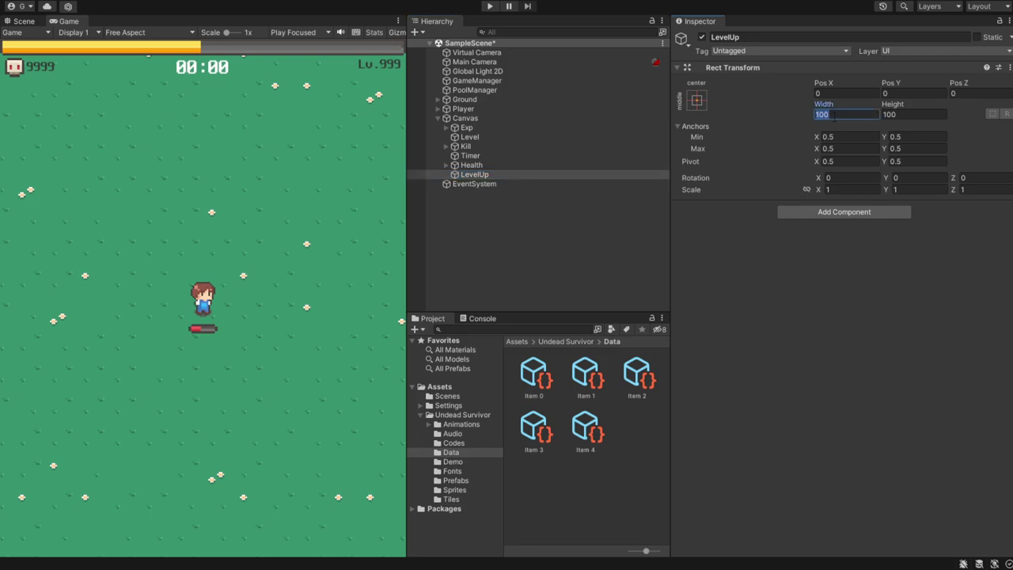
pyautogui.write('22')
pyautogui.press('Tab')
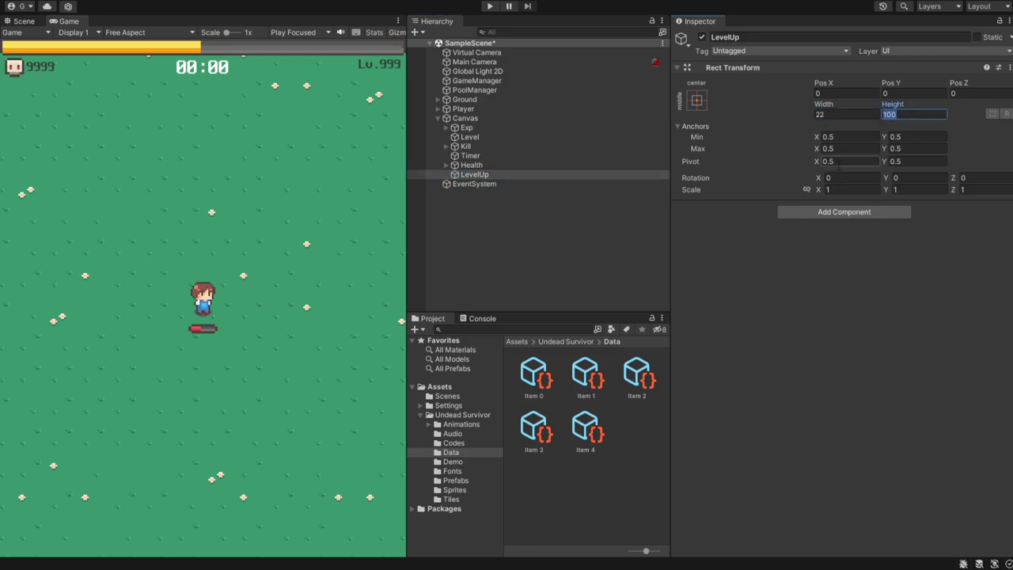
pyautogui.write('150')
pyautogui.click(697, 100)
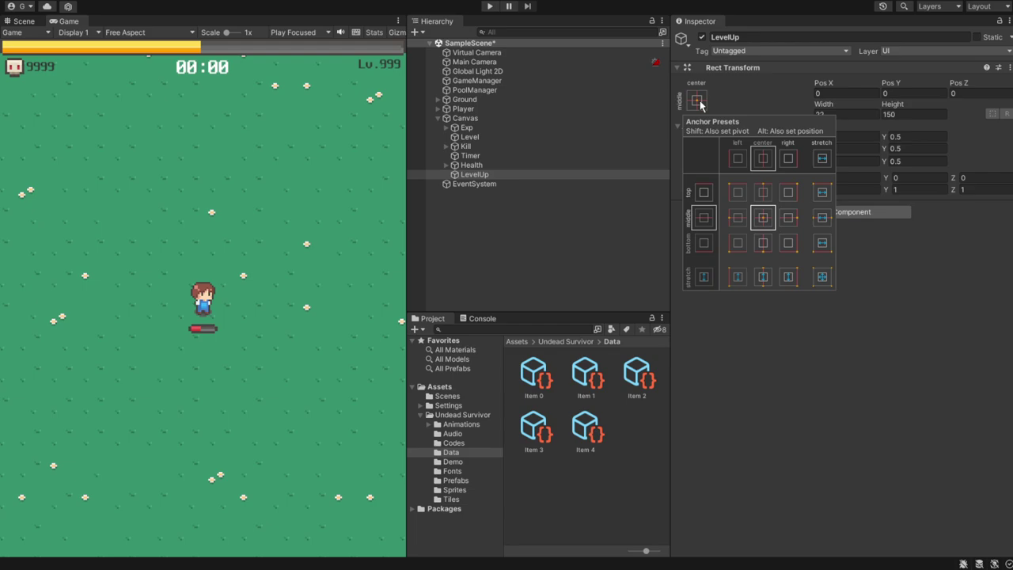
pyautogui.hotkey('shift', 'alt')
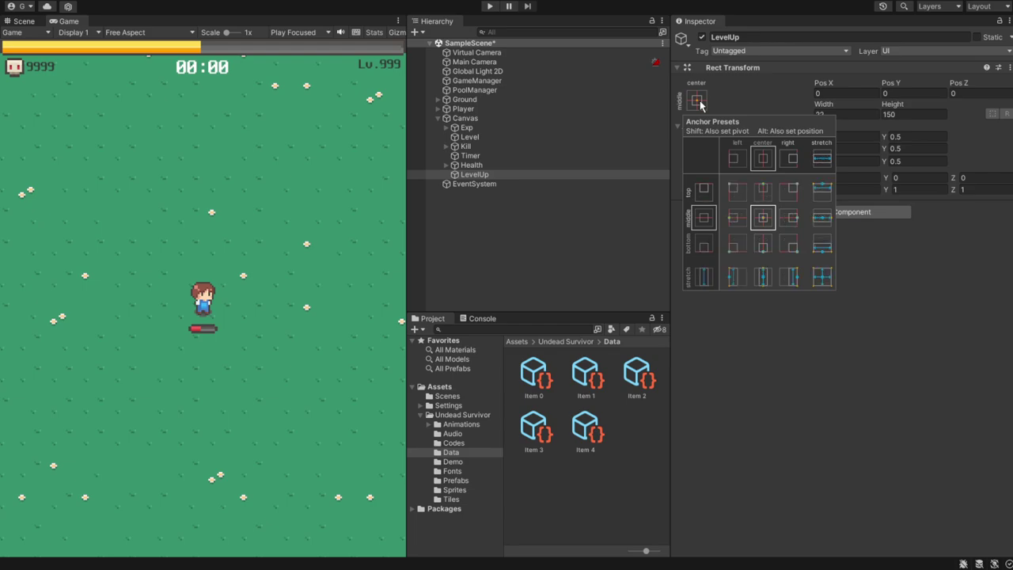
pyautogui.keyDown('alt'); pyautogui.keyDown('shift'); pyautogui.click(792, 248); pyautogui.keyUp('shift'); pyautogui.keyUp('alt')
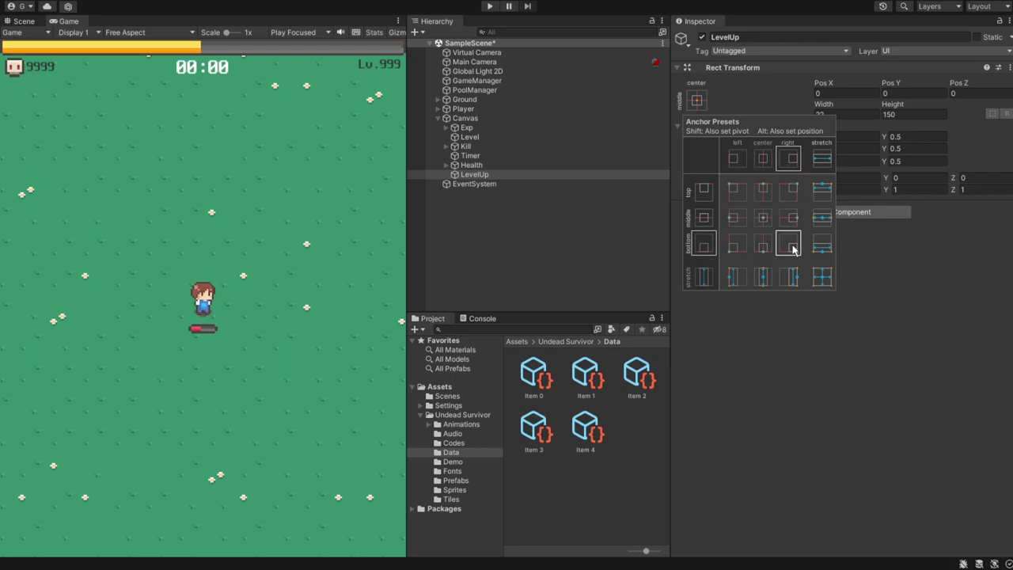
pyautogui.click(486, 177)
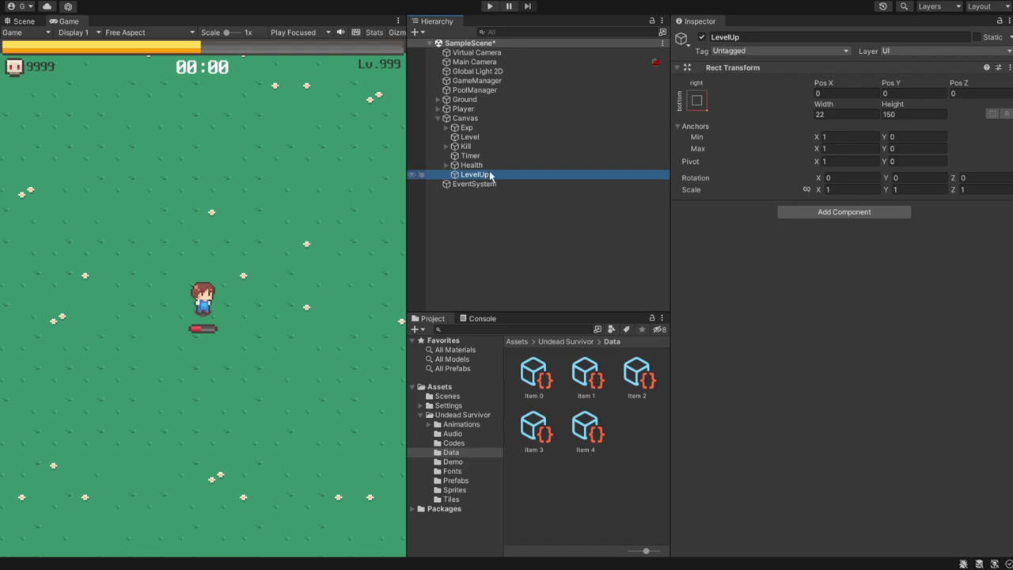
# - Add a legacy Button under LevelUp named Item 0, 22 wide
pyautogui.rightClick(490, 175)
pyautogui.moveTo(553, 421)
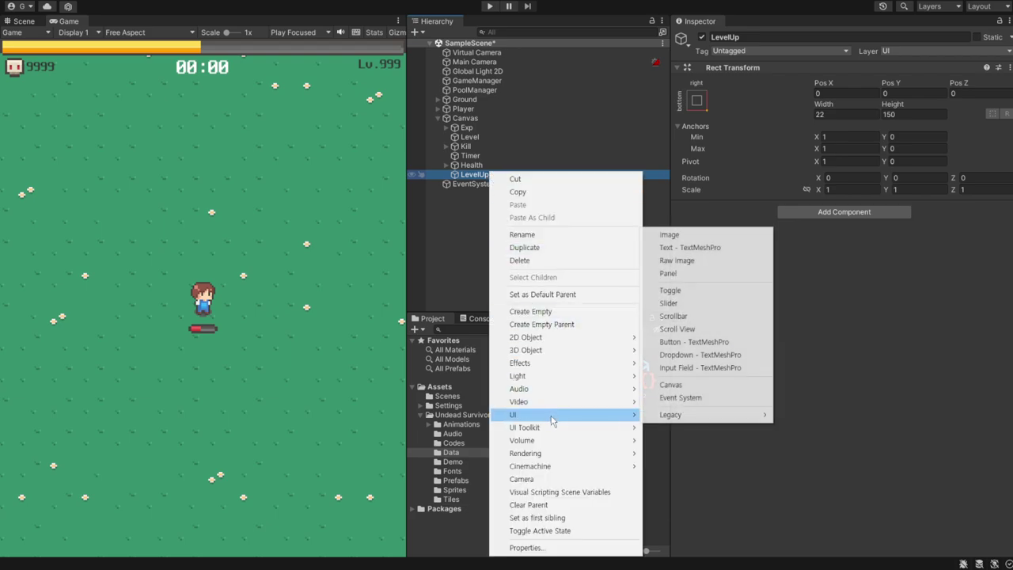
pyautogui.moveTo(673, 416)
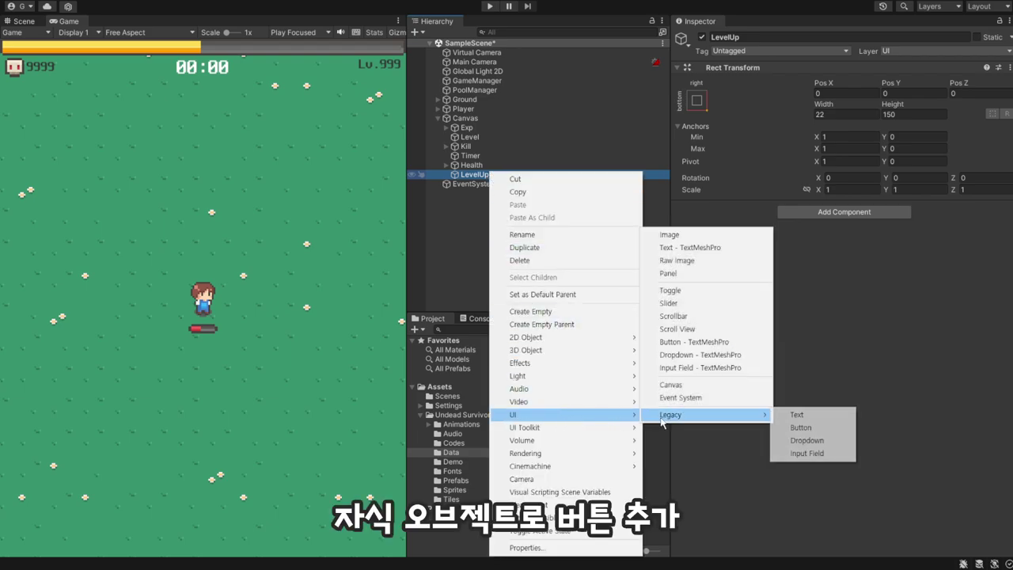
pyautogui.click(808, 429)
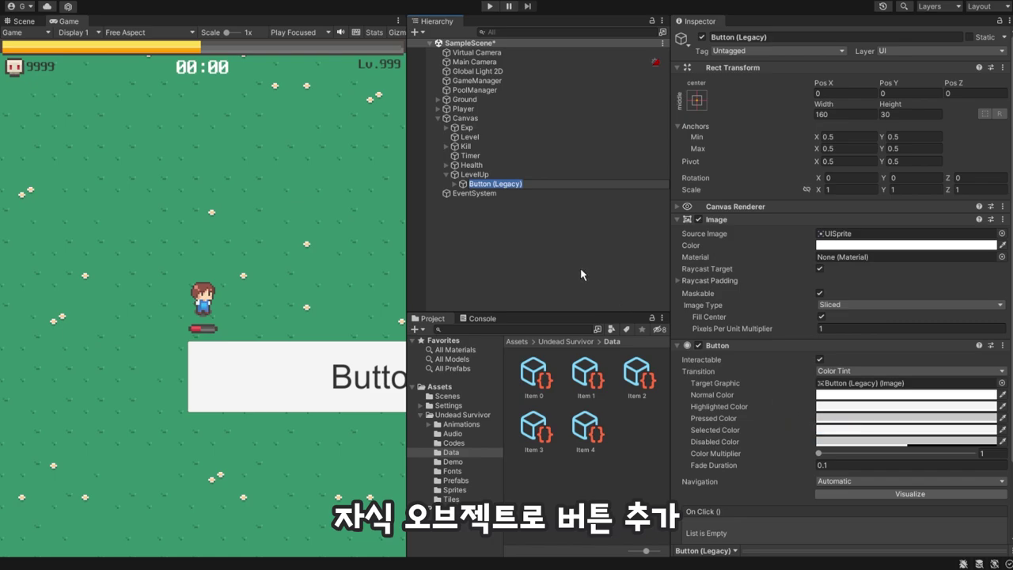
pyautogui.write('Item 0')
pyautogui.press('Return')
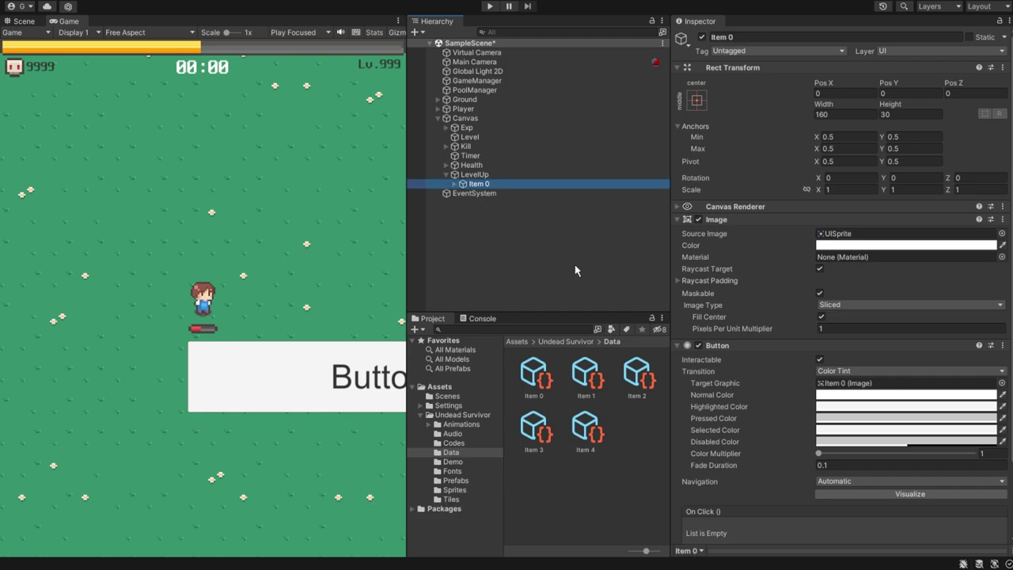
pyautogui.click(844, 114)
pyautogui.write('22')
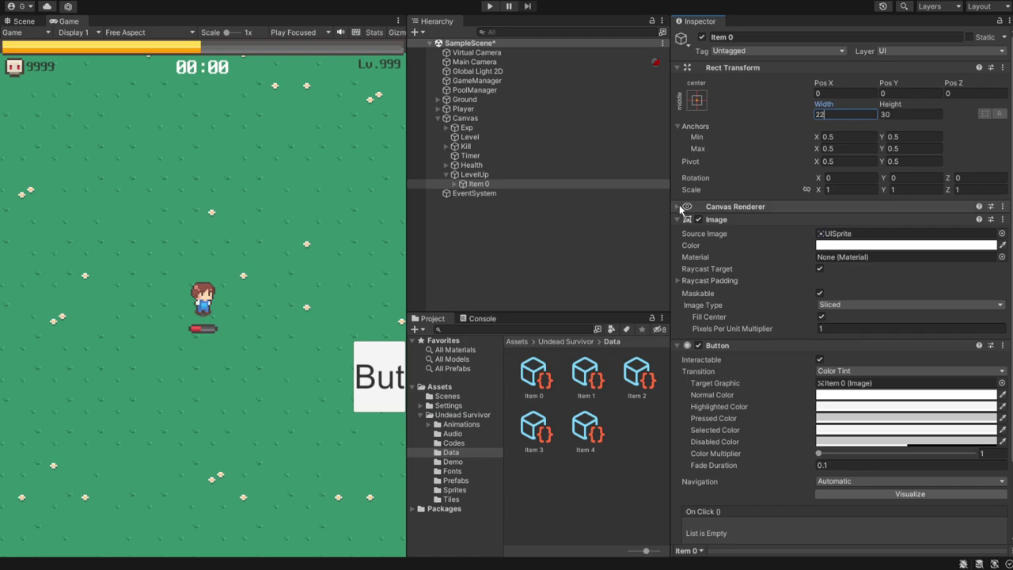
# - Set Item 0's Source Image to the Panel sprite and select its text child
pyautogui.click(714, 234)
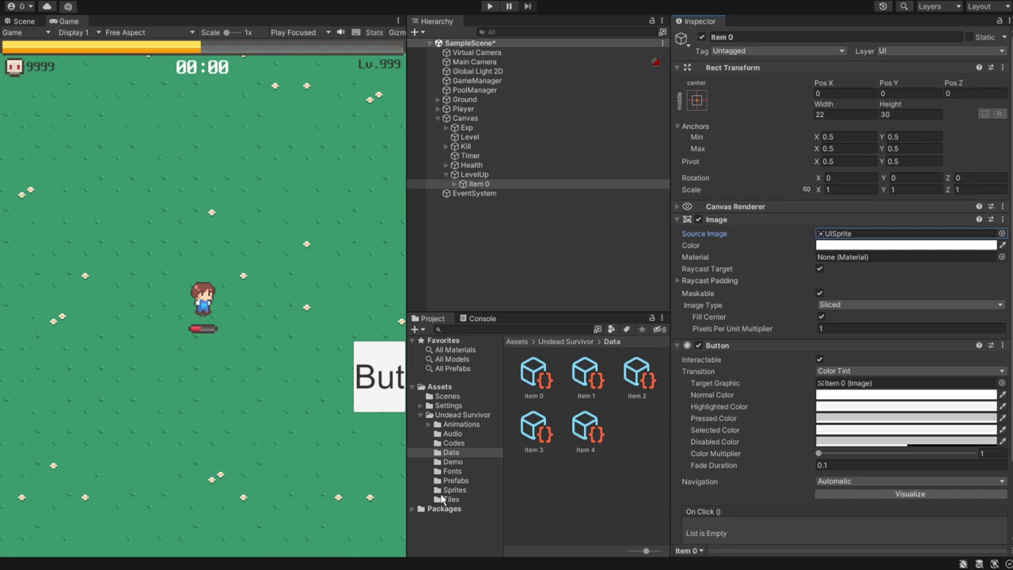
pyautogui.click(1000, 236)
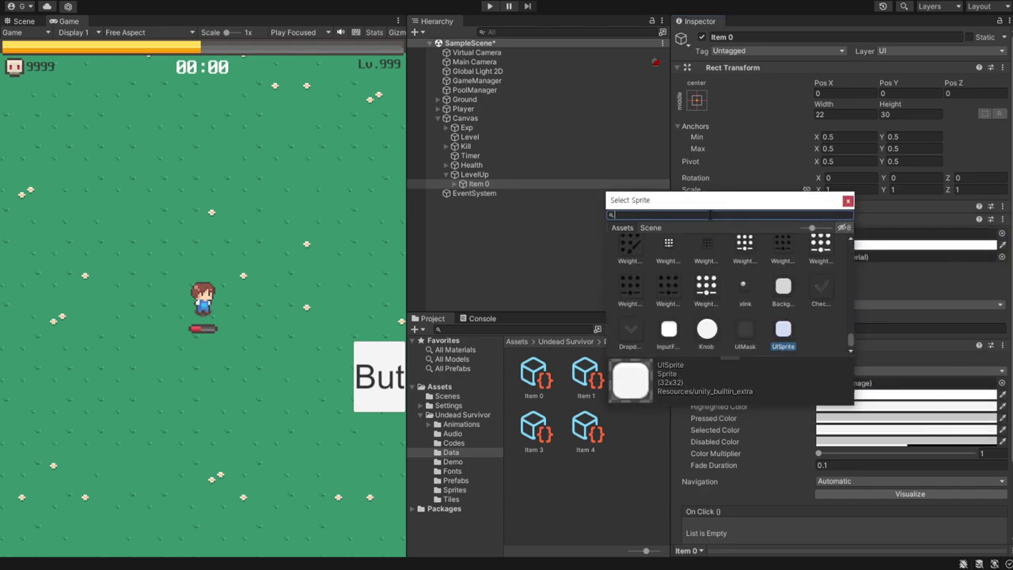
pyautogui.write('panel')
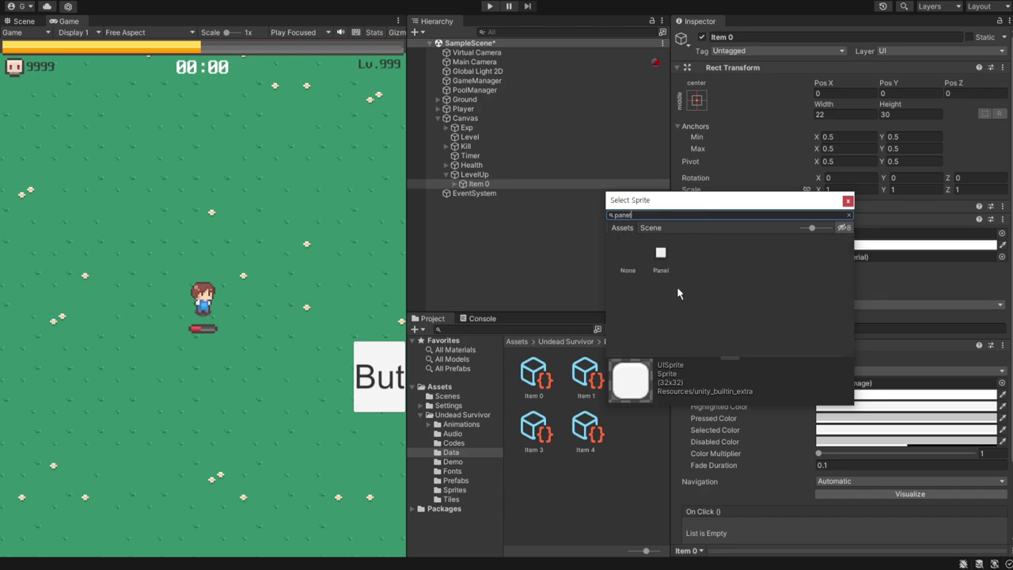
pyautogui.click(661, 253)
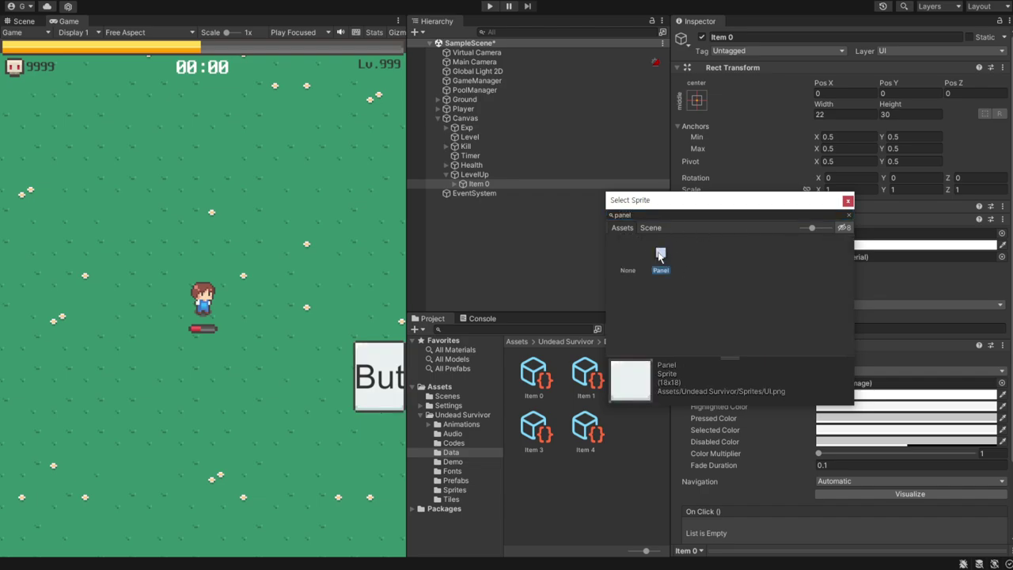
pyautogui.doubleClick(660, 255)
pyautogui.click(456, 184)
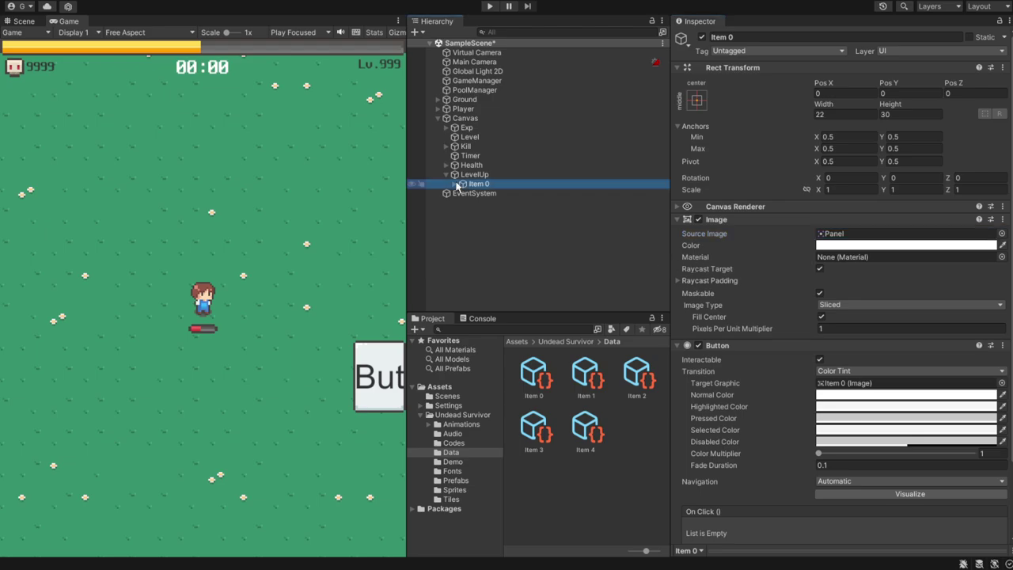
pyautogui.click(493, 193)
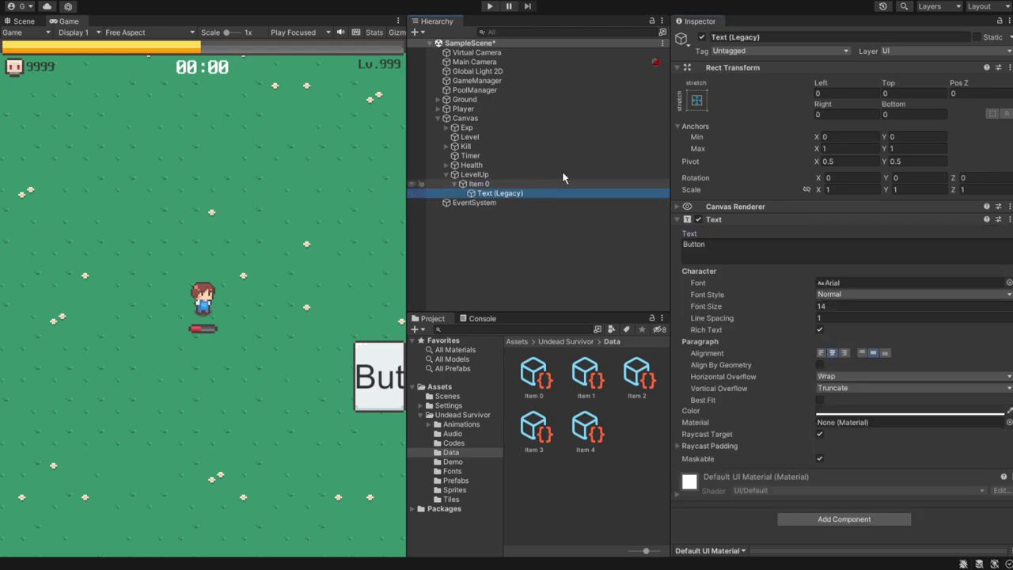
# - Rename the button's text child to Text Level
pyautogui.click(731, 37)
pyautogui.moveTo(730, 37); pyautogui.dragTo(768, 41)
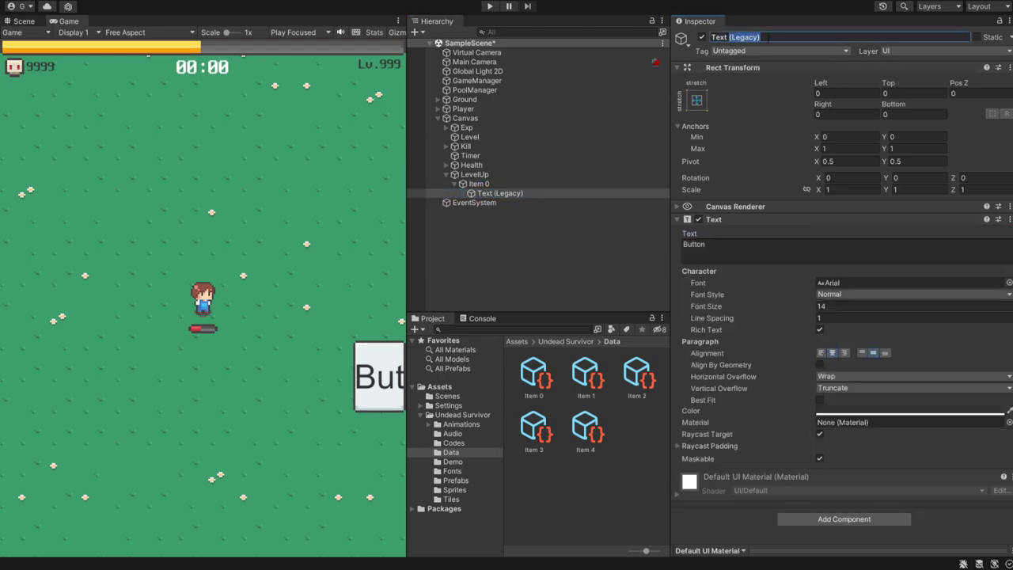
pyautogui.write('Level')
pyautogui.press('Return')
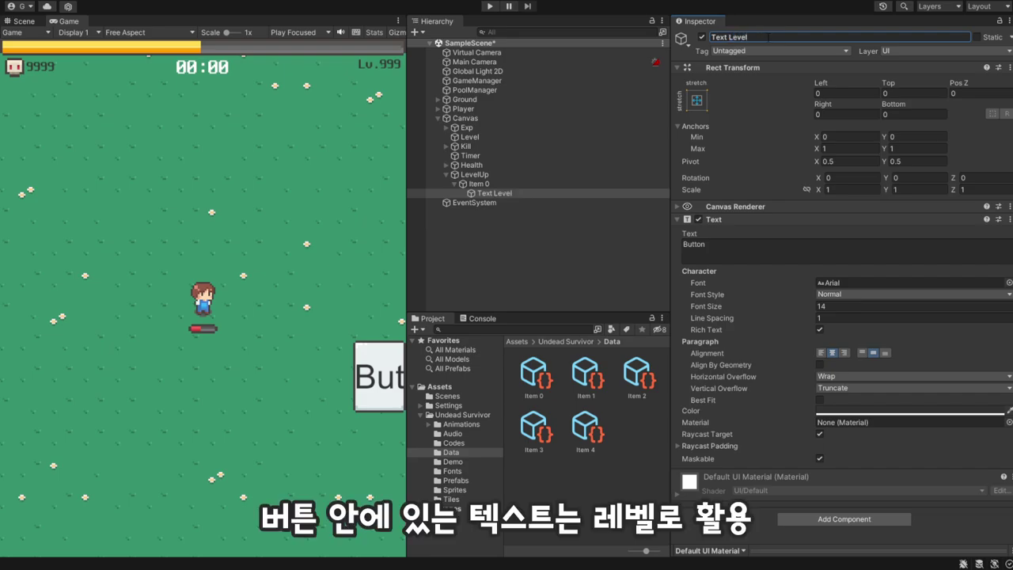
# - Anchor Text Level to the button centre with X 0, width 0 and height 0
pyautogui.click(694, 99)
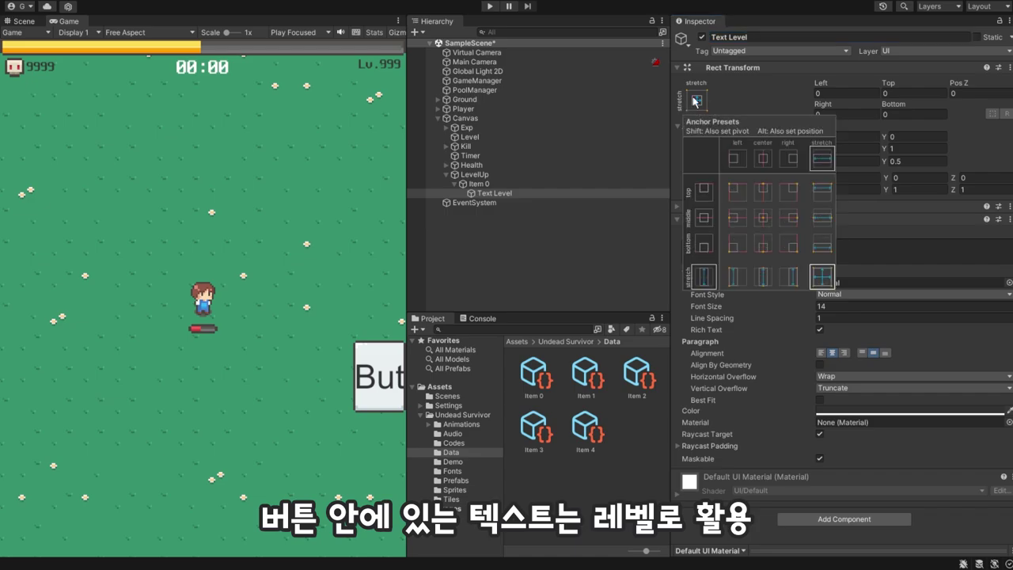
pyautogui.hotkey('shift', 'alt')
pyautogui.keyDown('alt'); pyautogui.keyDown('shift'); pyautogui.click(764, 223); pyautogui.keyUp('shift'); pyautogui.keyUp('alt')
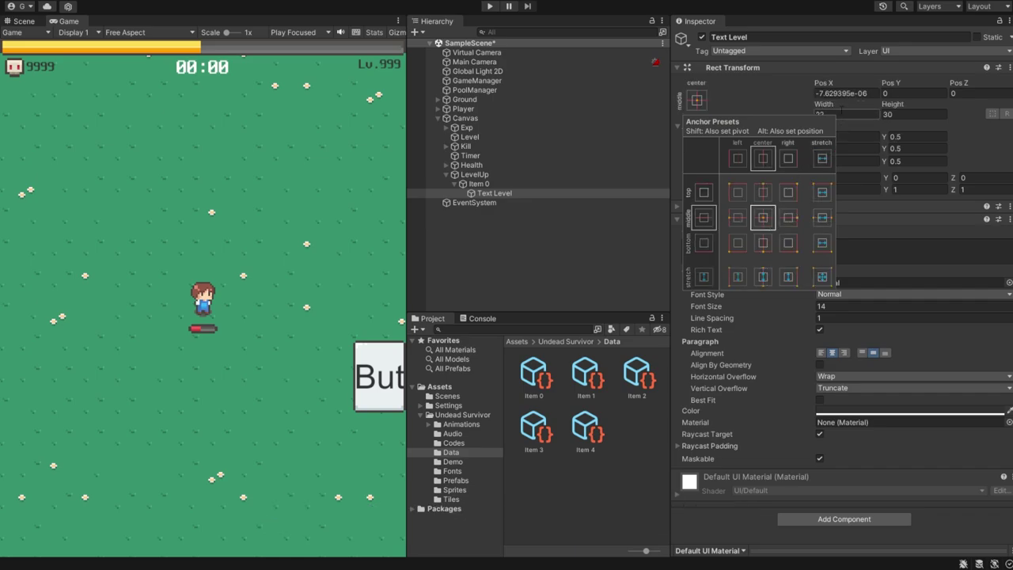
pyautogui.click(843, 93)
pyautogui.write('0')
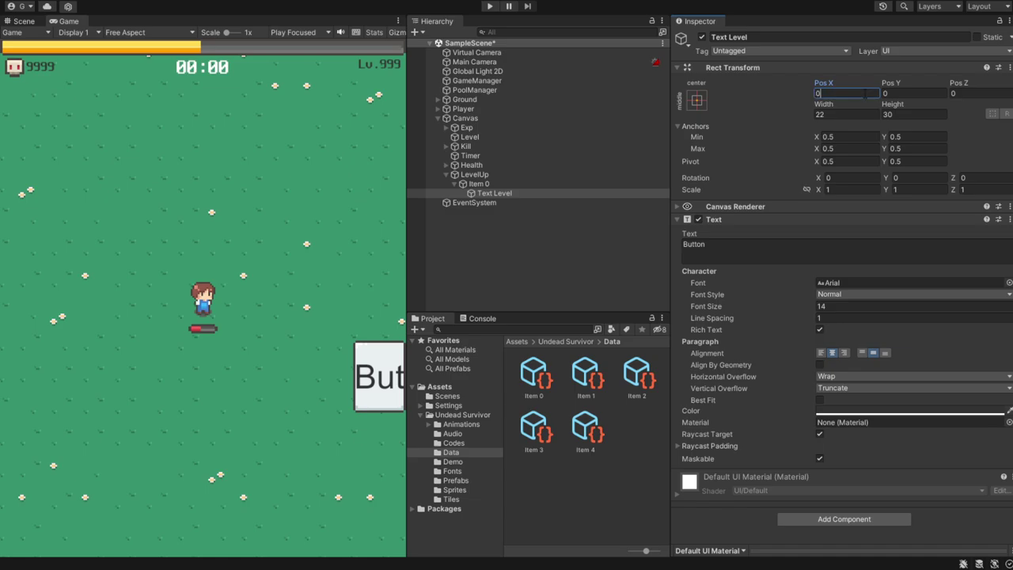
pyautogui.click(841, 113)
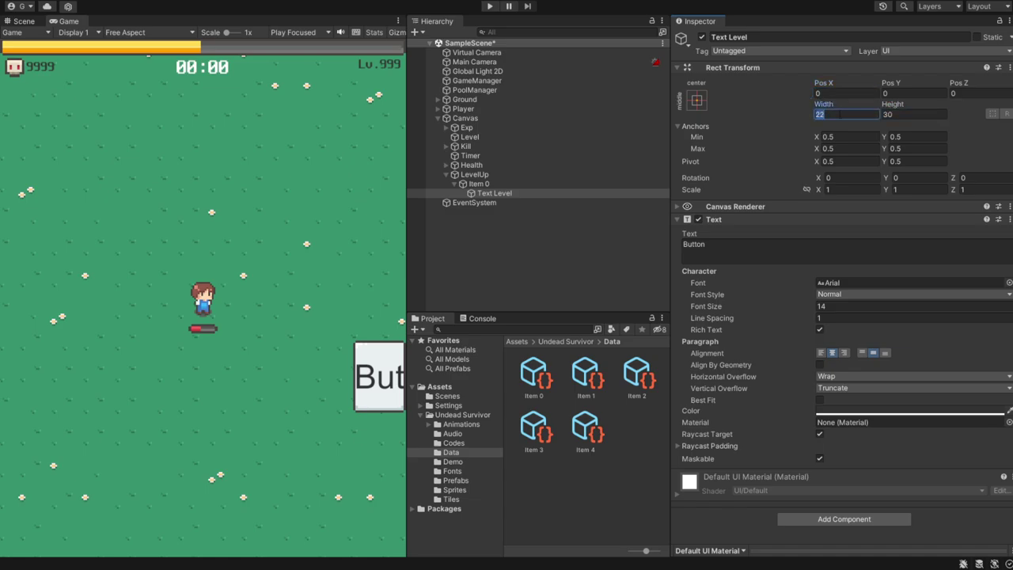
pyautogui.write('0')
pyautogui.click(894, 114)
pyautogui.write('0')
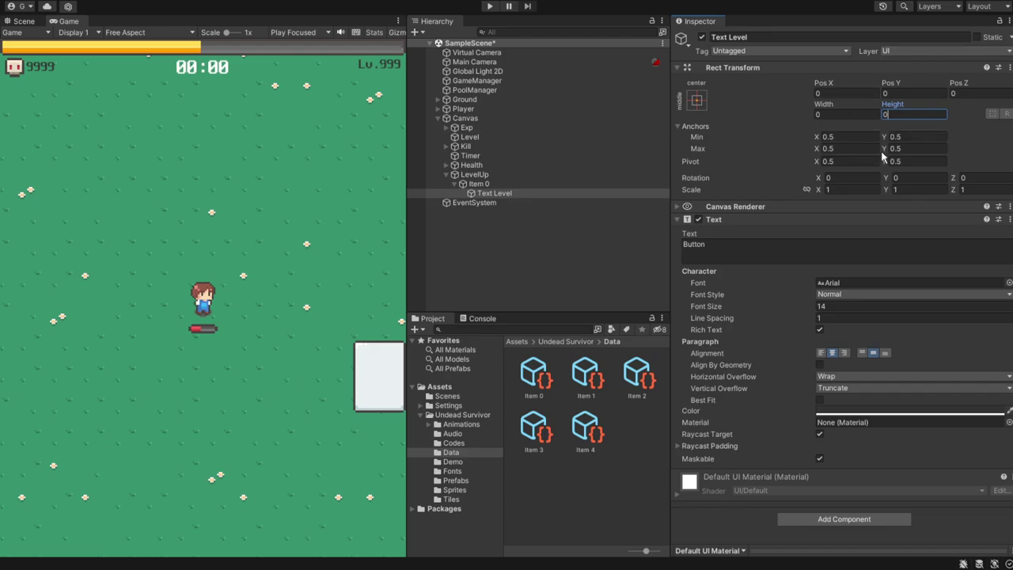
pyautogui.click(693, 348)
# - Set both Horizontal and Vertical Overflow of the text to Overflow
pyautogui.click(733, 377)
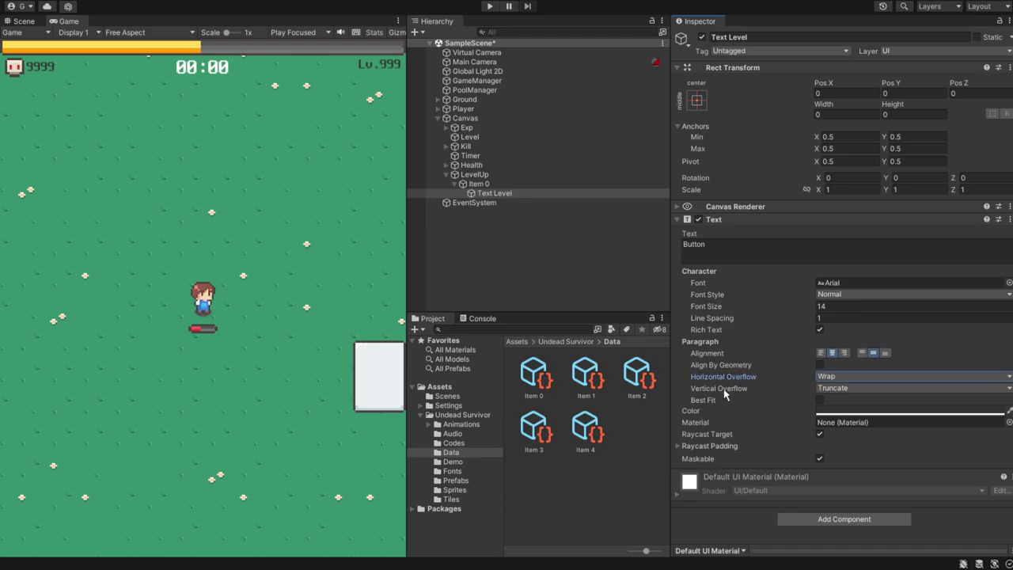
pyautogui.click(720, 389)
pyautogui.click(842, 377)
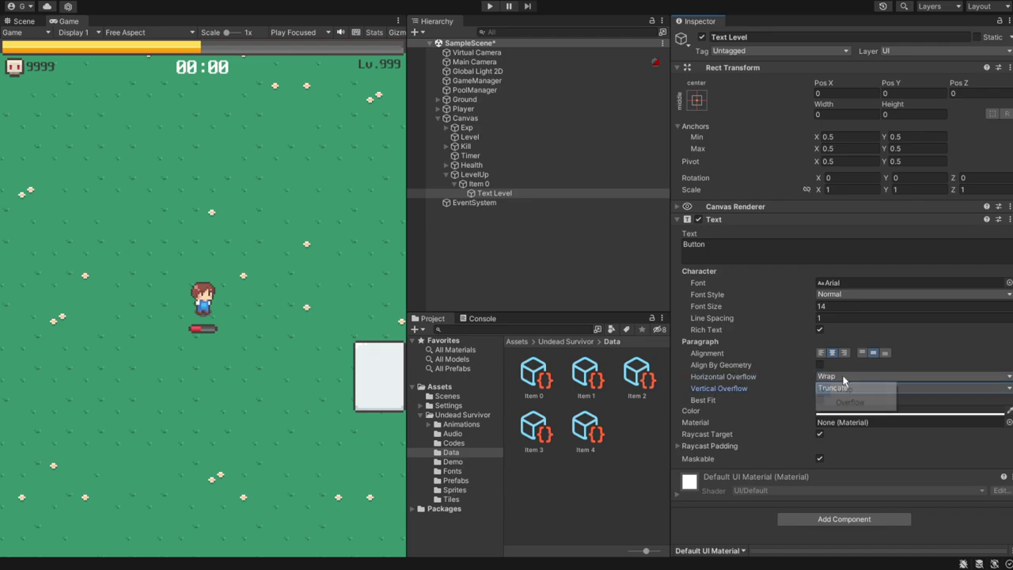
pyautogui.click(845, 401)
pyautogui.click(842, 387)
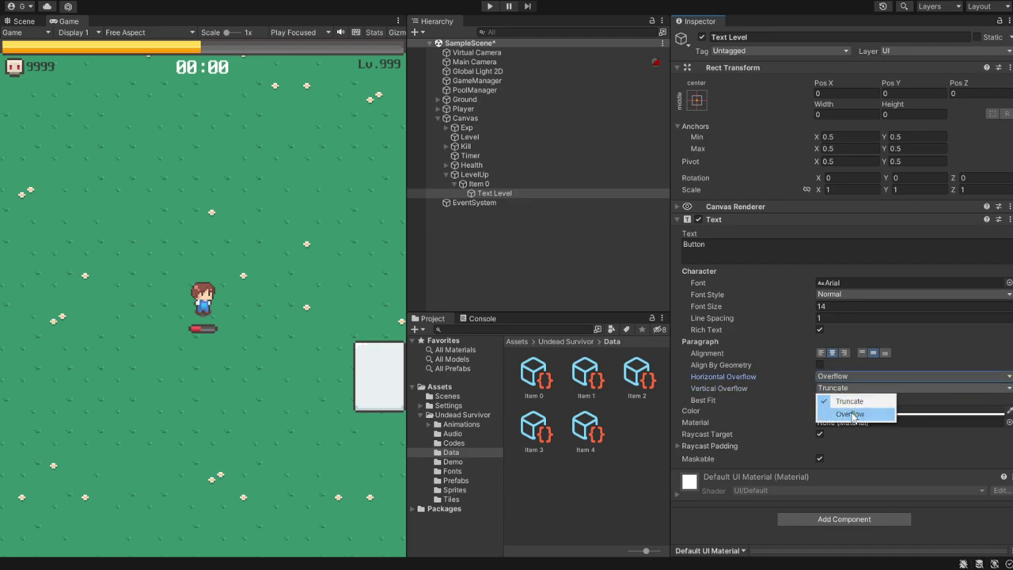
pyautogui.click(843, 412)
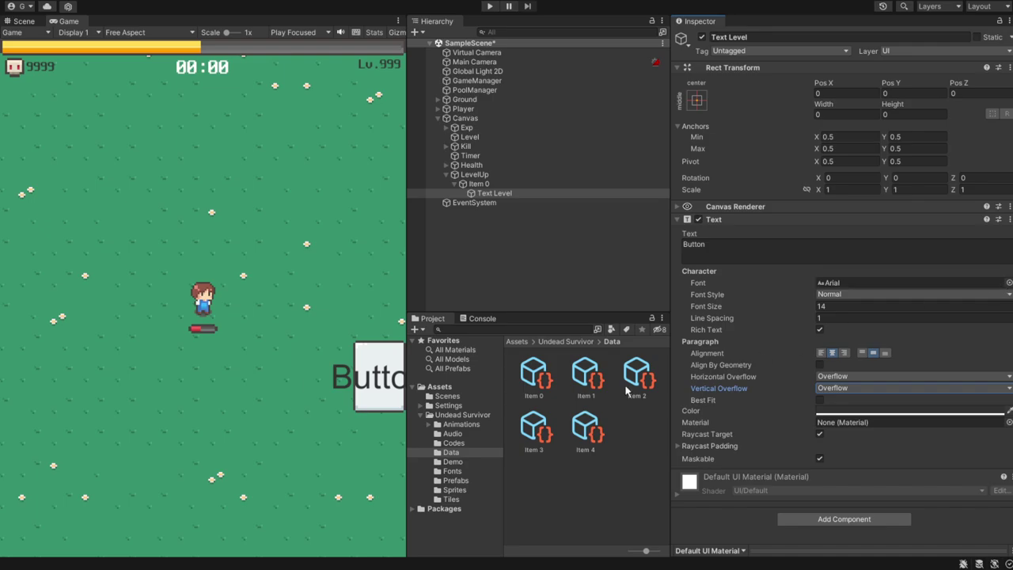
# - Give the level label the neodgm font at size 5 and the text Lv.00
pyautogui.click(451, 471)
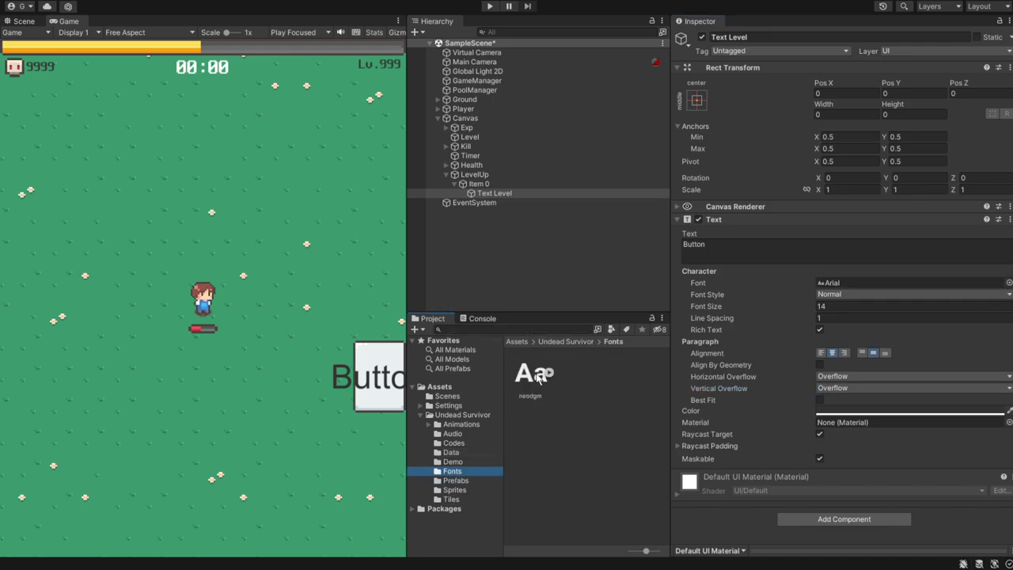
pyautogui.moveTo(538, 376); pyautogui.dragTo(822, 288)
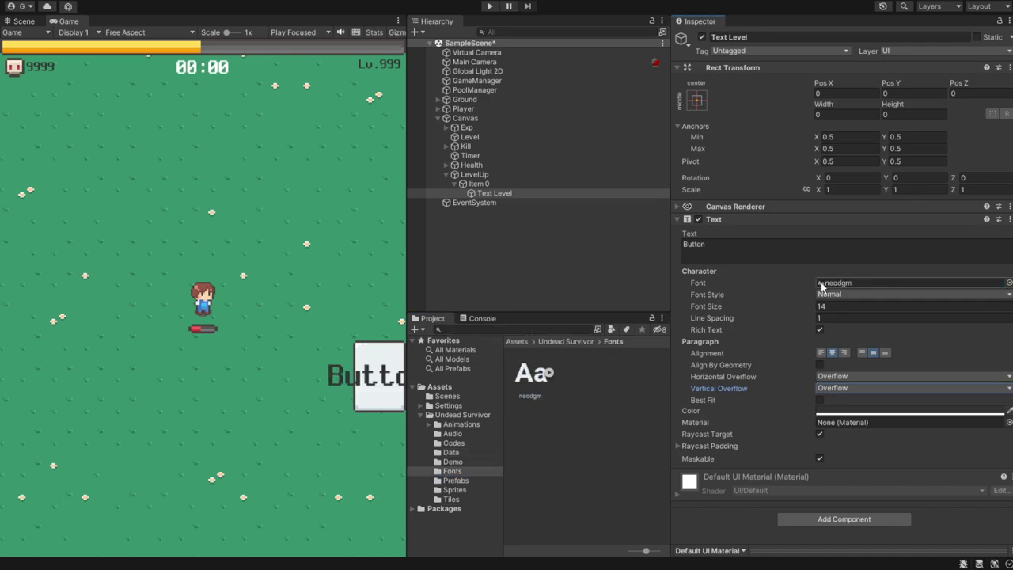
pyautogui.click(823, 306)
pyautogui.click(821, 305)
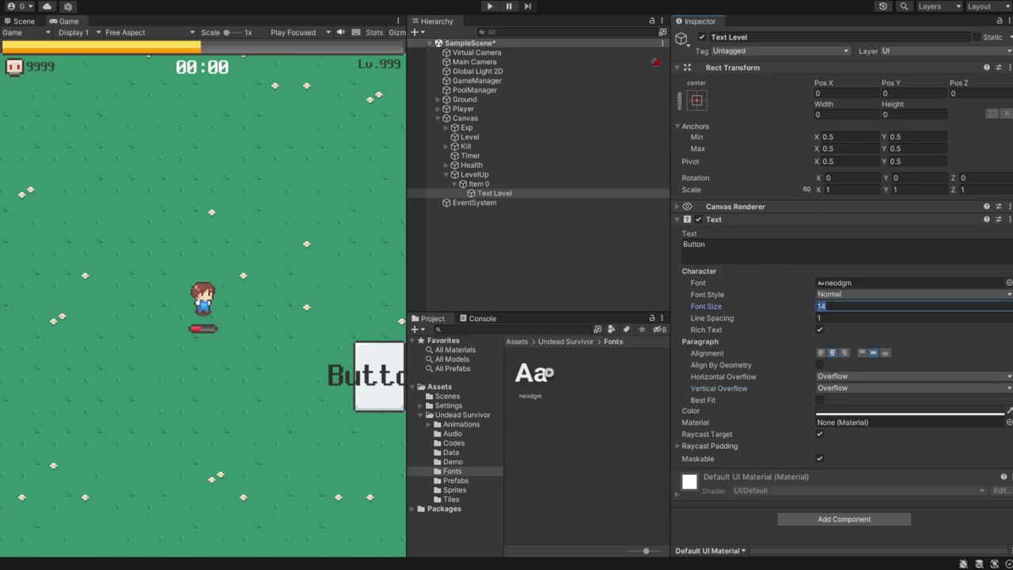
pyautogui.write('5')
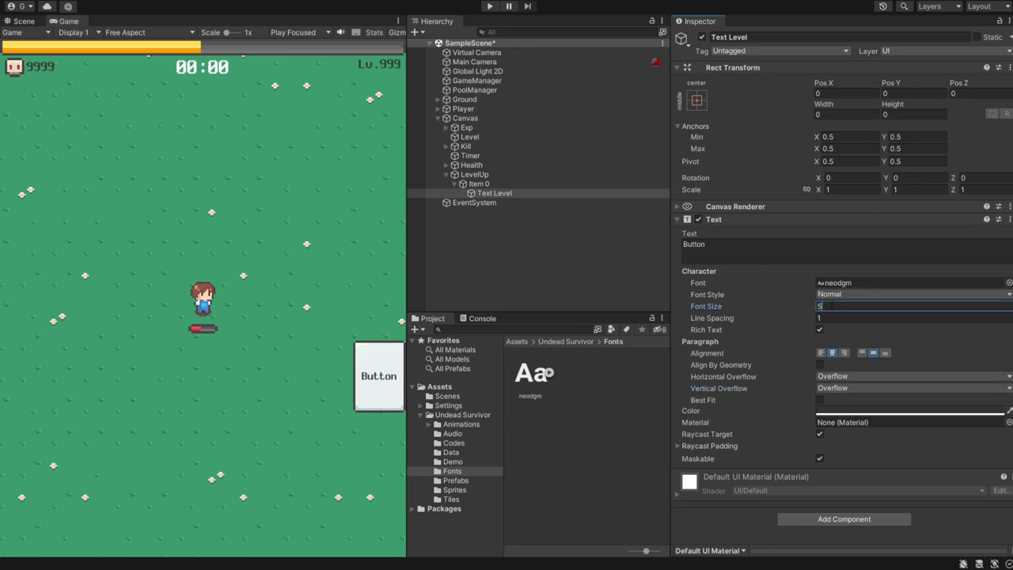
pyautogui.click(761, 247)
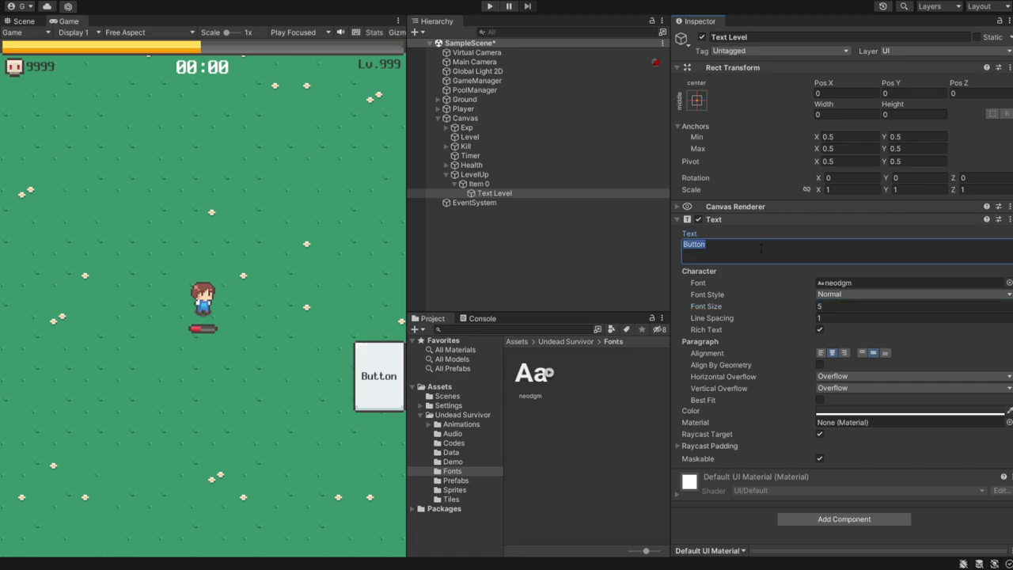
pyautogui.write('Lv.')
pyautogui.write('00')
# - Move the level label down to Pos Y -9
pyautogui.moveTo(879, 82)
pyautogui.mouseDown()
pyautogui.moveTo(805, 84)
pyautogui.moveTo(854, 81)
pyautogui.mouseUp()
pyautogui.click(889, 94)
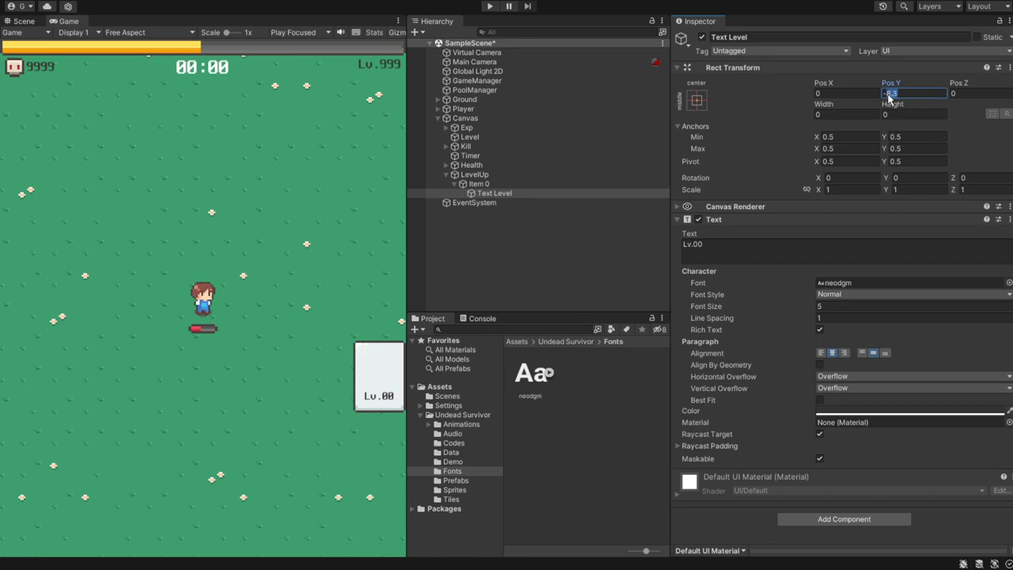
pyautogui.write('-9')
pyautogui.click(491, 194)
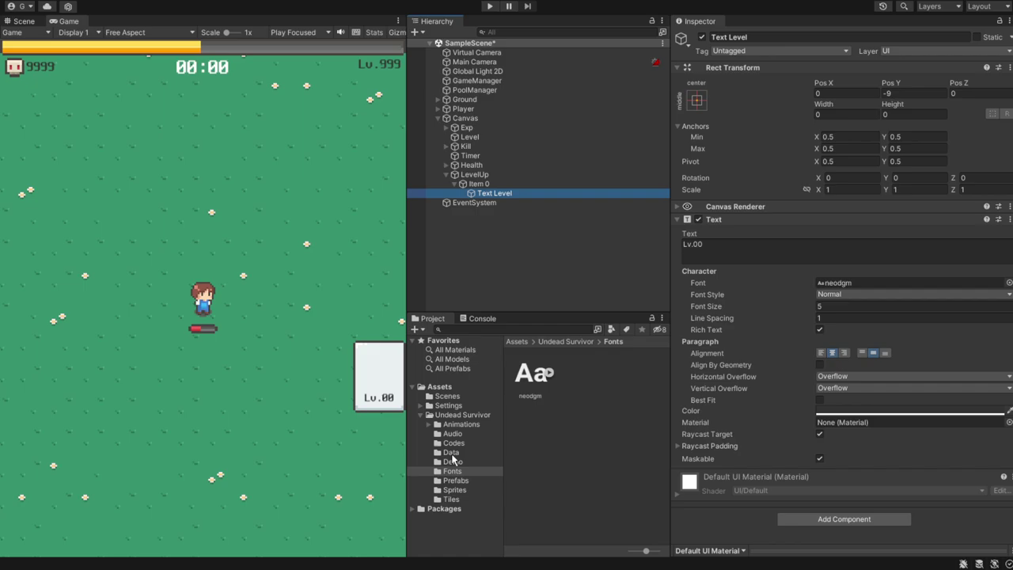
# - Add an Image under Item 0 using the Select 0 sprite at its native 18×18 size
pyautogui.click(480, 184)
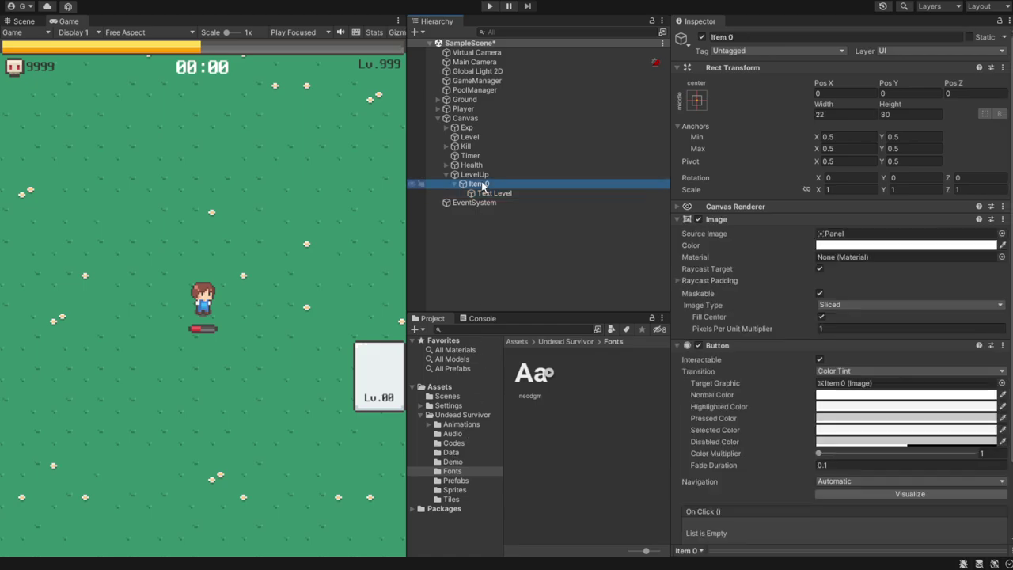
pyautogui.rightClick(481, 184)
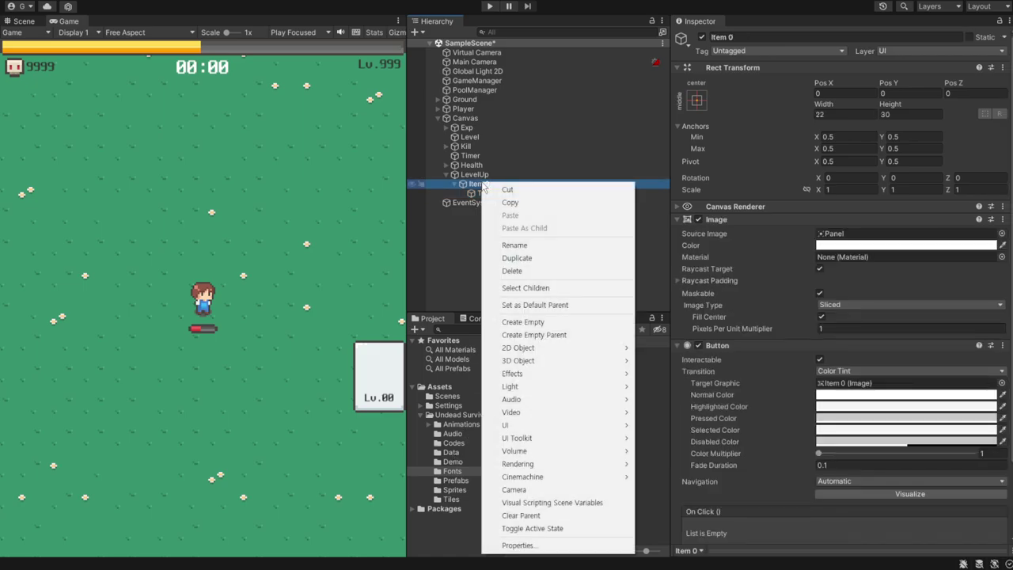
pyautogui.moveTo(573, 427)
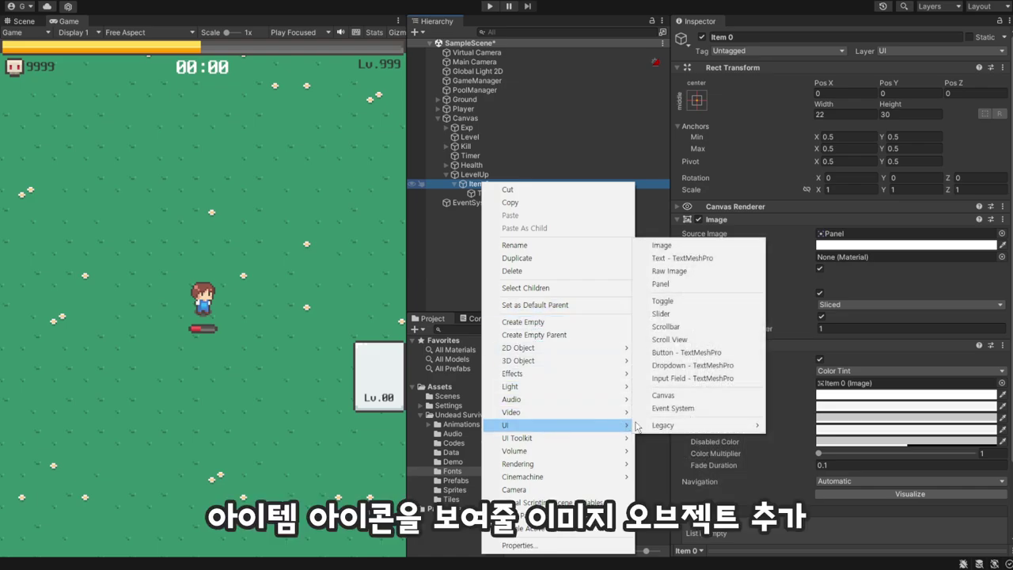
pyautogui.click(661, 245)
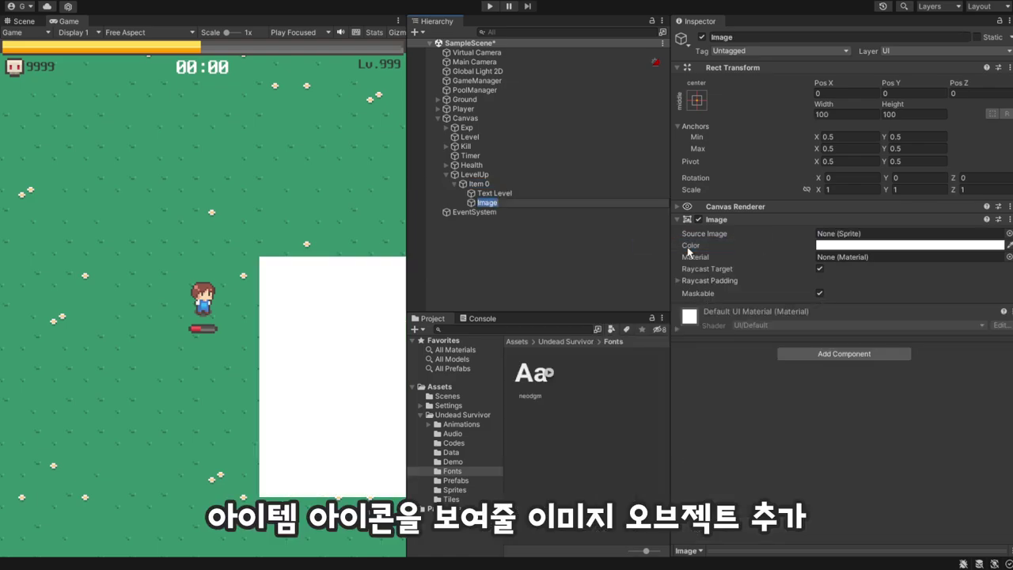
pyautogui.click(462, 490)
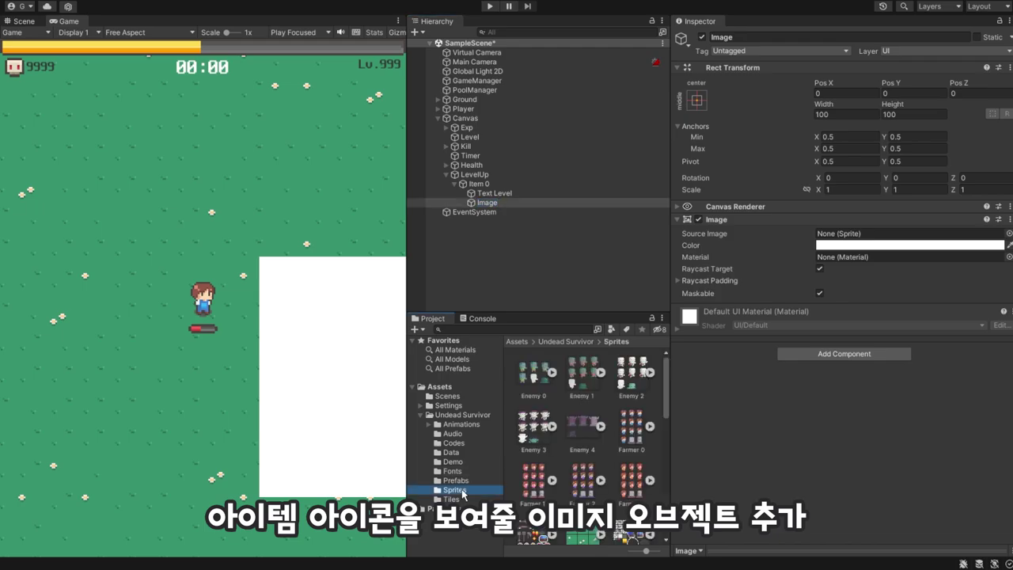
pyautogui.scroll(-5, 601, 427)
pyautogui.scroll(-5, 637, 413)
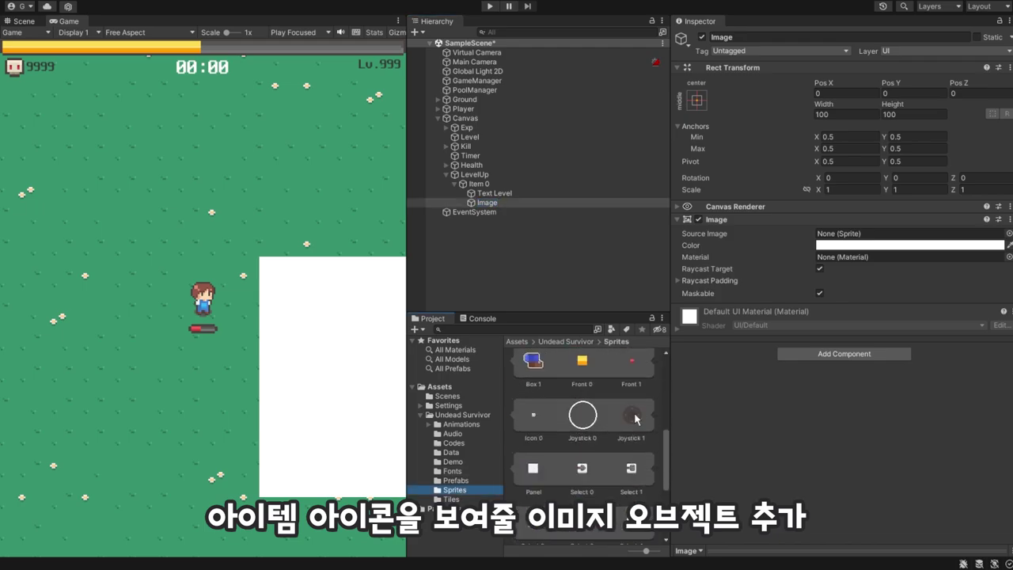
pyautogui.moveTo(582, 364); pyautogui.dragTo(839, 233)
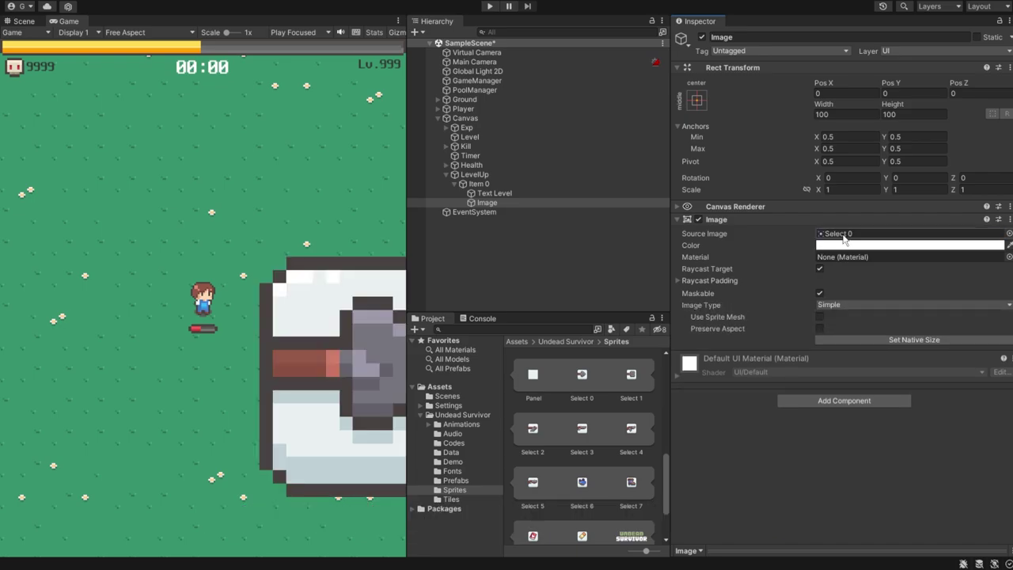
pyautogui.click(848, 342)
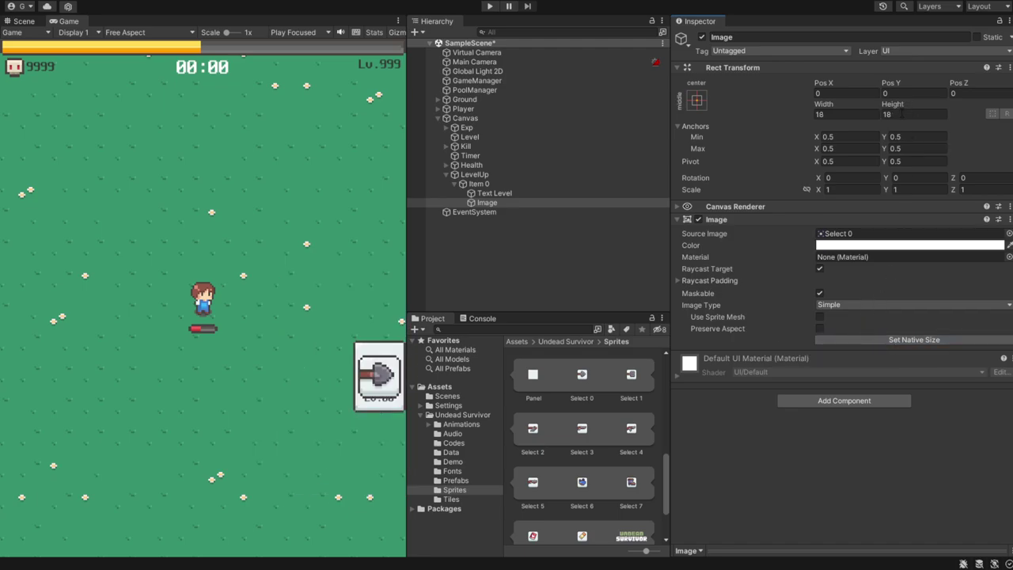
# - Place the image at Pos Y 3 and rename it Icon
pyautogui.moveTo(892, 82); pyautogui.dragTo(963, 76)
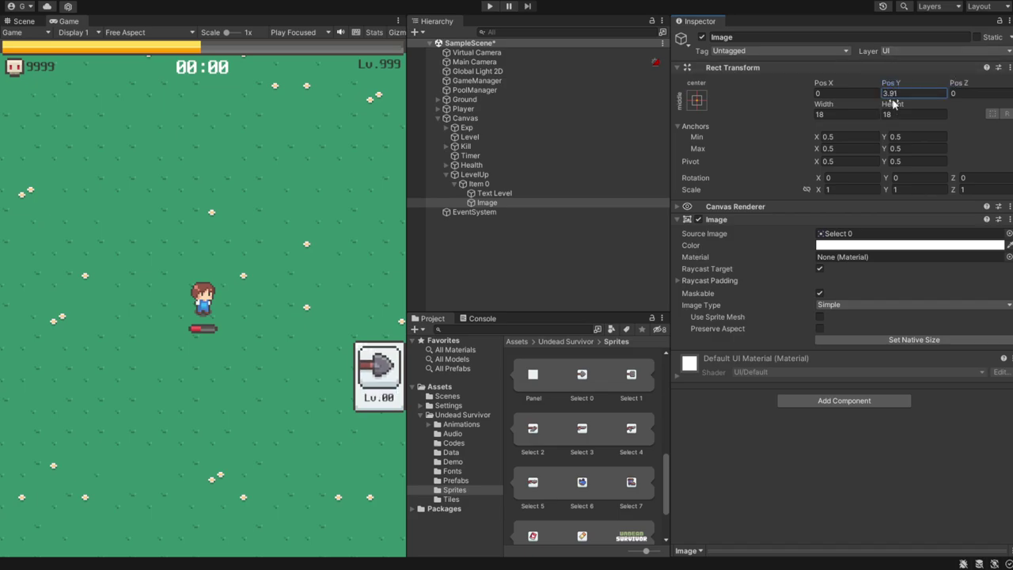
pyautogui.click(897, 94)
pyautogui.write('3')
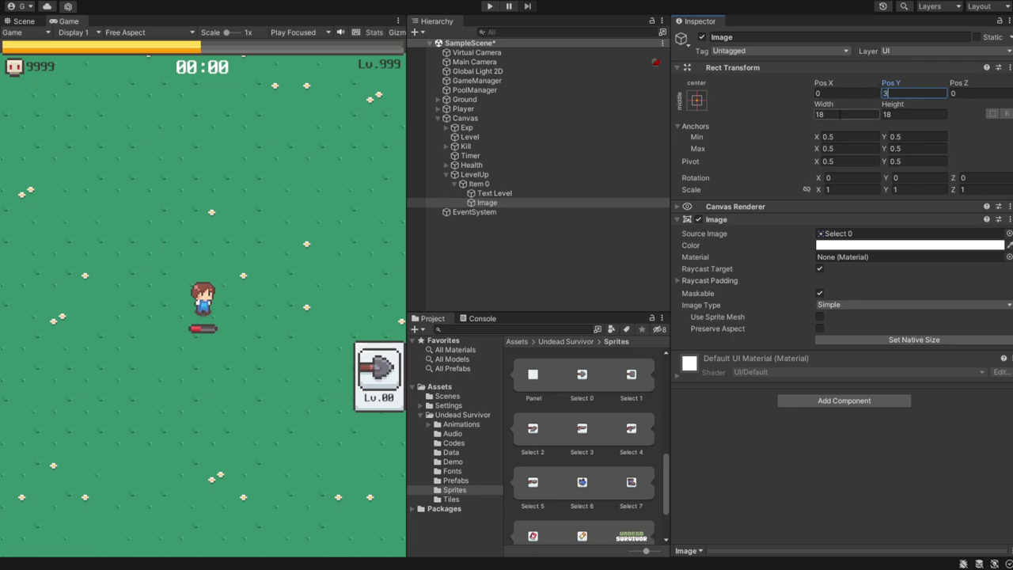
pyautogui.click(757, 38)
pyautogui.write('Icon')
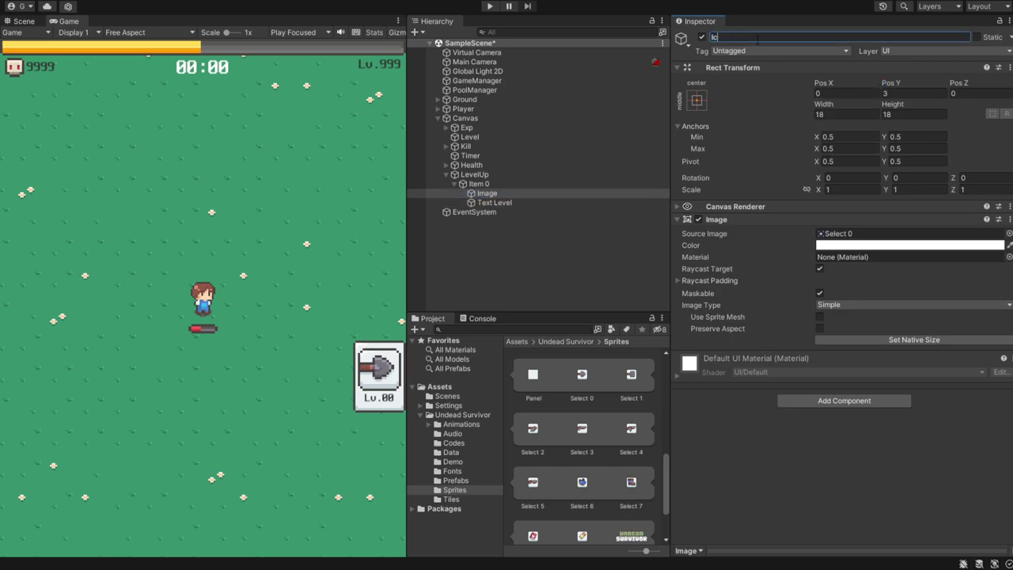
pyautogui.press('Return')
# - Browse the Project window to the script files folder
pyautogui.click(393, 443)
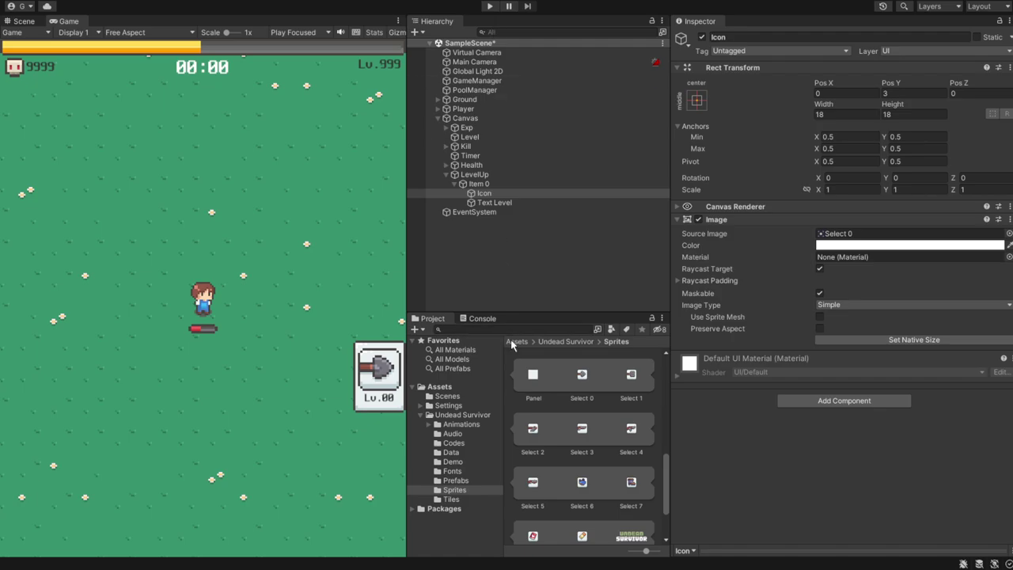
pyautogui.scroll(3, 586, 437)
pyautogui.scroll(3, 586, 436)
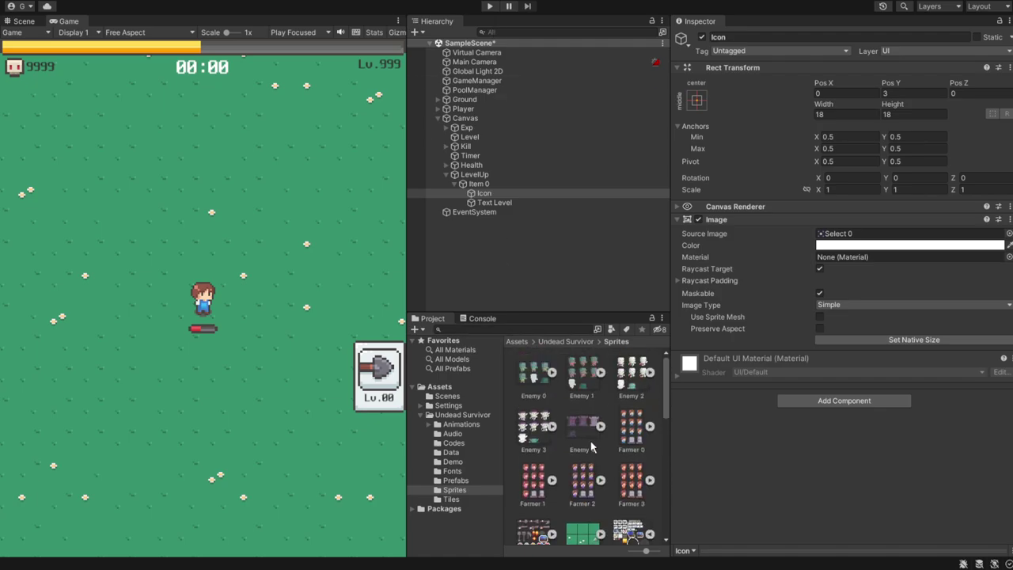
pyautogui.click(456, 444)
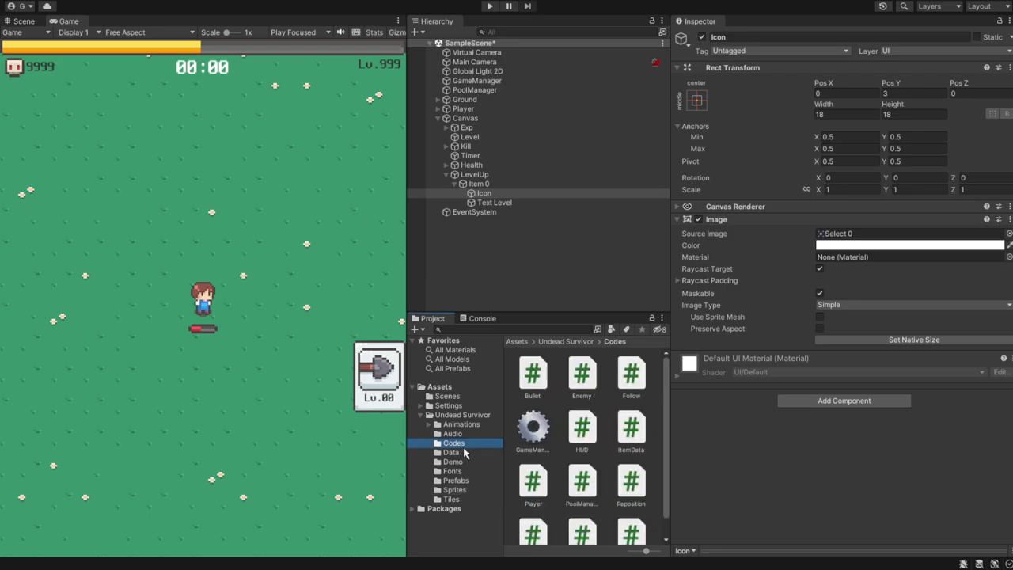
# - Create a new C# script named Item in the Codes folder and open it in Visual Studio
pyautogui.scroll(-1, 647, 456)
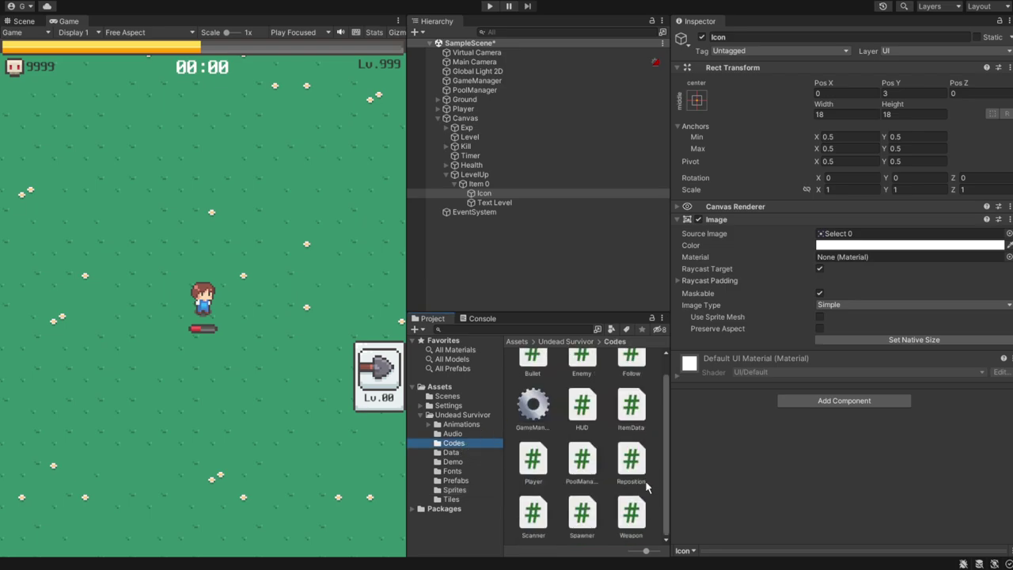
pyautogui.rightClick(653, 485)
pyautogui.moveTo(702, 188)
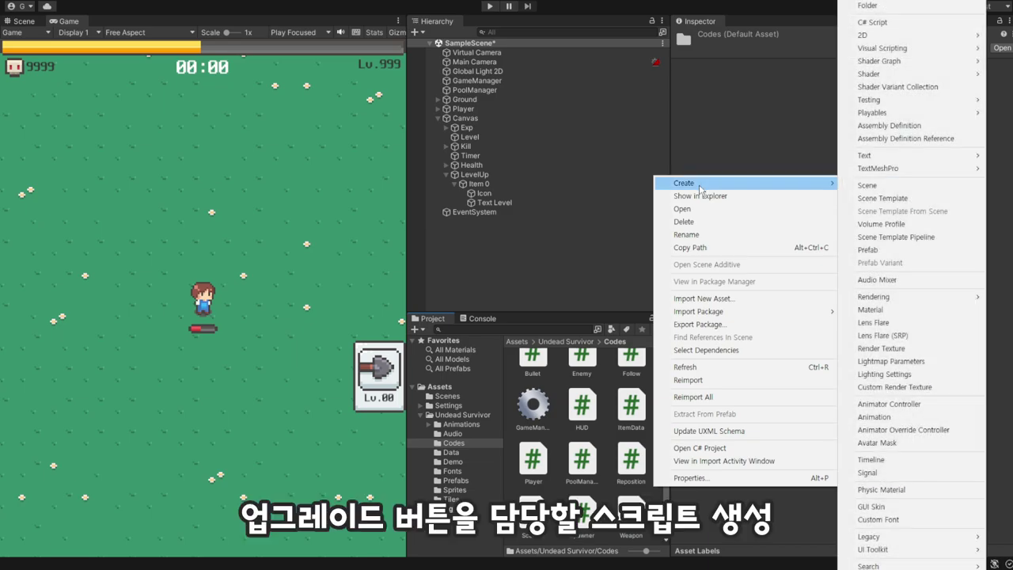
pyautogui.click(872, 22)
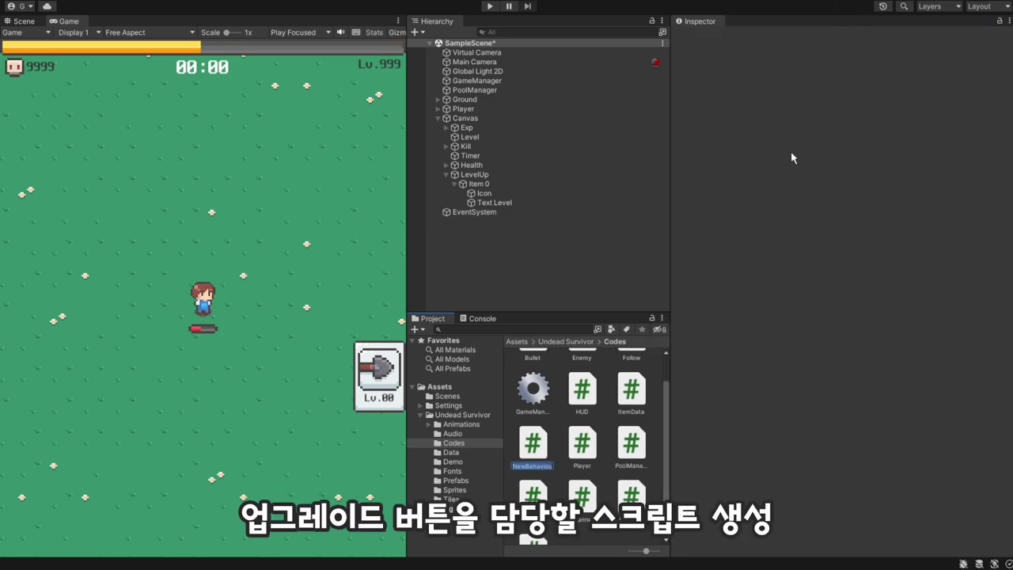
pyautogui.press('BackSpace')
pyautogui.write('Item')
pyautogui.press('Return')
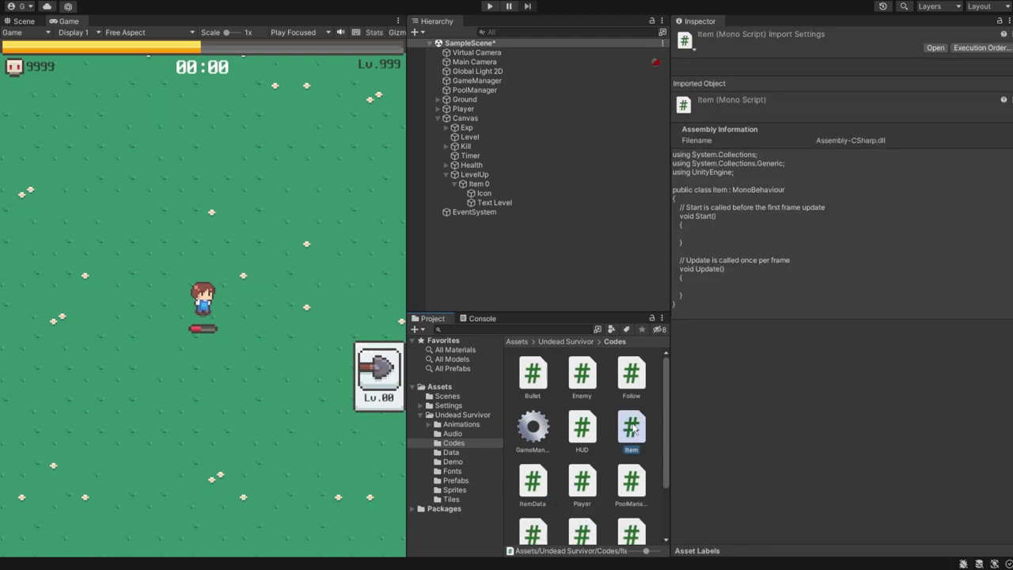
pyautogui.doubleClick(632, 427)
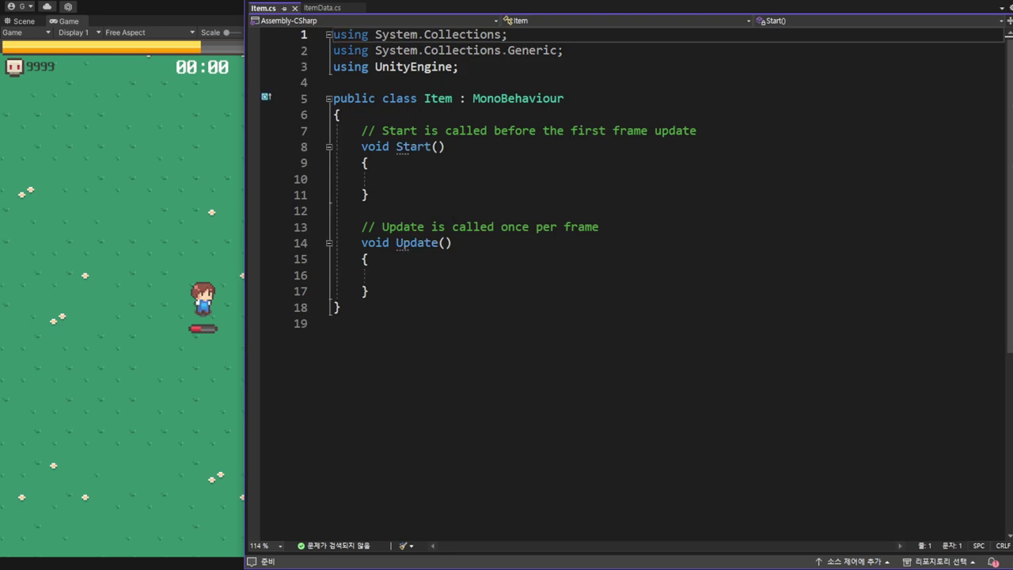
# - Delete the Start and Update methods and declare public ItemData data and public int level
pyautogui.click(362, 131)
pyautogui.hotkey('shift', 'End')
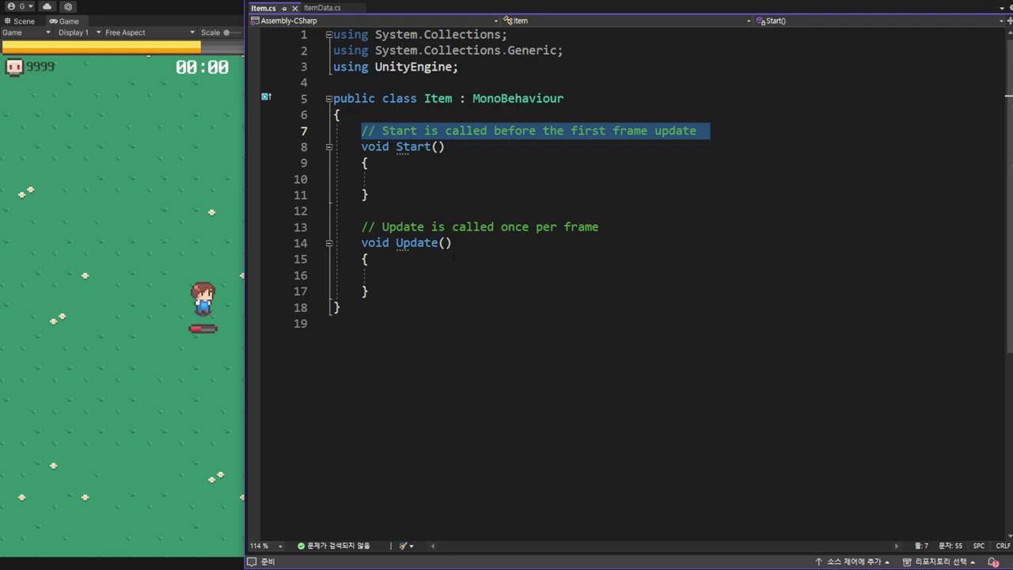
pyautogui.keyDown('shift'); pyautogui.click(403, 290); pyautogui.keyUp('shift')
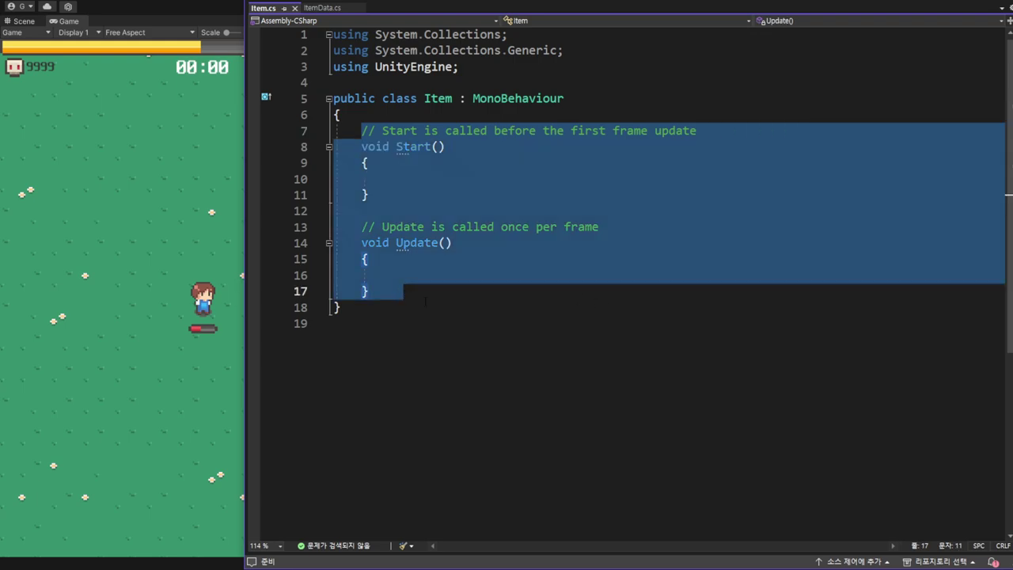
pyautogui.press('Delete')
pyautogui.write('p')
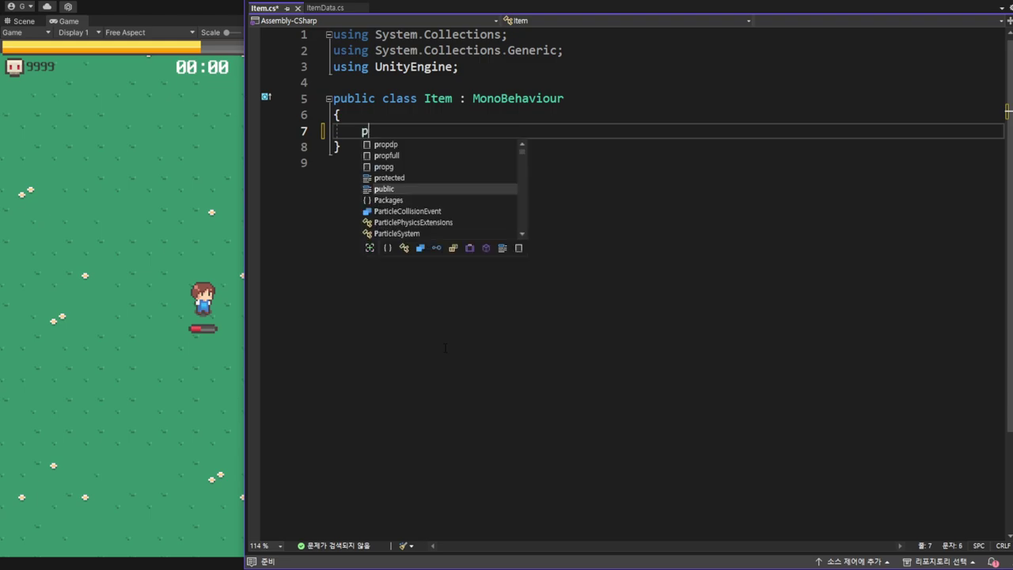
pyautogui.write('ublic ')
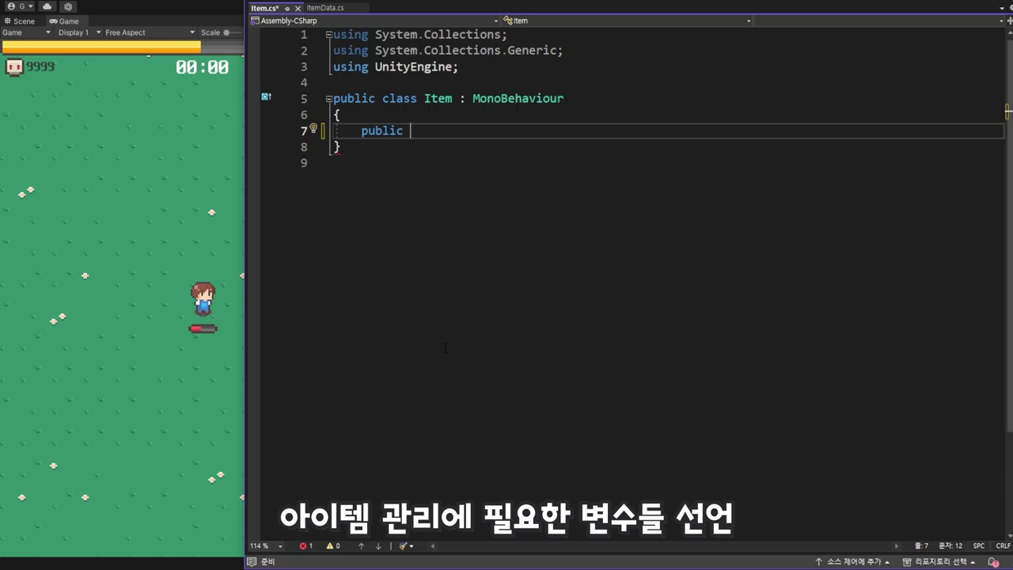
pyautogui.write('Itemd')
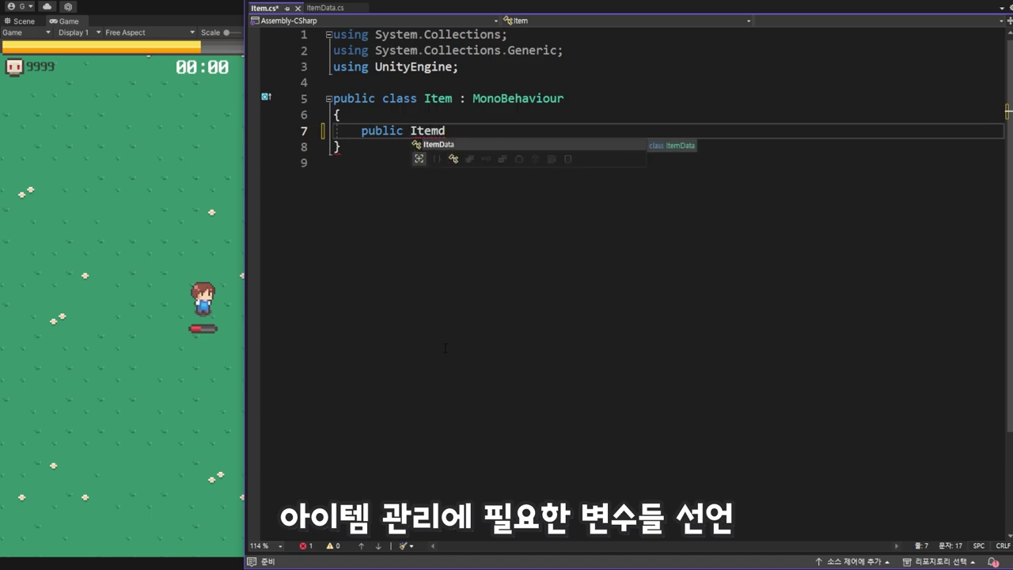
pyautogui.press('Tab')
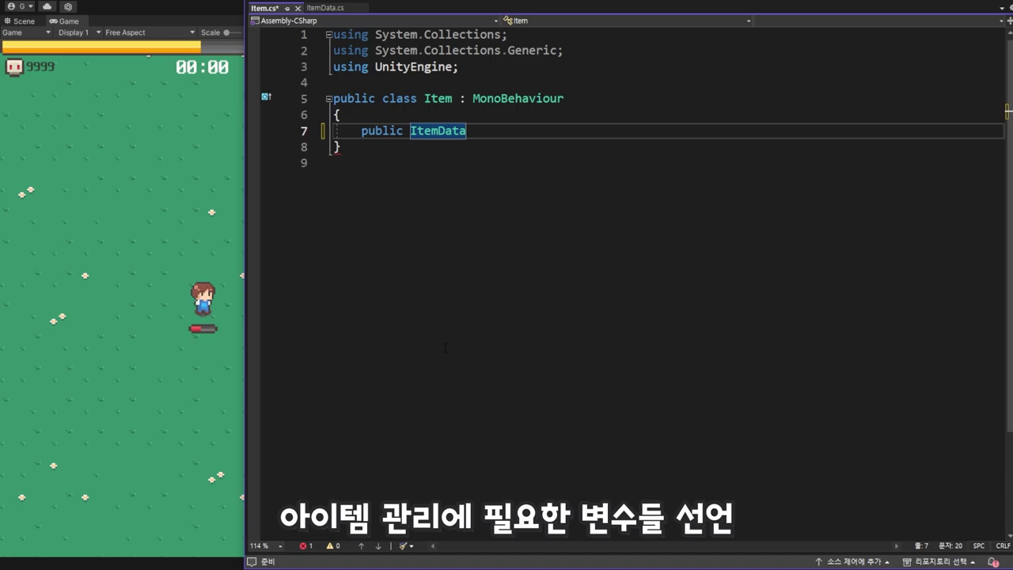
pyautogui.write(' data')
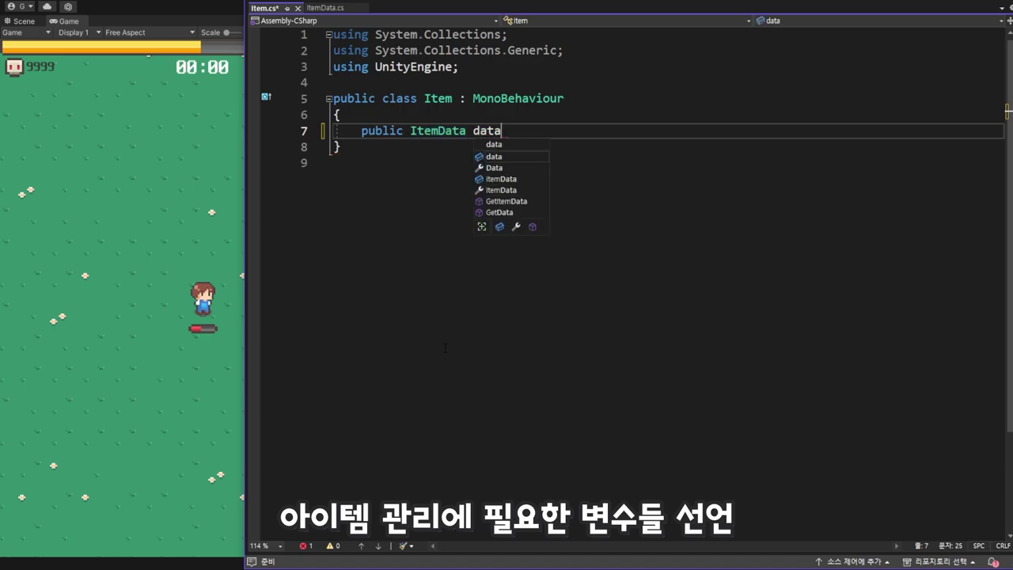
pyautogui.write(';')
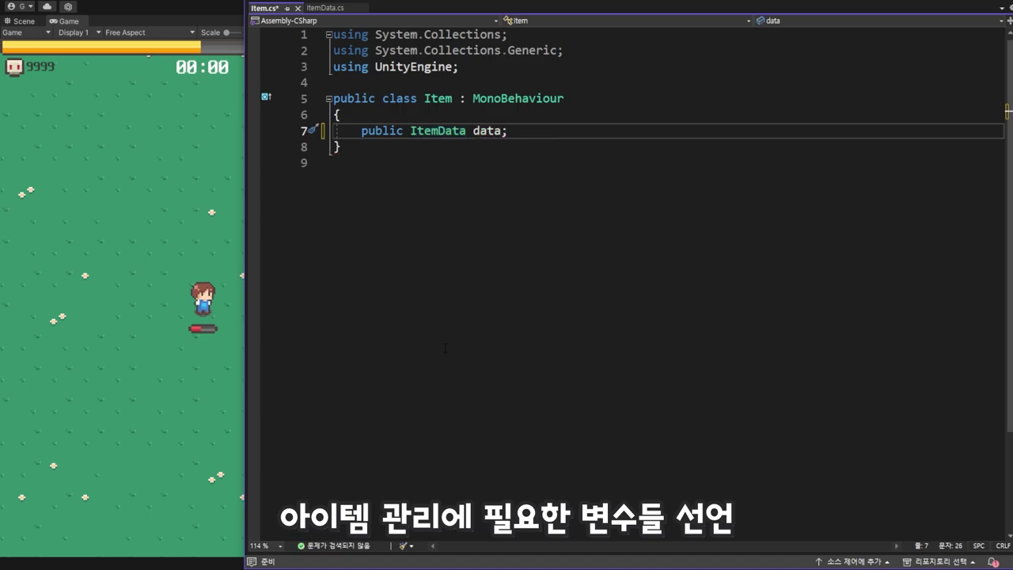
pyautogui.press('Return')
pyautogui.write('public ')
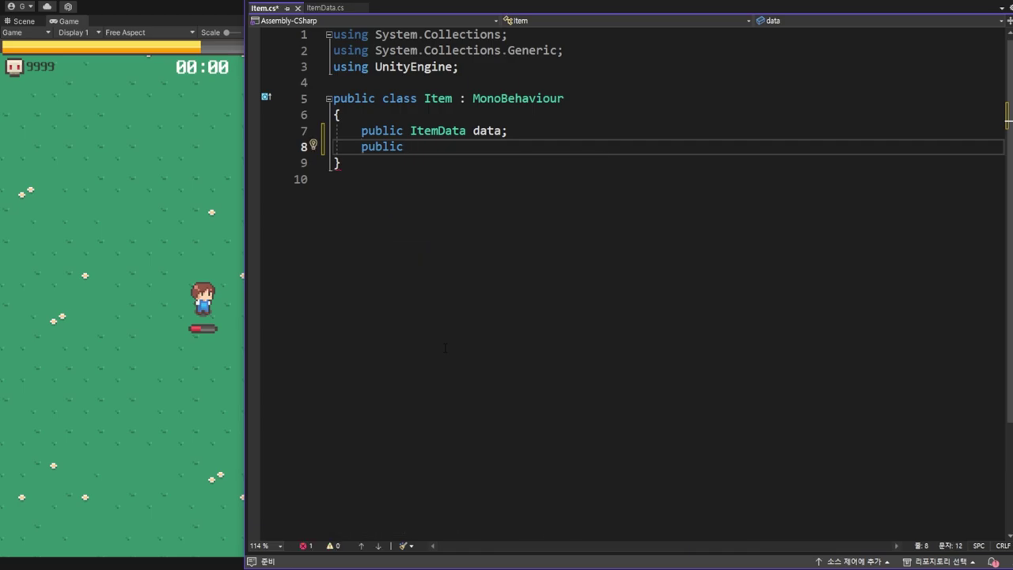
pyautogui.write('int level')
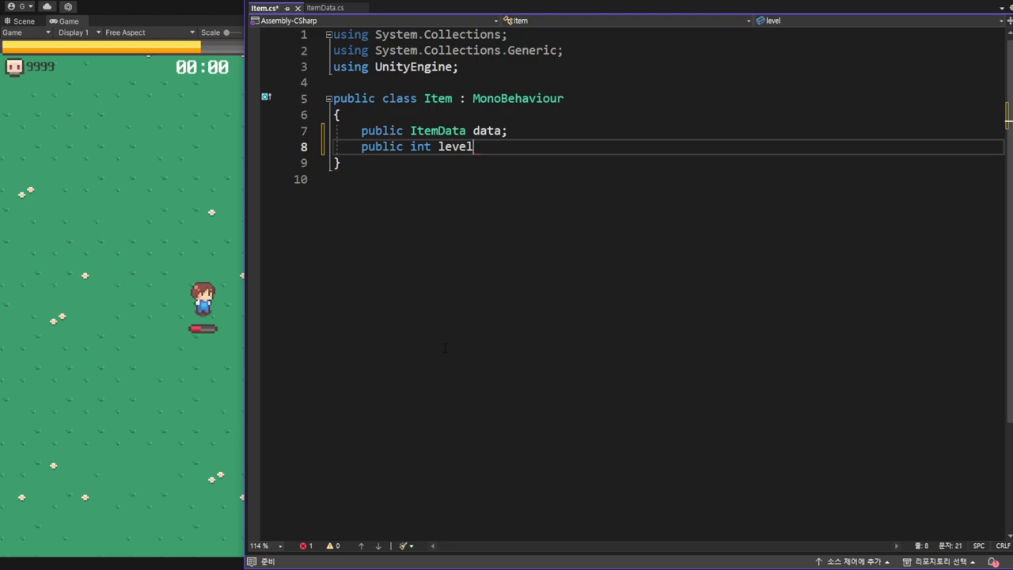
pyautogui.write(';')
pyautogui.press('Return')
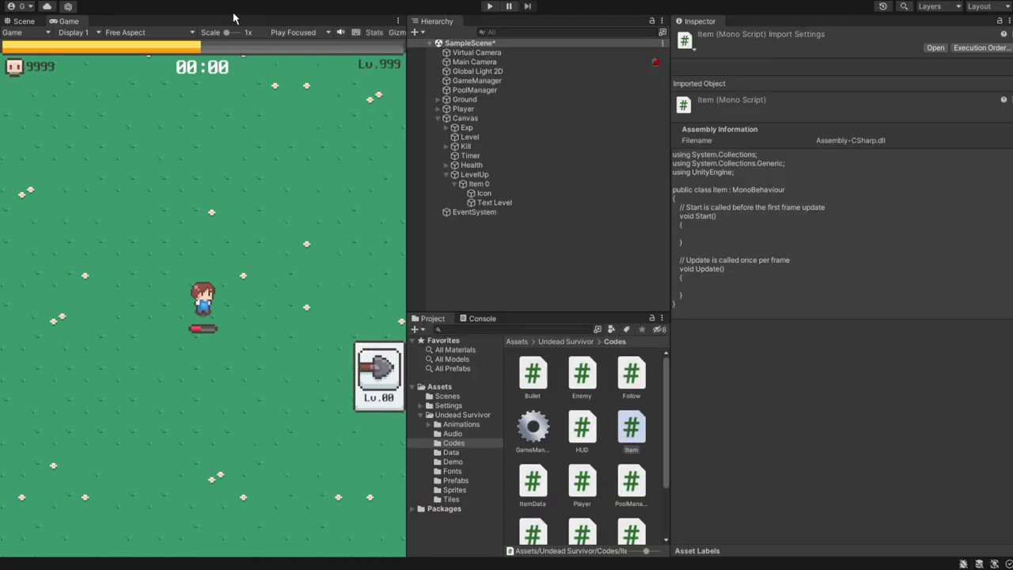
# - In Unity, expand Player and inspect the Weapon 0 object's script fields
pyautogui.click(236, 19)
pyautogui.click(437, 108)
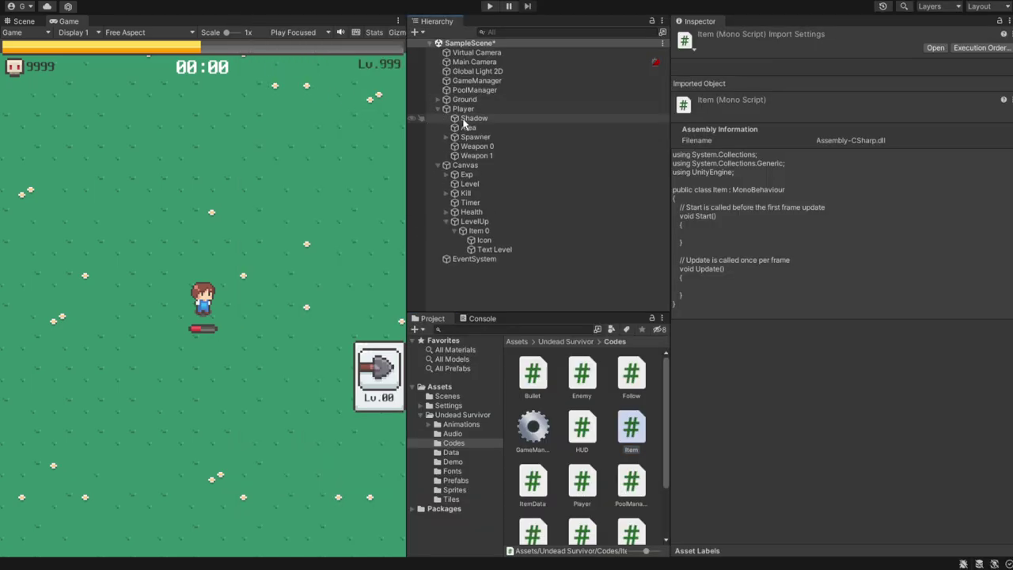
pyautogui.click(479, 147)
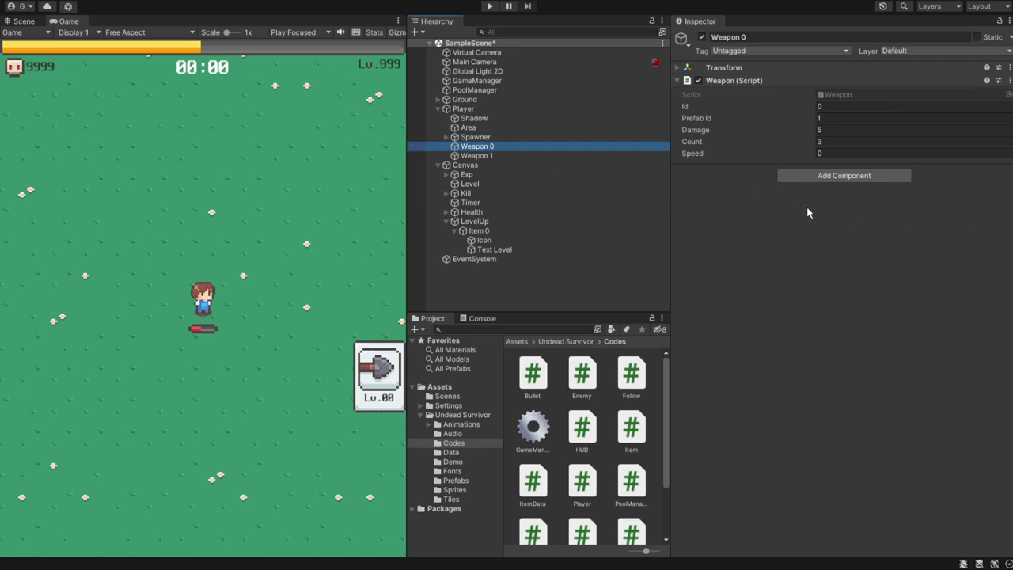
# - Add a public Weapon weapon field and resize the code editor to reveal the Game view
pyautogui.hotkey('alt', 'Tab')
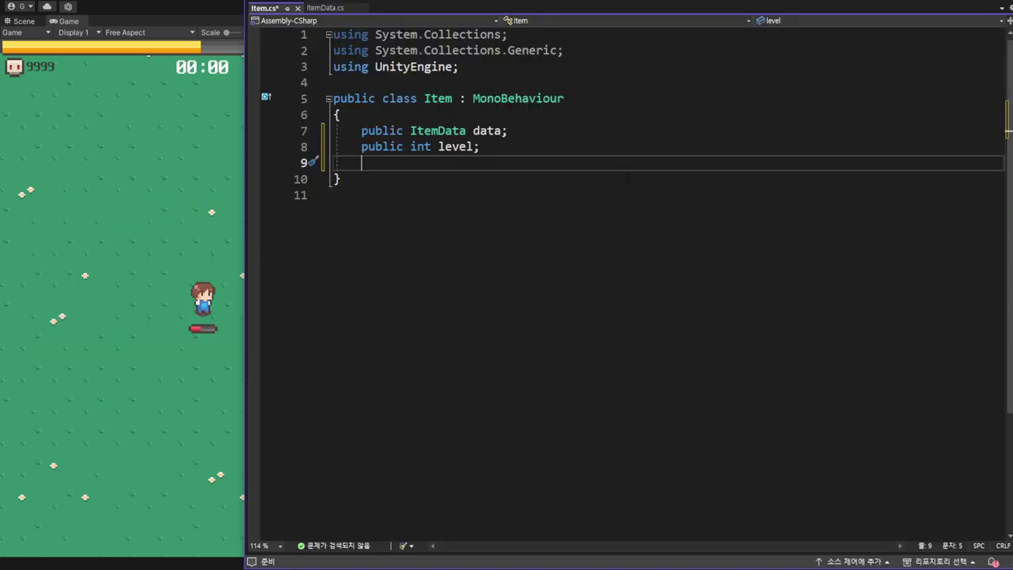
pyautogui.write('publi')
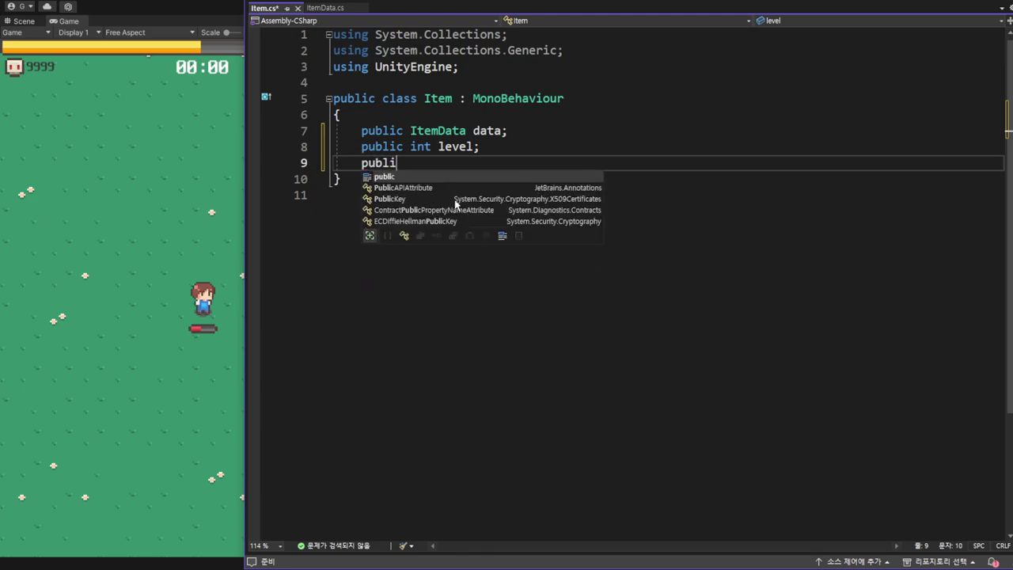
pyautogui.write('c Wea')
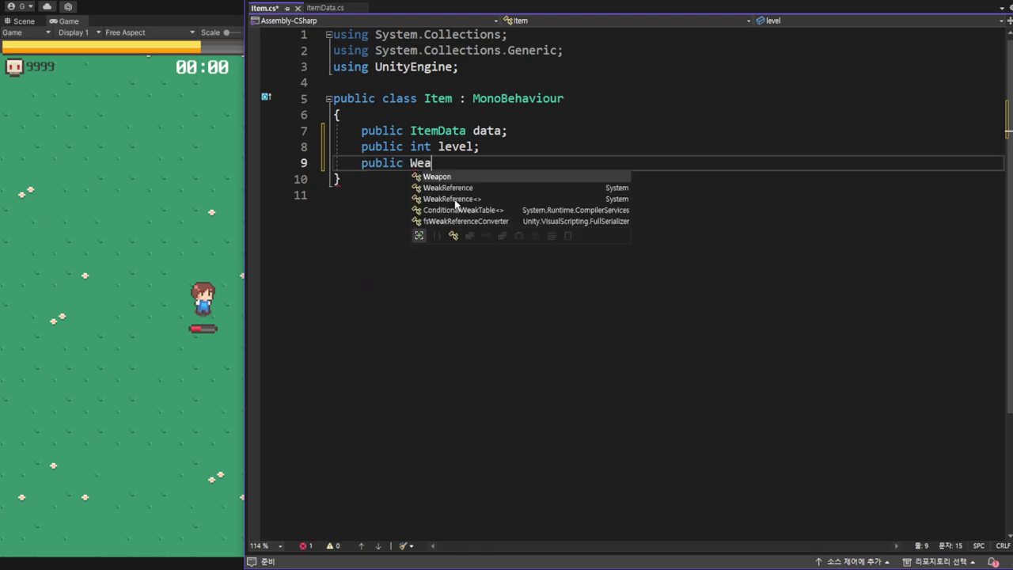
pyautogui.write('pon weapon')
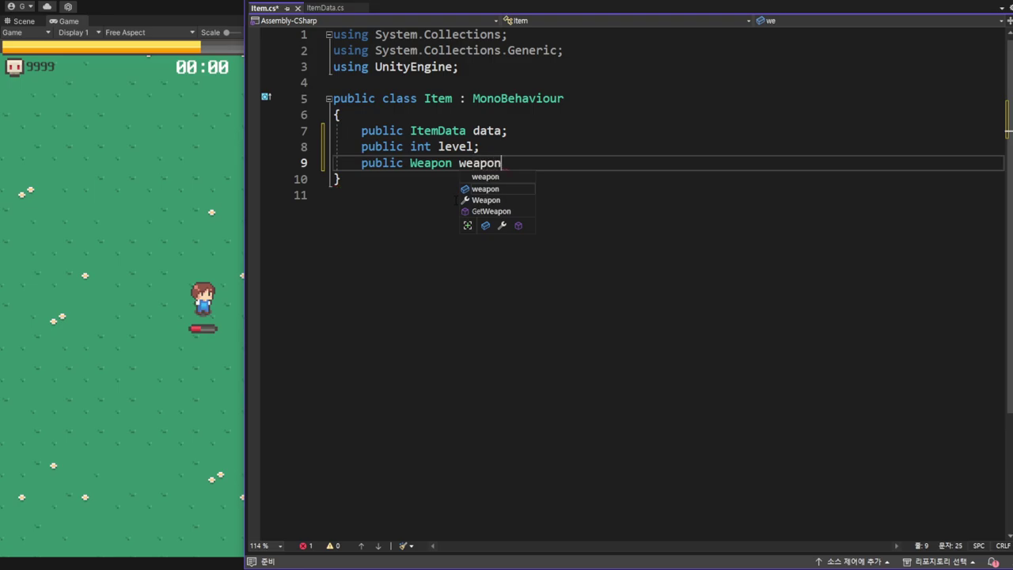
pyautogui.write(';')
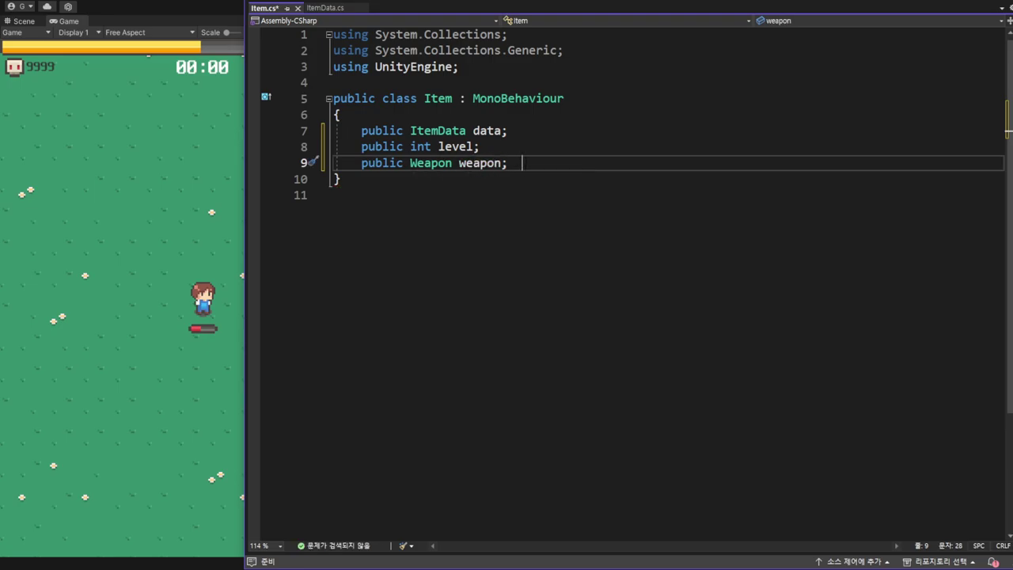
pyautogui.press('BackSpace')
pyautogui.press('BackSpace')
pyautogui.press('Return')
pyautogui.press('Return')
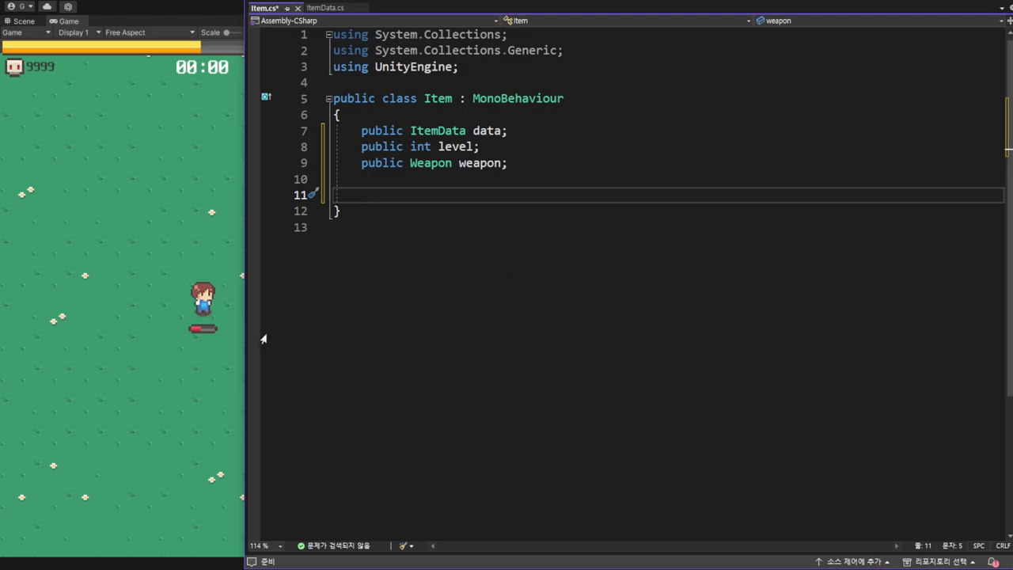
pyautogui.moveTo(243, 337); pyautogui.dragTo(440, 371)
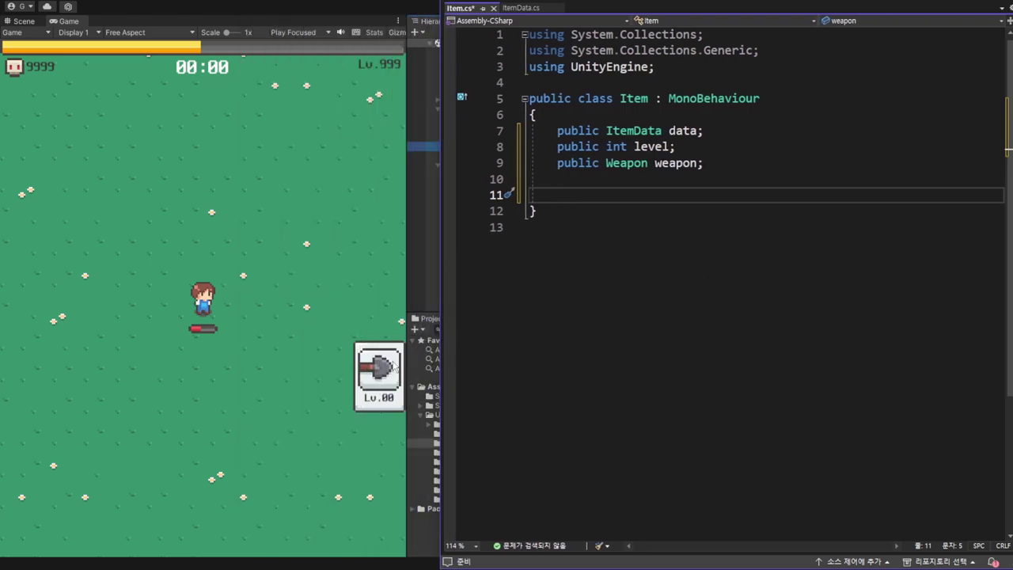
pyautogui.moveTo(439, 242); pyautogui.dragTo(404, 243)
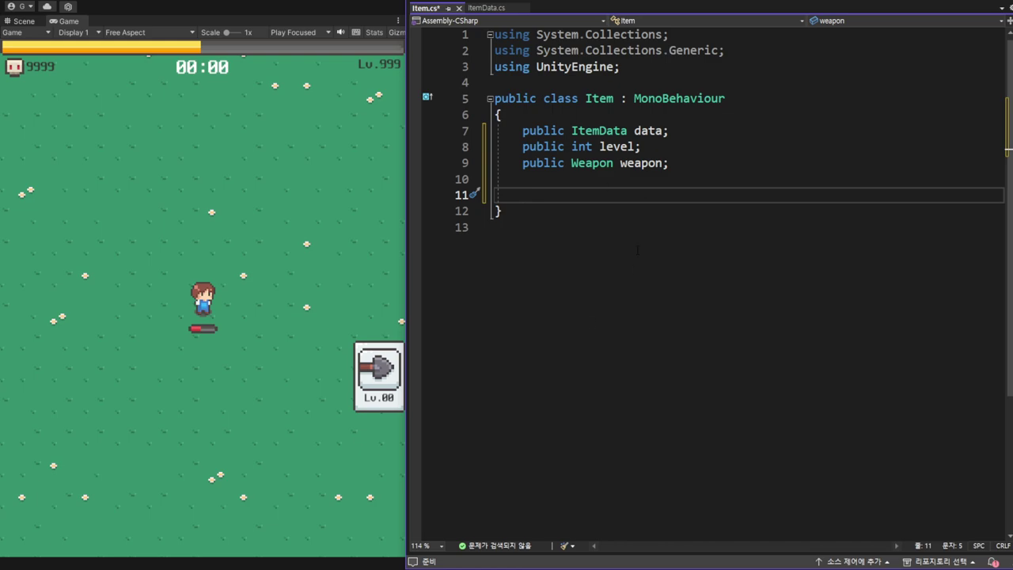
# - Add a 'using UnityEngine.UI;' line by duplicating the UnityEngine using line
pyautogui.moveTo(635, 69); pyautogui.dragTo(493, 67)
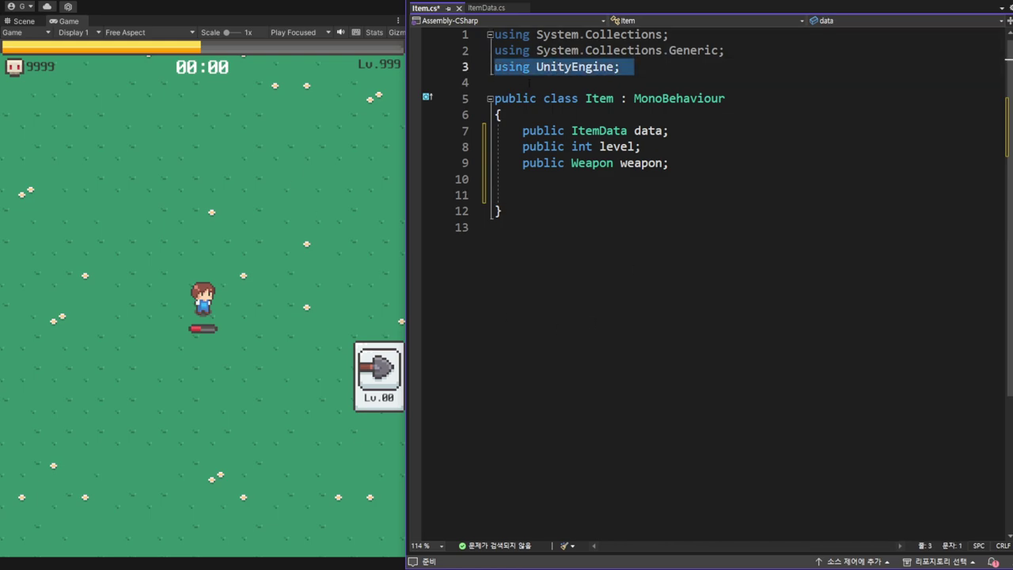
pyautogui.hotkey('ctrl', 'c')
pyautogui.press('Down')
pyautogui.hotkey('ctrl', 'v')
pyautogui.press('Return')
pyautogui.press('Left')
pyautogui.press('Left')
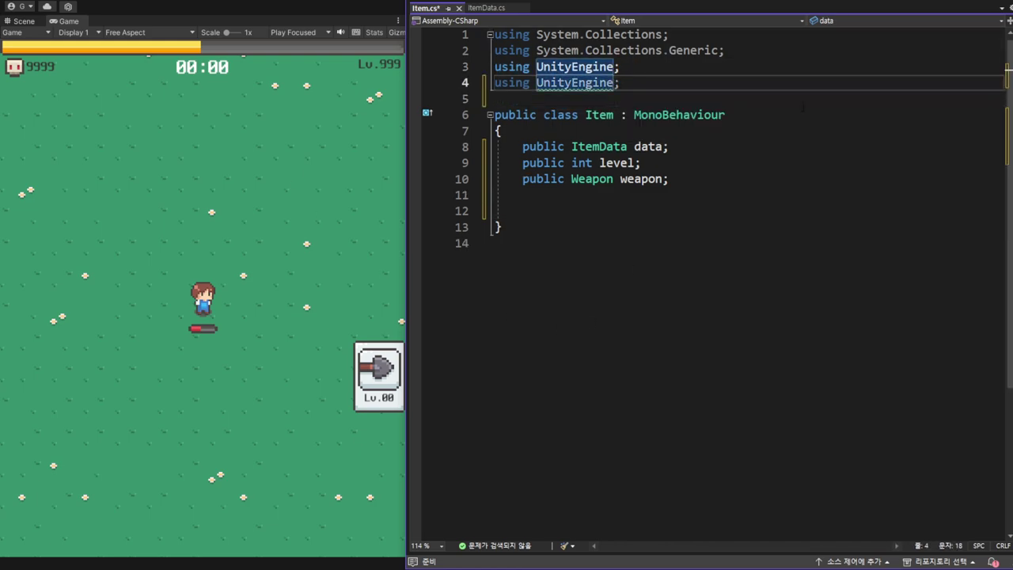
pyautogui.write('.')
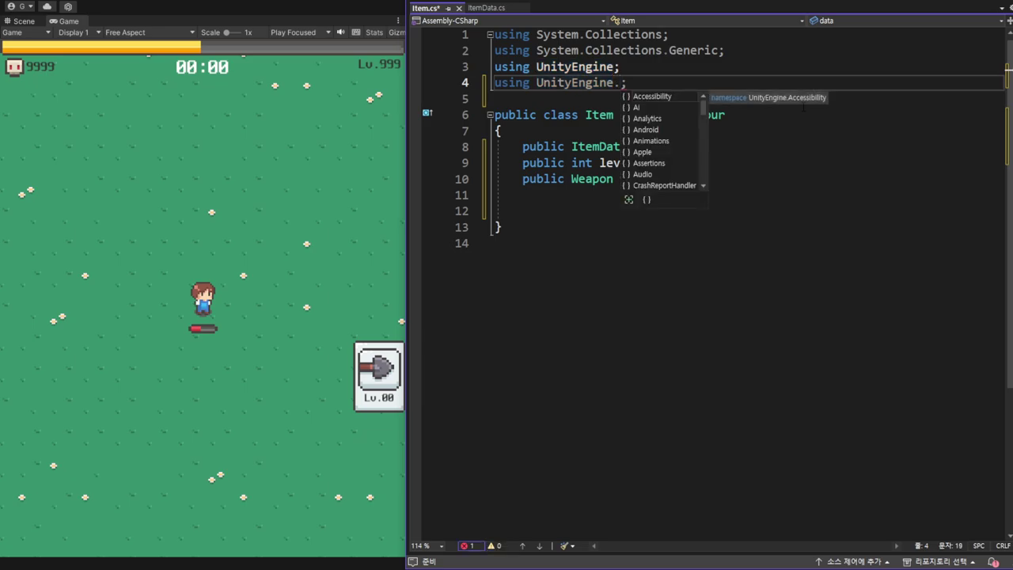
pyautogui.write('UI')
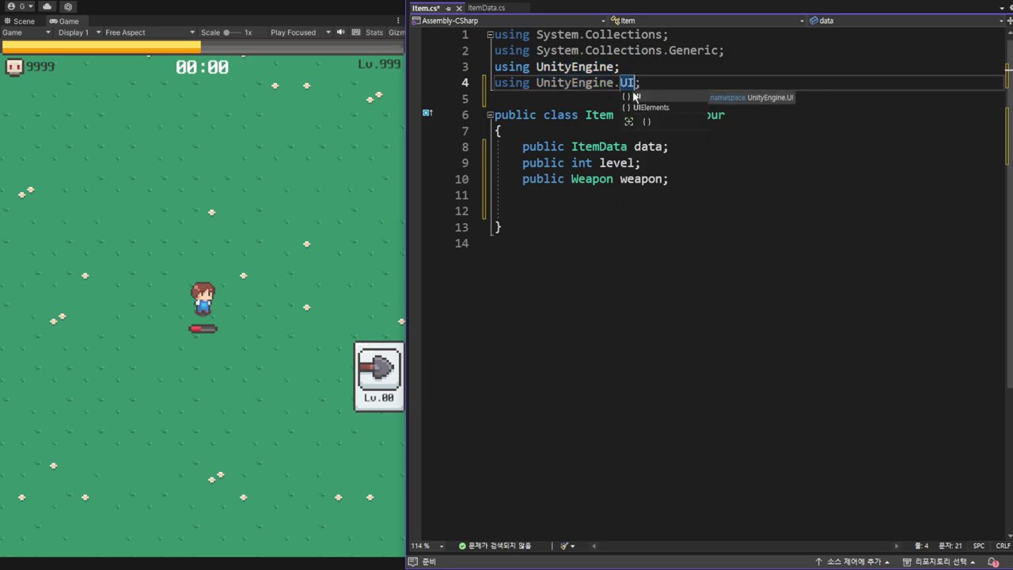
# - Declare 'Image icon;' and 'Text textLevel;' fields inside the Item class
pyautogui.click(696, 210)
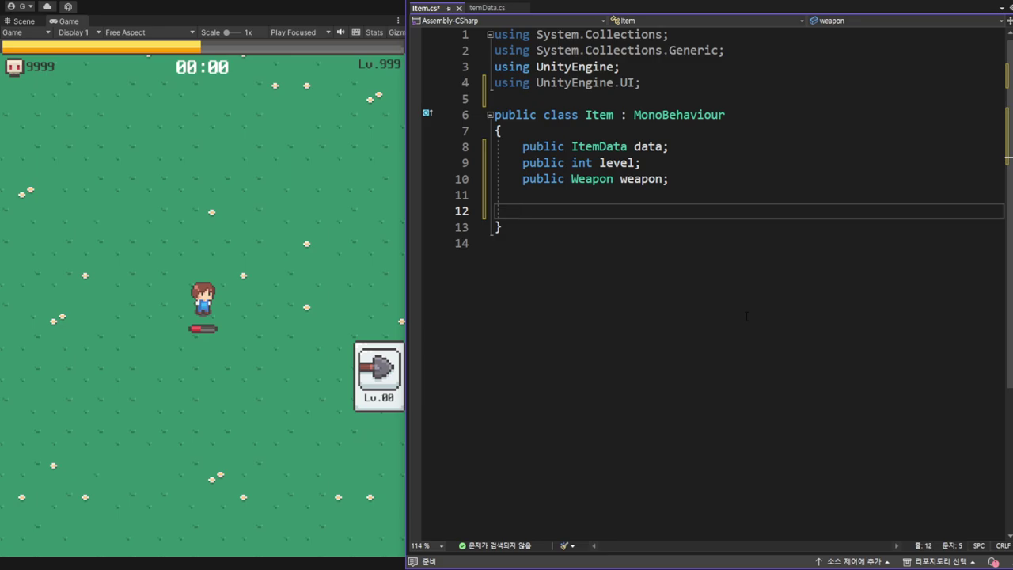
pyautogui.write('Im')
pyautogui.press('Tab')
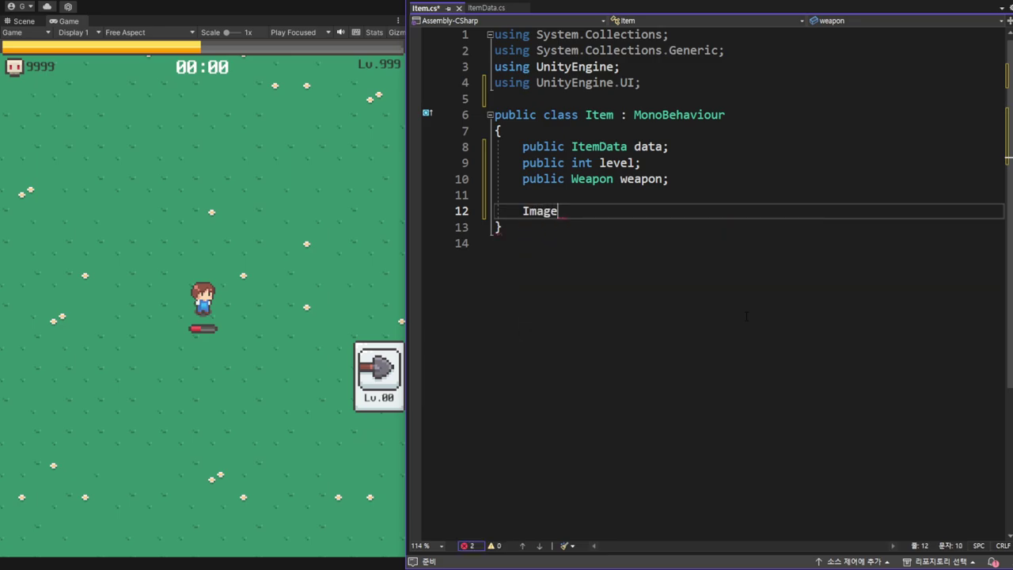
pyautogui.write(' i')
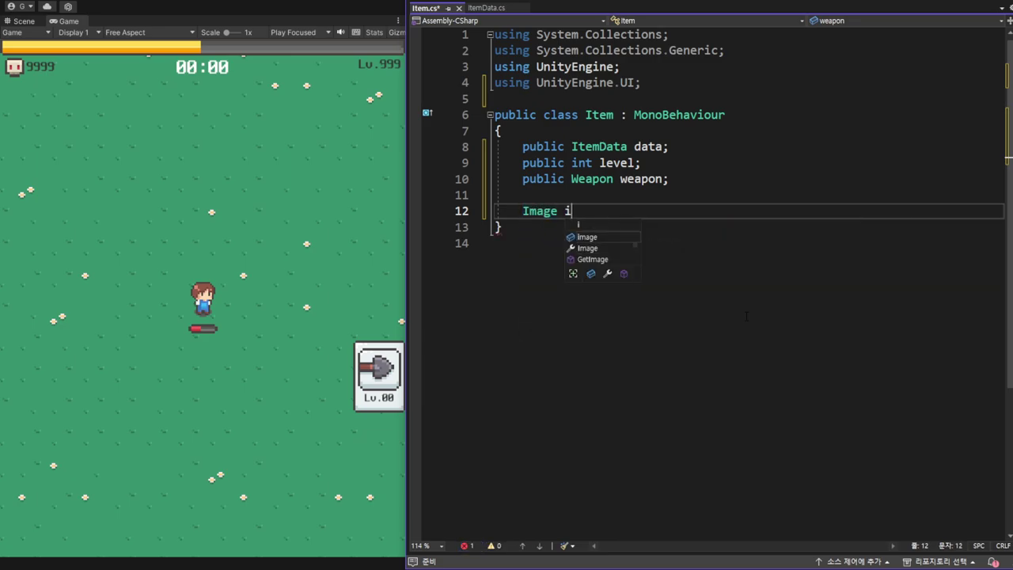
pyautogui.write('con;')
pyautogui.press('Return')
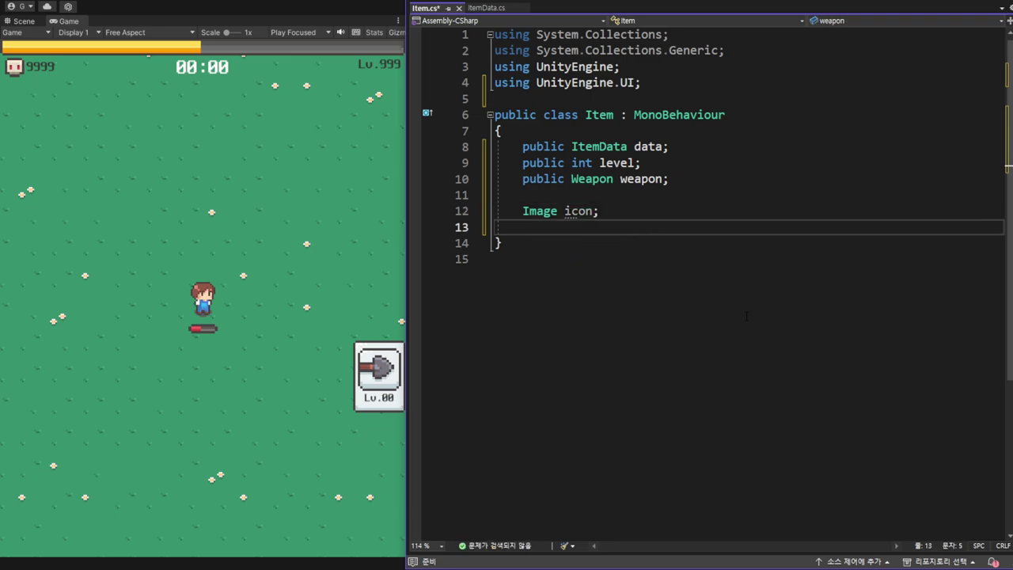
pyautogui.write('Text ')
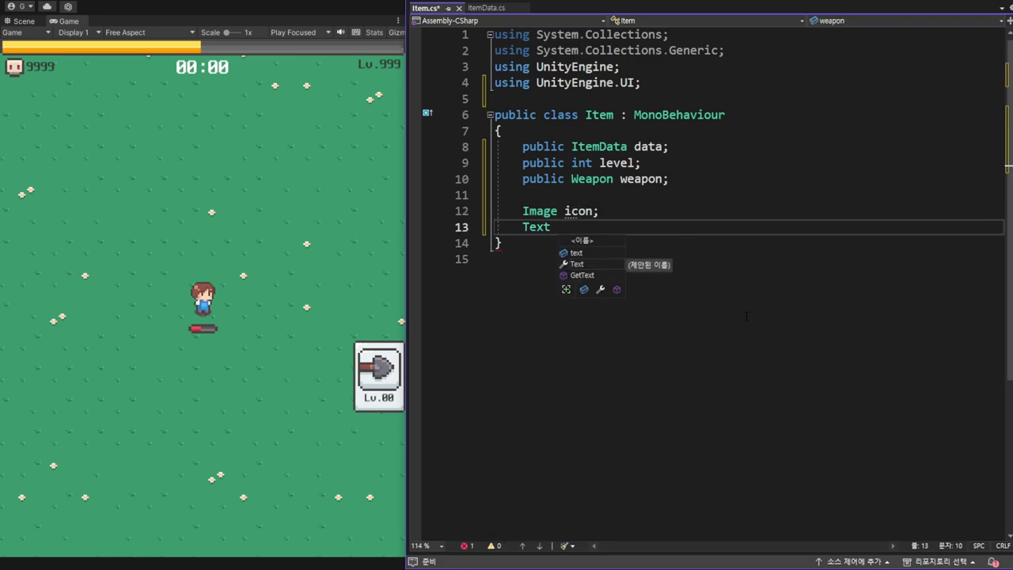
pyautogui.write('textLev')
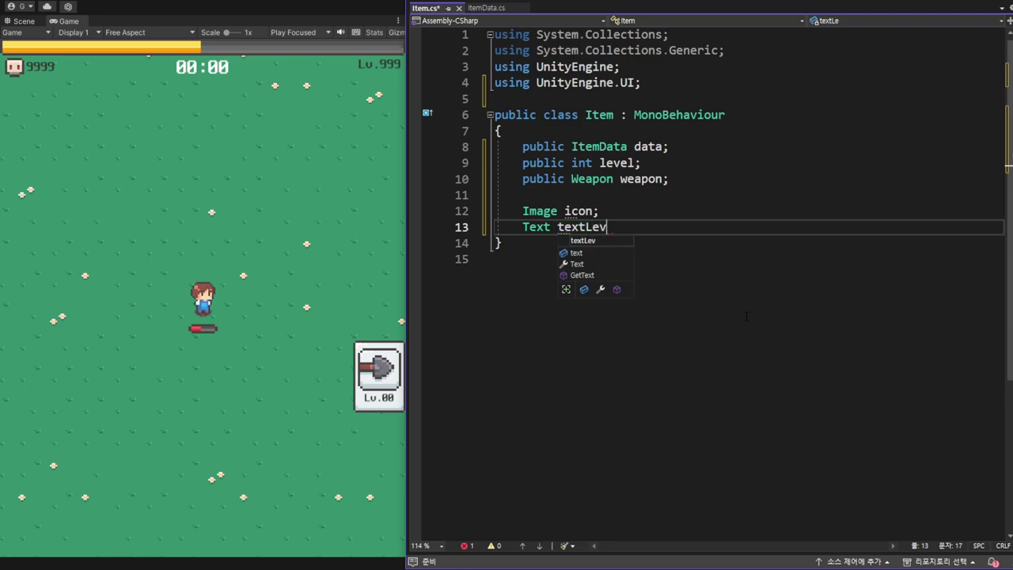
pyautogui.write('el;')
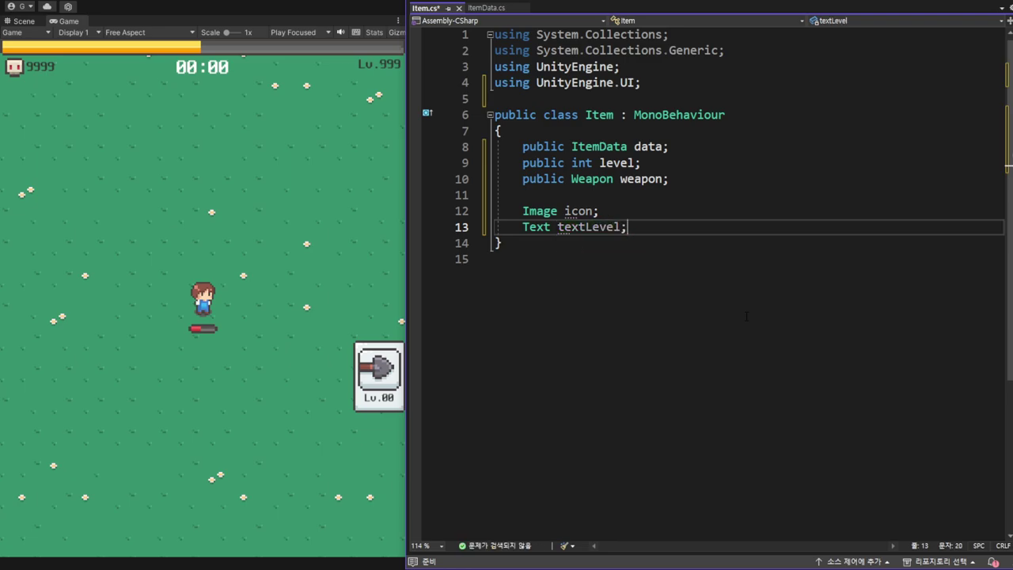
pyautogui.press('Return')
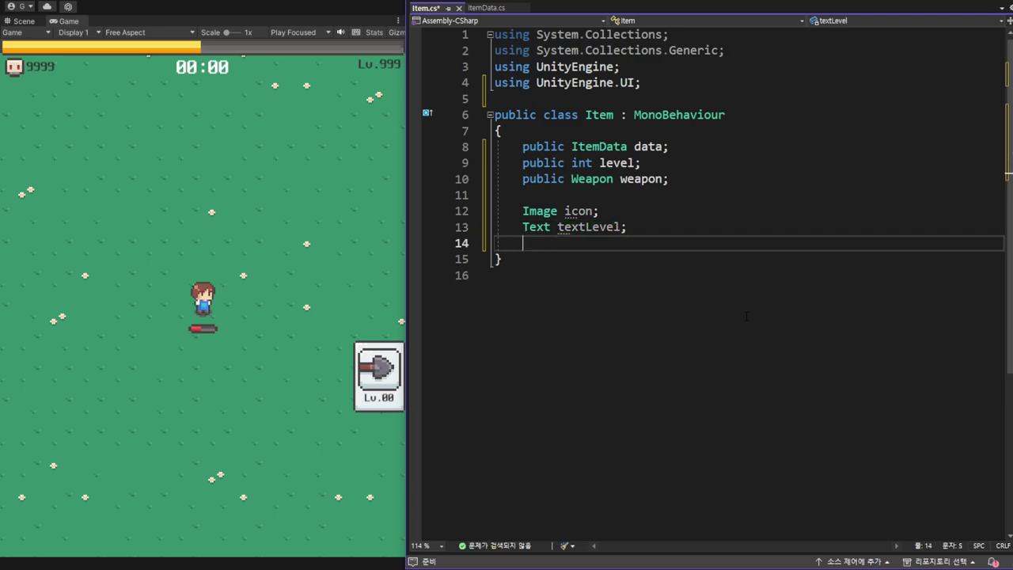
pyautogui.press('Return')
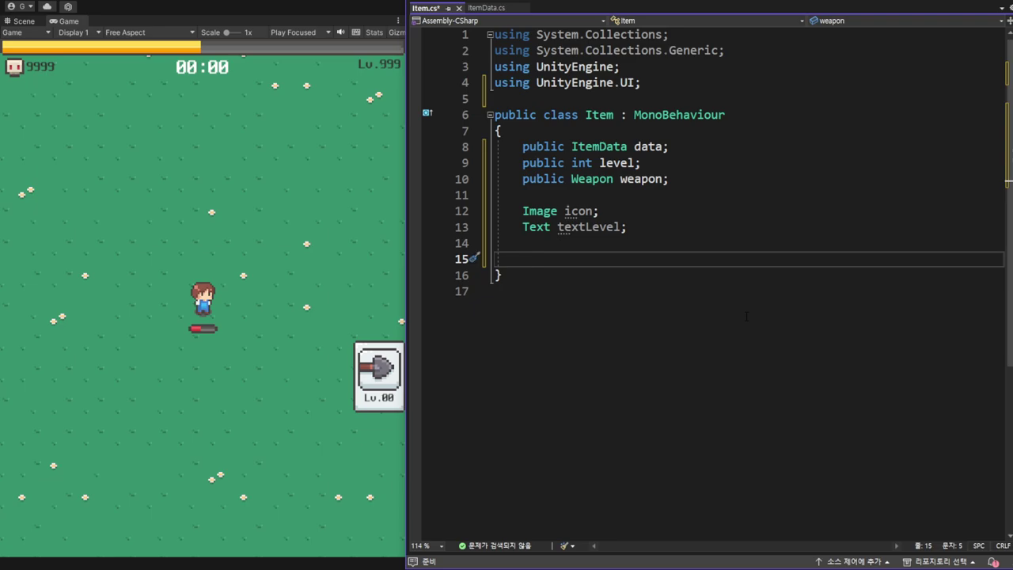
# - Insert a void Awake() method and begin its body with 'icon = Get', moving to the GetComponent suggestion
pyautogui.write('Aw')
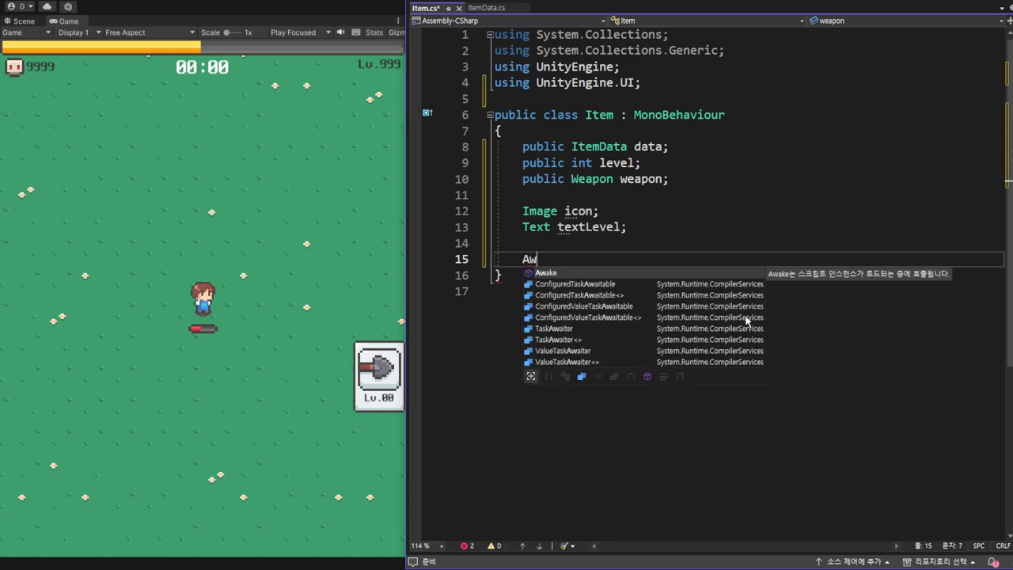
pyautogui.press('Tab')
pyautogui.write('icon')
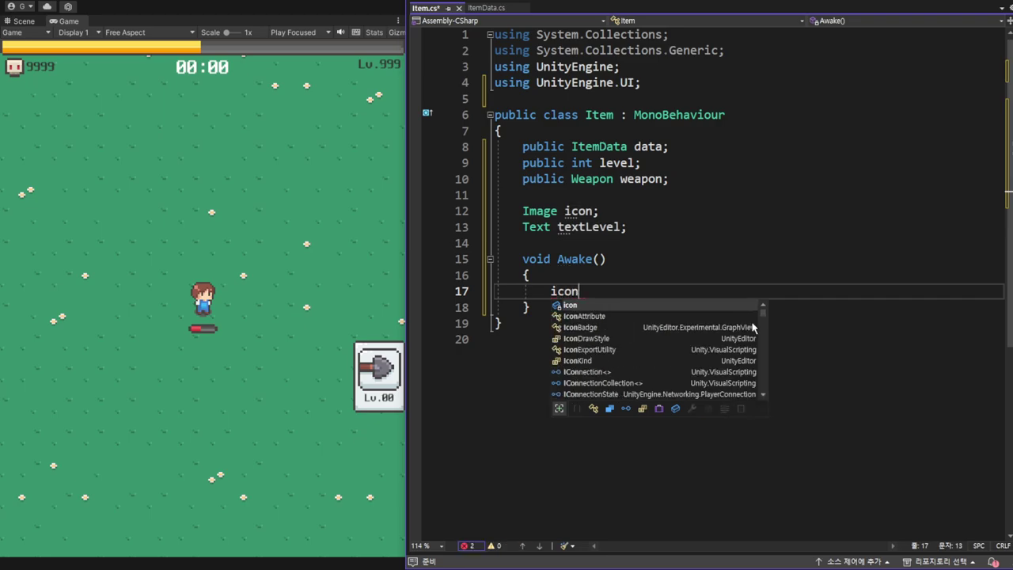
pyautogui.write(' = ')
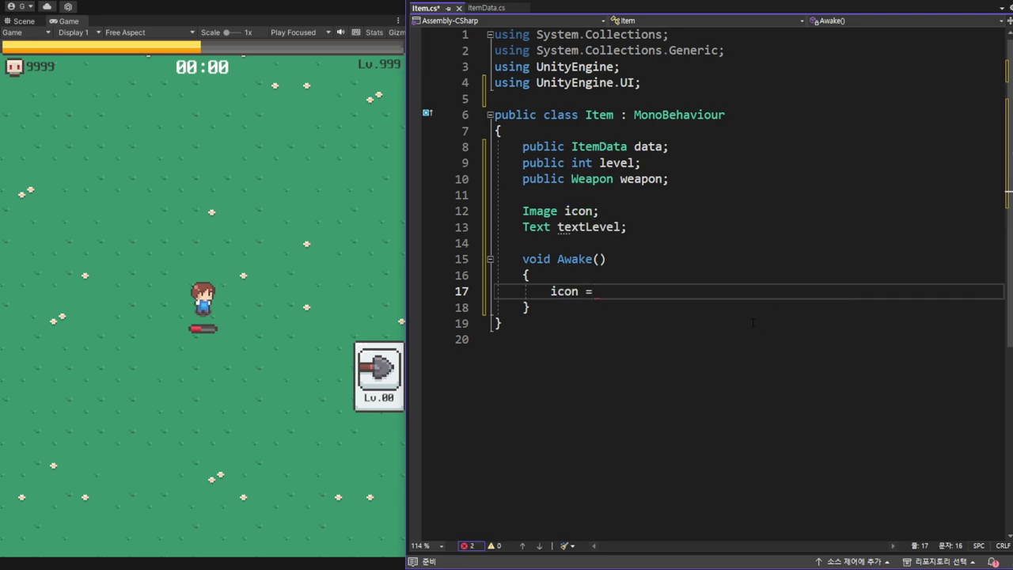
pyautogui.write('Get')
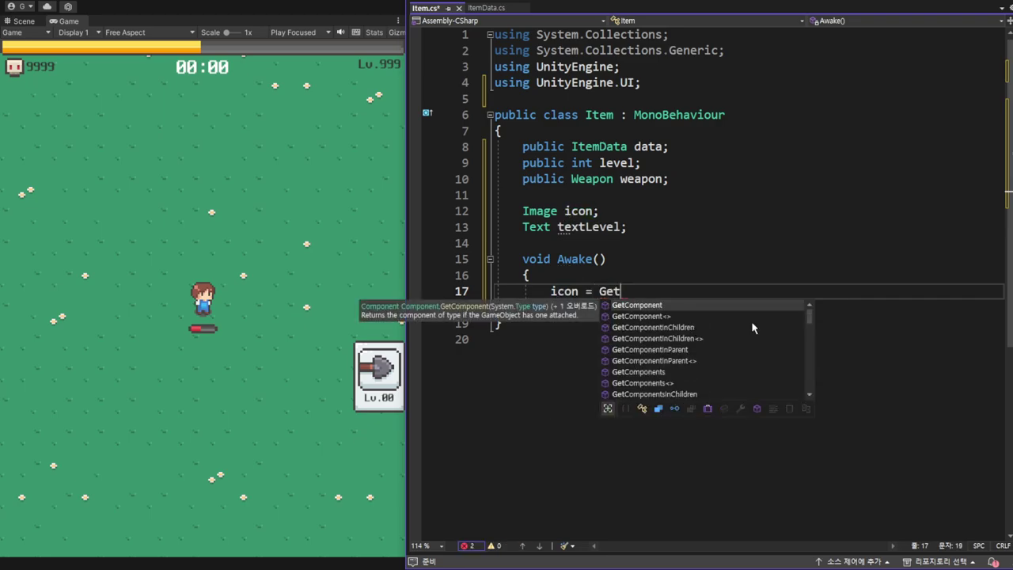
pyautogui.press('Down')
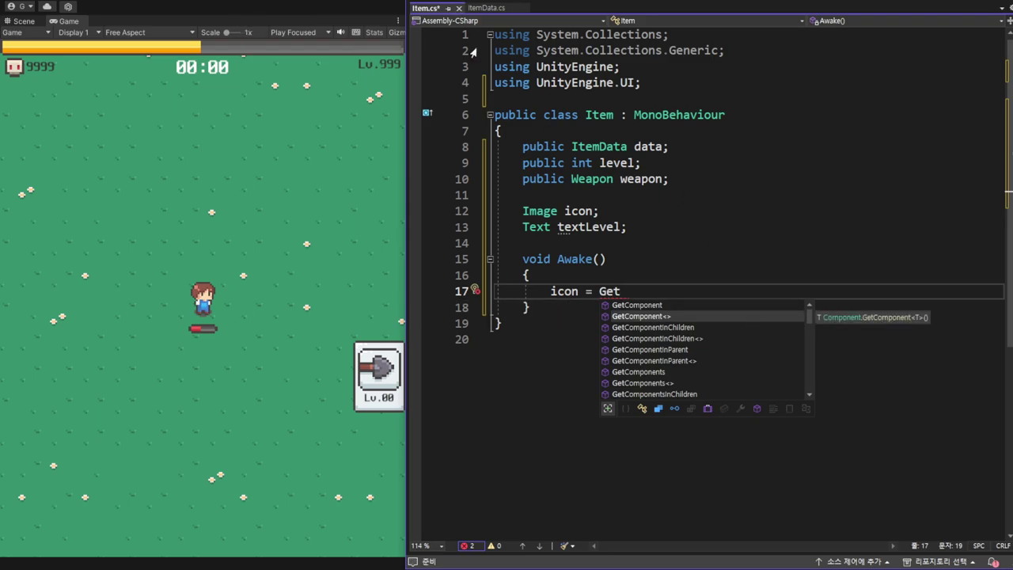
# - In Unity, collapse Item 0's Rect Transform, Image and Button components, then inspect its Icon child's Image
pyautogui.click(377, 15)
pyautogui.click(500, 230)
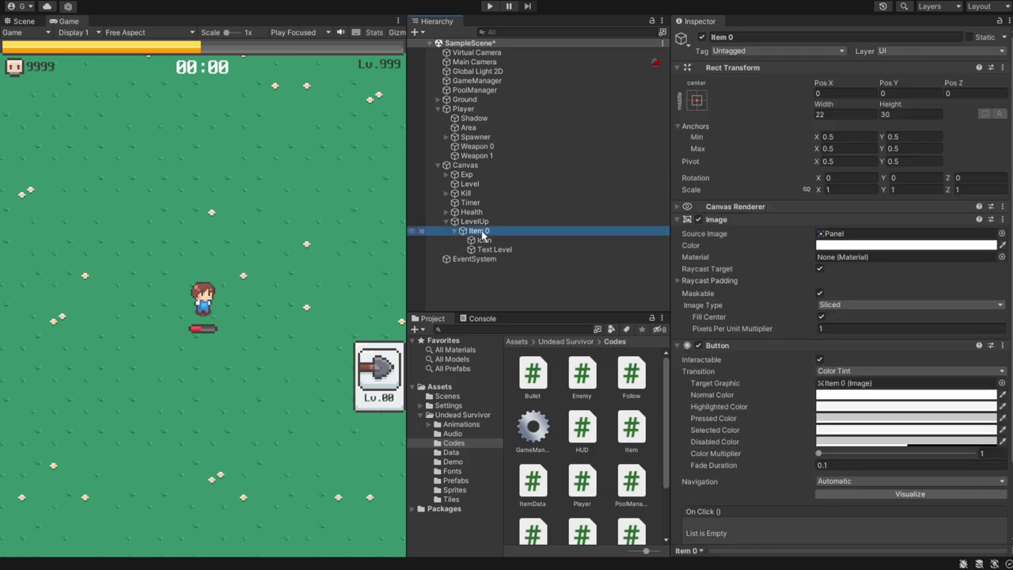
pyautogui.click(678, 67)
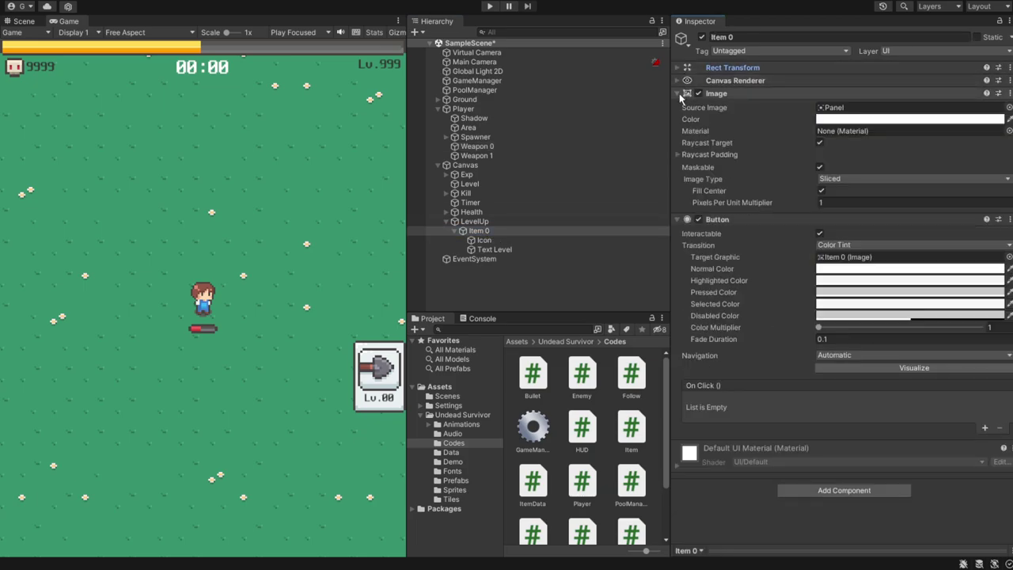
pyautogui.click(678, 93)
pyautogui.click(678, 106)
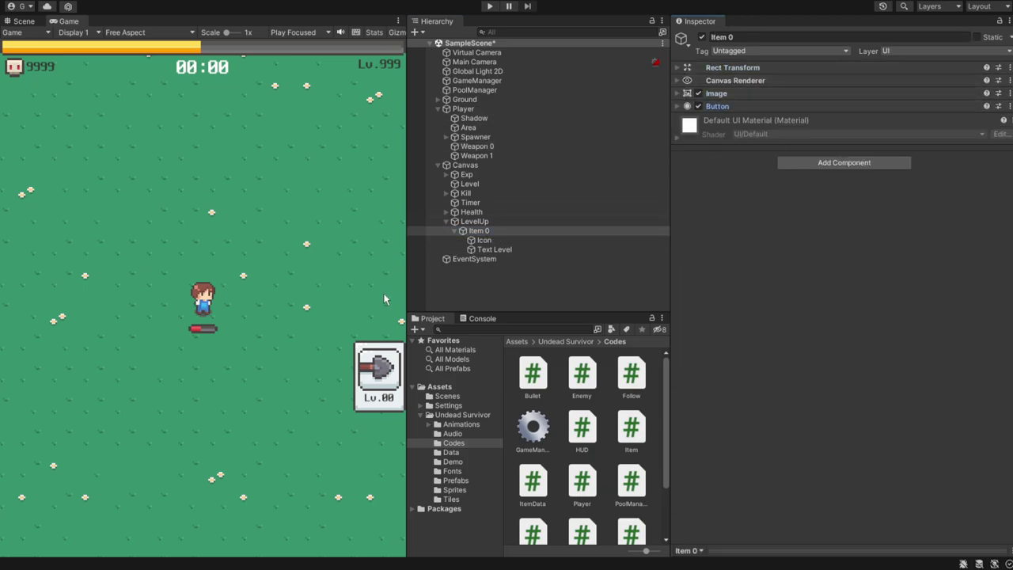
pyautogui.click(486, 241)
pyautogui.write('icon = Get')
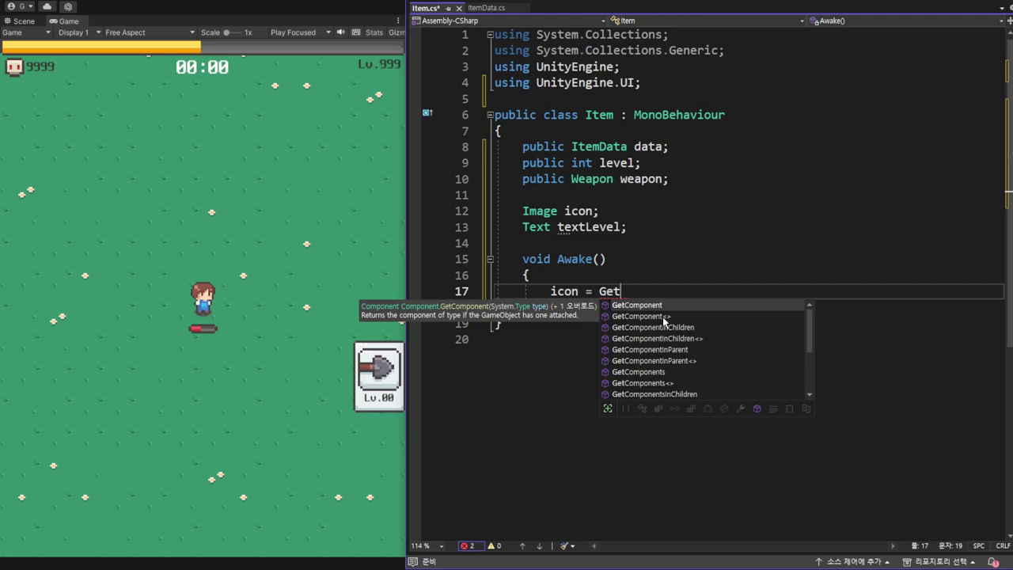
# - Complete line 17 as icon = GetComponentsInChildren<Image>()[1]; and start a new line
pyautogui.click(662, 327)
pyautogui.scroll(-1, 812, 340)
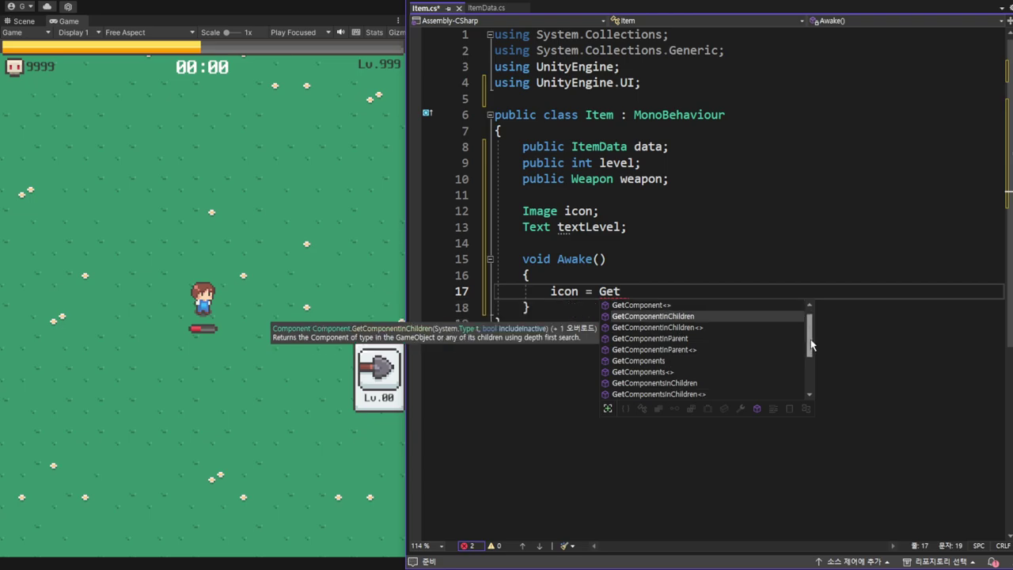
pyautogui.scroll(-1, 813, 352)
pyautogui.scroll(-1, 812, 352)
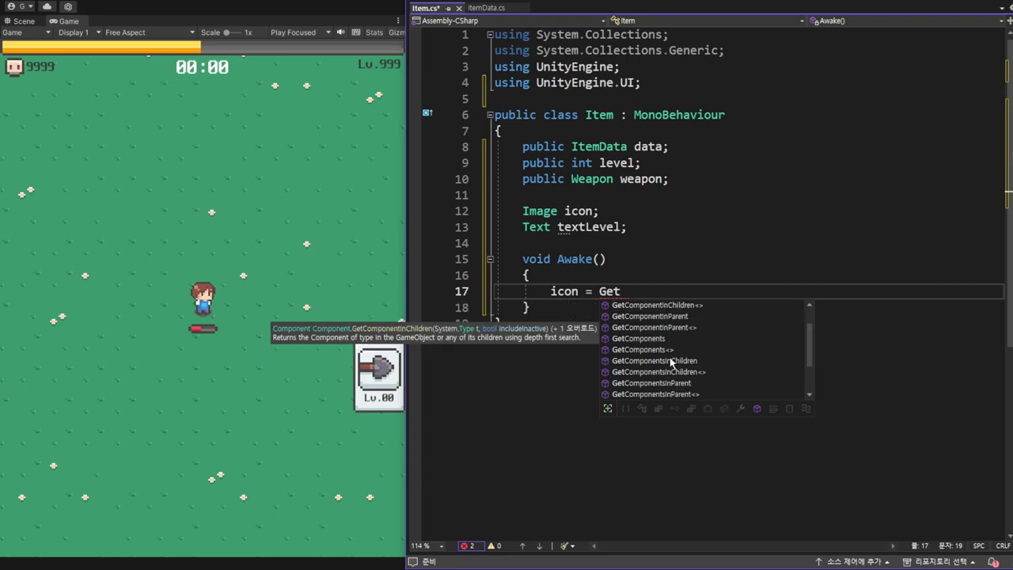
pyautogui.click(640, 353)
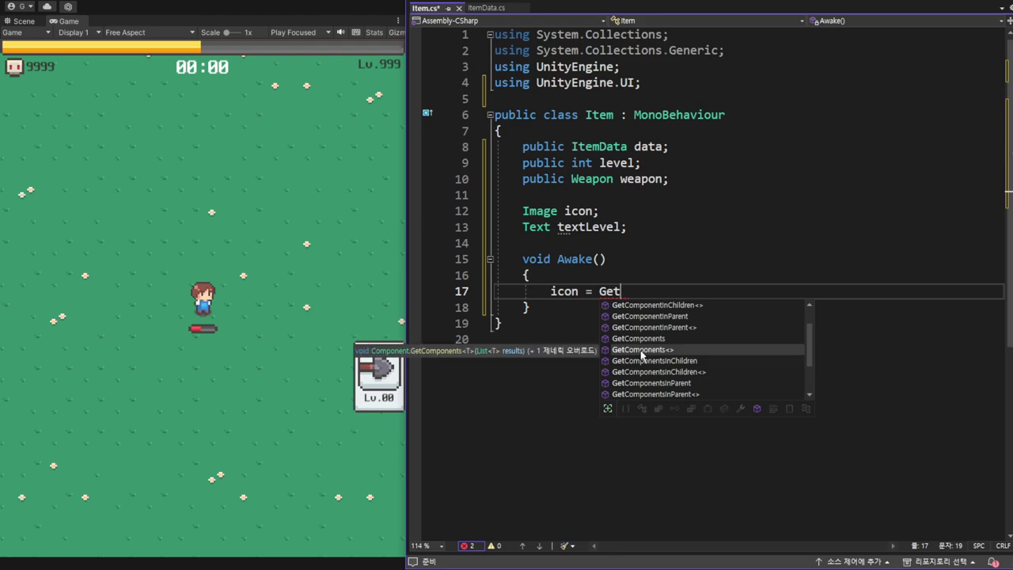
pyautogui.click(643, 371)
pyautogui.doubleClick(644, 371)
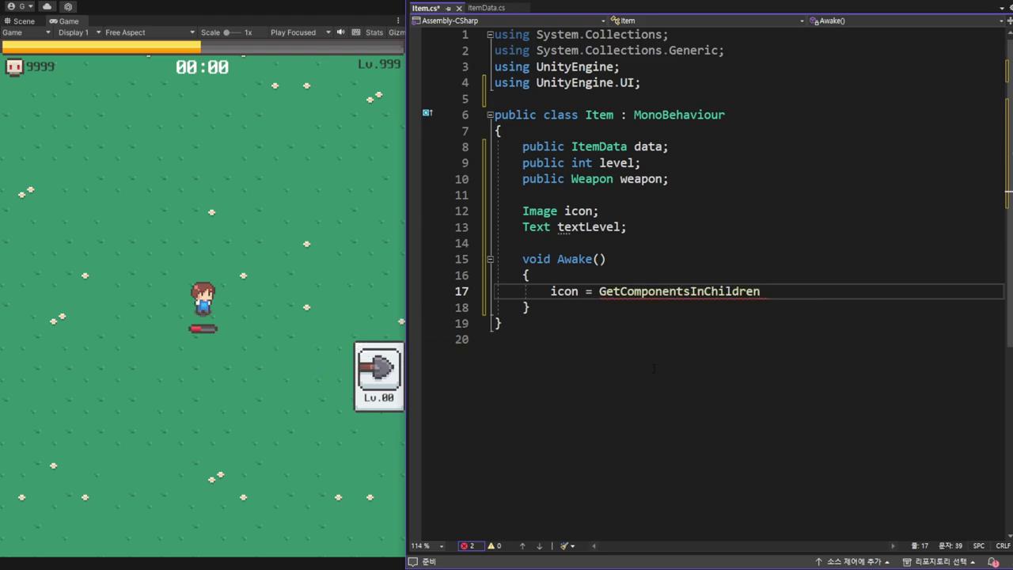
pyautogui.write('<')
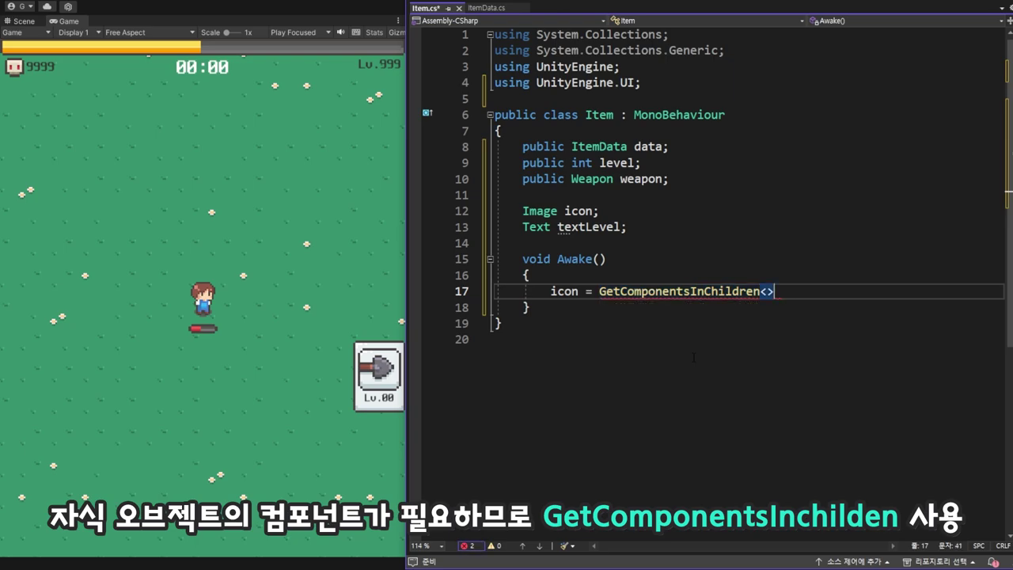
pyautogui.write('Image>')
pyautogui.write('(')
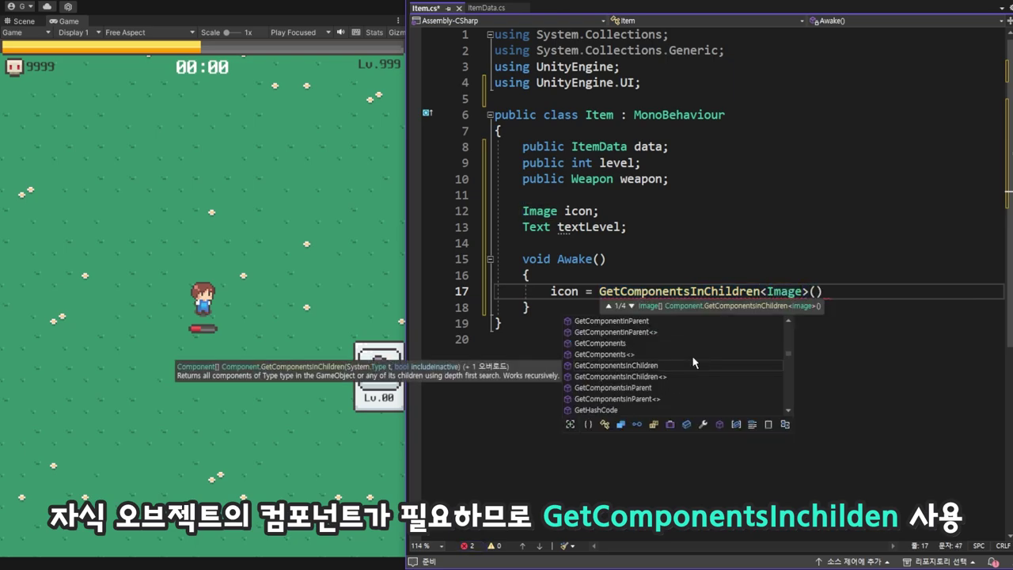
pyautogui.write(')')
pyautogui.moveTo(682, 292)
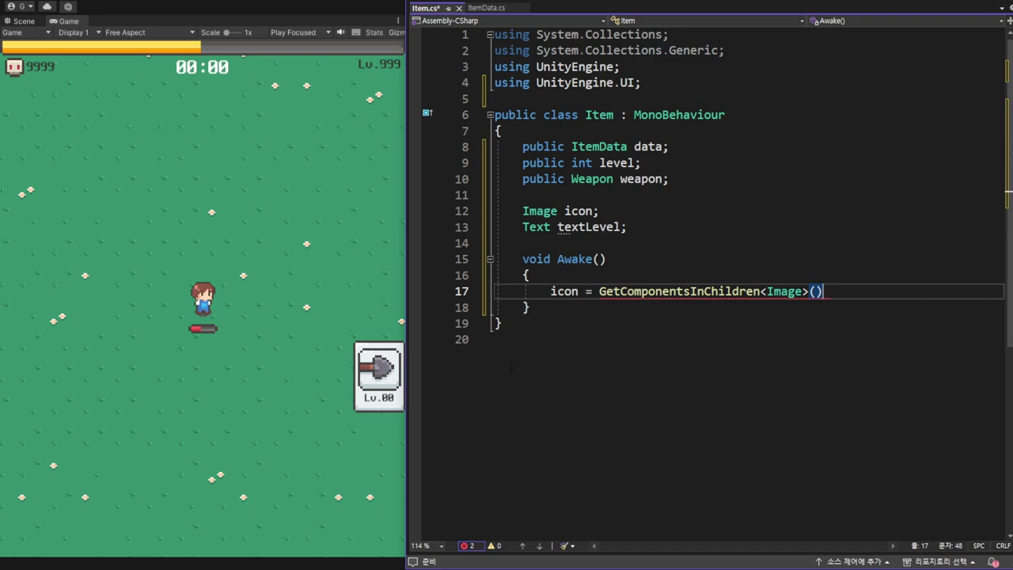
pyautogui.write('[')
pyautogui.write('1')
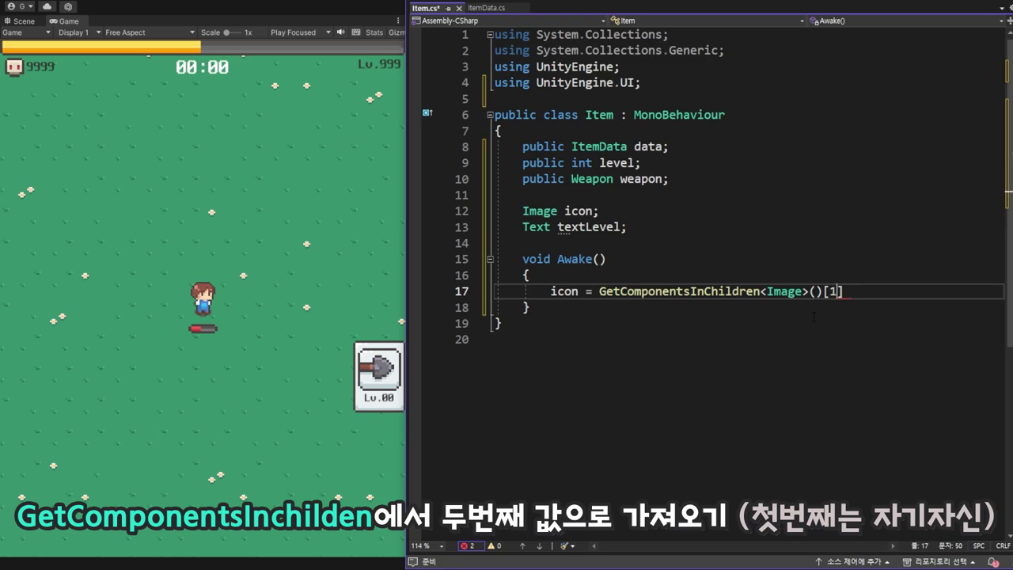
pyautogui.press('End')
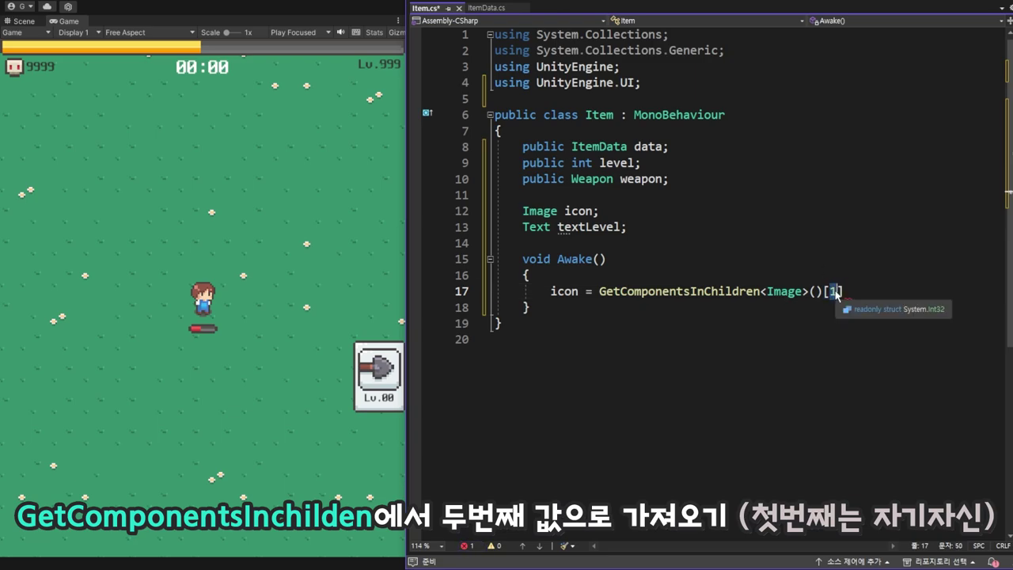
pyautogui.write(';')
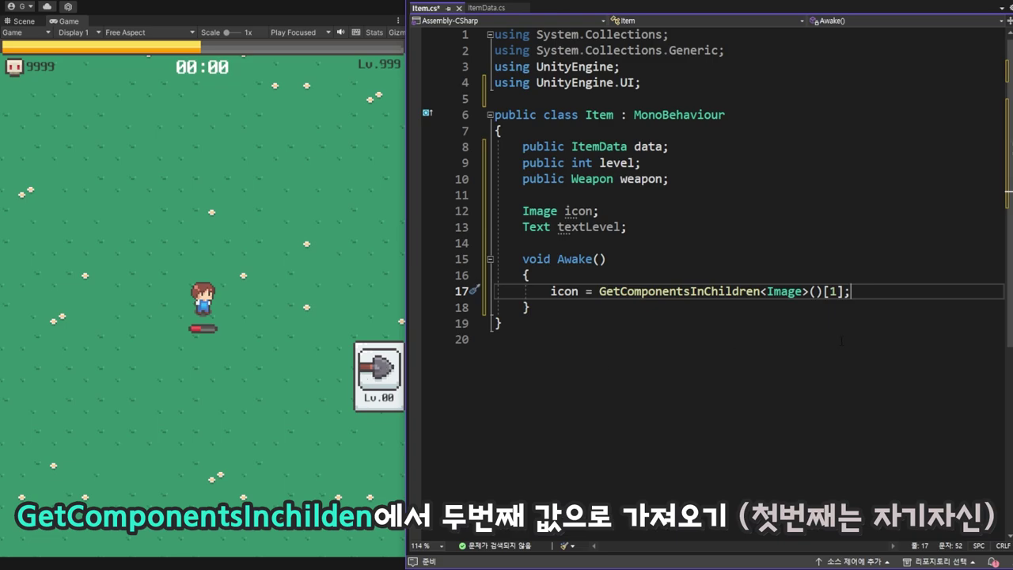
pyautogui.press('Return')
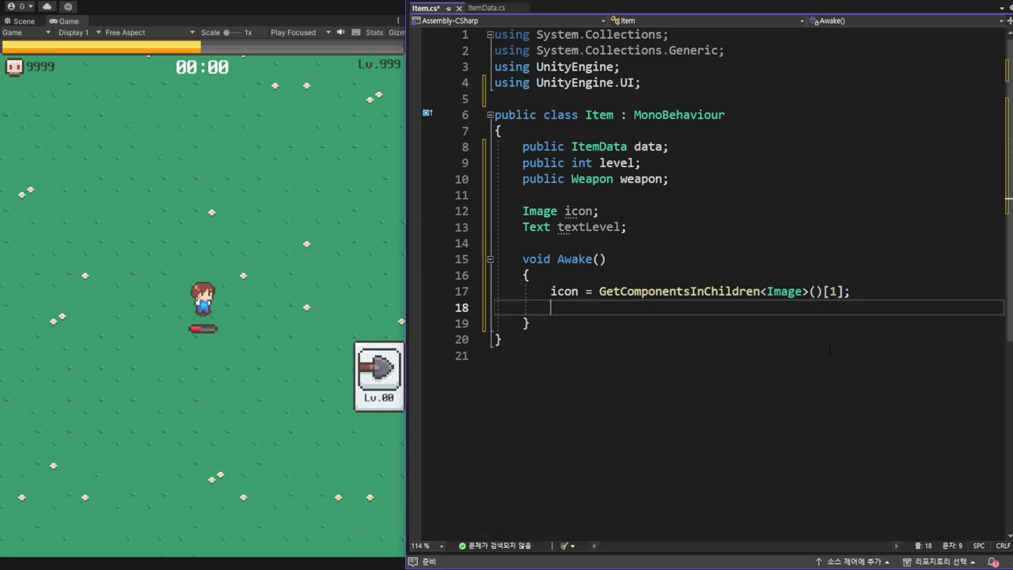
# - Write icon.sprite = data.itemIcon; on line 18 and open a new line below it
pyautogui.write('icon')
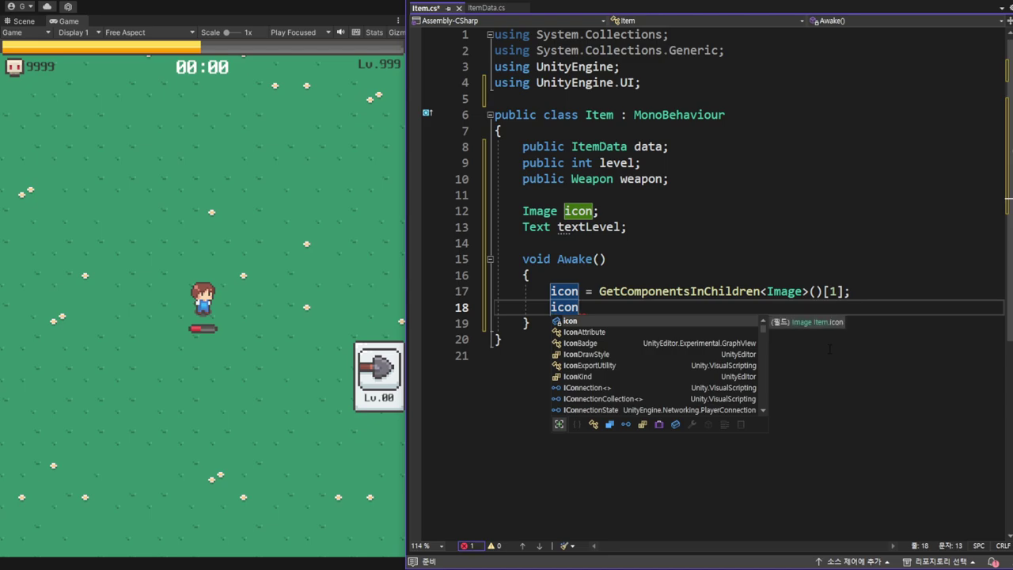
pyautogui.write('.sp')
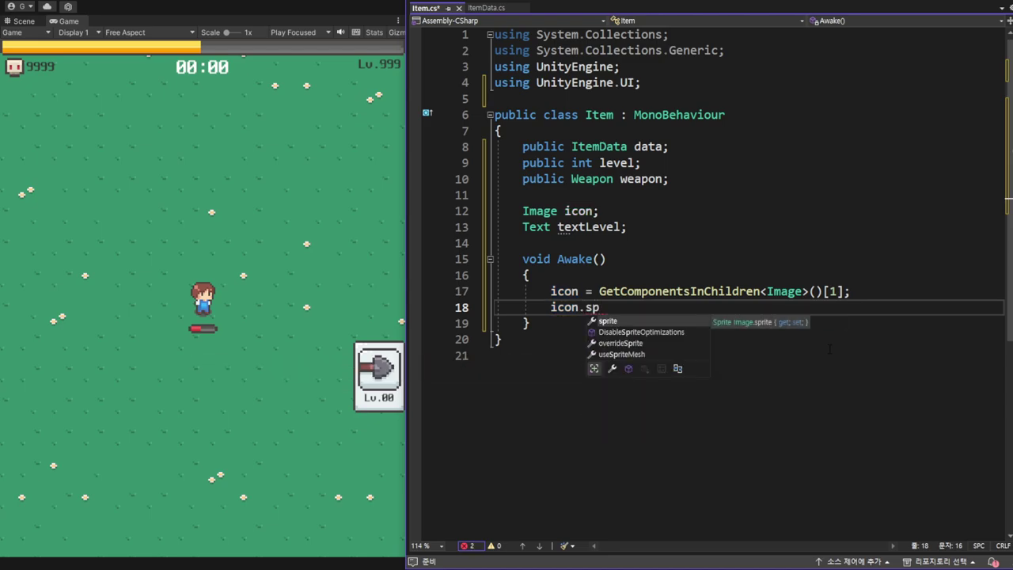
pyautogui.press('Tab')
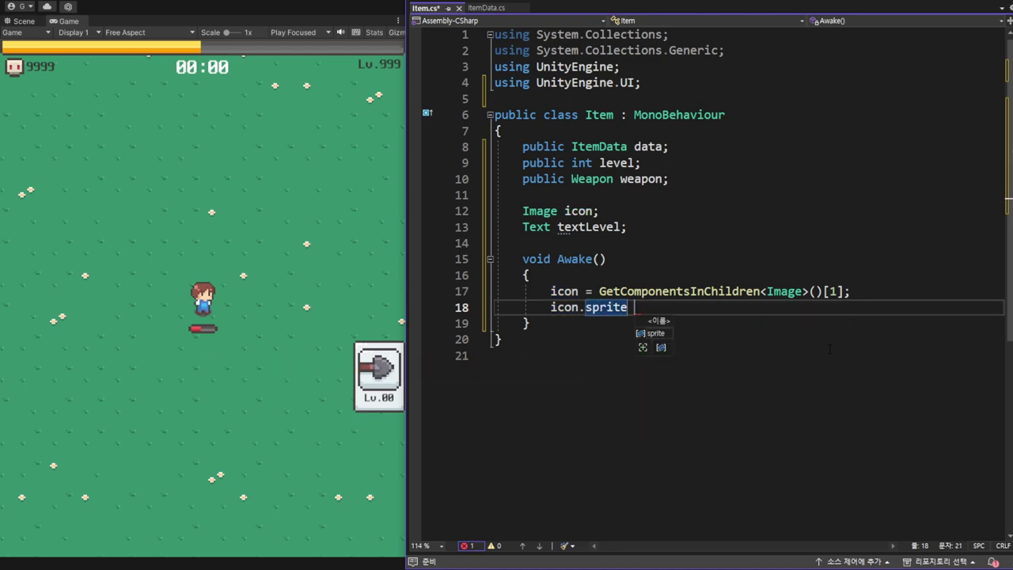
pyautogui.write('= ')
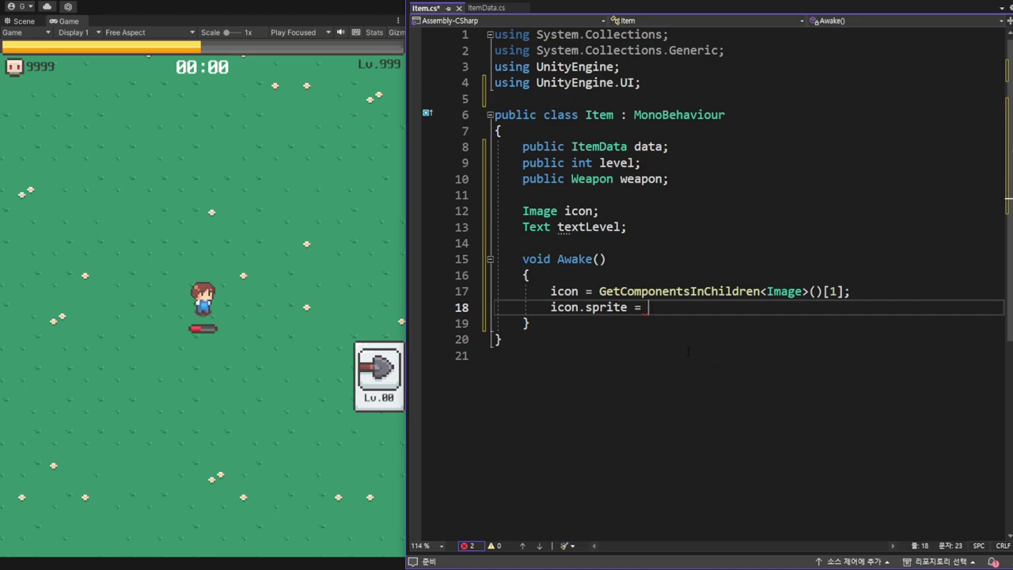
pyautogui.write('    data.')
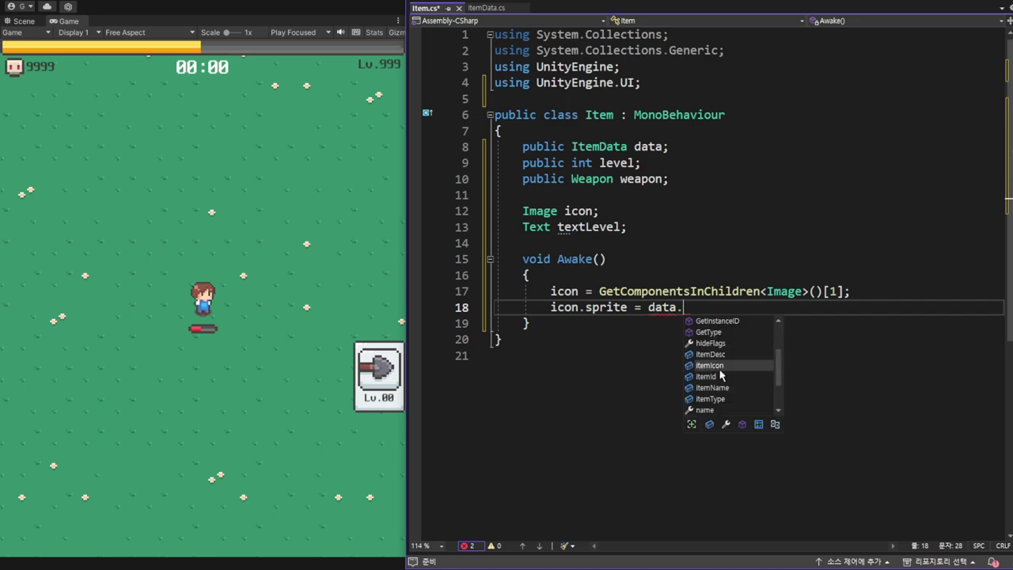
pyautogui.write('item')
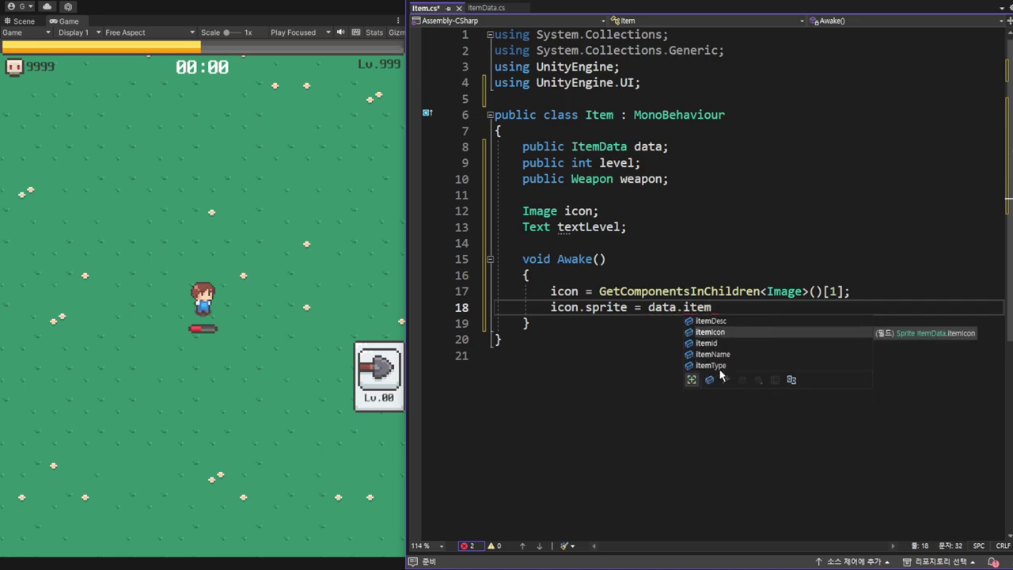
pyautogui.press('Tab')
pyautogui.write(';')
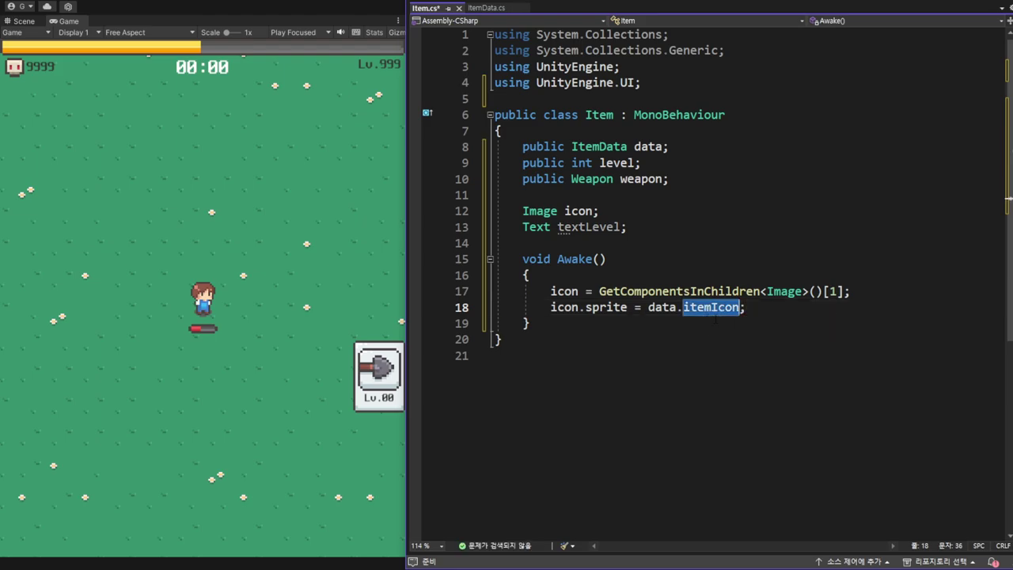
pyautogui.press('Tab')
pyautogui.press('Return')
pyautogui.press('Return')
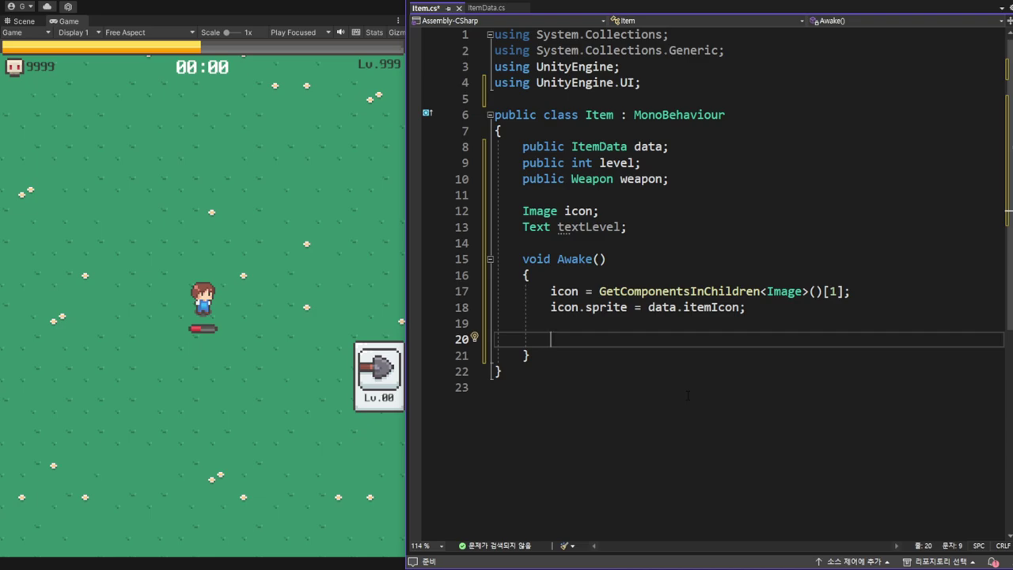
# - Declare Text[] texts = GetComponentsInChildren<Text>(); in Awake by adapting the icon line
pyautogui.write('Text[] ')
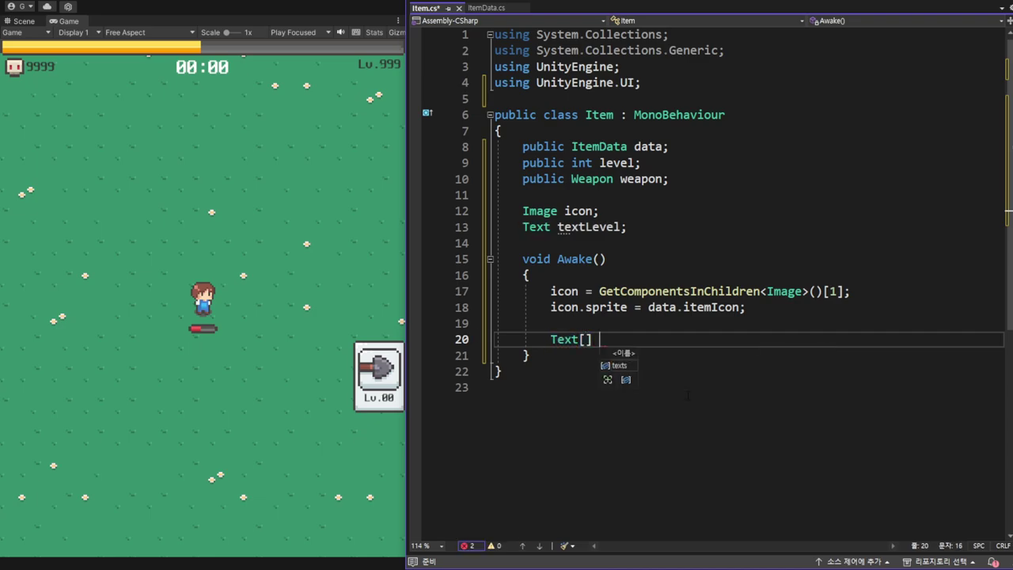
pyautogui.write('texts')
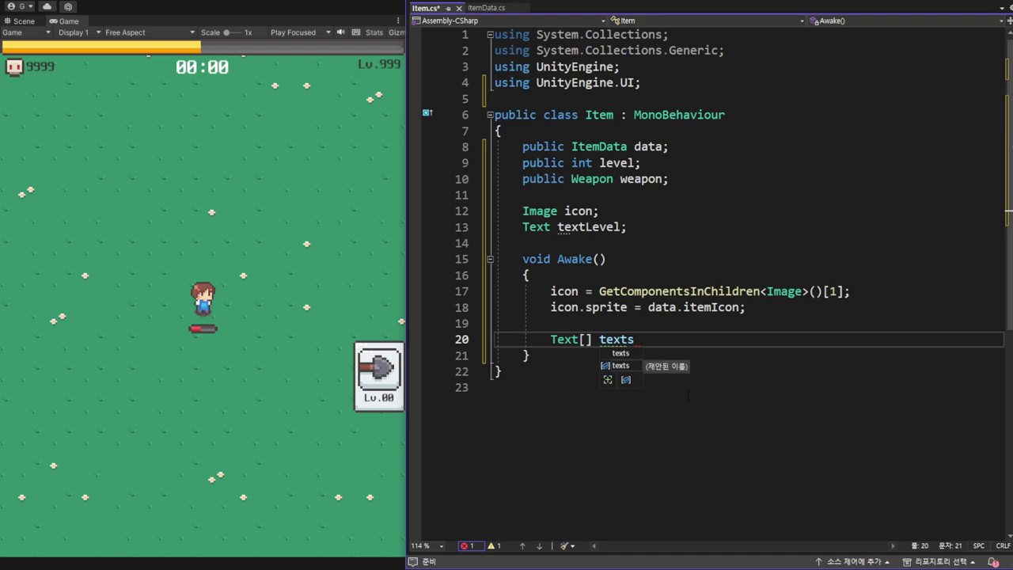
pyautogui.write(' =')
pyautogui.moveTo(599, 291); pyautogui.dragTo(865, 291)
pyautogui.hotkey('ctrl', 'c')
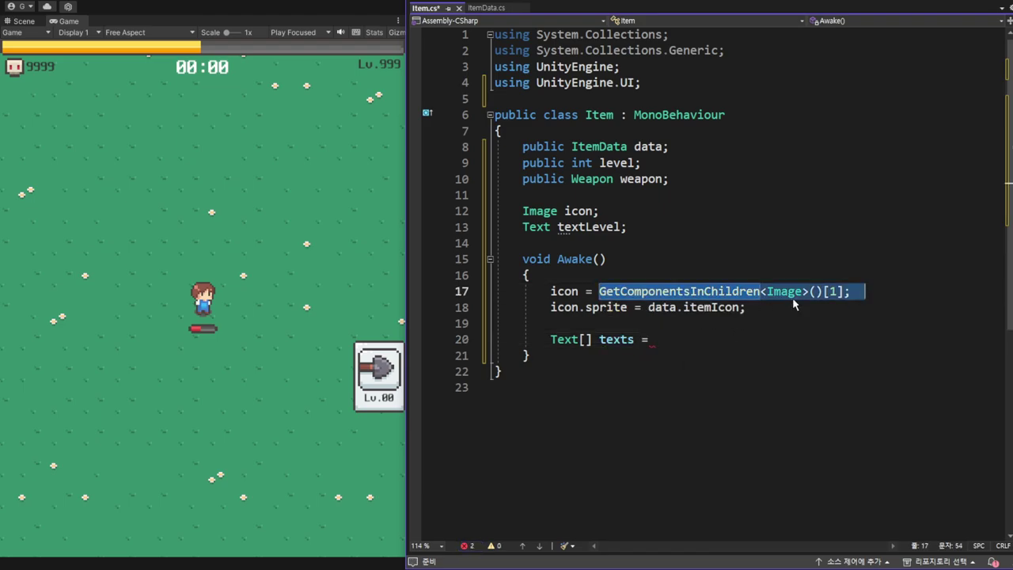
pyautogui.click(719, 339)
pyautogui.press('End')
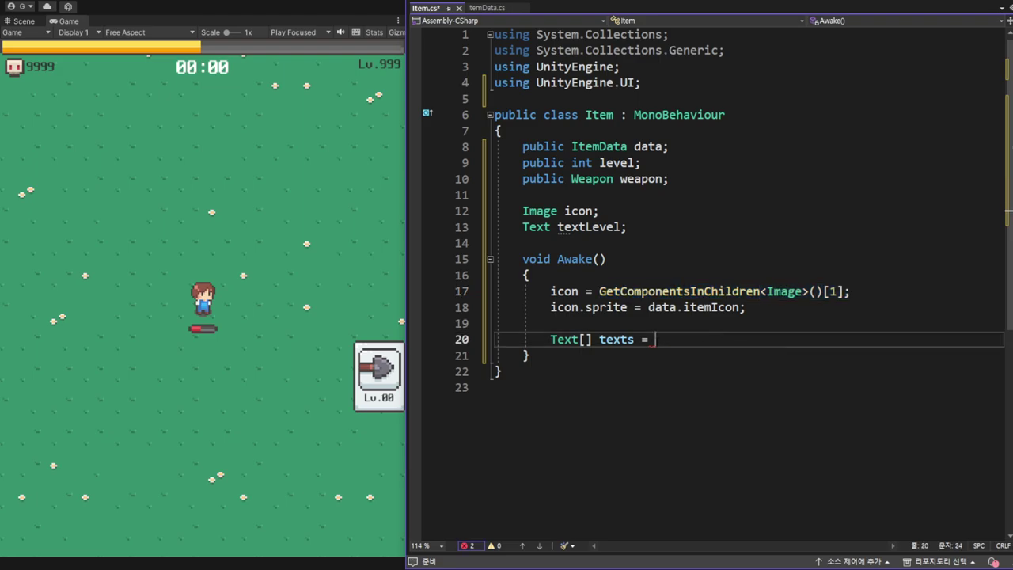
pyautogui.hotkey('ctrl', 'v')
pyautogui.doubleClick(839, 339)
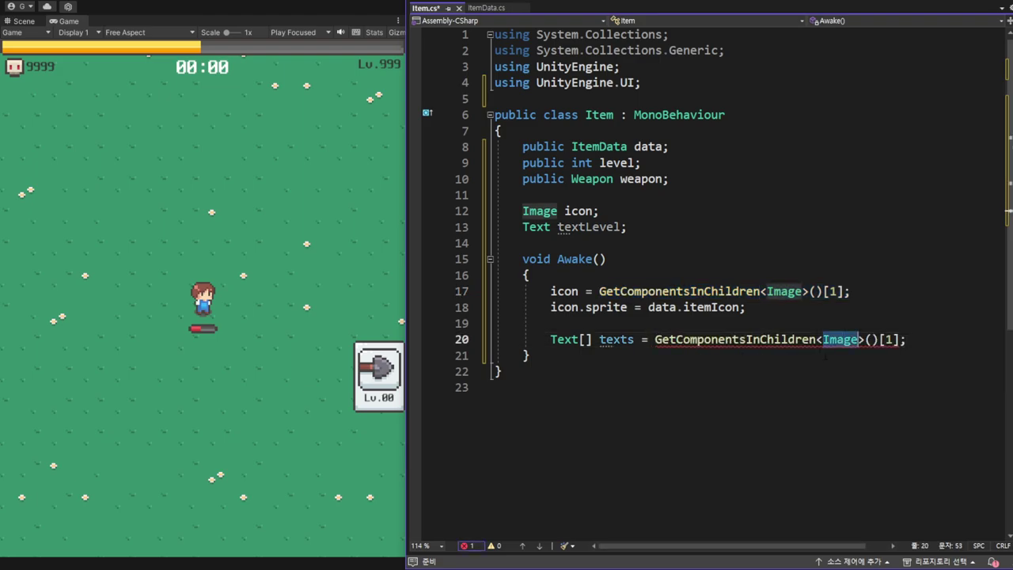
pyautogui.write('Text')
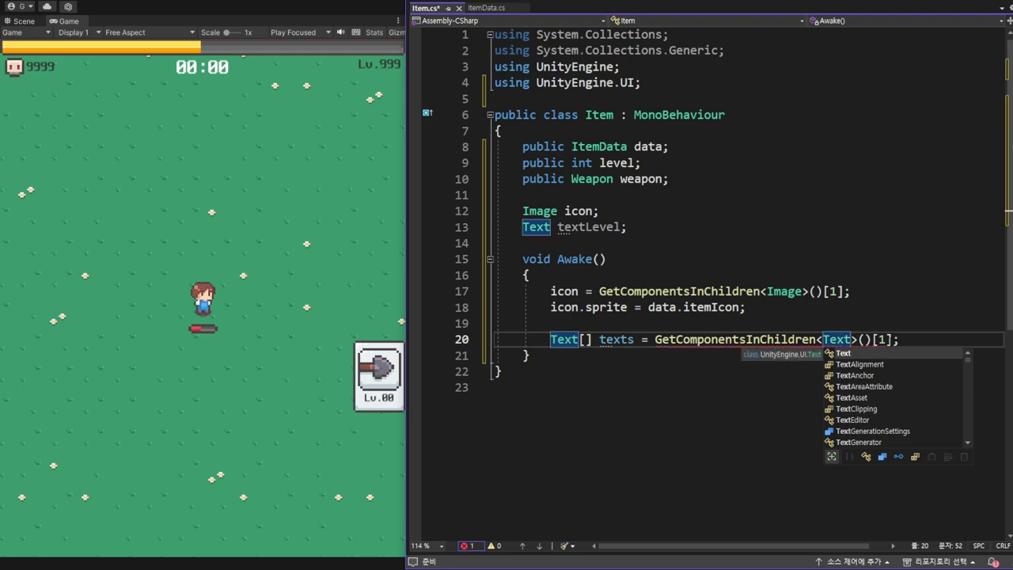
pyautogui.press('End')
pyautogui.press('Left')
pyautogui.press('BackSpace')
pyautogui.press('BackSpace')
pyautogui.press('BackSpace')
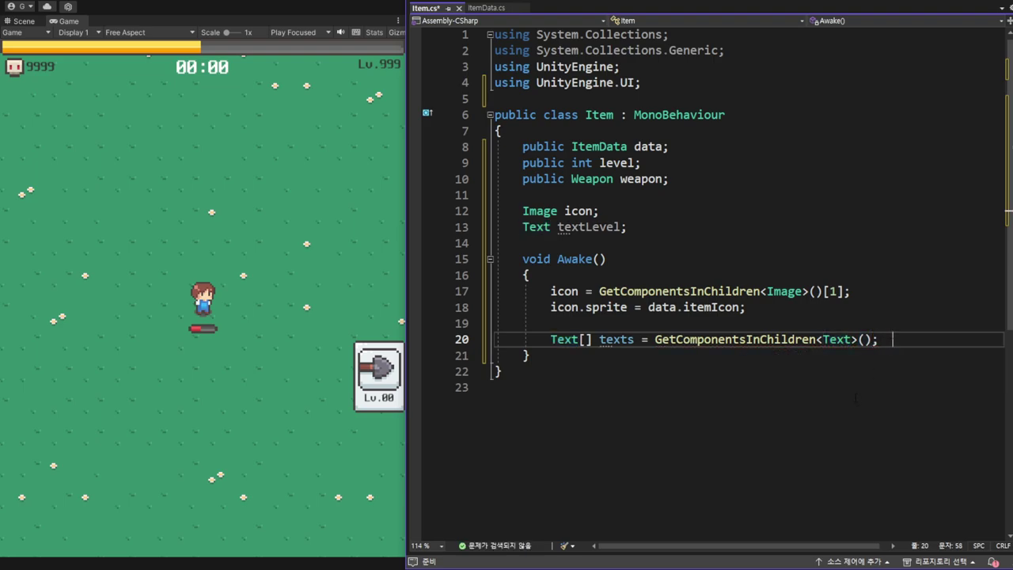
pyautogui.press('Return')
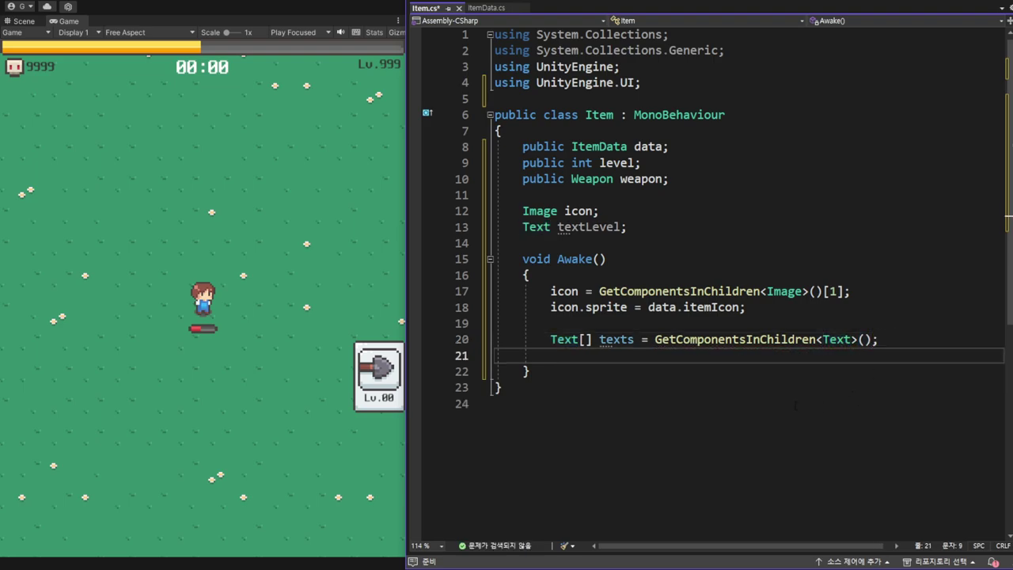
# - Add textLevel = texts[0]; on the next line of Awake
pyautogui.write('texts')
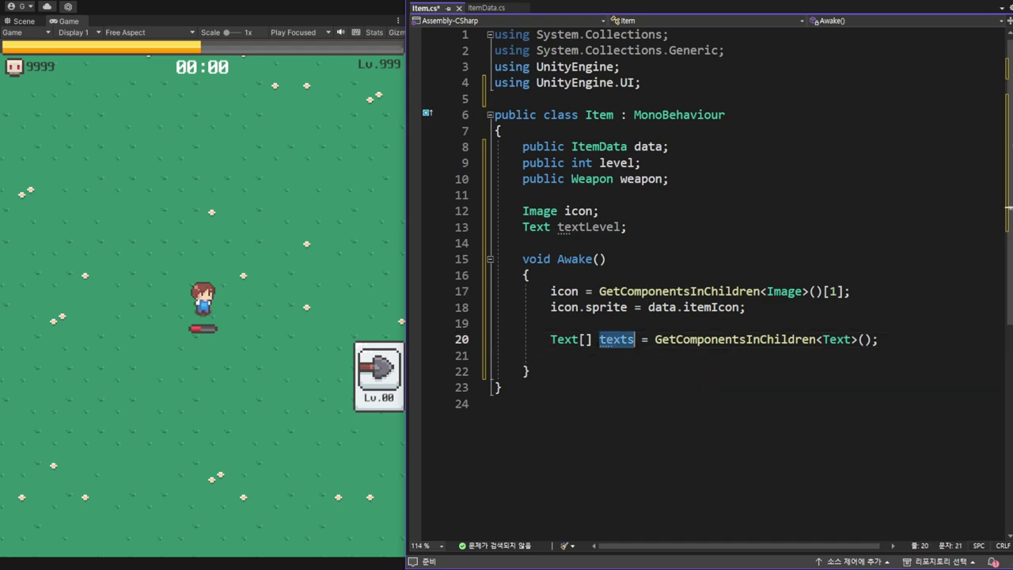
pyautogui.write('[')
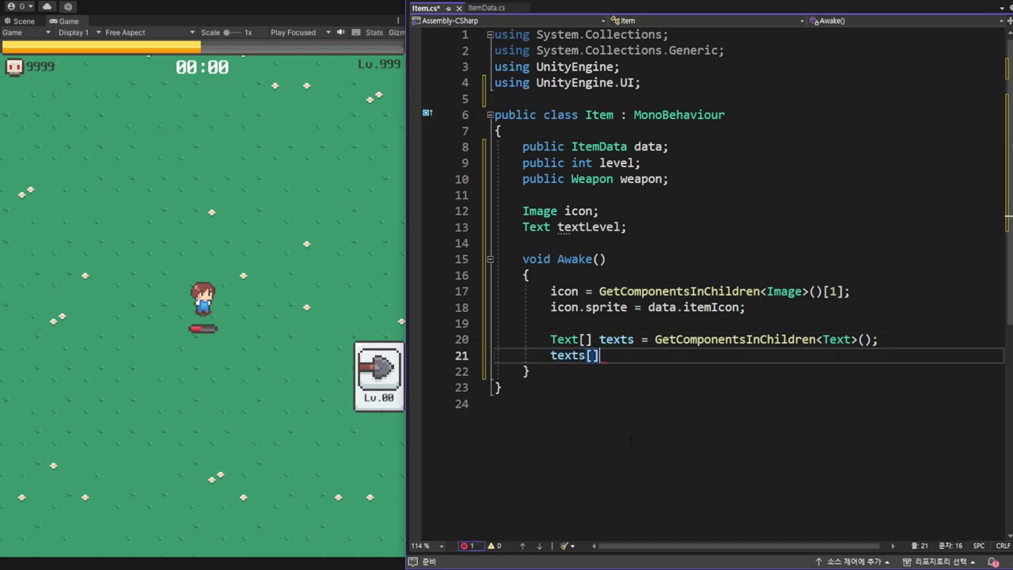
pyautogui.write('0]')
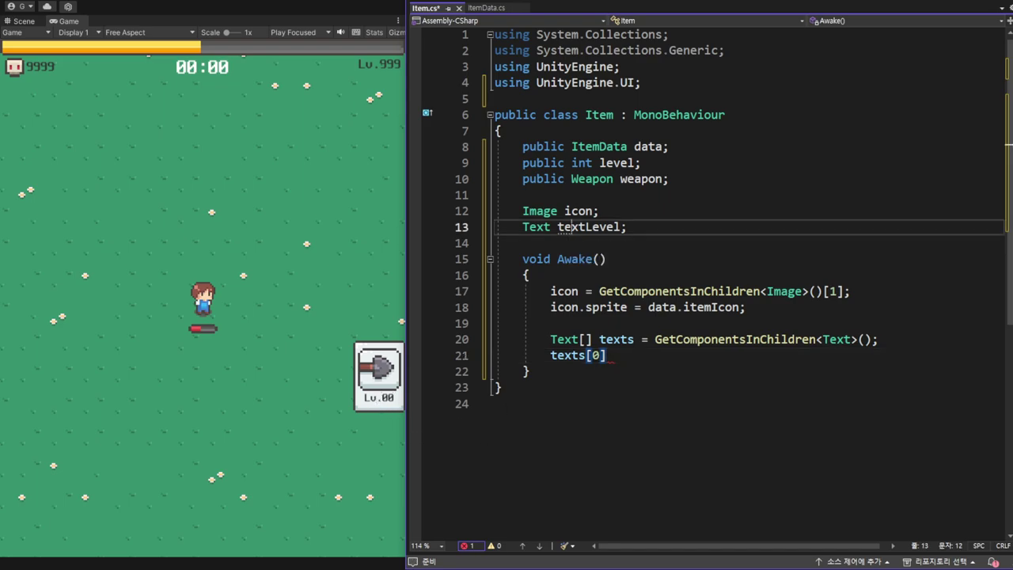
pyautogui.doubleClick(589, 226)
pyautogui.hotkey('ctrl', 'c')
pyautogui.click(551, 355)
pyautogui.hotkey('ctrl', 'v')
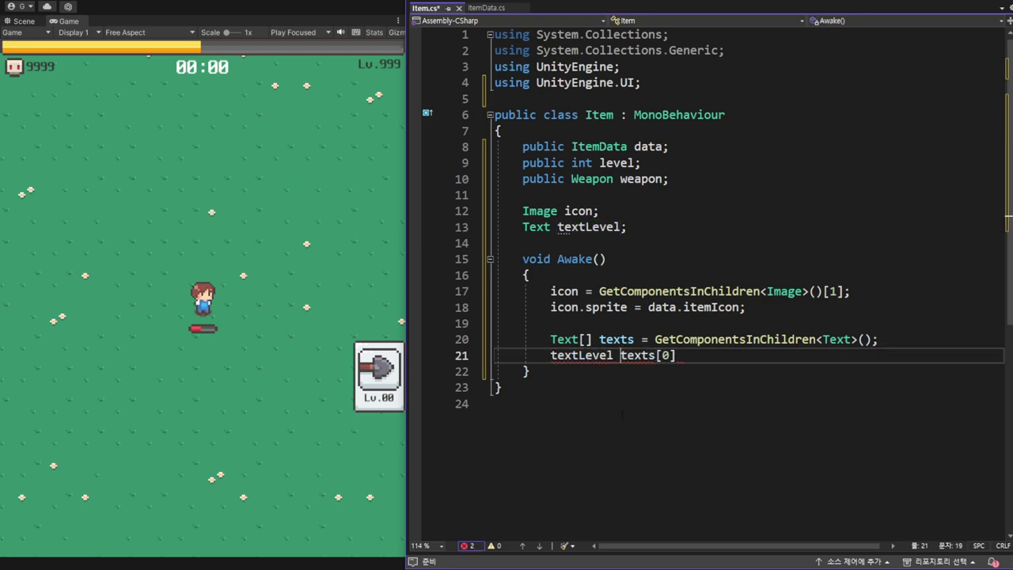
pyautogui.write('=')
pyautogui.press('End')
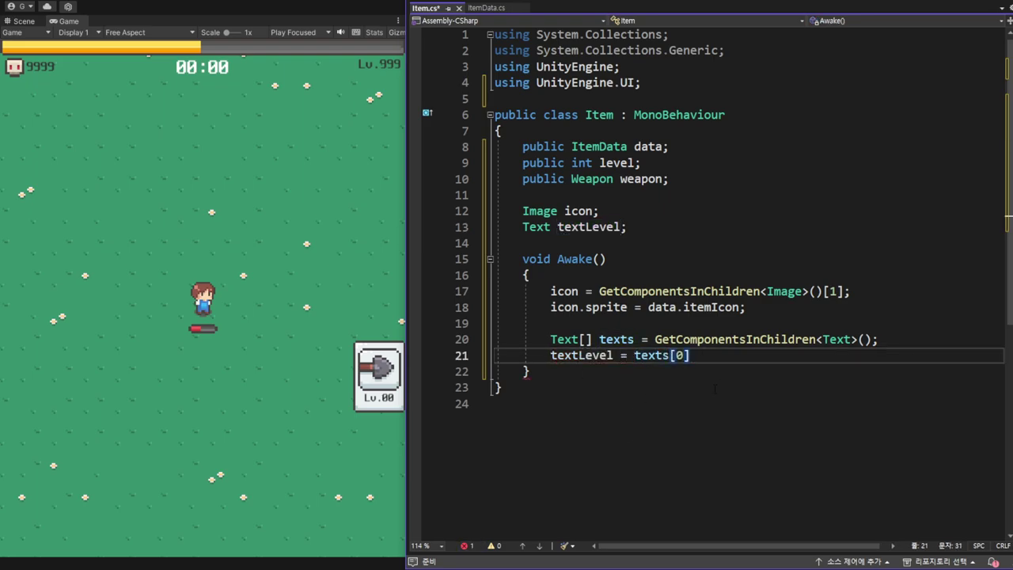
pyautogui.write(';')
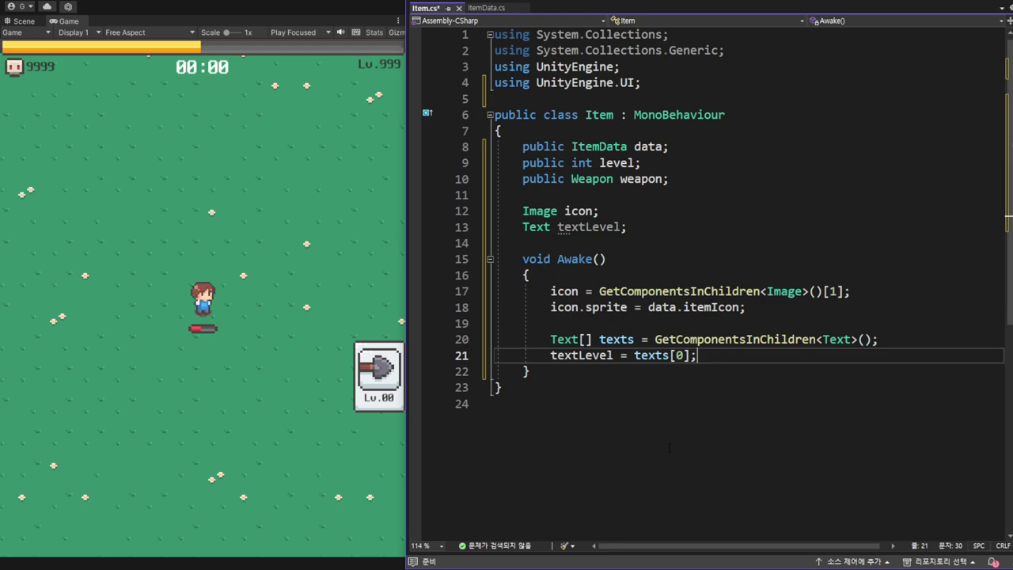
# - Save Item.cs and add blank lines below the Awake method
pyautogui.hotkey('ctrl', 's')
pyautogui.press('Down')
pyautogui.press('Return')
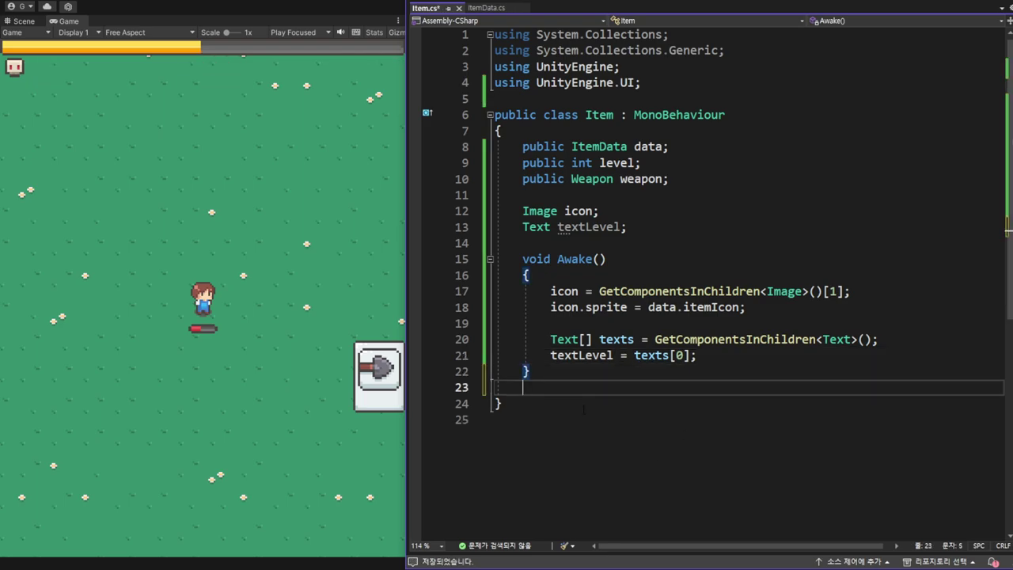
pyautogui.press('Return')
pyautogui.scroll(-2, 590, 261)
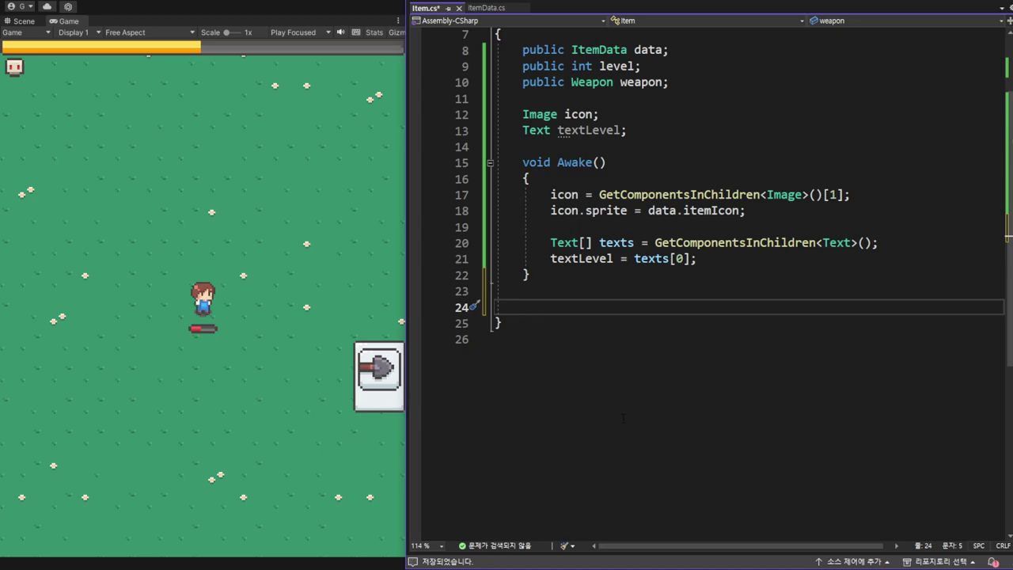
# - Create an empty LateUpdate method in Item.cs
pyautogui.write('Late')
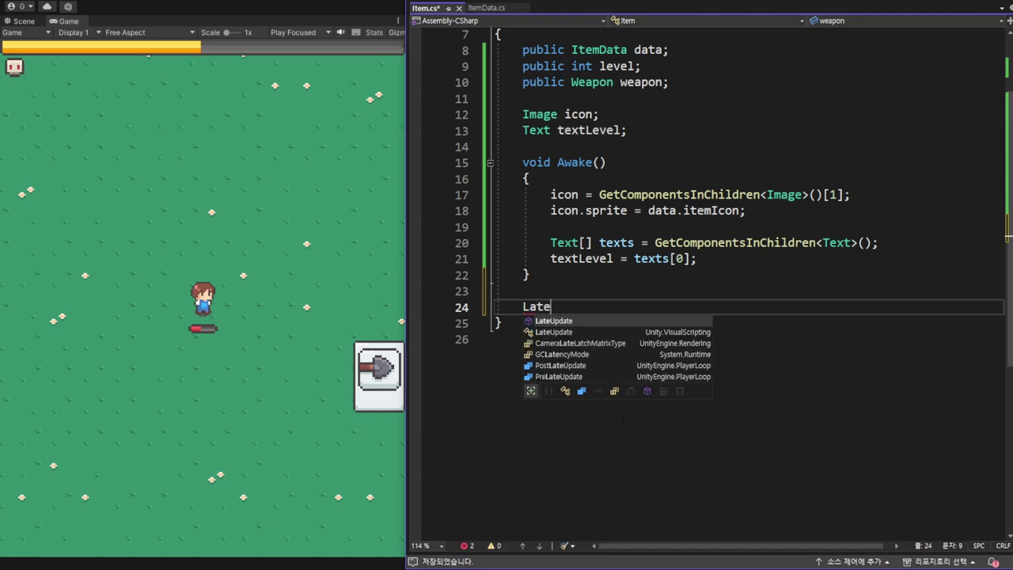
pyautogui.press('Return')
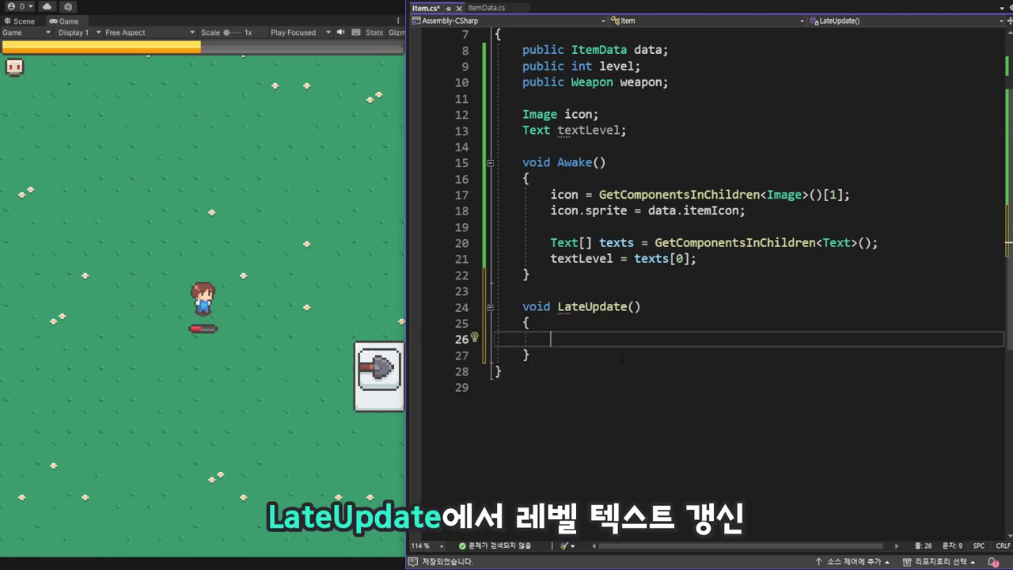
pyautogui.press('Up')
pyautogui.press('Up')
pyautogui.press('Up')
pyautogui.press('Down')
pyautogui.press('Down')
pyautogui.press('Down')
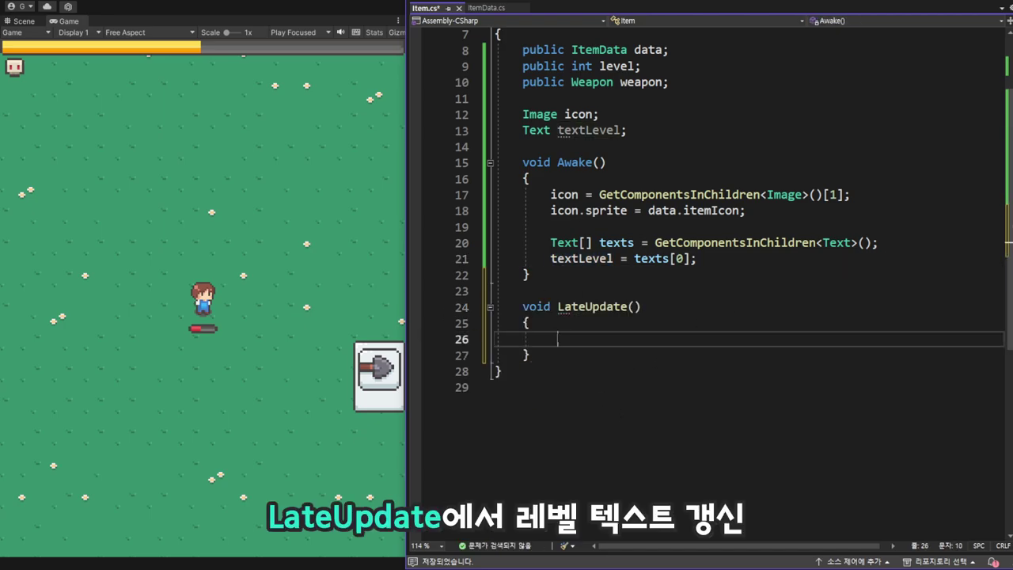
# - Make LateUpdate set textLevel.text = "Lv." + (level + 1); and save Item.cs
pyautogui.write('textLevel.')
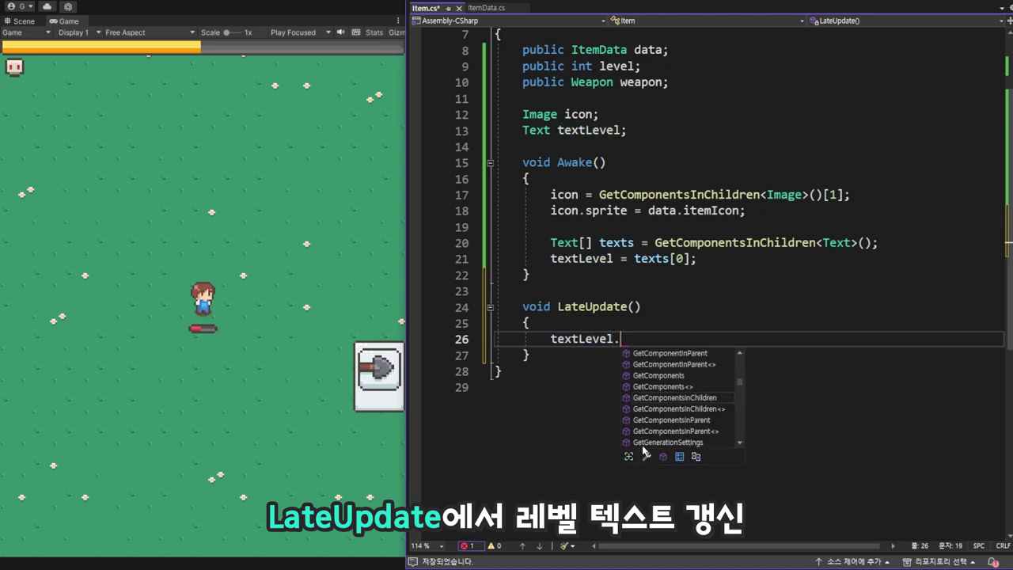
pyautogui.write('text =')
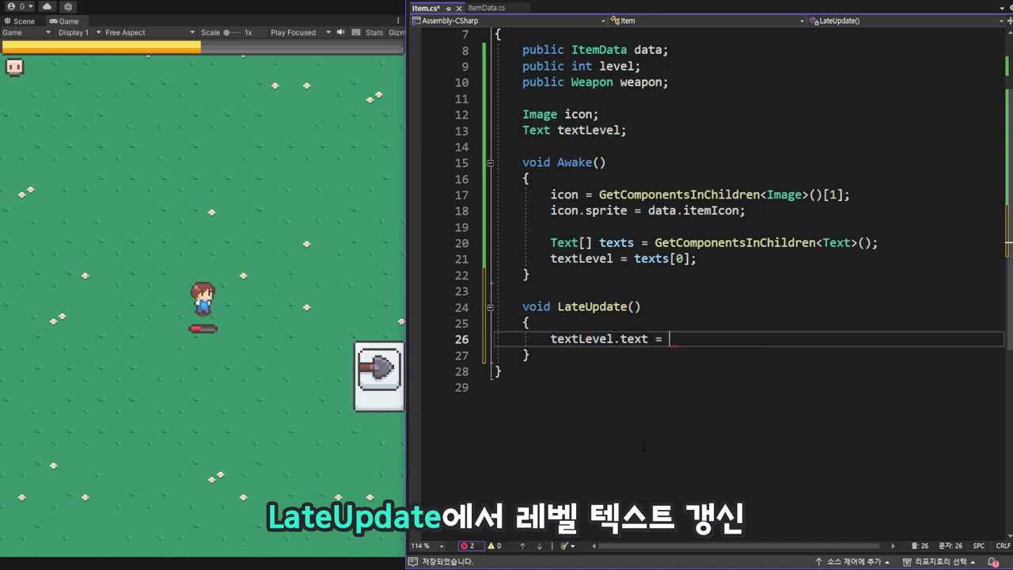
pyautogui.press('Left')
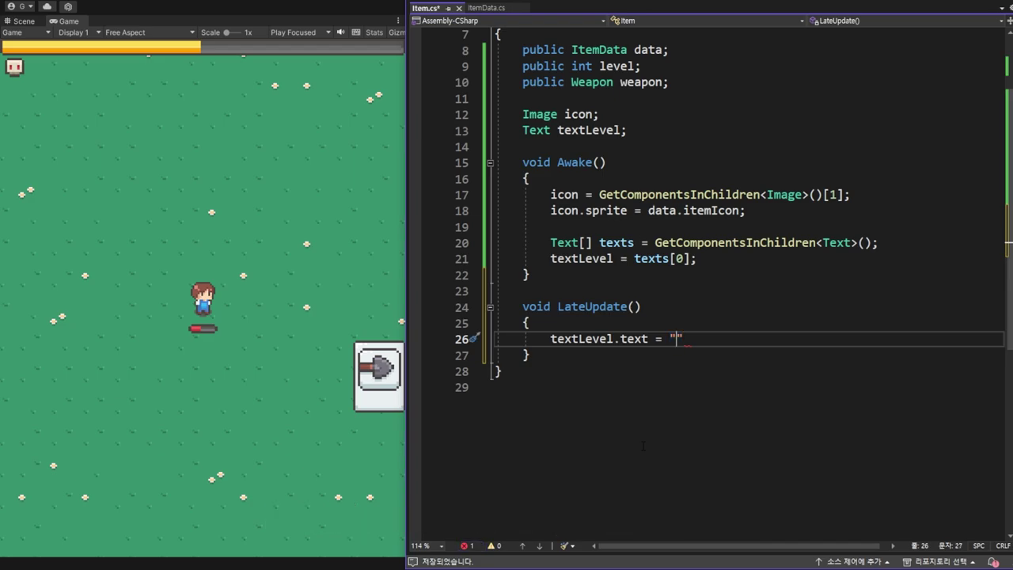
pyautogui.write('Lv.')
pyautogui.press('Right')
pyautogui.write('+ level')
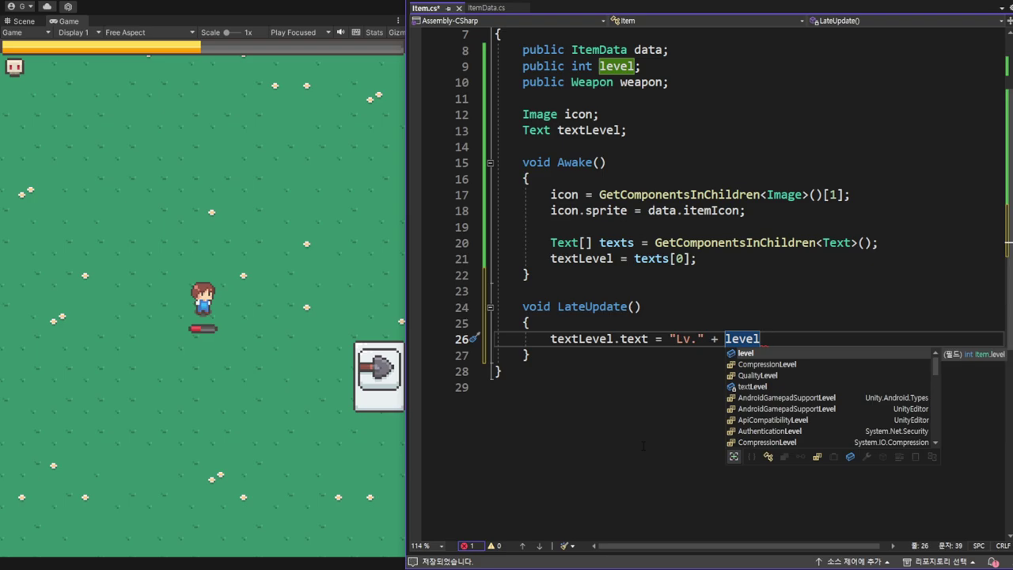
pyautogui.write('+ 1')
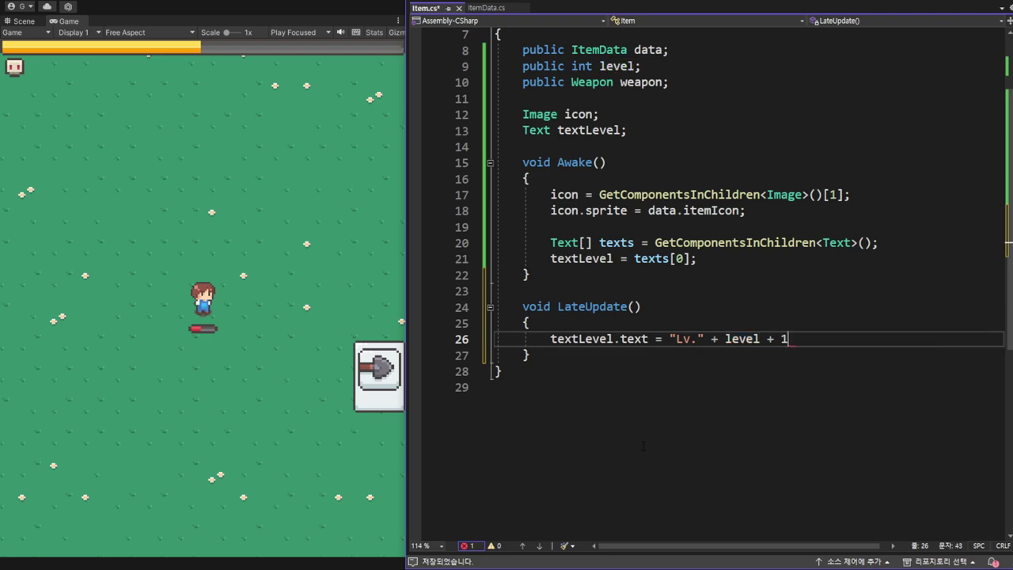
pyautogui.write(')')
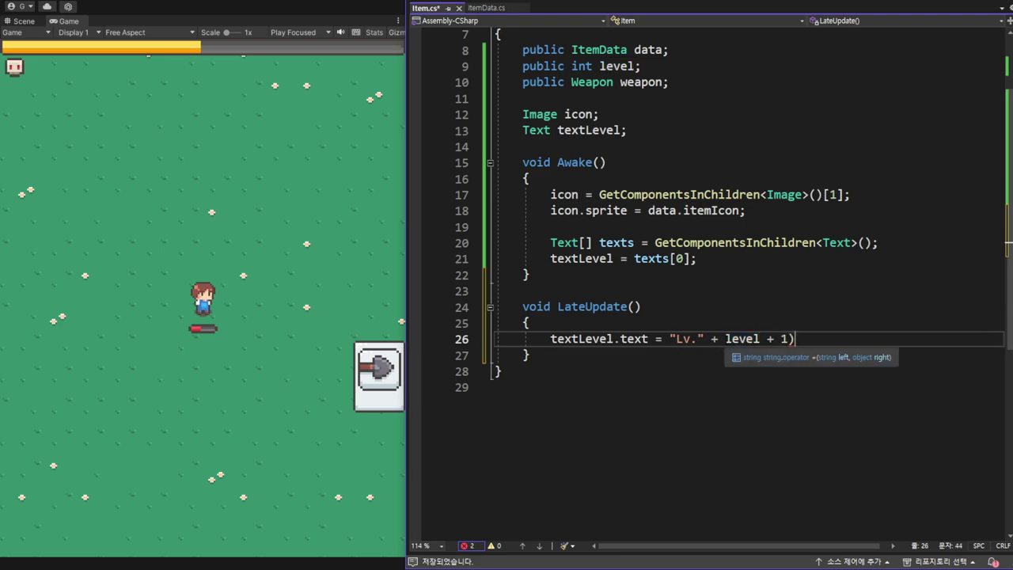
pyautogui.click(725, 339)
pyautogui.write('(')
pyautogui.press('End')
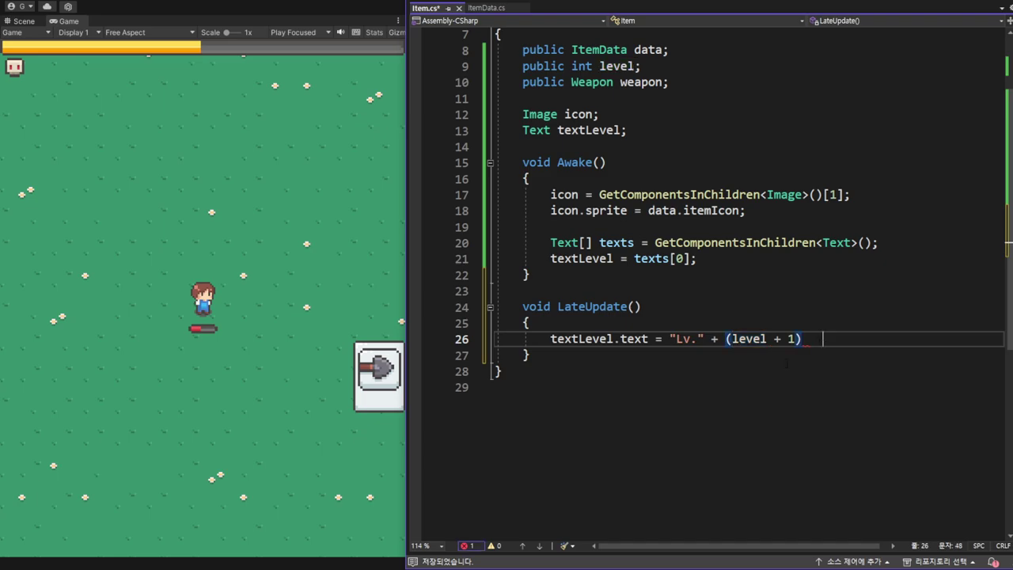
pyautogui.write(';')
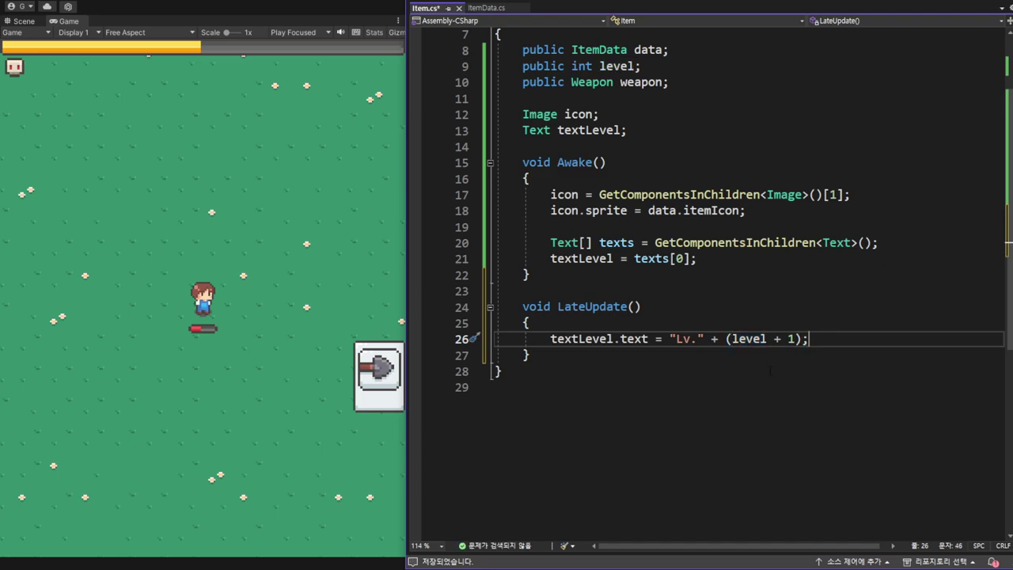
pyautogui.hotkey('ctrl', 's')
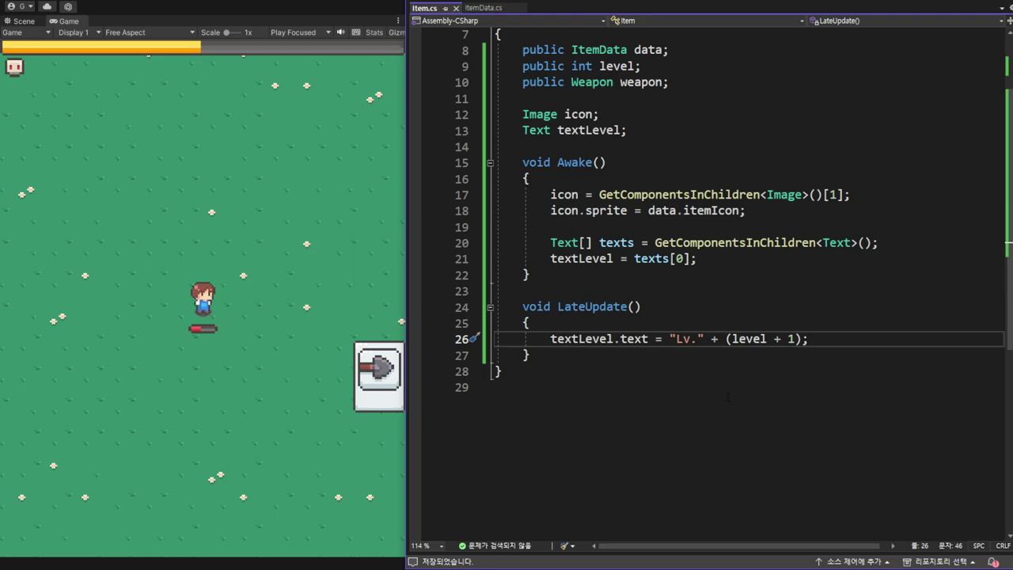
# - Add the Item script component to the Item 0 button
pyautogui.click(352, 16)
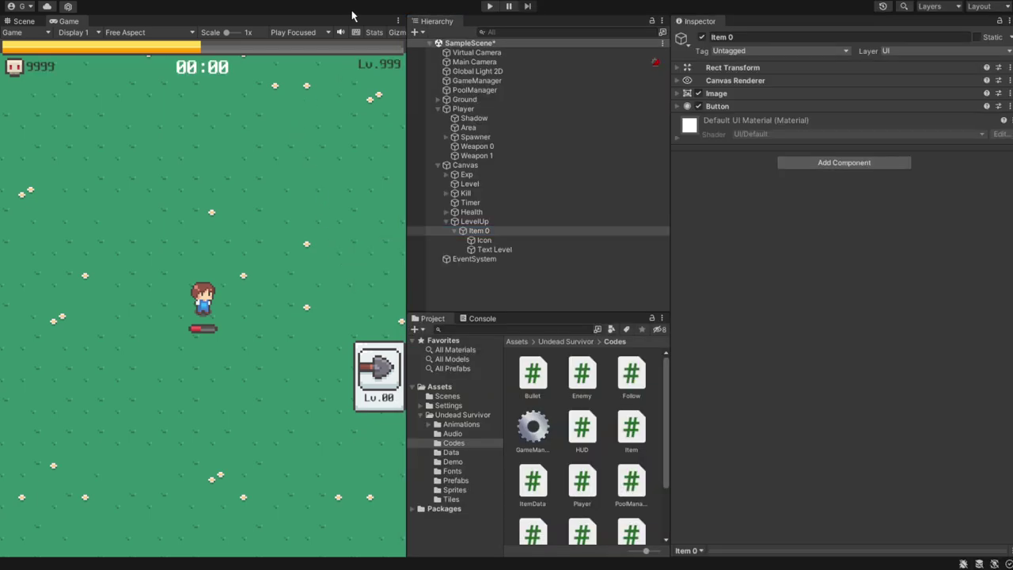
pyautogui.click(500, 229)
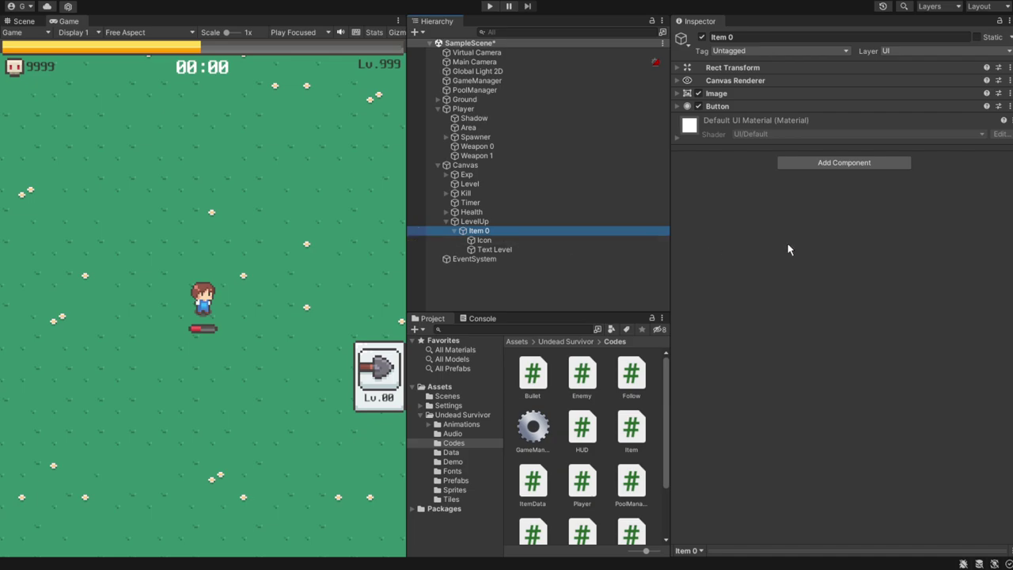
pyautogui.click(858, 162)
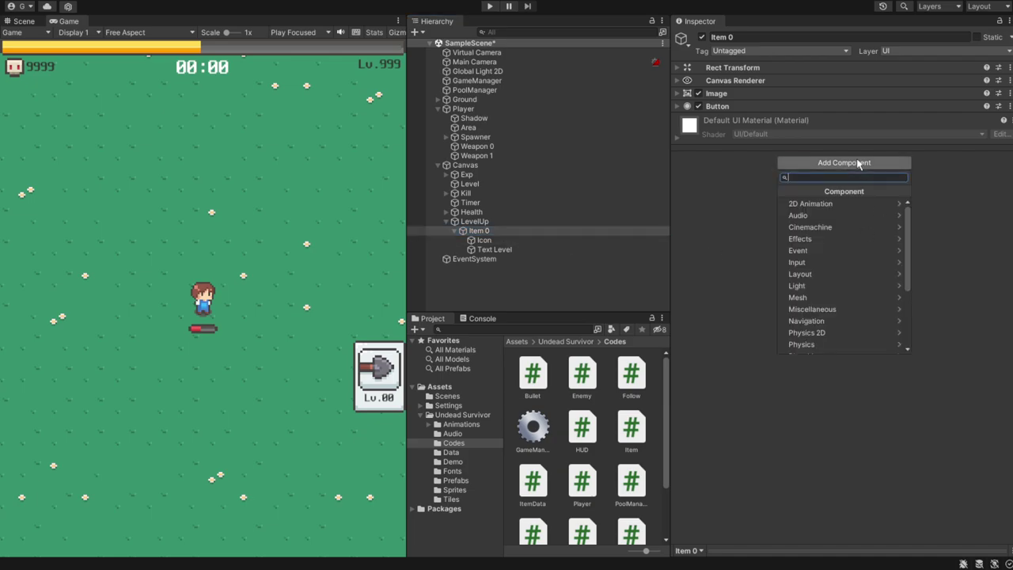
pyautogui.write('Item')
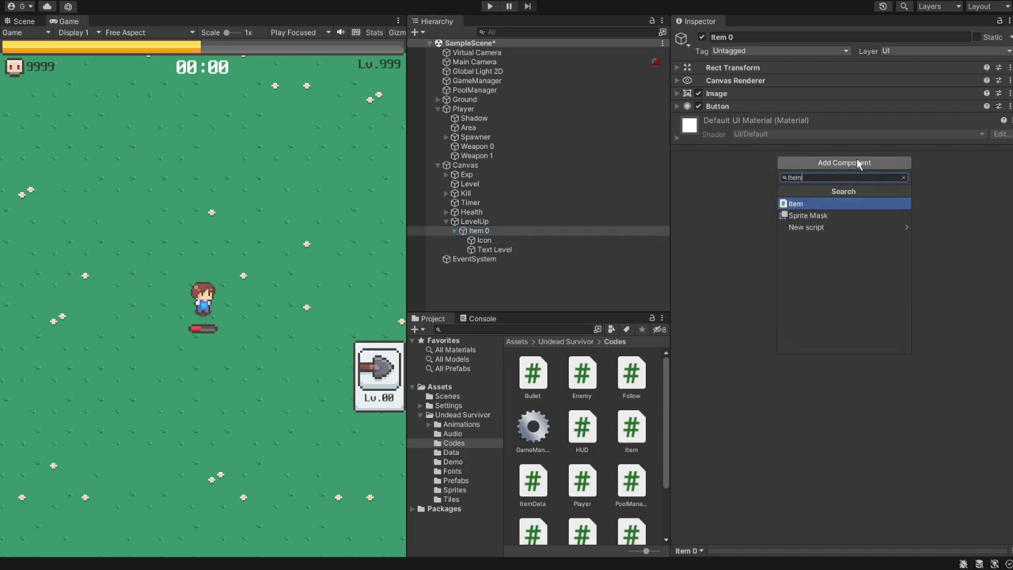
pyautogui.press('Return')
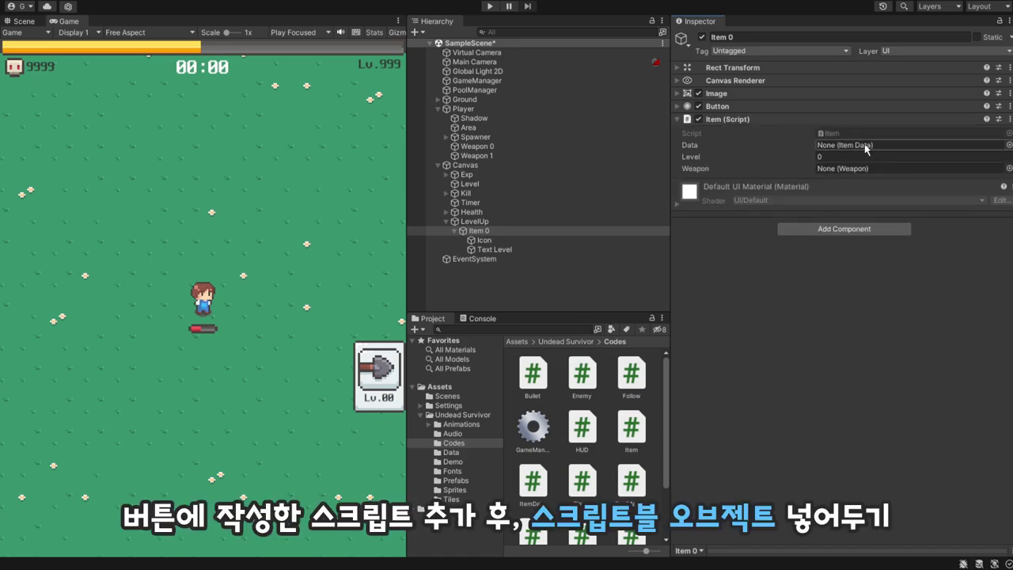
# - Set the Item script's Data field to the Item 0 data asset
pyautogui.click(1008, 146)
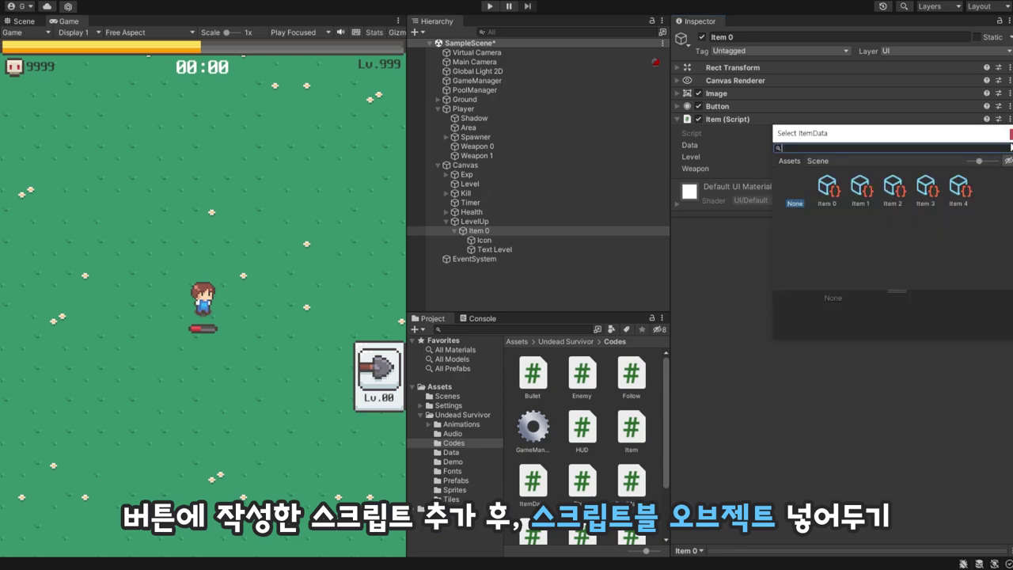
pyautogui.moveTo(919, 144); pyautogui.dragTo(818, 231)
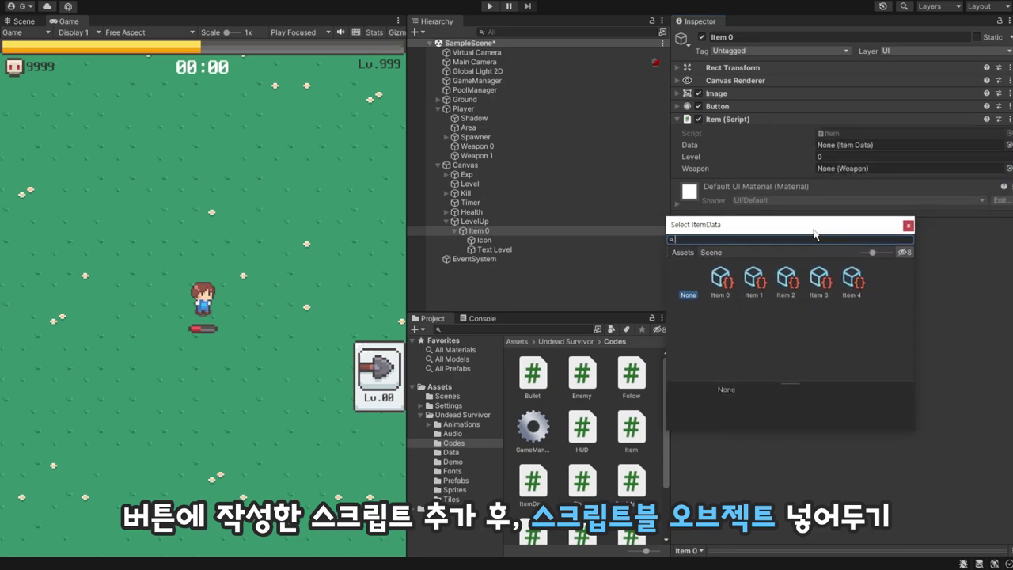
pyautogui.moveTo(917, 290); pyautogui.dragTo(1011, 290)
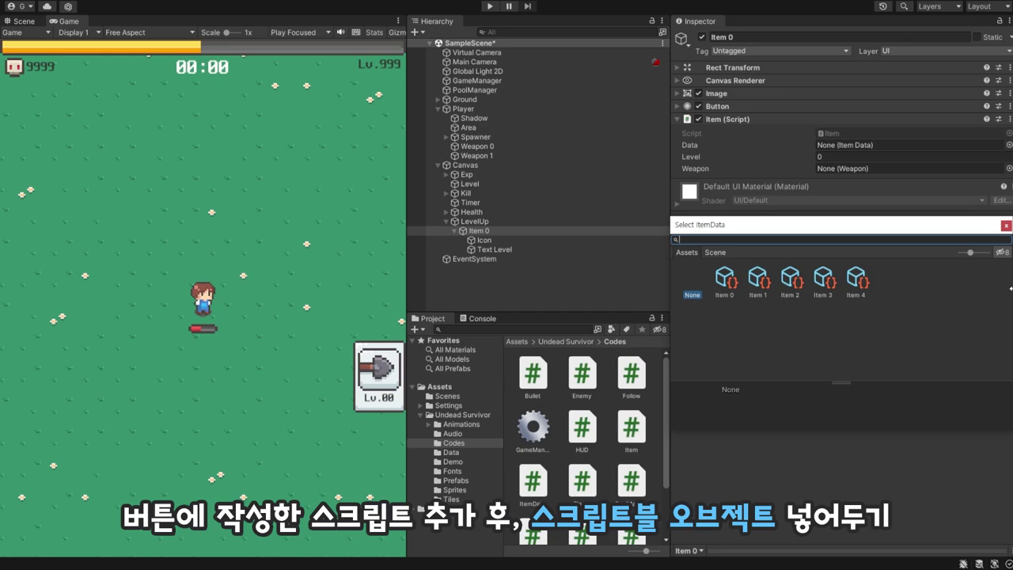
pyautogui.moveTo(1009, 292); pyautogui.dragTo(902, 294)
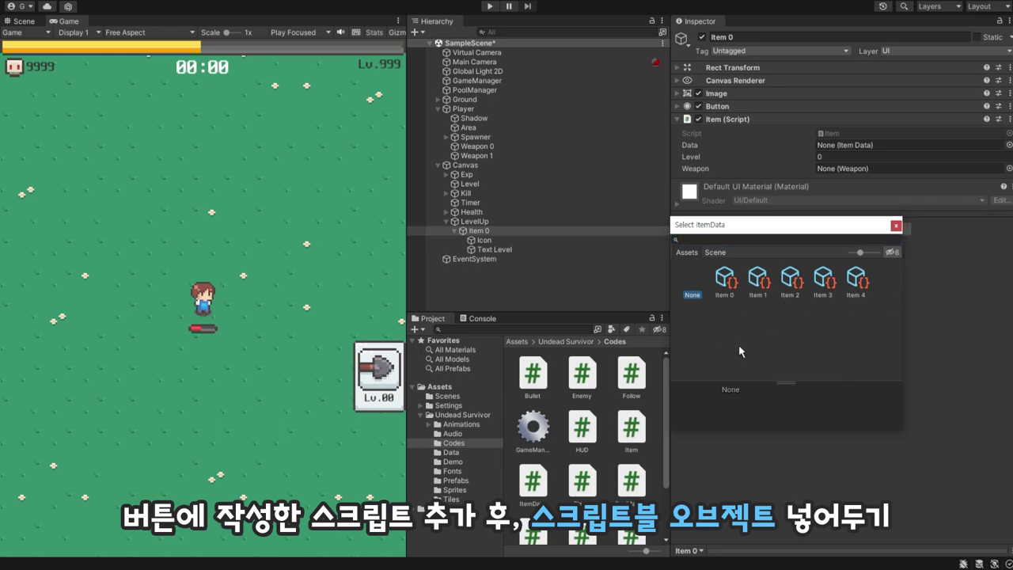
pyautogui.doubleClick(722, 277)
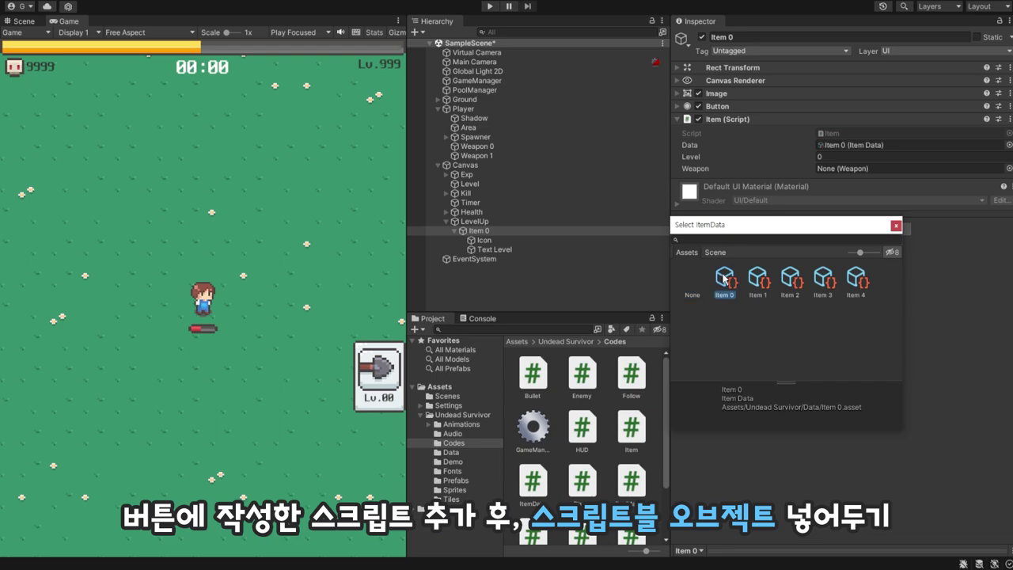
pyautogui.click(454, 231)
# - Duplicate the Item 0 button and set the copy's Data to Item 1
pyautogui.hotkey('ctrl', 'd')
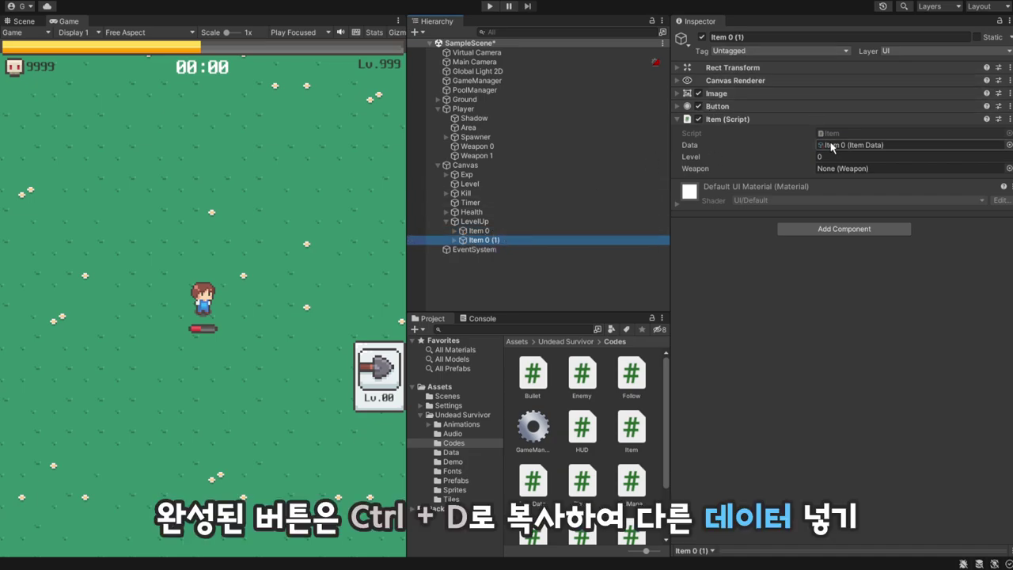
pyautogui.click(1008, 145)
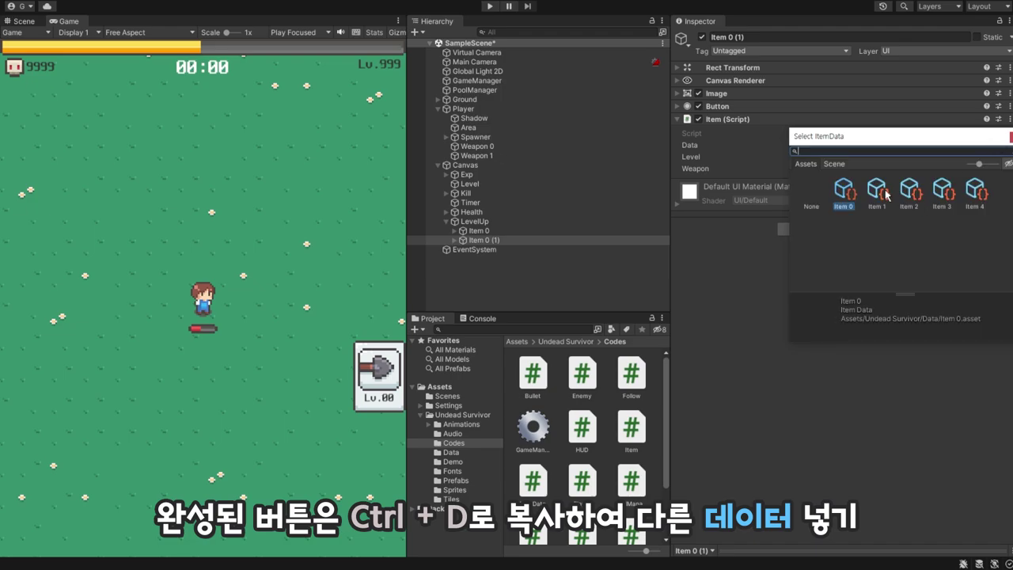
pyautogui.doubleClick(876, 198)
# - Play-test the game, inspect the Item 1 data asset, then stop playing
pyautogui.click(488, 6)
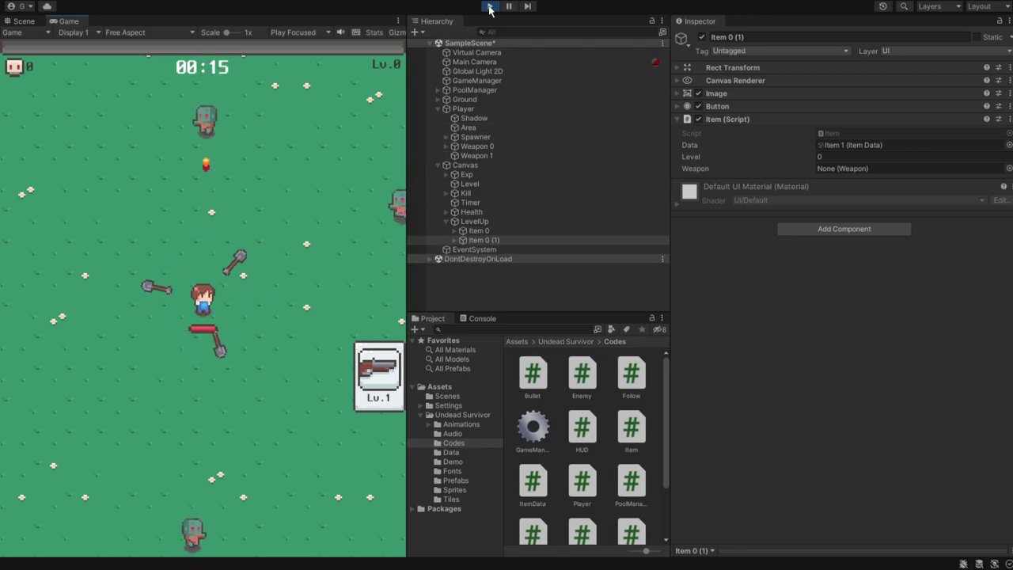
pyautogui.click(459, 452)
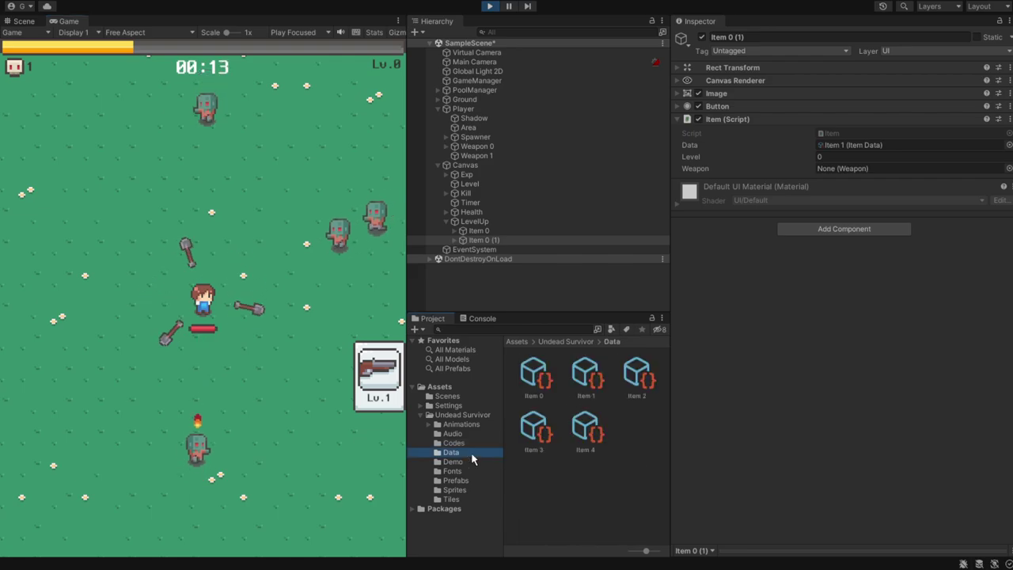
pyautogui.click(585, 374)
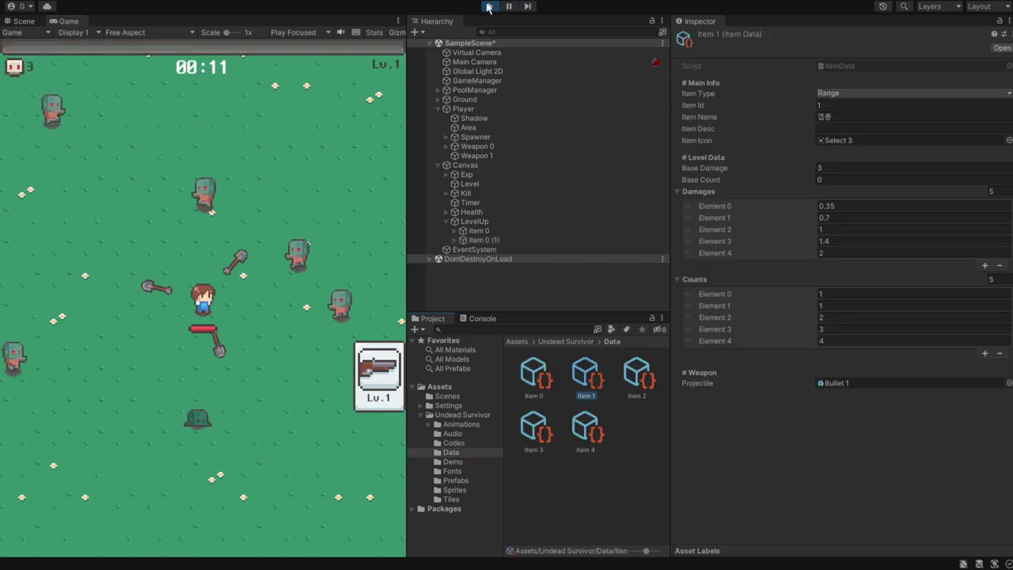
pyautogui.hotkey('ctrl', 'p')
# - Add a Vertical Layout Group to the LevelUp object
pyautogui.click(475, 222)
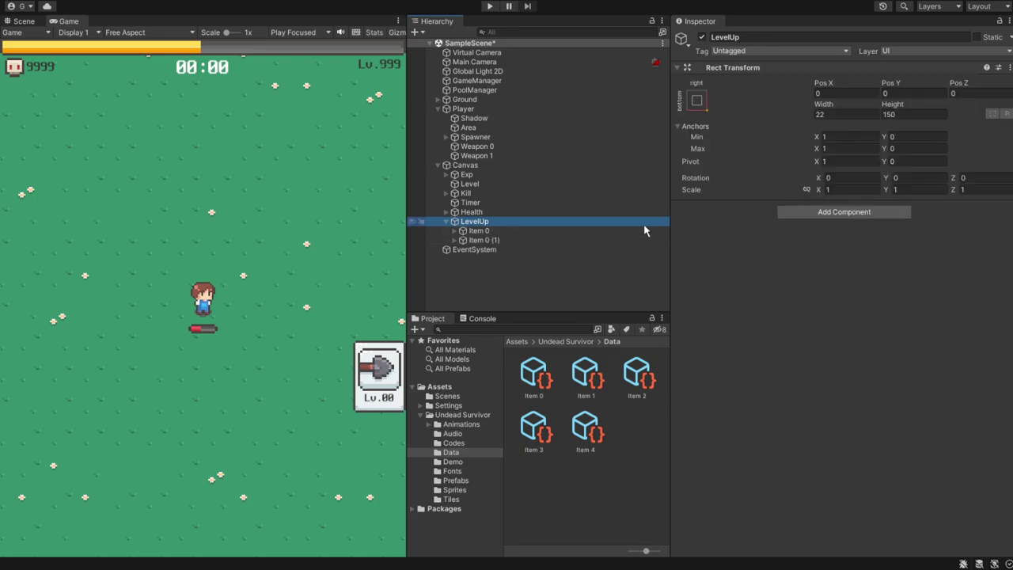
pyautogui.click(812, 212)
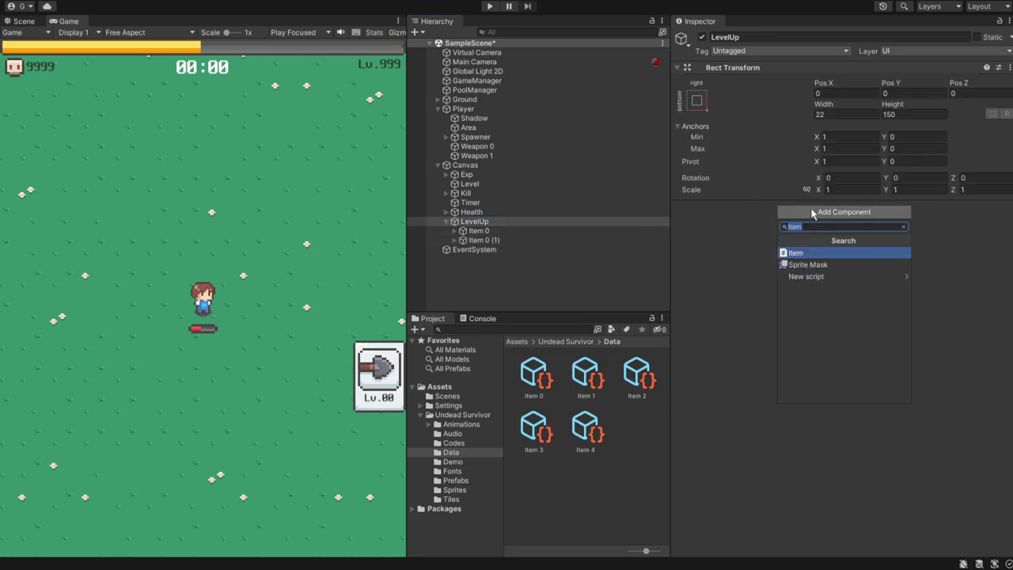
pyautogui.write('ver')
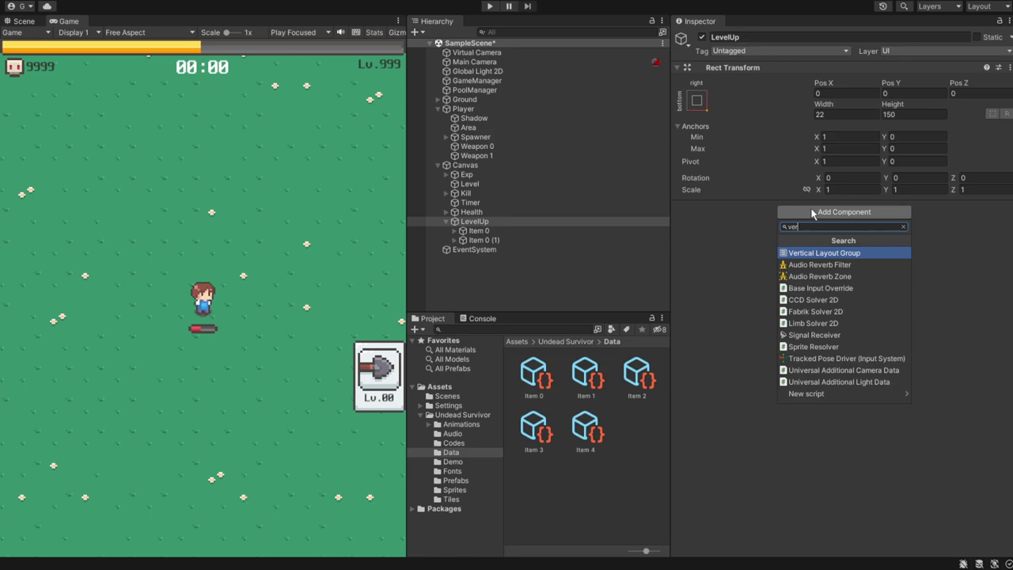
pyautogui.press('Return')
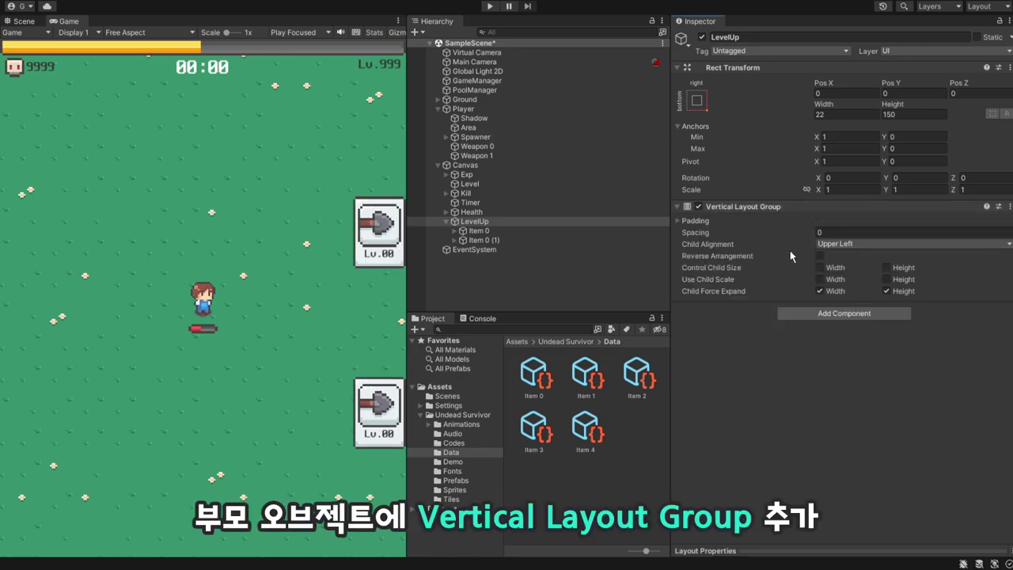
# - Duplicate the second item button three times to make five buttons
pyautogui.click(490, 231)
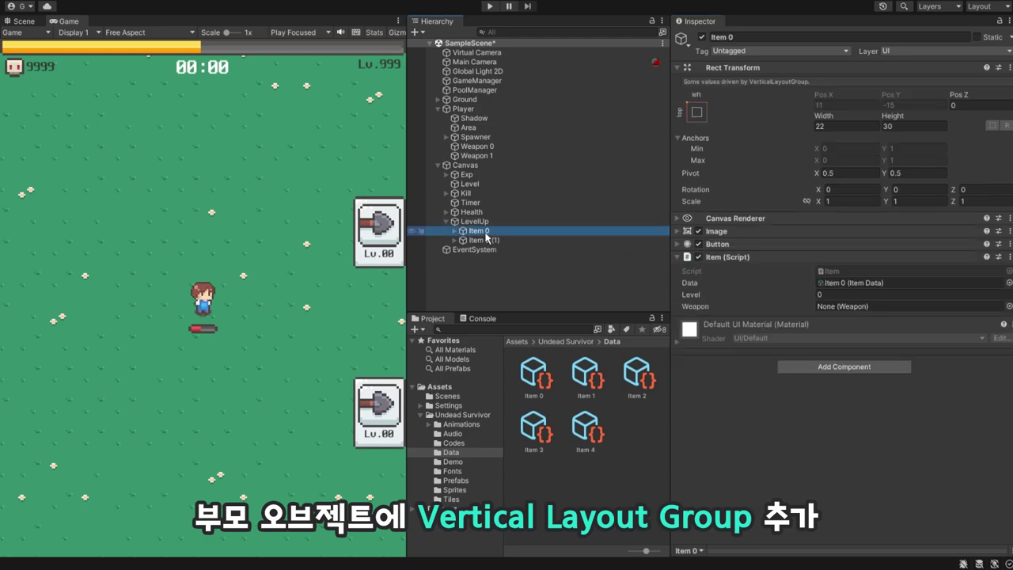
pyautogui.click(503, 241)
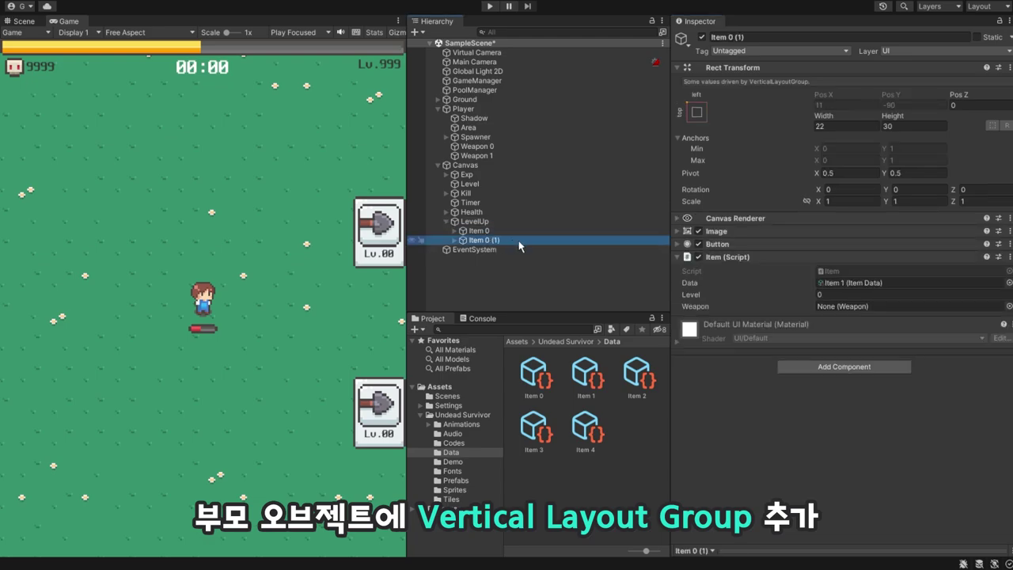
pyautogui.hotkey('ctrl', 'd')
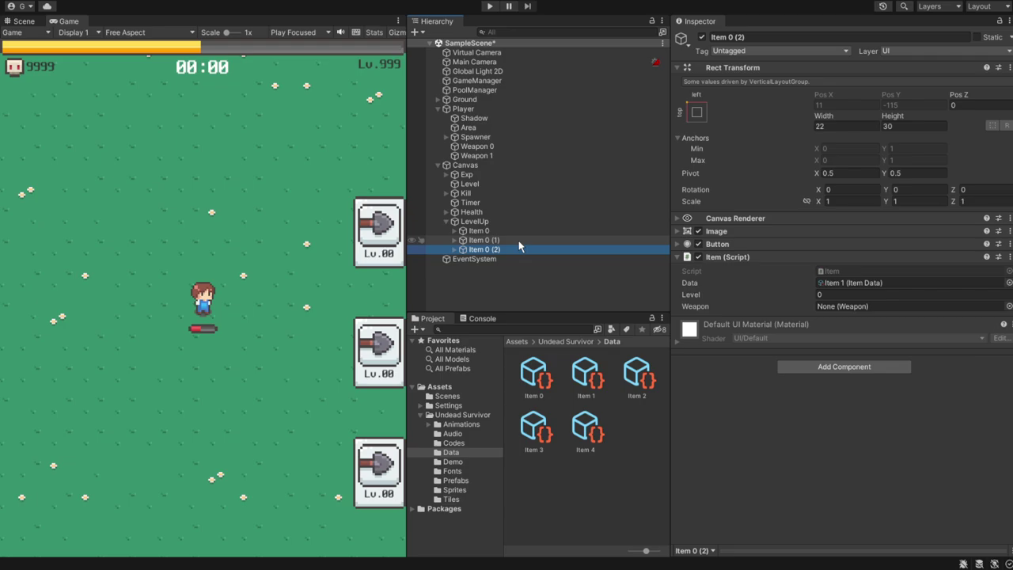
pyautogui.hotkey('ctrl', 'd')
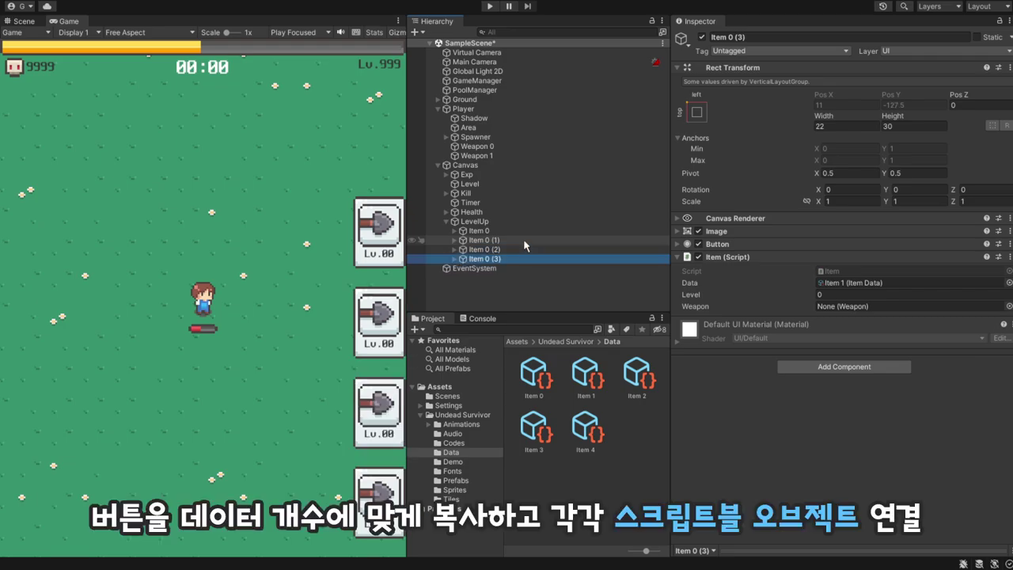
pyautogui.hotkey('ctrl', 'd')
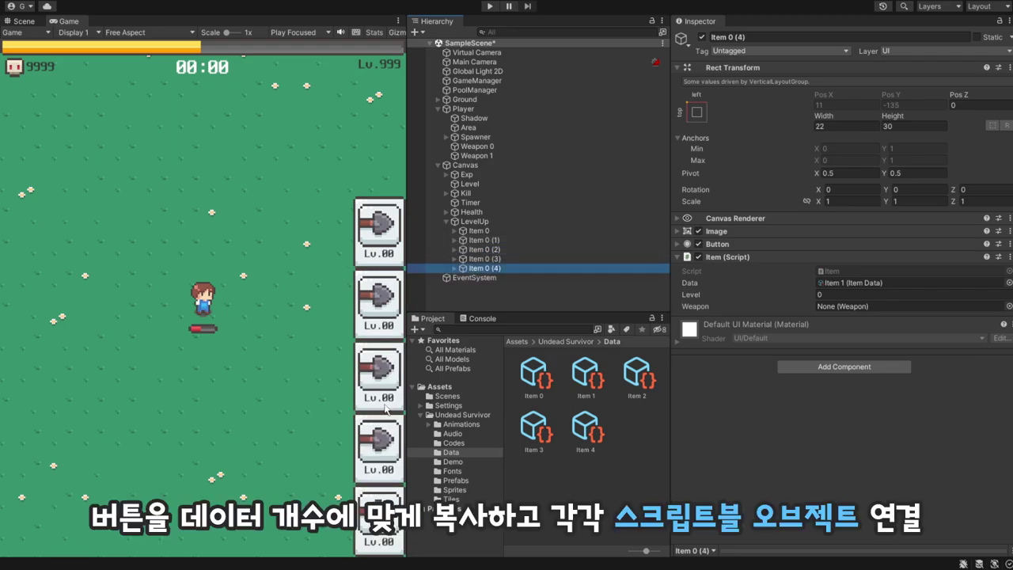
# - Rename the copied buttons to Item 1, Item 2, Item 3 and Item 4
pyautogui.click(514, 240)
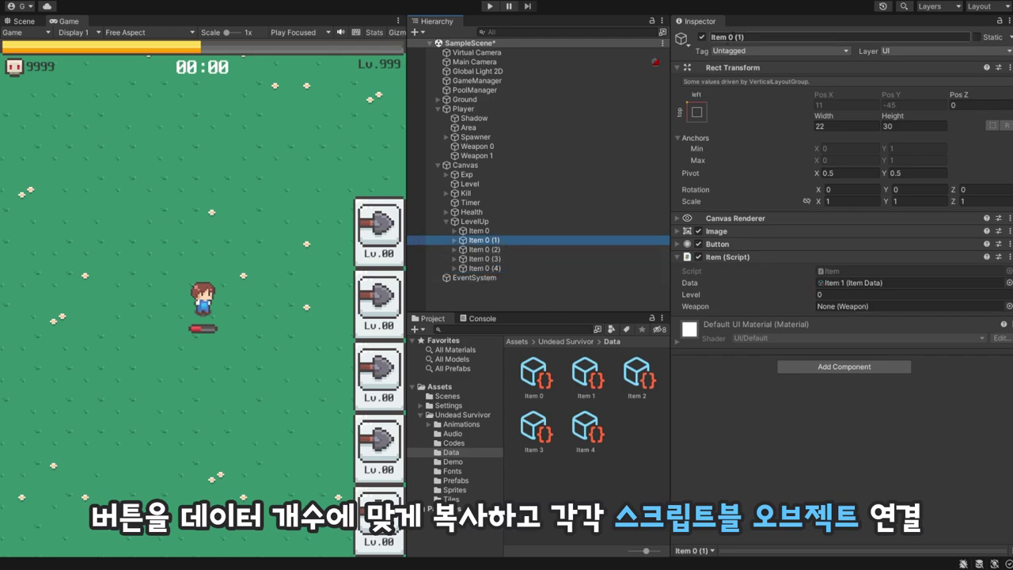
pyautogui.click(740, 37)
pyautogui.write('Item 1')
pyautogui.click(524, 249)
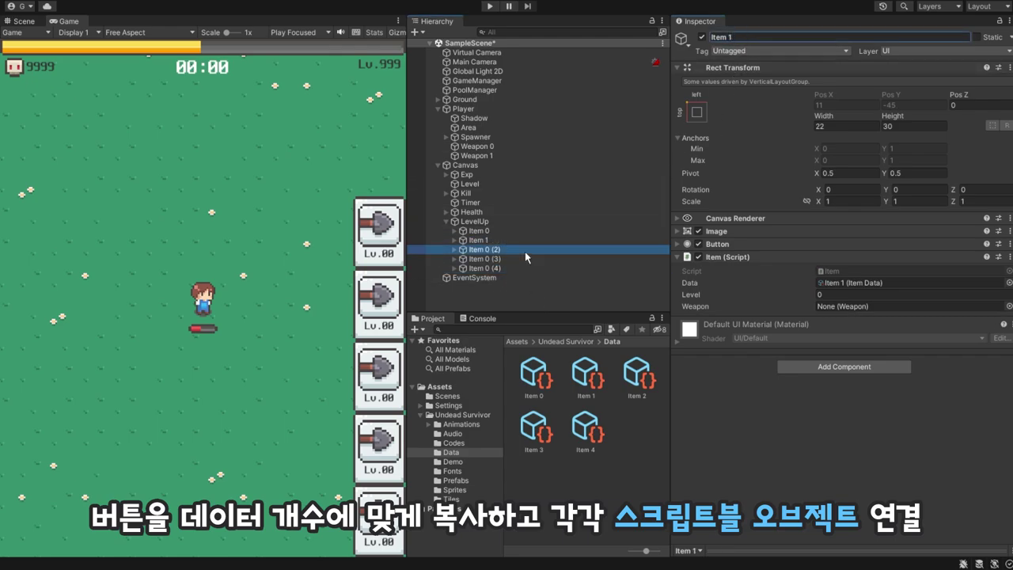
pyautogui.click(740, 37)
pyautogui.write('Item 2')
pyautogui.click(484, 259)
pyautogui.click(740, 37)
pyautogui.write('Item 3')
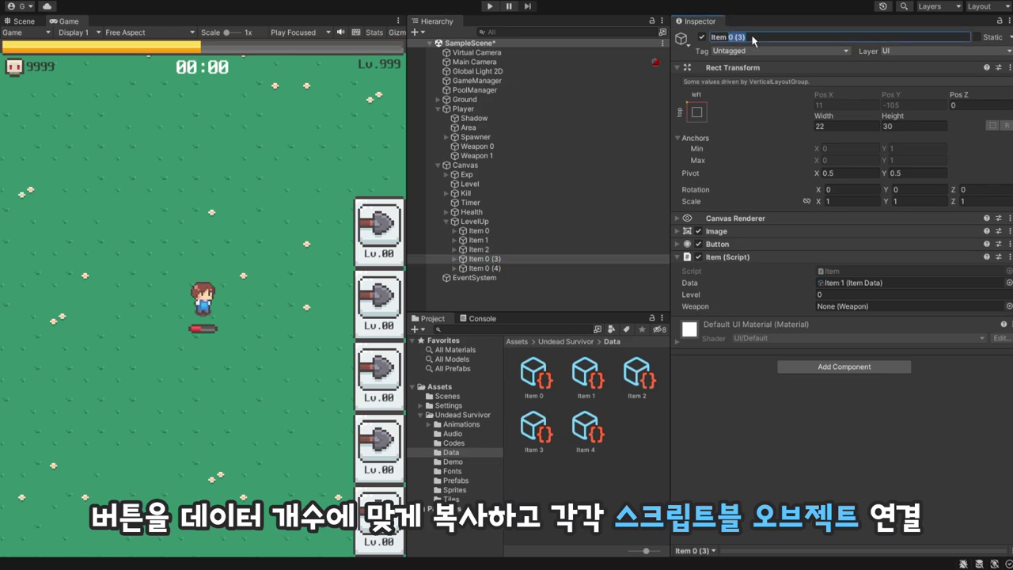
pyautogui.click(484, 268)
pyautogui.click(743, 37)
pyautogui.write('Item 4')
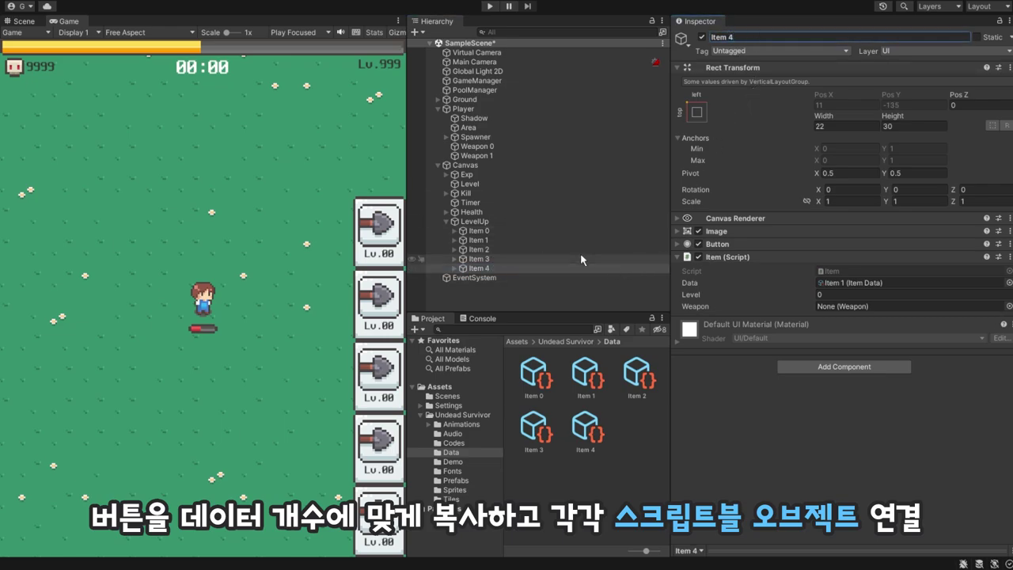
# - Review the data assigned to the Item 0, Item 1 and Item 2 buttons
pyautogui.click(489, 231)
pyautogui.click(489, 240)
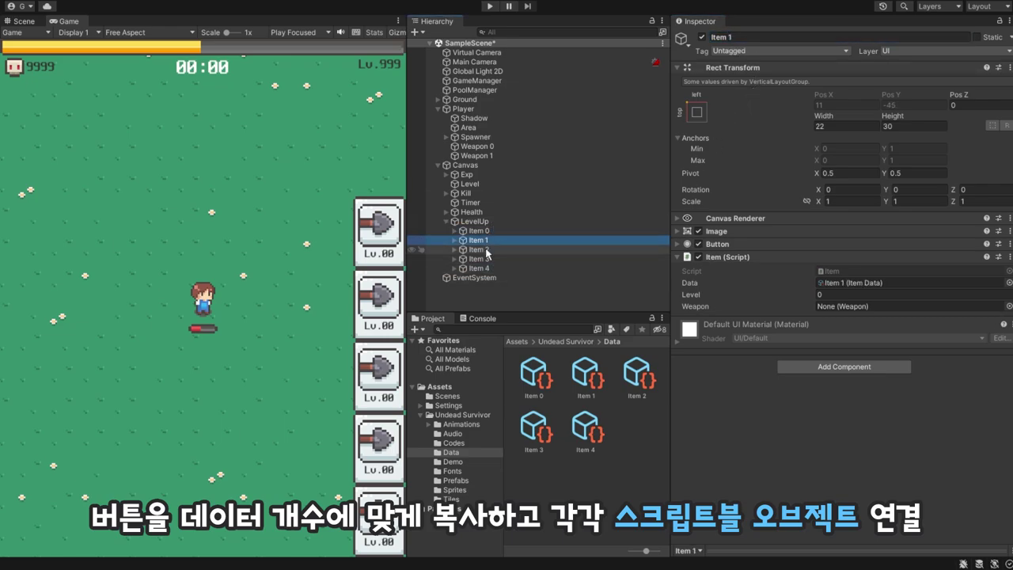
pyautogui.click(485, 249)
pyautogui.click(486, 230)
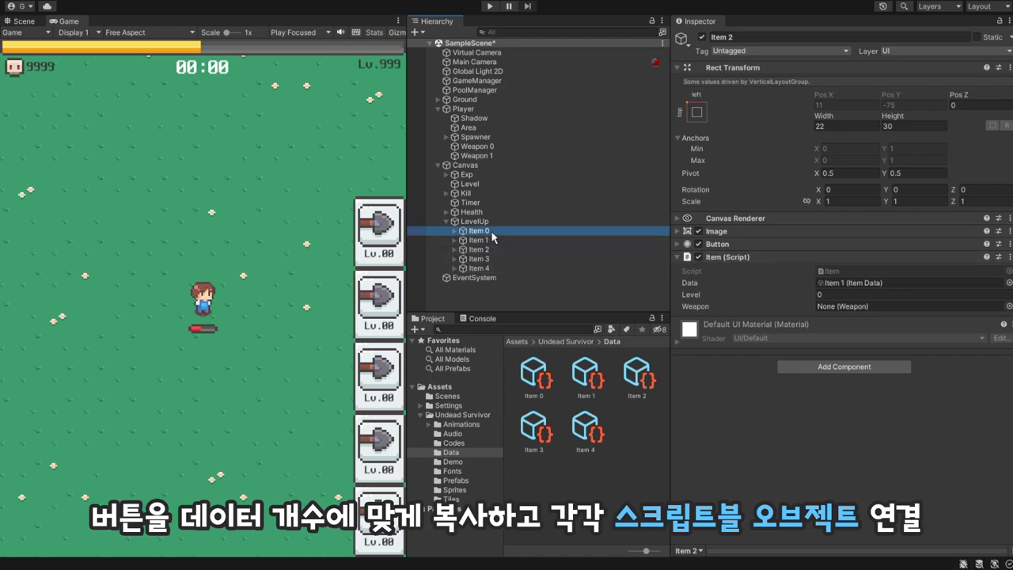
pyautogui.click(486, 240)
pyautogui.click(486, 249)
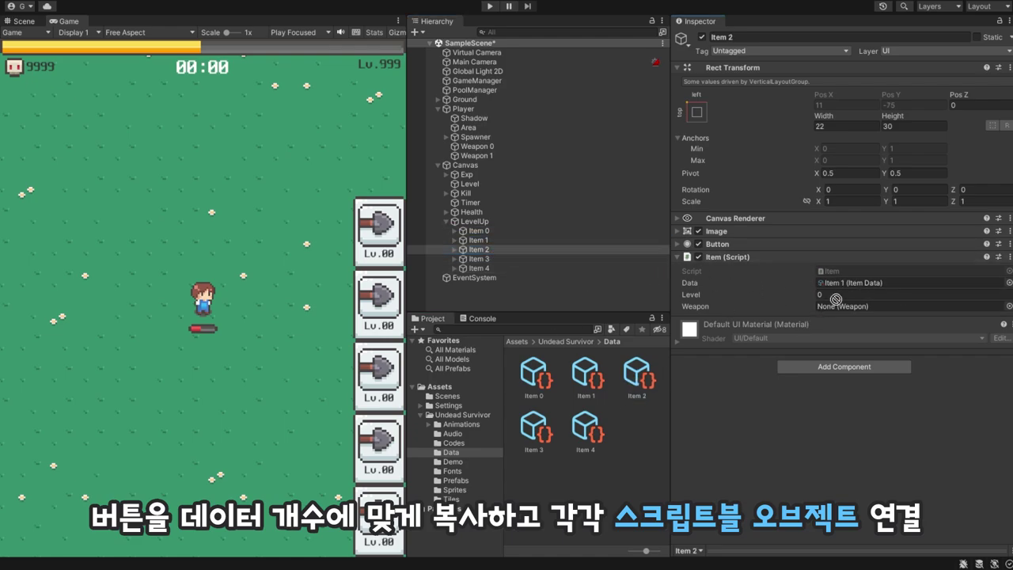
# - Assign the Item 2, Item 3 and Item 4 data assets to their buttons, then start Play
pyautogui.moveTo(633, 382); pyautogui.dragTo(870, 283)
pyautogui.click(479, 259)
pyautogui.moveTo(533, 431); pyautogui.dragTo(854, 283)
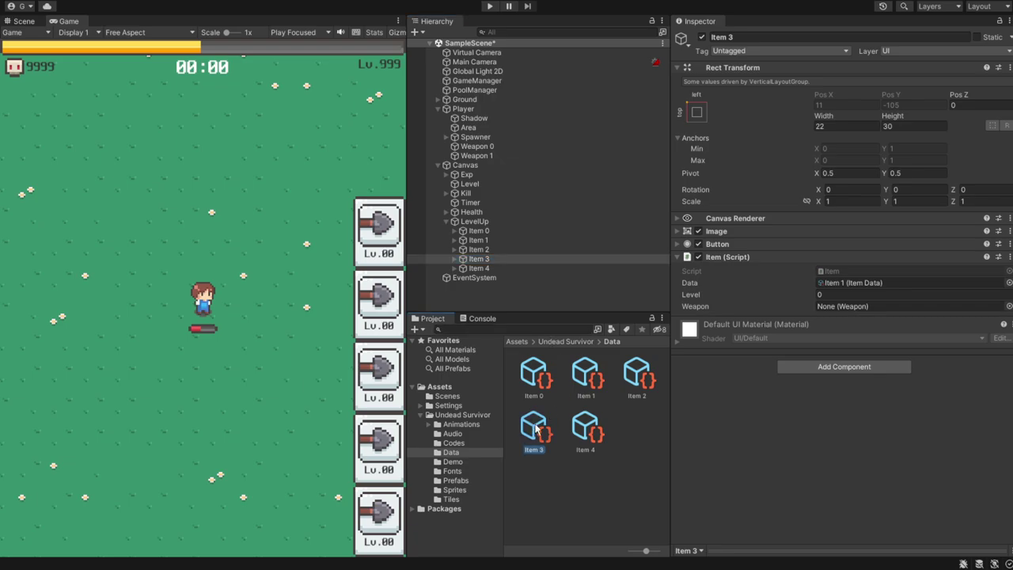
pyautogui.click(506, 268)
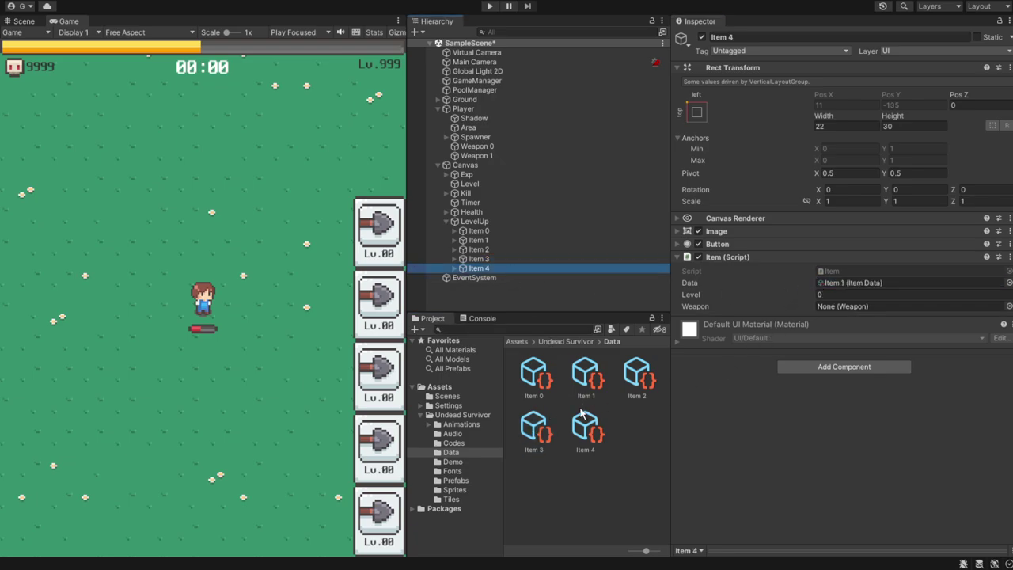
pyautogui.moveTo(585, 431); pyautogui.dragTo(873, 286)
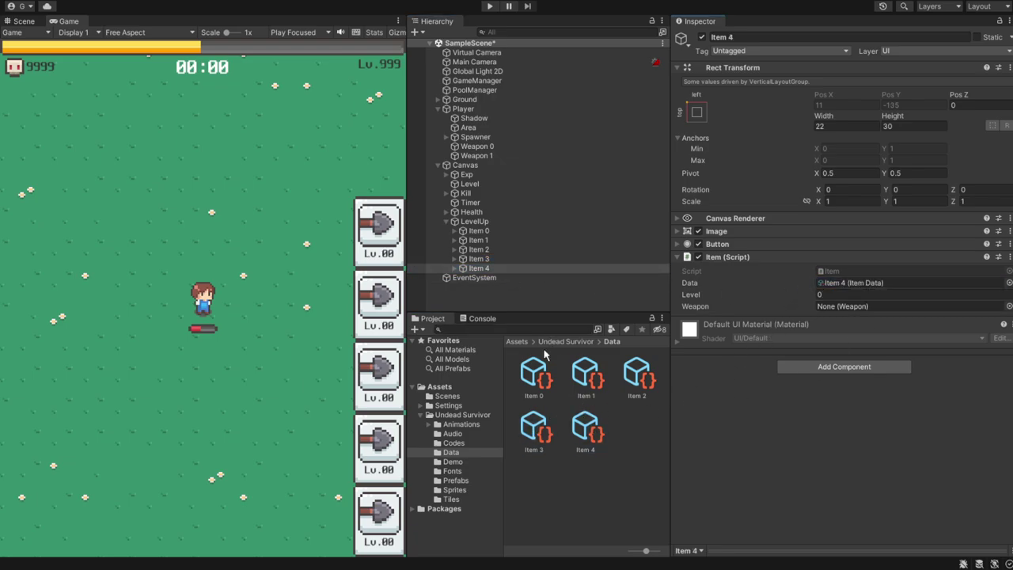
pyautogui.click(490, 6)
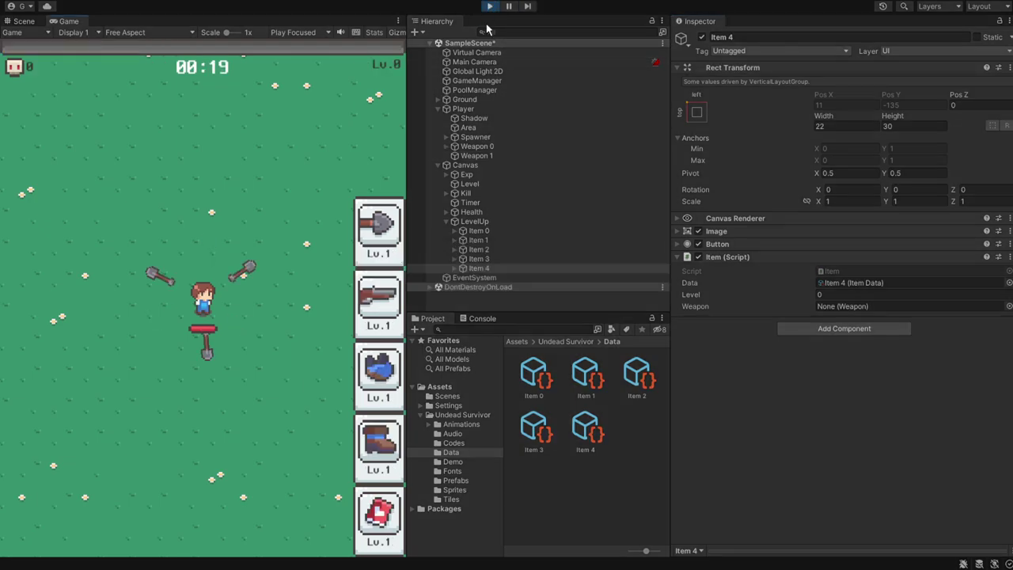
# - Inspect LevelUp in Play mode, move the player with the arrow keys, then stop the game
pyautogui.click(475, 221)
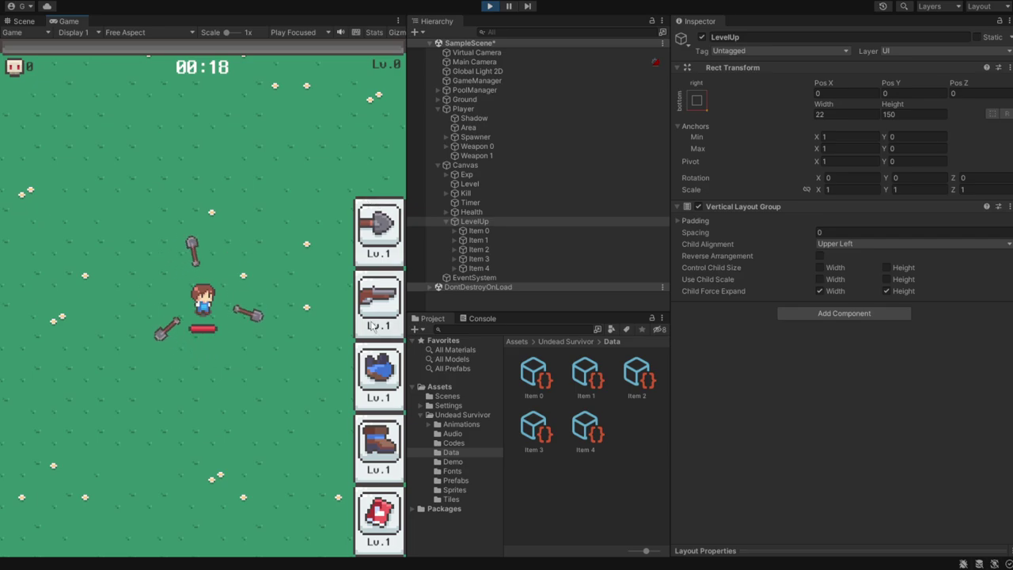
pyautogui.press('Up')
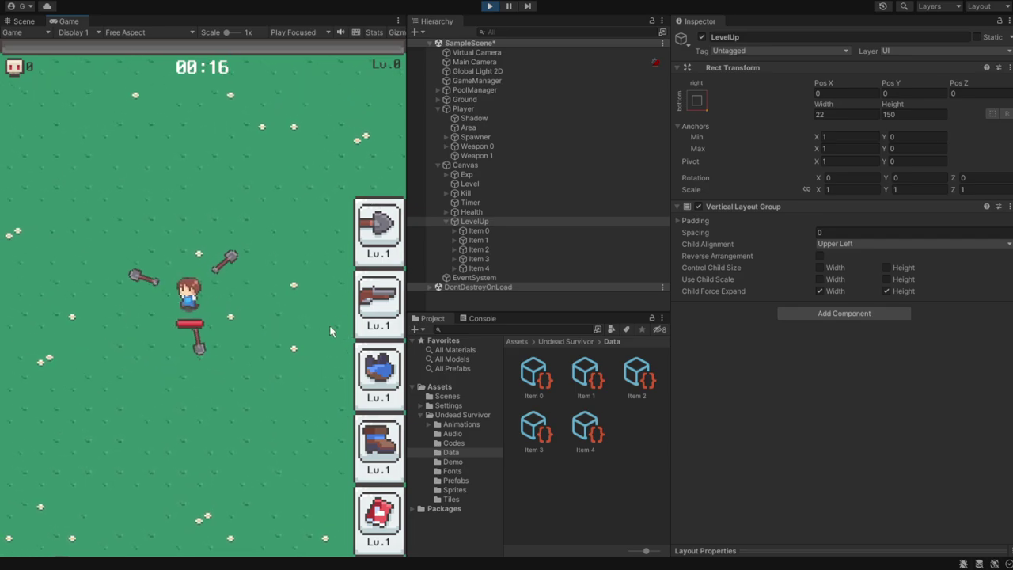
pyautogui.press('Down')
pyautogui.press('Right')
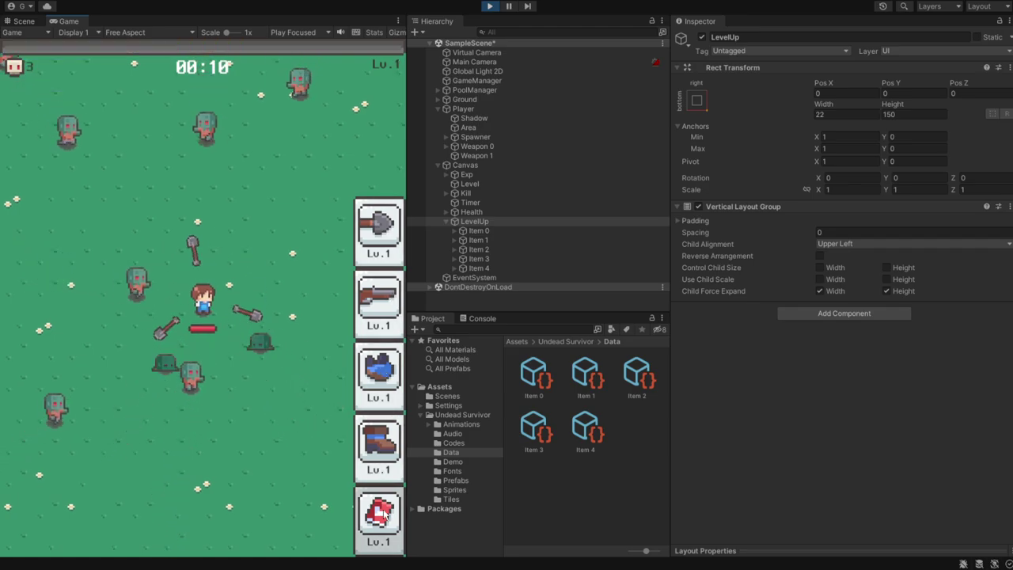
pyautogui.click(489, 6)
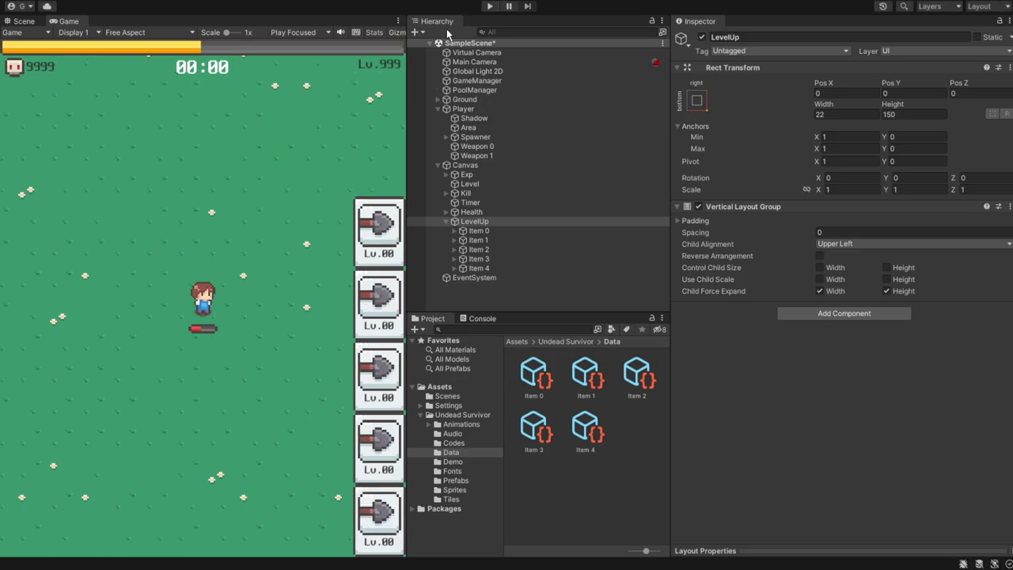
# - Add a public void OnClick() method with an open body below LateUpdate
pyautogui.moveTo(88, 563)
pyautogui.hotkey('alt', 'Tab')
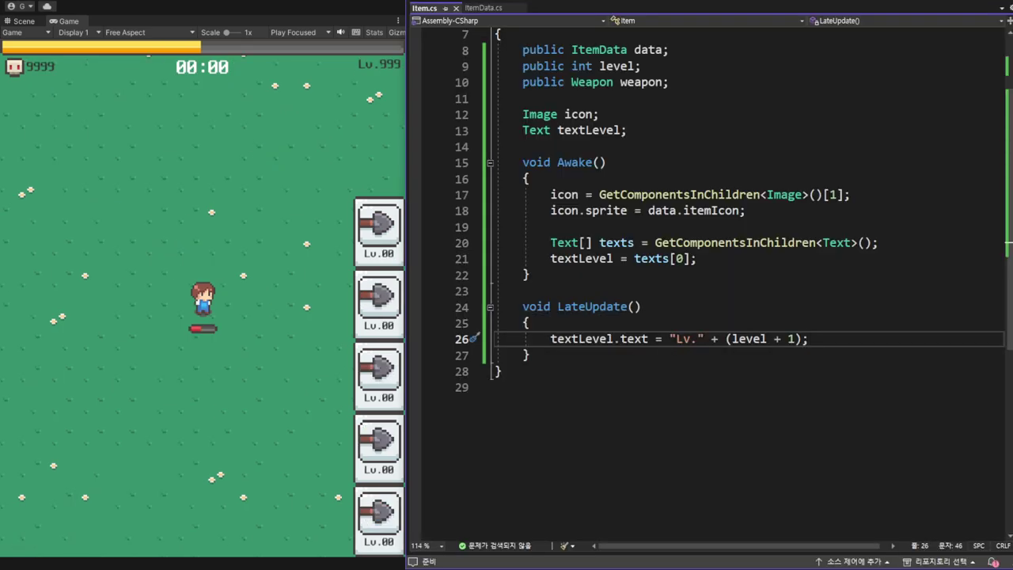
pyautogui.click(546, 355)
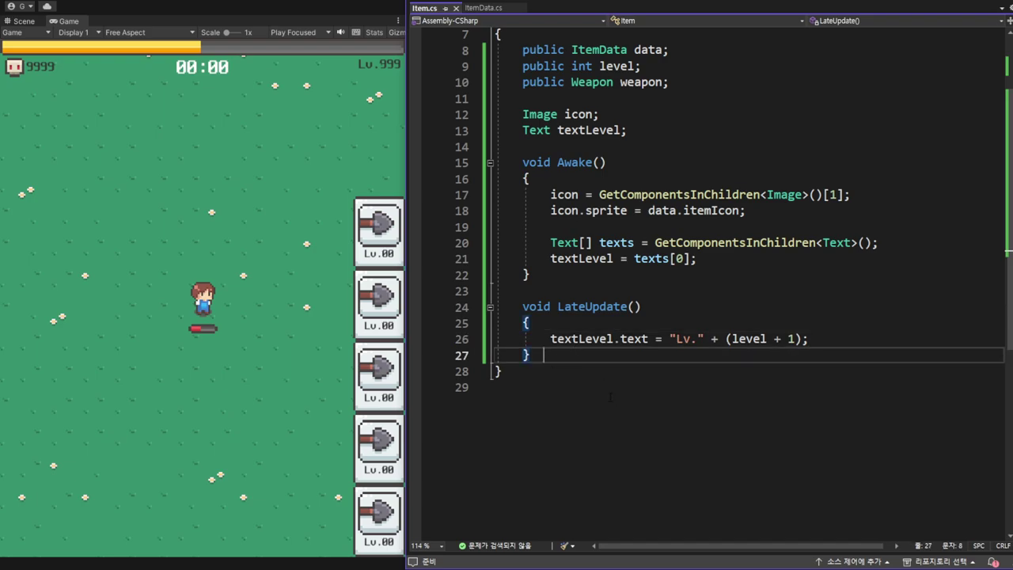
pyautogui.press('Return')
pyautogui.press('Return')
pyautogui.scroll(-4, 617, 411)
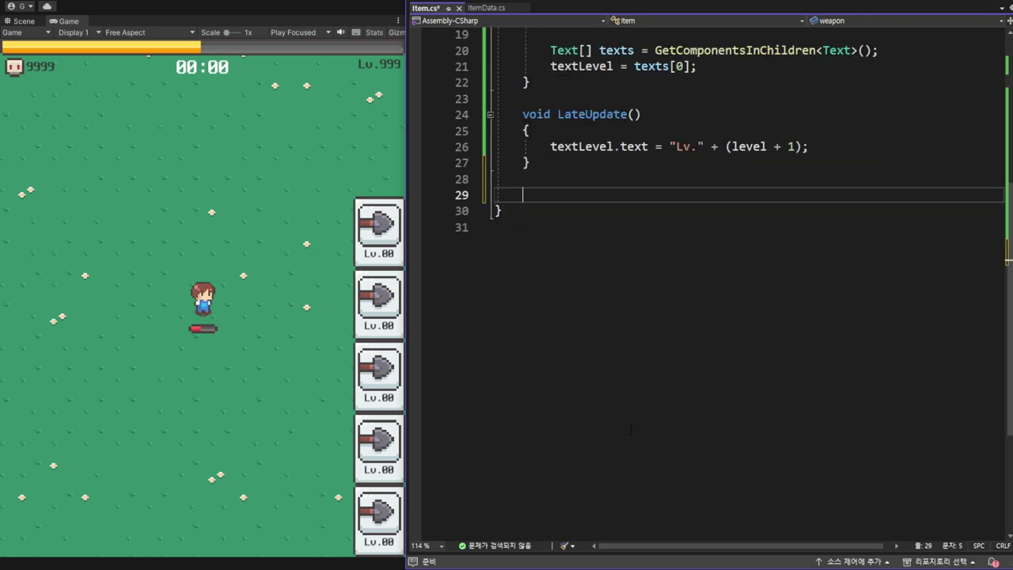
pyautogui.write('public ')
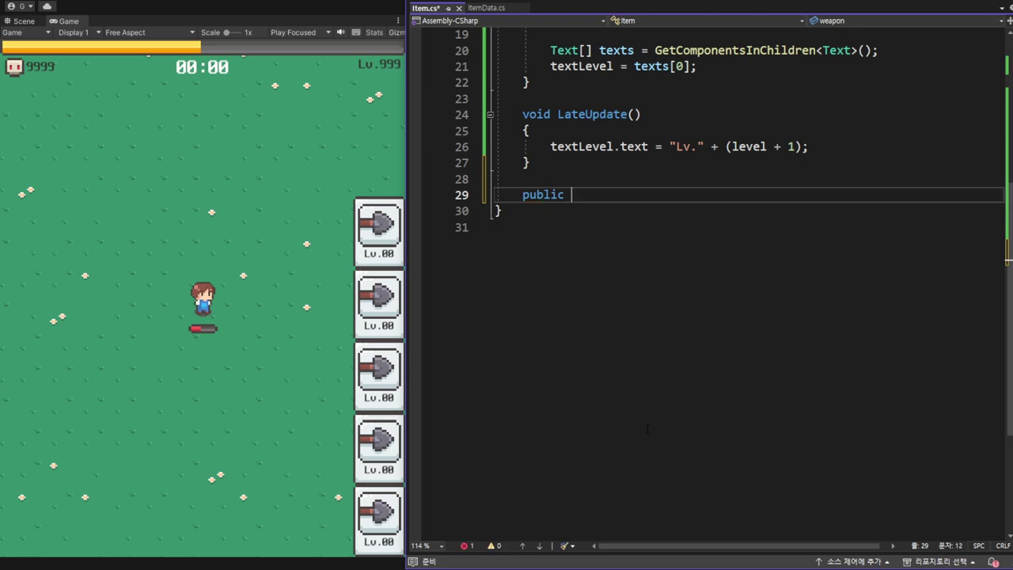
pyautogui.write('void On')
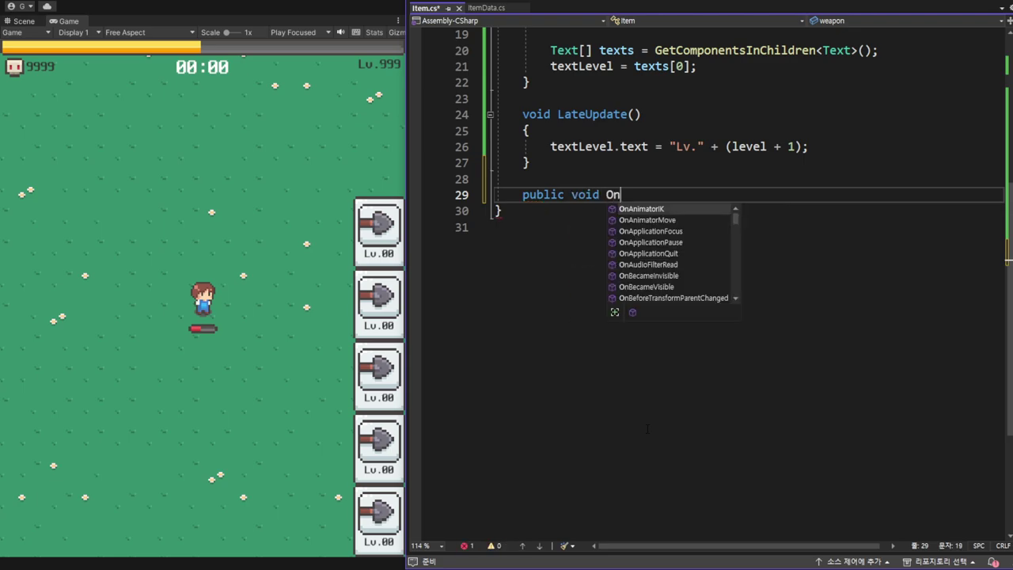
pyautogui.write('Click')
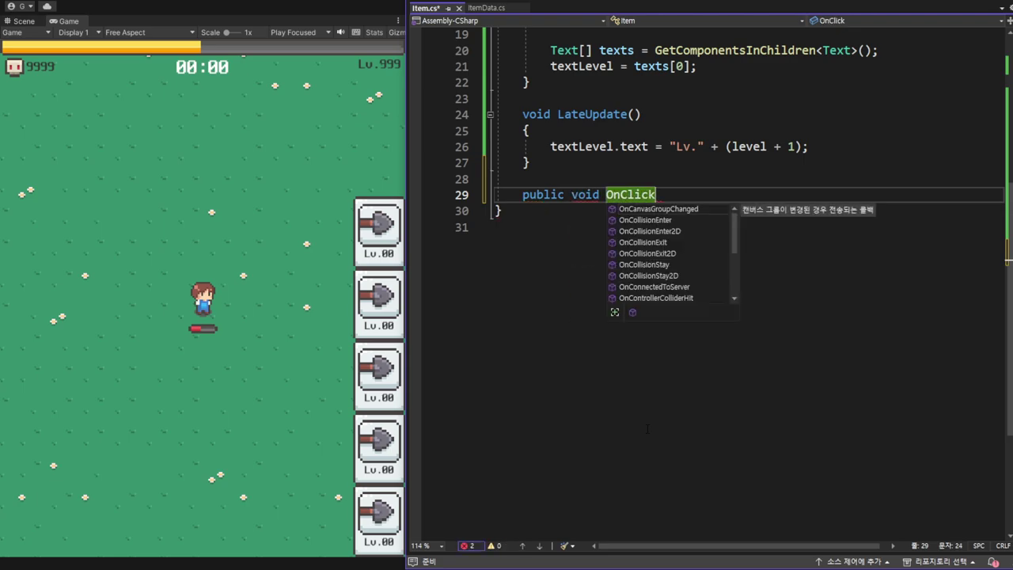
pyautogui.write('(')
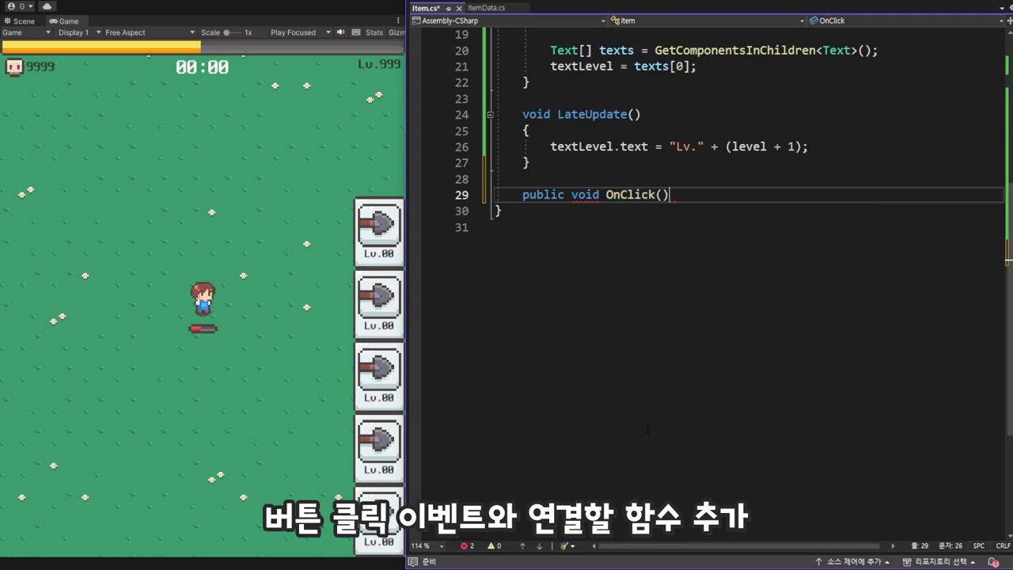
pyautogui.write(')')
pyautogui.press('Return')
pyautogui.write('{')
pyautogui.press('Return')
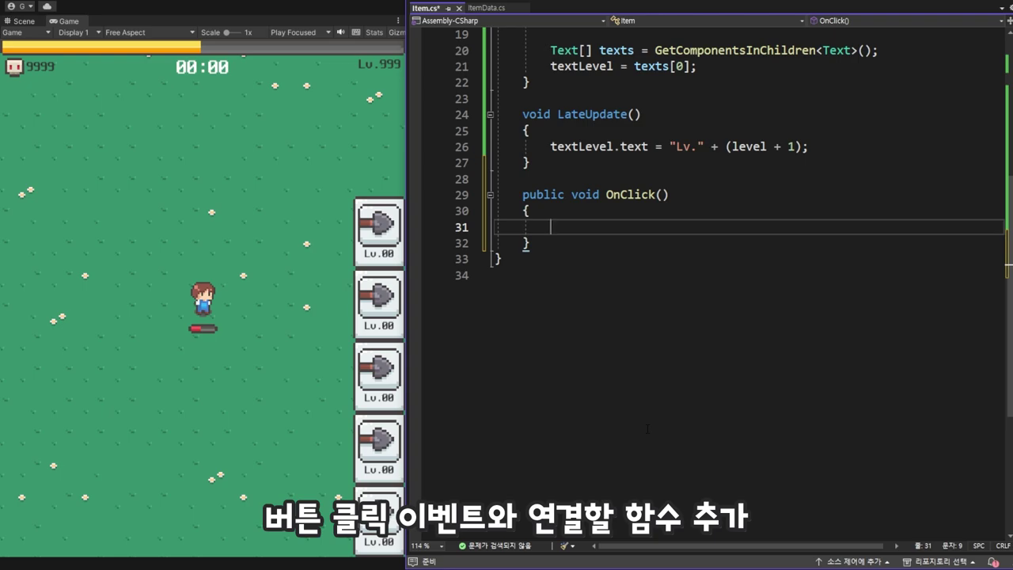
# - Write switch (data.itemType) inside OnClick, picking itemType from IntelliSense
pyautogui.write('swit')
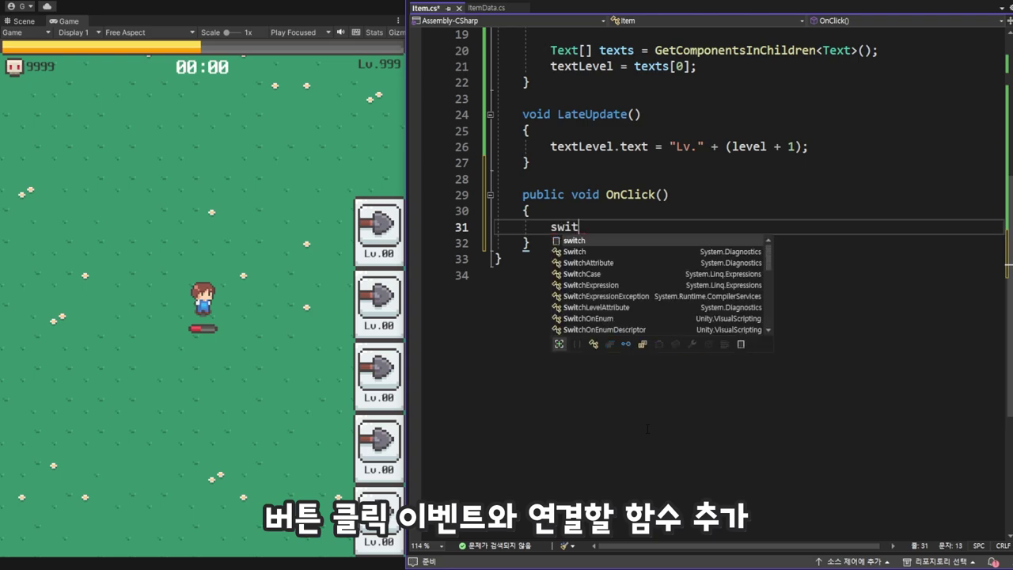
pyautogui.write('ch')
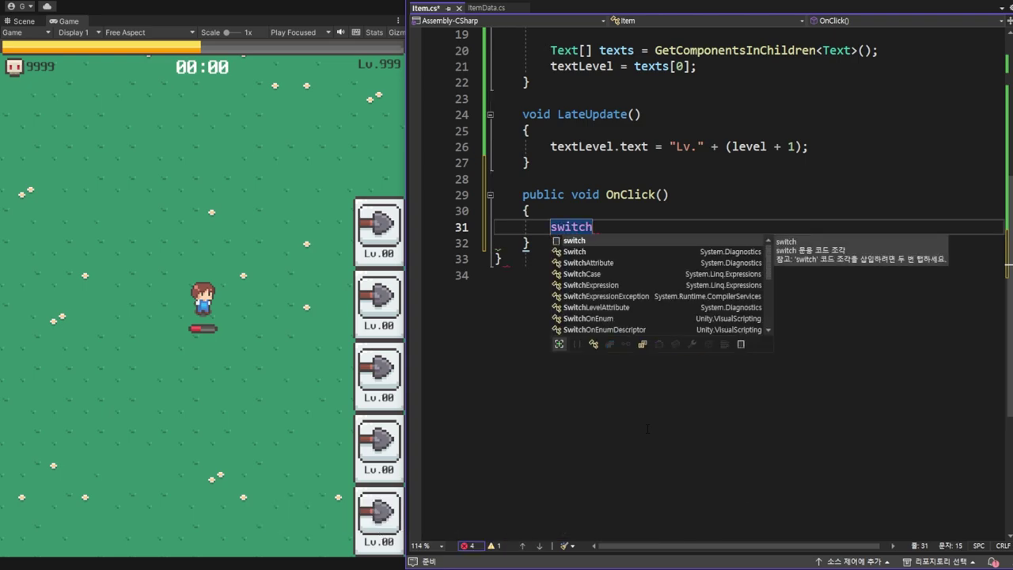
pyautogui.write('()')
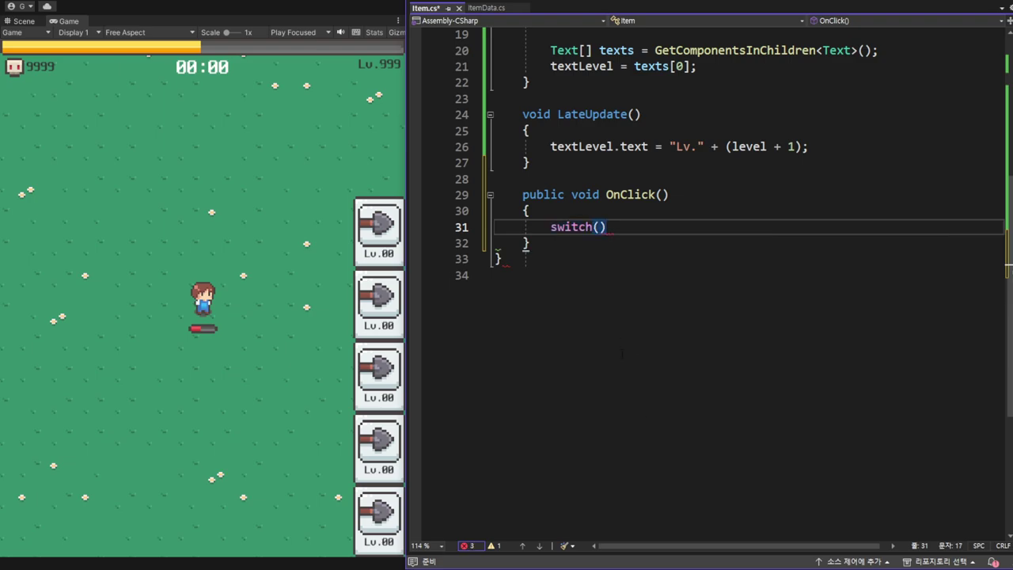
pyautogui.press('Left')
pyautogui.write('da')
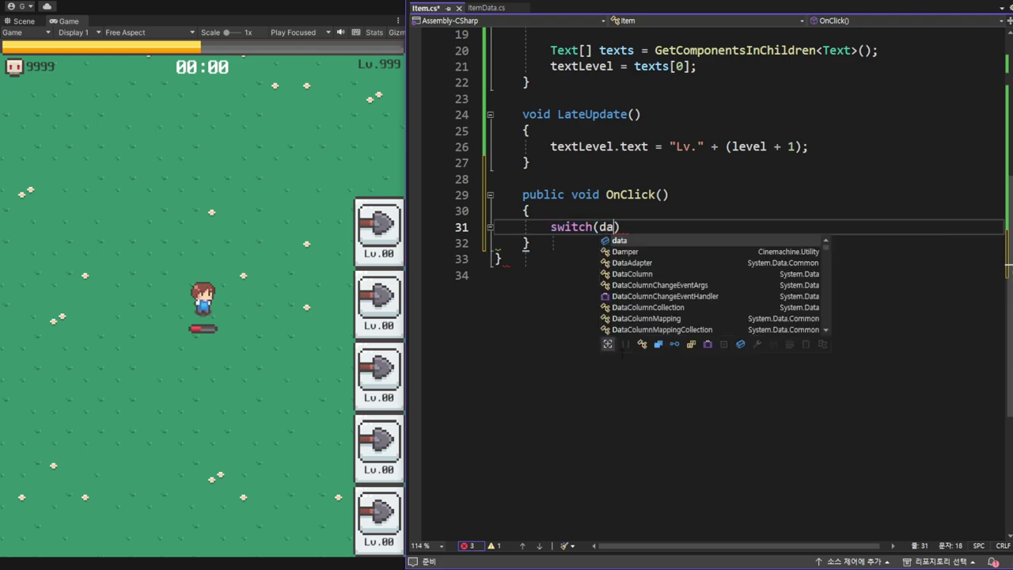
pyautogui.write('ta.')
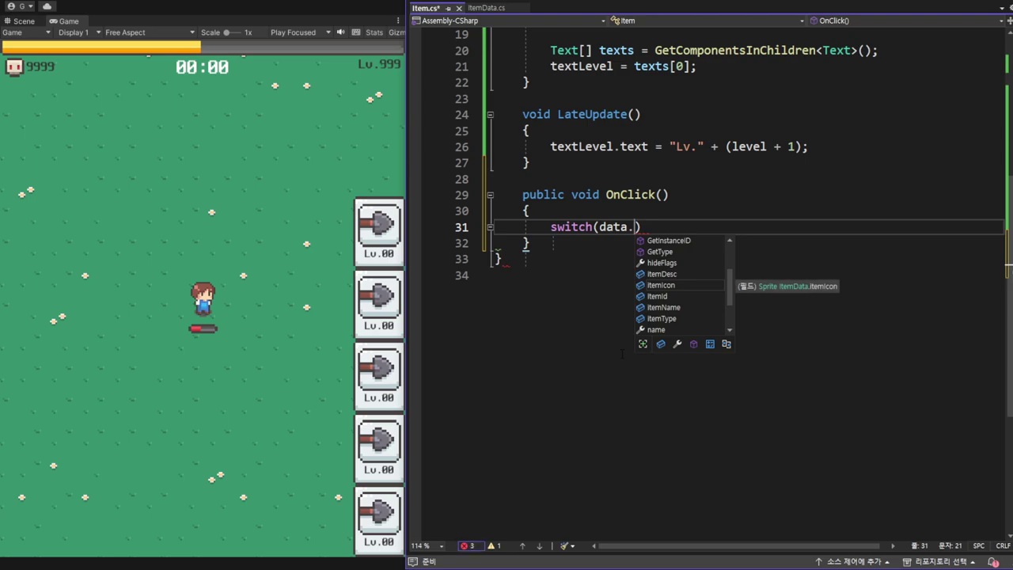
pyautogui.write('item')
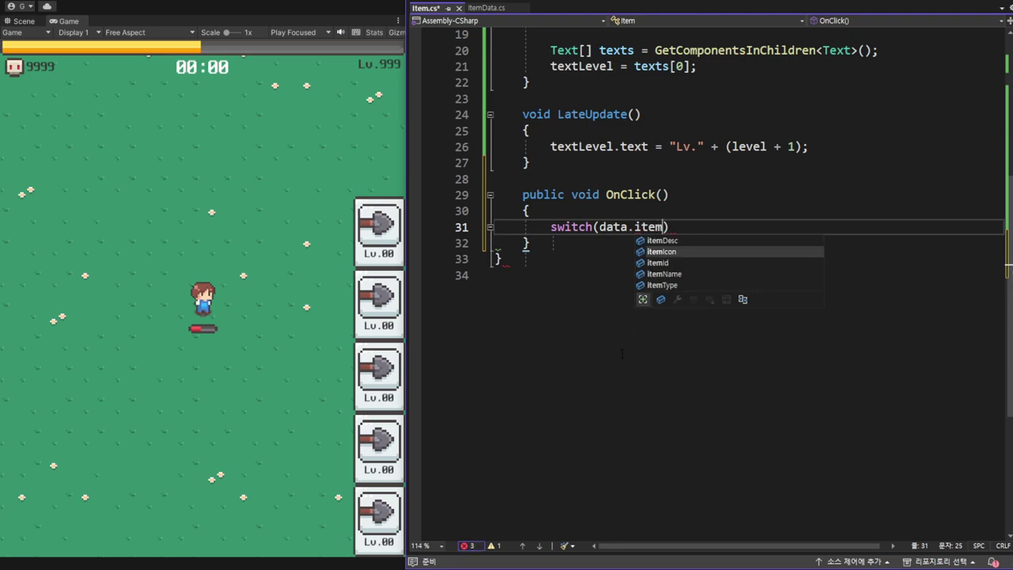
pyautogui.press('Down')
pyautogui.press('Down')
pyautogui.press('Down')
pyautogui.press('Tab')
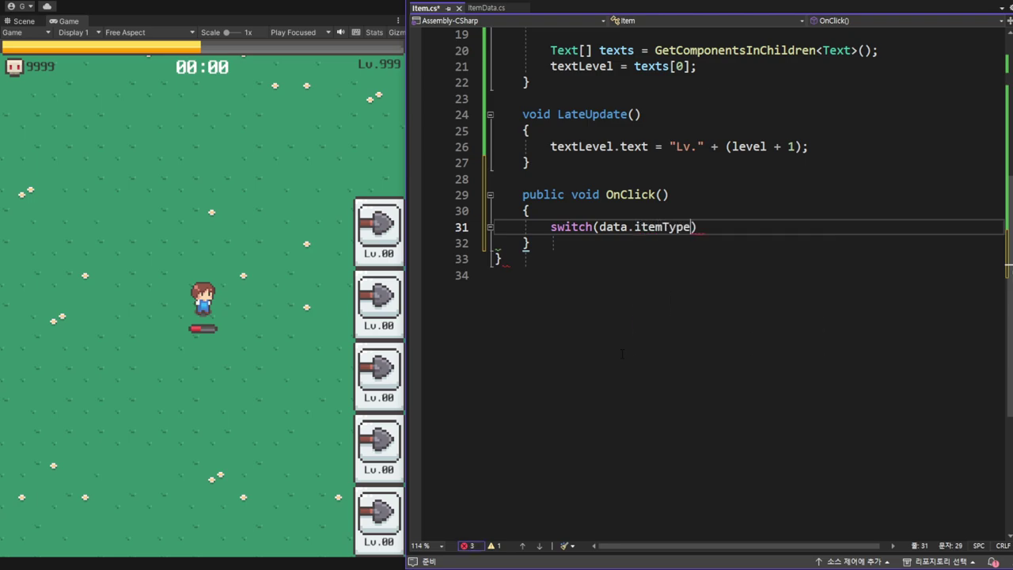
pyautogui.press('Right')
# - Open the switch body and write a 'case Melee:' followed by 'break;'
pyautogui.write('{')
pyautogui.press('Return')
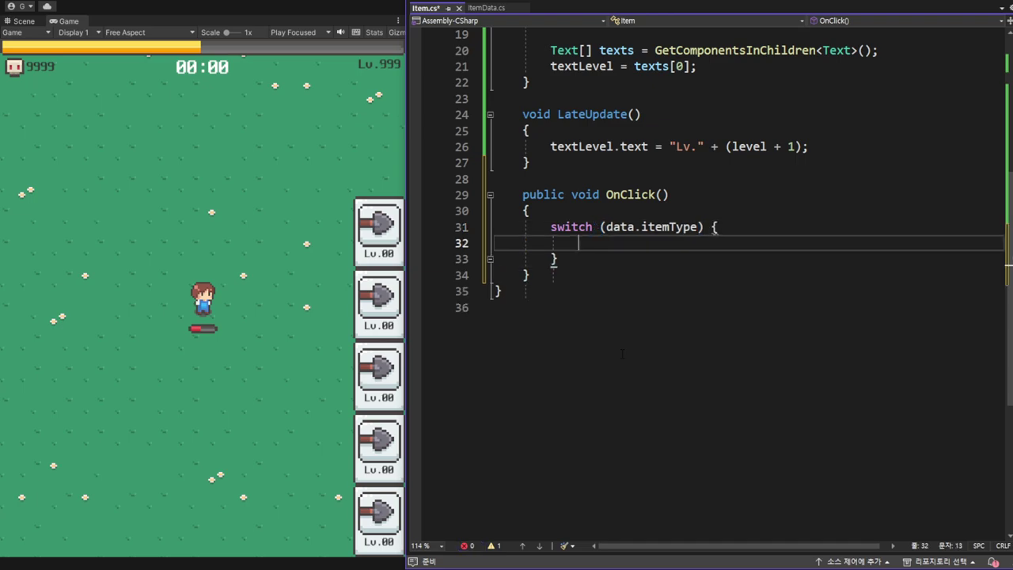
pyautogui.write('case')
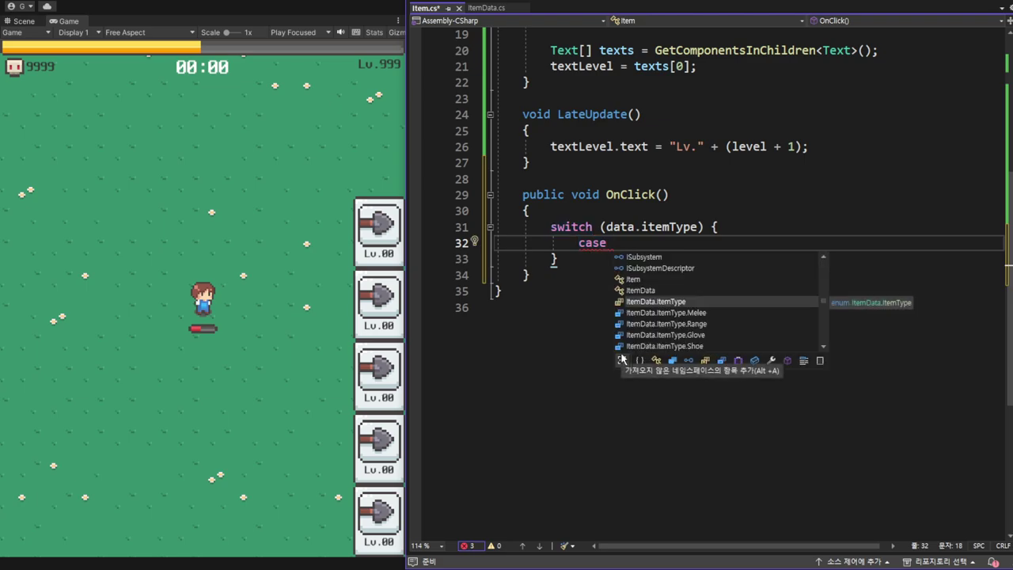
pyautogui.doubleClick(706, 317)
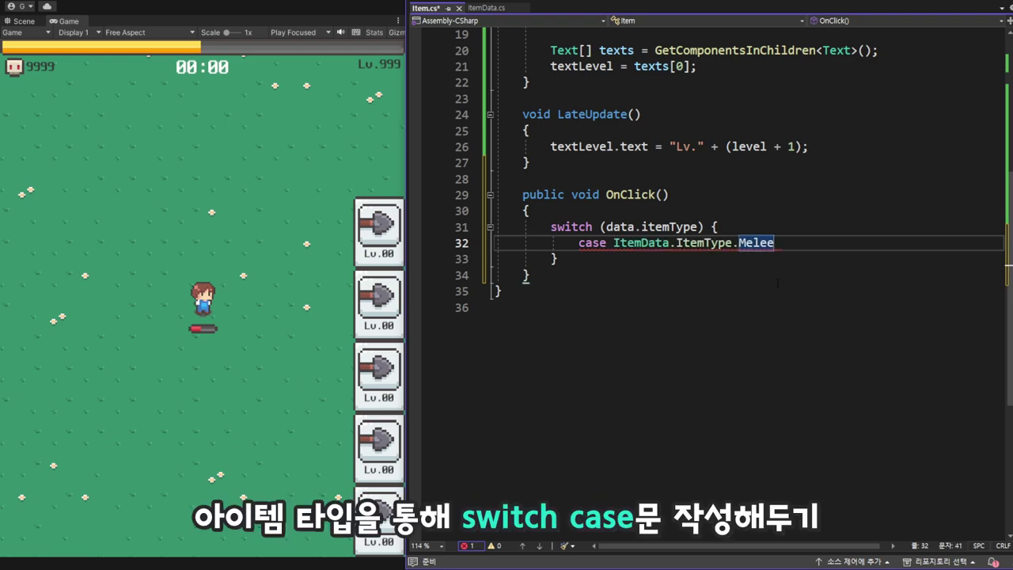
pyautogui.write(':')
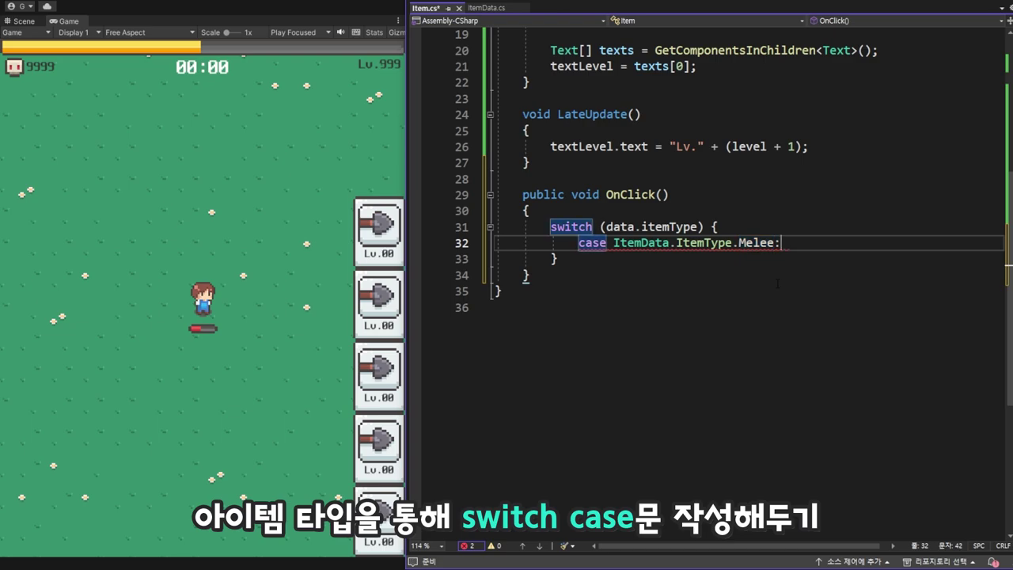
pyautogui.press('Return')
pyautogui.write('b')
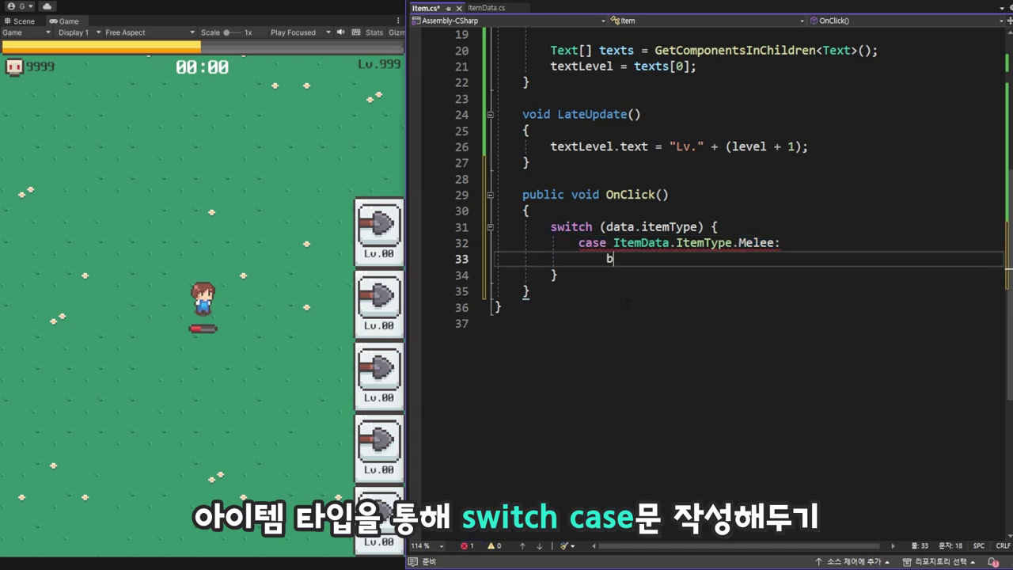
pyautogui.write('reak;')
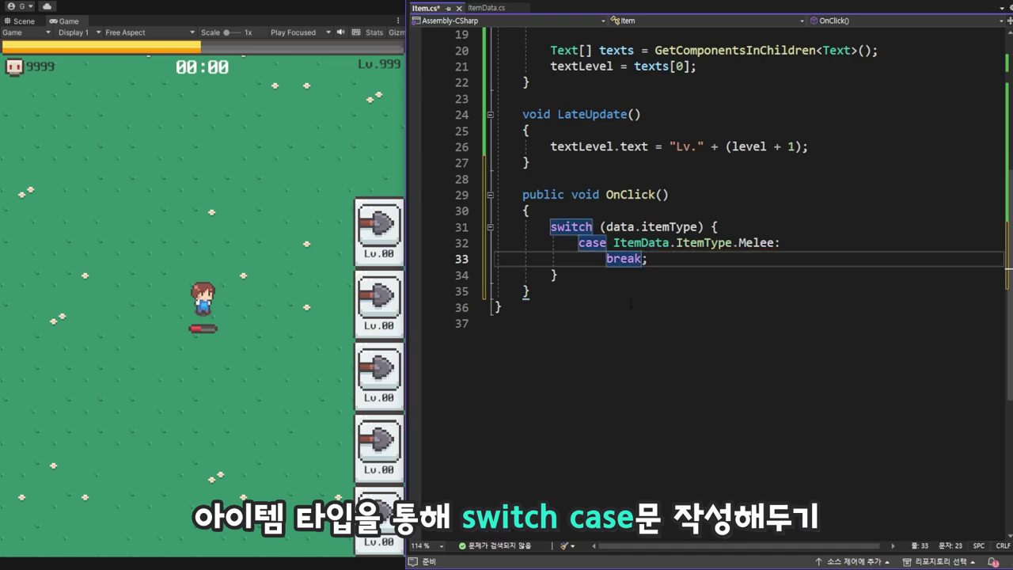
# - Duplicate the Melee case/break pair four times below it
pyautogui.moveTo(579, 242); pyautogui.dragTo(656, 262)
pyautogui.hotkey('ctrl', 'c')
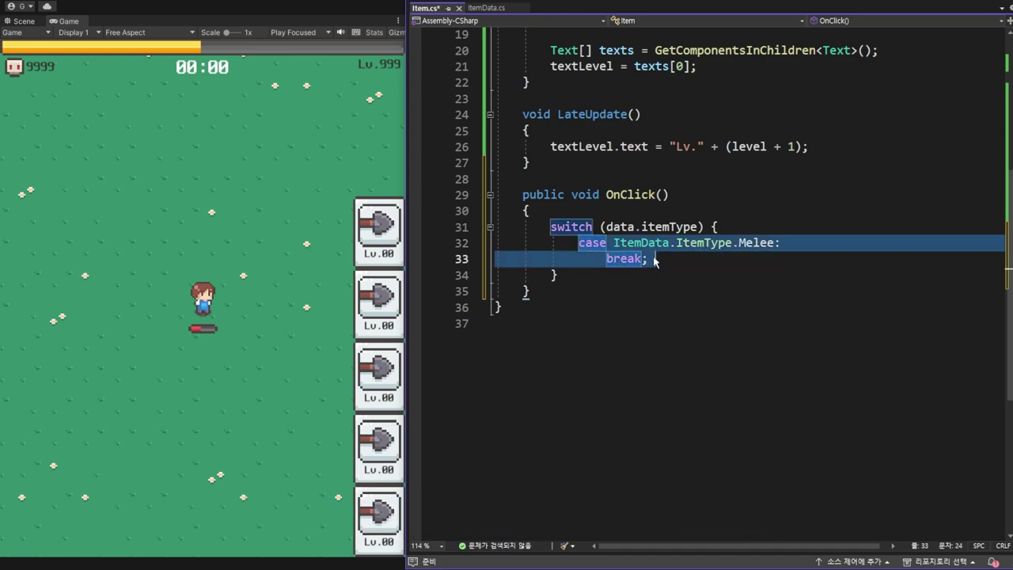
pyautogui.click(662, 258)
pyautogui.press('Return')
pyautogui.hotkey('ctrl', 'v')
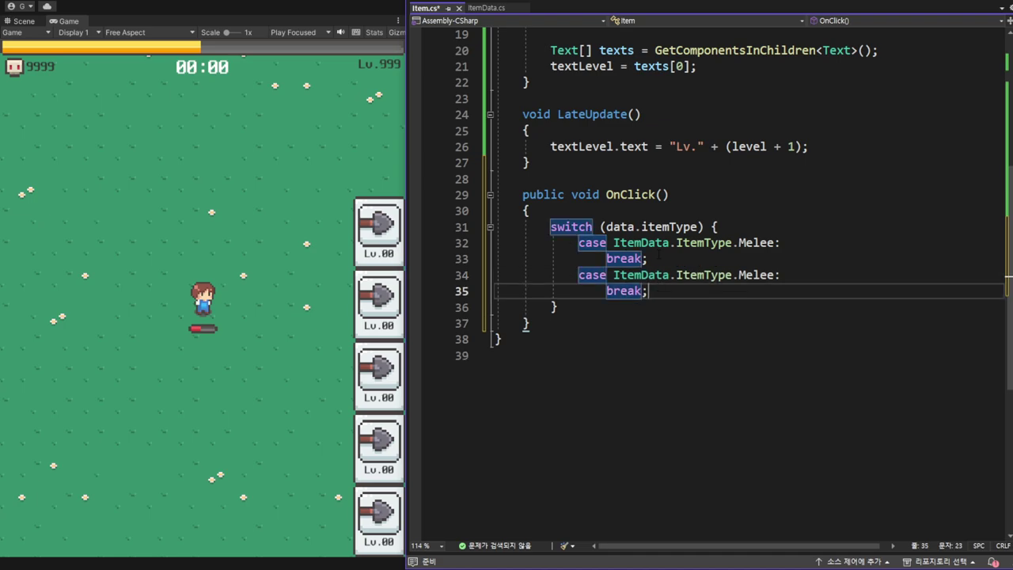
pyautogui.press('Return')
pyautogui.hotkey('ctrl', 'v')
pyautogui.press('Return')
pyautogui.hotkey('ctrl', 'v')
pyautogui.press('Return')
pyautogui.hotkey('ctrl', 'v')
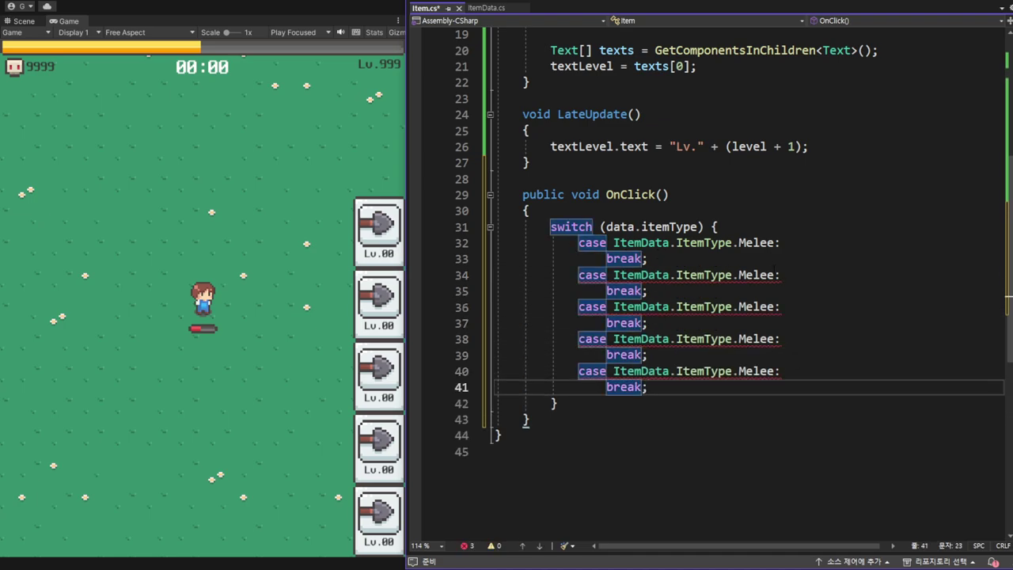
# - Rename the duplicated cases to Range, Glove, Shoe and Heal
pyautogui.doubleClick(756, 274)
pyautogui.press('BackSpace')
pyautogui.write('Ra')
pyautogui.press('Tab')
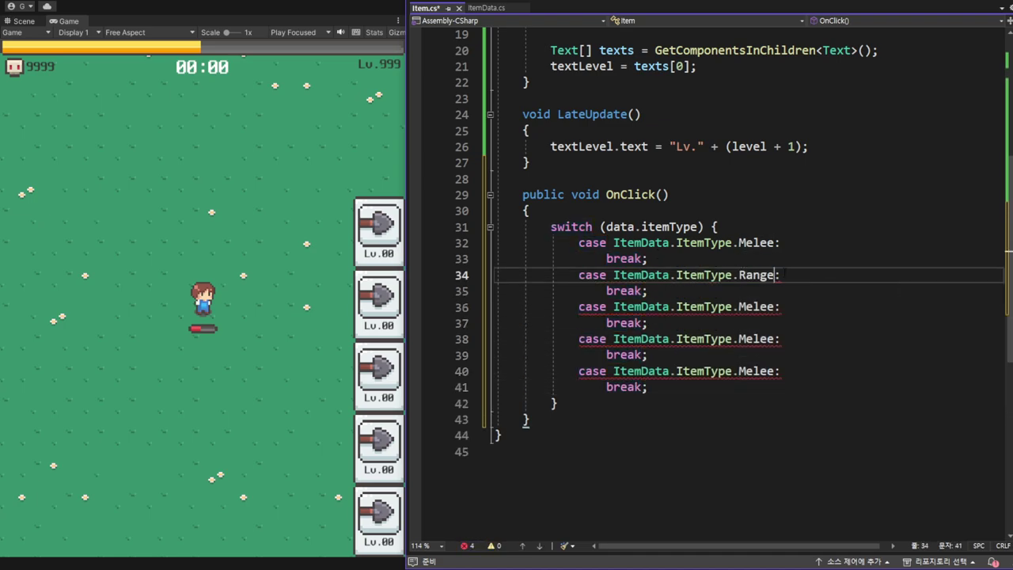
pyautogui.click(744, 306)
pyautogui.doubleClick(752, 306)
pyautogui.press('BackSpace')
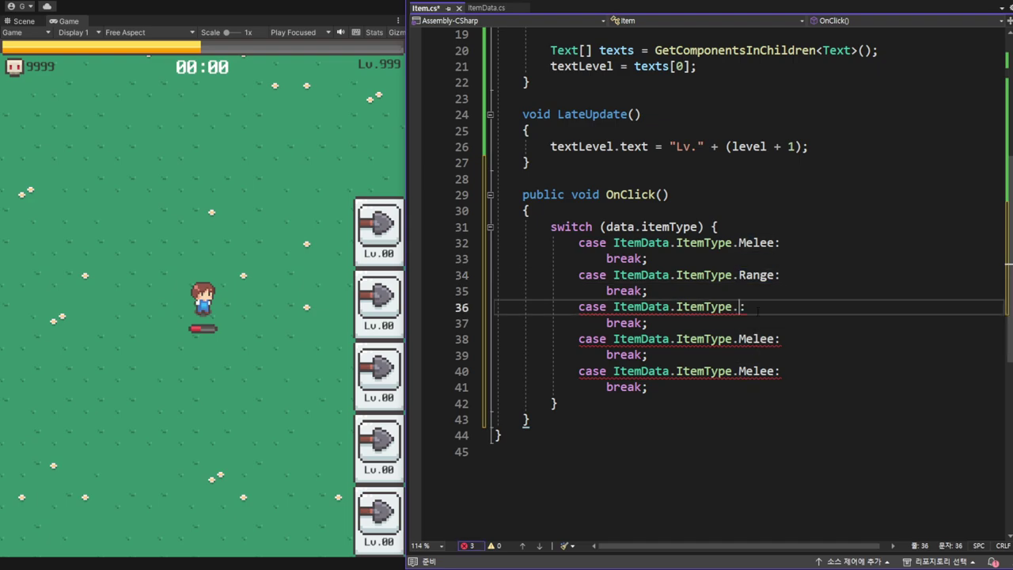
pyautogui.write('G')
pyautogui.press('Tab')
pyautogui.doubleClick(756, 338)
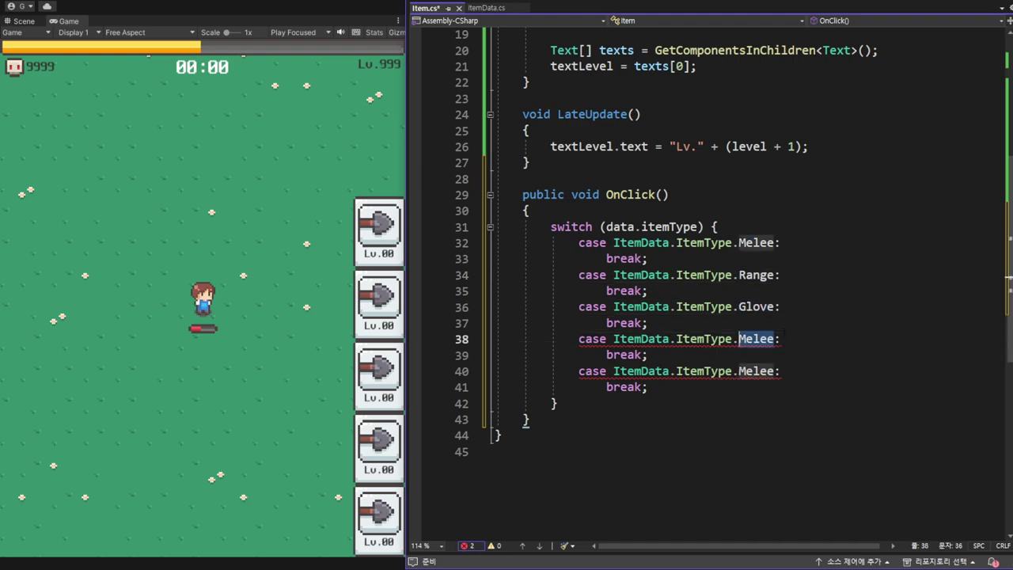
pyautogui.write('Sho')
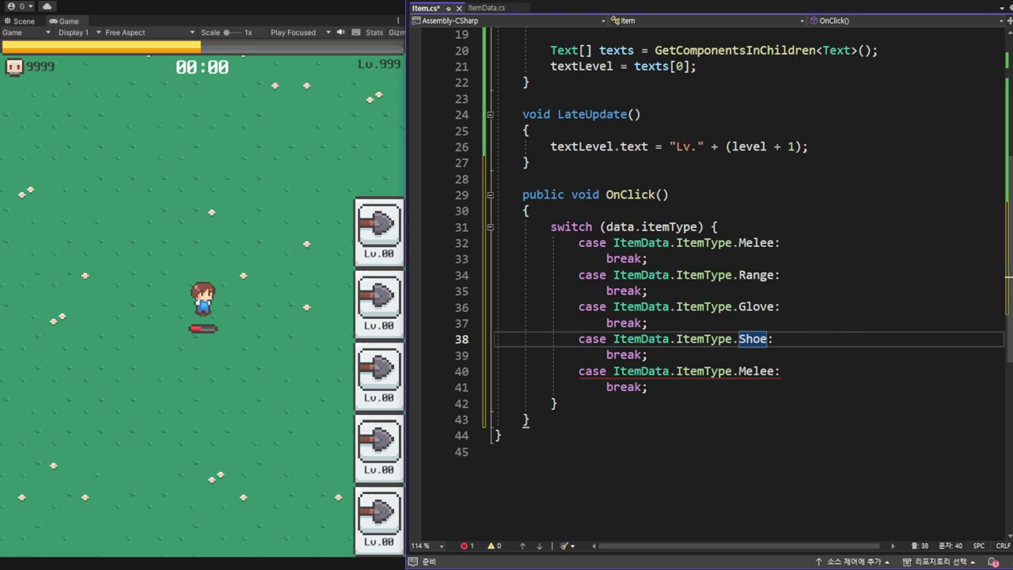
pyautogui.doubleClick(758, 371)
pyautogui.write('He')
pyautogui.press('Tab')
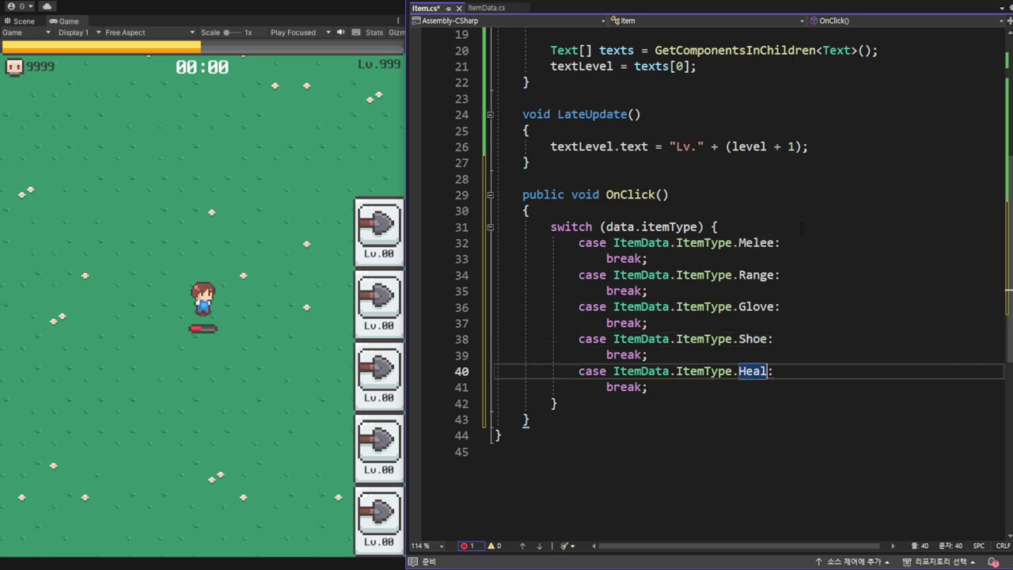
# - Move the Range case directly under Melee so both share one break
pyautogui.click(615, 402)
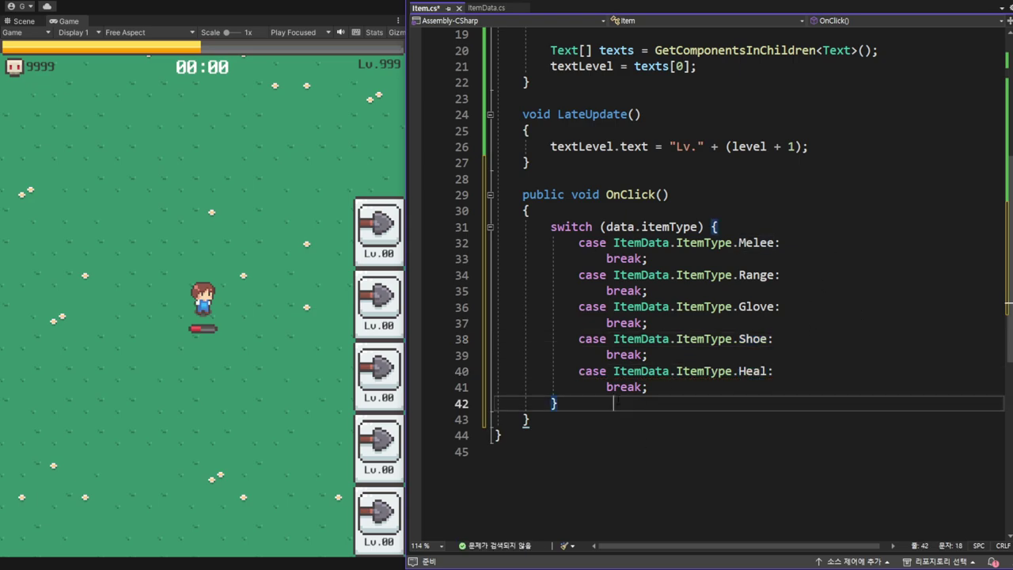
pyautogui.moveTo(739, 242); pyautogui.dragTo(773, 242)
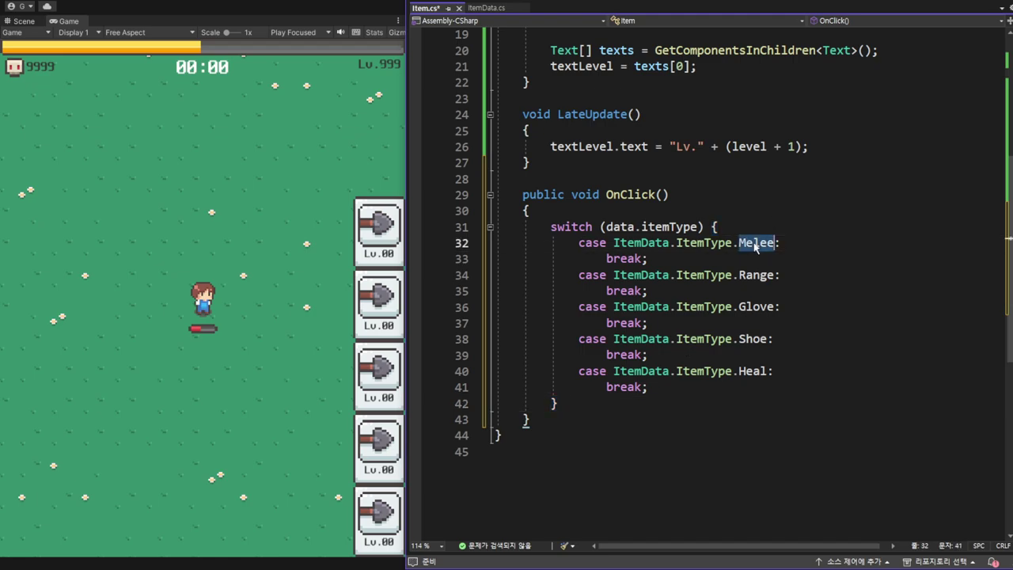
pyautogui.doubleClick(755, 274)
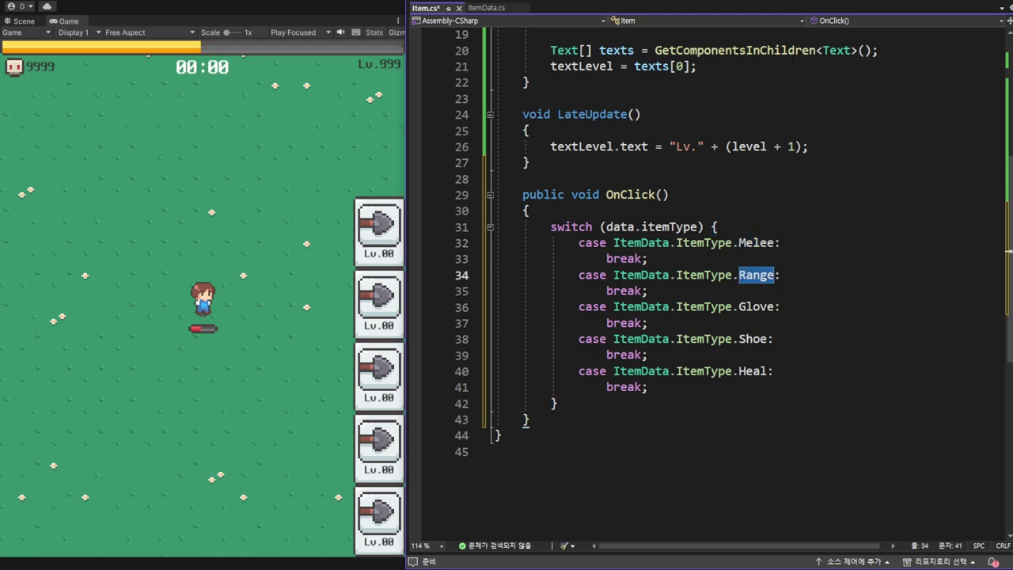
pyautogui.press('Home')
pyautogui.hotkey('shift', 'End')
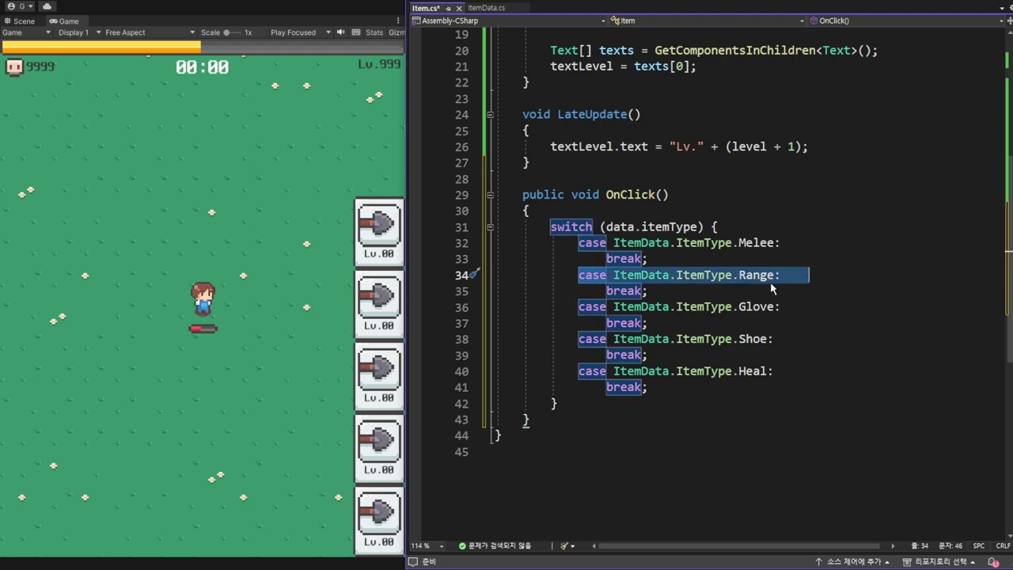
pyautogui.hotkey('ctrl', 'x')
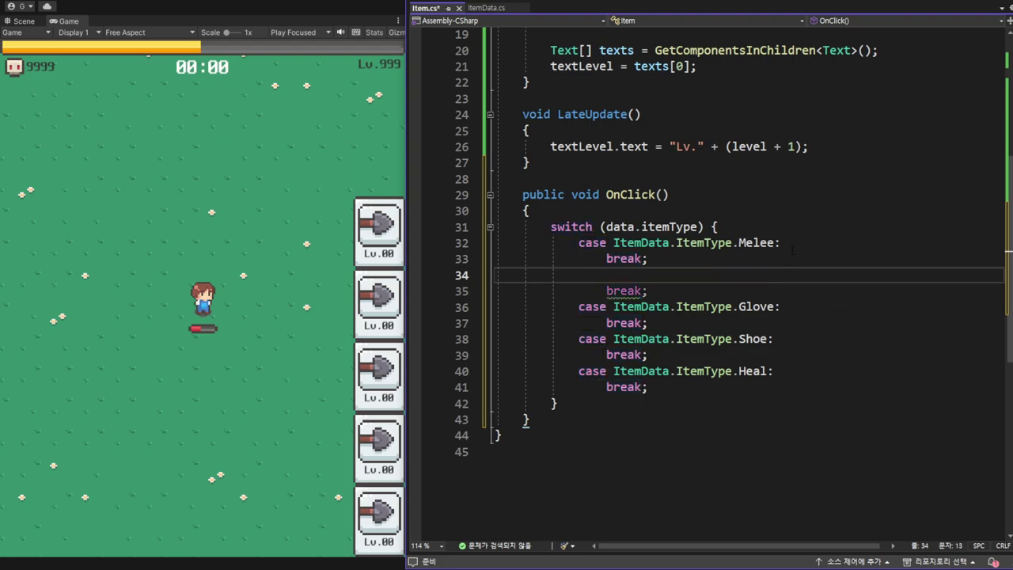
pyautogui.press('Up')
pyautogui.press('Up')
pyautogui.press('End')
pyautogui.press('Return')
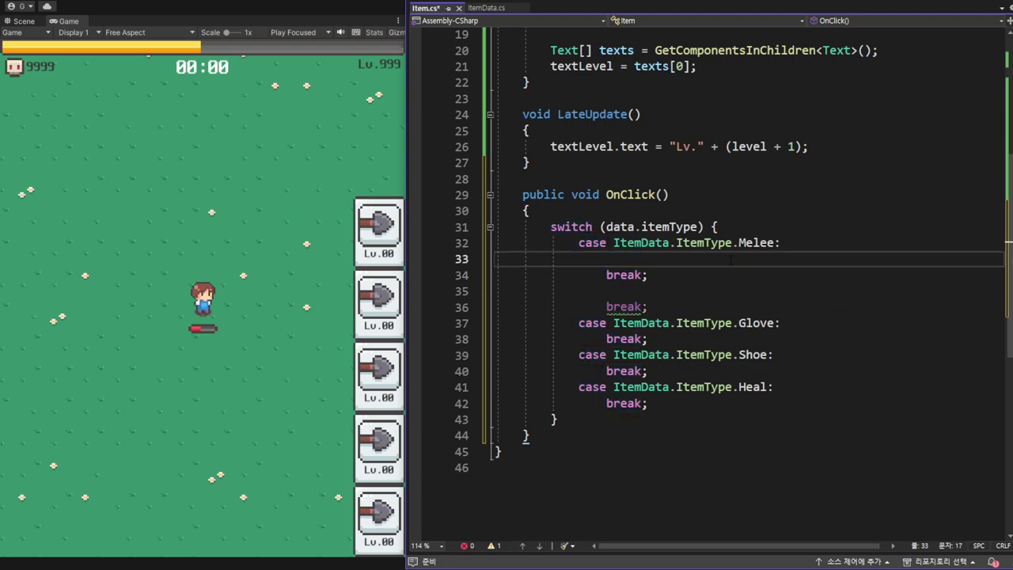
pyautogui.hotkey('ctrl', 'v')
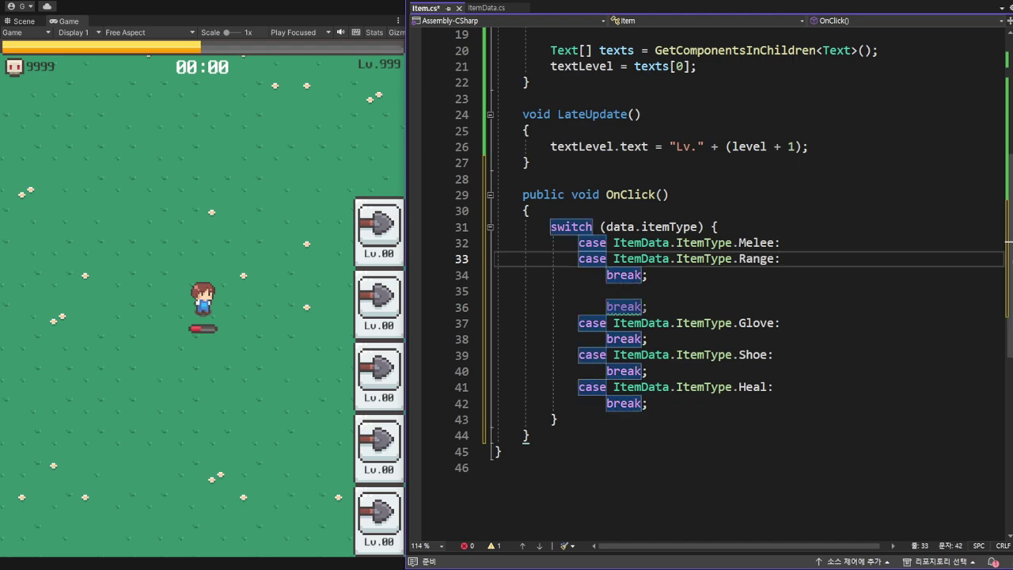
pyautogui.press('Down')
pyautogui.hotkey('ctrl', 'x')
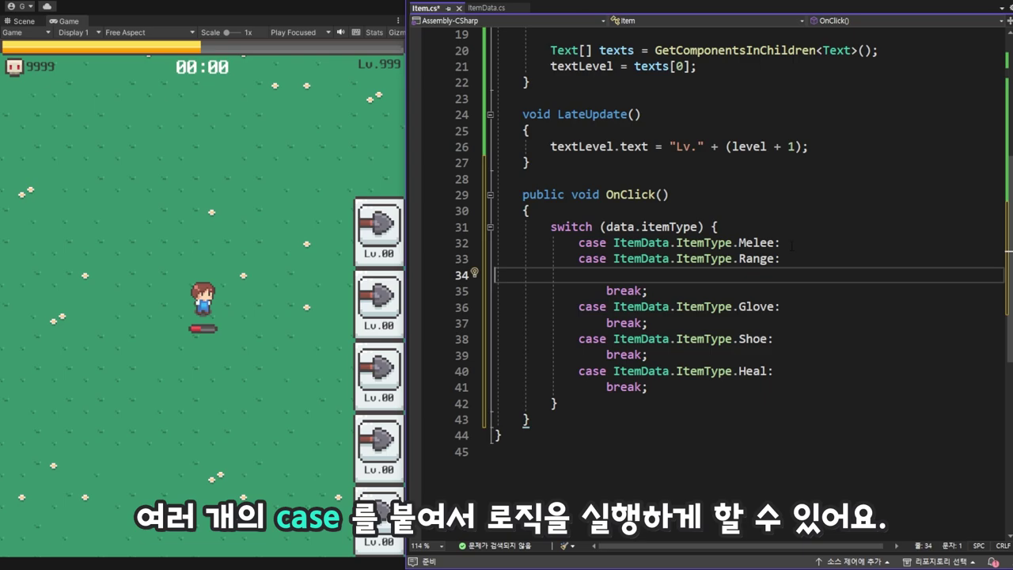
pyautogui.press('Up')
pyautogui.press('Home')
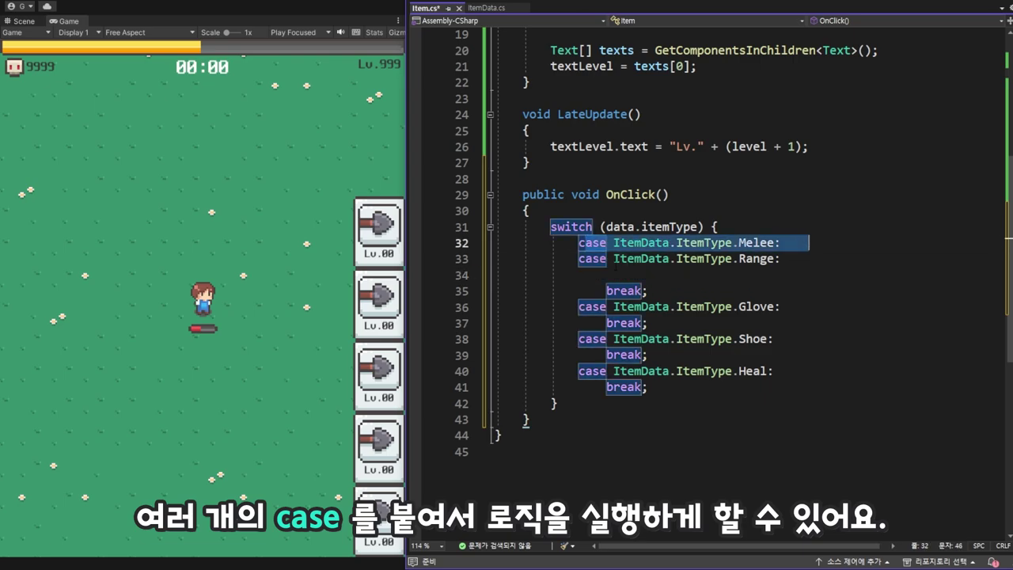
pyautogui.hotkey('shift', 'Left')
# - Review the Glove, Shoe and Heal cases and add blank lines after the switch
pyautogui.click(629, 275)
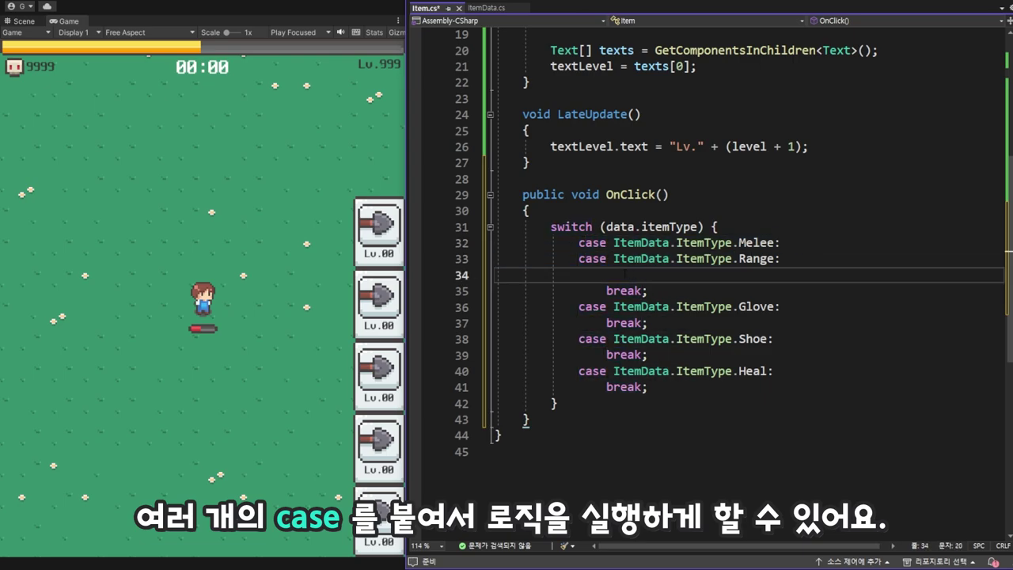
pyautogui.click(637, 307)
pyautogui.click(641, 339)
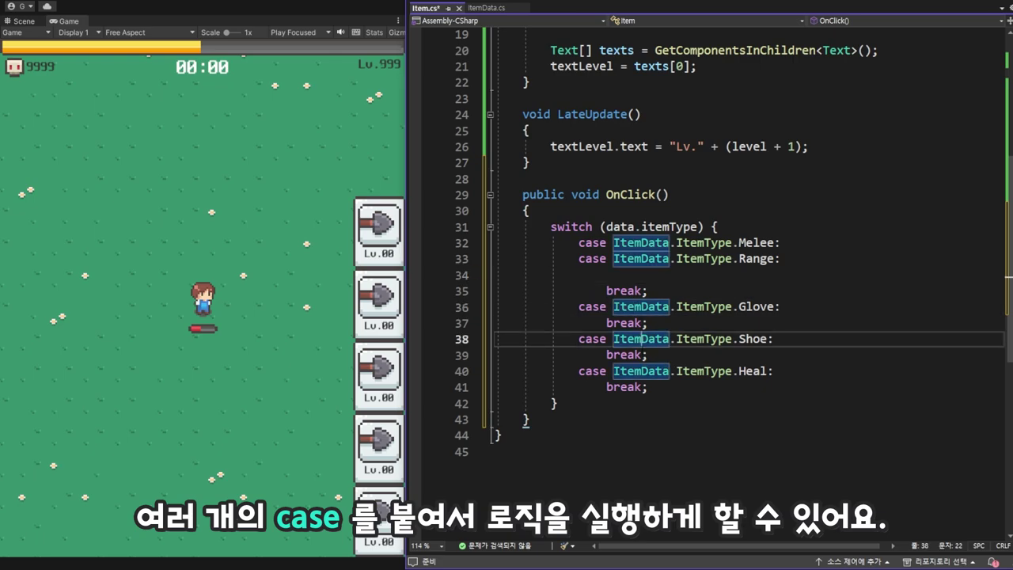
pyautogui.click(635, 370)
pyautogui.click(661, 388)
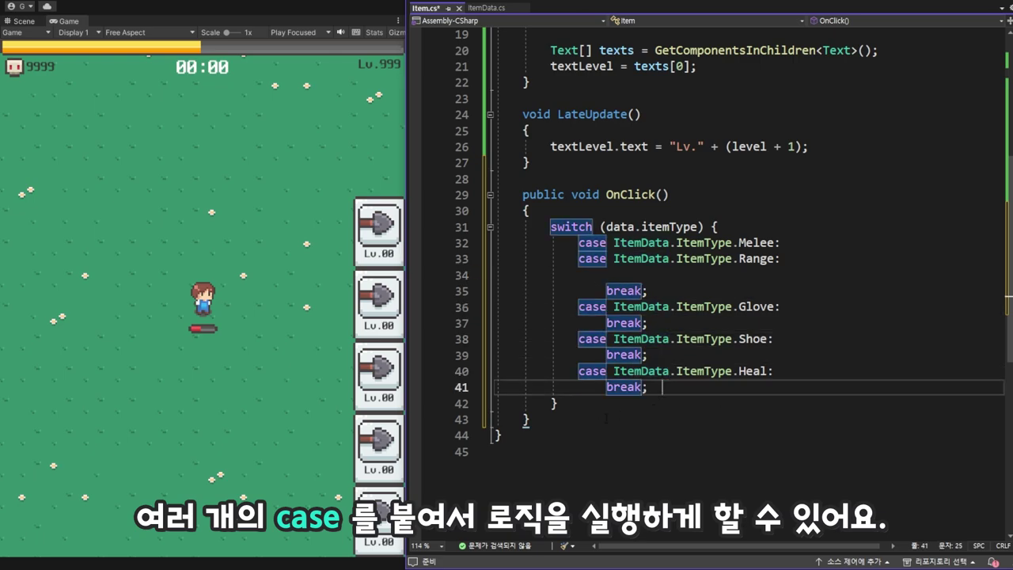
pyautogui.click(609, 403)
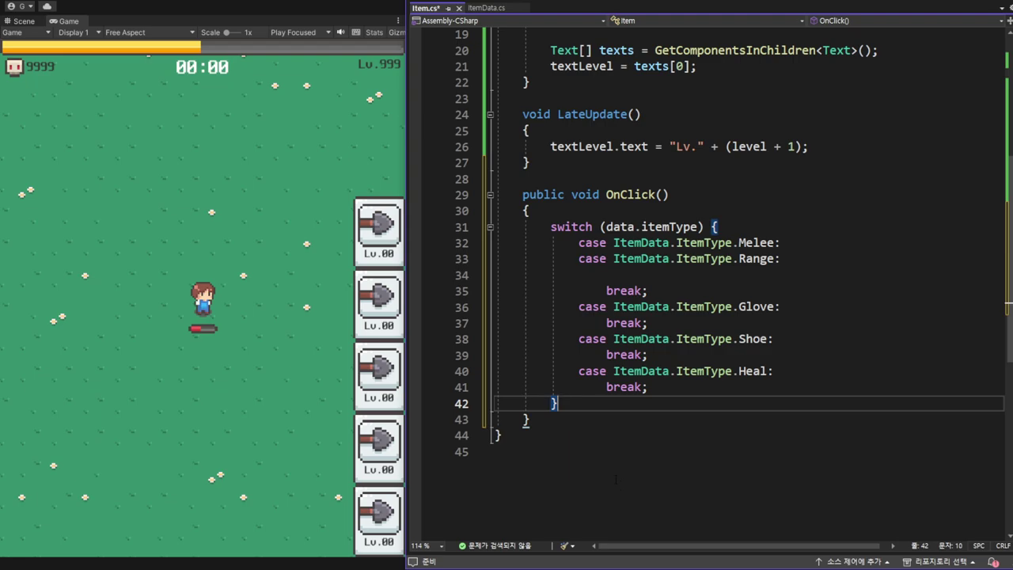
pyautogui.press('Return')
pyautogui.press('Return')
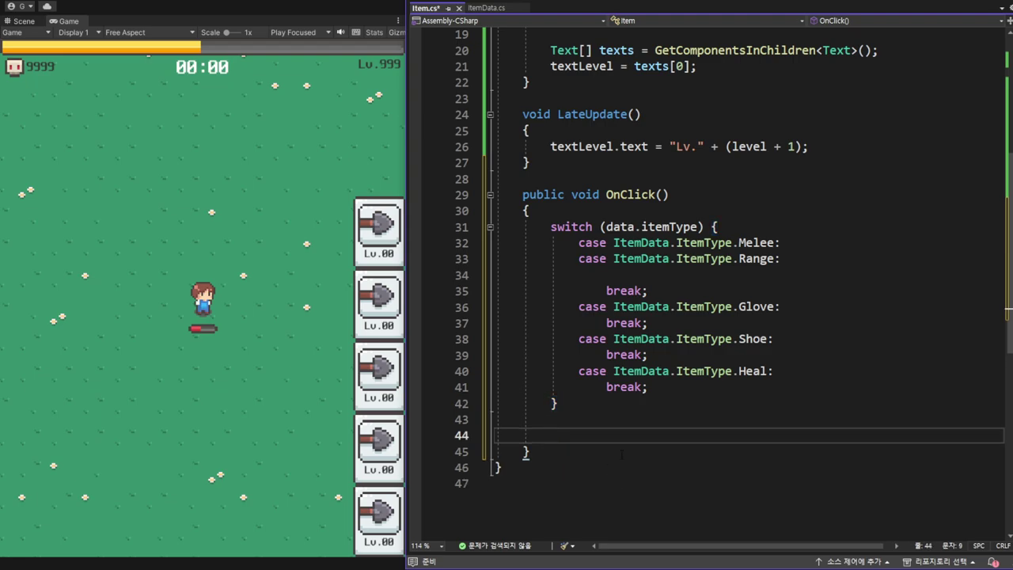
# - Add a level++ increment after the switch
pyautogui.scroll(-2, 668, 468)
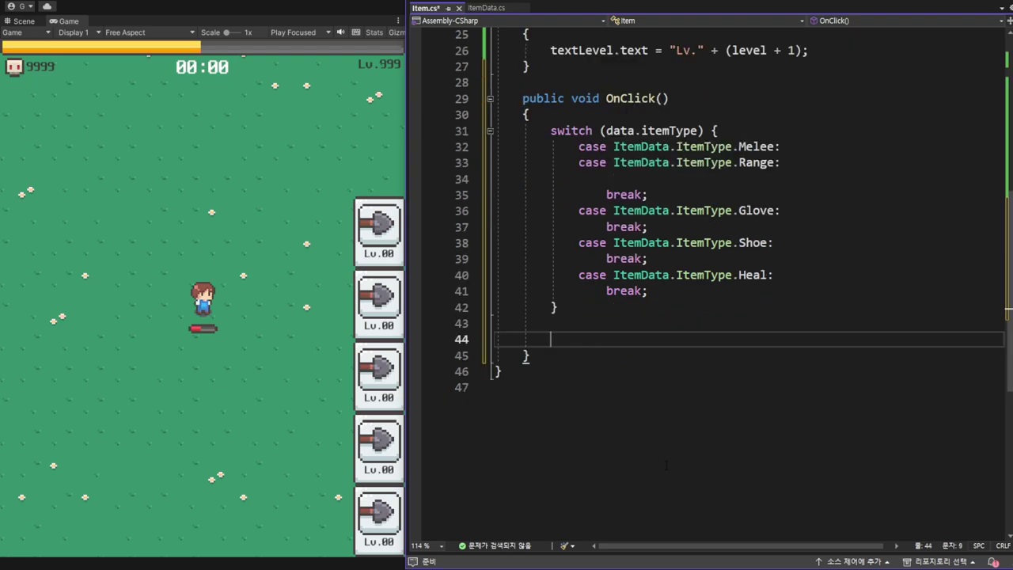
pyautogui.write('level')
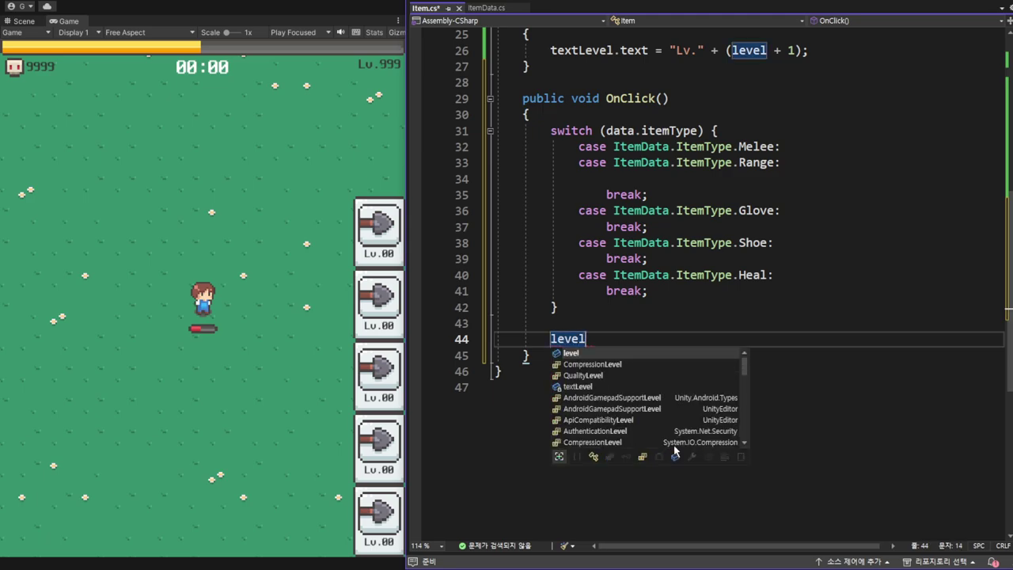
pyautogui.press('Escape')
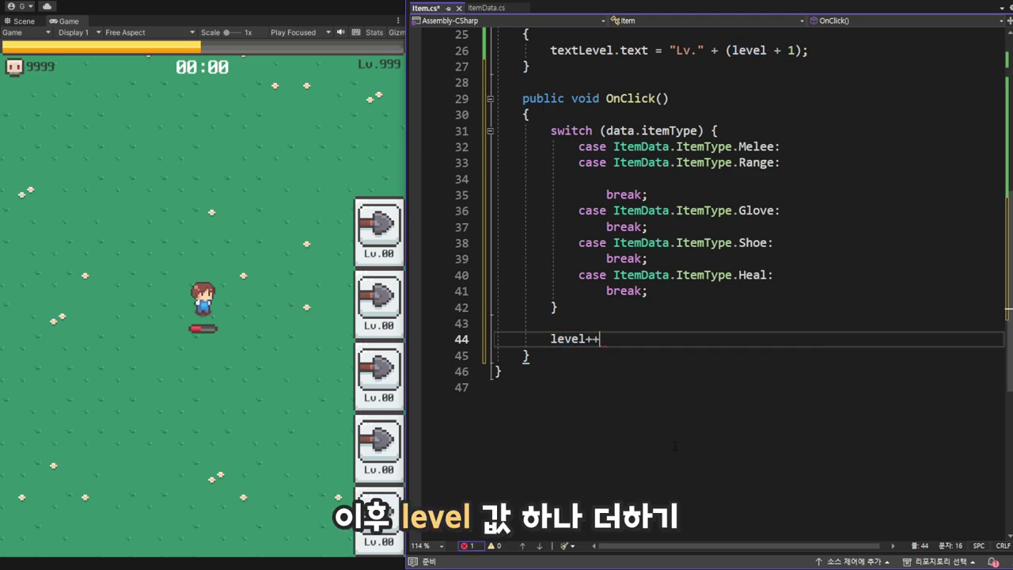
pyautogui.write(';')
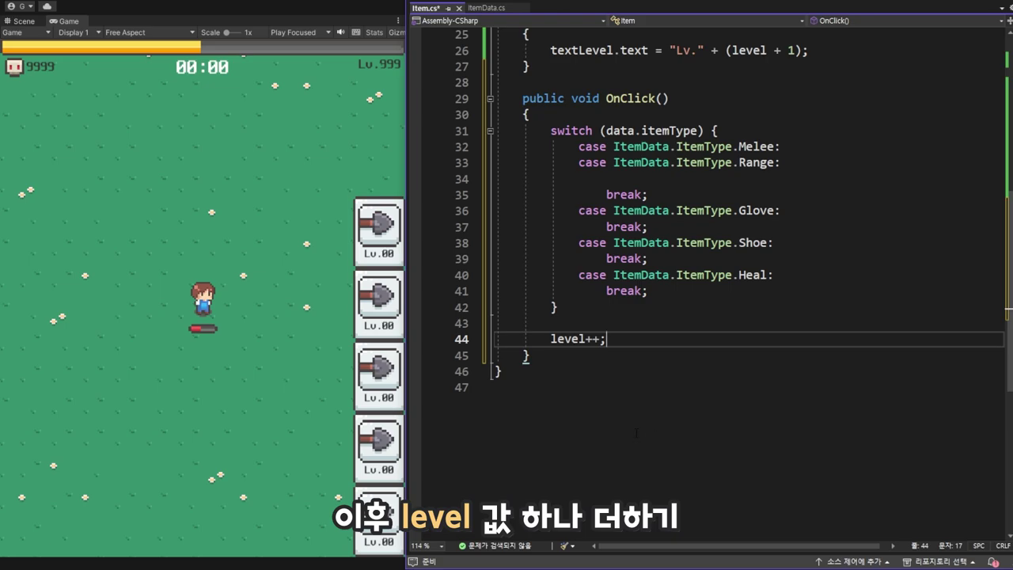
pyautogui.press('Return')
pyautogui.press('Return')
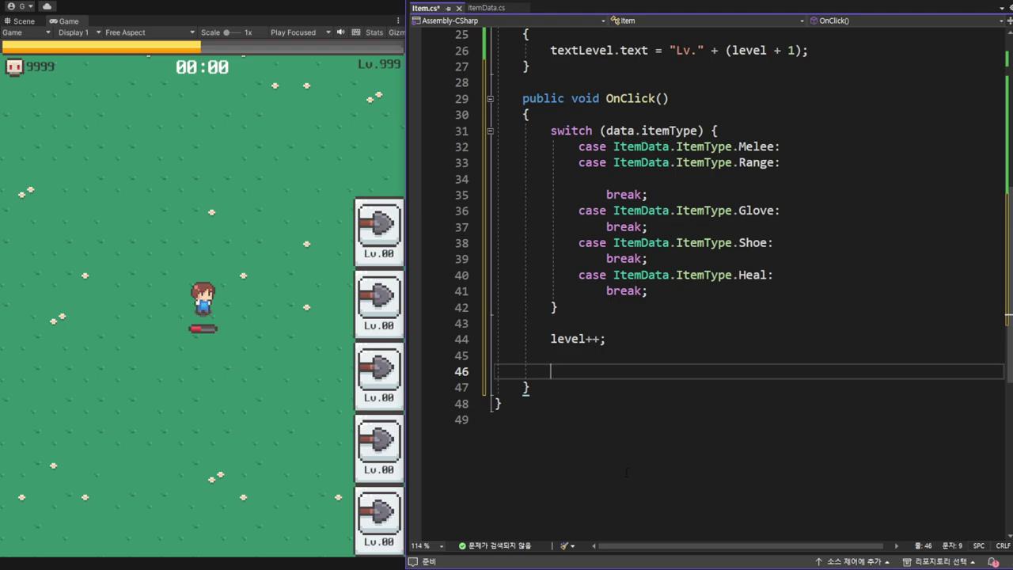
# - Open an if (level == data.damages.Length) block below the increment
pyautogui.write('if (')
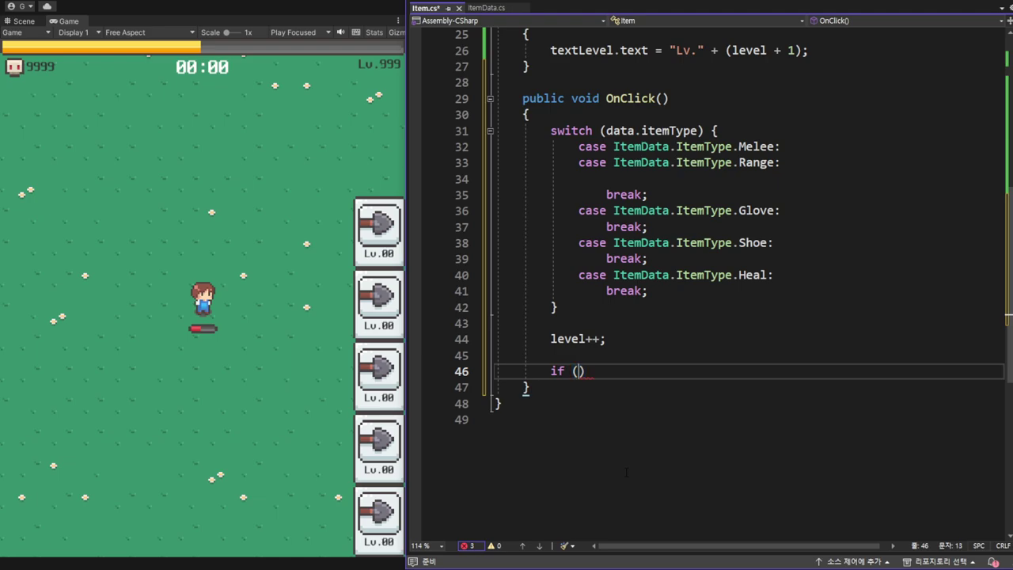
pyautogui.write('level ')
pyautogui.write('== data.')
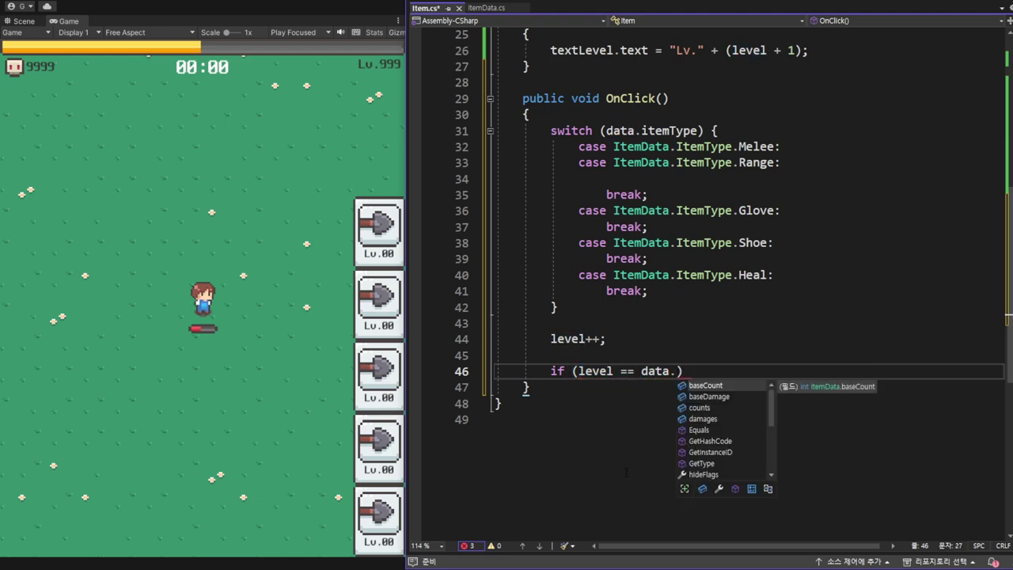
pyautogui.press('Down')
pyautogui.press('Down')
pyautogui.press('Tab')
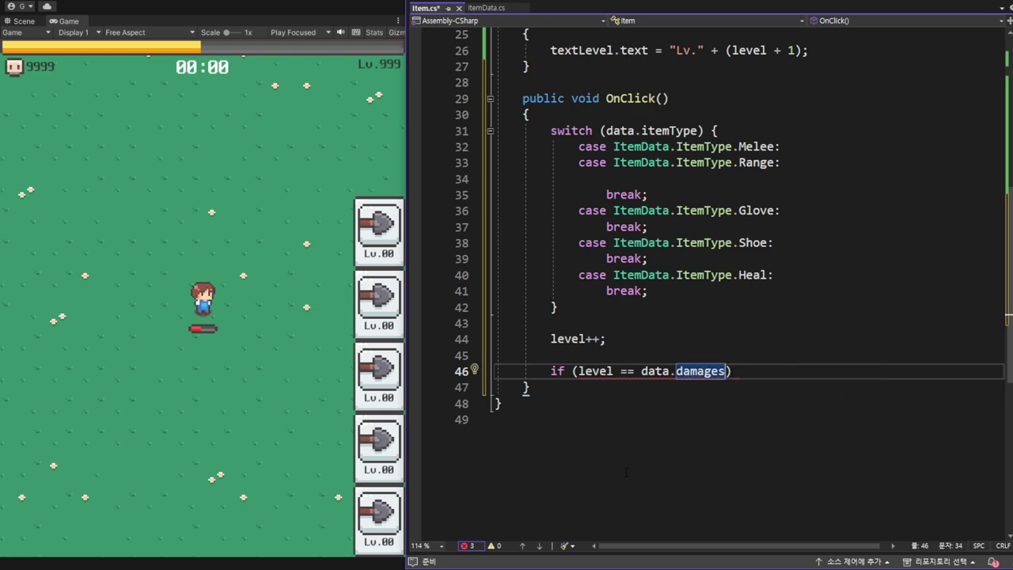
pyautogui.write('.')
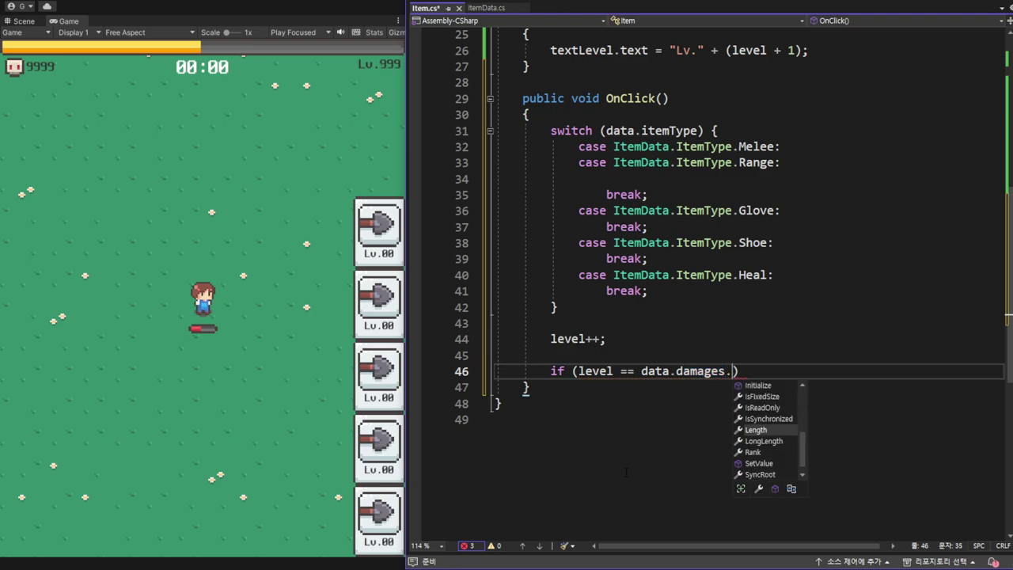
pyautogui.write('L')
pyautogui.press('Tab')
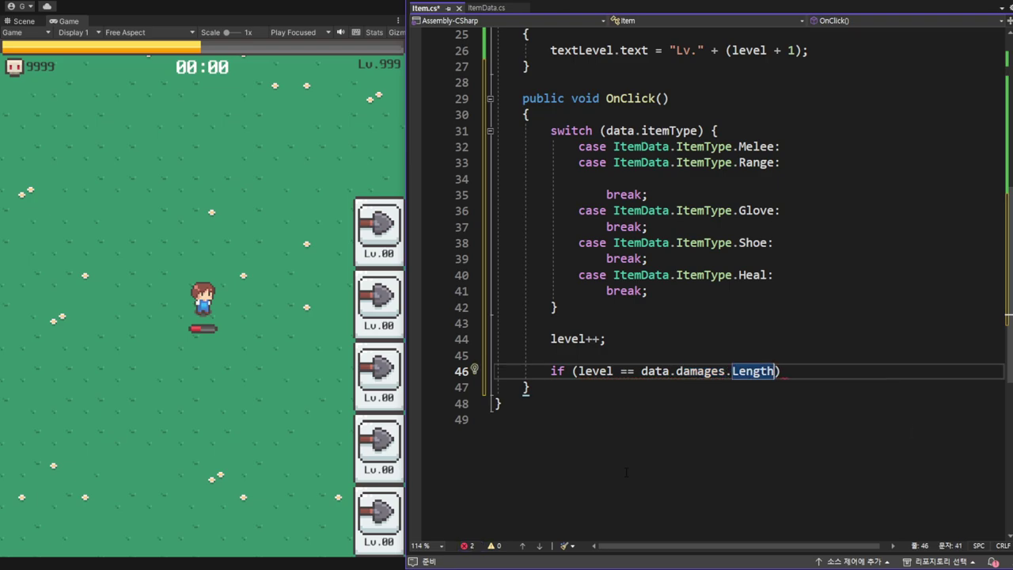
pyautogui.write(')')
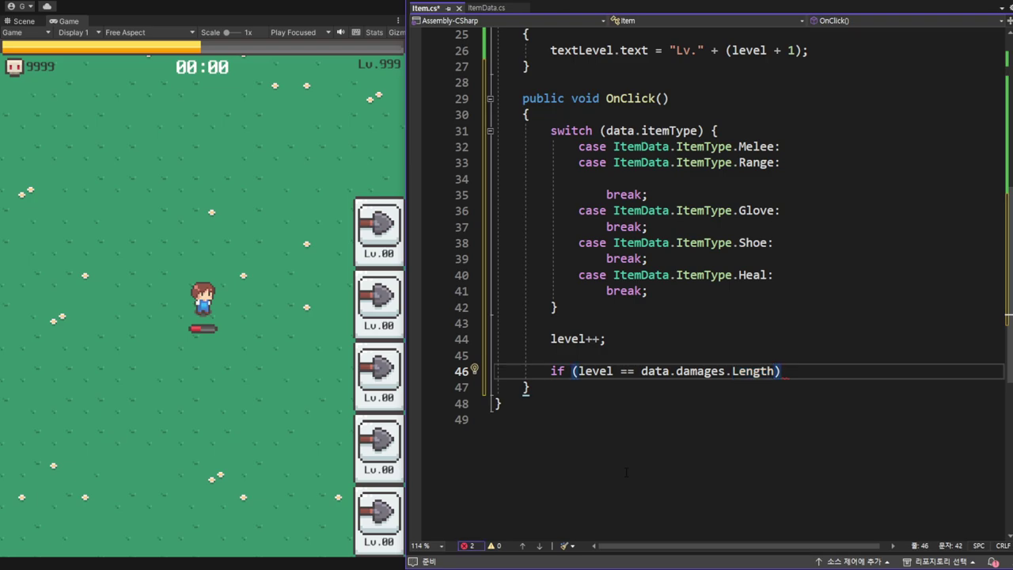
pyautogui.write(' {')
pyautogui.press('Return')
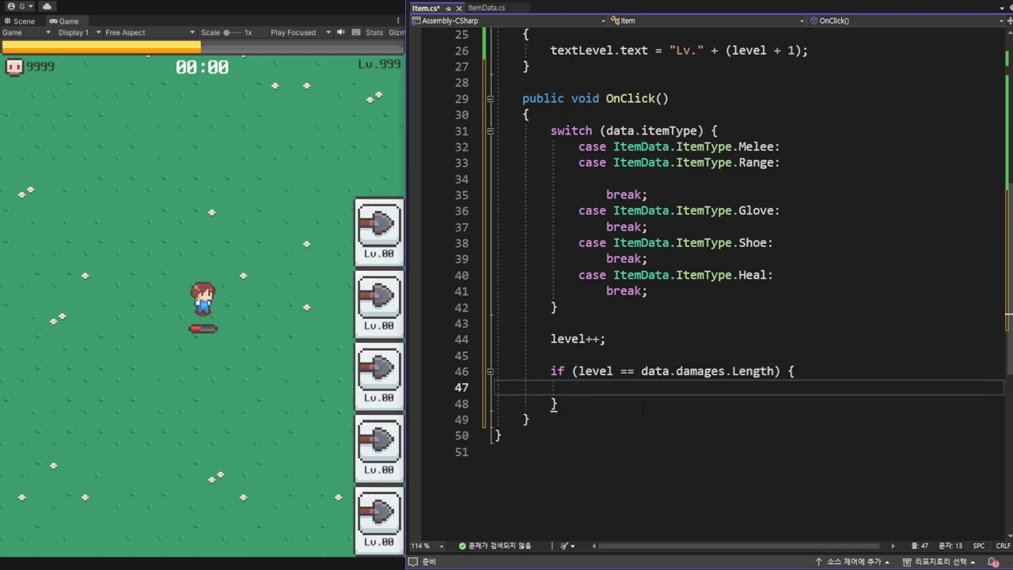
# - In Unity, turn Item 0's Button Interactable off to preview it greyed, then back on
pyautogui.hotkey('alt', 'Tab')
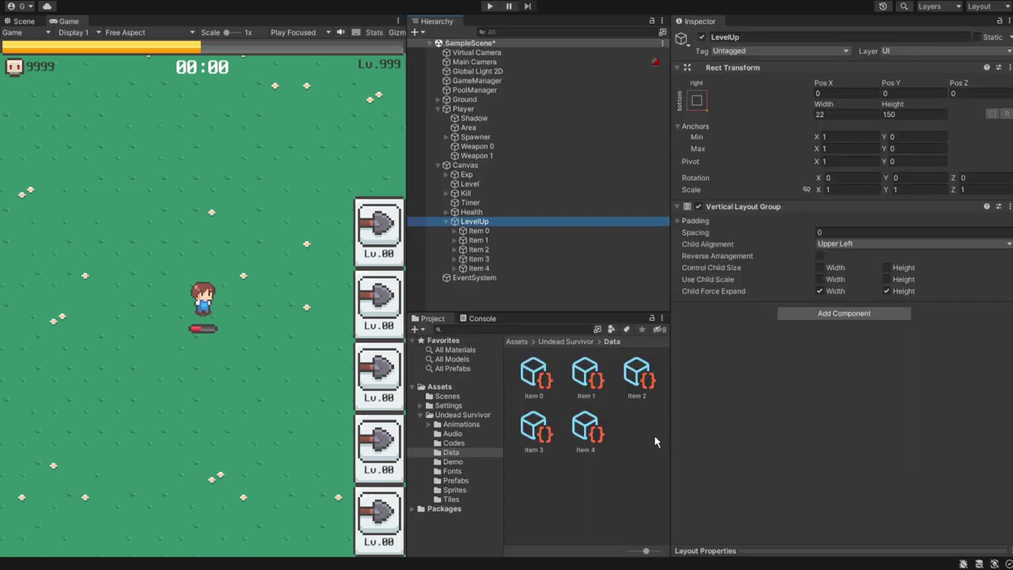
pyautogui.click(491, 231)
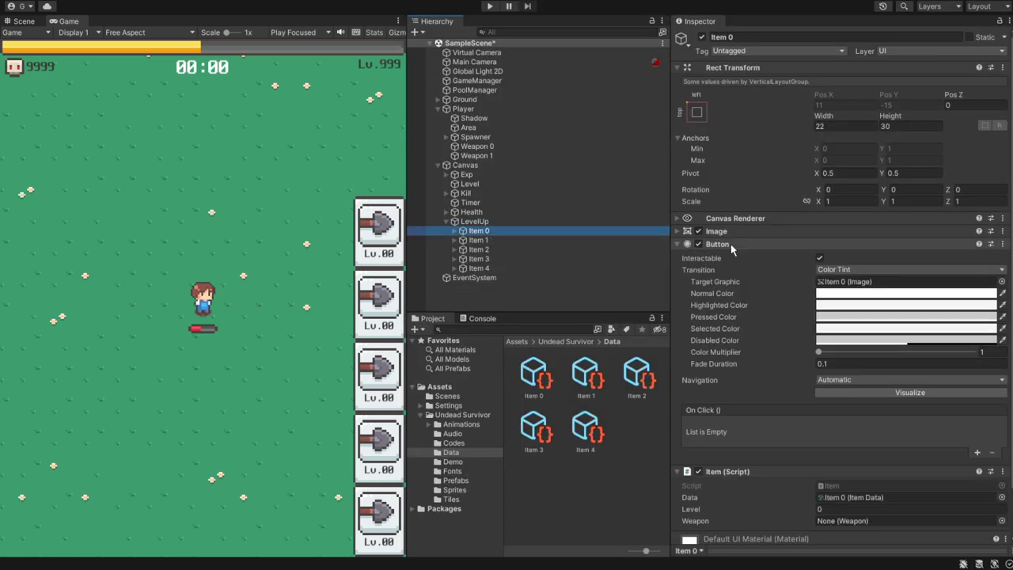
pyautogui.click(698, 259)
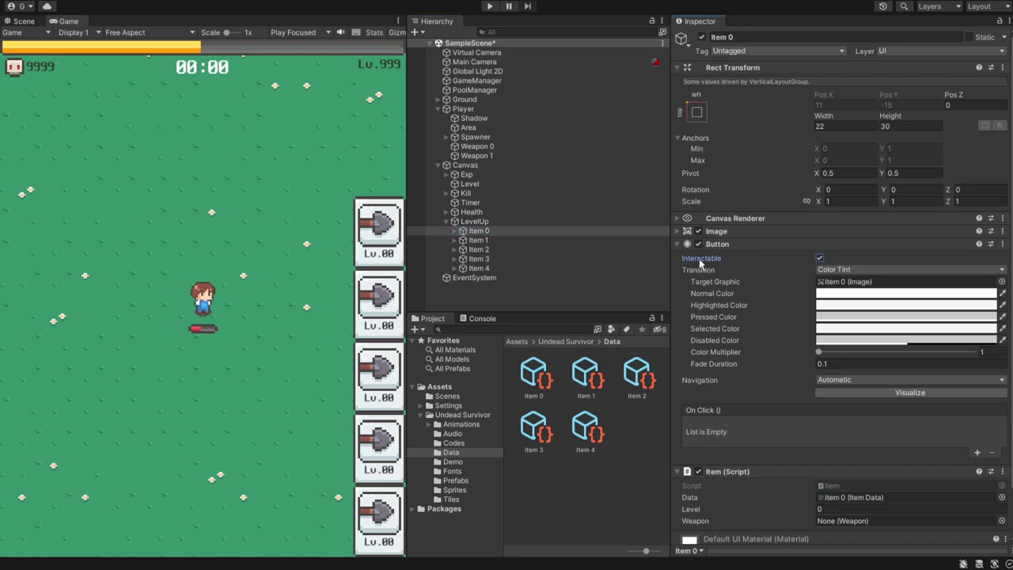
pyautogui.click(818, 259)
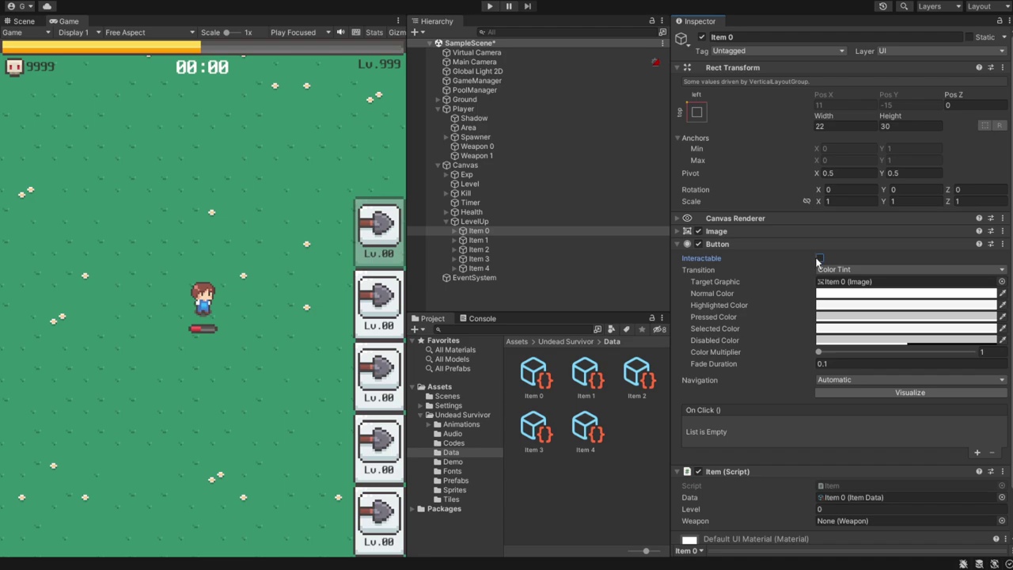
pyautogui.click(819, 259)
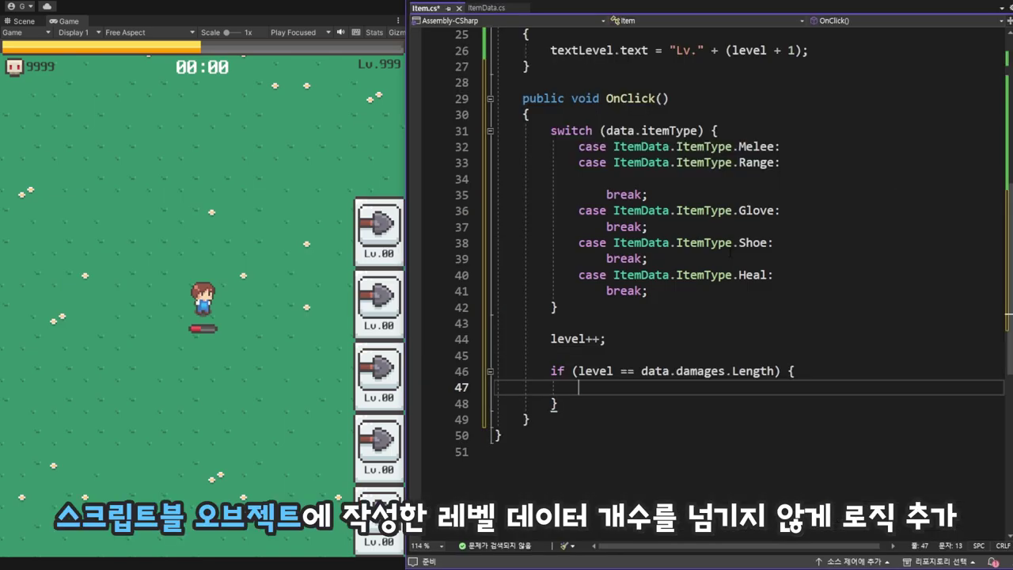
# - Write GetComponent<Button>().interactable = false; inside the if block and save Item.cs
pyautogui.write('Get')
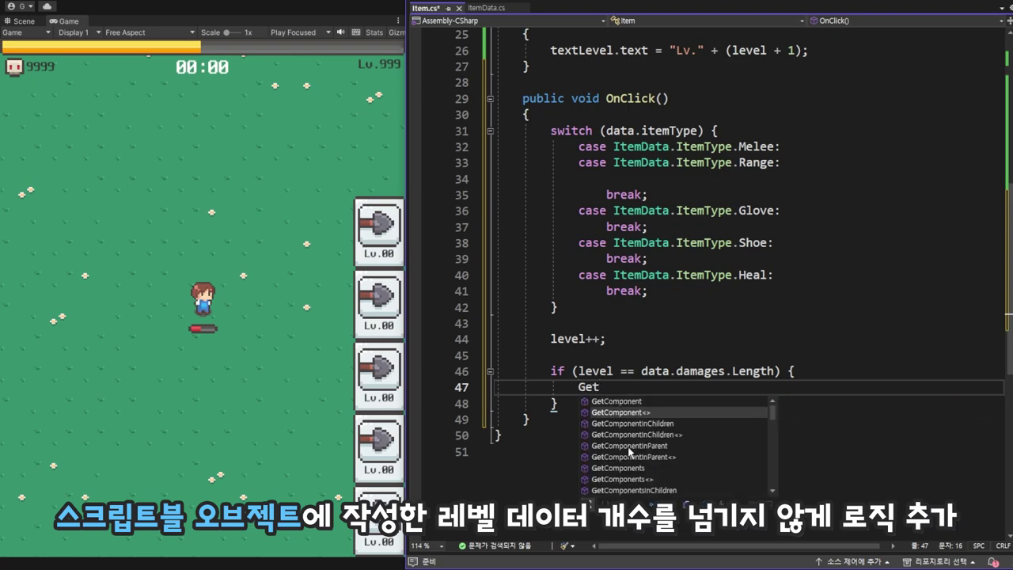
pyautogui.press('Tab')
pyautogui.write('<')
pyautogui.write('Butto>')
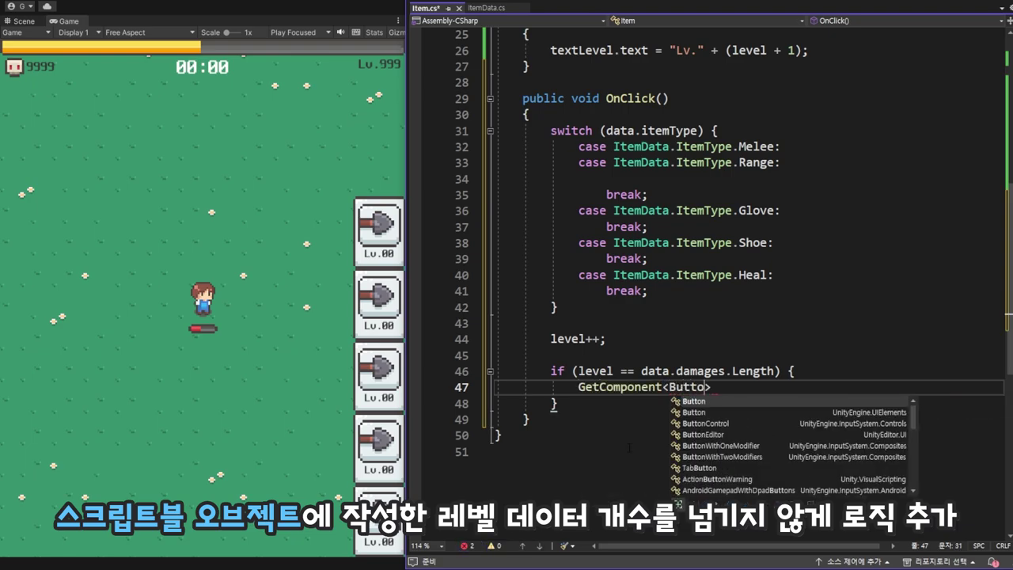
pyautogui.press('Tab')
pyautogui.write('>()')
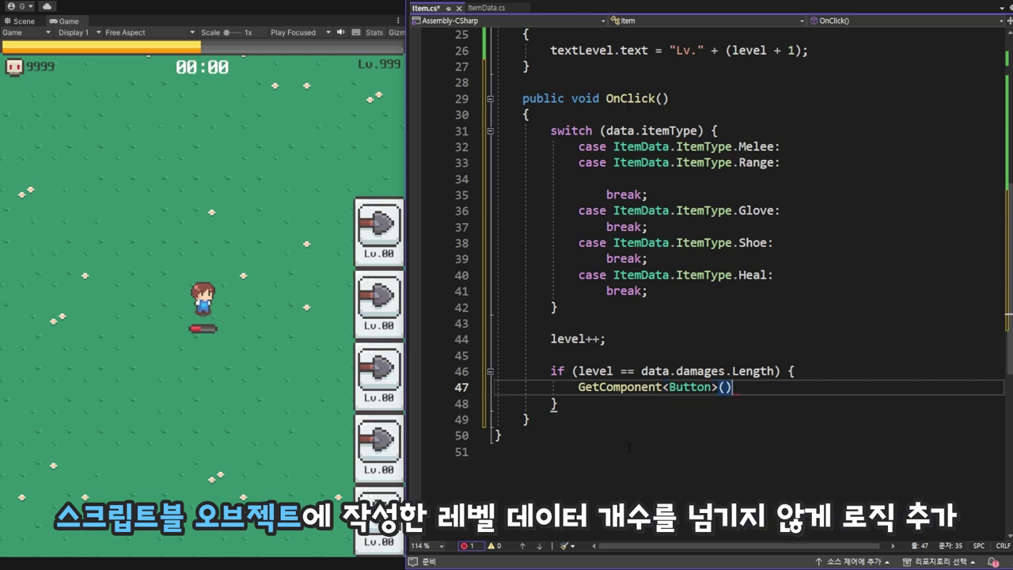
pyautogui.write('.in')
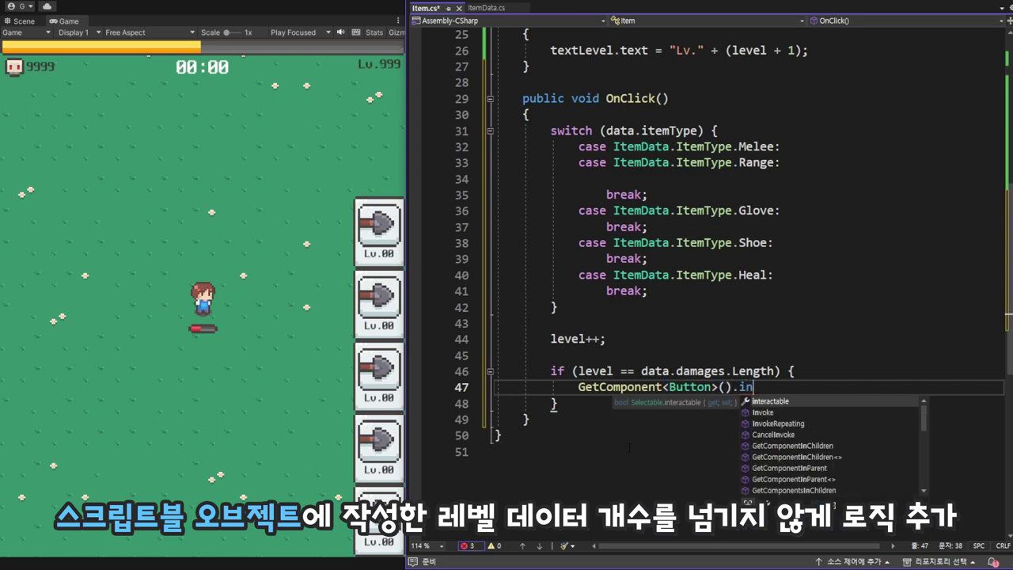
pyautogui.press('Tab')
pyautogui.write('=-')
pyautogui.press('BackSpace')
pyautogui.press('BackSpace')
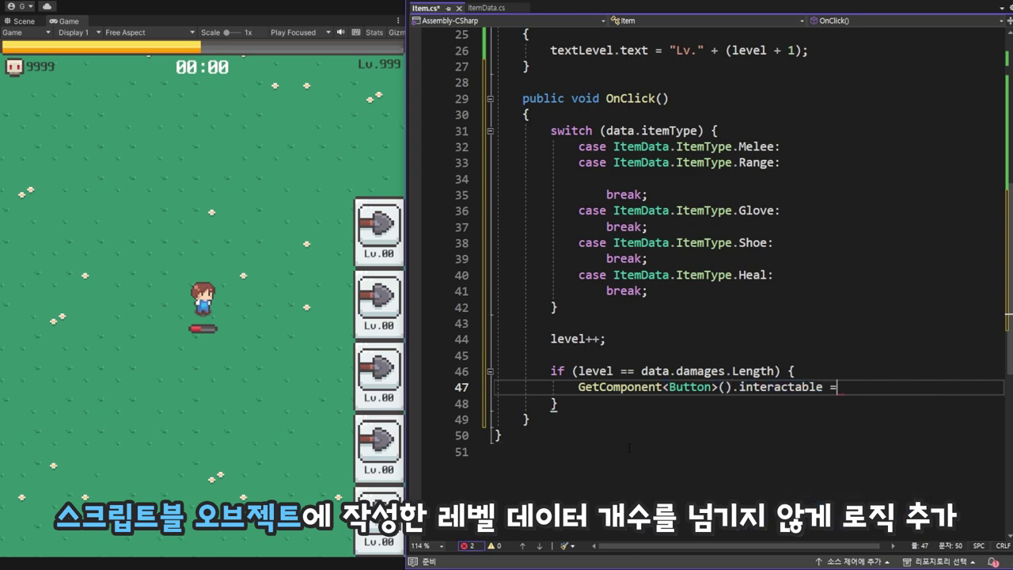
pyautogui.write(' false;')
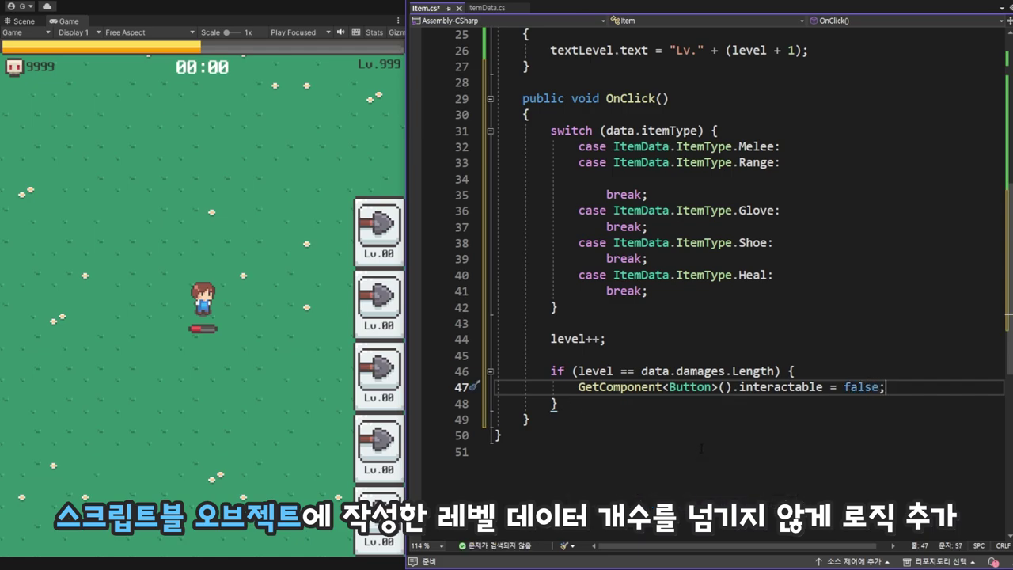
pyautogui.hotkey('ctrl', 's')
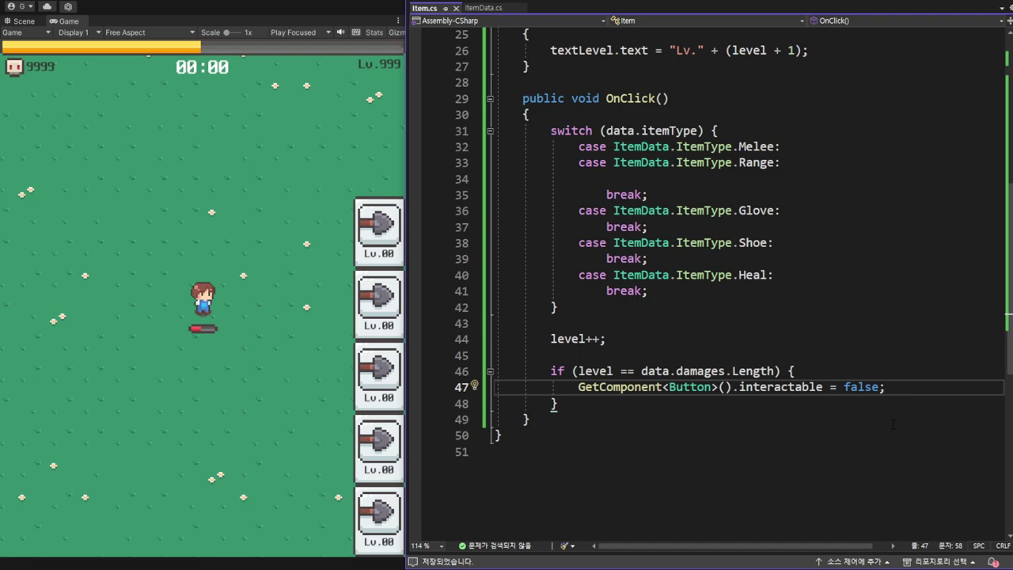
# - Add an On Click entry on Item 0 calling its Item.OnClick
pyautogui.click(355, 13)
pyautogui.click(494, 234)
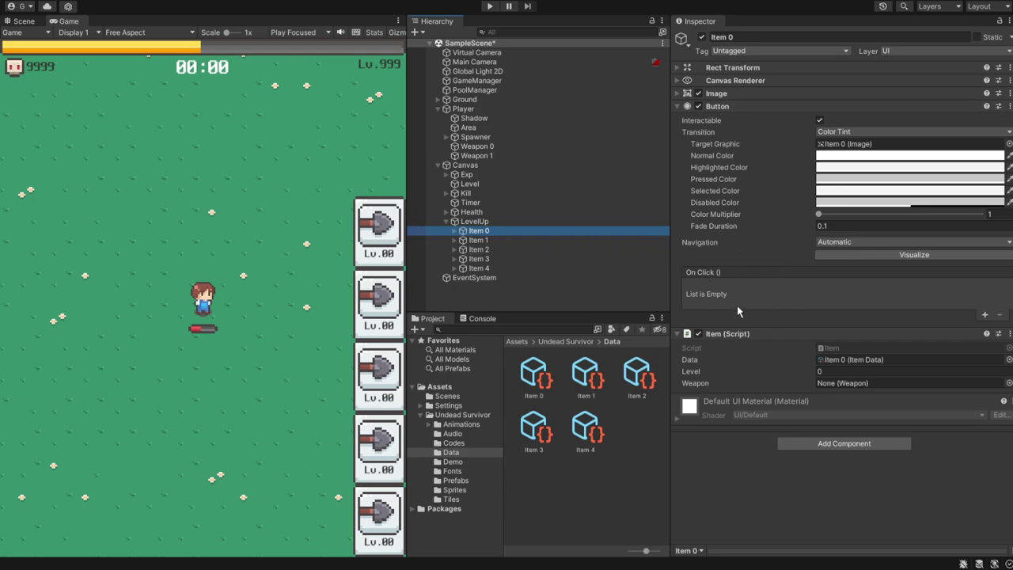
pyautogui.click(982, 316)
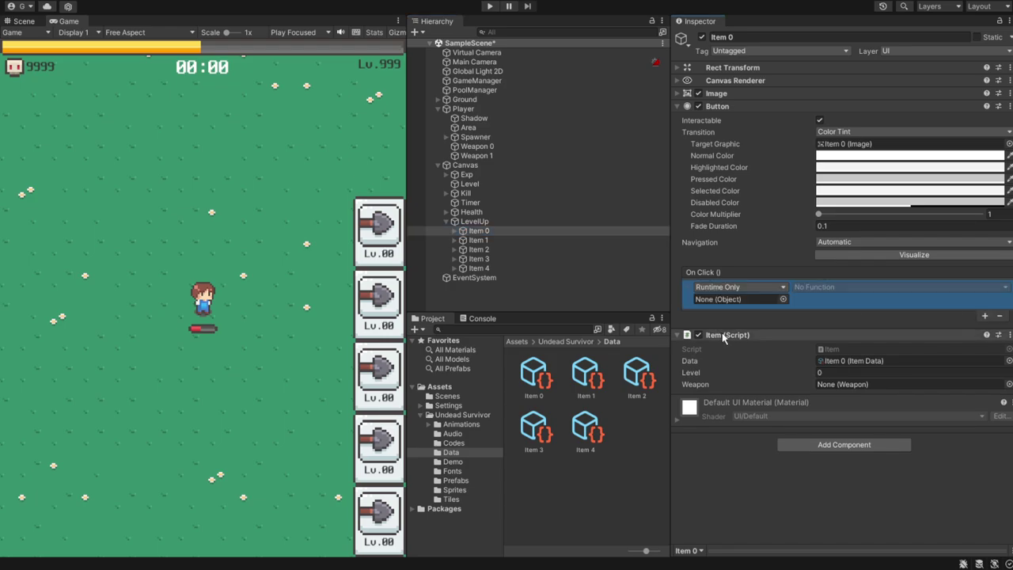
pyautogui.moveTo(721, 334); pyautogui.dragTo(732, 301)
pyautogui.click(810, 289)
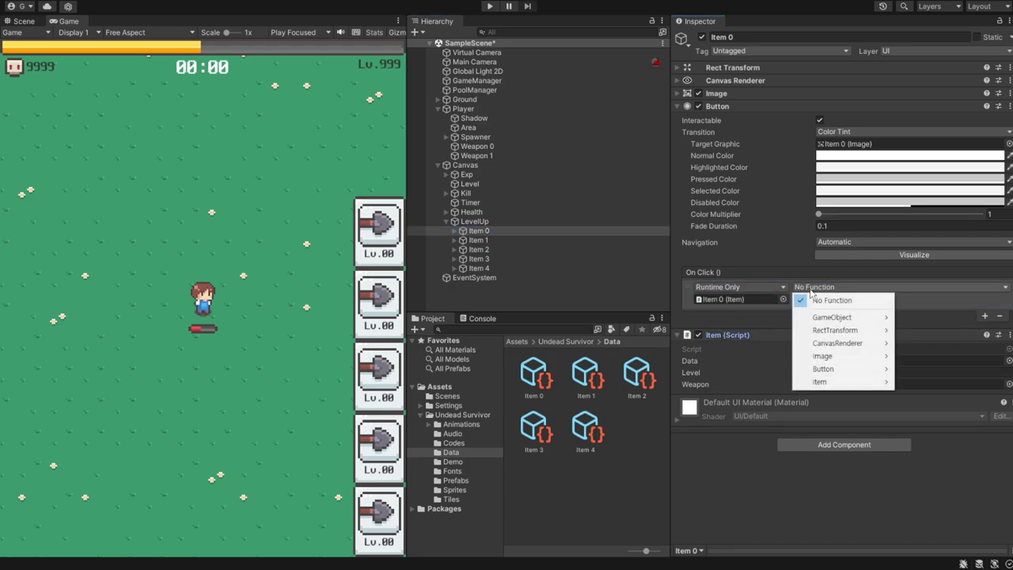
pyautogui.moveTo(820, 382)
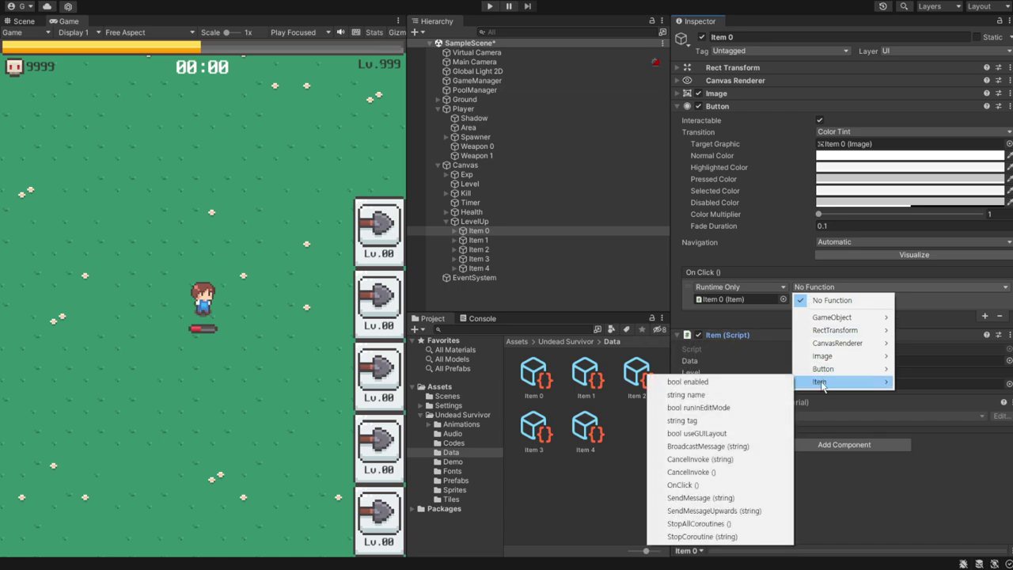
pyautogui.click(736, 484)
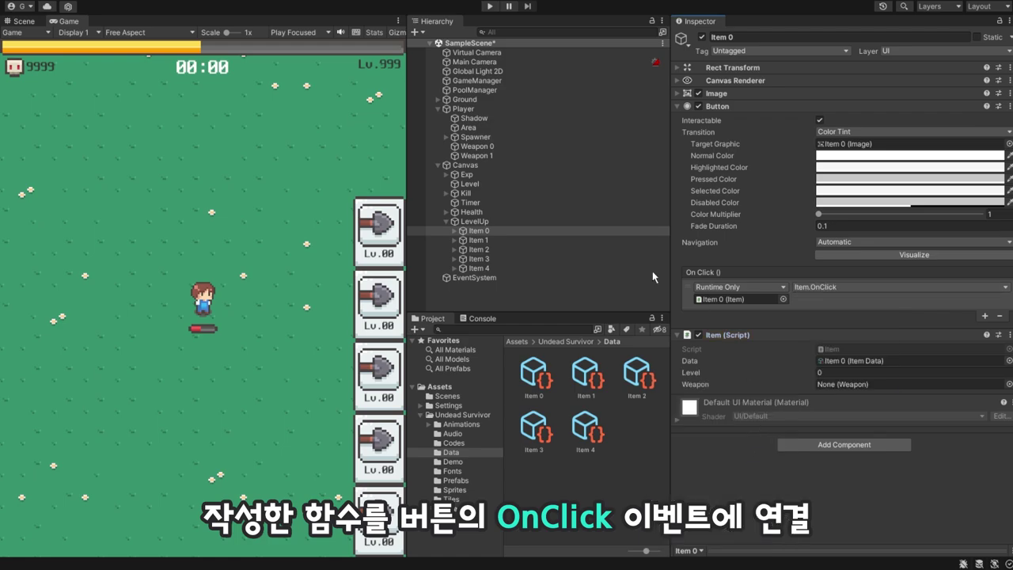
# - Add an On Click entry on Item 1 calling its Item.OnClick
pyautogui.click(478, 240)
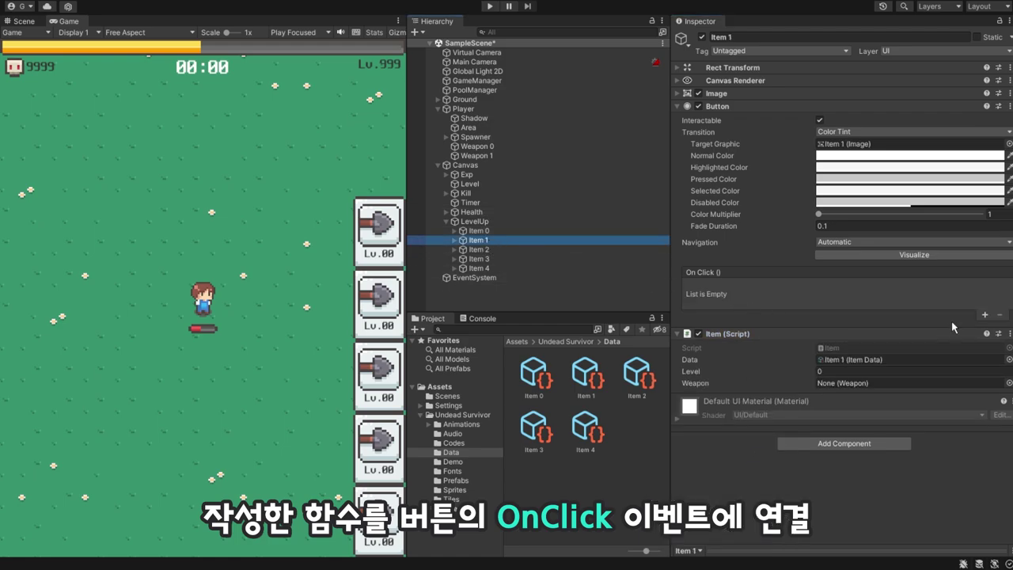
pyautogui.click(984, 314)
pyautogui.moveTo(746, 285); pyautogui.dragTo(746, 295)
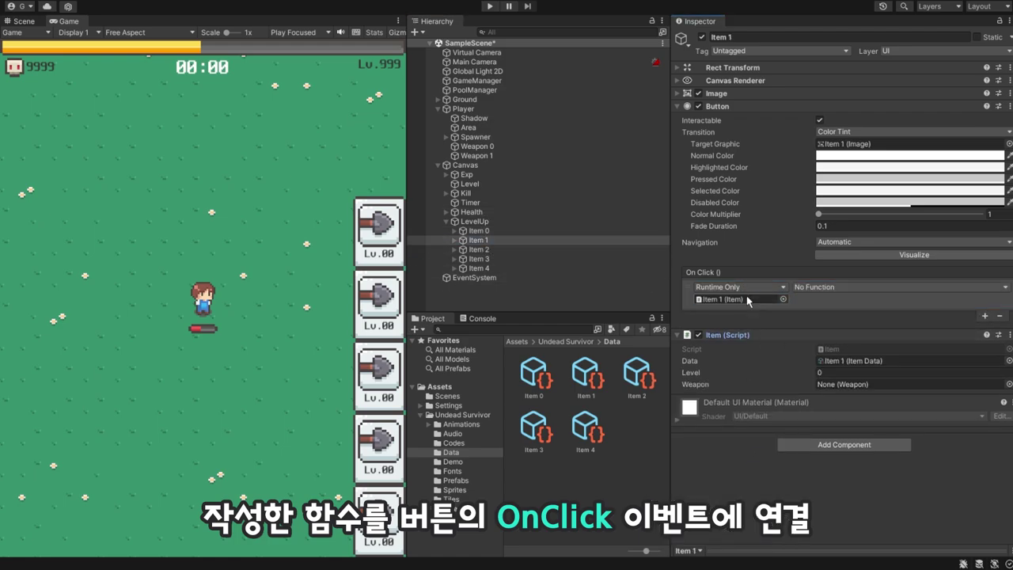
pyautogui.click(815, 287)
pyautogui.moveTo(823, 382)
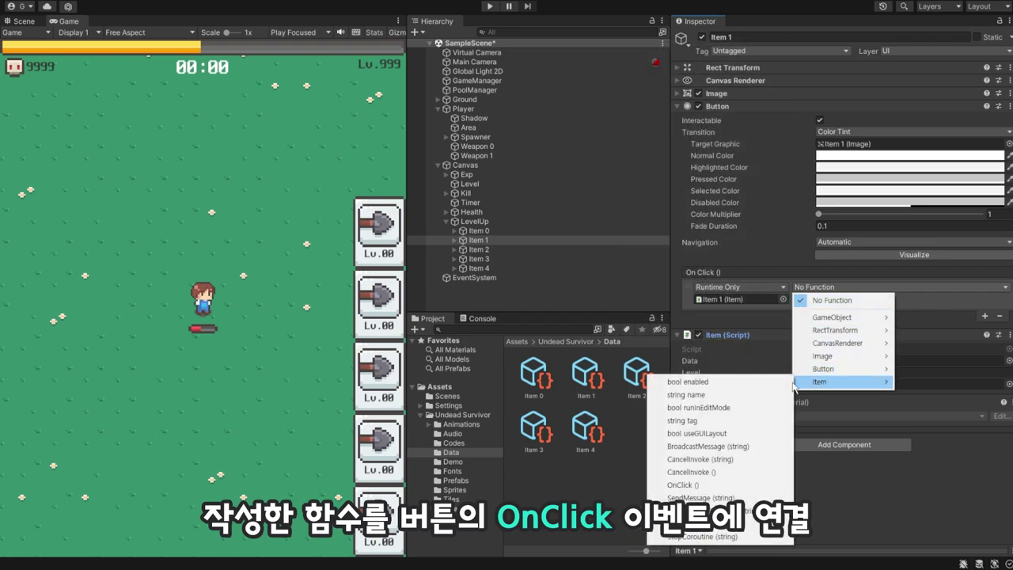
pyautogui.click(705, 484)
# - Add an On Click entry on Item 2 calling its Item.OnClick
pyautogui.click(541, 252)
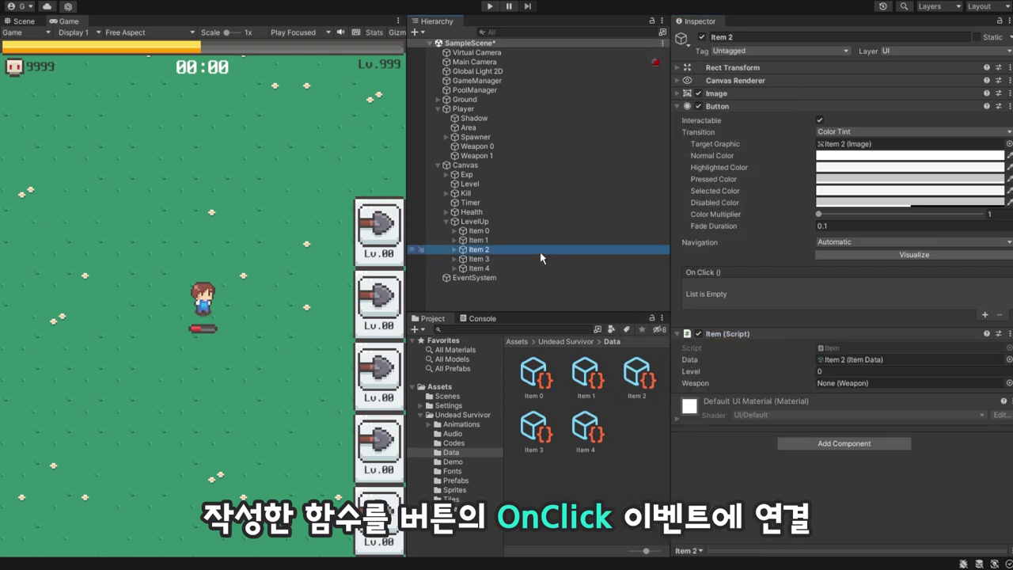
pyautogui.click(985, 314)
pyautogui.moveTo(479, 249); pyautogui.dragTo(722, 299)
pyautogui.click(814, 286)
pyautogui.moveTo(822, 382)
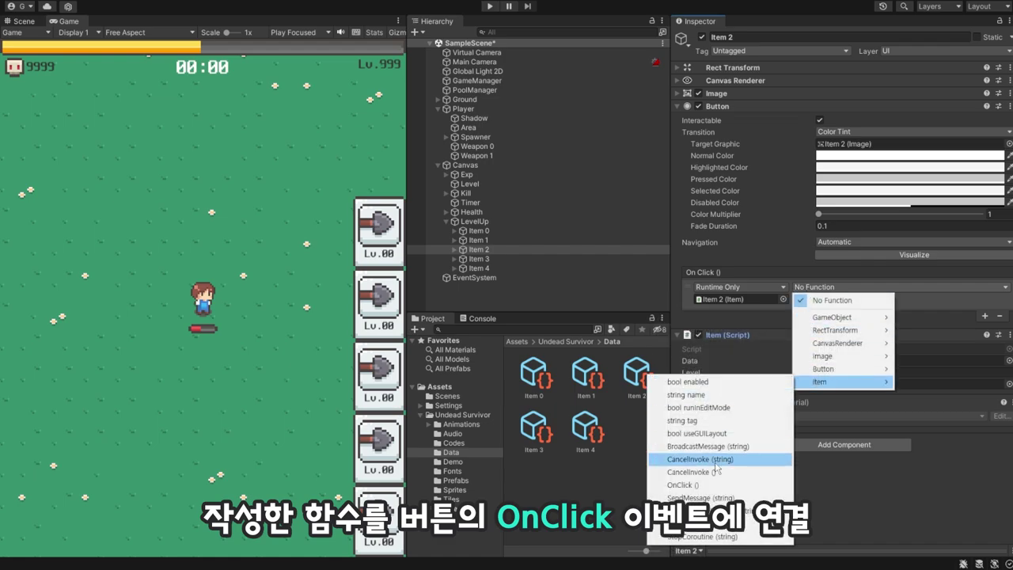
pyautogui.click(704, 485)
# - Wire Item 3 and Item 4 On Click events to their own Item.OnClick
pyautogui.click(478, 258)
pyautogui.click(984, 314)
pyautogui.moveTo(479, 259); pyautogui.dragTo(722, 299)
pyautogui.click(815, 286)
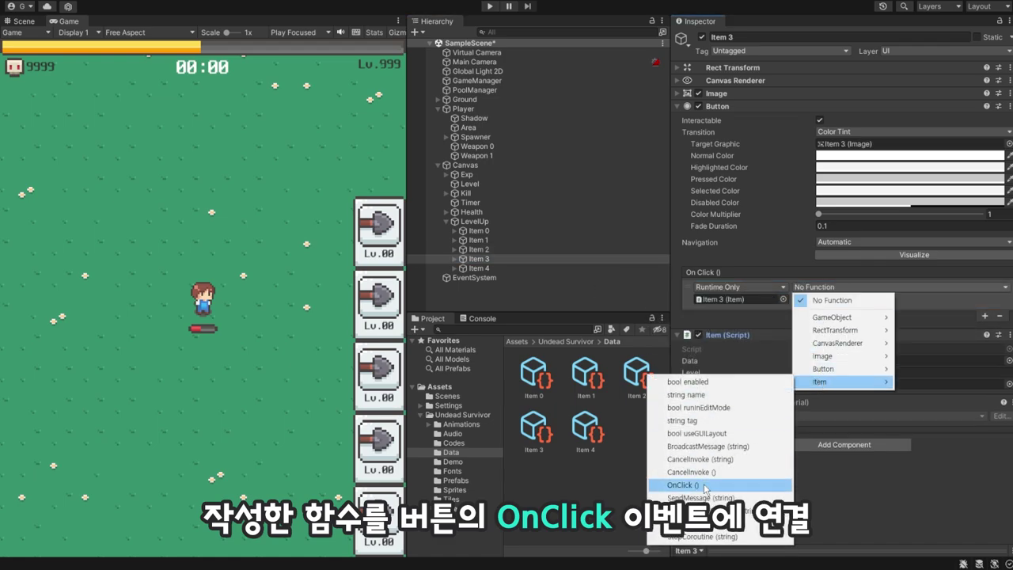
pyautogui.click(705, 485)
pyautogui.click(478, 268)
pyautogui.click(984, 314)
pyautogui.moveTo(478, 268); pyautogui.dragTo(722, 299)
pyautogui.click(815, 286)
pyautogui.click(709, 484)
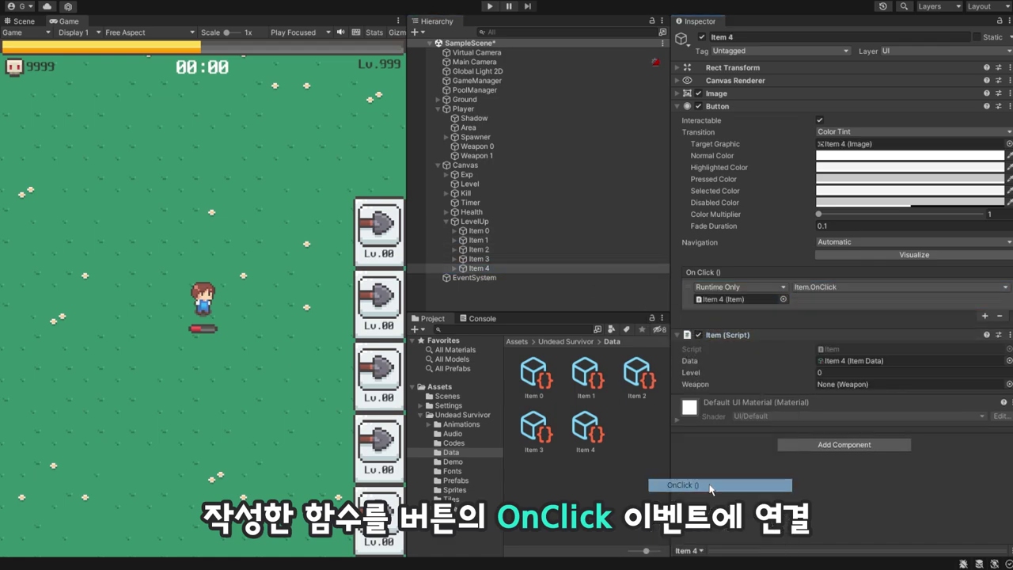
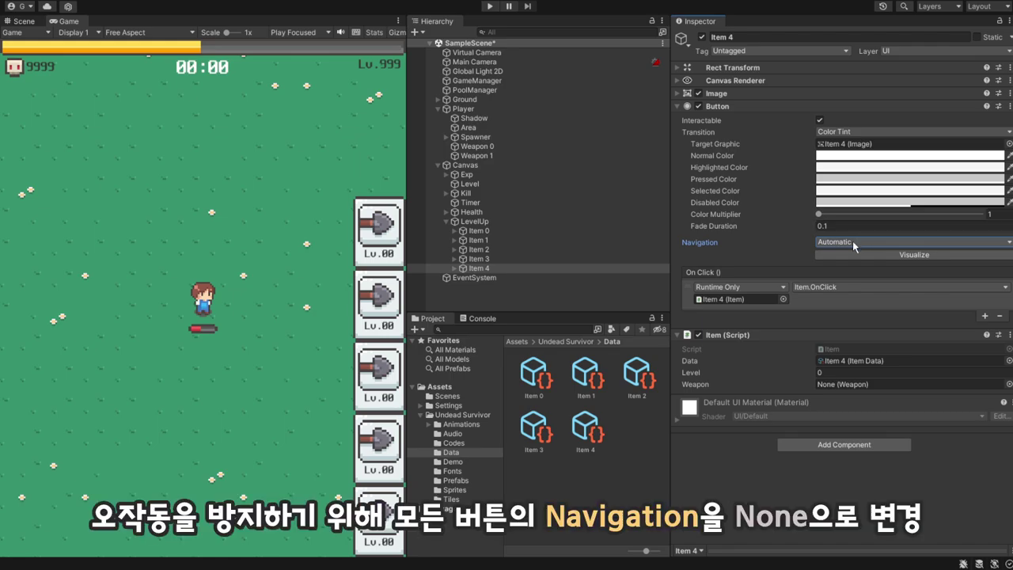
# - Set Button Navigation to None on the Item 4, Item 3 and Item 0 buttons, then check Items 1 and 2
pyautogui.click(827, 243)
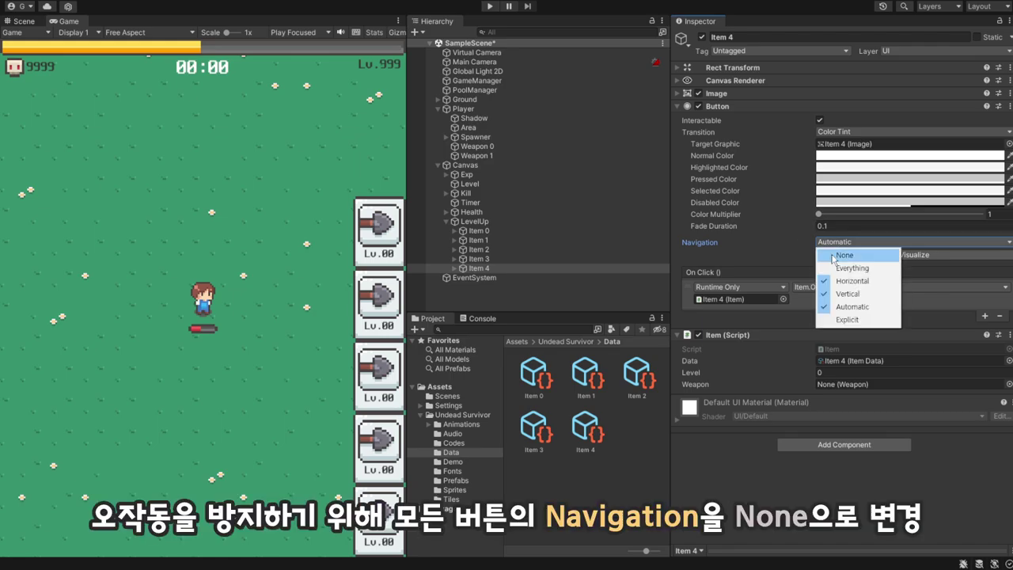
pyautogui.click(832, 256)
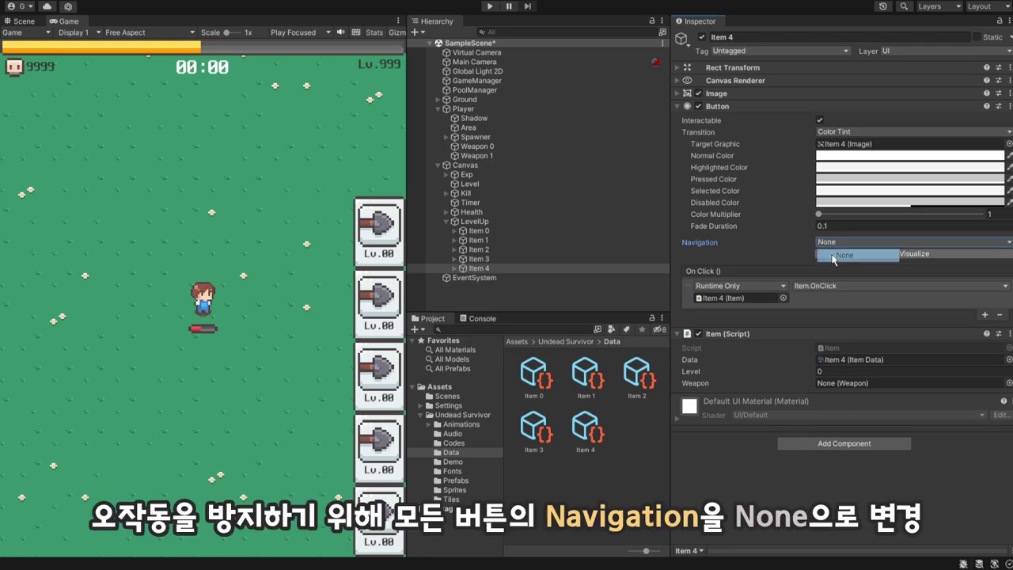
pyautogui.click(517, 258)
pyautogui.click(518, 250)
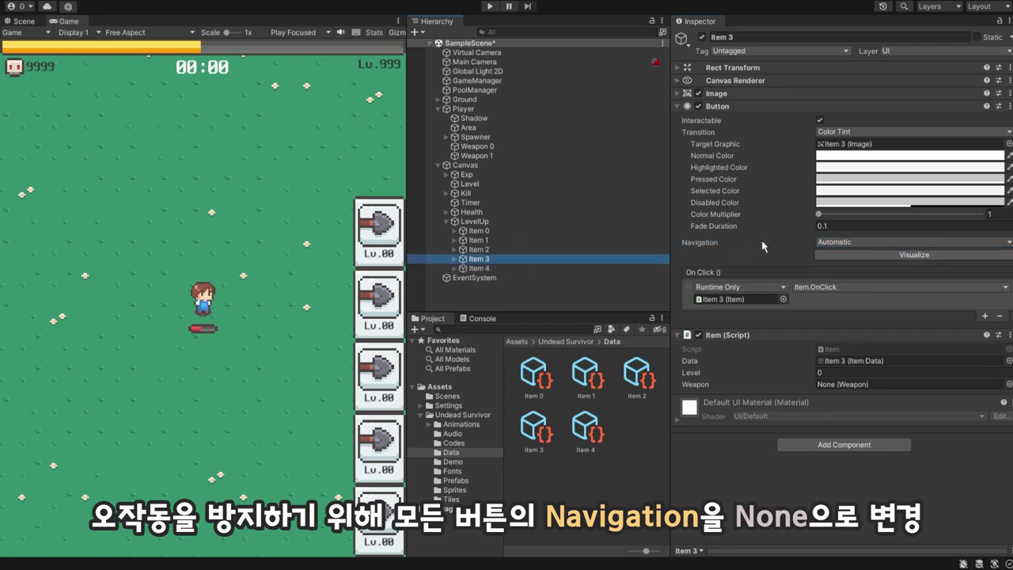
pyautogui.click(831, 241)
pyautogui.click(829, 256)
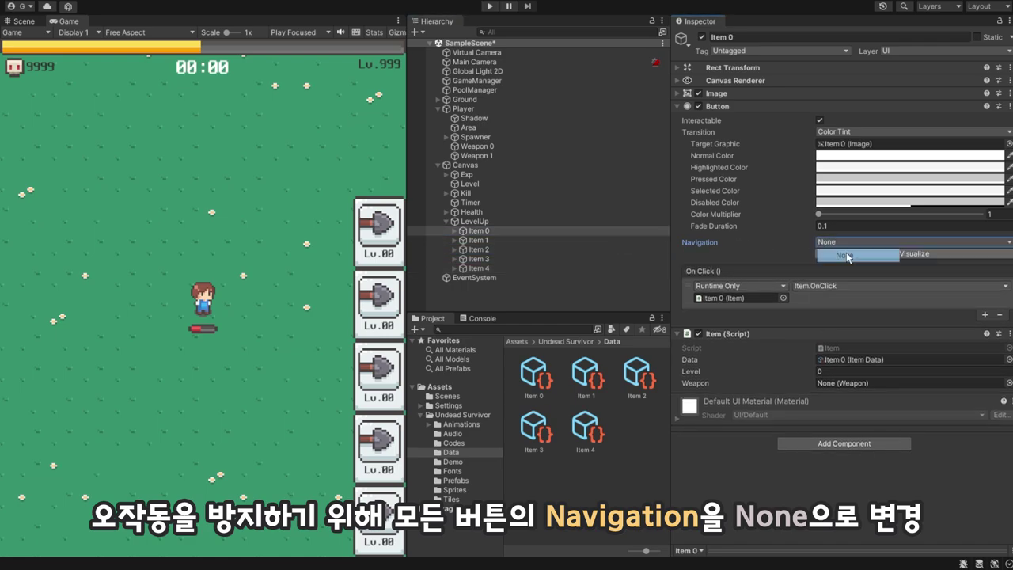
pyautogui.click(506, 239)
pyautogui.click(480, 230)
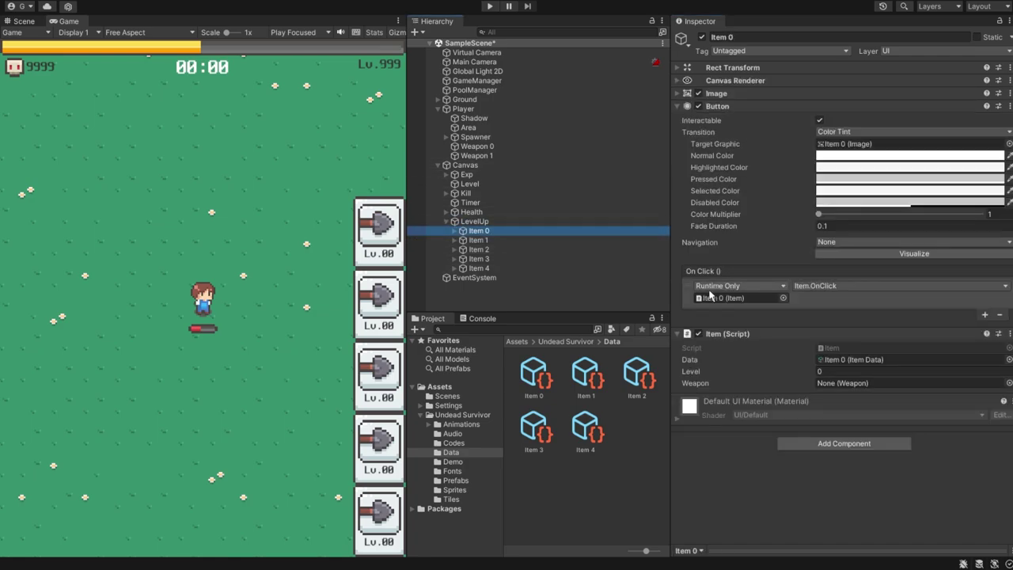
pyautogui.press('Down')
pyautogui.press('Down')
pyautogui.press('Down')
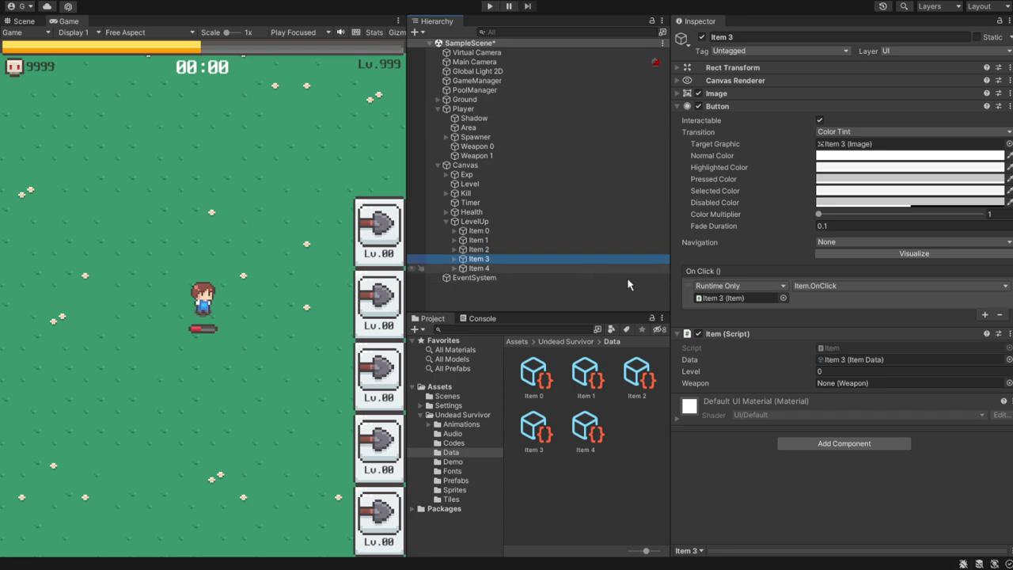
pyautogui.press('Down')
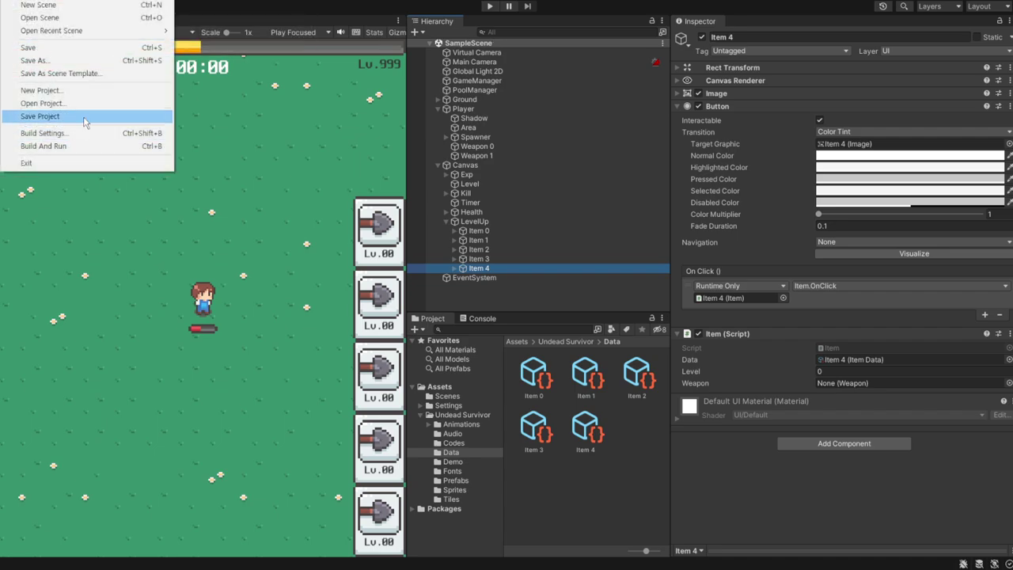
# - Save the project, enter Play mode, and level up the shovel, gun and glove, and the shoe to Lv.6
pyautogui.click(39, 116)
pyautogui.click(490, 7)
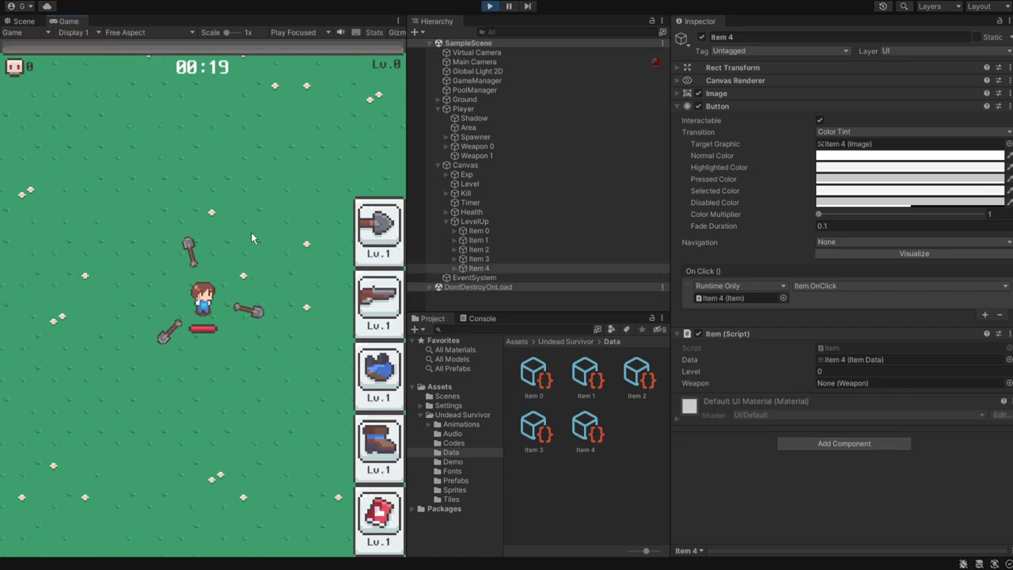
pyautogui.click(378, 241)
pyautogui.click(378, 305)
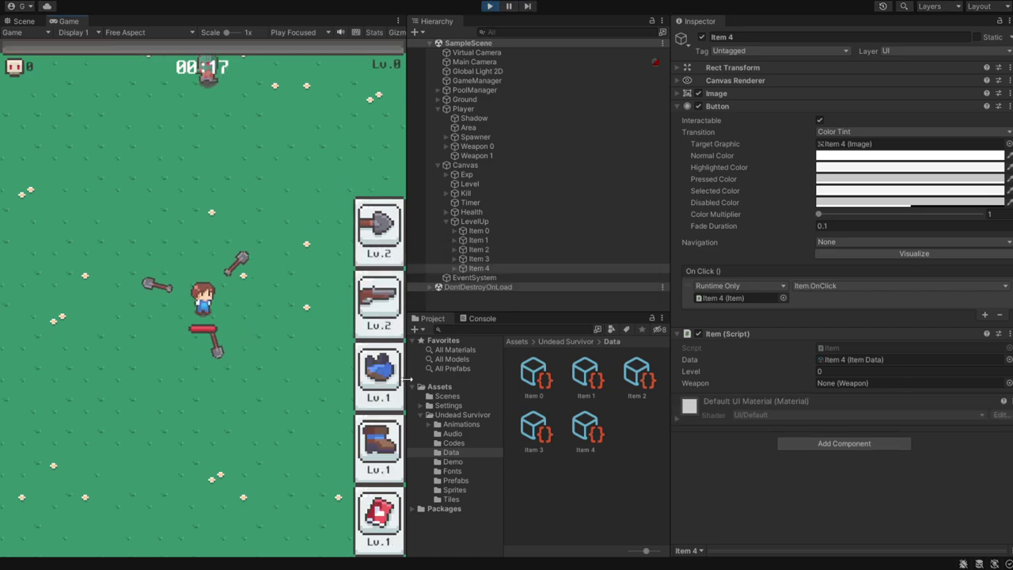
pyautogui.click(380, 392)
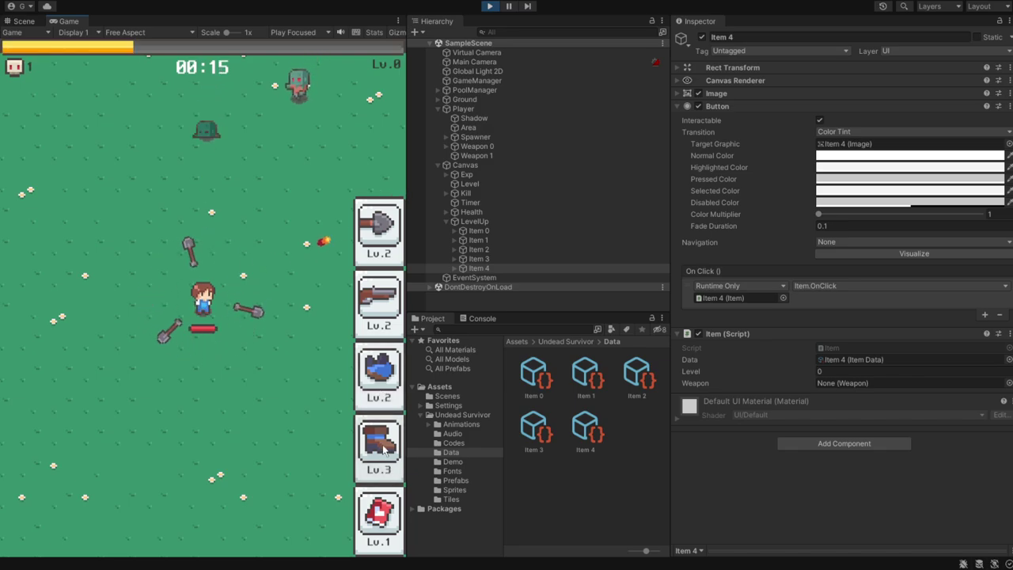
pyautogui.tripleClick(384, 448)
pyautogui.click(384, 448)
pyautogui.click(384, 448)
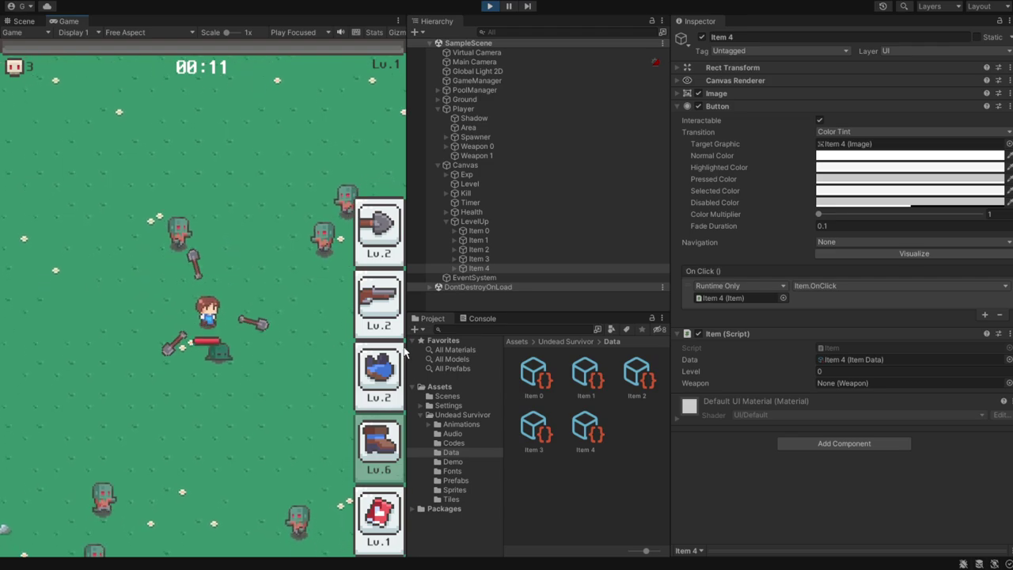
# - Keep levelling the shovel, gun and glove items until each reaches Lv.6
pyautogui.click(382, 254)
pyautogui.click(383, 245)
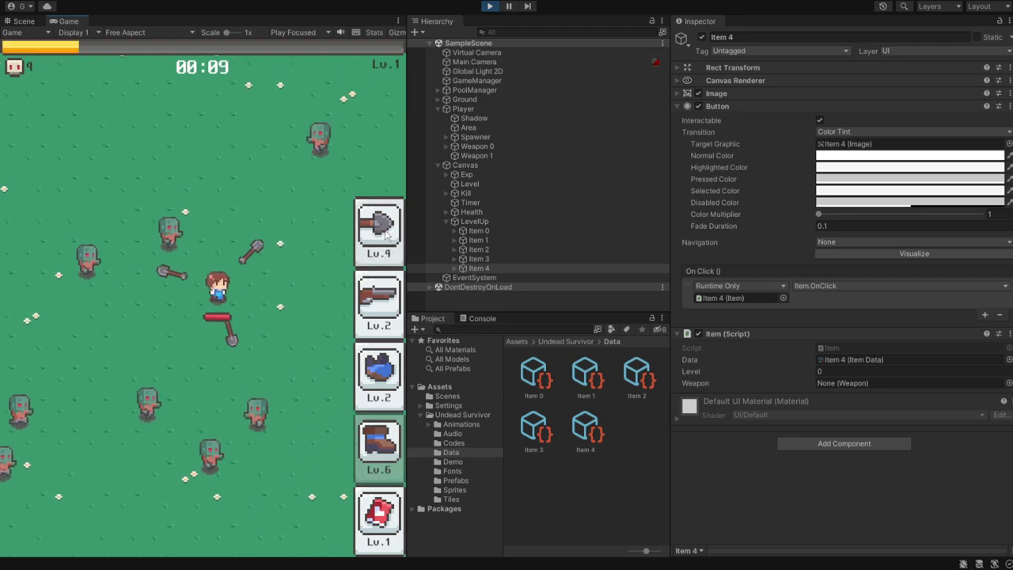
pyautogui.click(384, 238)
pyautogui.click(384, 237)
pyautogui.click(385, 304)
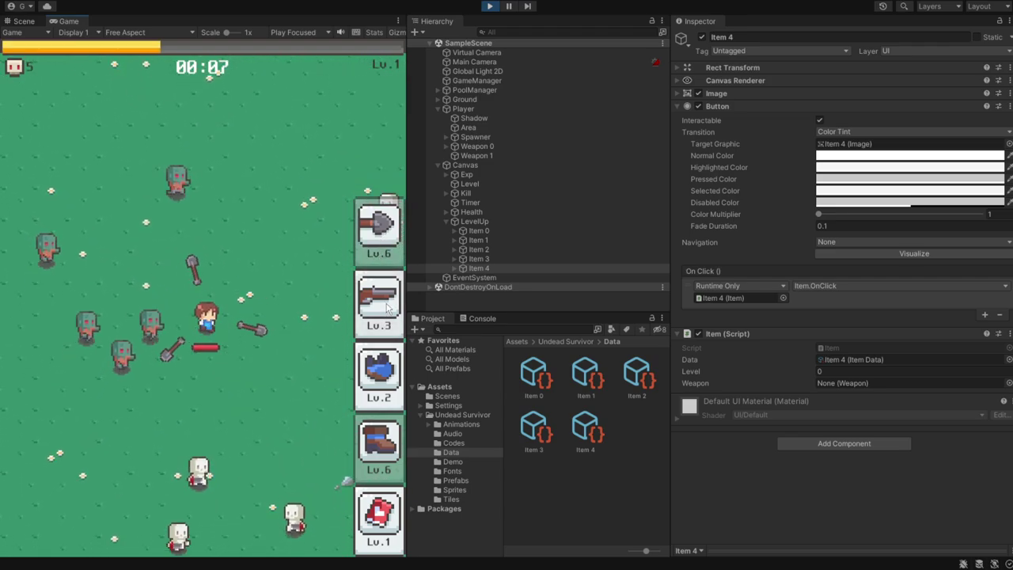
pyautogui.click(385, 371)
pyautogui.click(384, 305)
pyautogui.click(385, 372)
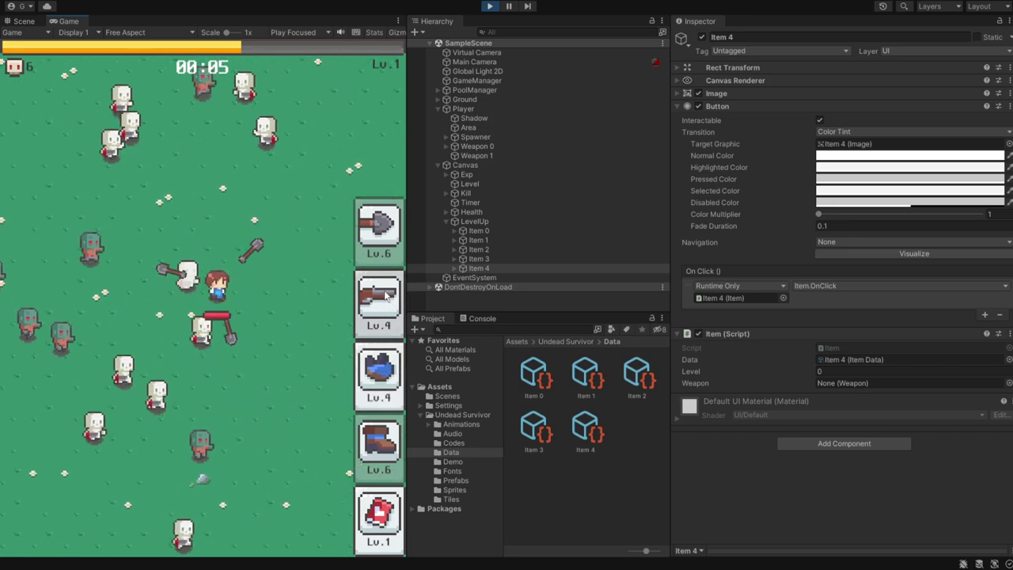
pyautogui.click(384, 305)
pyautogui.click(383, 372)
pyautogui.click(383, 305)
pyautogui.click(383, 372)
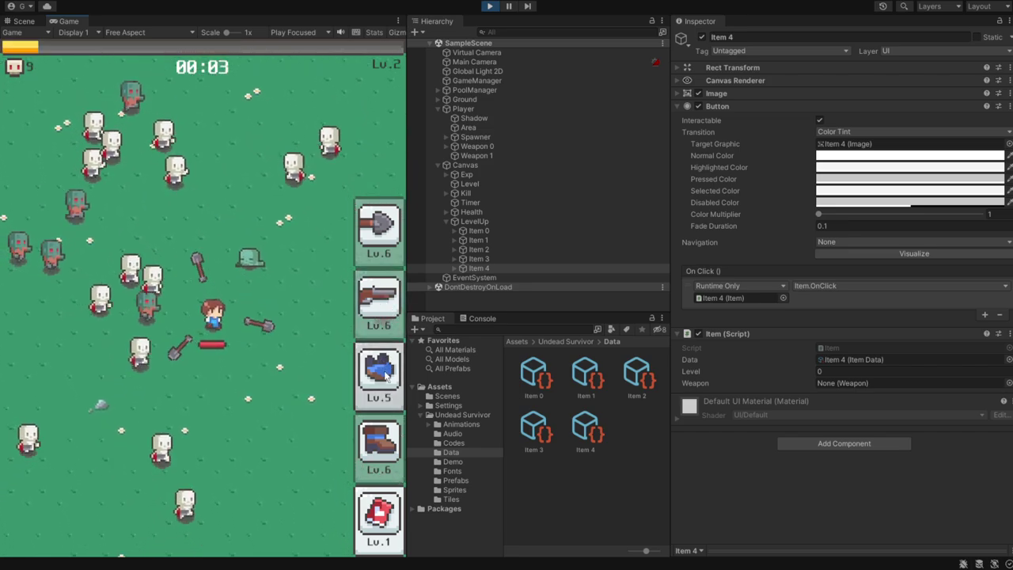
# - Level up the fifth item repeatedly to max it out at Lv.6
pyautogui.click(385, 513)
pyautogui.click(385, 513)
pyautogui.click(385, 513)
pyautogui.click(386, 513)
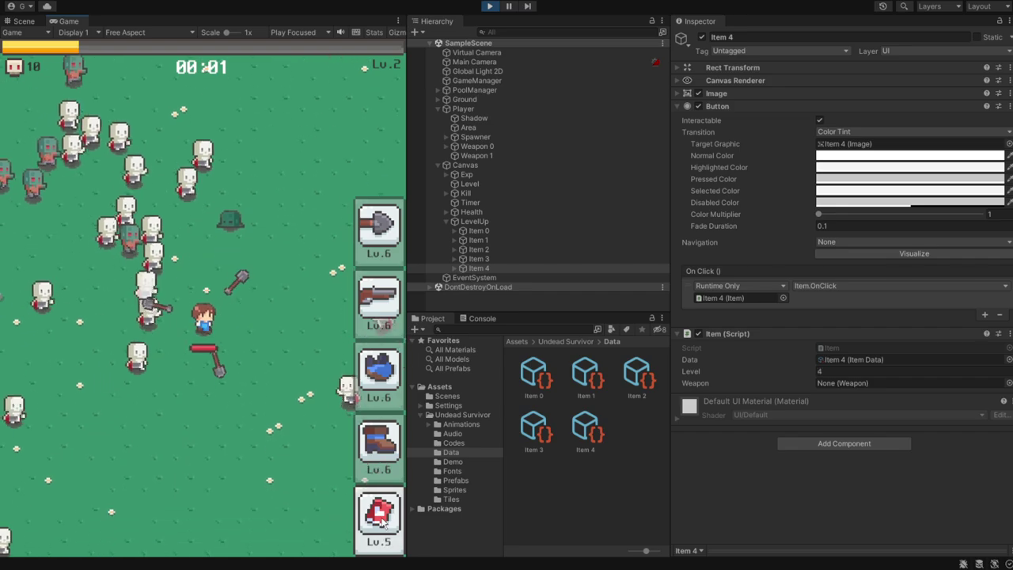
pyautogui.click(386, 513)
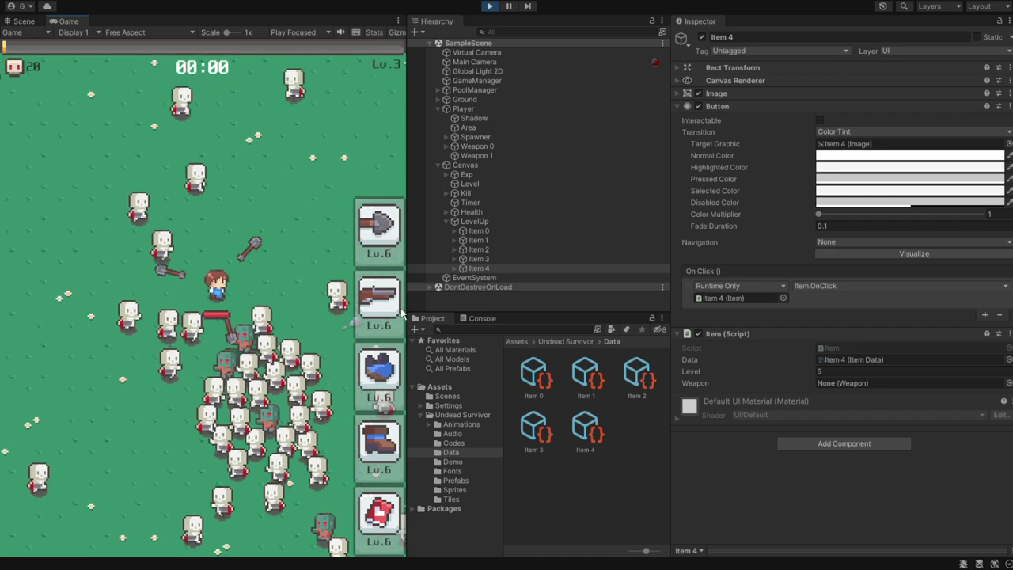
# - Walk the player around the field with the arrow keys to test the upgraded weapons
pyautogui.press('Down')
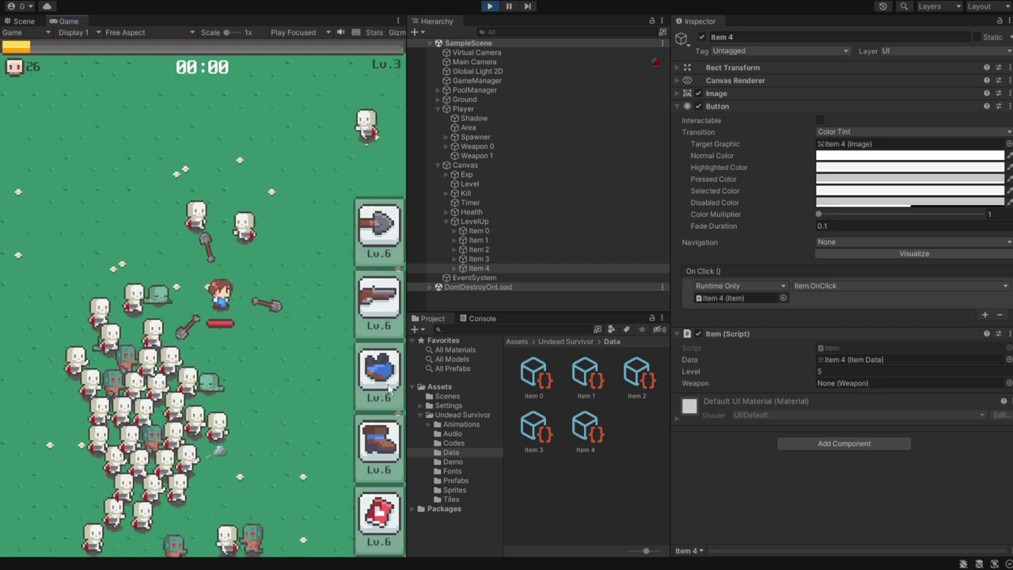
pyautogui.press('Up')
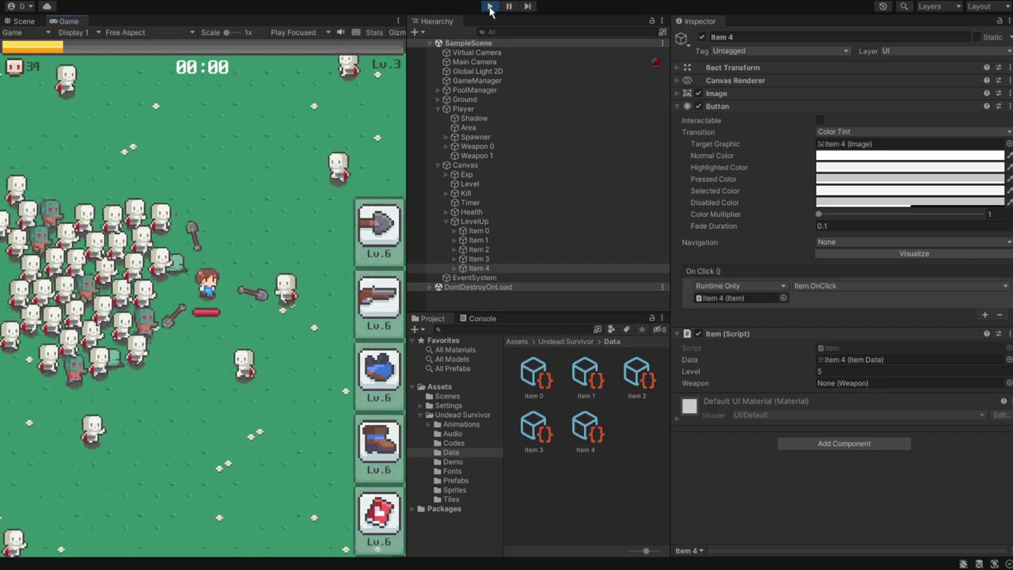
pyautogui.press('Up')
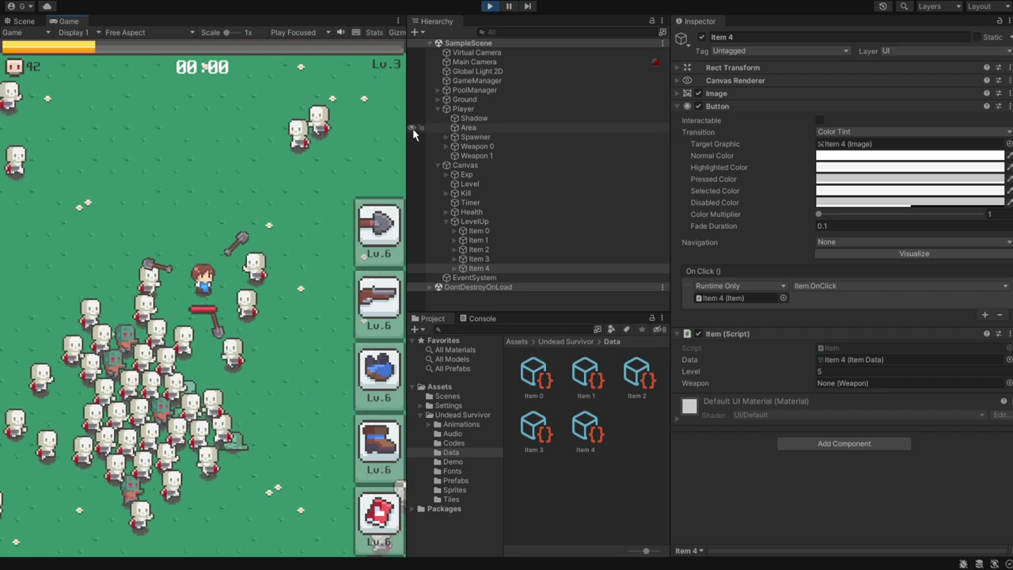
pyautogui.press('Left')
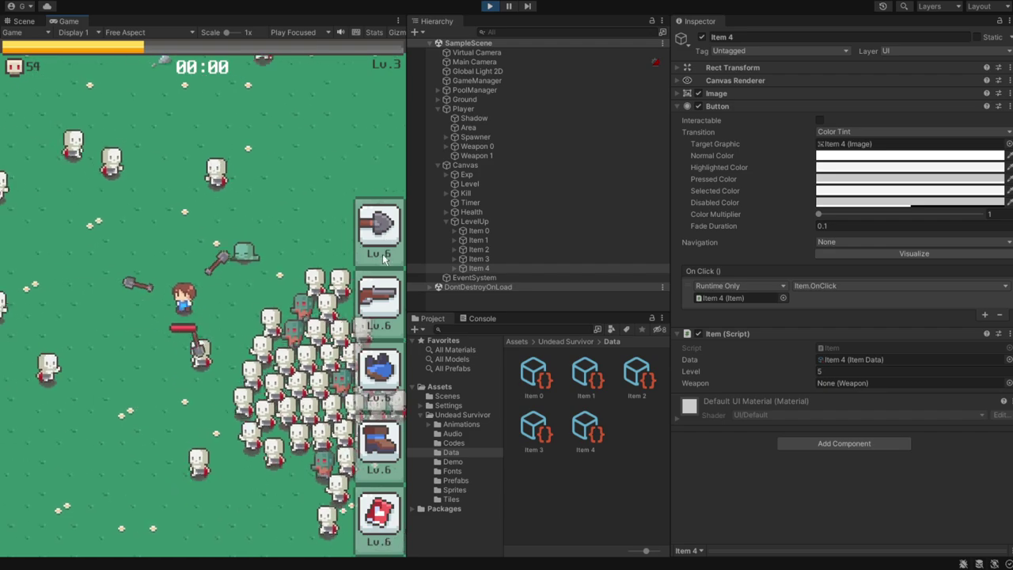
pyautogui.press('Down')
pyautogui.press('Right')
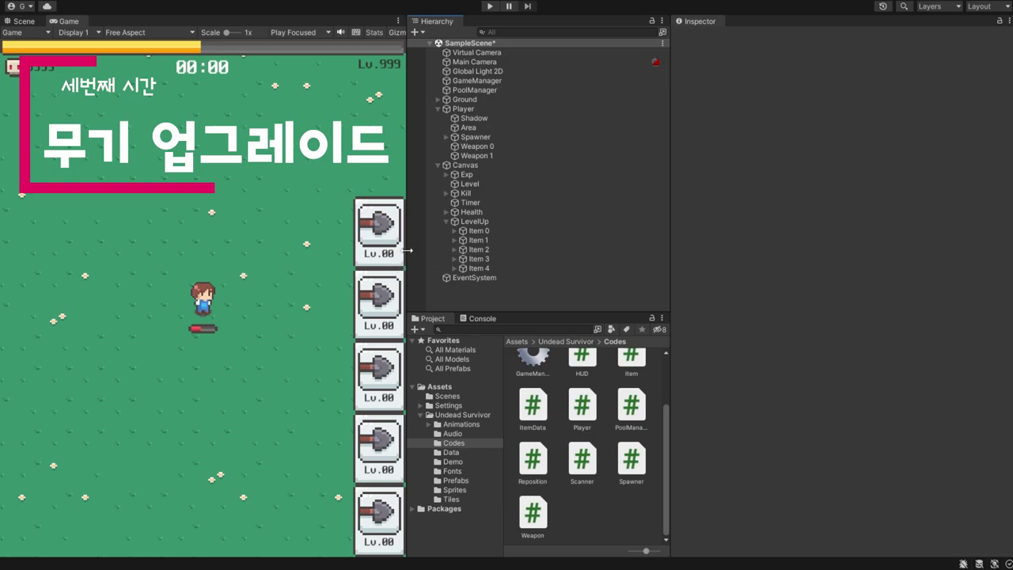
# - Expand Player in the Hierarchy, select Weapon 0 and Weapon 1 together, and delete them
pyautogui.click(498, 107)
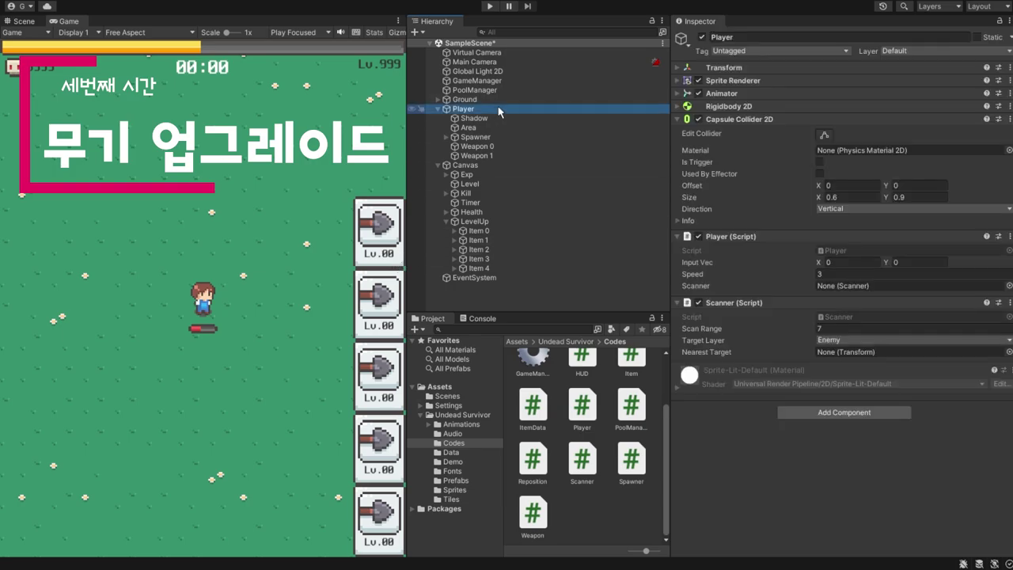
pyautogui.click(486, 147)
pyautogui.click(487, 156)
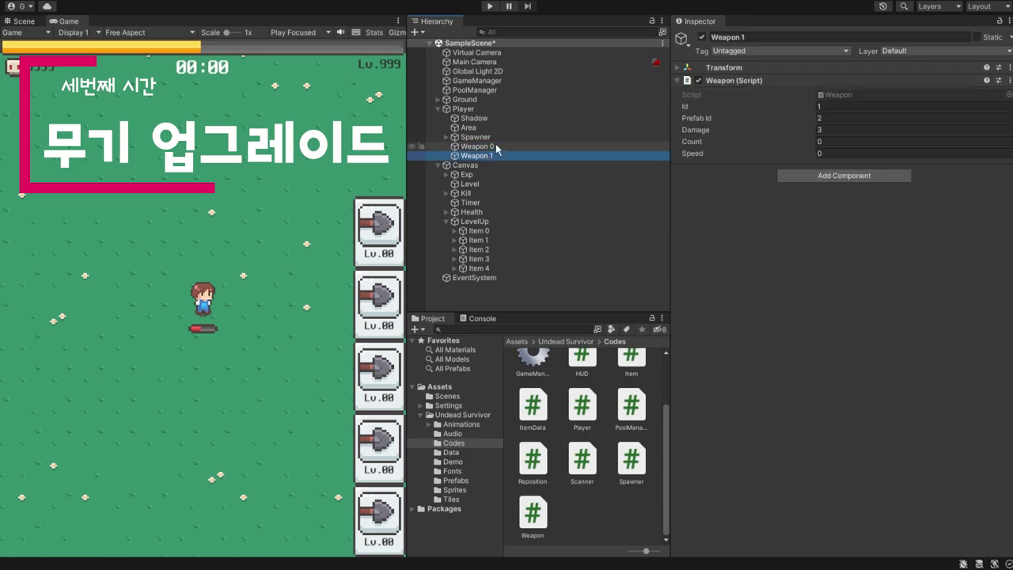
pyautogui.click(495, 146)
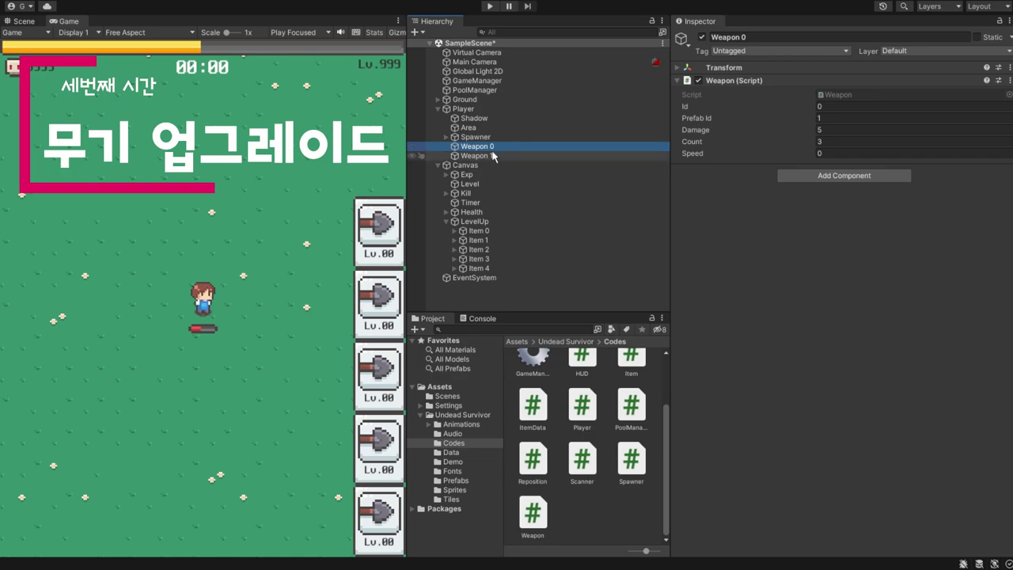
pyautogui.keyDown('ctrl'); pyautogui.click(483, 156); pyautogui.keyUp('ctrl')
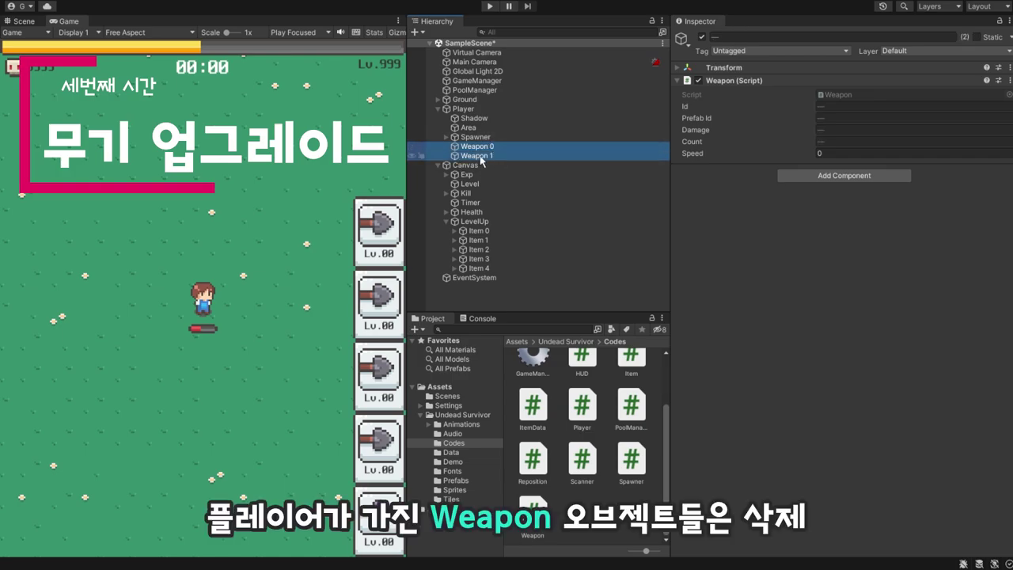
pyautogui.press('Delete')
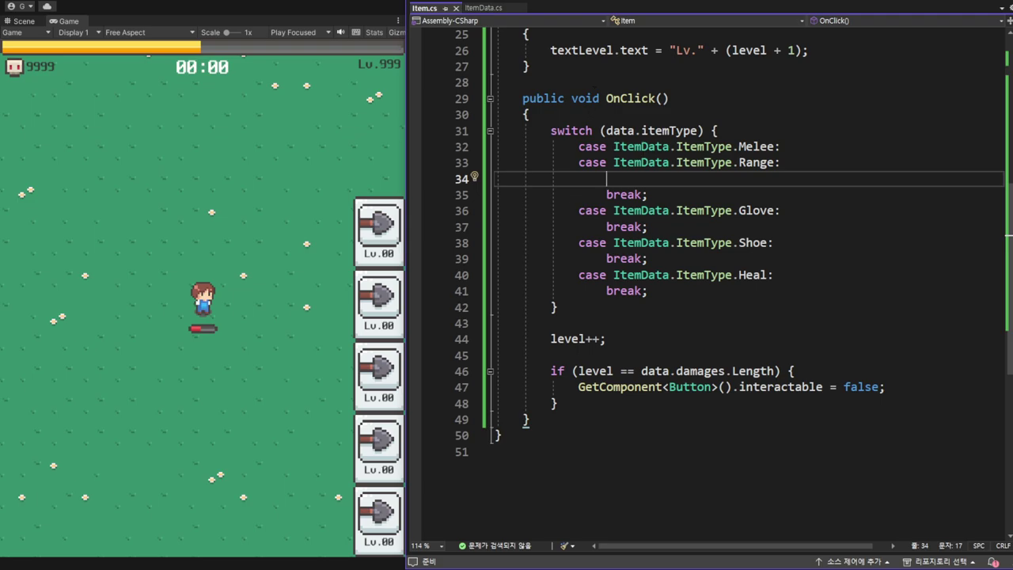
# - Under the Range case, add if (level == 0) { GameObject newWeapon = new GameObject(); }
pyautogui.click(653, 98)
pyautogui.click(758, 146)
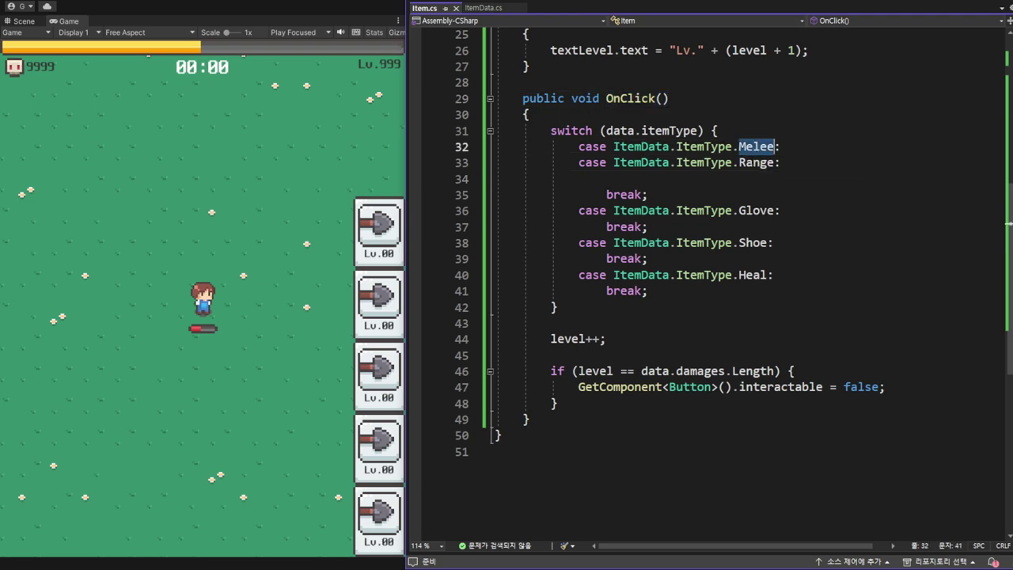
pyautogui.click(758, 162)
pyautogui.click(628, 178)
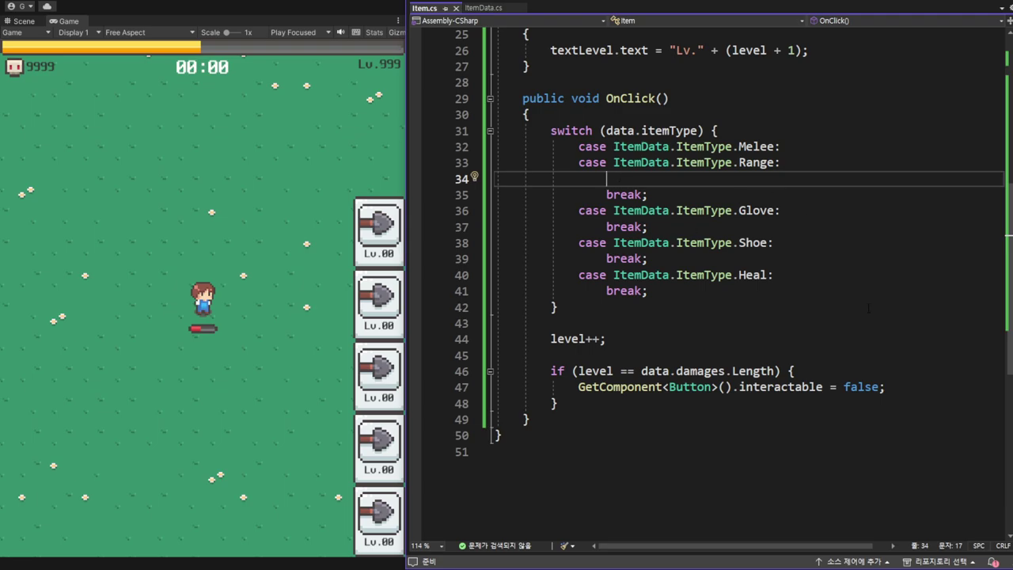
pyautogui.write('if (')
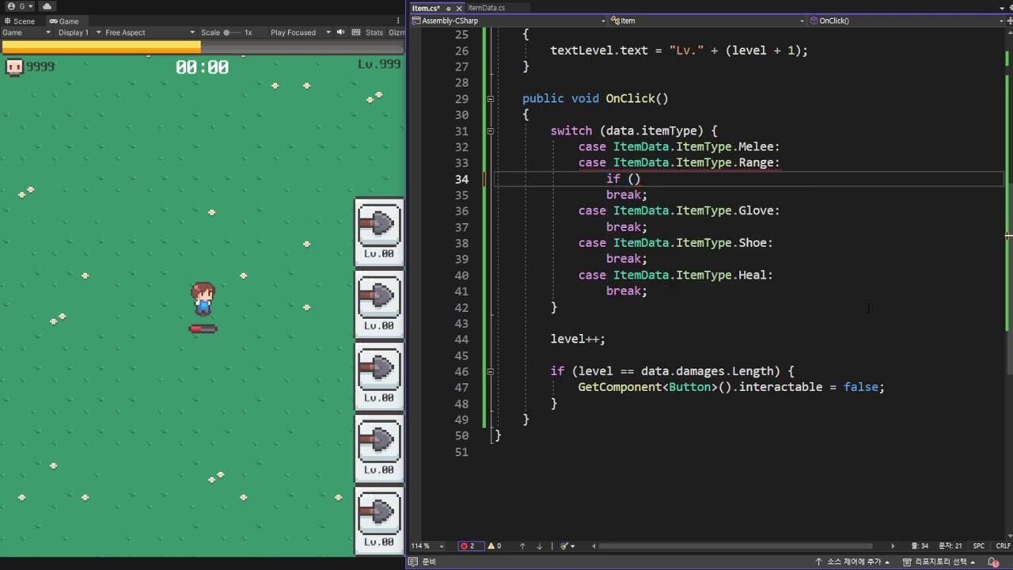
pyautogui.write('level == ')
pyautogui.write('0)')
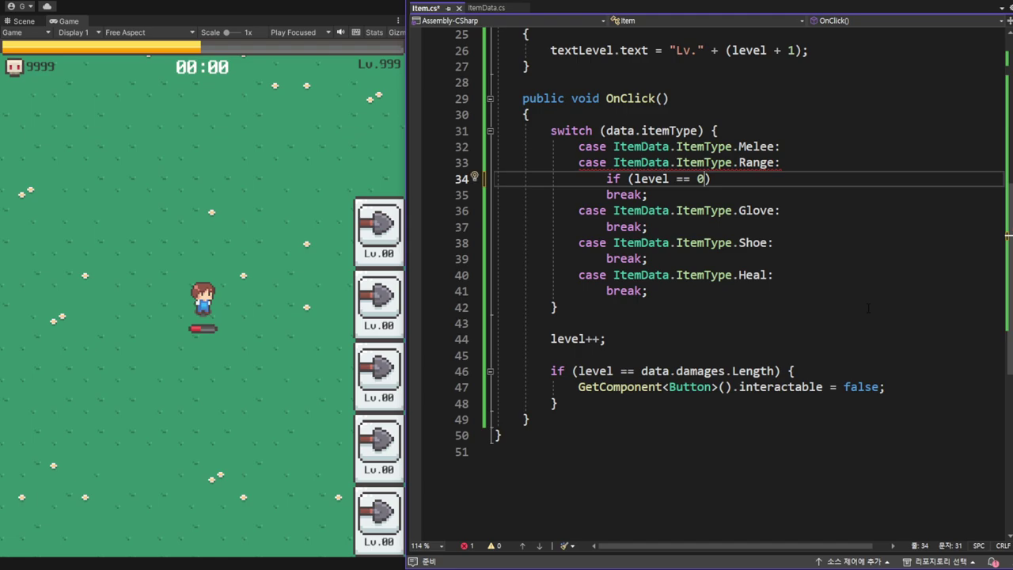
pyautogui.write(' {')
pyautogui.press('Return')
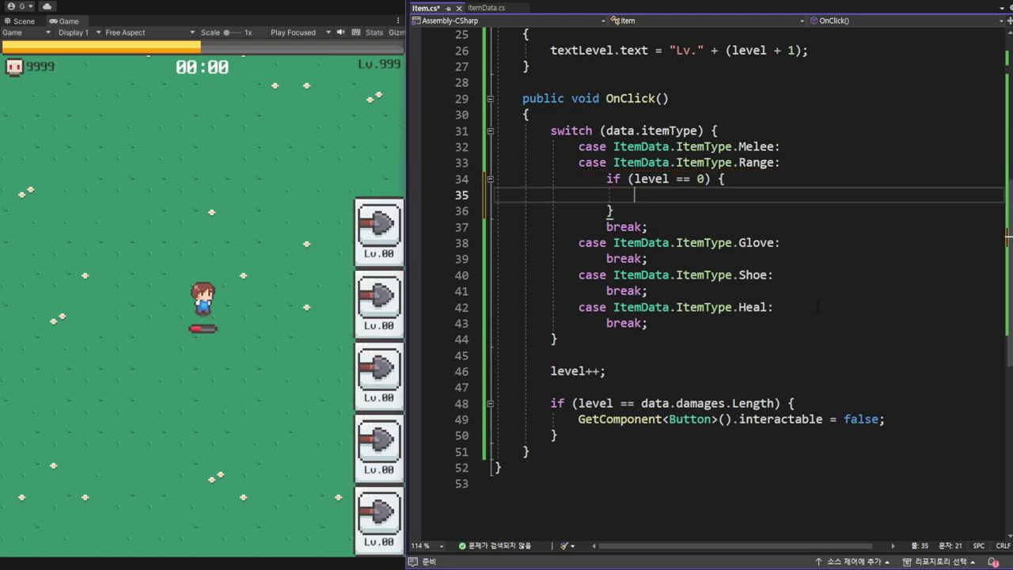
pyautogui.write('Gam')
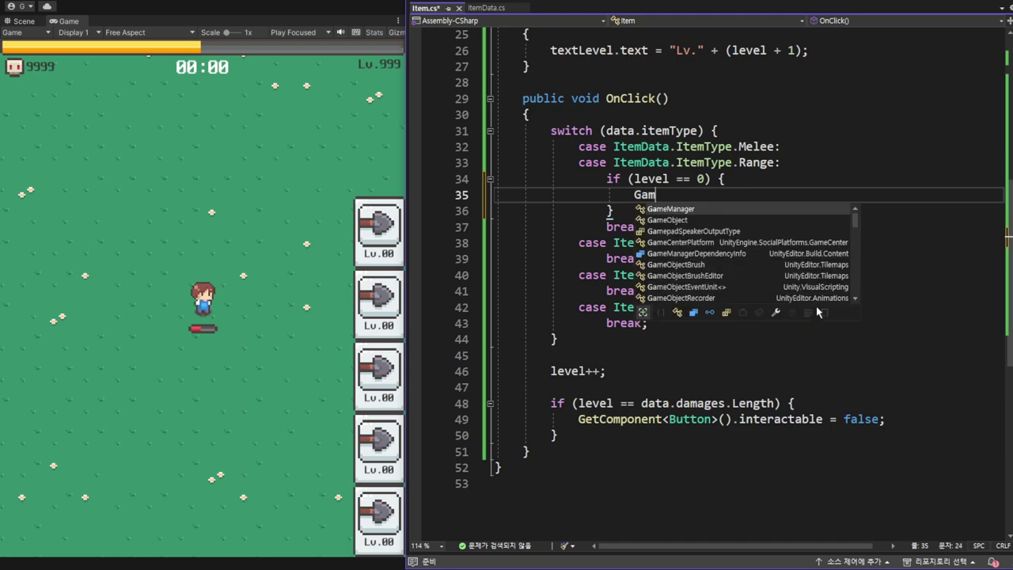
pyautogui.write('e')
pyautogui.press('Down')
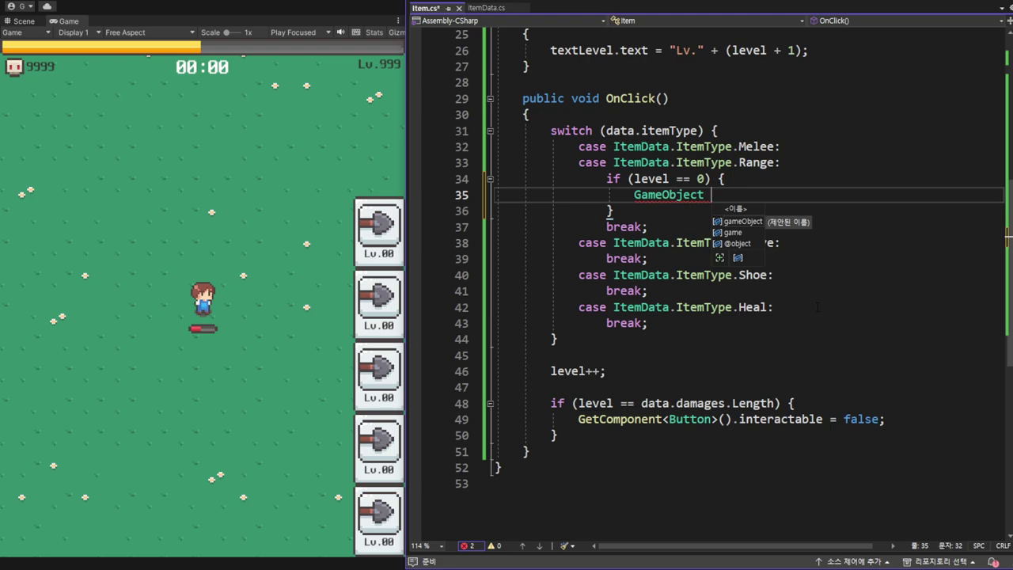
pyautogui.write('new')
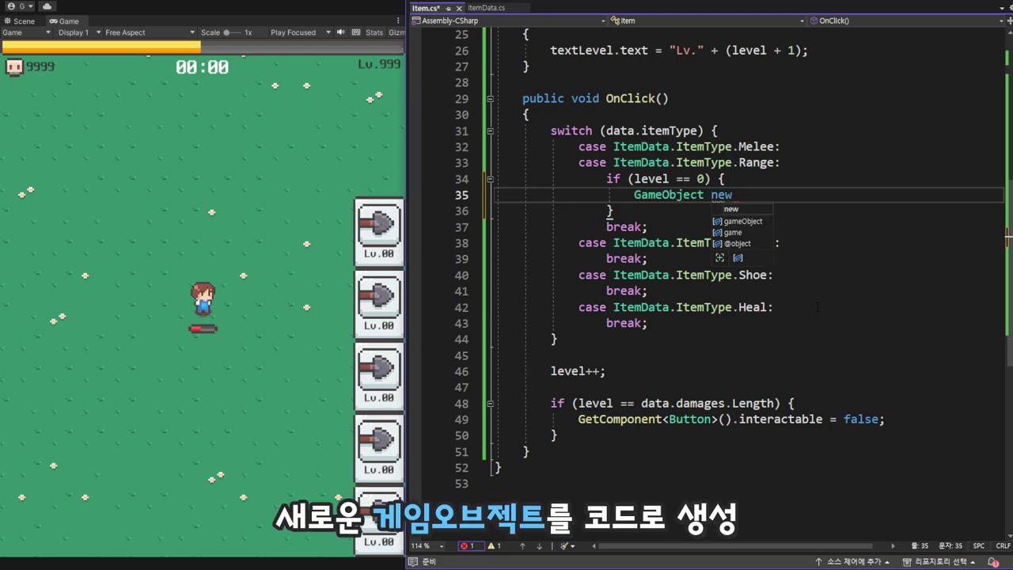
pyautogui.write('Weapon')
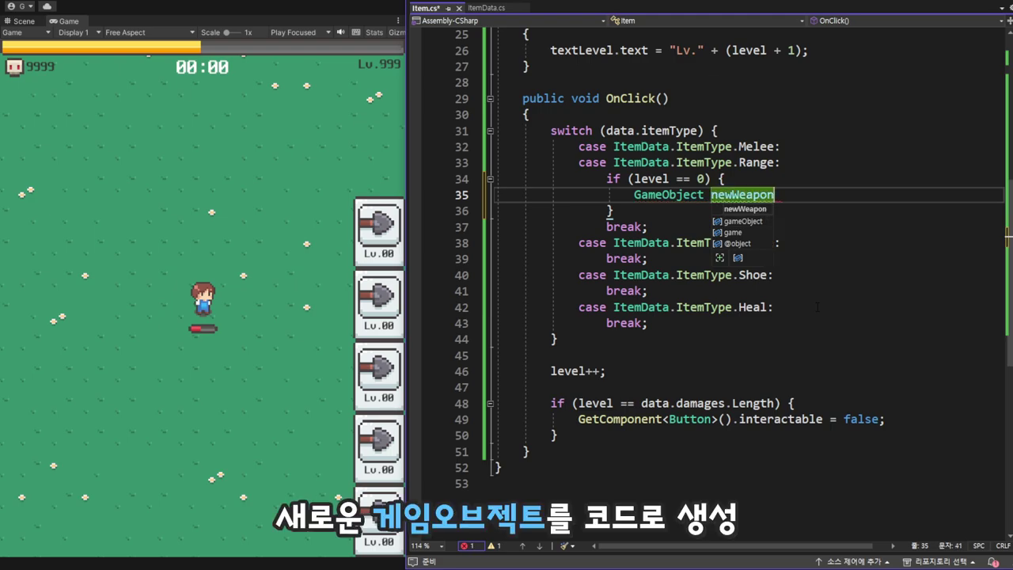
pyautogui.write(' = n')
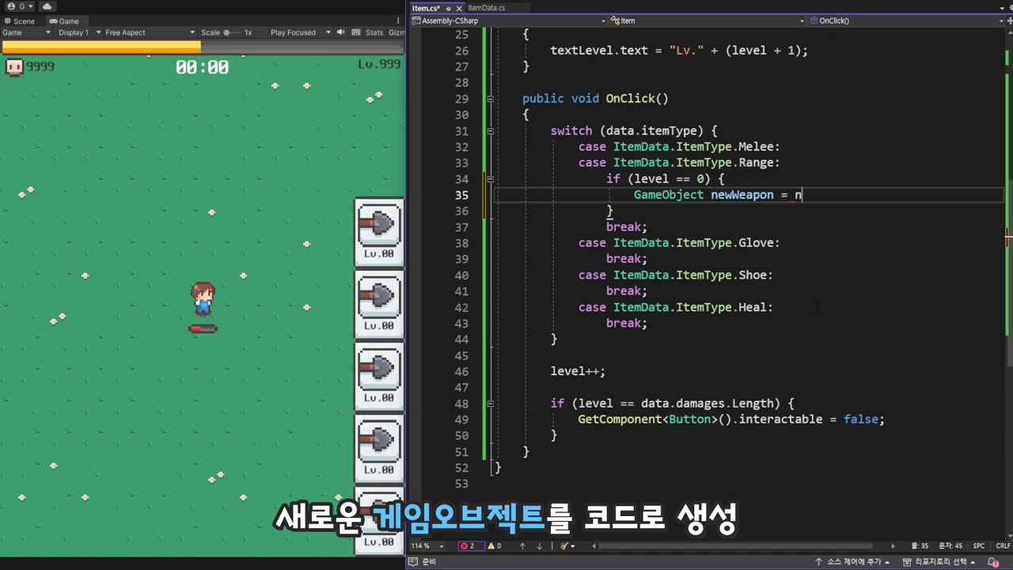
pyautogui.write('ew')
pyautogui.press('Tab')
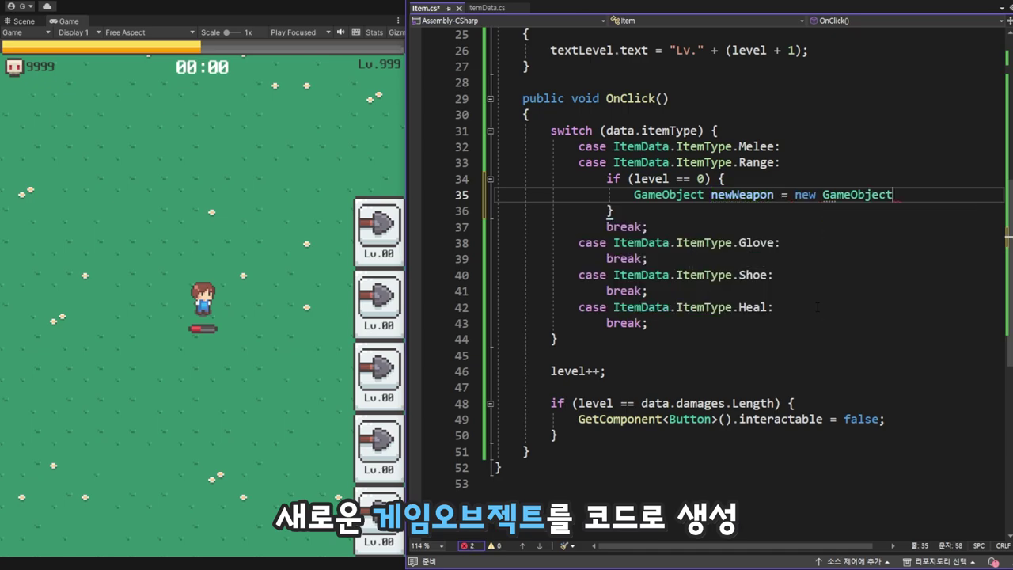
pyautogui.write('();')
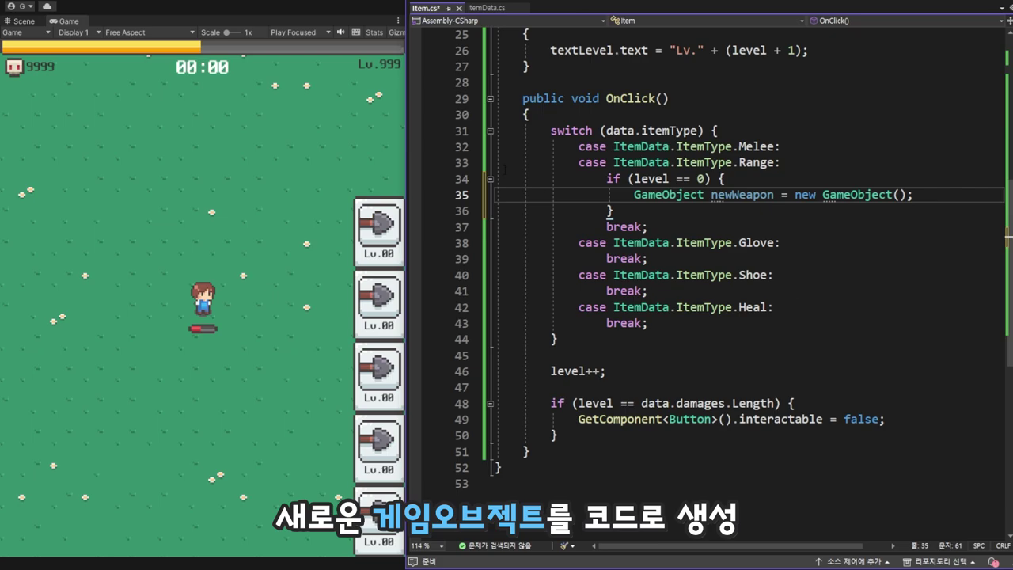
# - Add newWeapon.AddComponent<Weapon>(); on the next line inside the level 0 block
pyautogui.moveTo(406, 167); pyautogui.dragTo(302, 175)
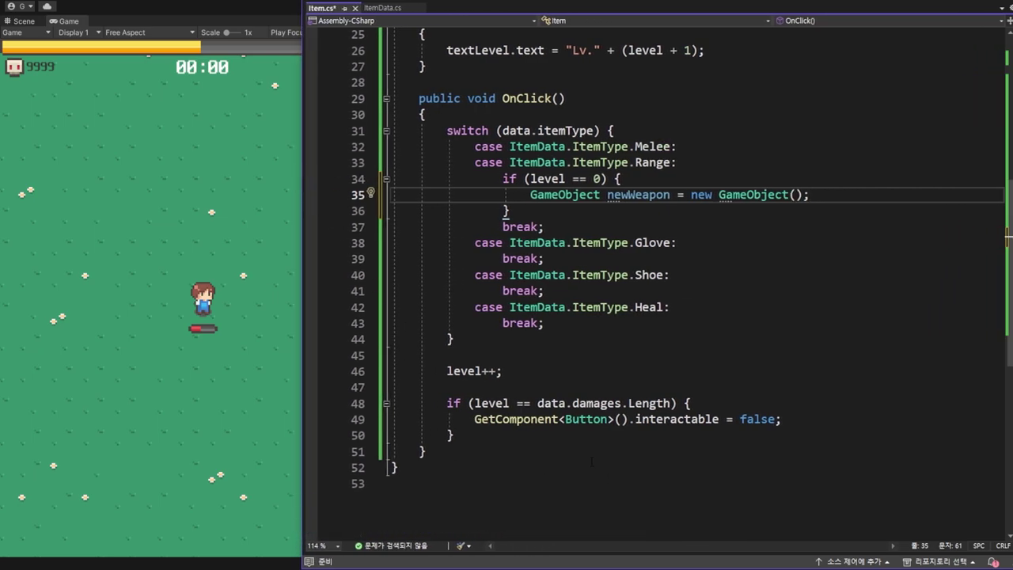
pyautogui.press('Return')
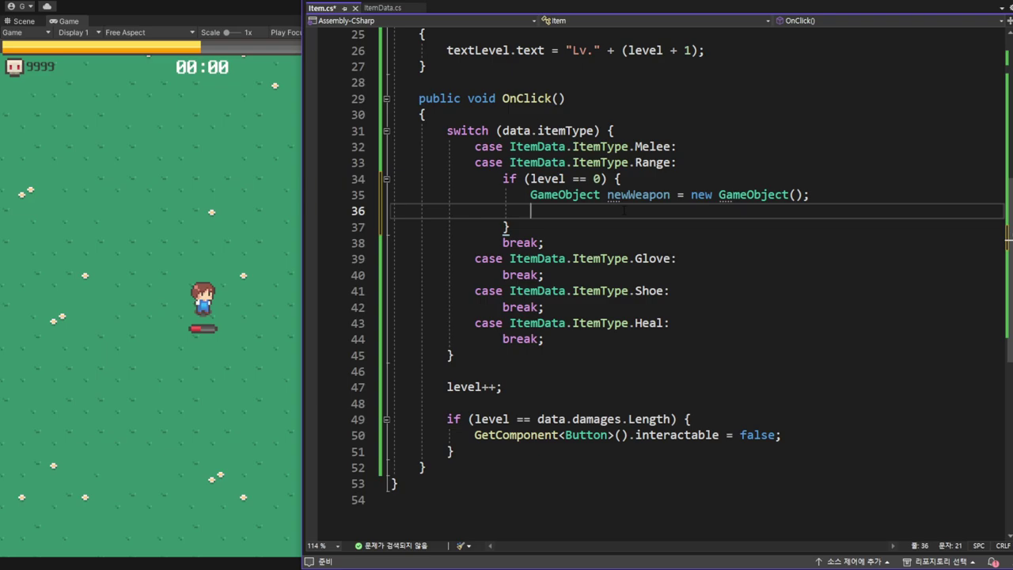
pyautogui.doubleClick(638, 194)
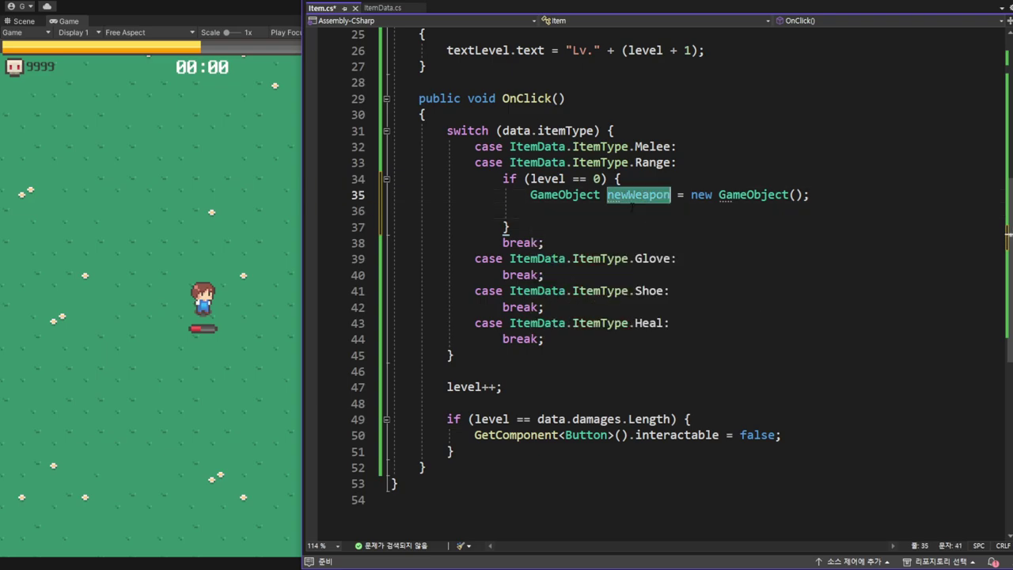
pyautogui.hotkey('ctrl', 'c')
pyautogui.press('Down')
pyautogui.hotkey('ctrl', 'v')
pyautogui.write('.')
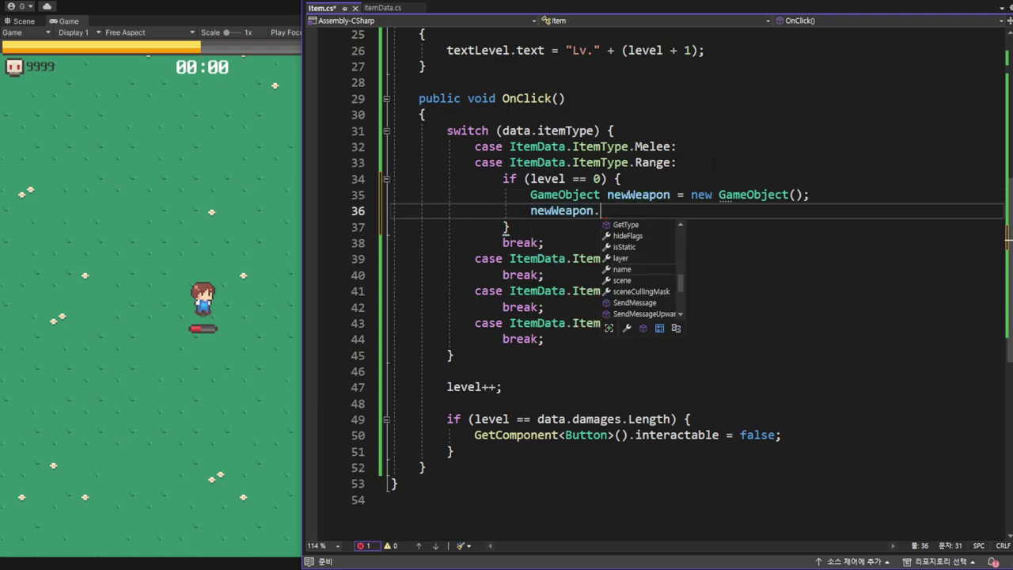
pyautogui.write('Add')
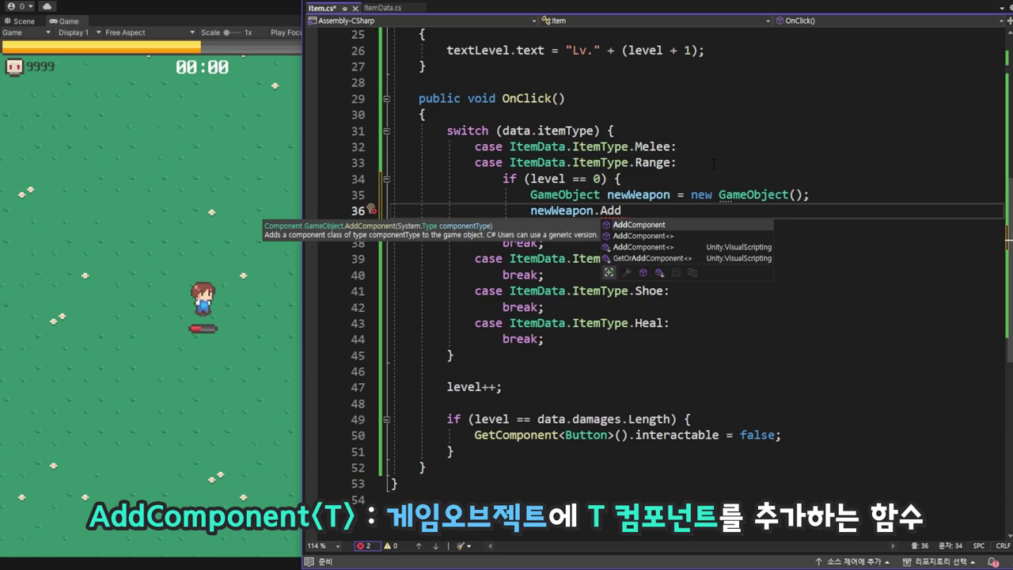
pyautogui.press('Down')
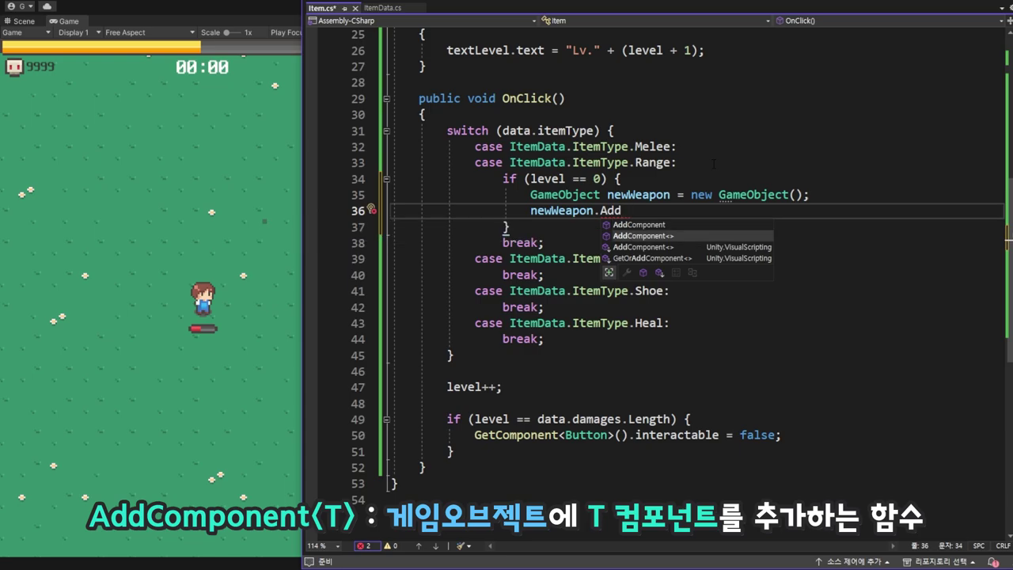
pyautogui.press('Tab')
pyautogui.write('<')
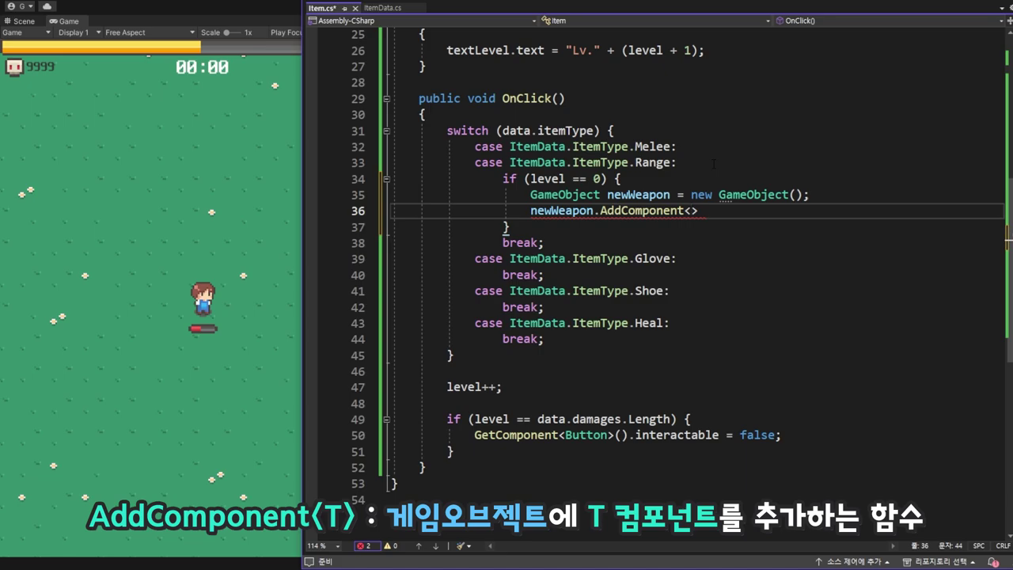
pyautogui.write('Weapon>')
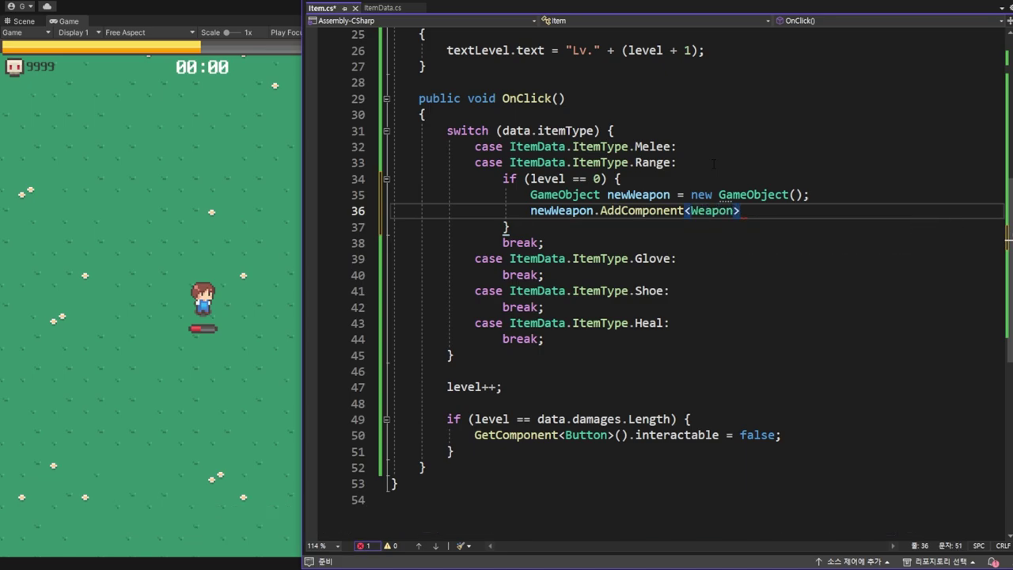
pyautogui.write('();')
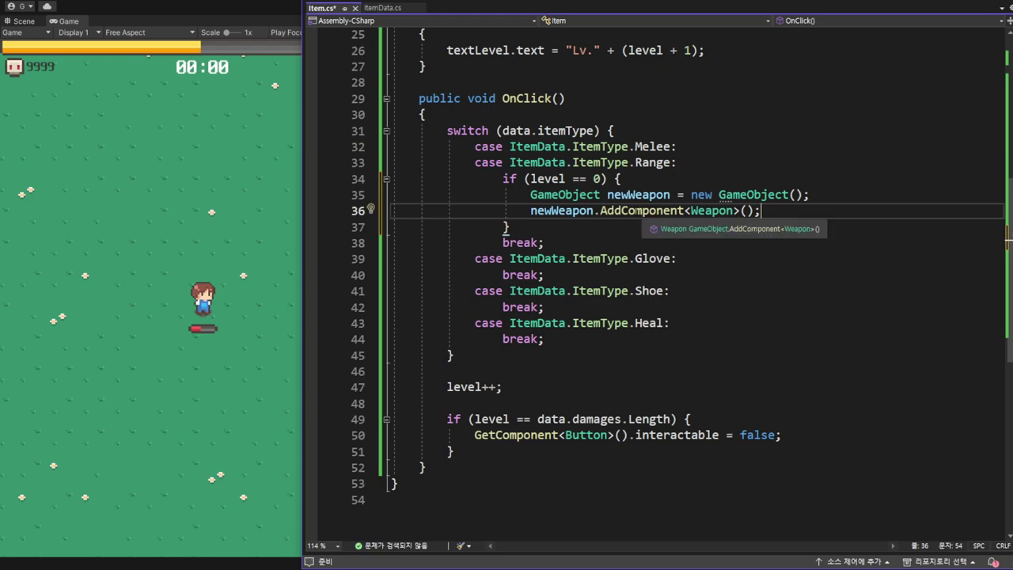
# - Review the Weapon-typed weapon field on line 10, then return to the AddComponent line
pyautogui.scroll(5, 630, 219)
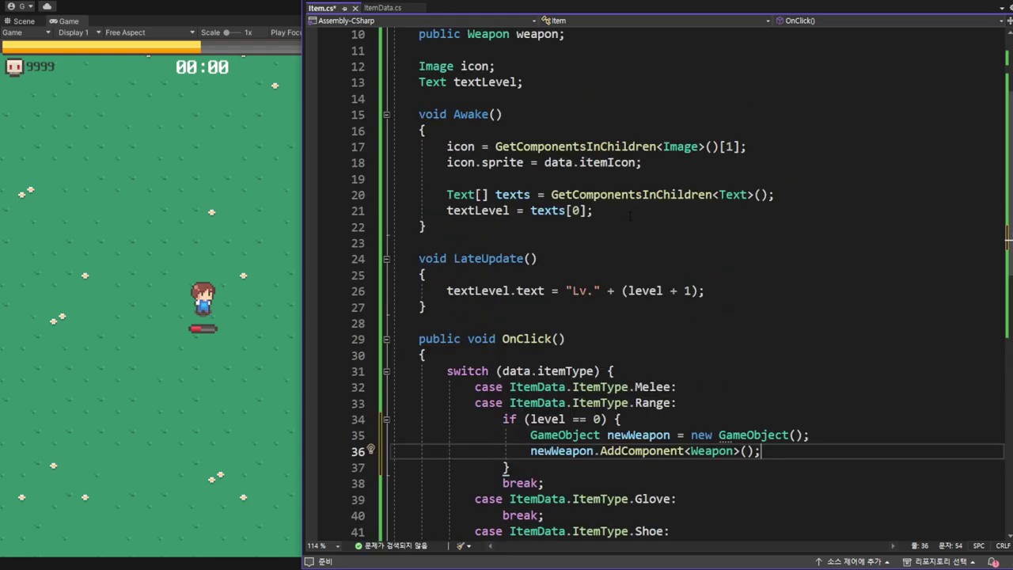
pyautogui.scroll(3, 630, 219)
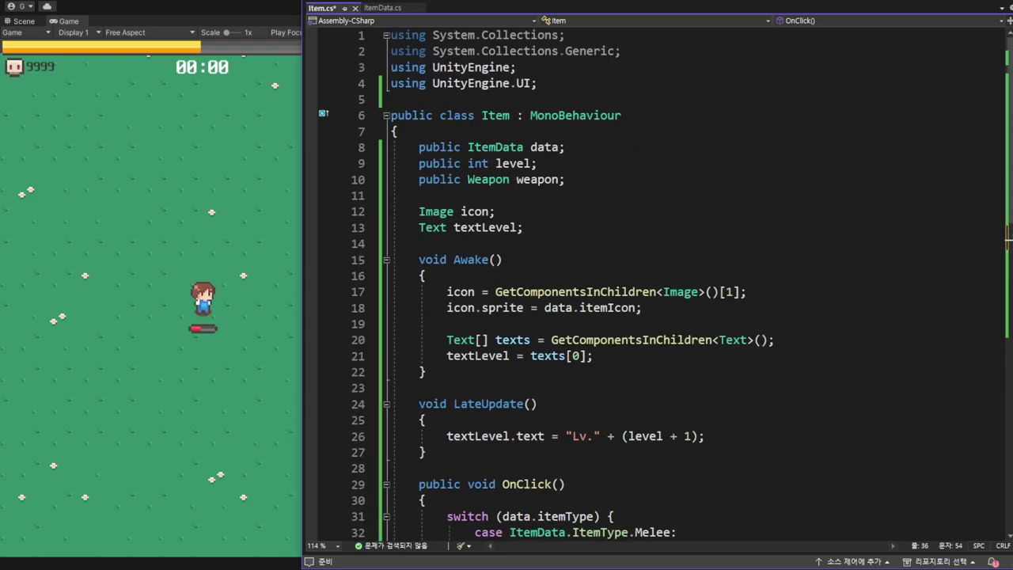
pyautogui.doubleClick(487, 181)
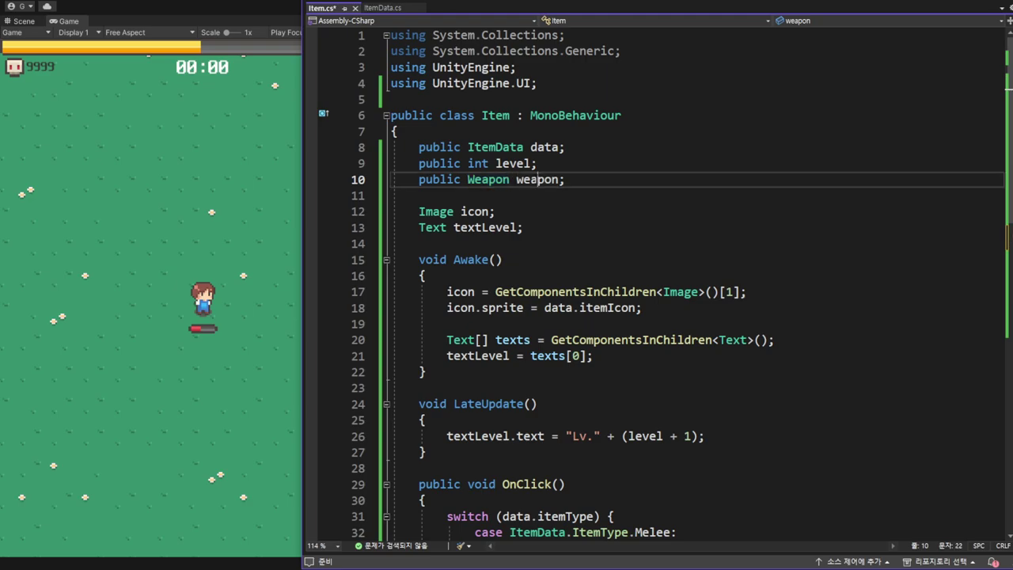
pyautogui.doubleClick(544, 182)
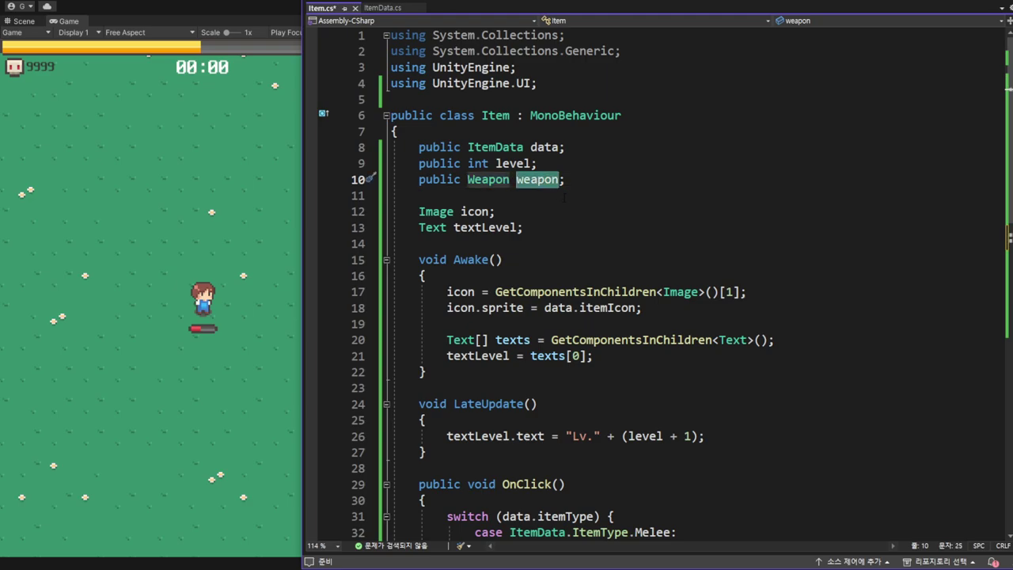
pyautogui.scroll(-7, 561, 195)
pyautogui.scroll(-2, 560, 195)
pyautogui.click(530, 163)
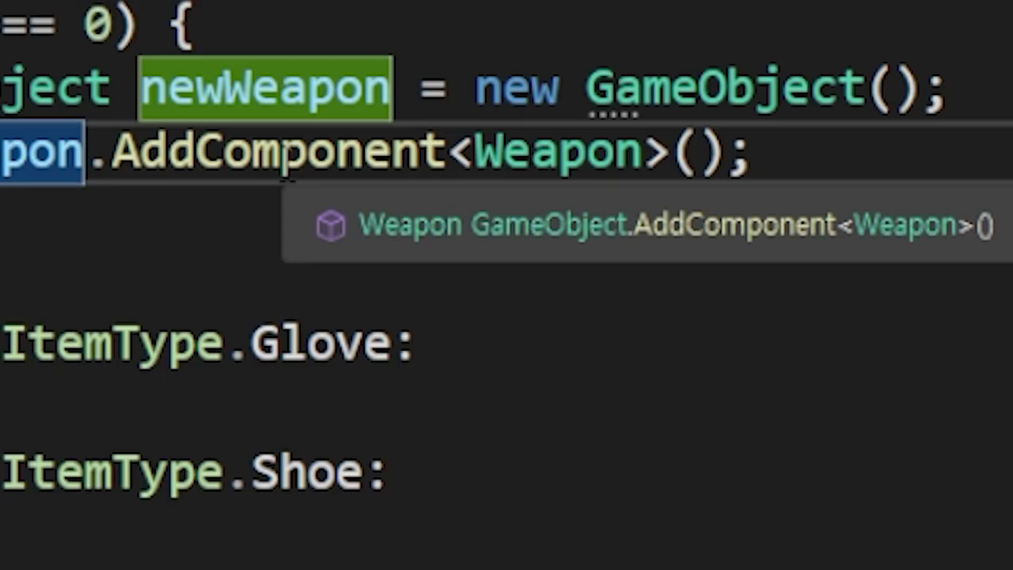
# - Assign the added component to weapon and call weapon.Init(); on line 37
pyautogui.write('weapon')
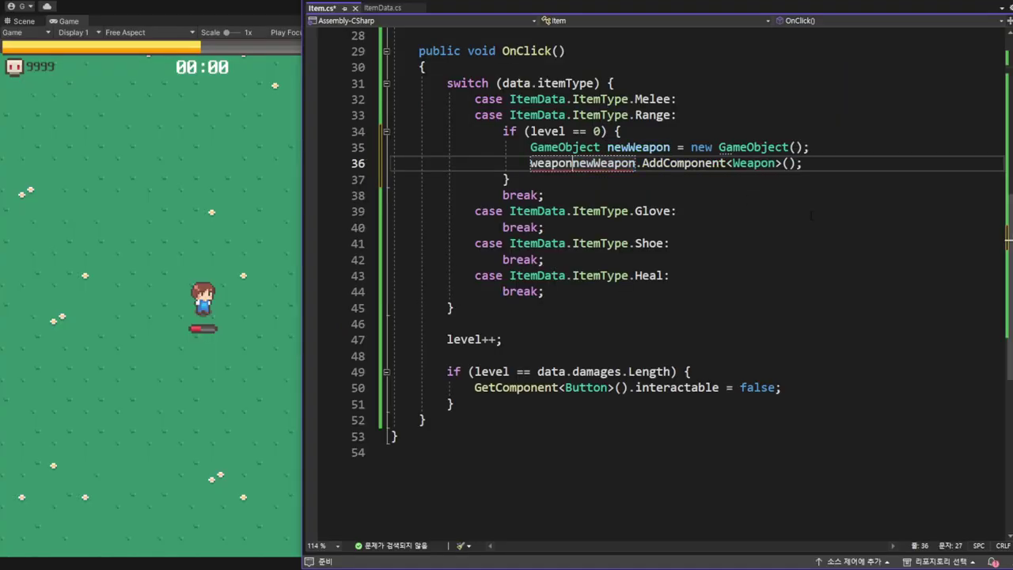
pyautogui.write(' =')
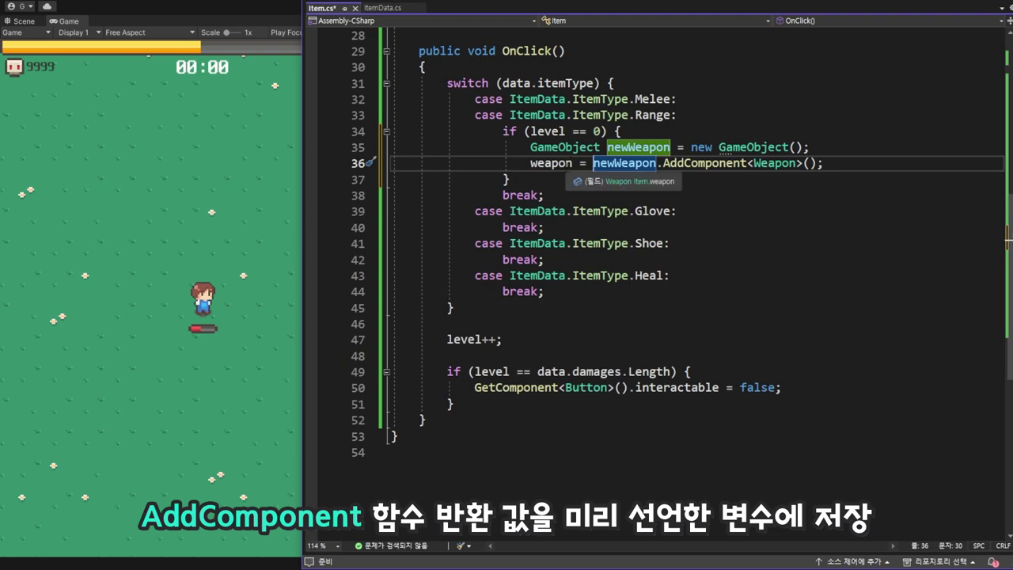
pyautogui.press('End')
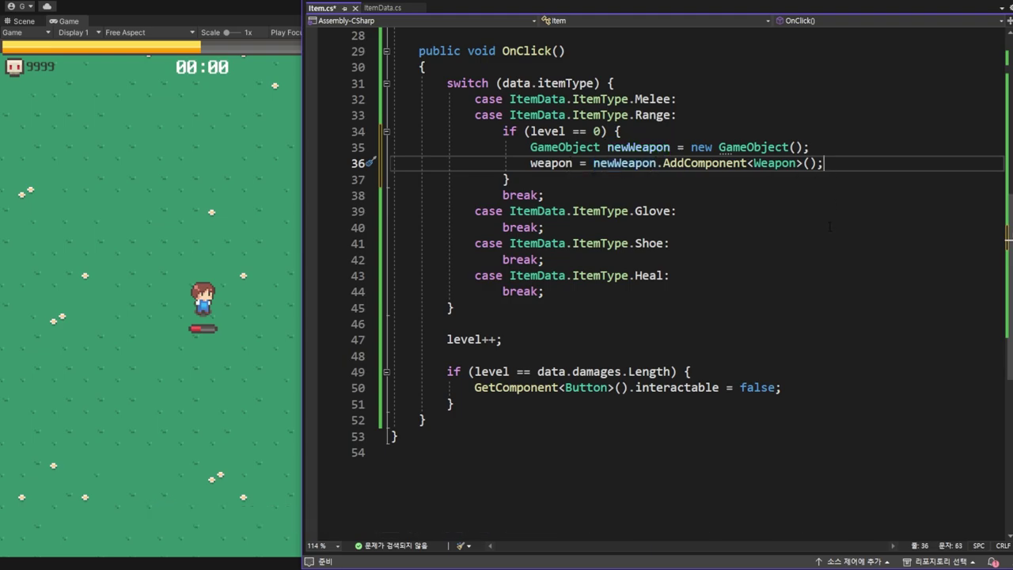
pyautogui.press('Return')
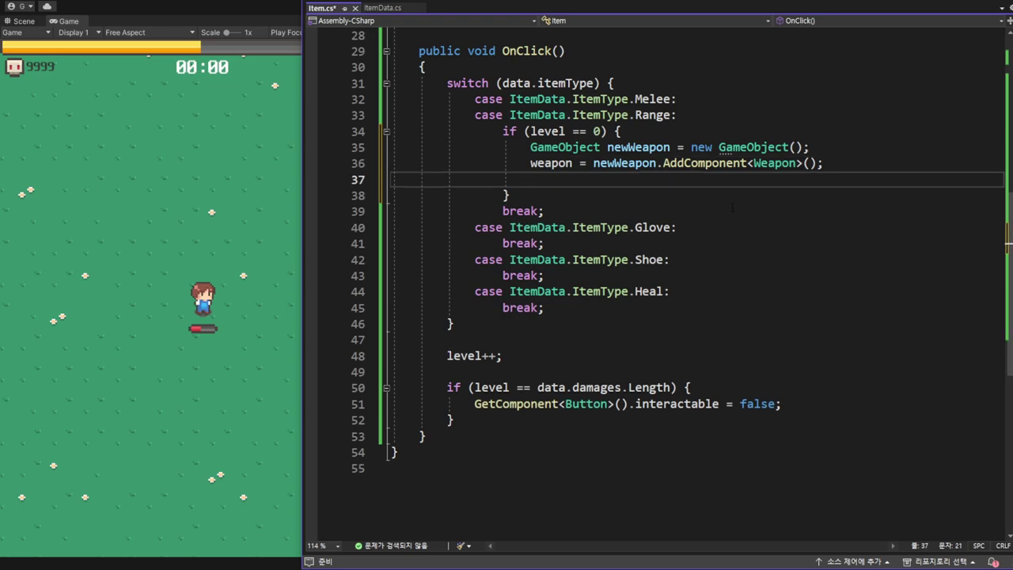
pyautogui.write('weapon')
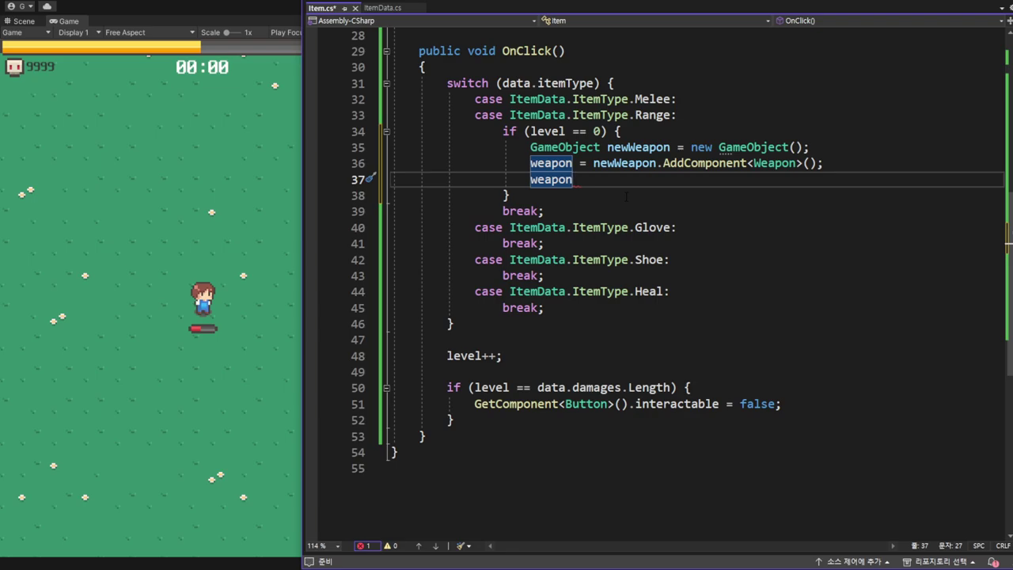
pyautogui.write('.')
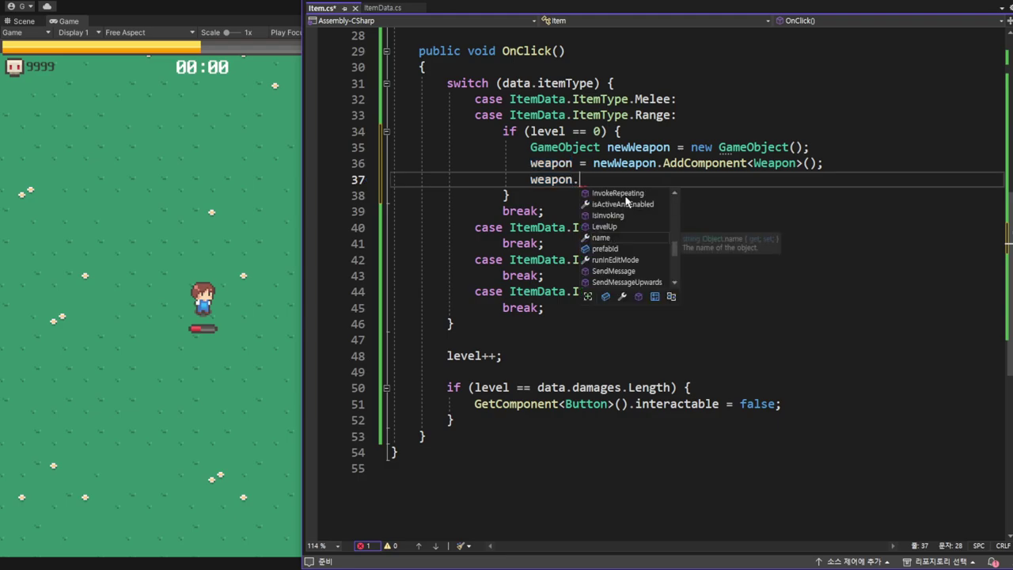
pyautogui.write('Init')
pyautogui.press('Escape')
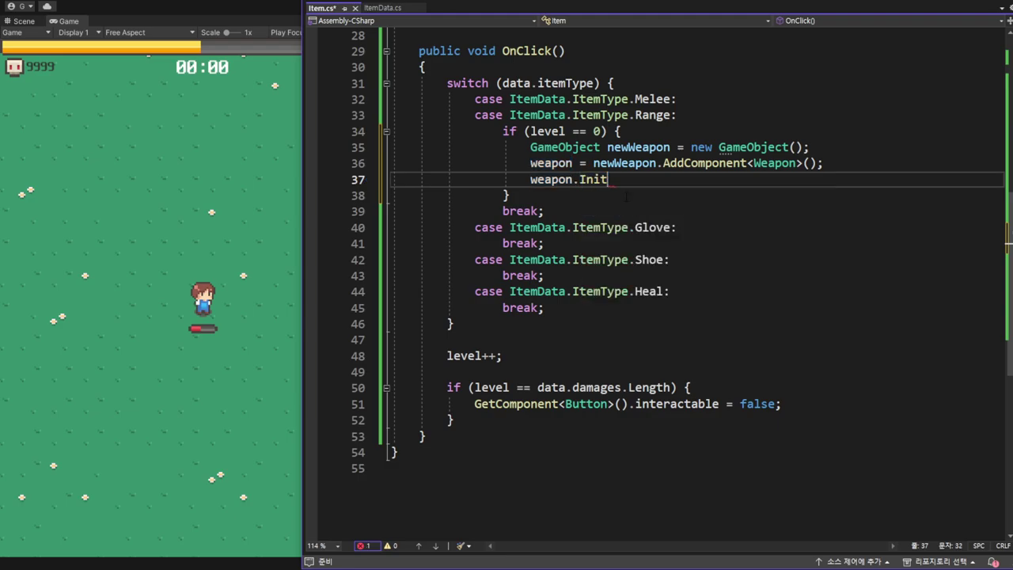
pyautogui.write('()')
pyautogui.write(';')
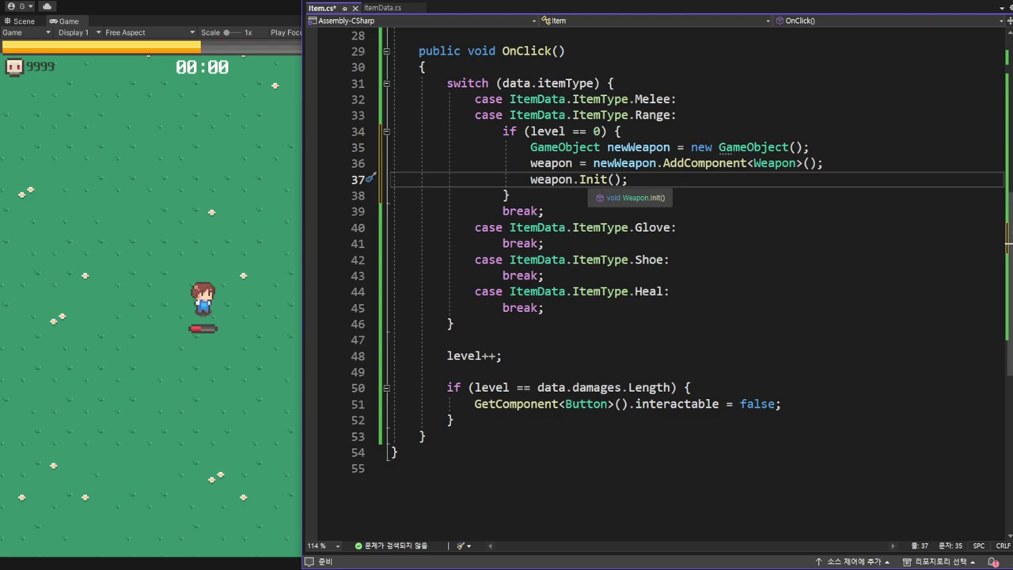
# - Jump to Init's definition in Weapon.cs and review its body and the case 0 speed assignment
pyautogui.keyDown('ctrl'); pyautogui.click(592, 181); pyautogui.keyUp('ctrl')
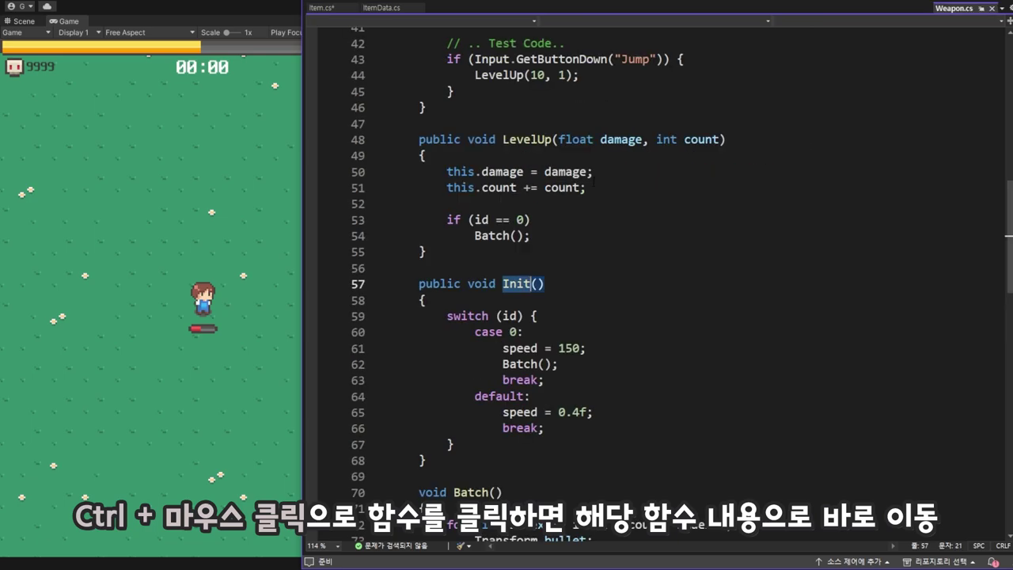
pyautogui.click(575, 300)
pyautogui.scroll(-2, 575, 300)
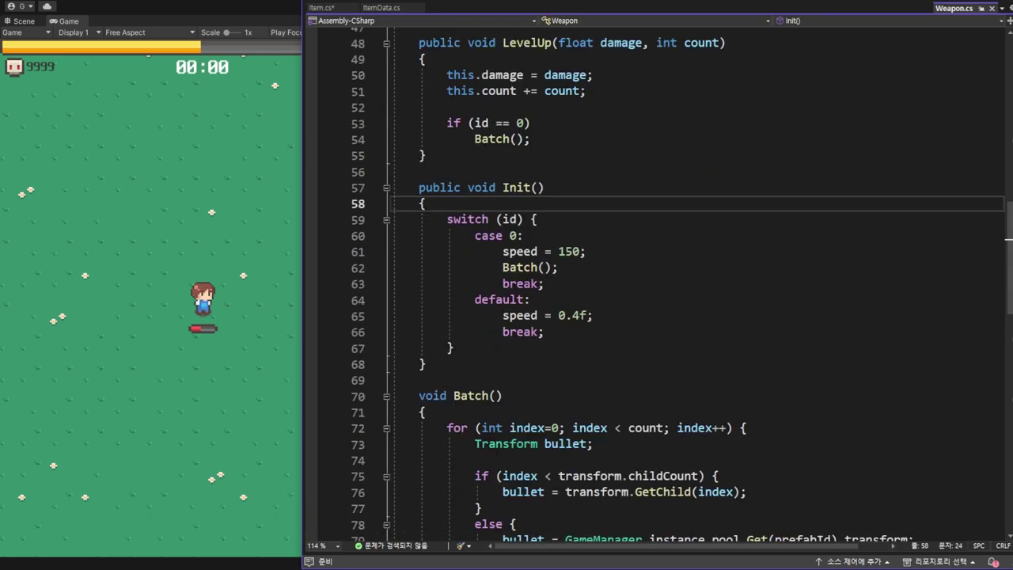
pyautogui.scroll(-1, 551, 204)
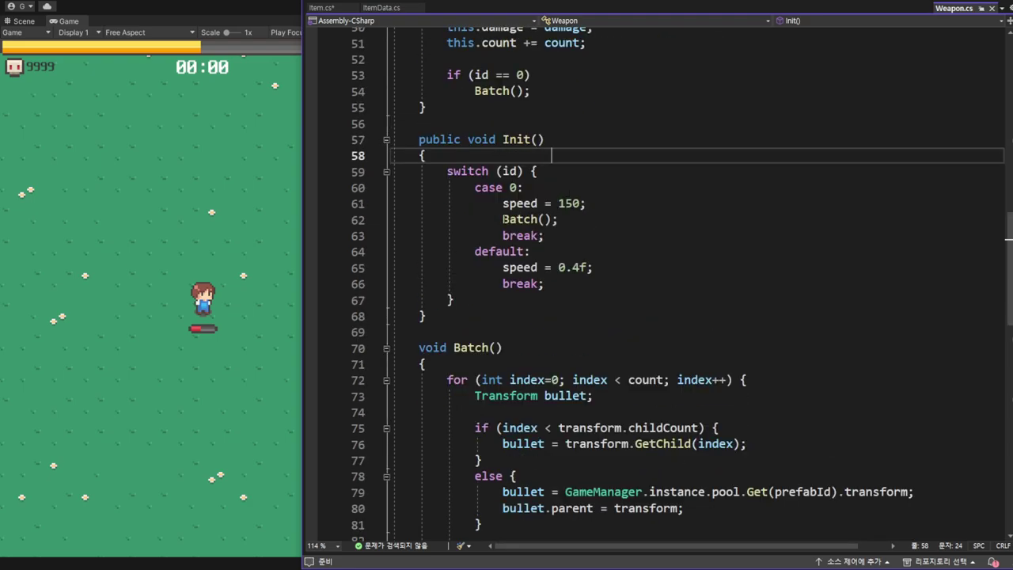
pyautogui.click(514, 204)
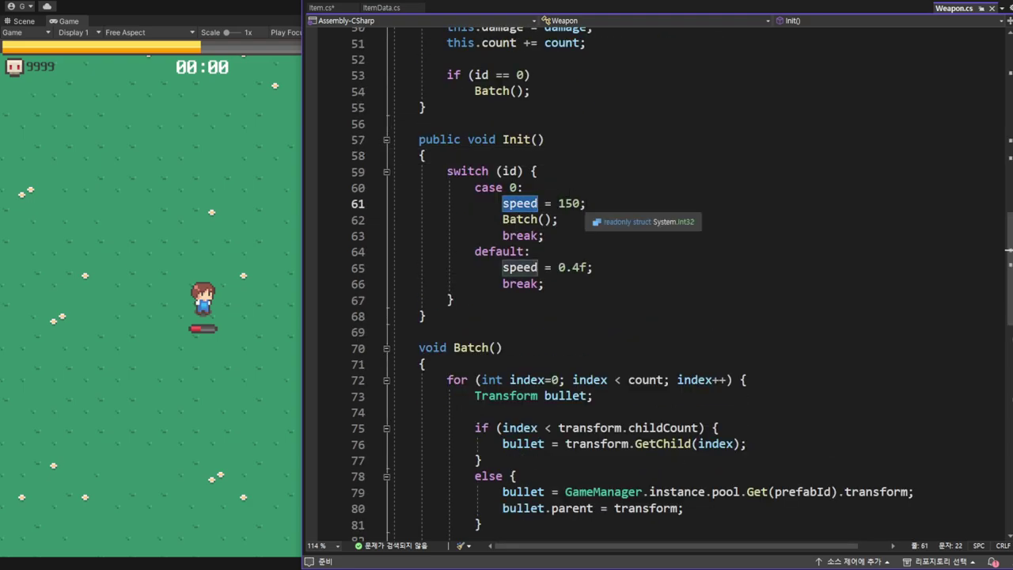
pyautogui.click(586, 203)
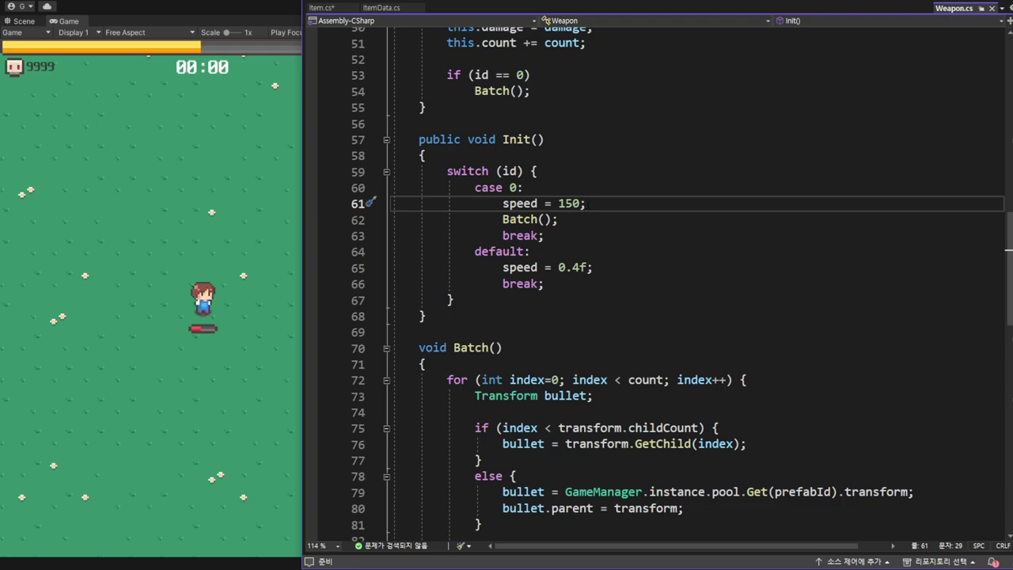
# - Change Init's signature to Init(ItemData data), then go back to Item.cs
pyautogui.click(538, 140)
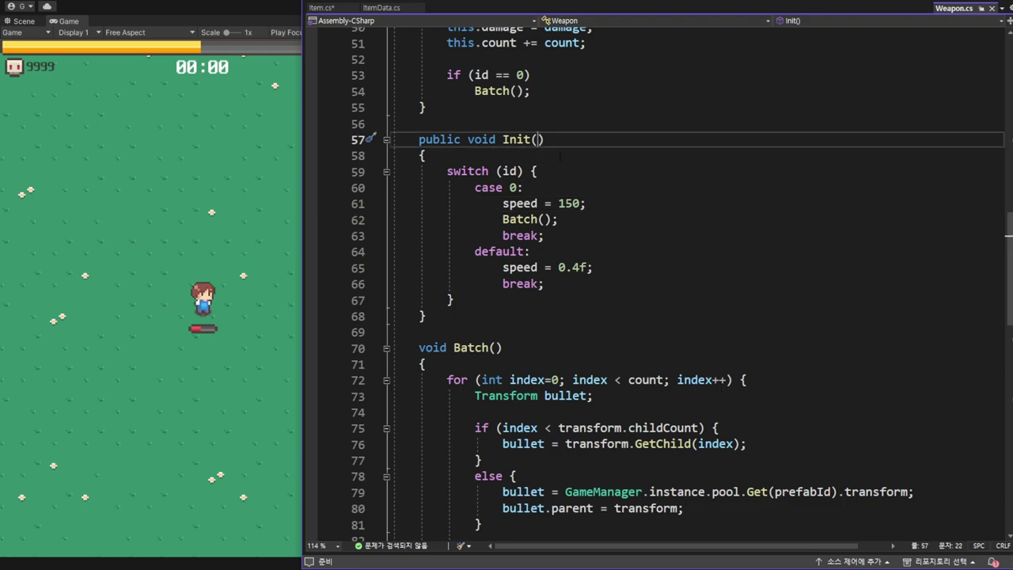
pyautogui.write('Item')
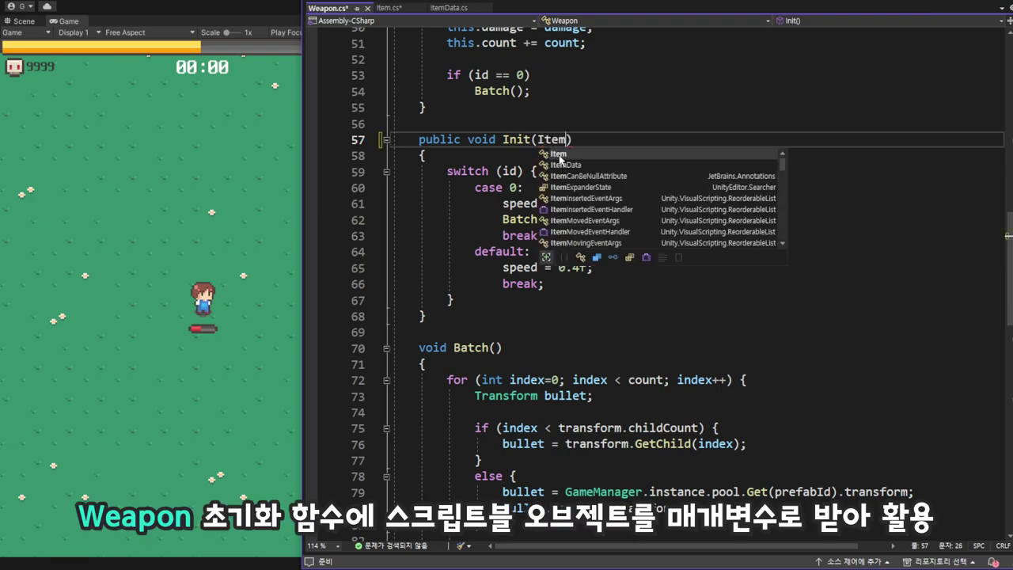
pyautogui.write('Da')
pyautogui.press('Tab')
pyautogui.write('dat')
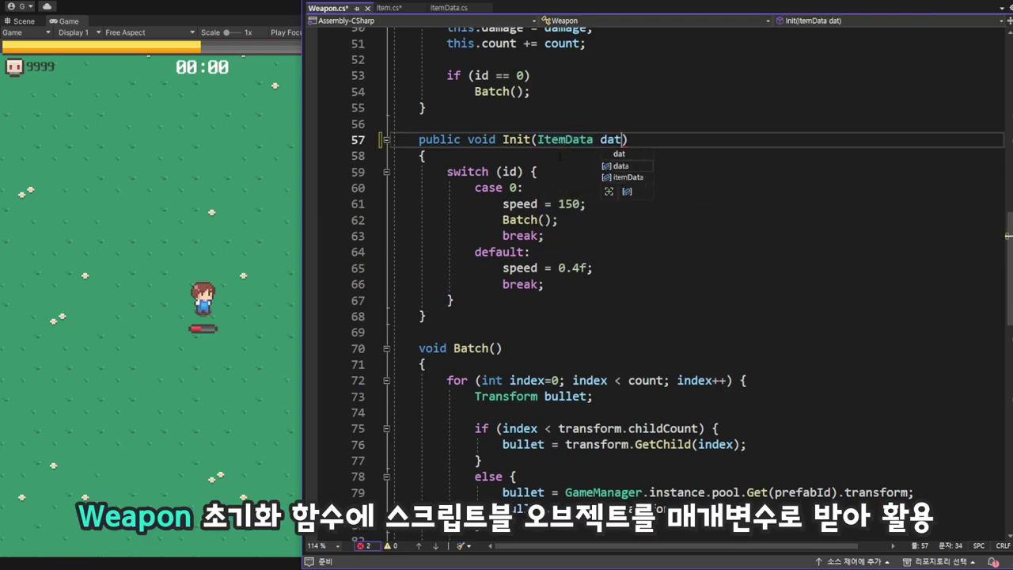
pyautogui.write('a')
pyautogui.press('Right')
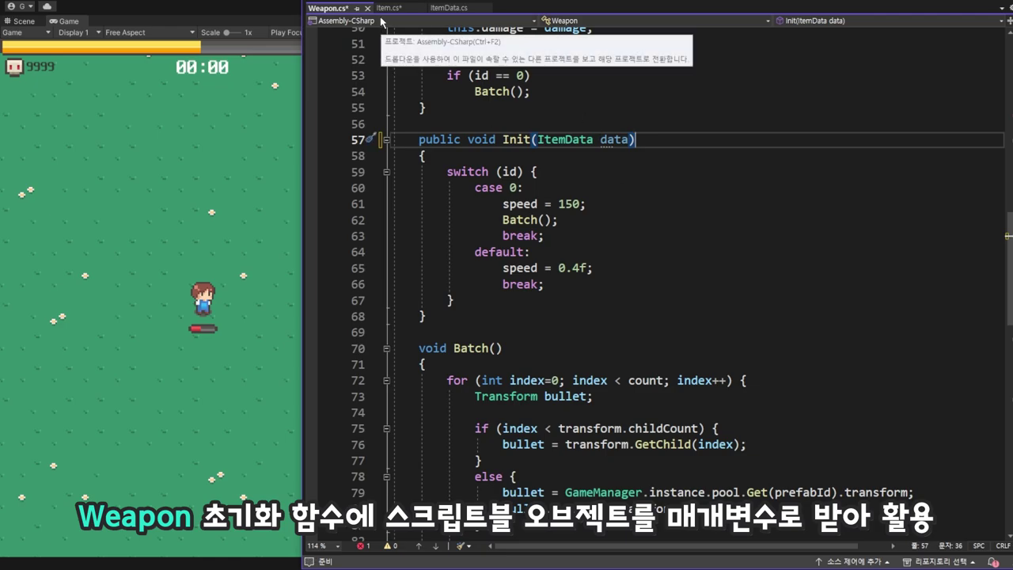
pyautogui.click(388, 7)
# - Change line 37 to weapon.Init(data), glance at Unity, and return to Visual Studio
pyautogui.click(615, 180)
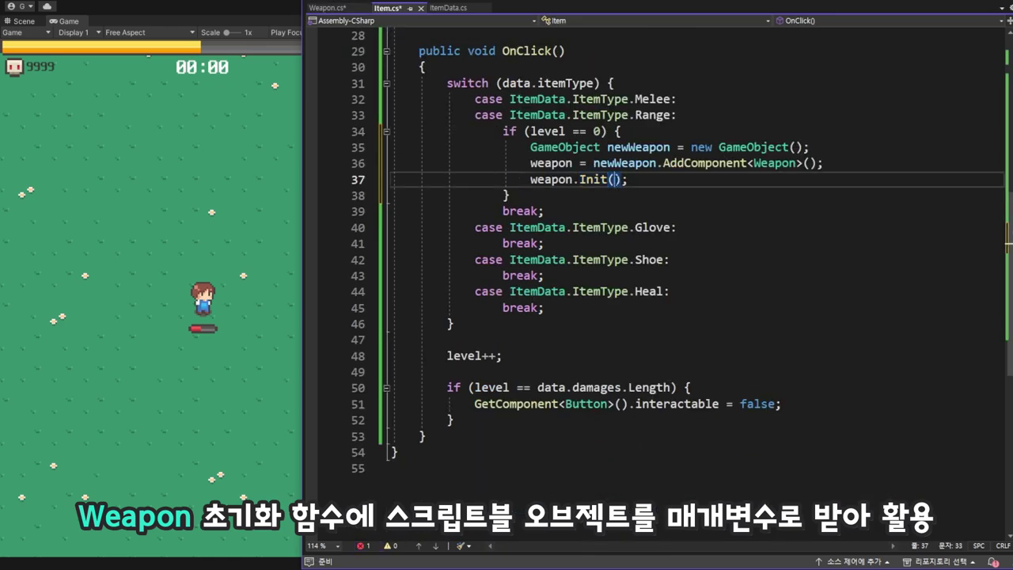
pyautogui.write('data')
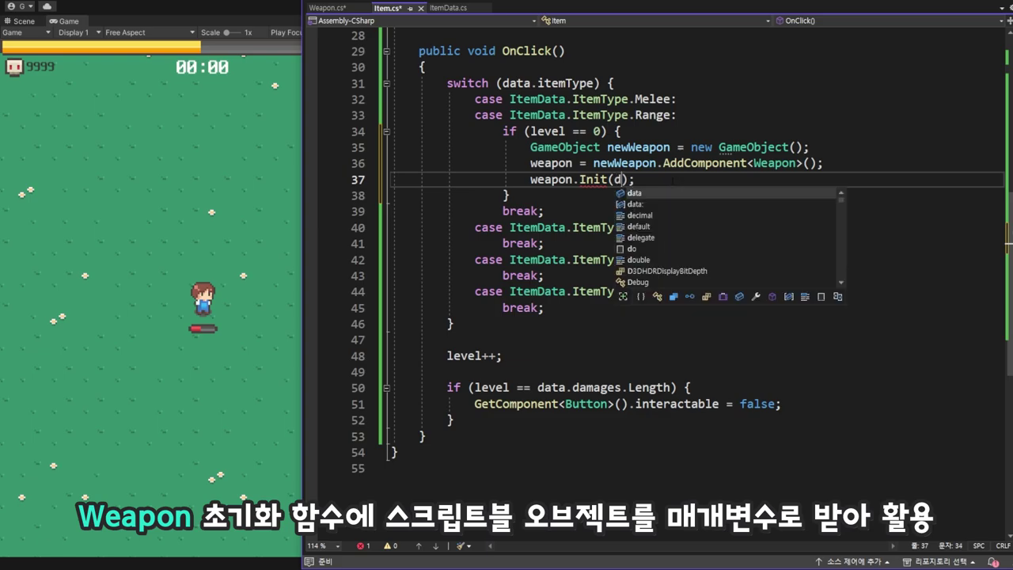
pyautogui.click(670, 180)
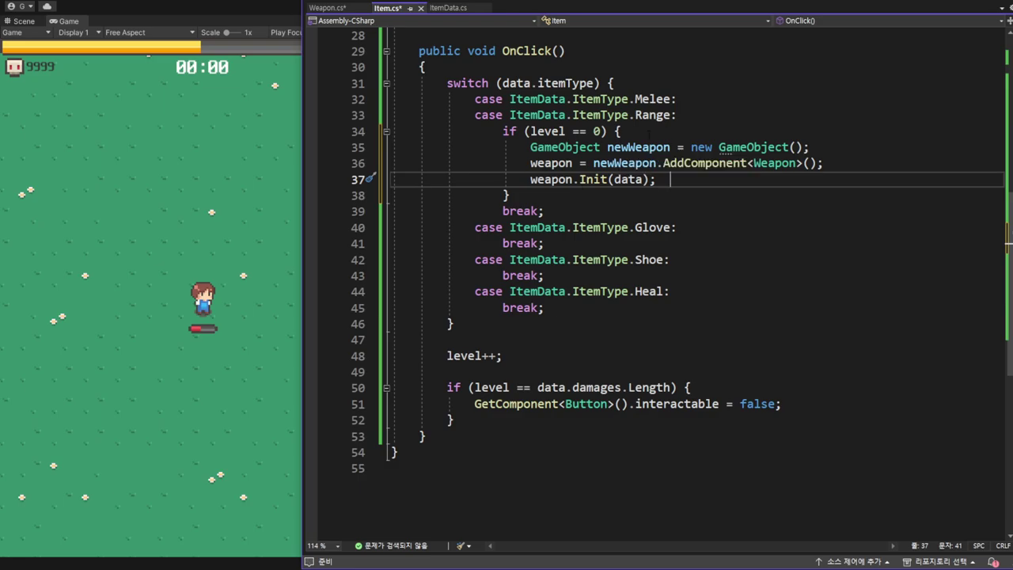
pyautogui.click(278, 19)
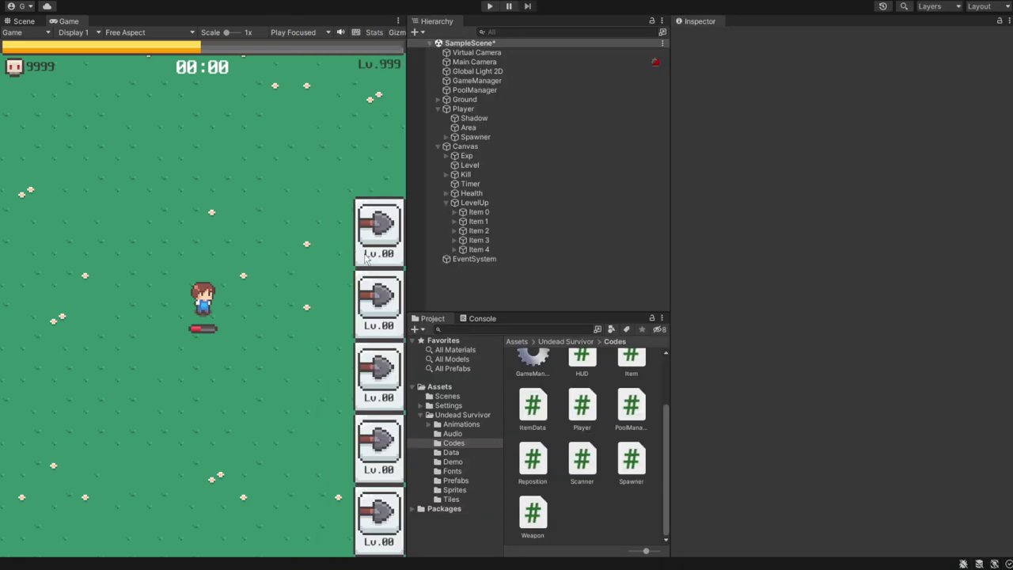
pyautogui.hotkey('alt', 'Tab')
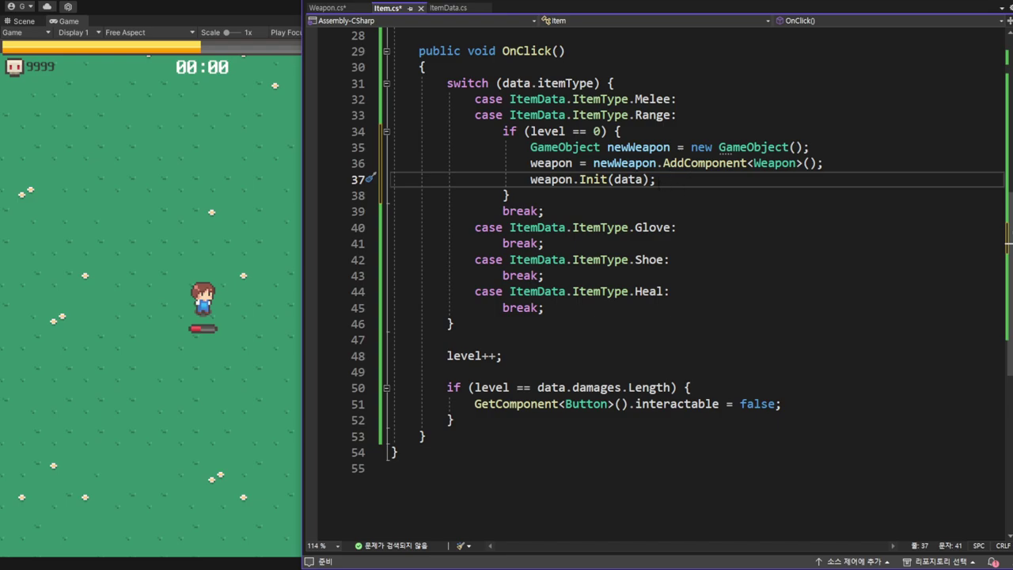
# - Add '// Basic Set' and '// Property Set' comment sections at the top of Init in Weapon.cs
pyautogui.click(336, 10)
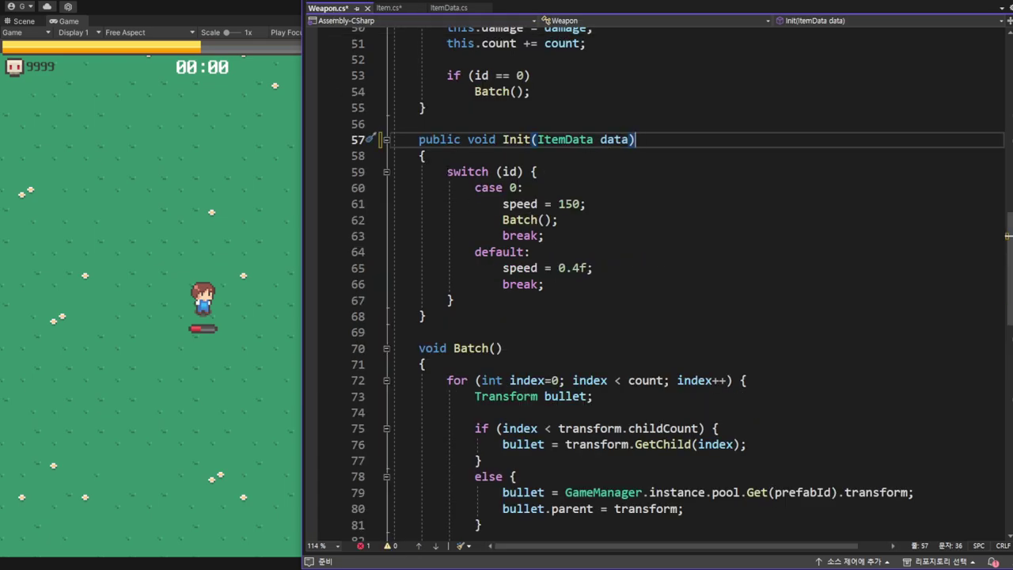
pyautogui.click(428, 156)
pyautogui.press('Return')
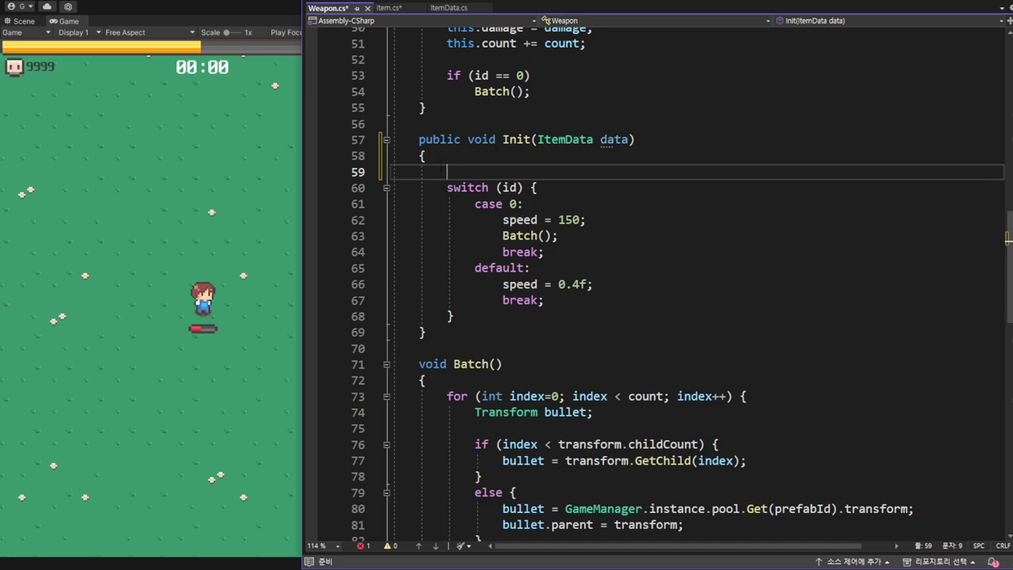
pyautogui.write('// ')
pyautogui.write('B')
pyautogui.write('asic ')
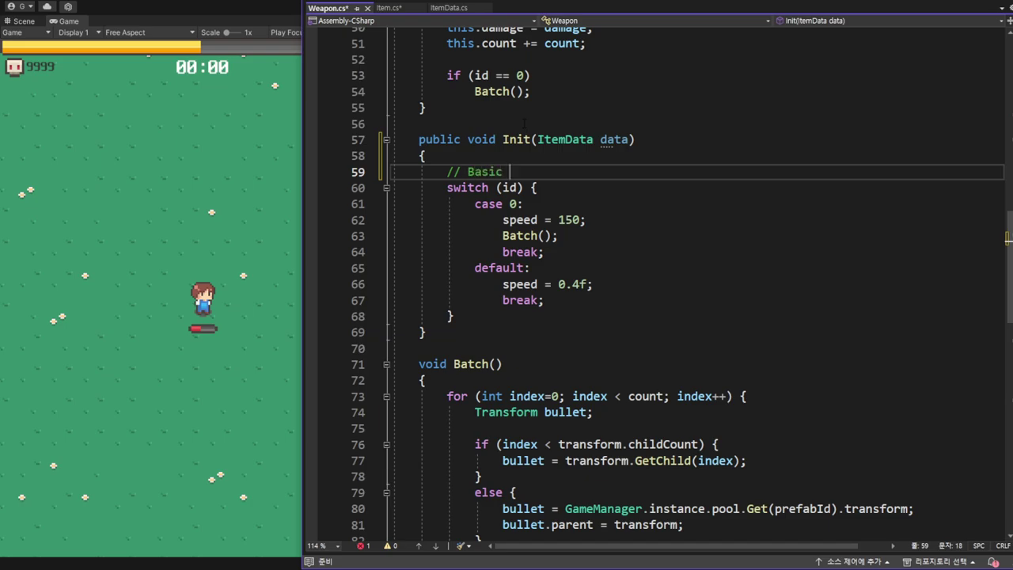
pyautogui.write('Set')
pyautogui.press('Return')
pyautogui.press('Return')
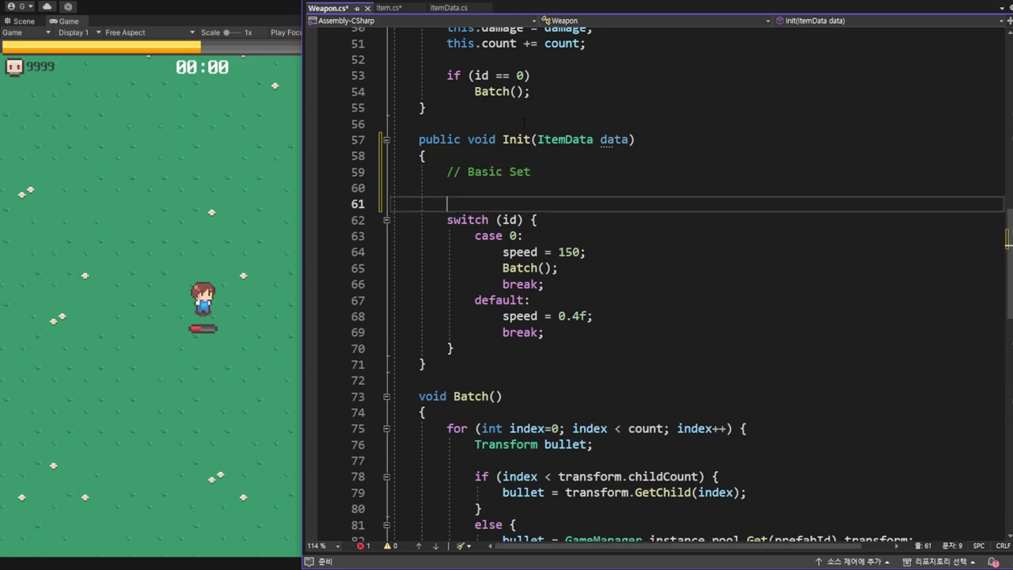
pyautogui.write('//')
pyautogui.scroll(3, 647, 231)
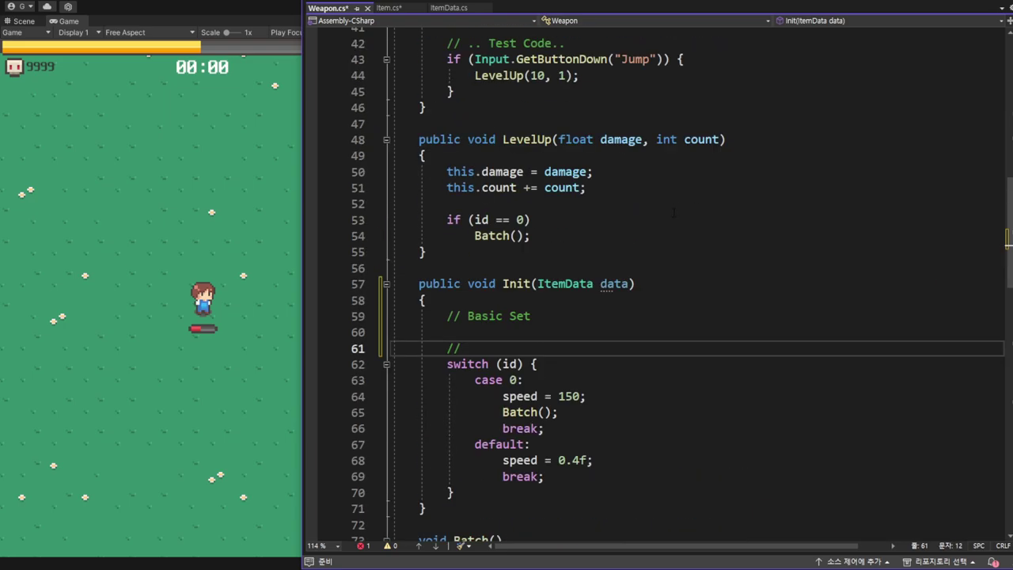
pyautogui.scroll(5, 647, 231)
pyautogui.scroll(4, 647, 231)
pyautogui.scroll(5, 647, 231)
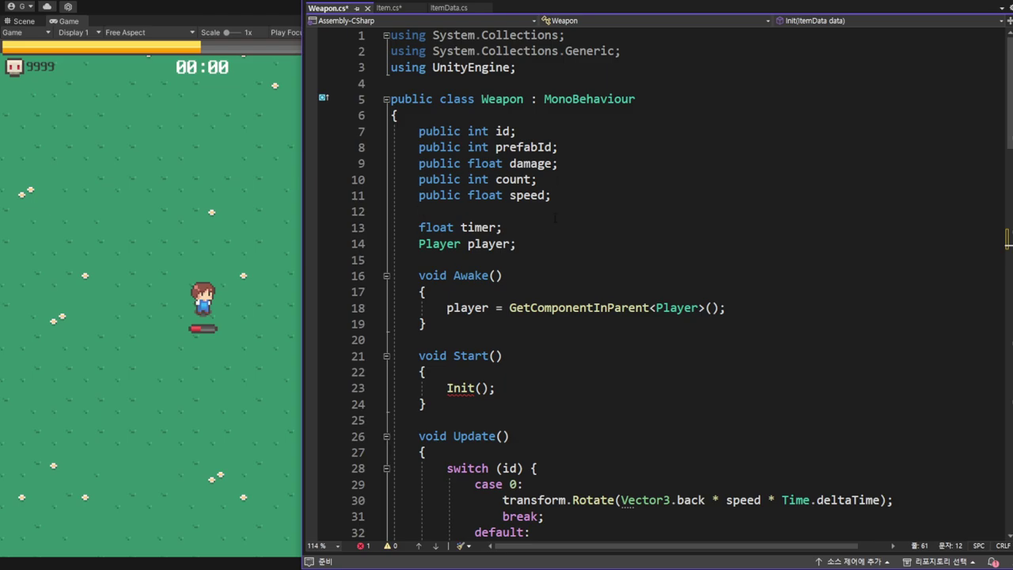
pyautogui.scroll(-7, 648, 231)
pyautogui.scroll(-9, 647, 231)
pyautogui.scroll(-1, 647, 231)
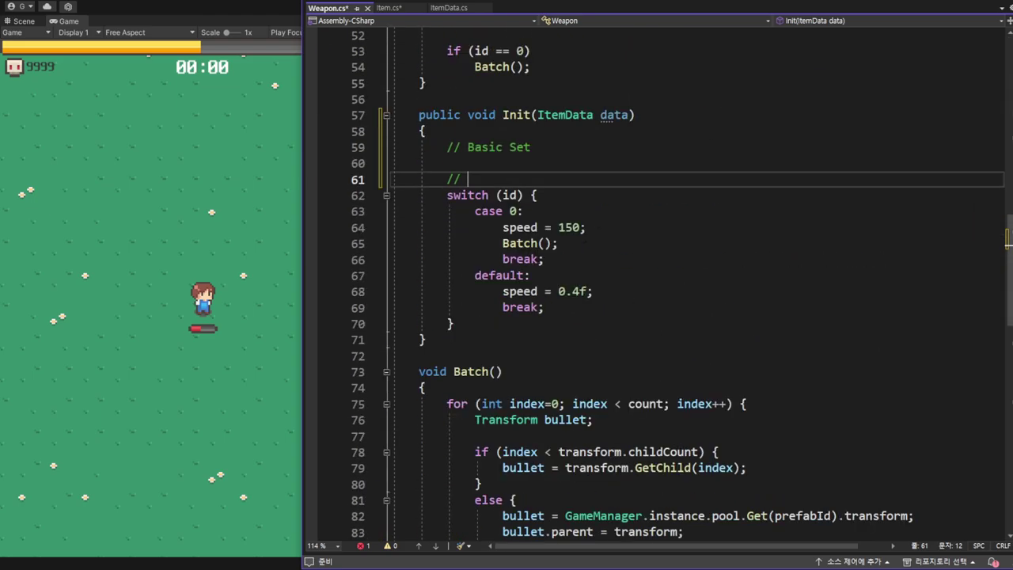
pyautogui.write('Proper')
pyautogui.write('ty Set')
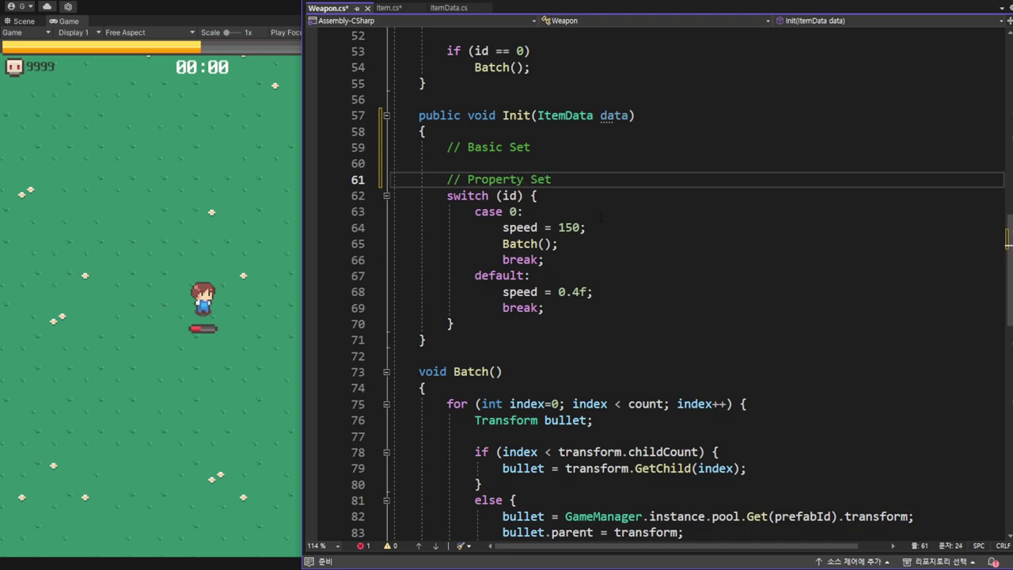
pyautogui.press('Return')
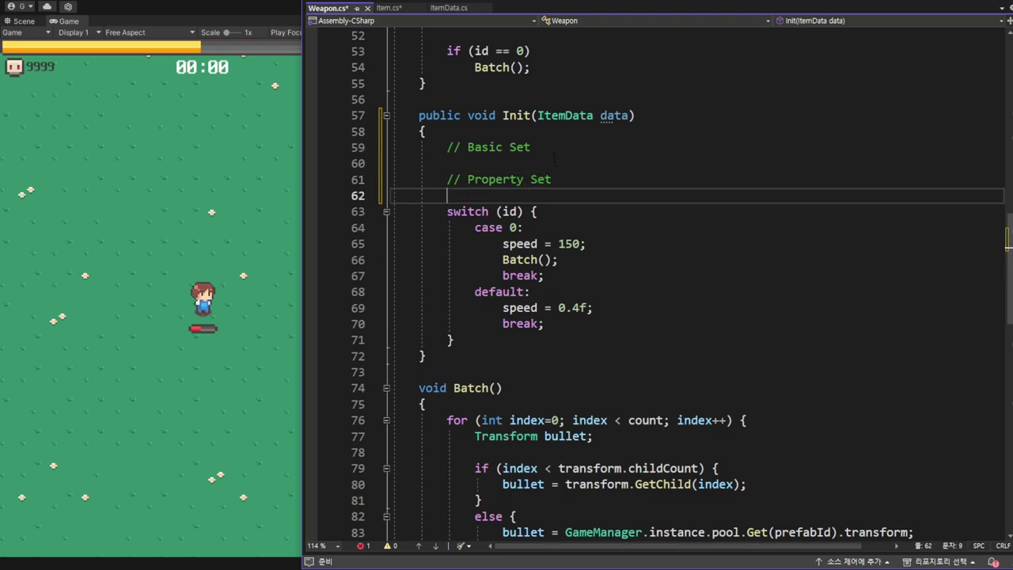
# - Under Basic Set, add name = "Weapon " + data.itemId; and switch back to Unity
pyautogui.click(523, 163)
pyautogui.scroll(1, 523, 163)
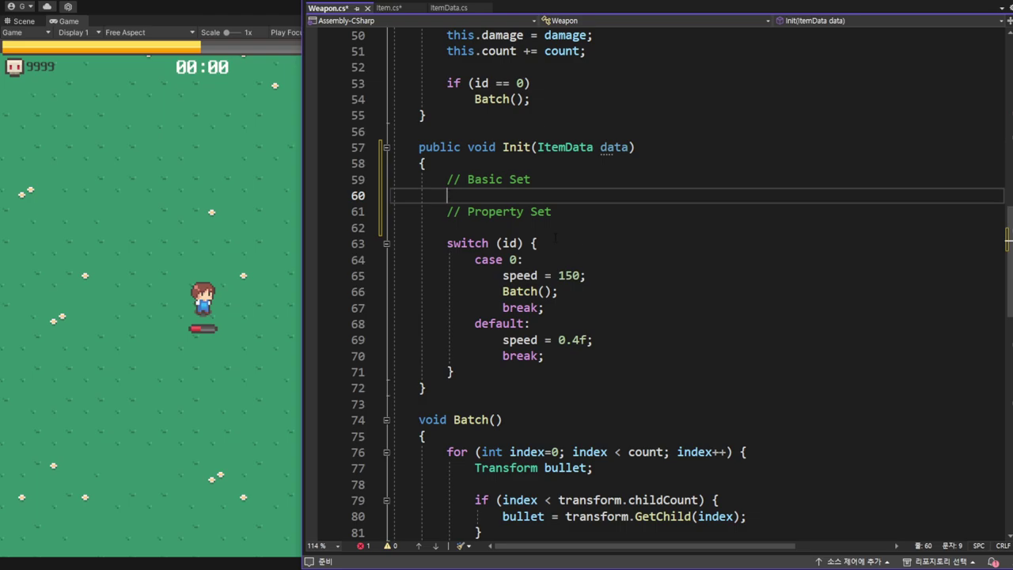
pyautogui.press('Return')
pyautogui.press('Up')
pyautogui.write('n')
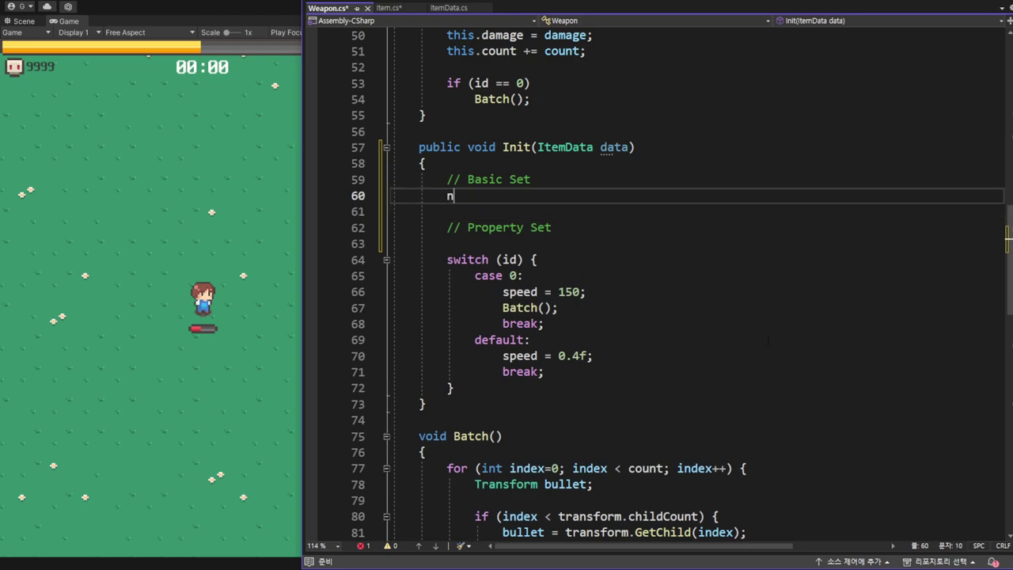
pyautogui.write('ame')
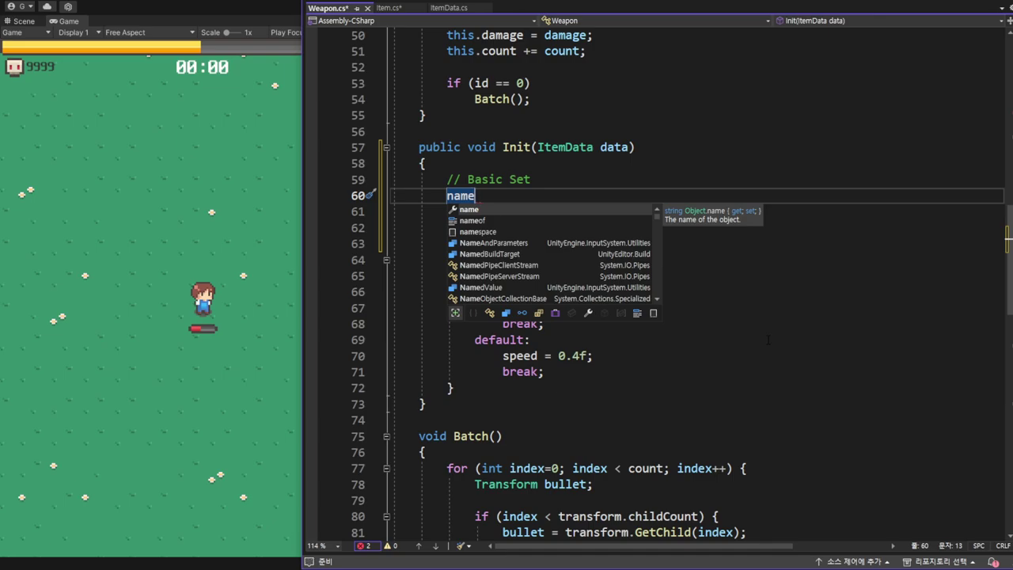
pyautogui.write(' = "')
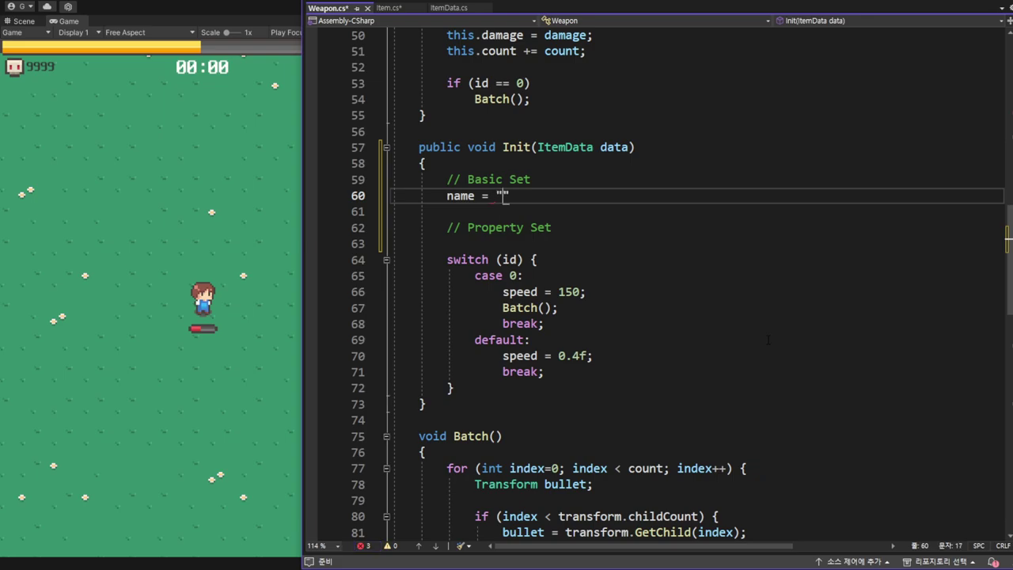
pyautogui.write('Weapon ')
pyautogui.write('" + ')
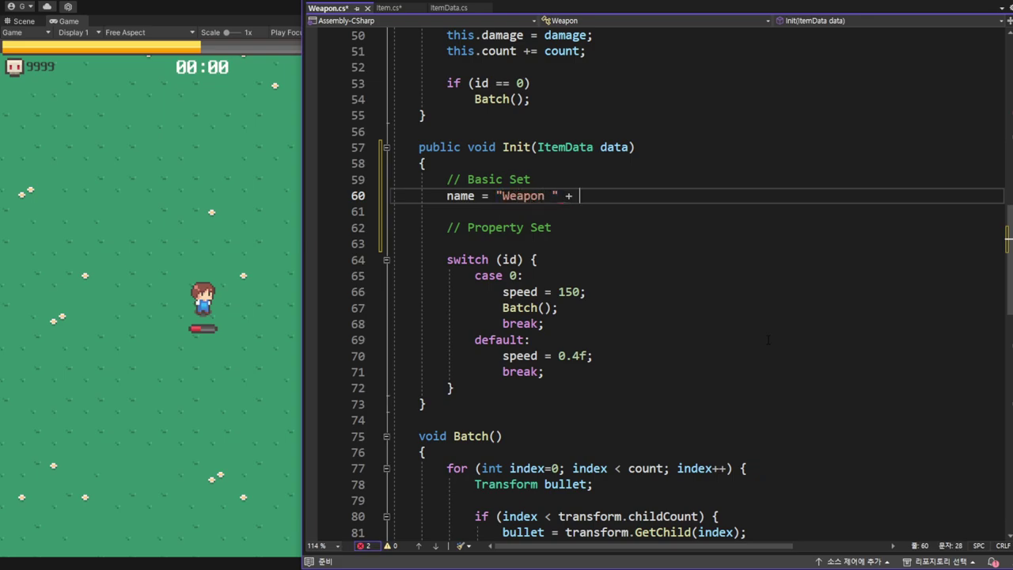
pyautogui.write('data.')
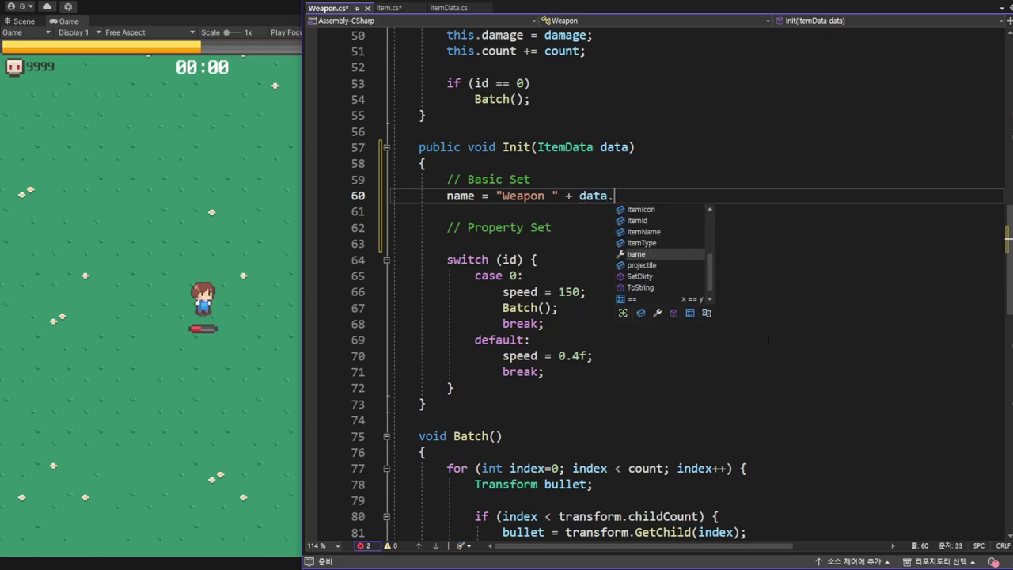
pyautogui.press('Up')
pyautogui.press('Up')
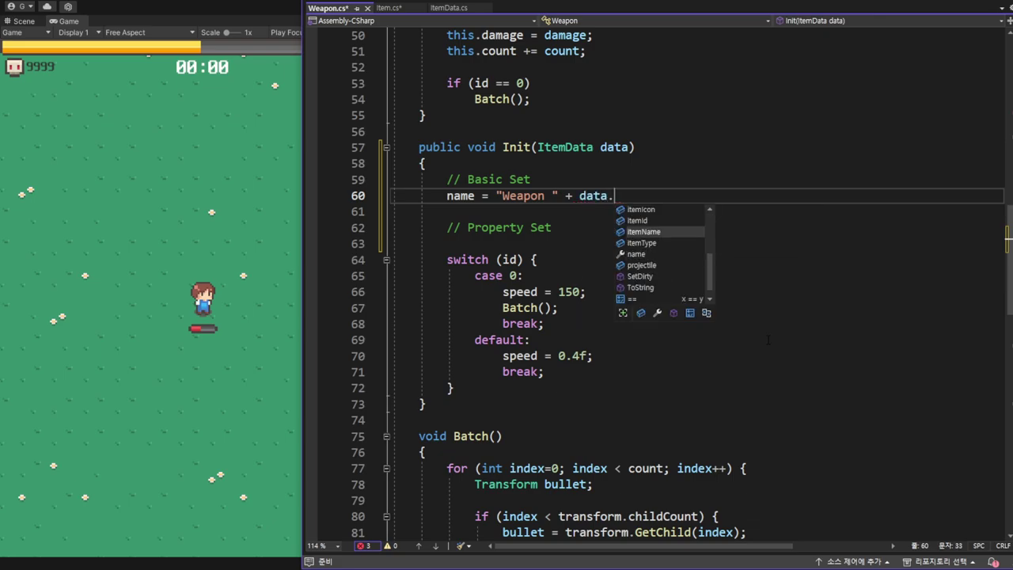
pyautogui.press('Up')
pyautogui.press('Tab')
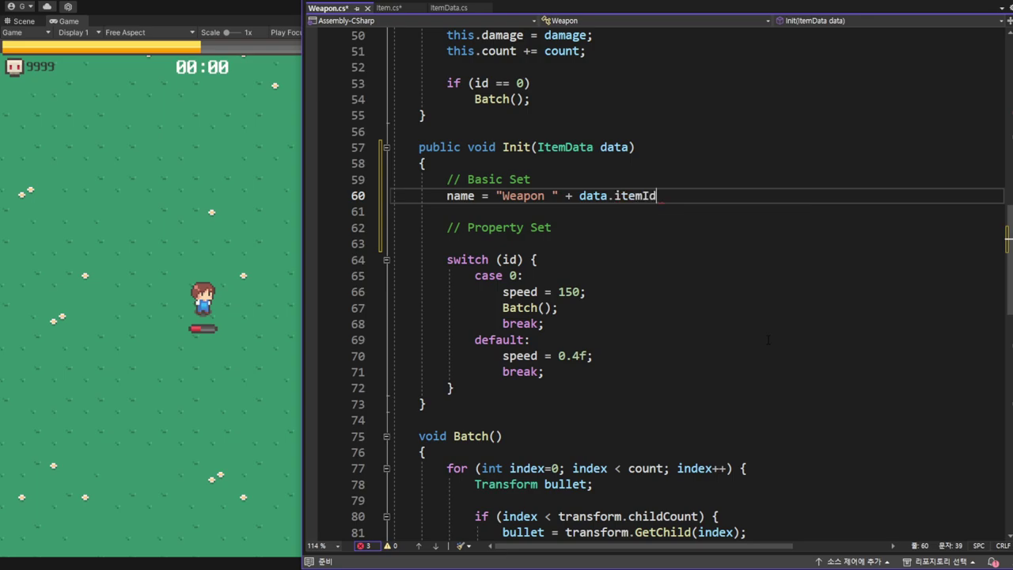
pyautogui.write(';')
pyautogui.press('Return')
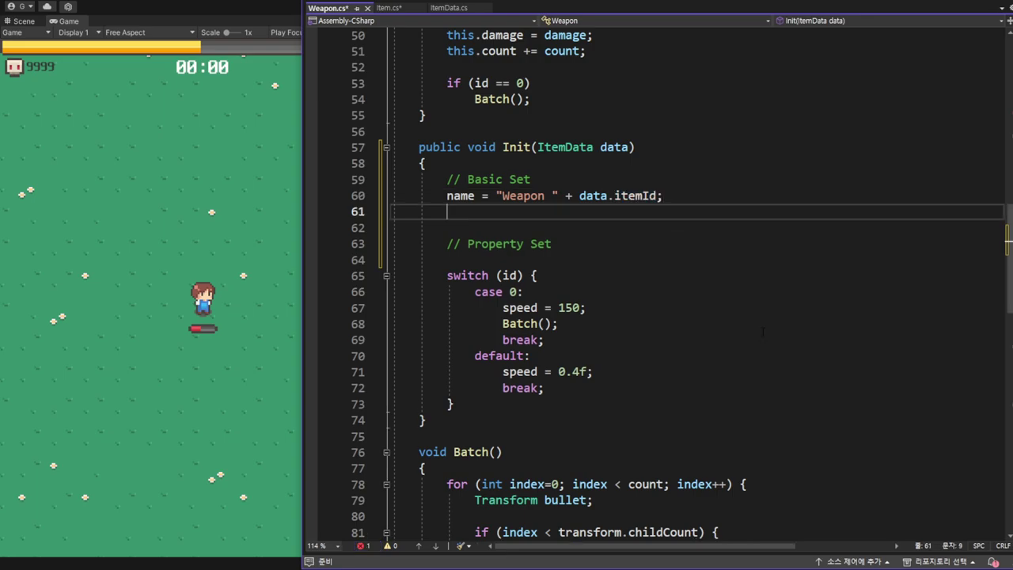
pyautogui.click(274, 19)
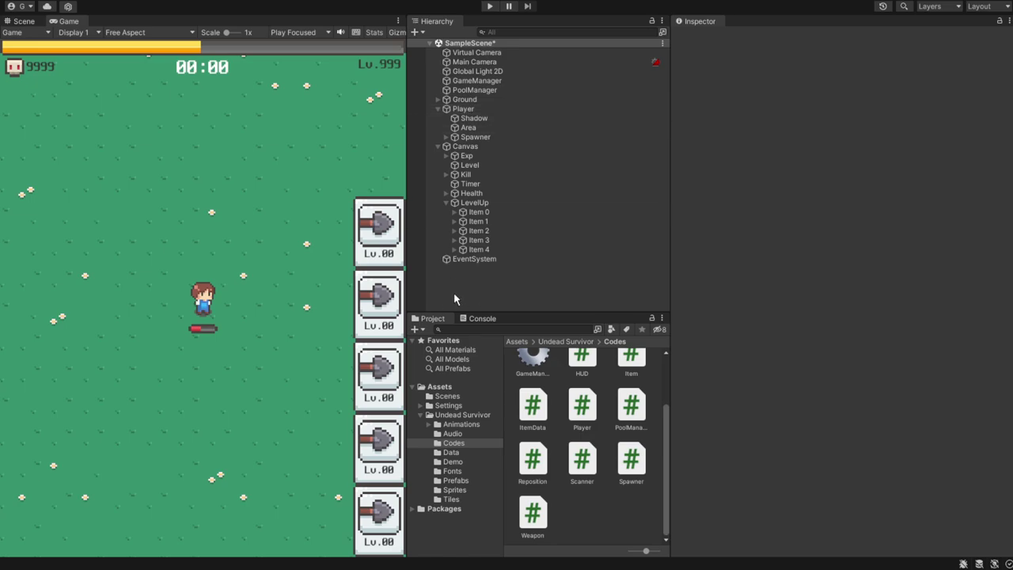
# - In Weapon.cs Init, add transform.parent = player.transform; below the name line
pyautogui.hotkey('alt', 'Tab')
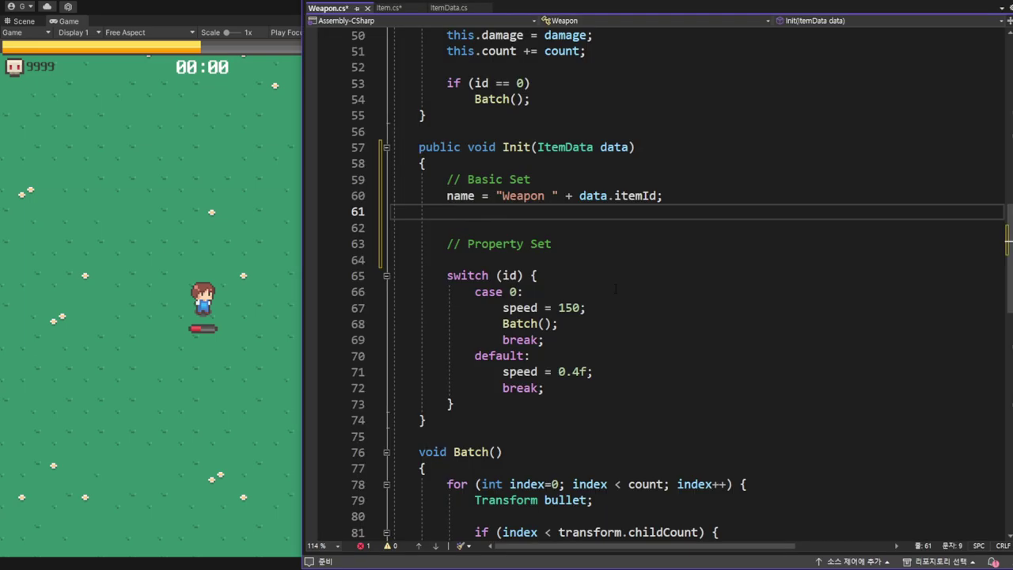
pyautogui.write('trans')
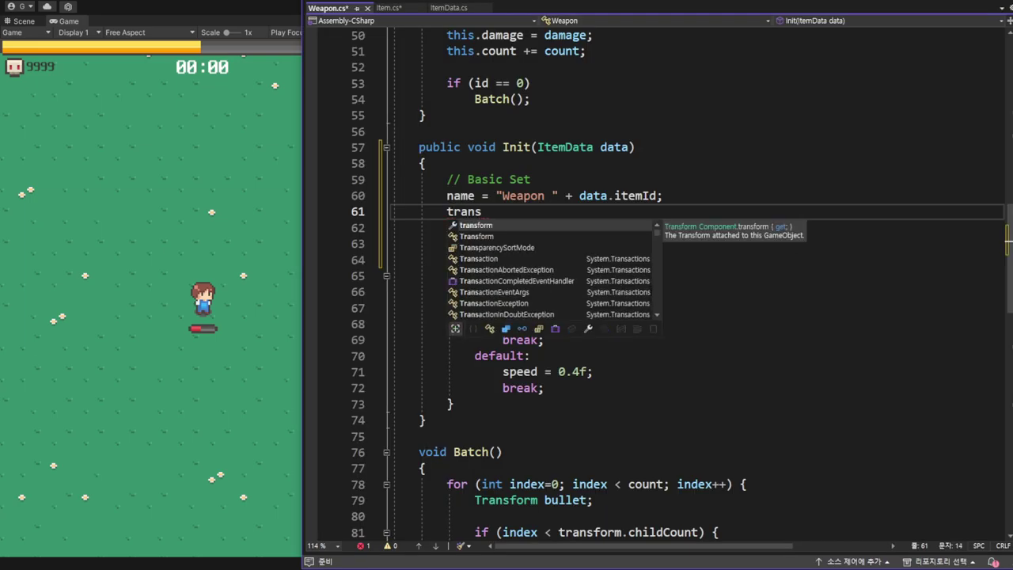
pyautogui.write('form.pa')
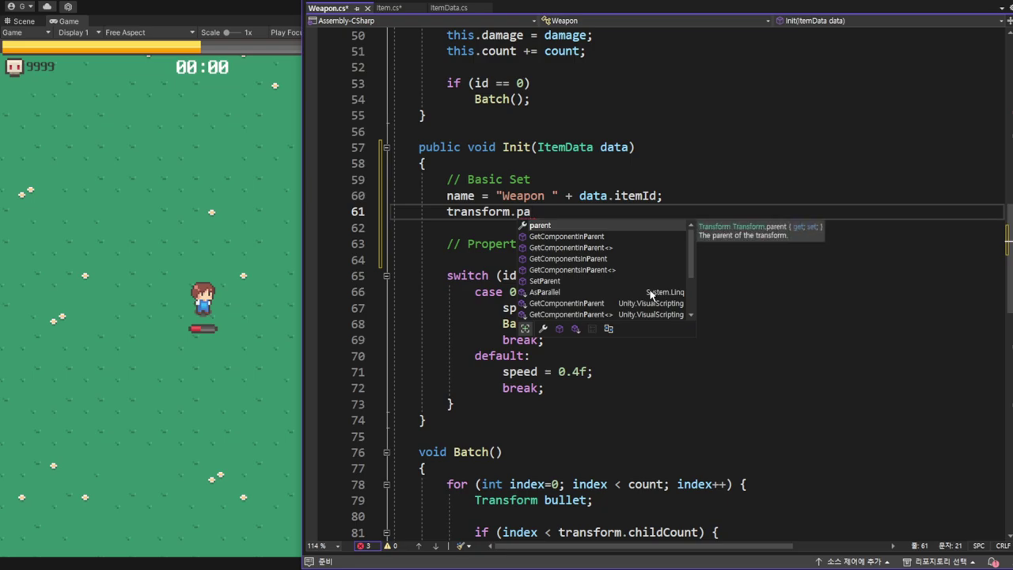
pyautogui.press('Tab')
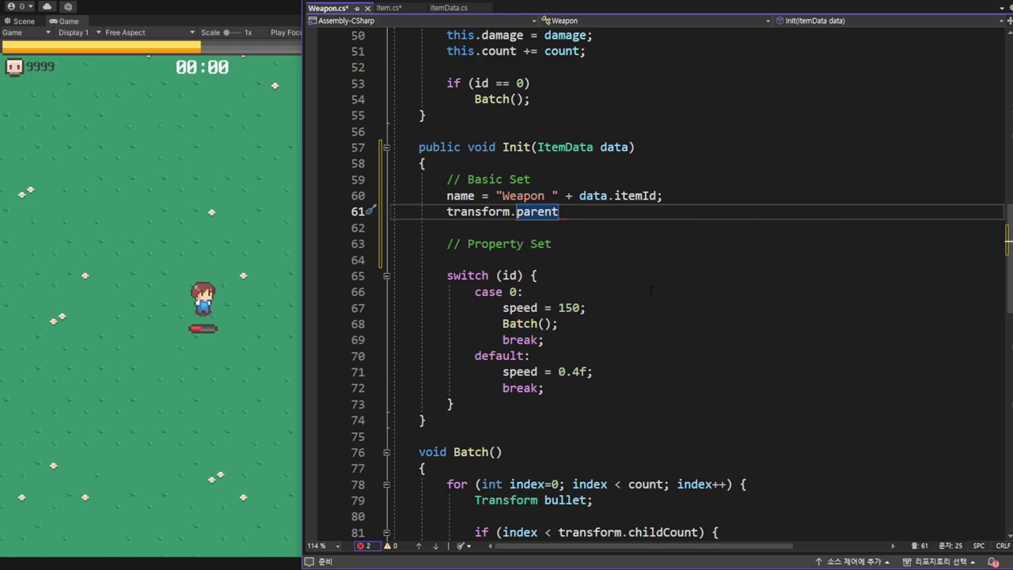
pyautogui.write('= ')
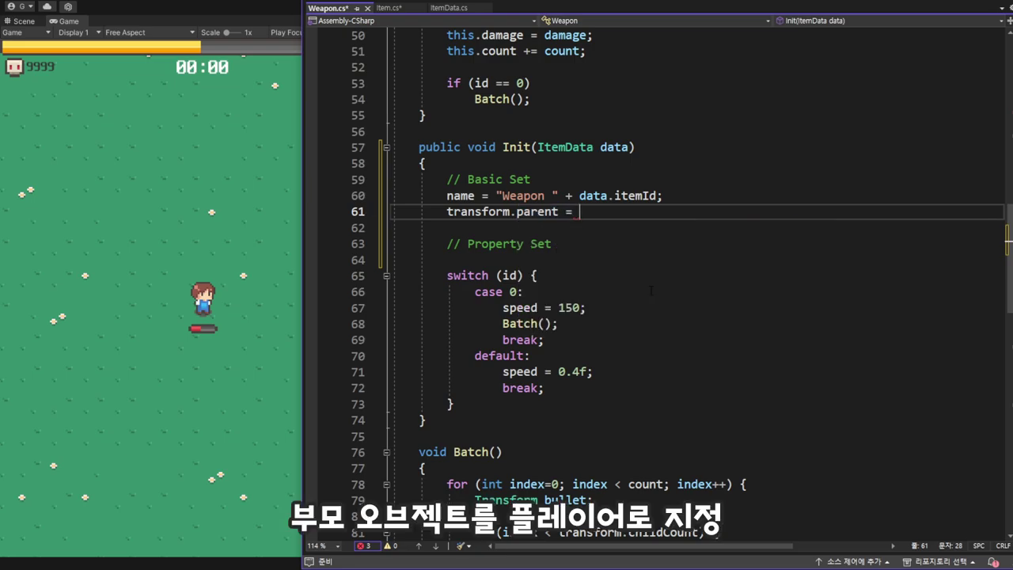
pyautogui.write('pla')
pyautogui.press('Tab')
pyautogui.write(';')
pyautogui.scroll(4, 633, 277)
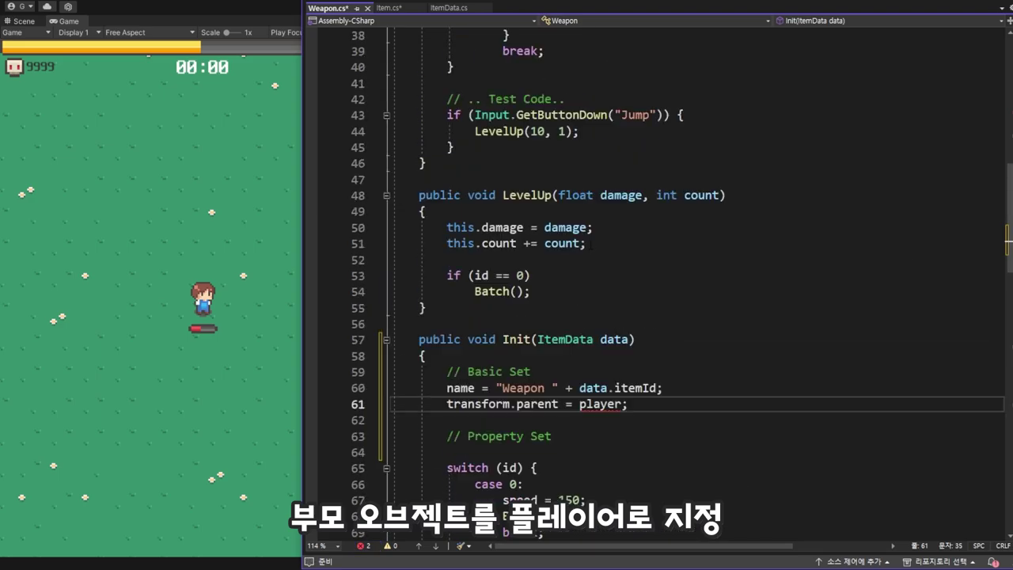
pyautogui.scroll(8, 591, 250)
pyautogui.scroll(4, 591, 250)
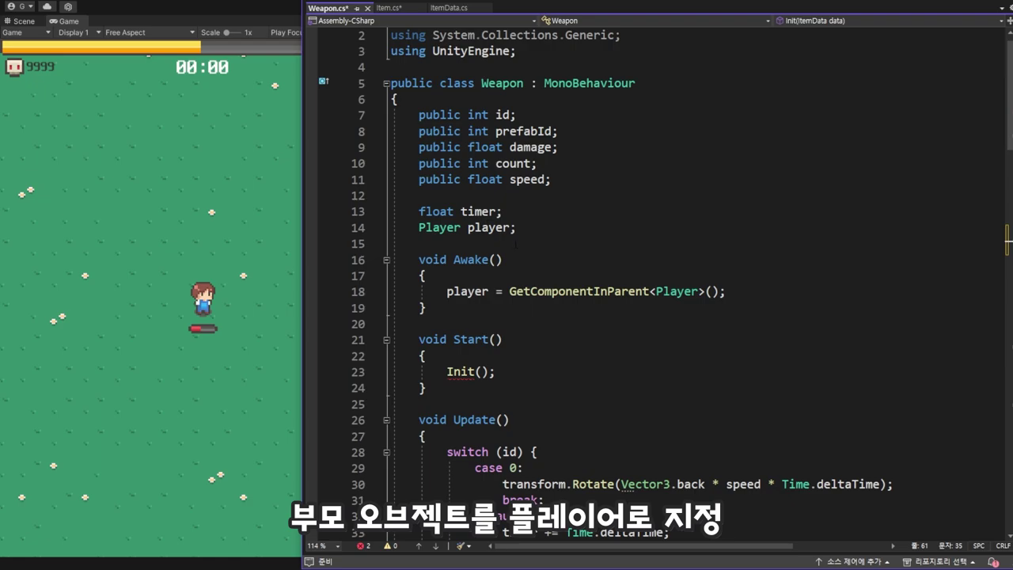
pyautogui.scroll(-8, 533, 205)
pyautogui.scroll(-10, 655, 247)
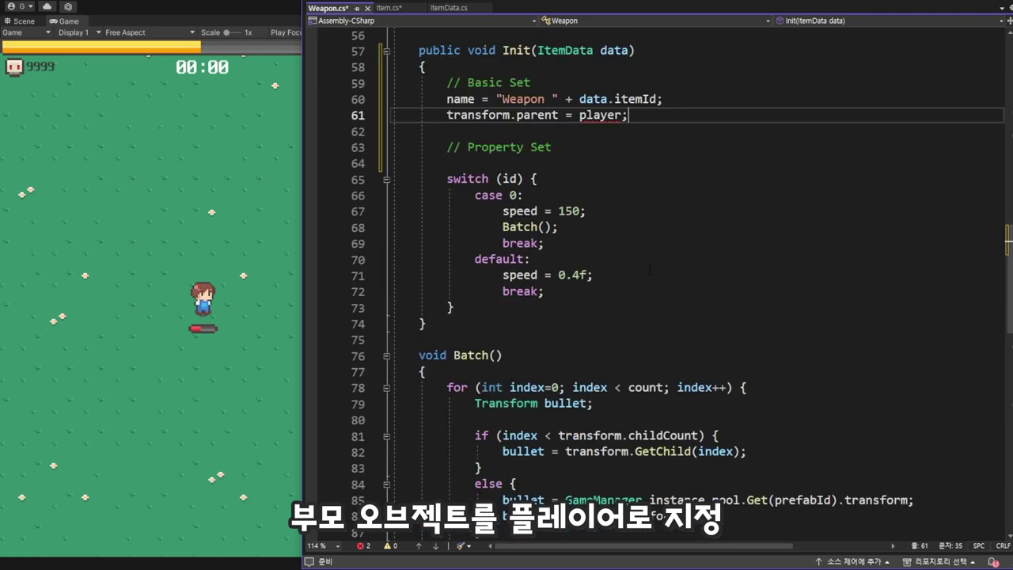
pyautogui.scroll(1, 655, 247)
pyautogui.write('.t')
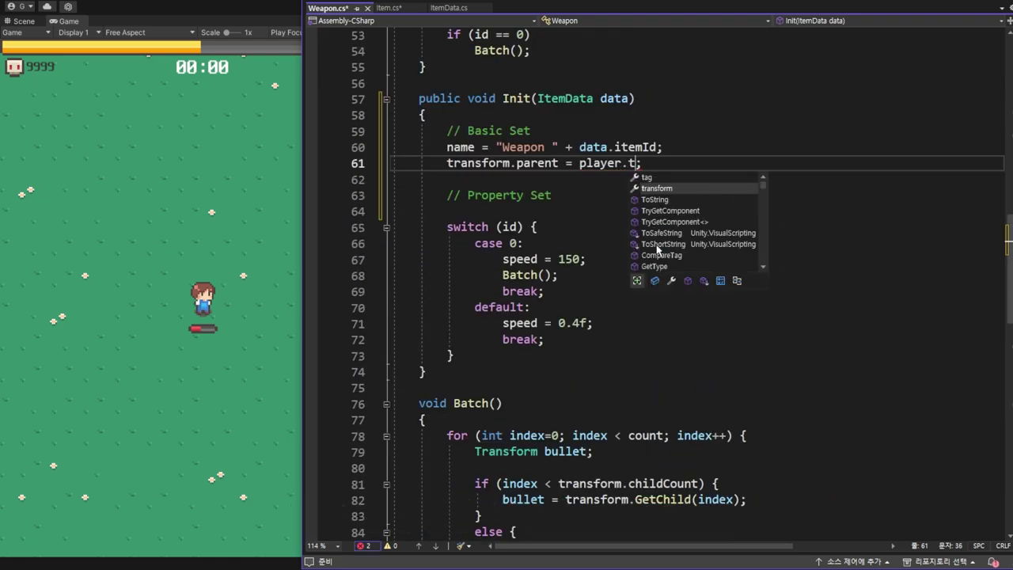
pyautogui.write('ran')
pyautogui.press('Tab')
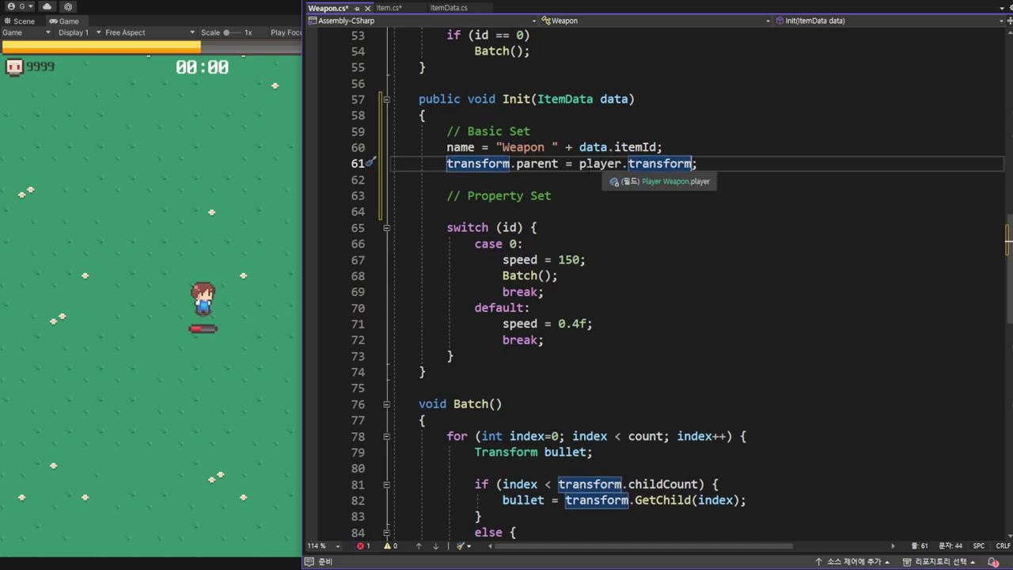
pyautogui.press('Down')
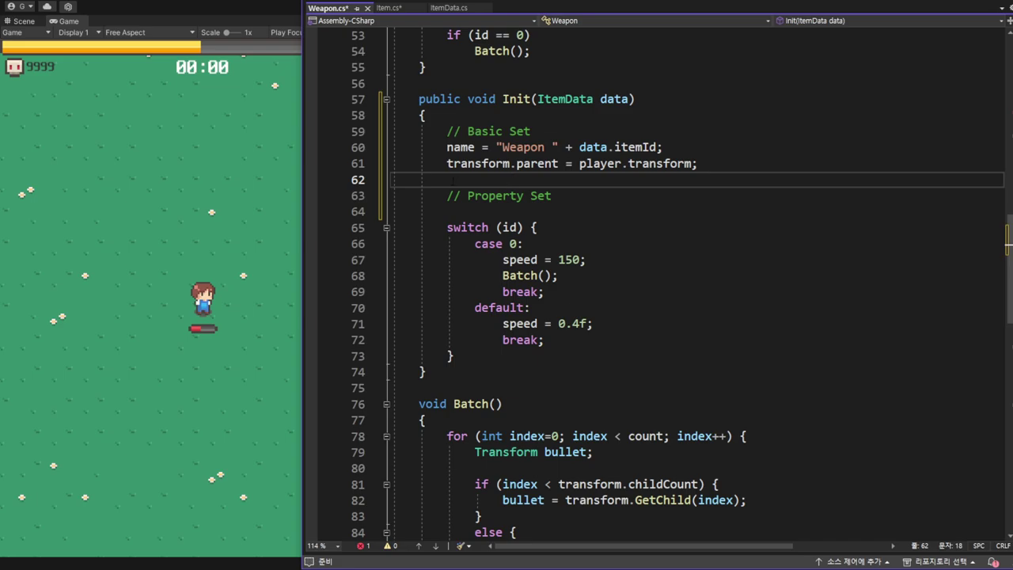
pyautogui.press('End')
# - Add transform.localPosition = Vector3.zero; under the parent assignment in Init
pyautogui.hotkey('ctrl', 'Return')
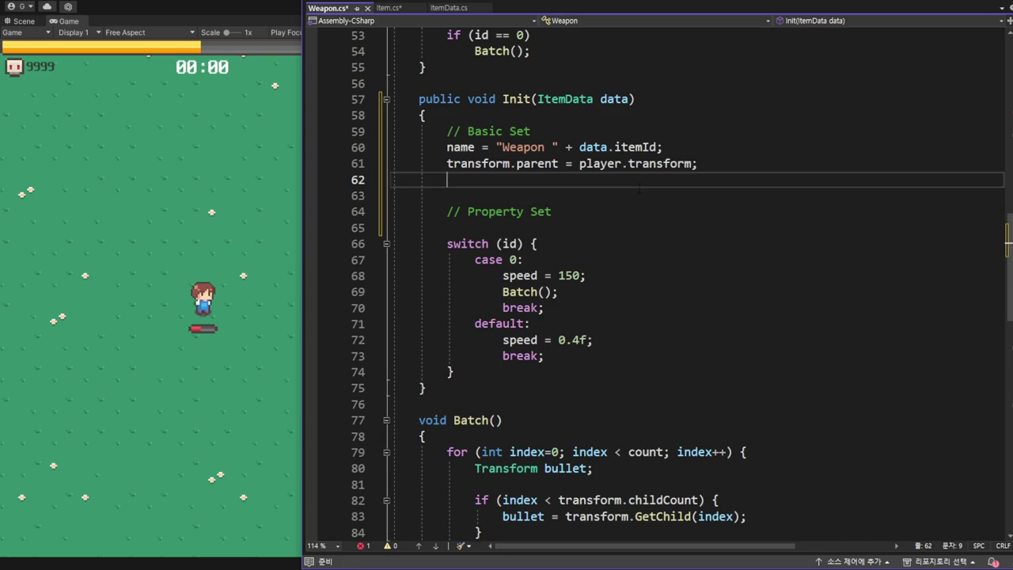
pyautogui.write('tran')
pyautogui.press('Tab')
pyautogui.write('.')
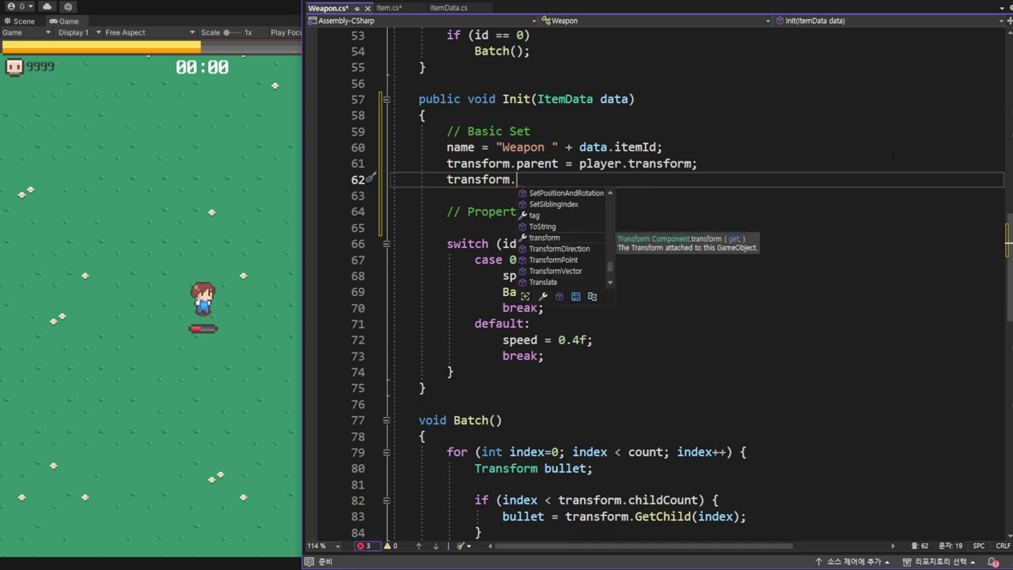
pyautogui.write('local')
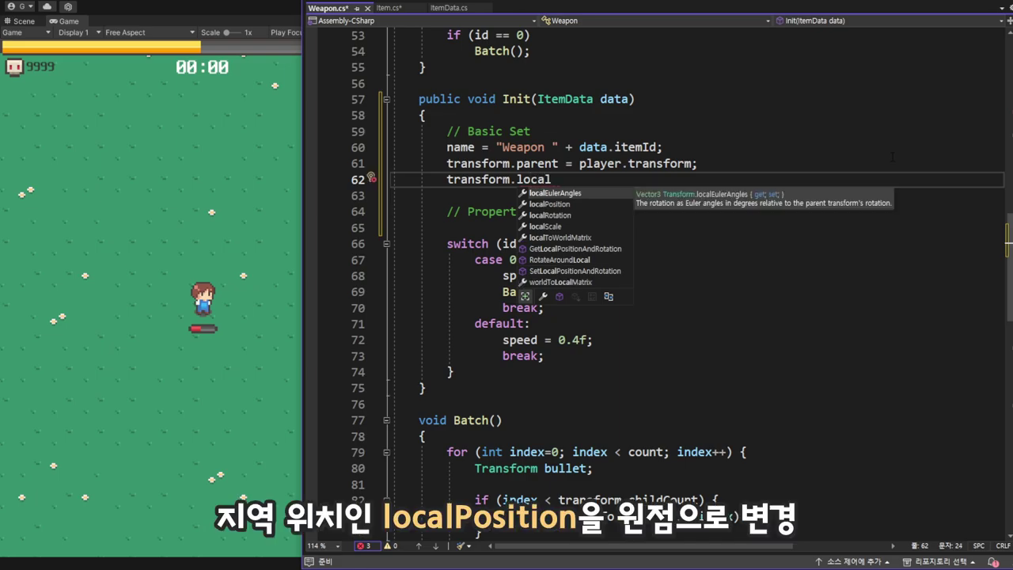
pyautogui.press('Down')
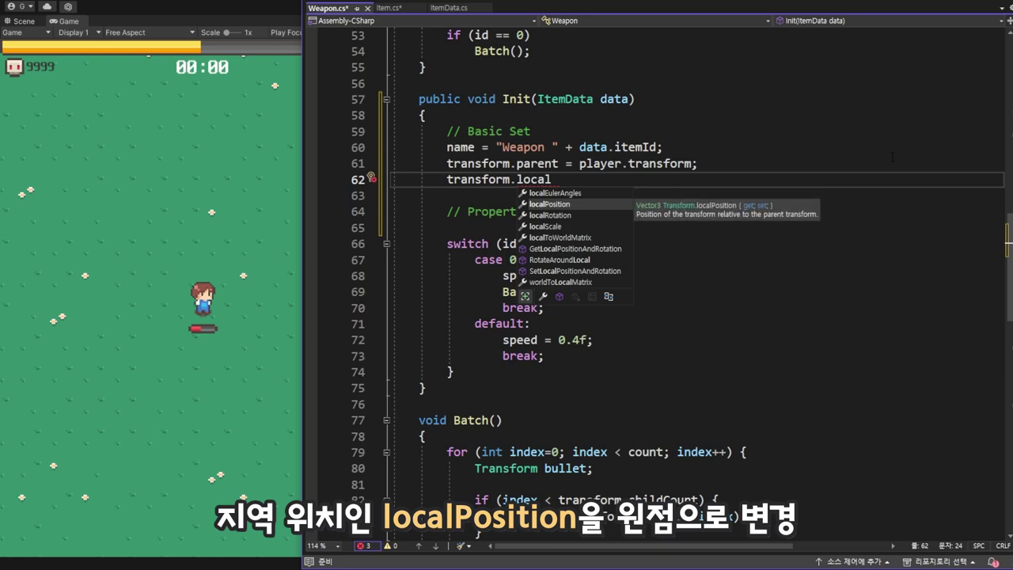
pyautogui.press('Tab')
pyautogui.write('= V')
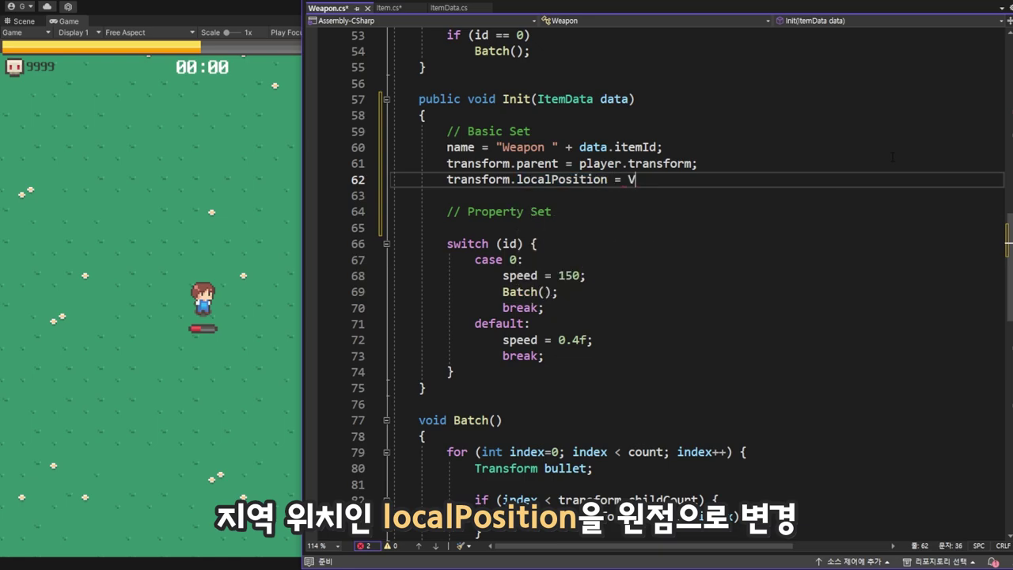
pyautogui.write('ec')
pyautogui.press('Tab')
pyautogui.write('.z')
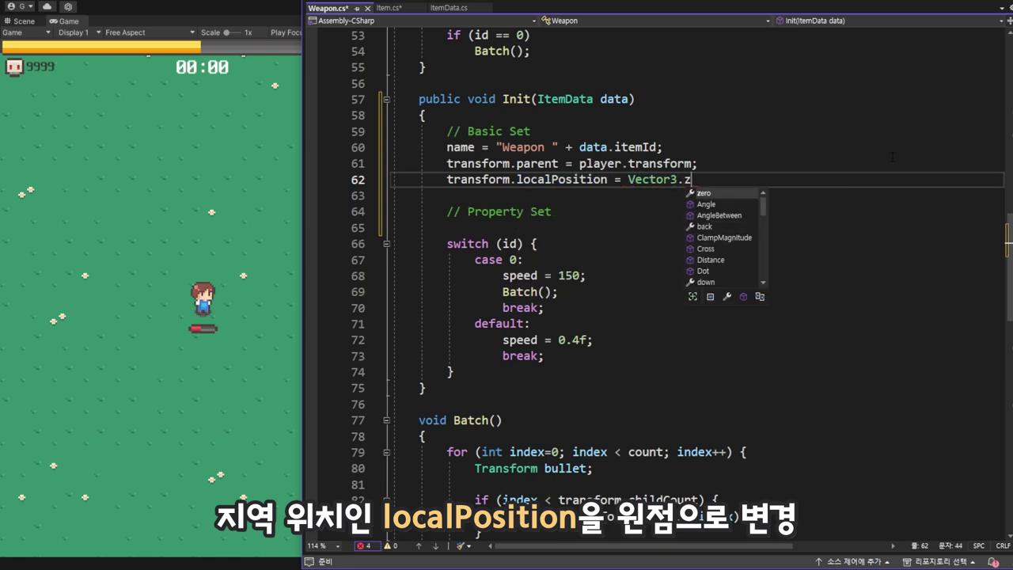
pyautogui.press('Tab')
pyautogui.write(';')
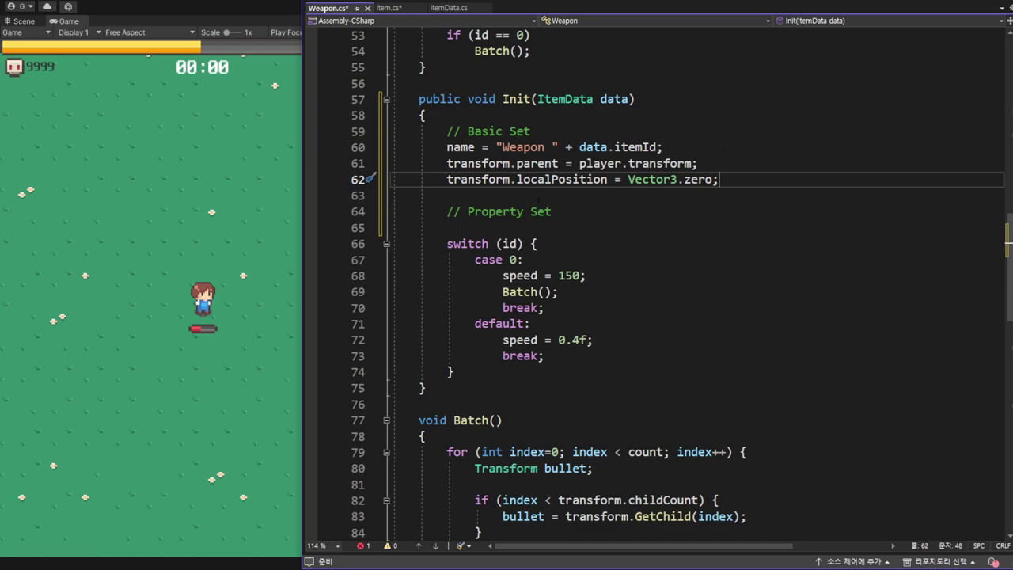
pyautogui.click(449, 227)
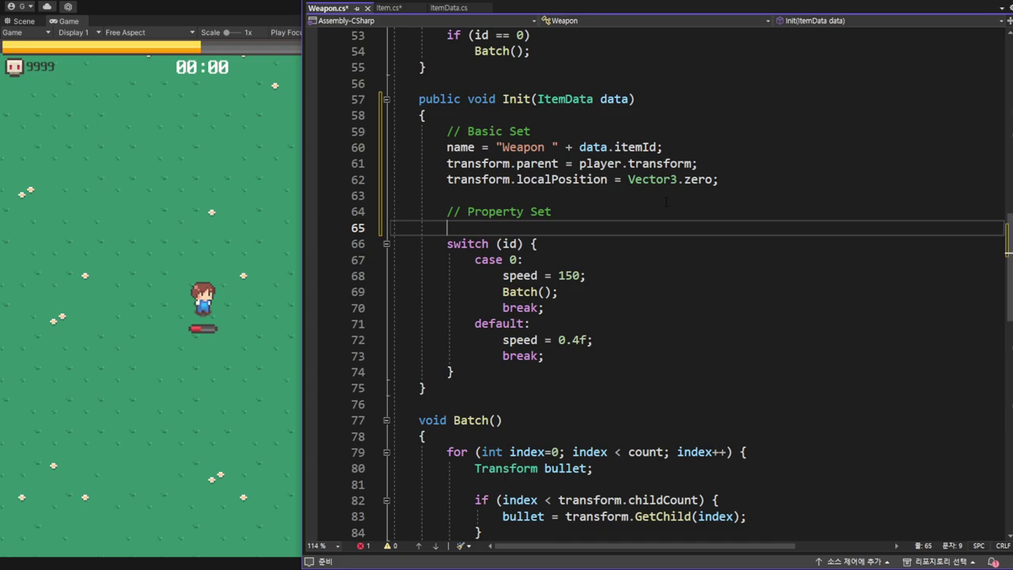
# - Under Property Set, write id = data.itemId; and damage = data.baseDamage;
pyautogui.press('Return')
pyautogui.press('Up')
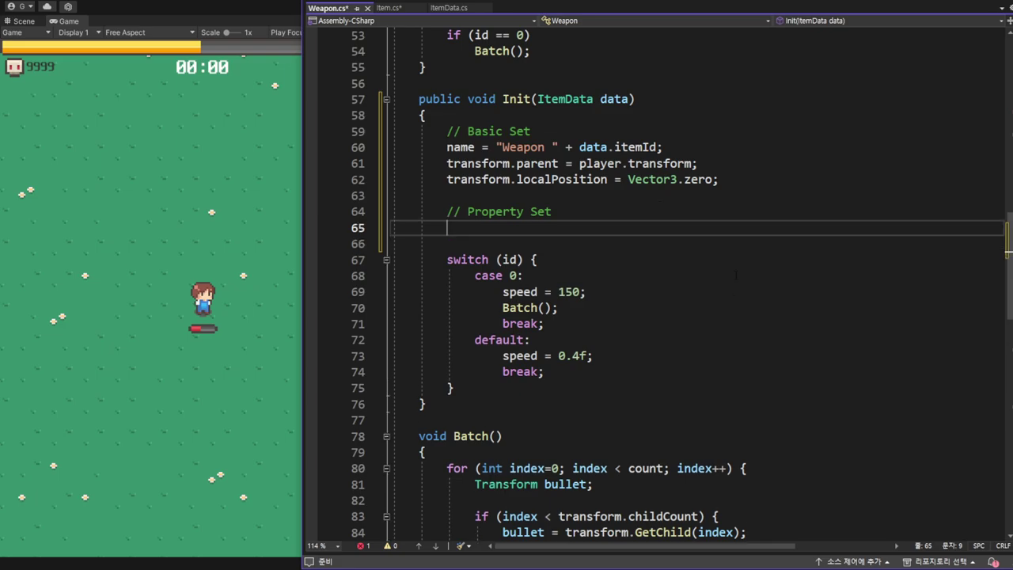
pyautogui.write('id = ')
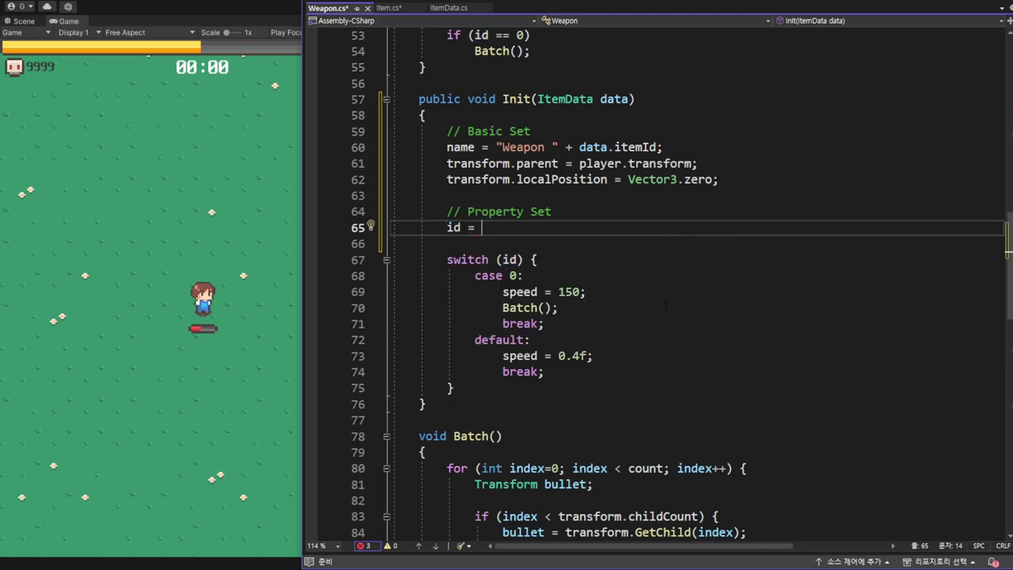
pyautogui.write('da')
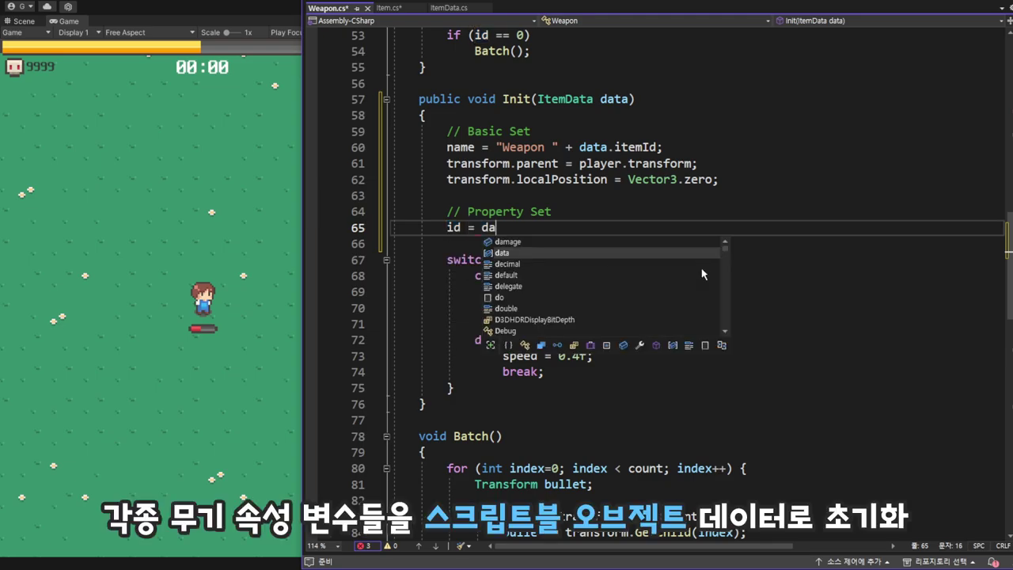
pyautogui.write('ta.ite')
pyautogui.press('Tab')
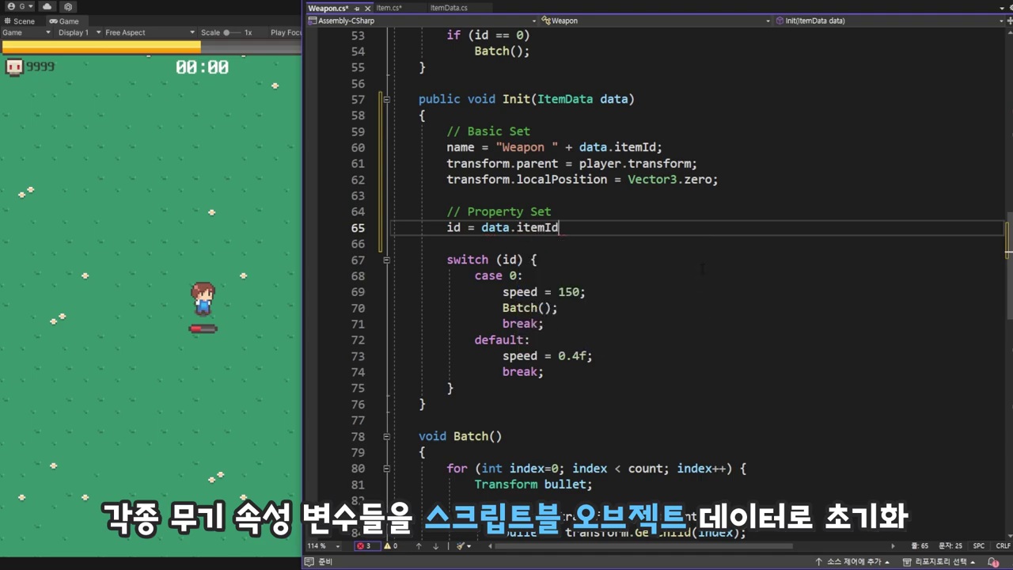
pyautogui.write(';')
pyautogui.press('Return')
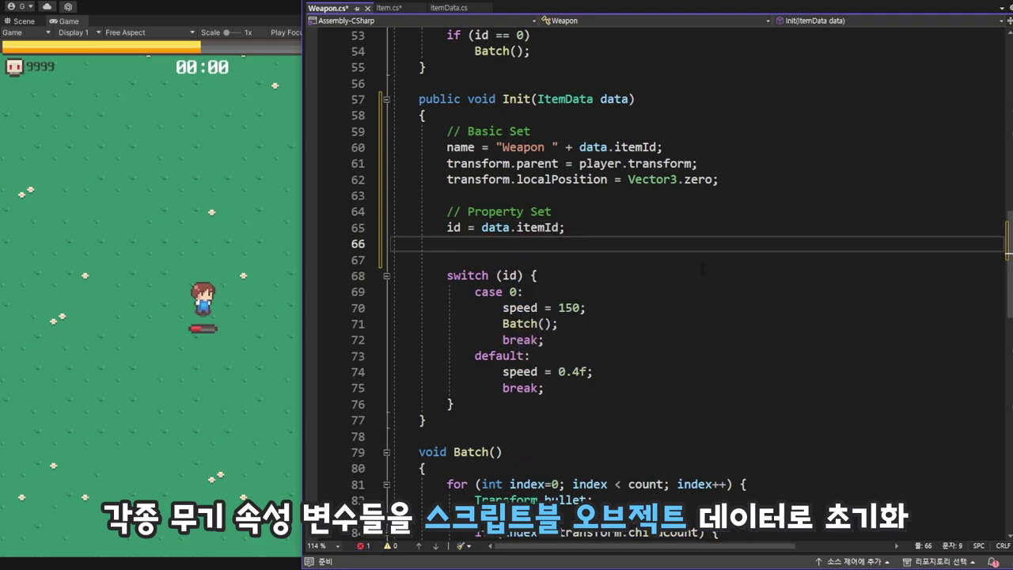
pyautogui.write('da')
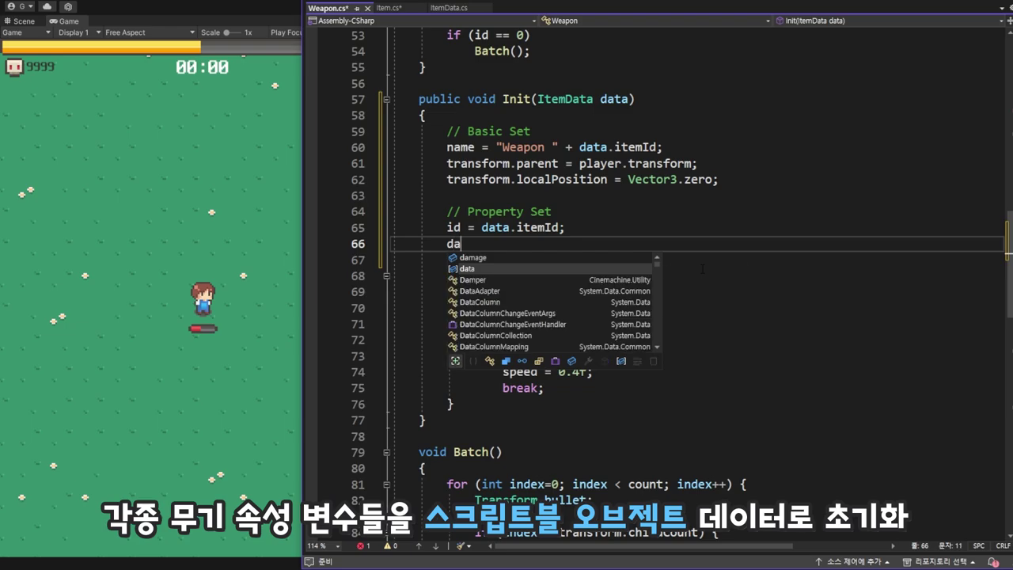
pyautogui.press('Tab')
pyautogui.write('= ')
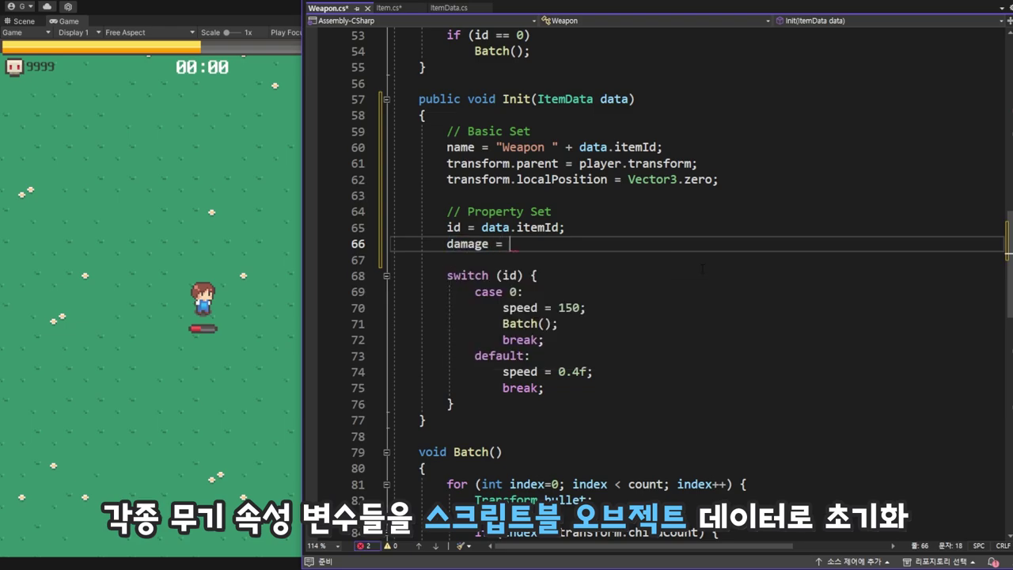
pyautogui.write('data.ba')
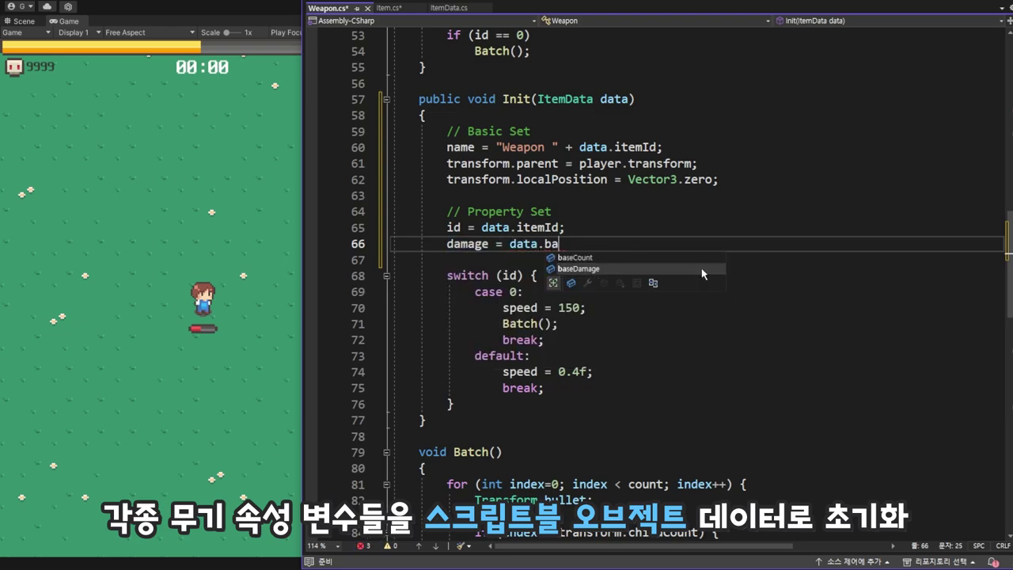
pyautogui.write('se')
pyautogui.press('Tab')
pyautogui.write(';')
# - Add count = data.baseCount; and check the prefabId field declaration
pyautogui.press('Return')
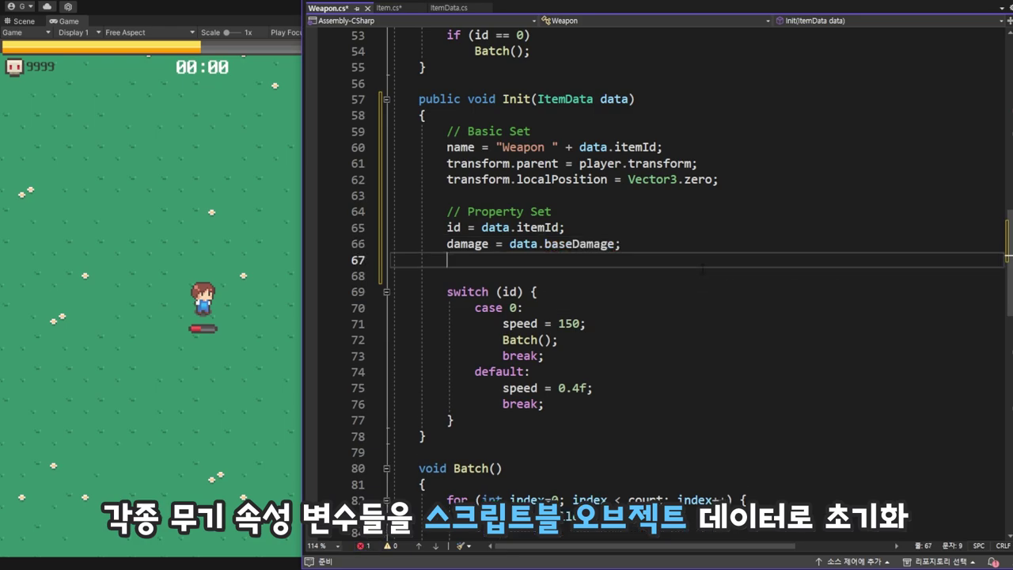
pyautogui.write('cou')
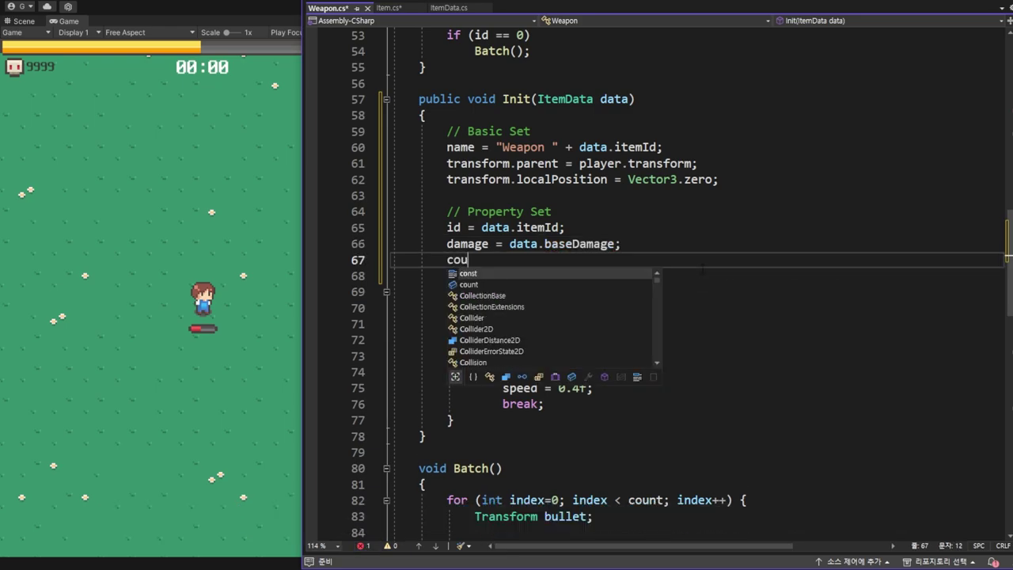
pyautogui.press('Tab')
pyautogui.write('= d')
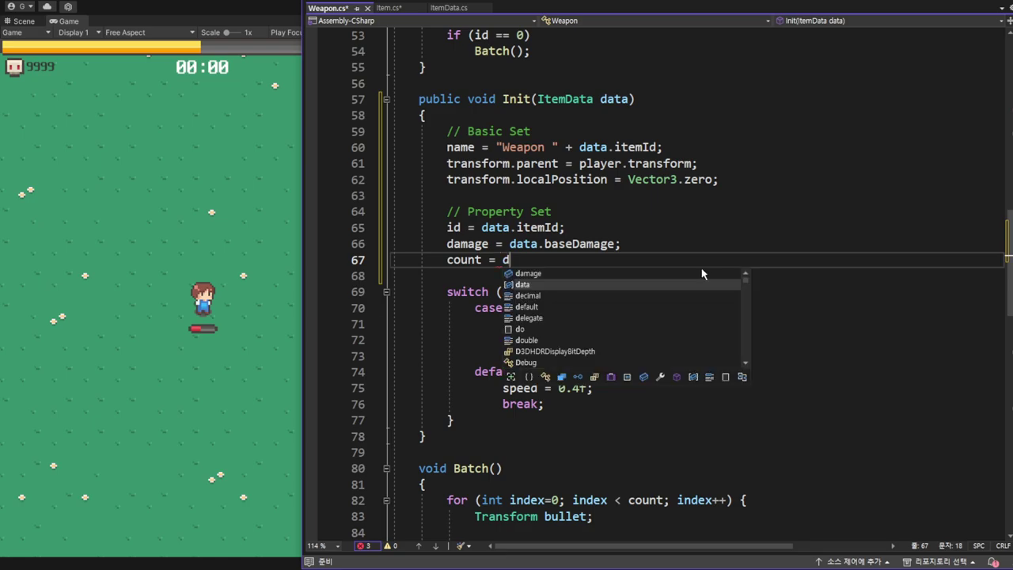
pyautogui.write('ata.')
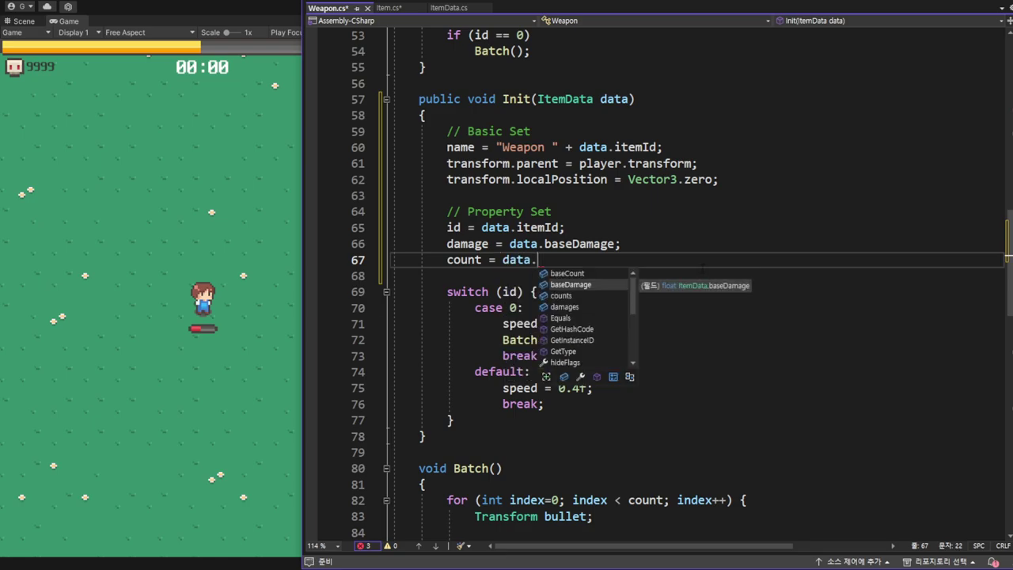
pyautogui.press('Up')
pyautogui.press('Tab')
pyautogui.write(';')
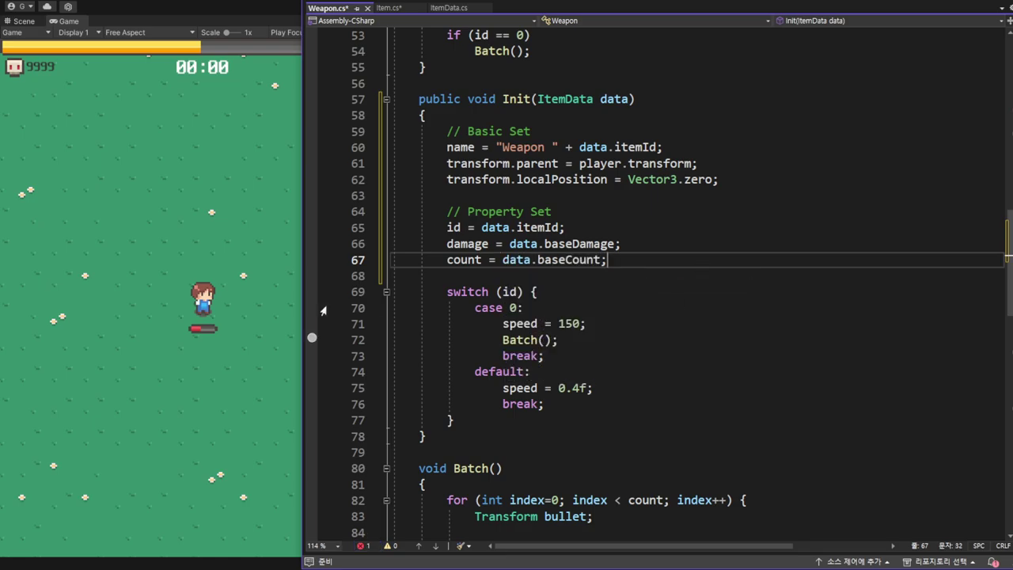
pyautogui.scroll(1, 638, 280)
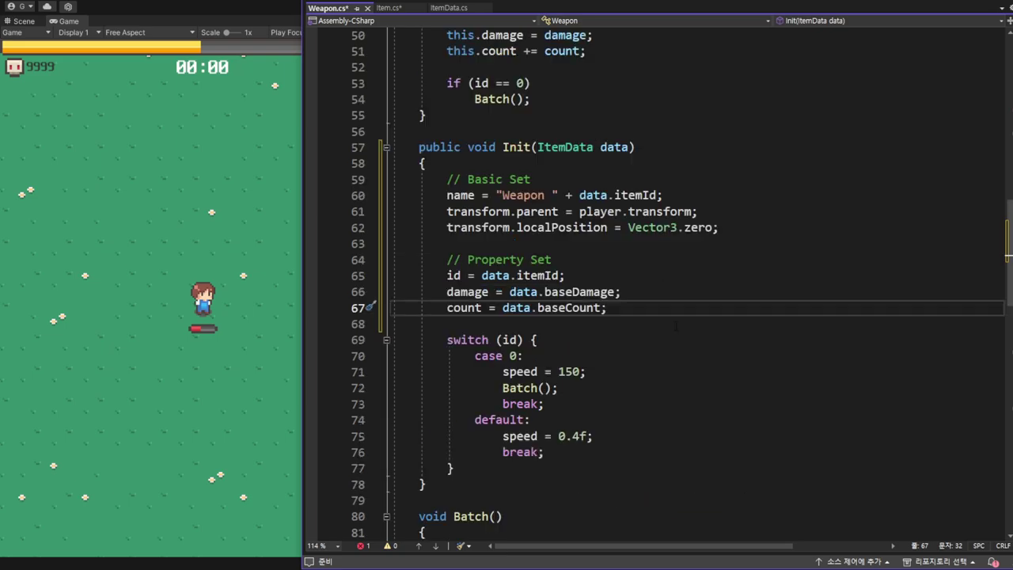
pyautogui.scroll(8, 657, 301)
pyautogui.scroll(8, 676, 323)
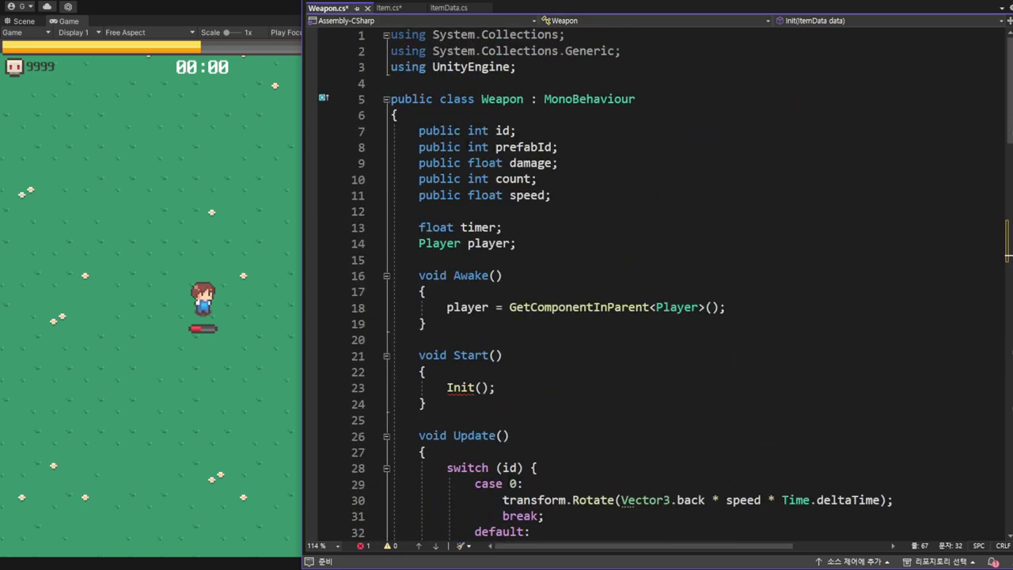
pyautogui.click(530, 149)
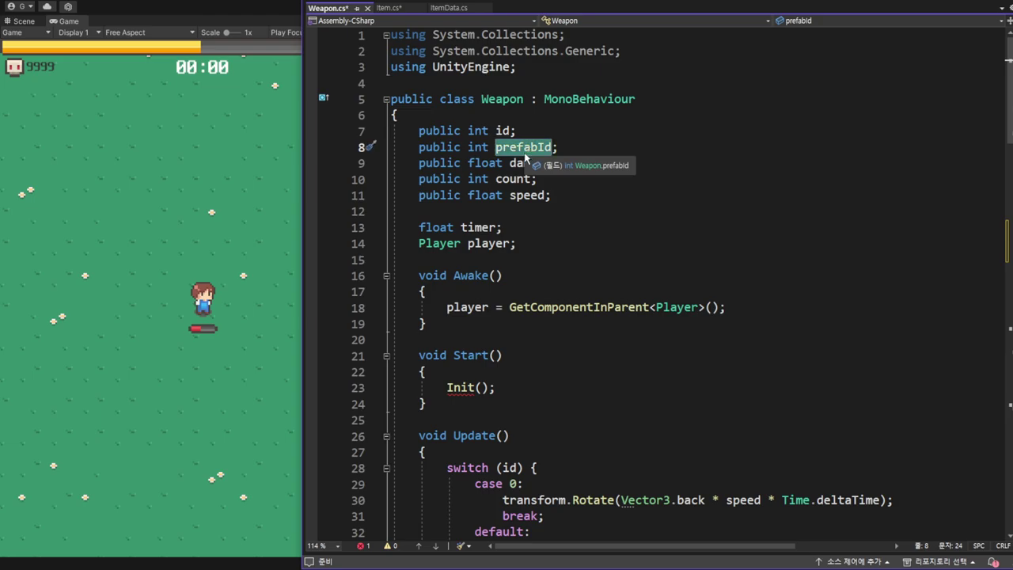
pyautogui.scroll(-2, 524, 158)
pyautogui.scroll(-10, 524, 159)
pyautogui.scroll(-6, 524, 159)
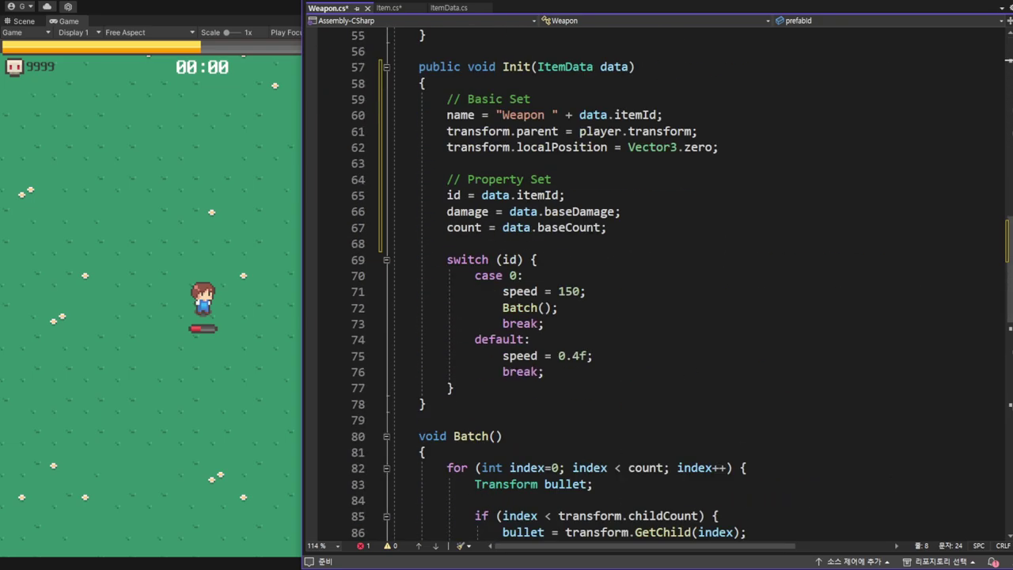
pyautogui.scroll(-1, 525, 158)
pyautogui.click(463, 194)
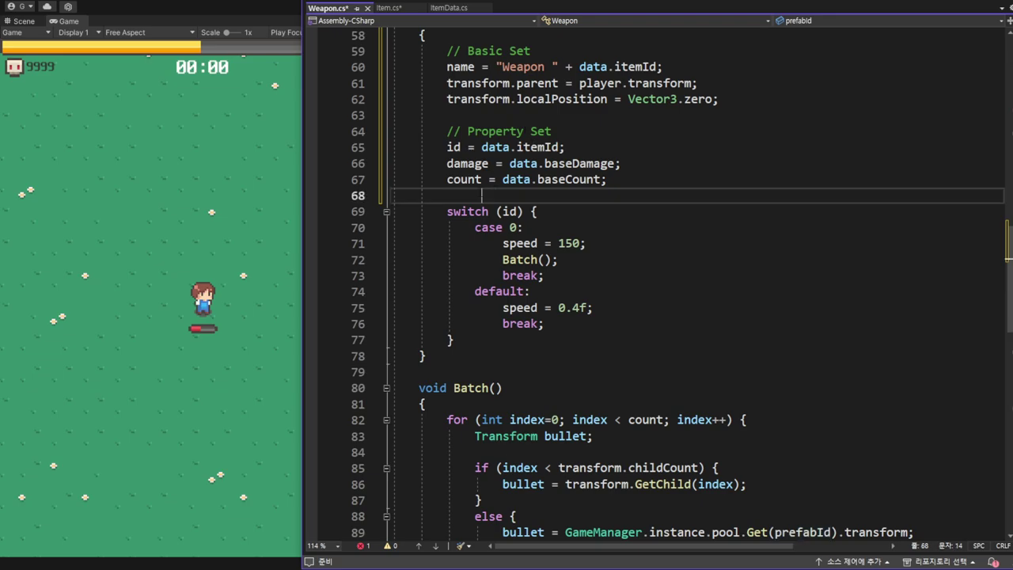
# - Write for (int index=0; index < GameManager.instance.pool.prefabs.Length; index++) { after the assignments
pyautogui.press('Return')
pyautogui.press('Return')
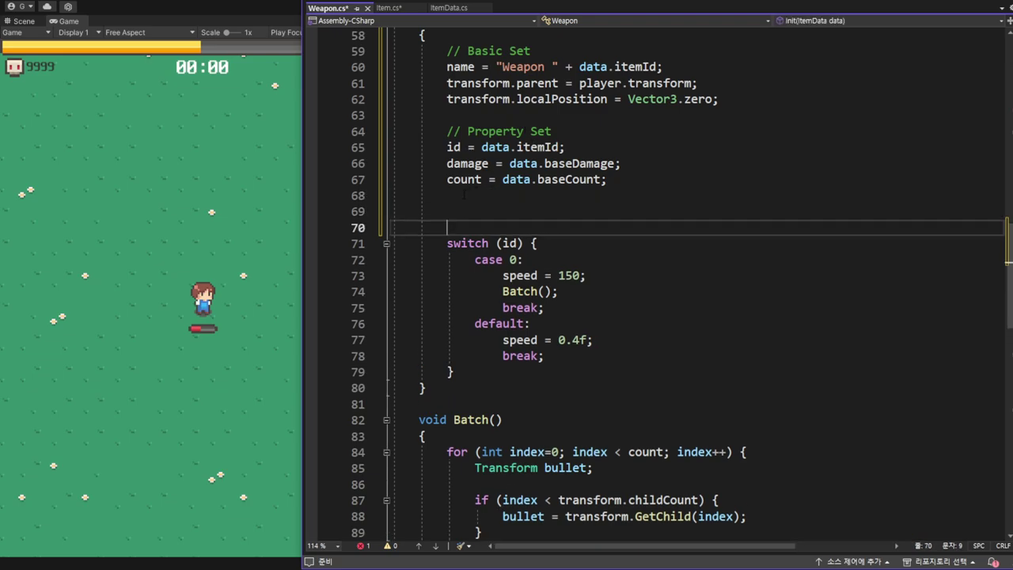
pyautogui.click(453, 196)
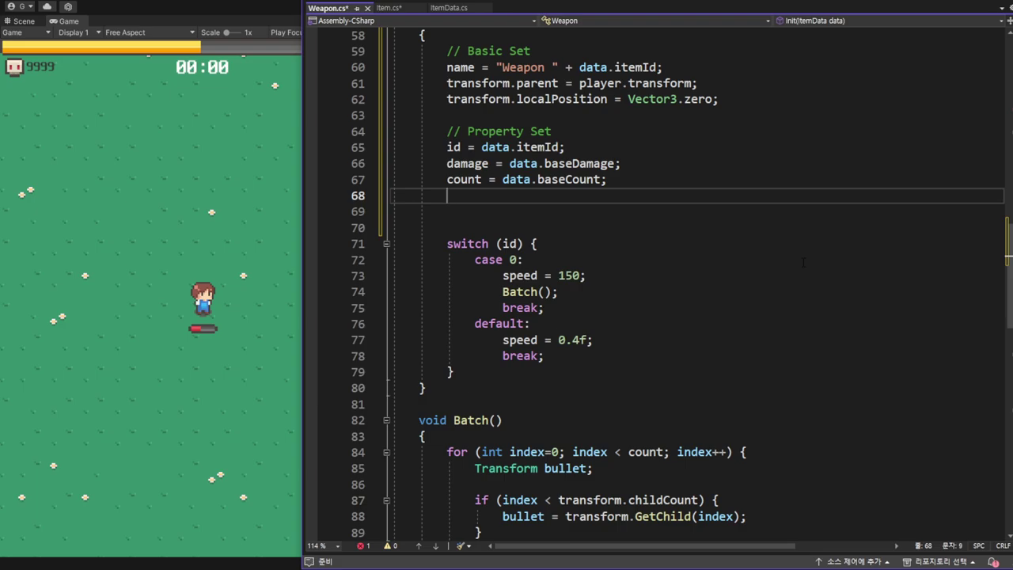
pyautogui.press('Return')
pyautogui.write('f')
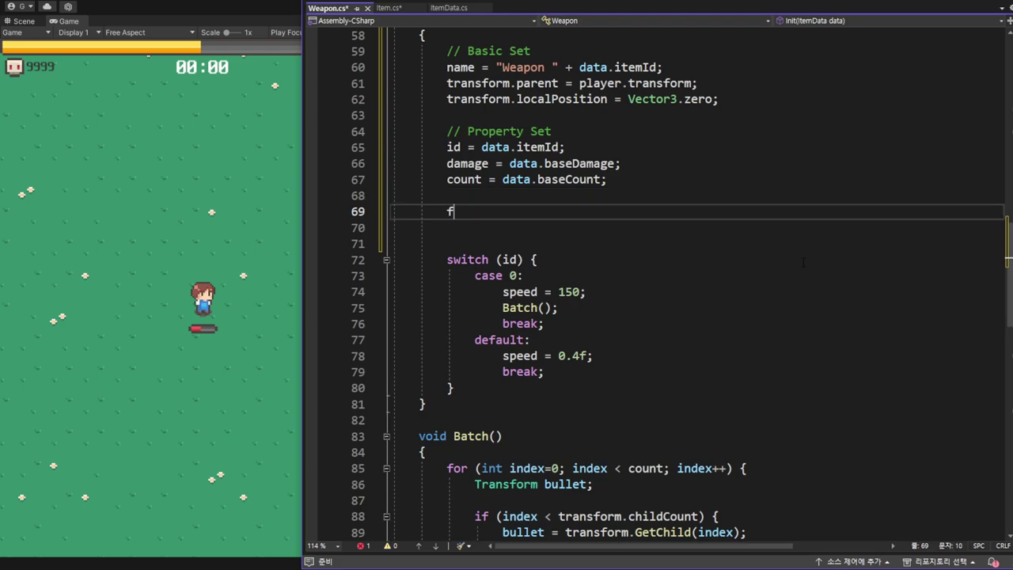
pyautogui.write('or (')
pyautogui.write('i')
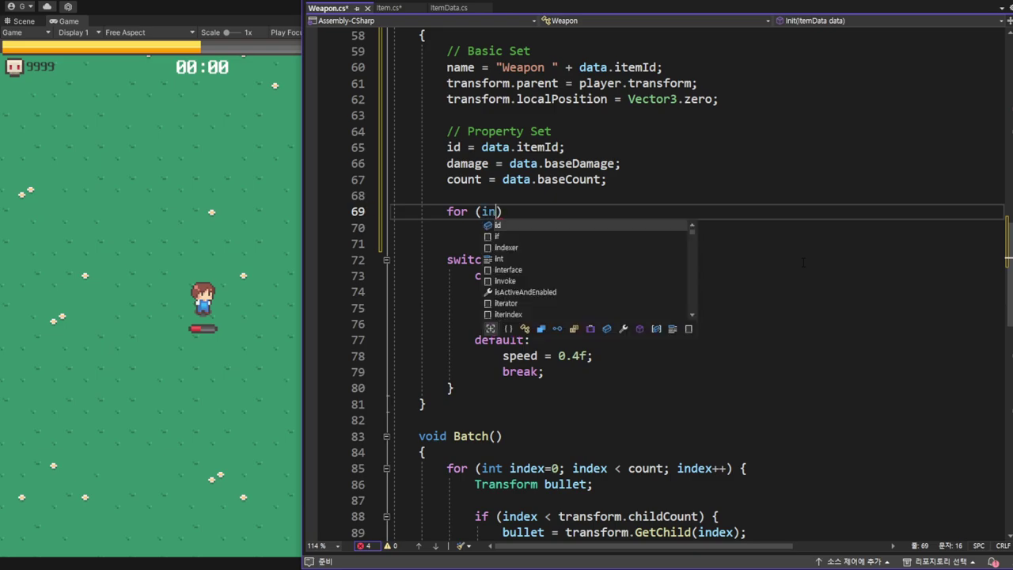
pyautogui.write('nt index=0')
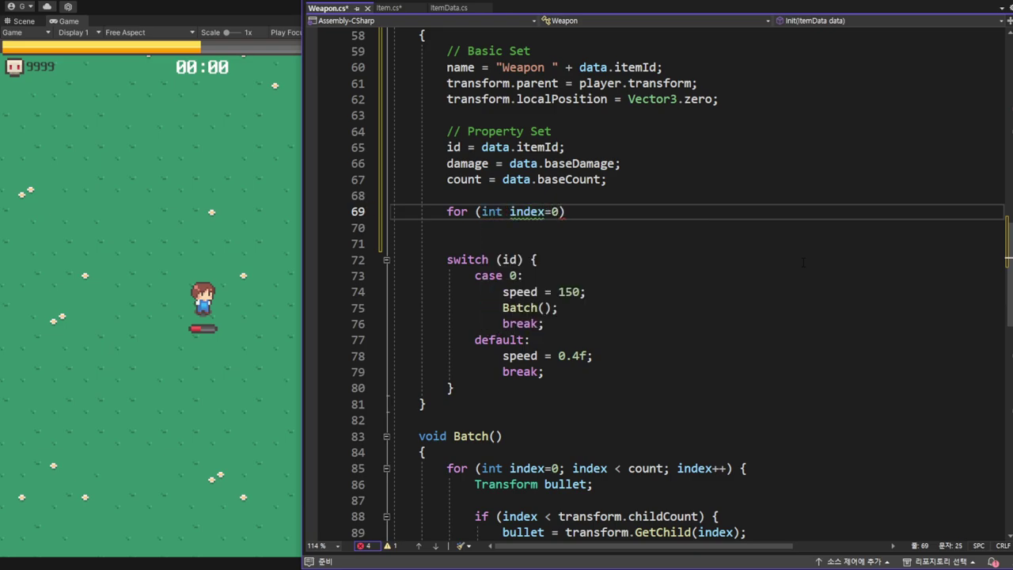
pyautogui.write('; index')
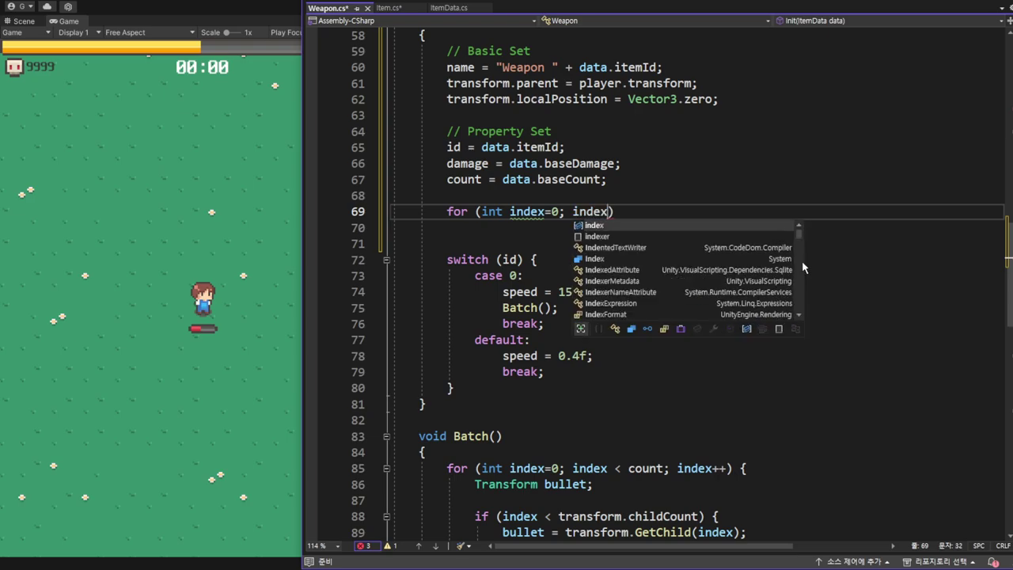
pyautogui.write(' < ')
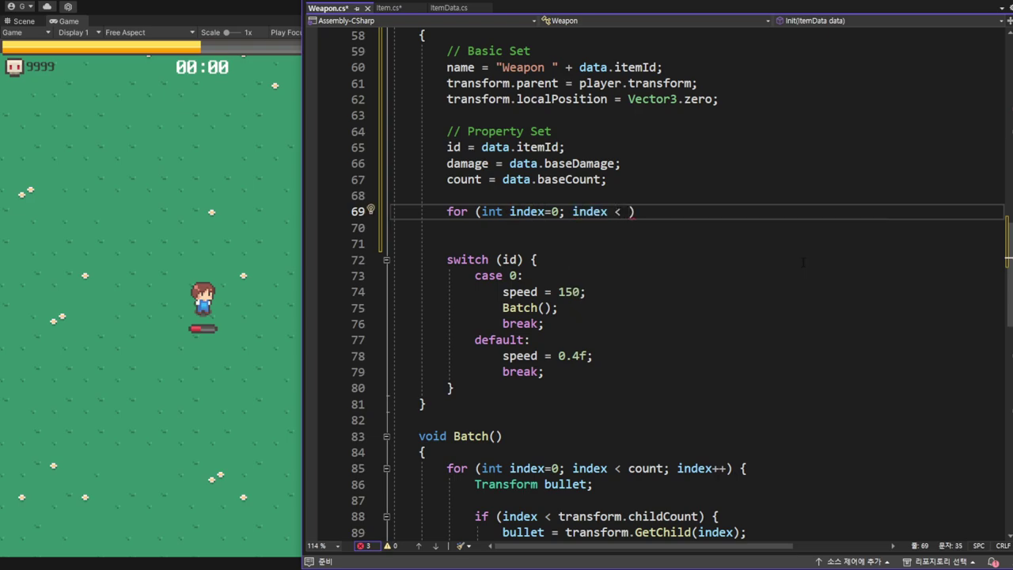
pyautogui.write('Ga')
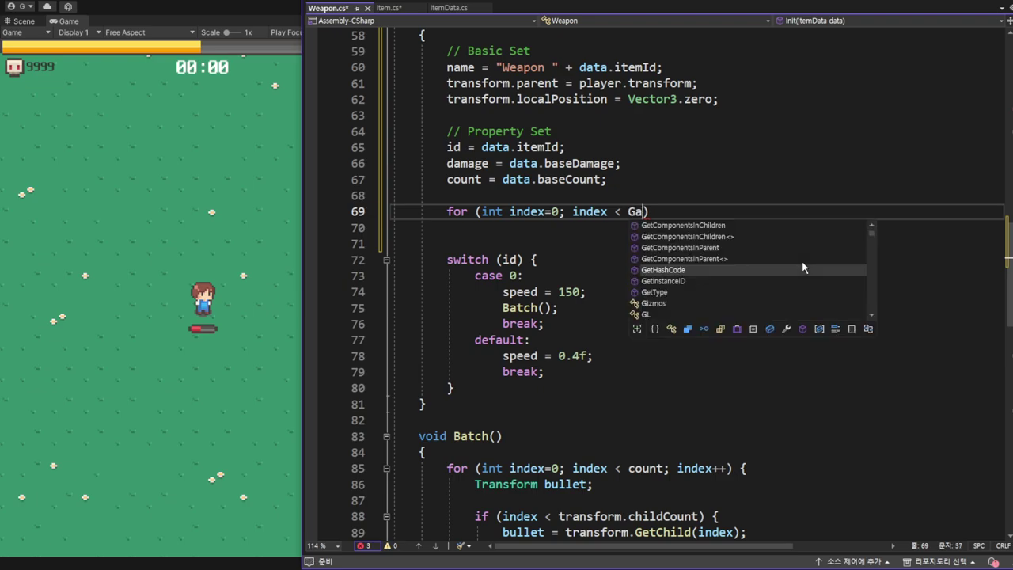
pyautogui.write('me')
pyautogui.press('Tab')
pyautogui.write('.')
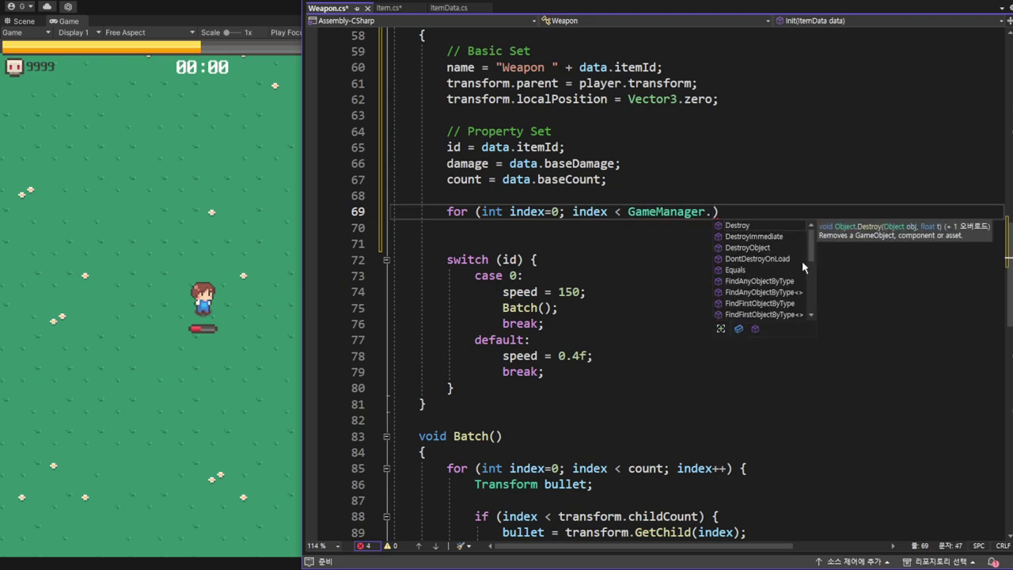
pyautogui.write('i')
pyautogui.press('Tab')
pyautogui.write('.')
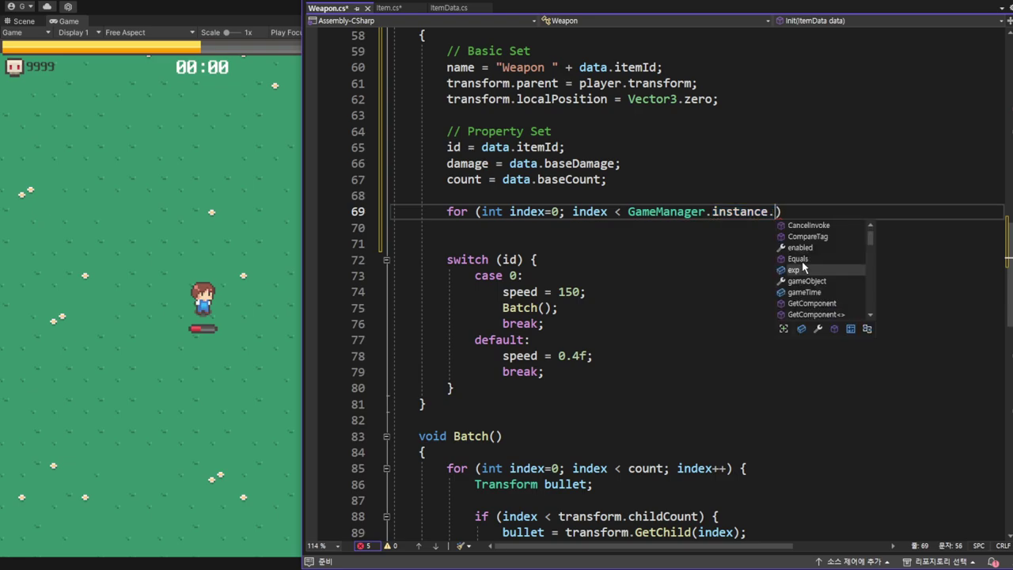
pyautogui.write('pool.')
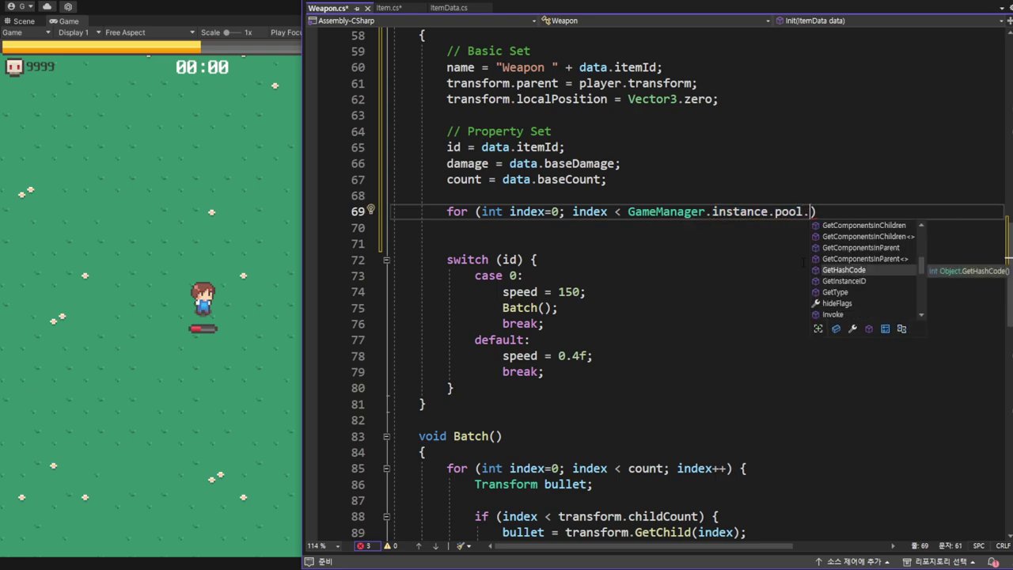
pyautogui.write('pre')
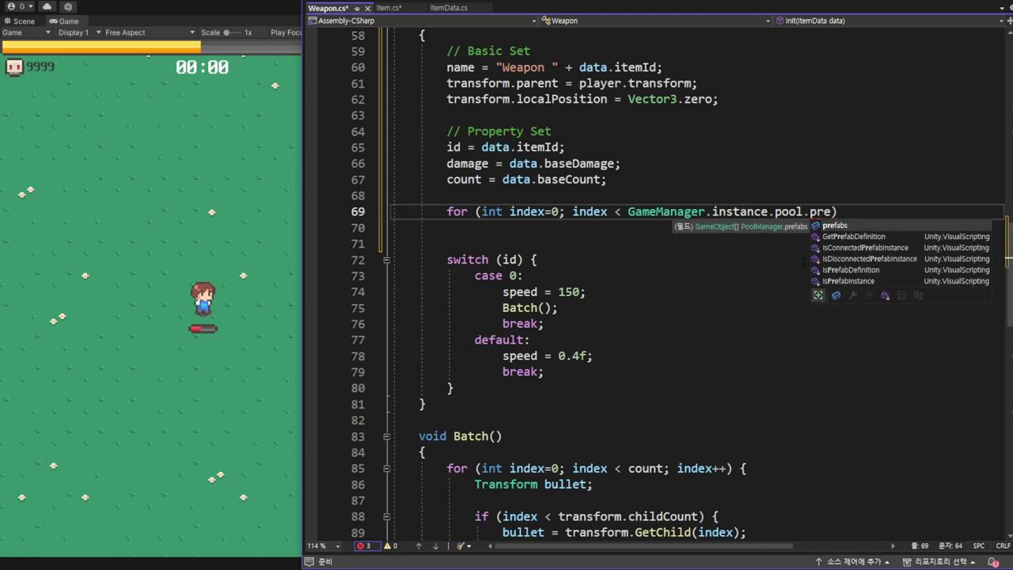
pyautogui.press('Tab')
pyautogui.write('.L')
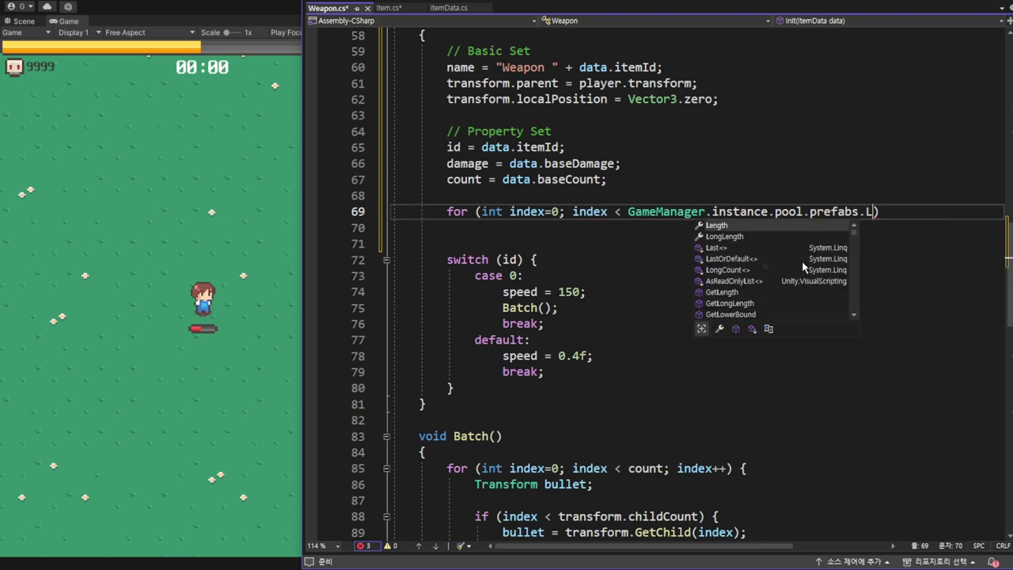
pyautogui.write('e')
pyautogui.press('Tab')
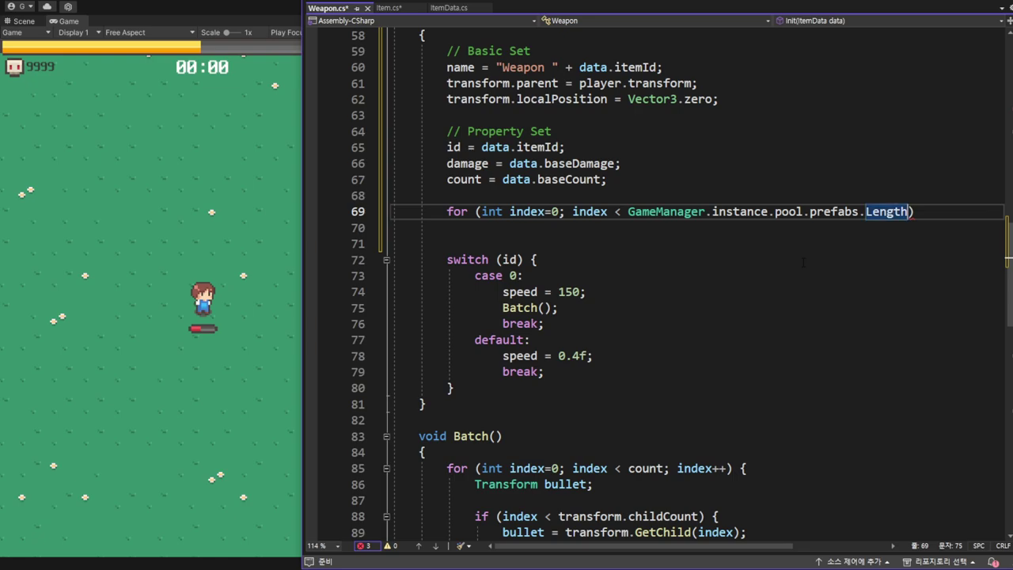
pyautogui.write(';')
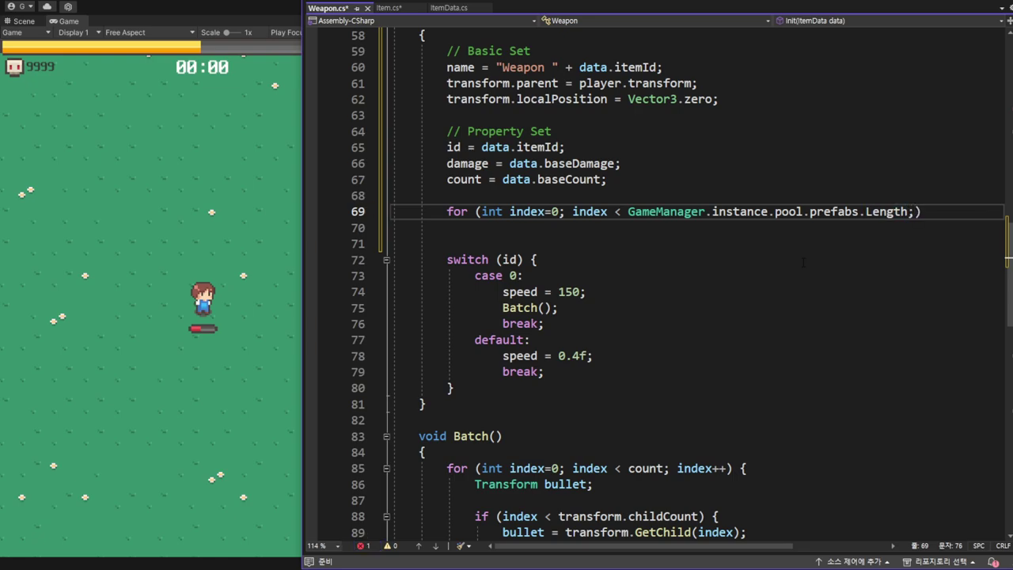
pyautogui.write(' index+')
pyautogui.write('+) {')
pyautogui.press('Return')
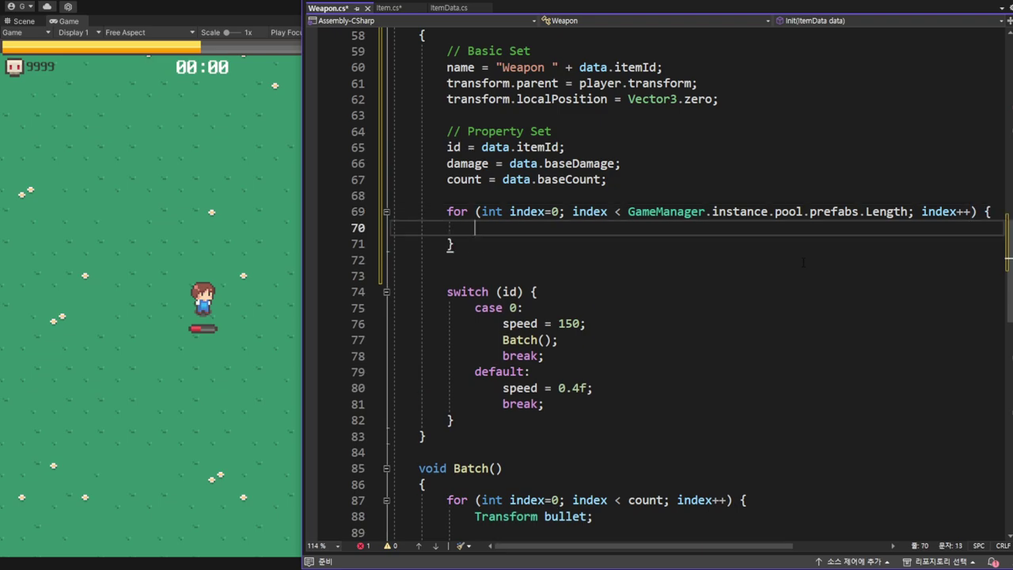
# - Inside the loop, write if (data.projectile == GameManager.instance.pool.prefabs[index]) {
pyautogui.write('if (')
pyautogui.write('data.')
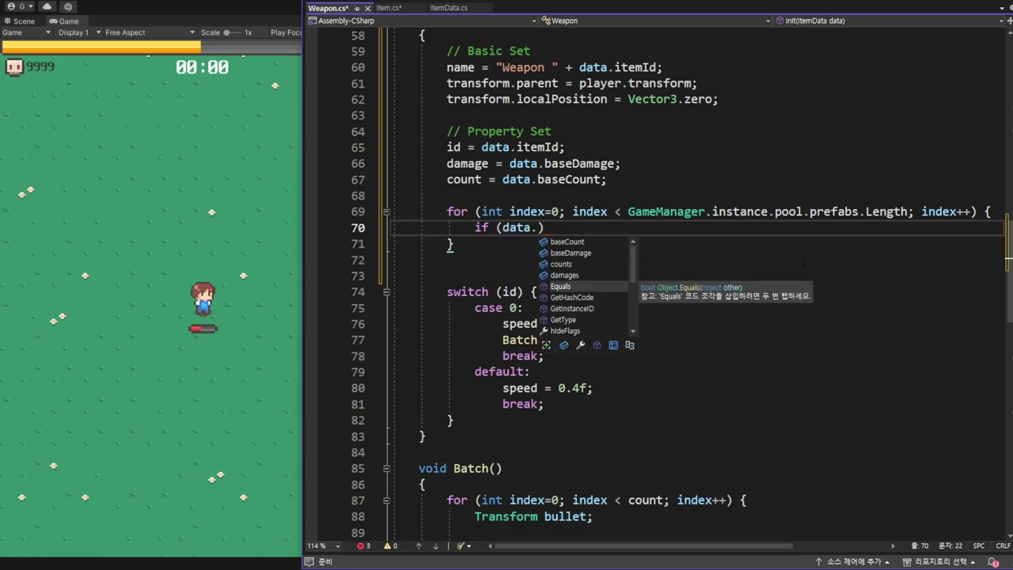
pyautogui.write('p')
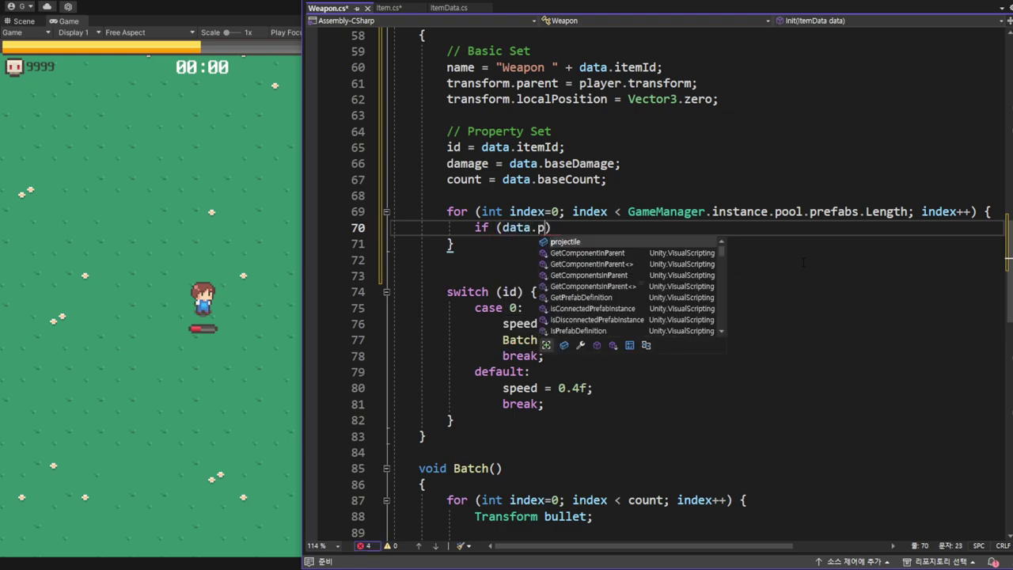
pyautogui.write('ro')
pyautogui.press('Tab')
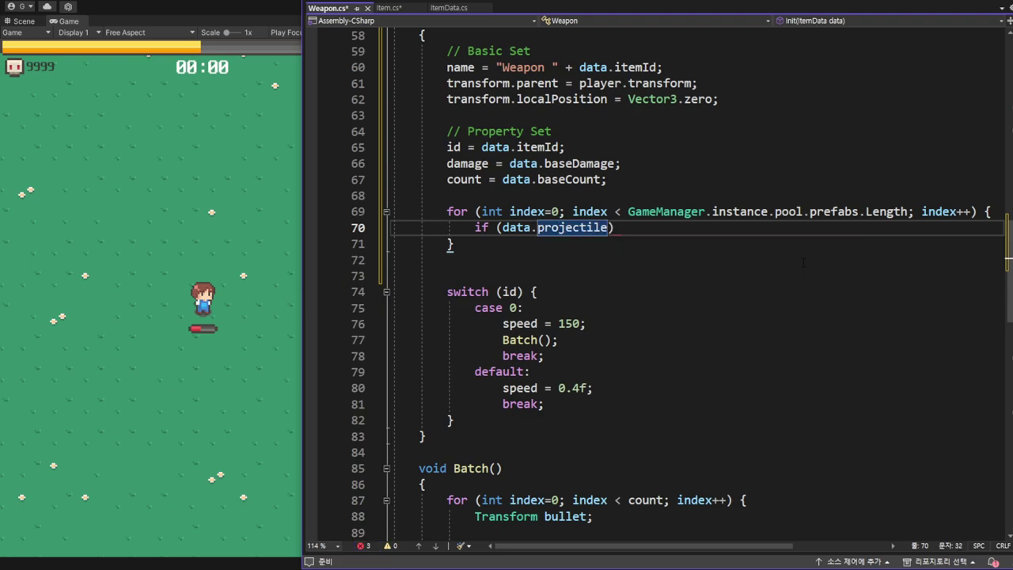
pyautogui.write('==')
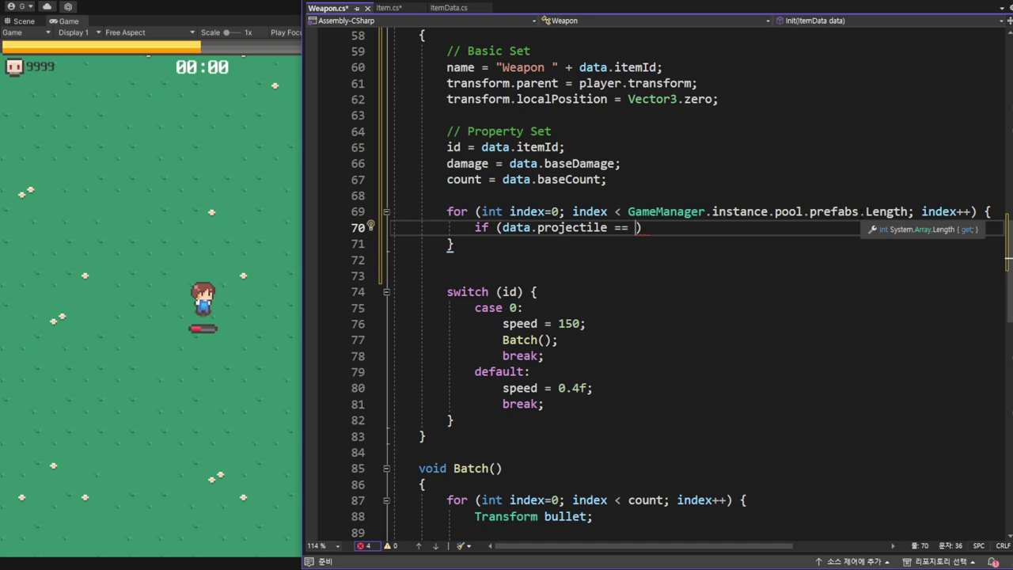
pyautogui.moveTo(866, 212); pyautogui.dragTo(628, 212)
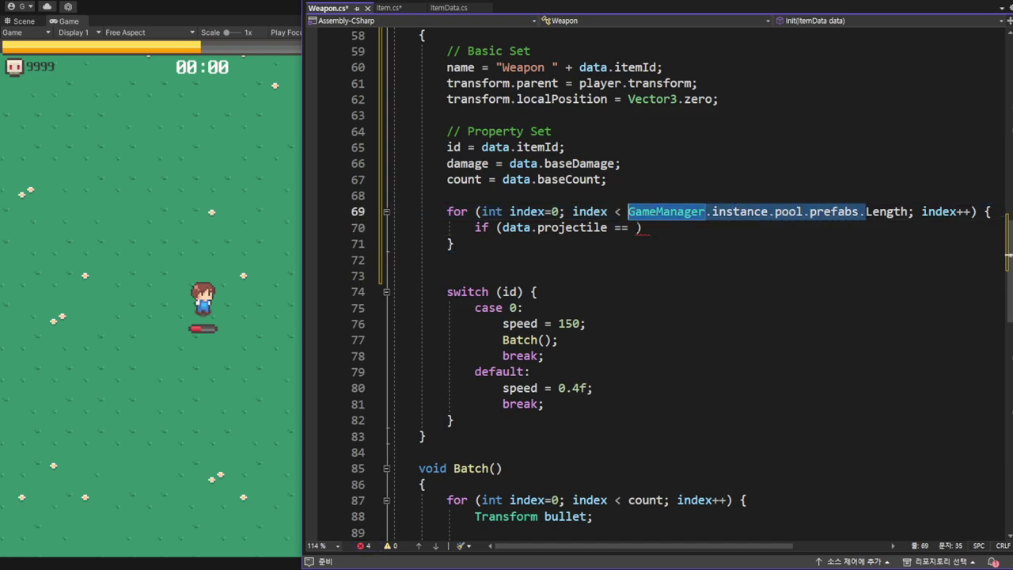
pyautogui.hotkey('ctrl', 'c')
pyautogui.click(635, 227)
pyautogui.hotkey('ctrl', 'v')
pyautogui.press('BackSpace')
pyautogui.write('[')
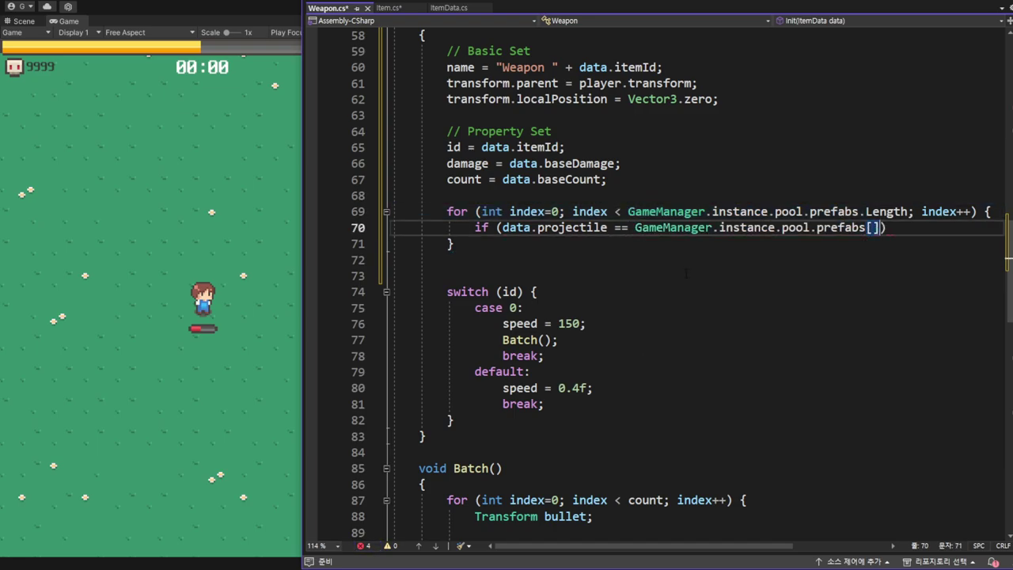
pyautogui.write('index')
pyautogui.press('Escape')
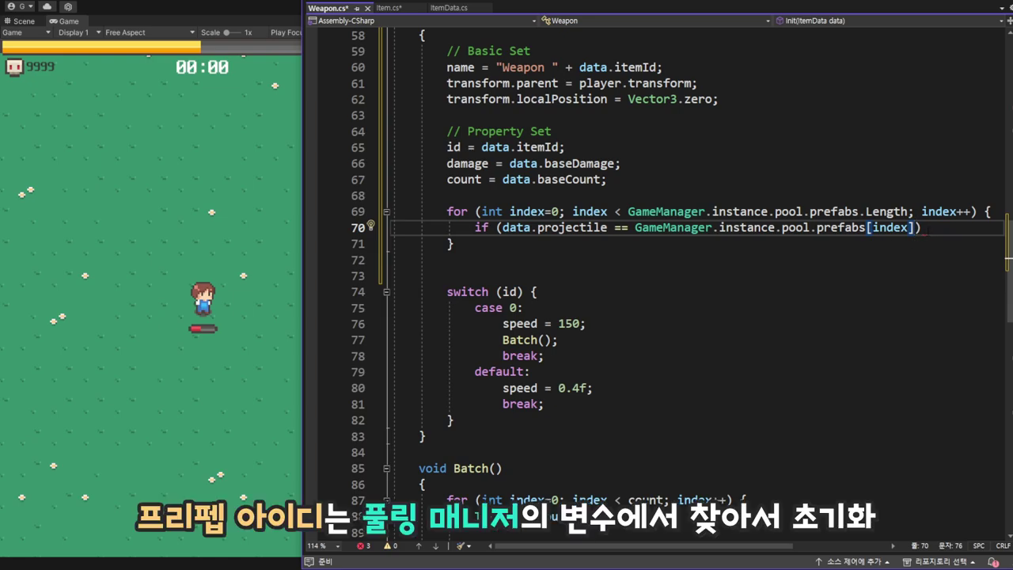
pyautogui.press('Left')
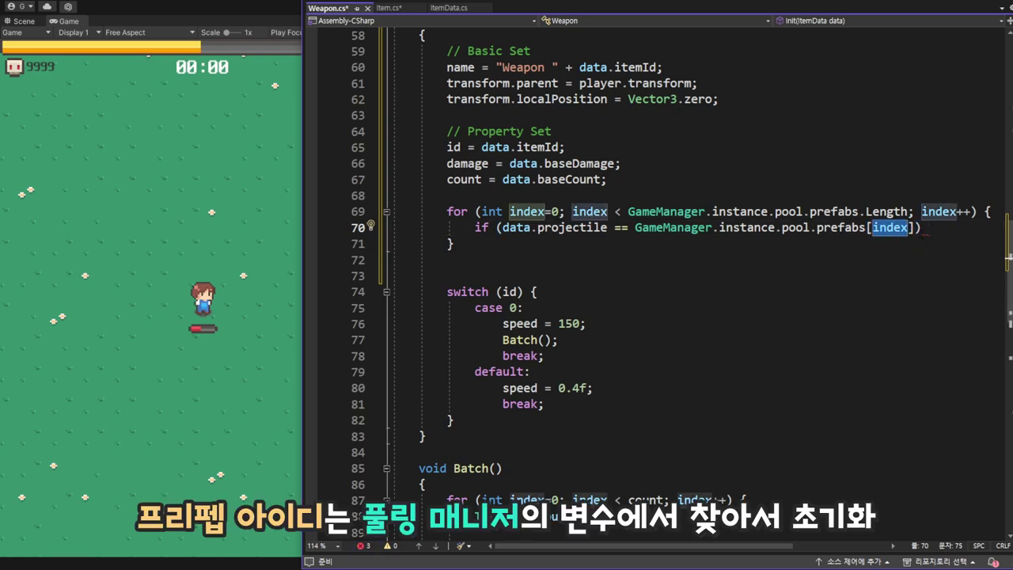
pyautogui.press('End')
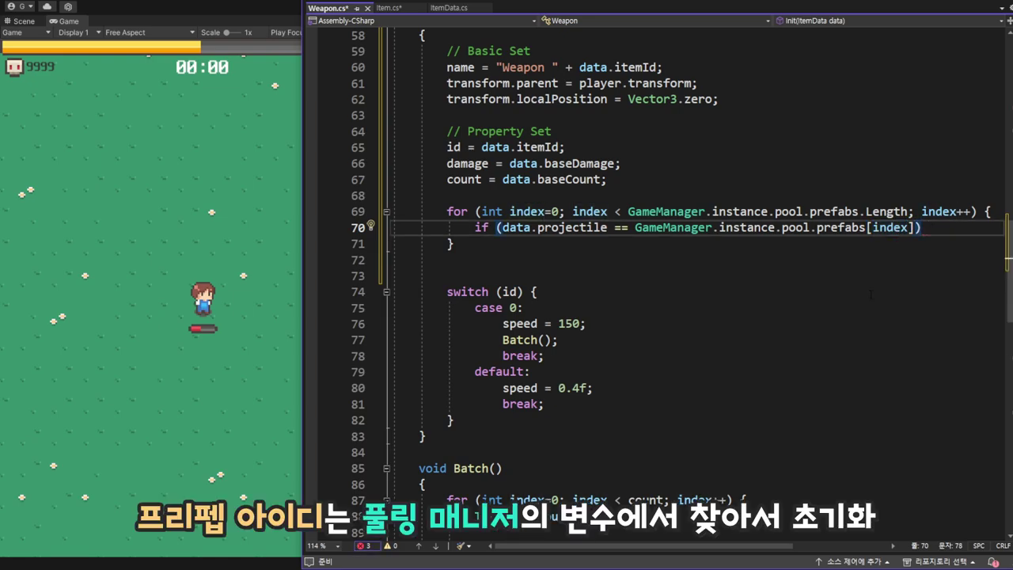
pyautogui.write('{')
pyautogui.press('Return')
# - Fill the if body with prefabId = index; break; and save Weapon.cs
pyautogui.write('p')
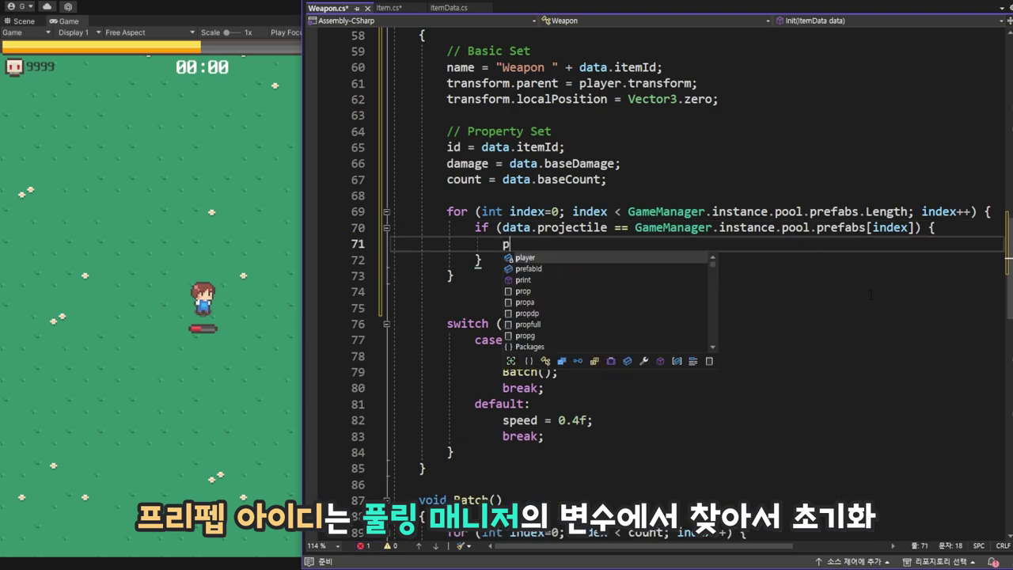
pyautogui.write('re')
pyautogui.press('Tab')
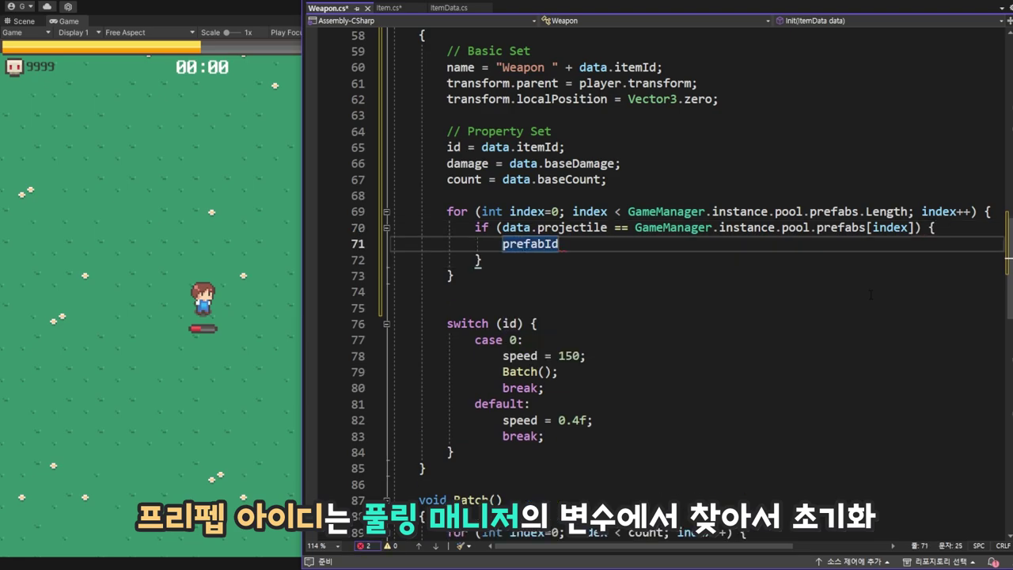
pyautogui.write(' = index')
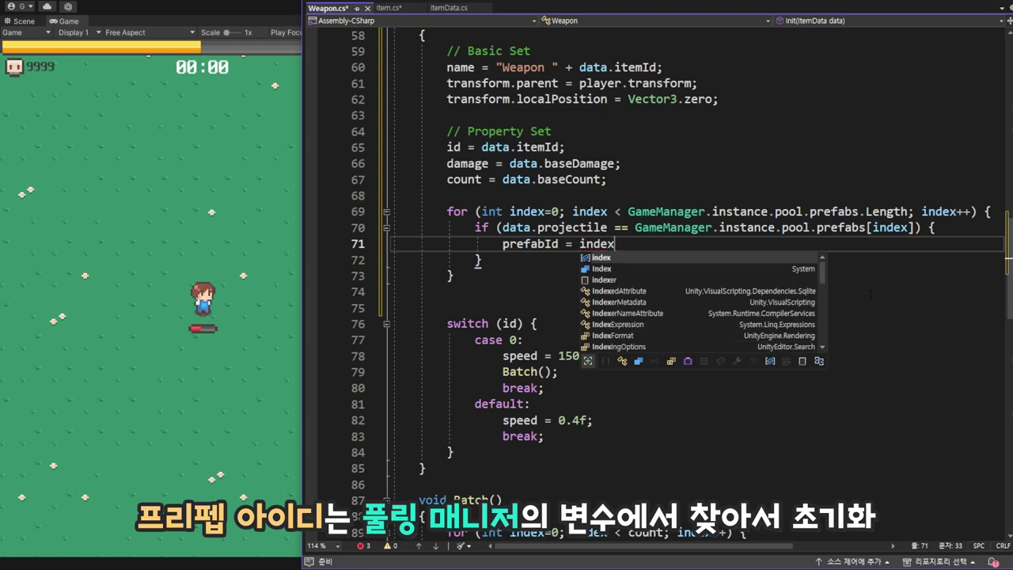
pyautogui.write(';')
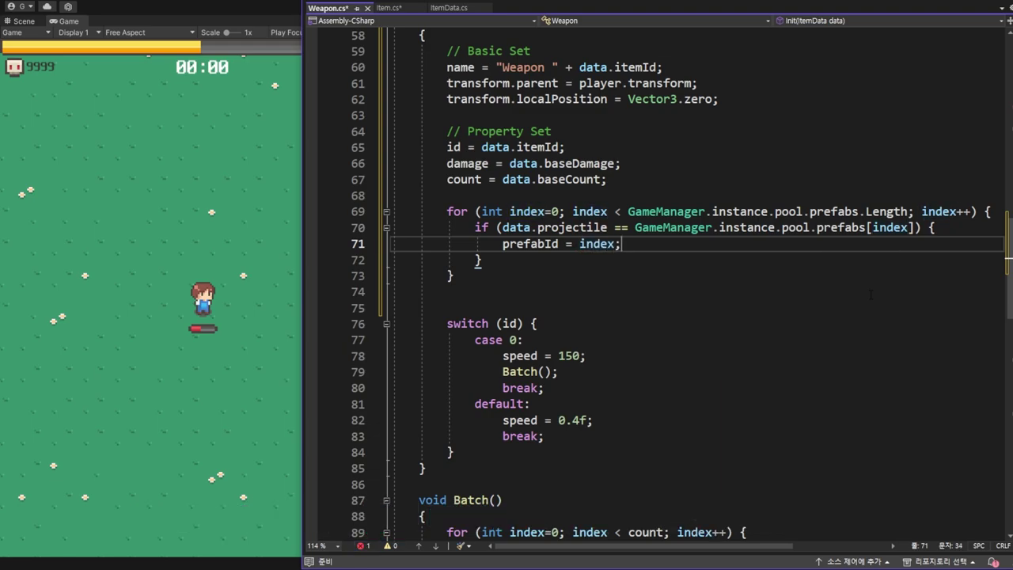
pyautogui.press('Return')
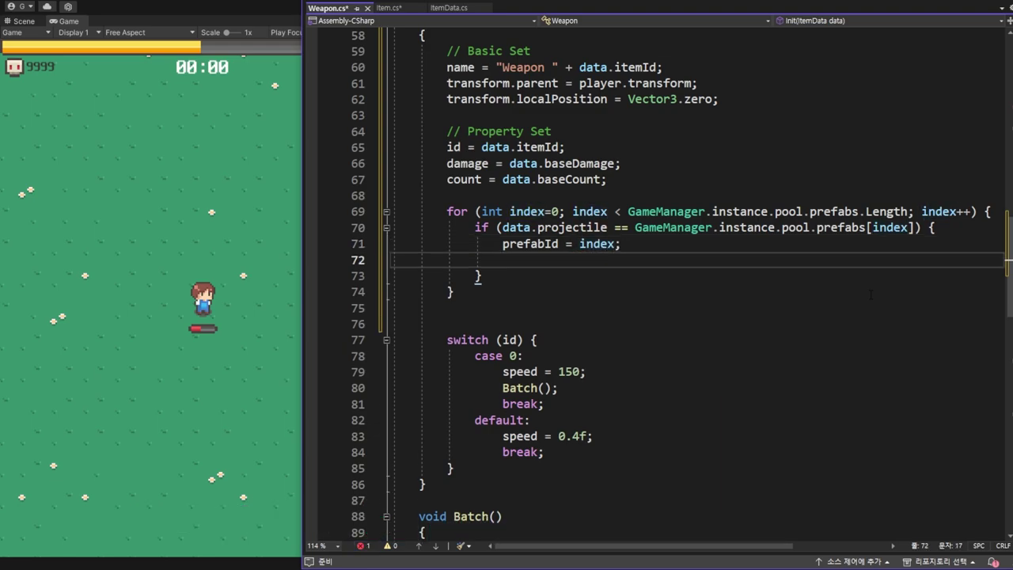
pyautogui.write('break')
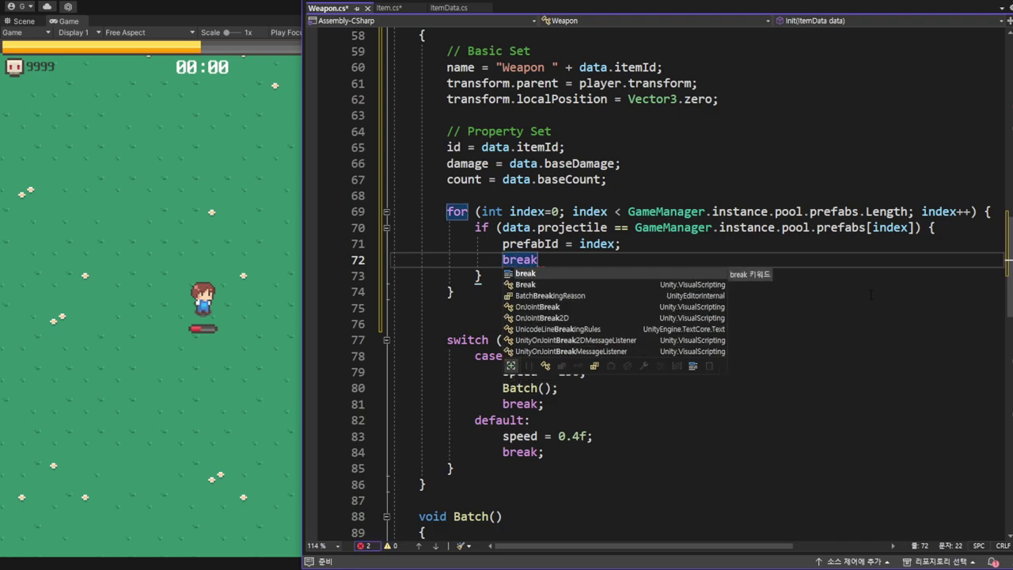
pyautogui.write(';')
pyautogui.click(651, 262)
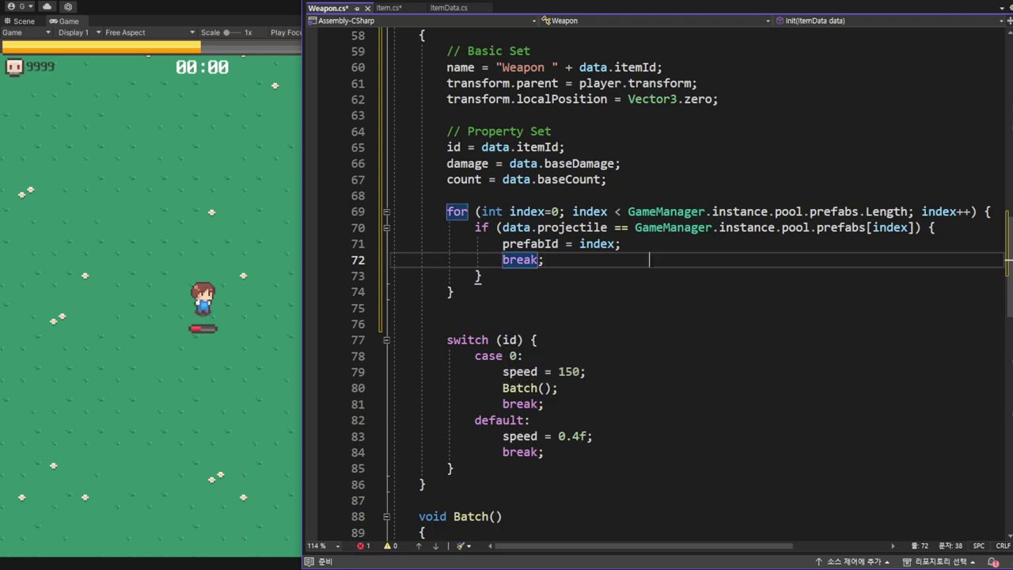
pyautogui.hotkey('ctrl', 's')
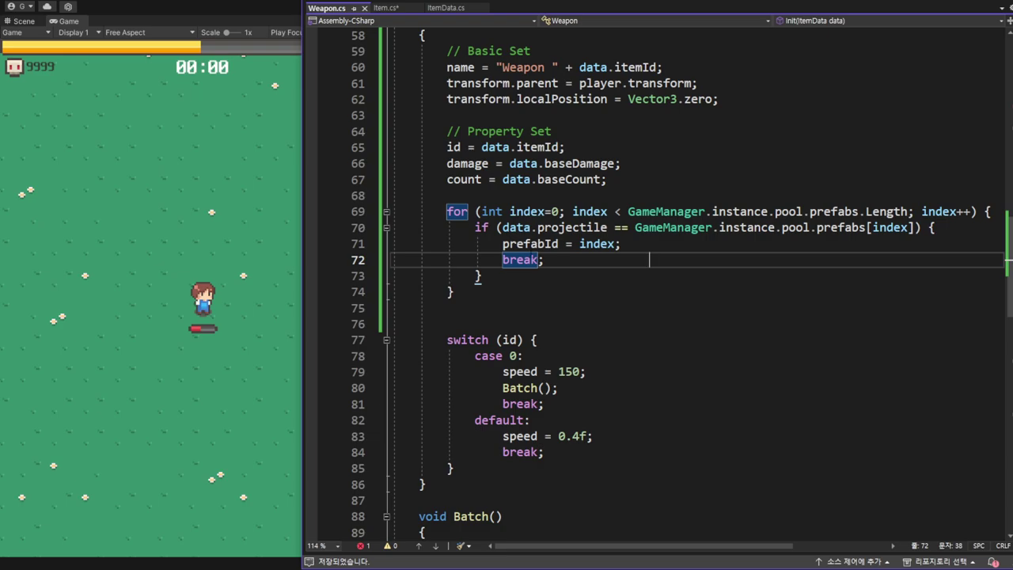
pyautogui.click(454, 292)
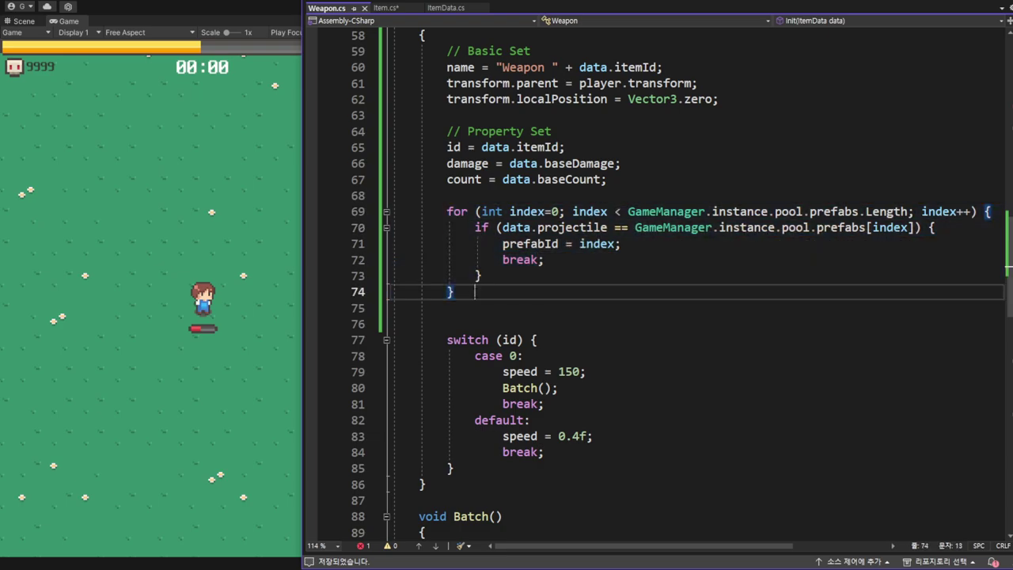
pyautogui.click(288, 16)
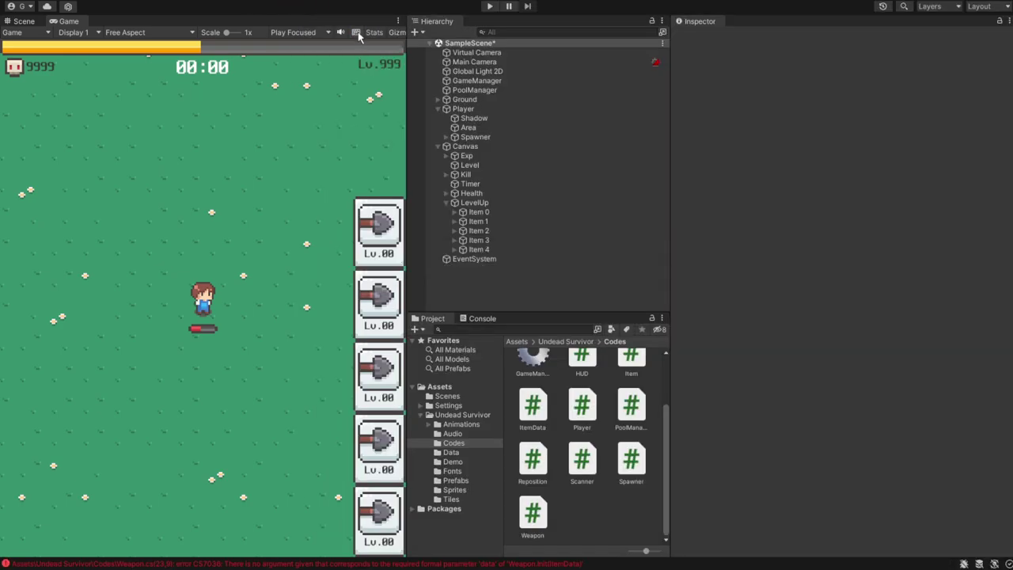
pyautogui.click(456, 462)
pyautogui.click(467, 452)
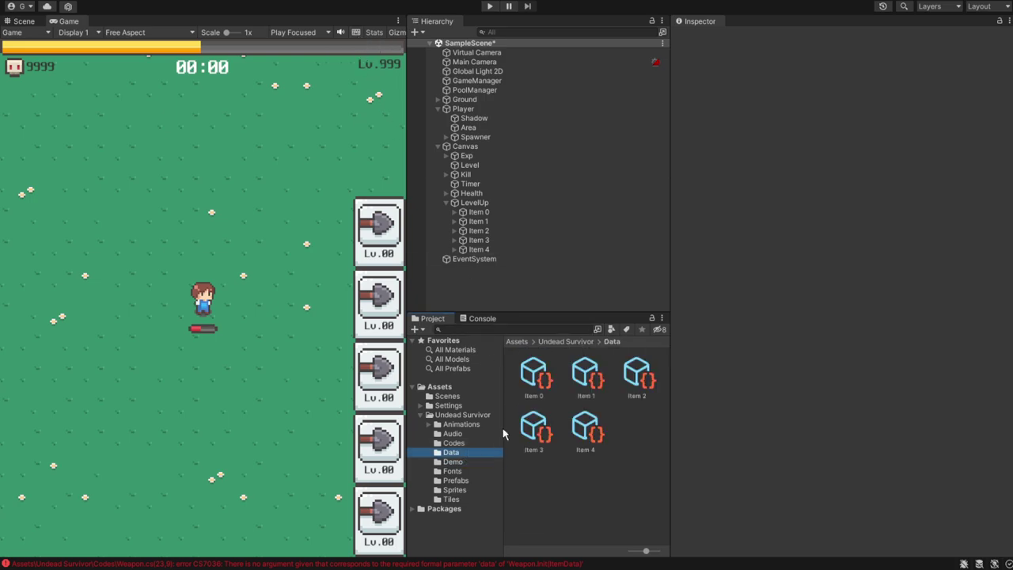
pyautogui.click(534, 388)
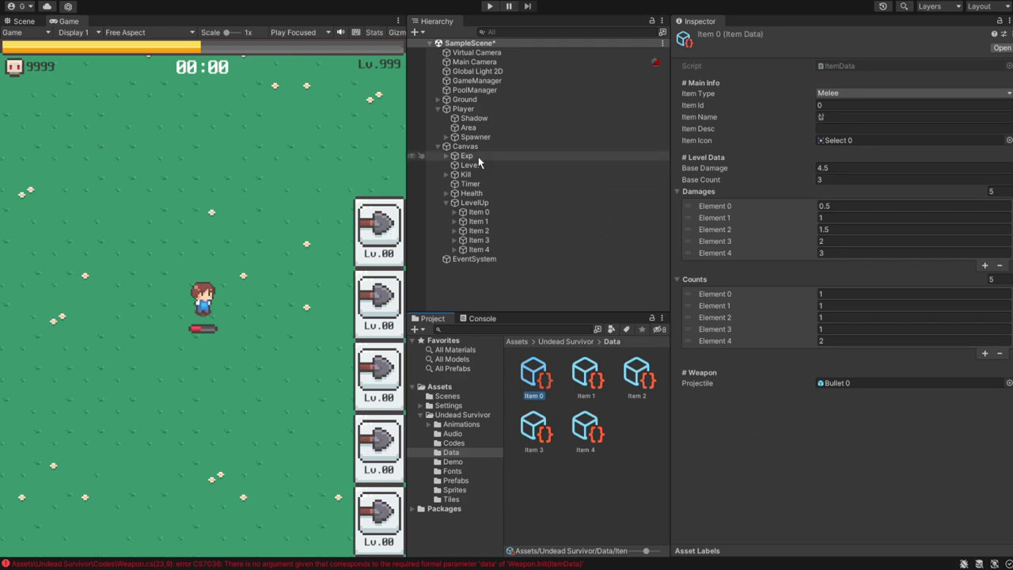
pyautogui.click(484, 90)
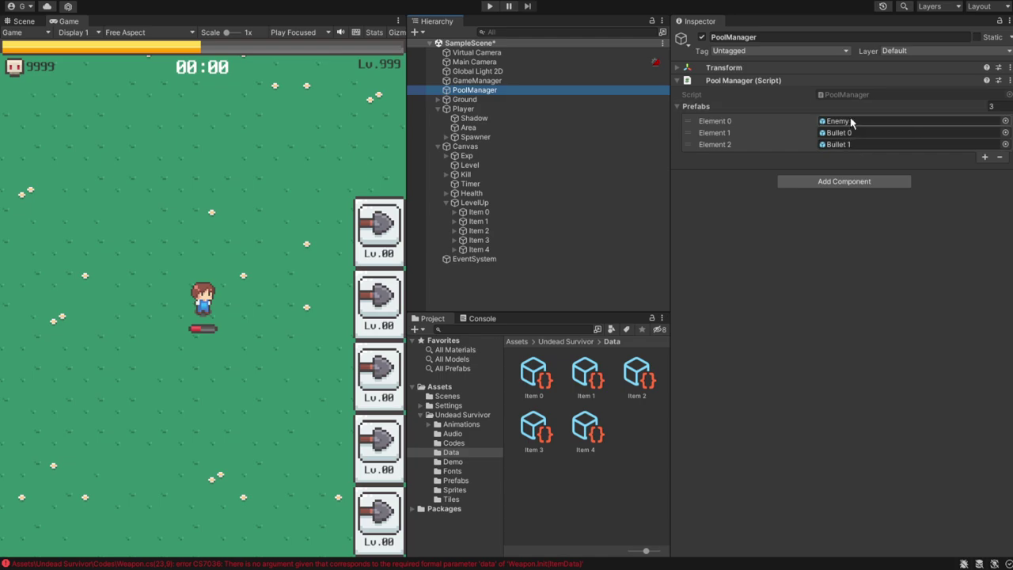
pyautogui.click(535, 391)
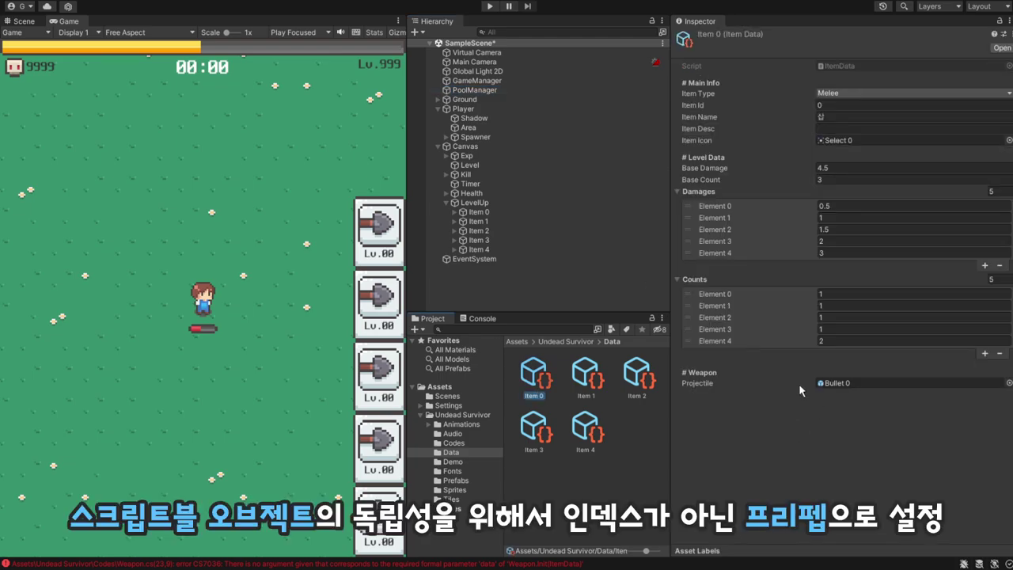
pyautogui.click(830, 385)
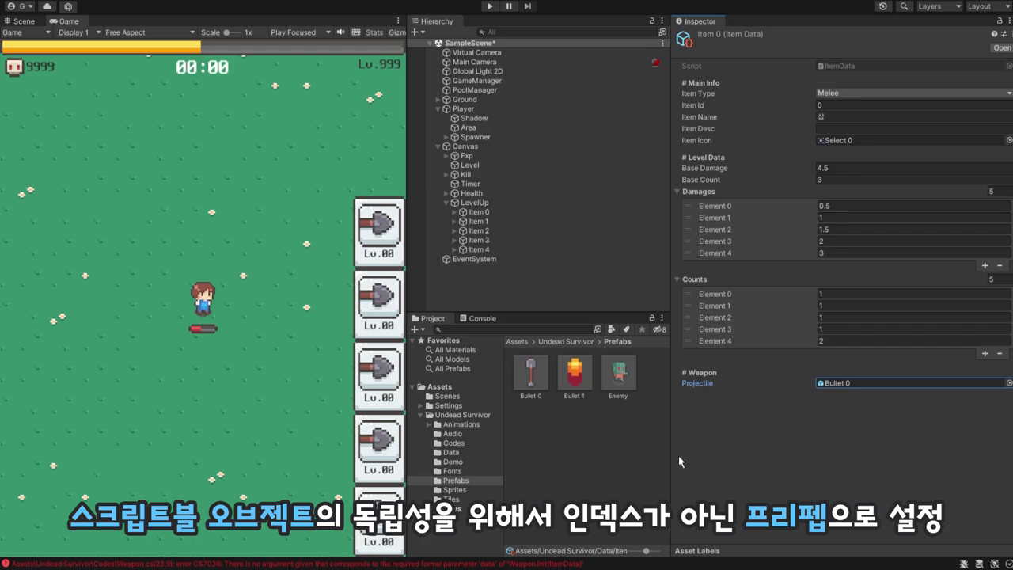
pyautogui.doubleClick(169, 564)
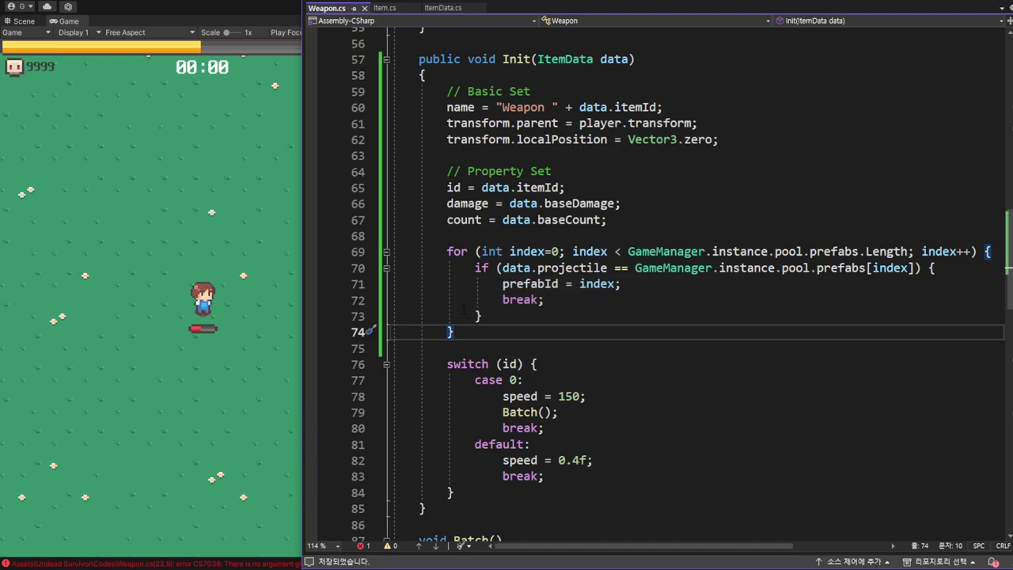
# - Select lines 20–24, the entire Start() method that calls Init()
pyautogui.scroll(5, 539, 320)
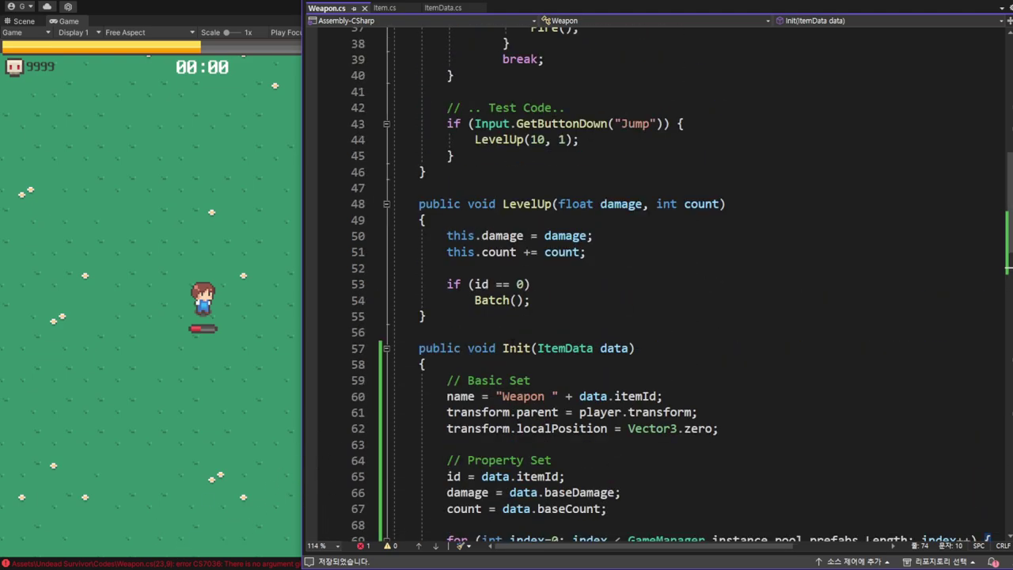
pyautogui.scroll(5, 538, 319)
pyautogui.scroll(6, 539, 320)
pyautogui.click(463, 283)
pyautogui.click(506, 251)
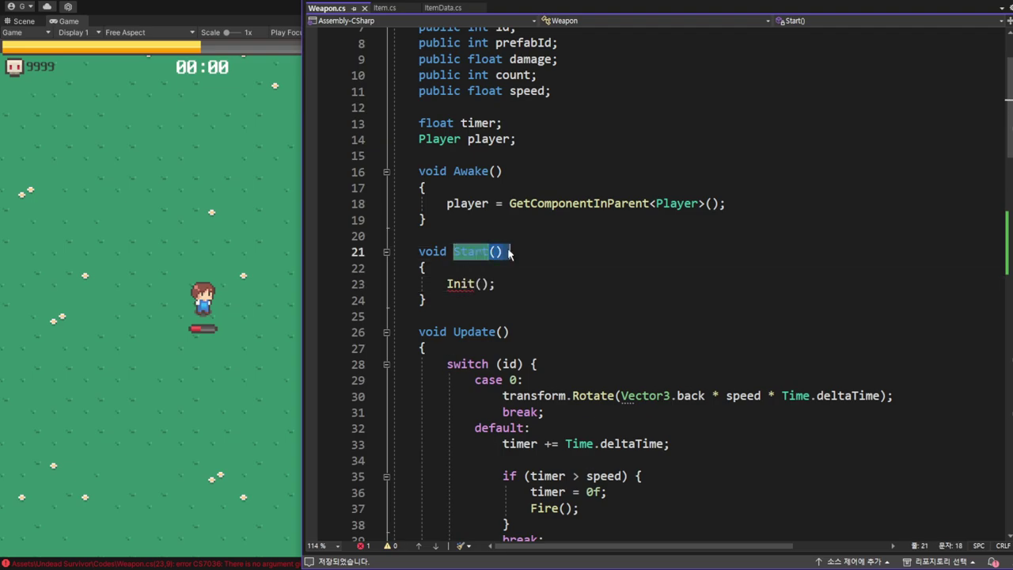
pyautogui.press('Down')
pyautogui.press('Down')
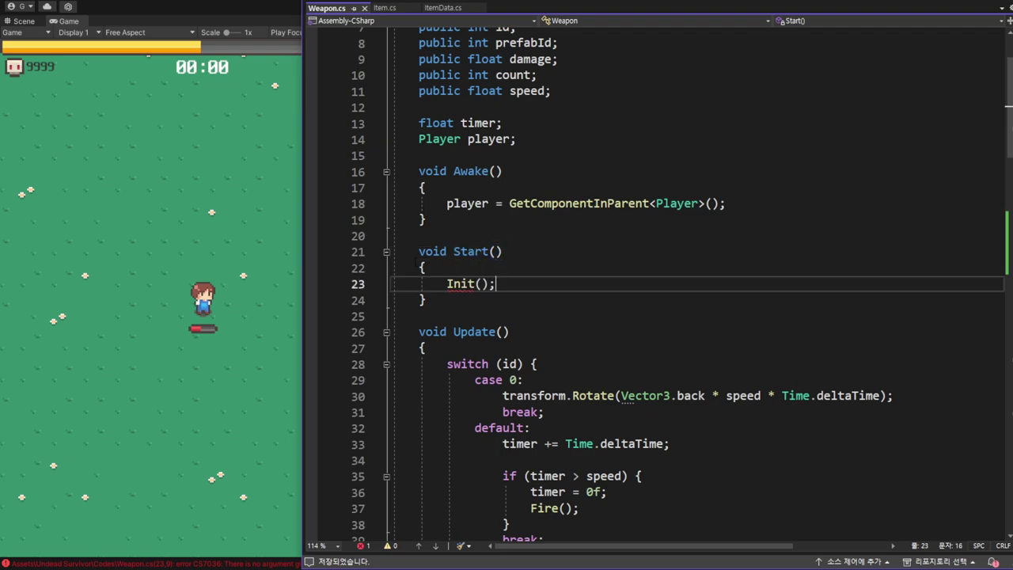
pyautogui.moveTo(404, 235); pyautogui.dragTo(675, 295)
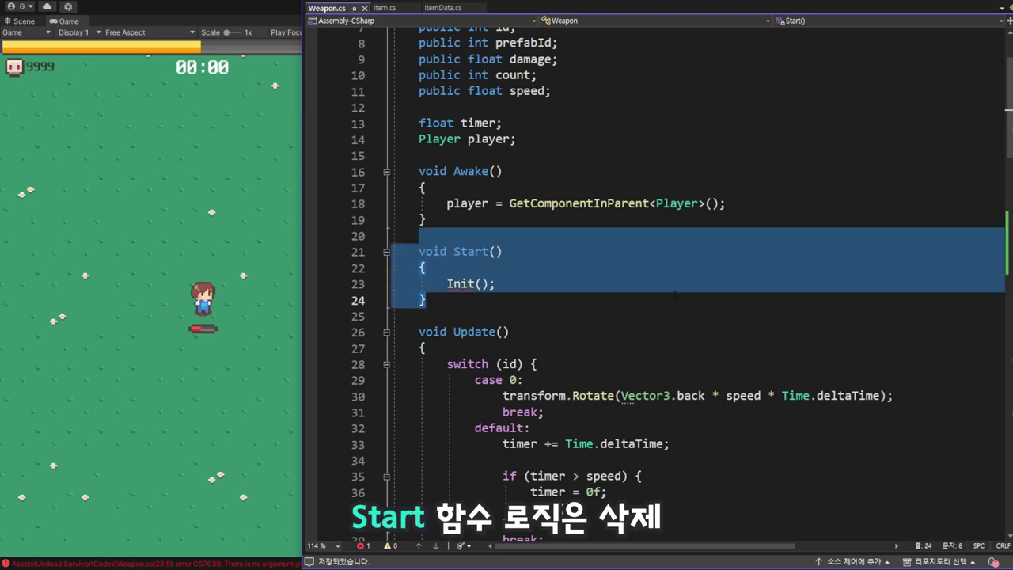
# - Delete Start(), replace GetComponentInParent<Player>() in Awake with GameManager.instance.player, and save
pyautogui.press('Delete')
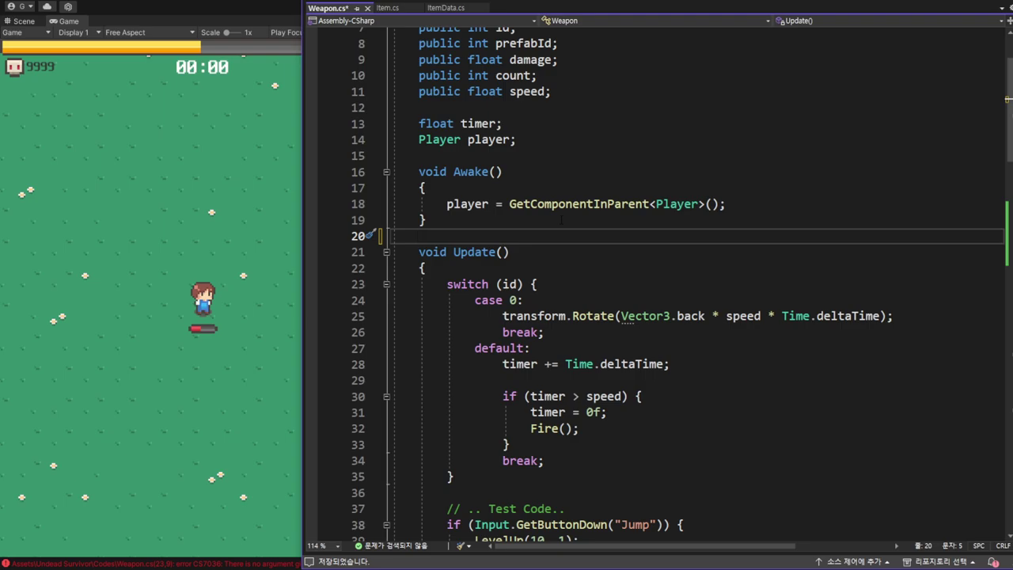
pyautogui.moveTo(510, 204); pyautogui.dragTo(724, 204)
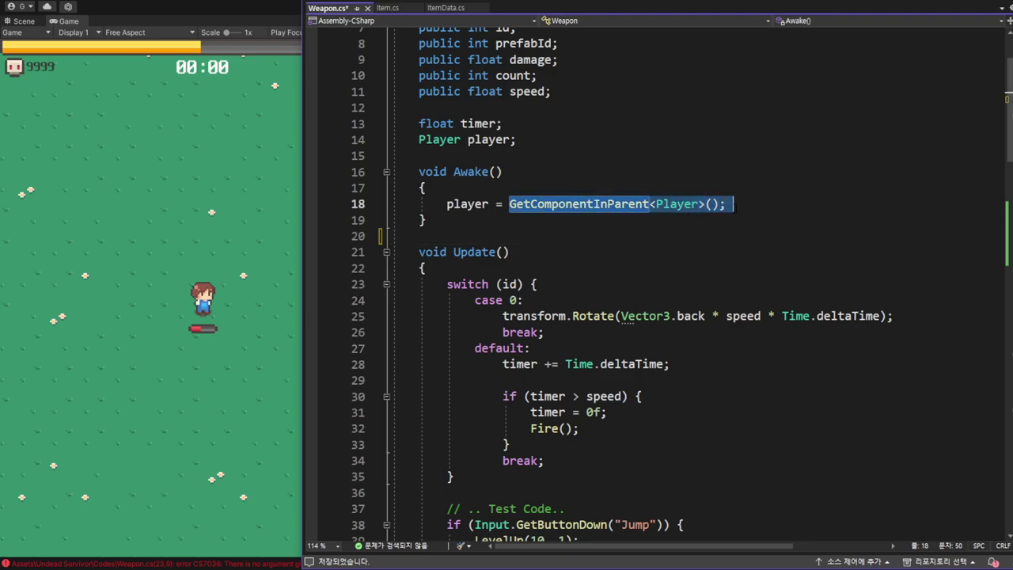
pyautogui.press('BackSpace')
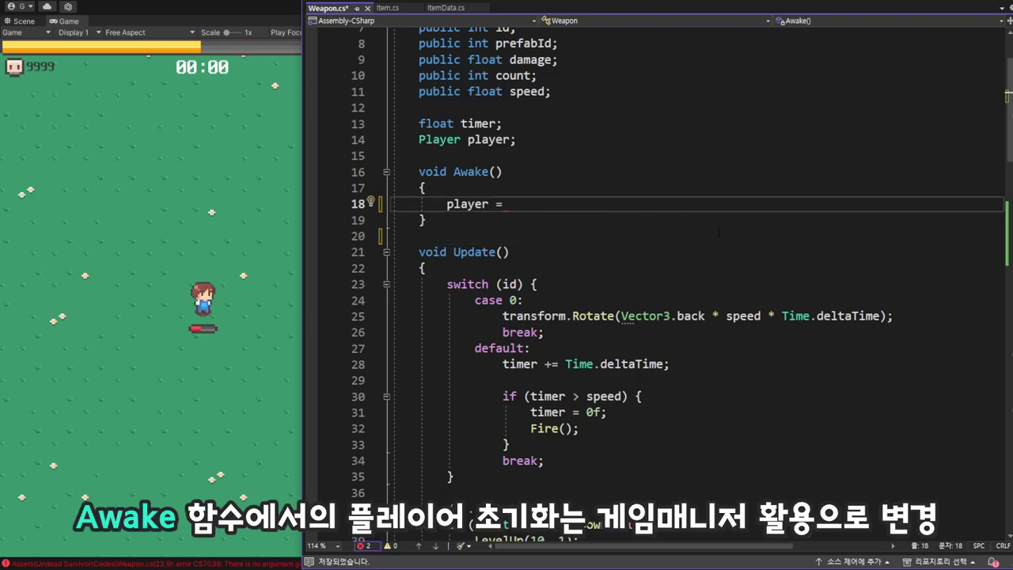
pyautogui.write('Ga')
pyautogui.press('Tab')
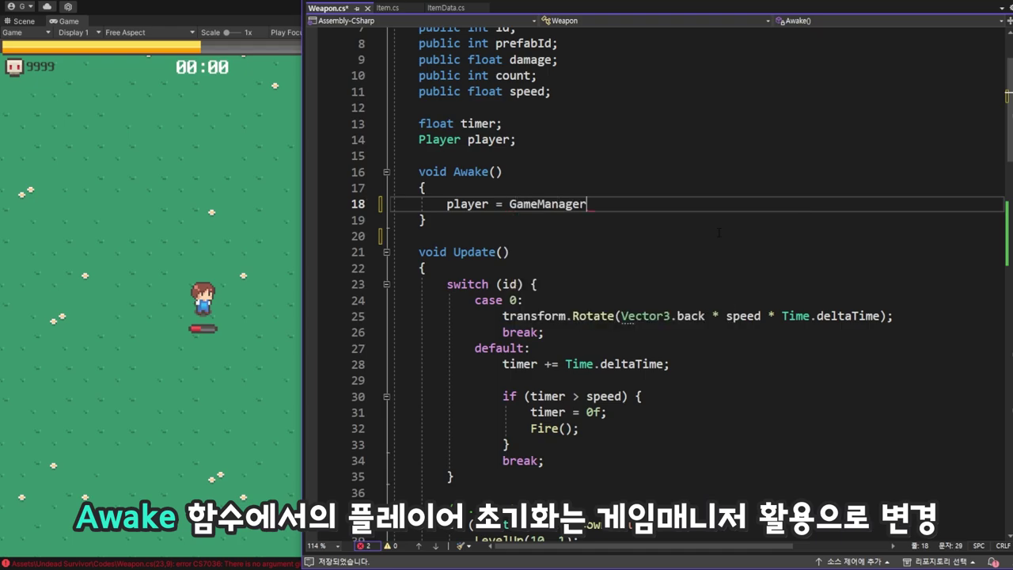
pyautogui.write('.ins')
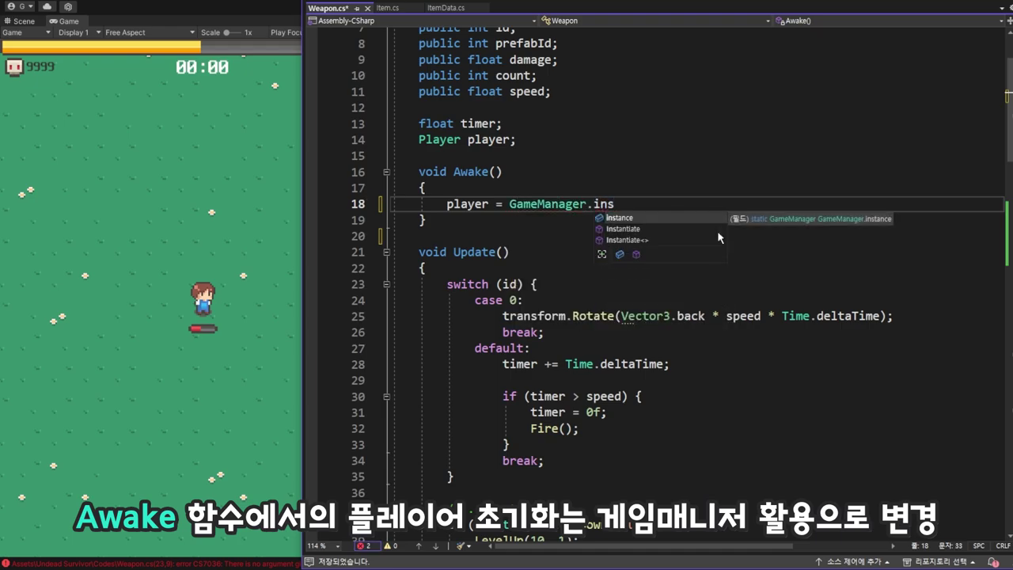
pyautogui.write('tance.')
pyautogui.press('Tab')
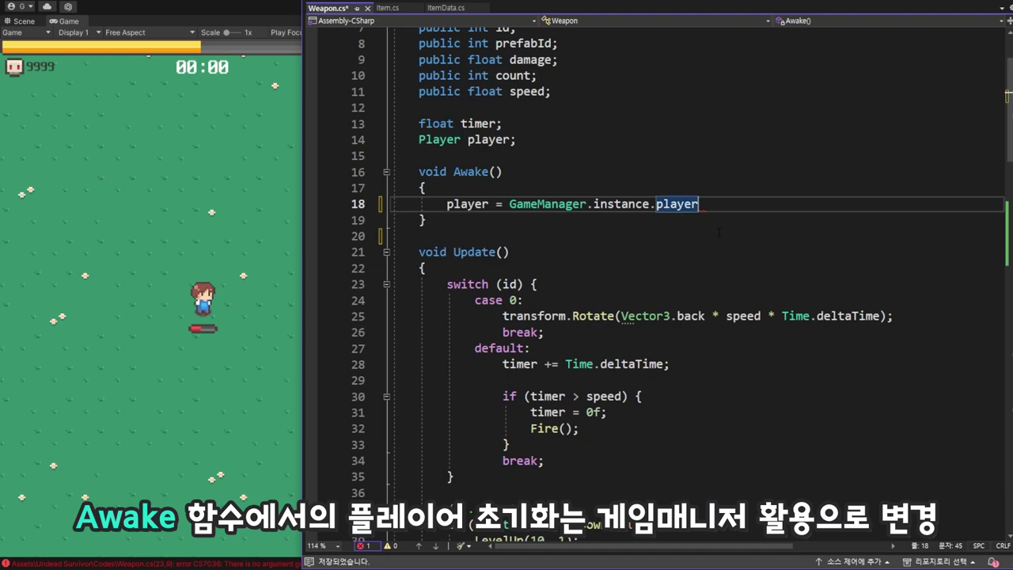
pyautogui.write(';')
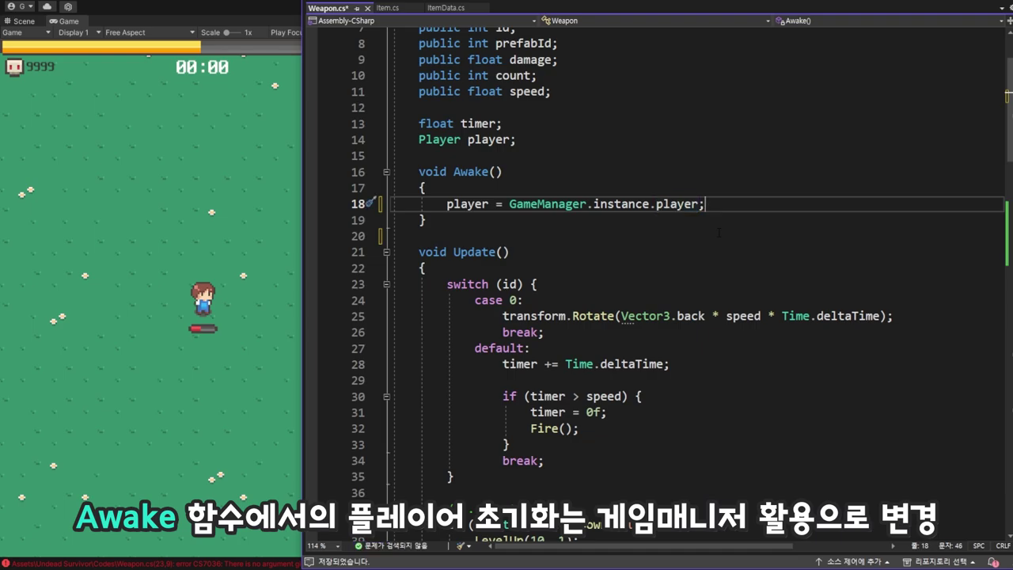
pyautogui.hotkey('ctrl', 's')
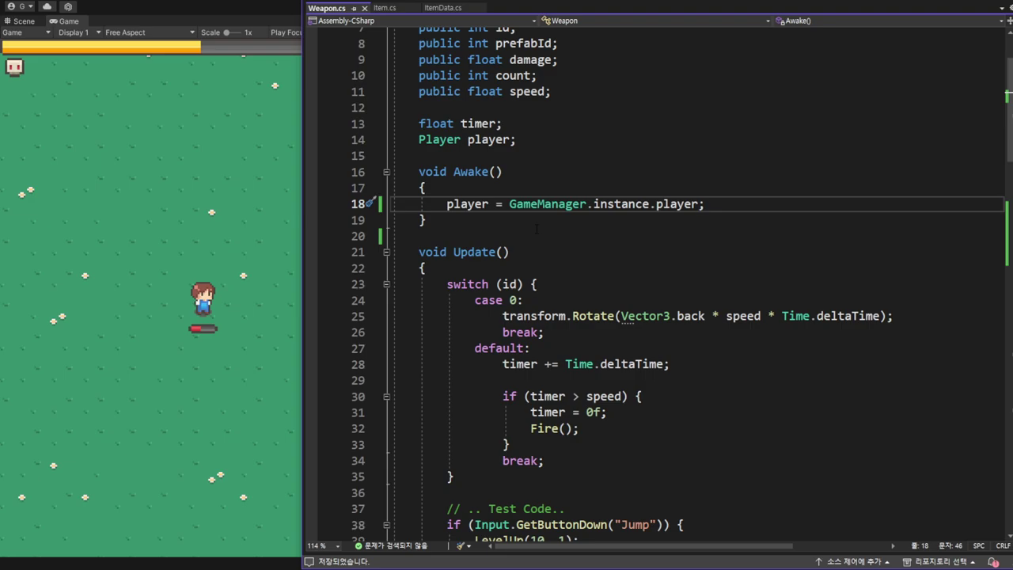
# - Run the game in Unity and level up the shovel and gun items to Lv.2
pyautogui.click(263, 16)
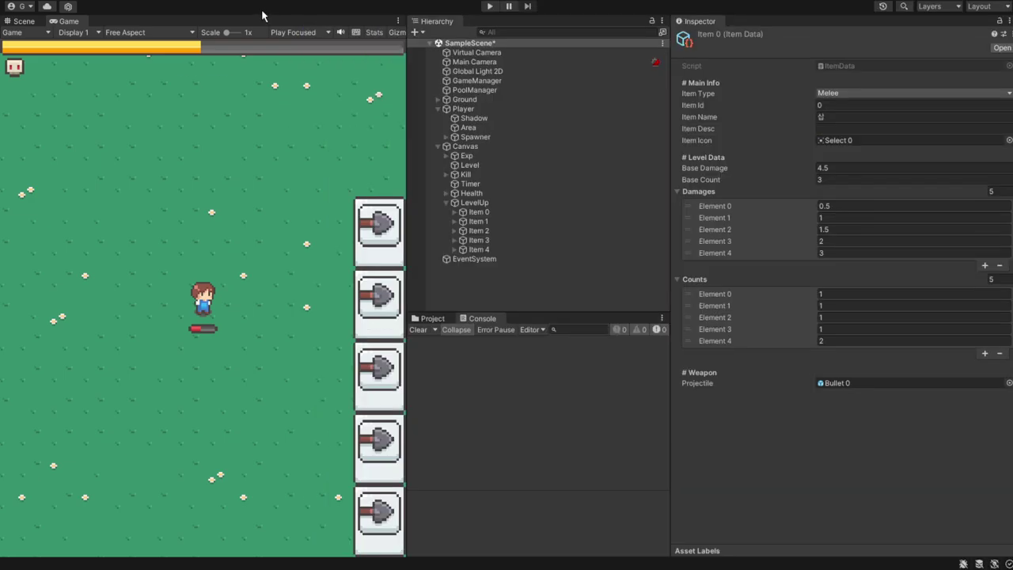
pyautogui.click(491, 7)
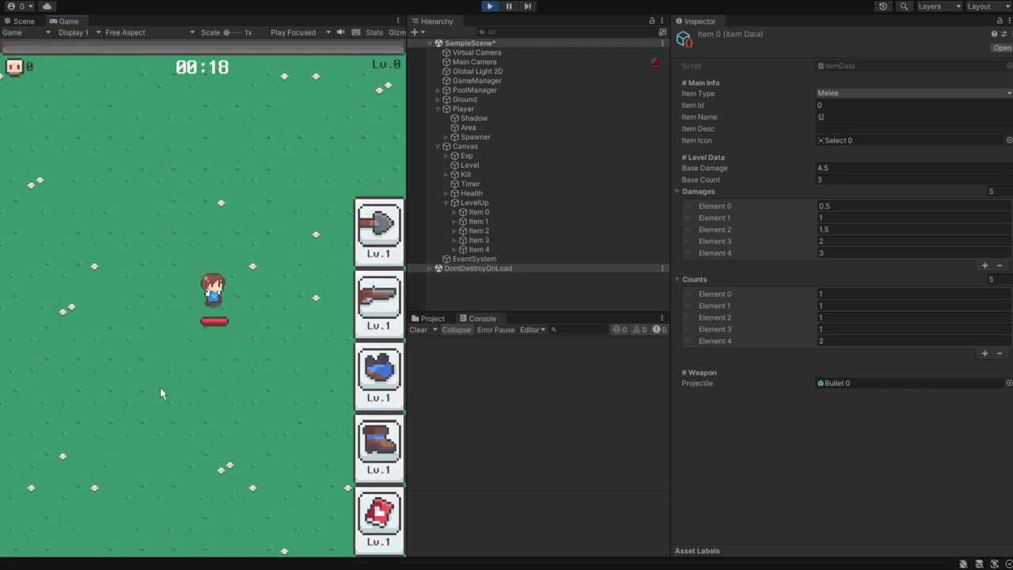
pyautogui.click(378, 231)
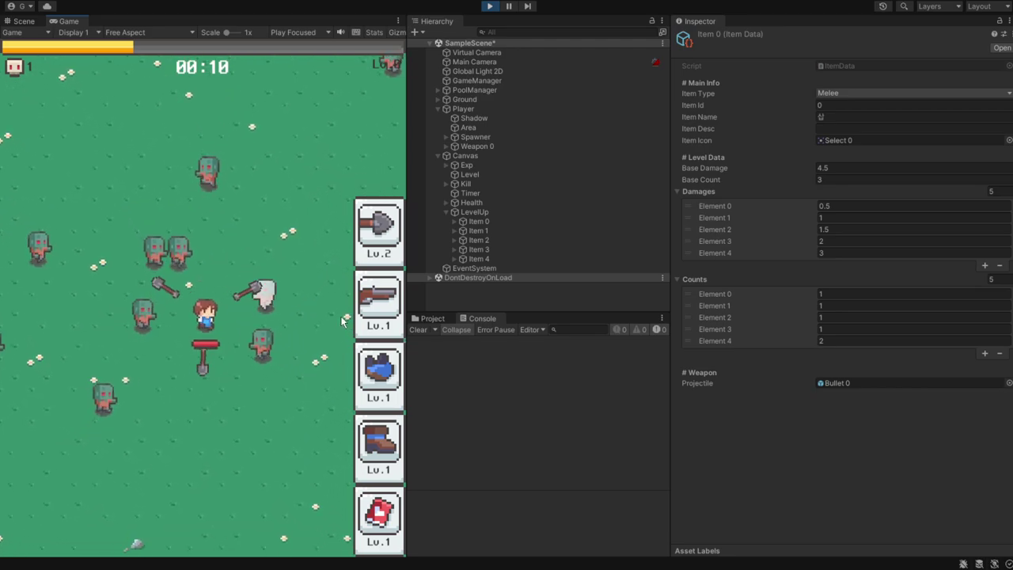
pyautogui.click(382, 315)
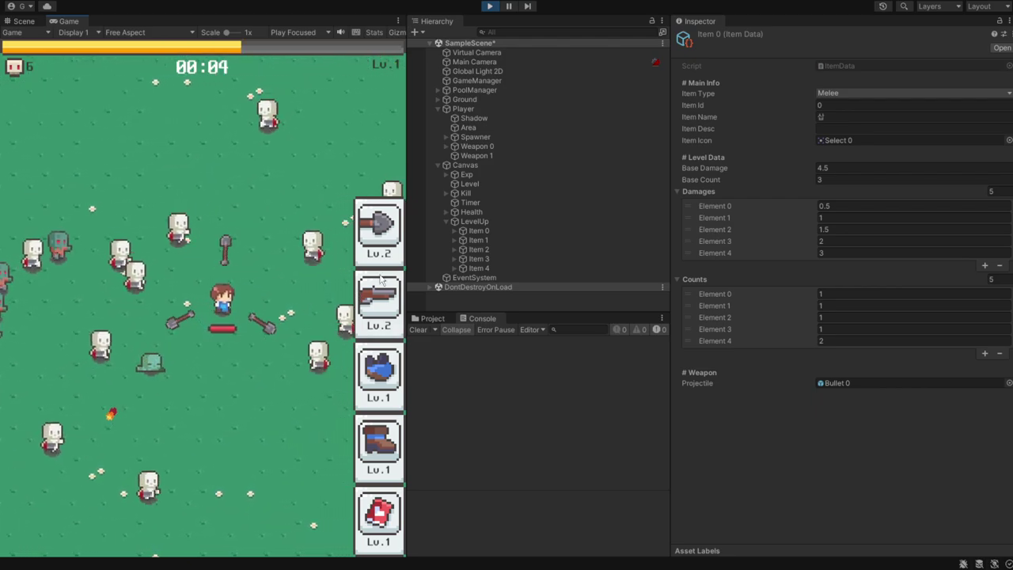
# - Pause and inspect Weapon 0 and Weapon 1 under the Player in the Hierarchy
pyautogui.click(509, 10)
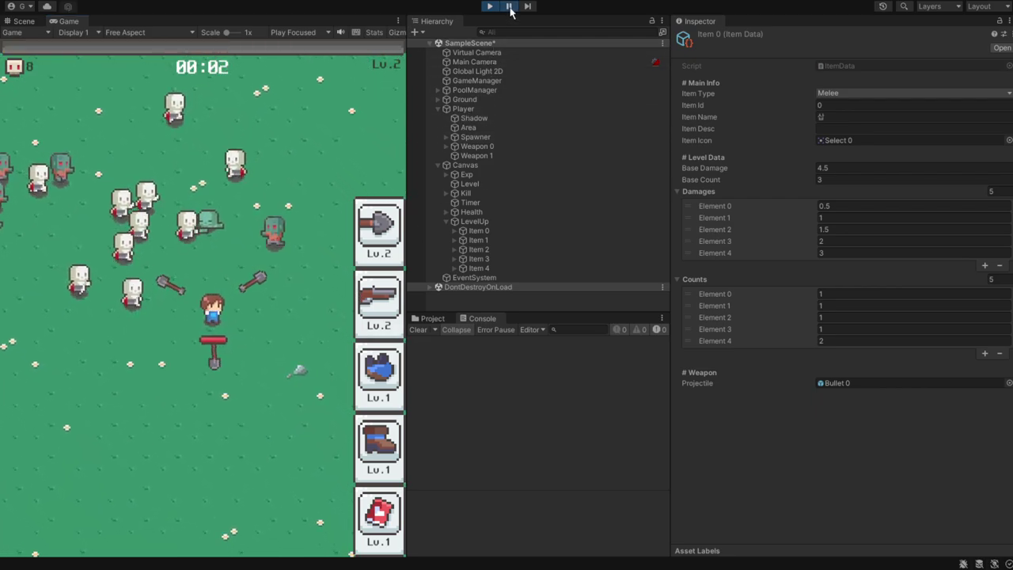
pyautogui.click(467, 109)
pyautogui.click(493, 148)
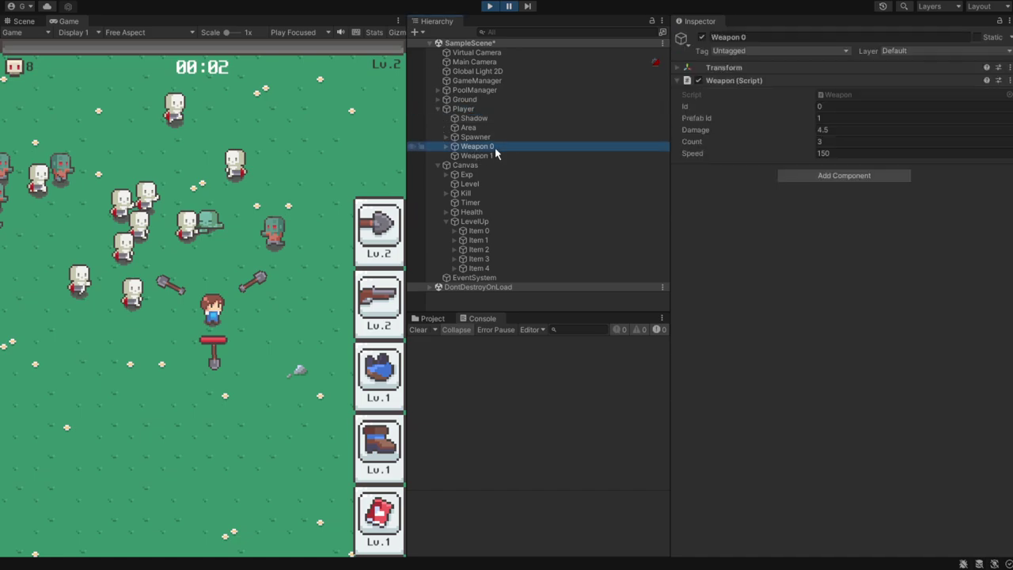
pyautogui.click(491, 156)
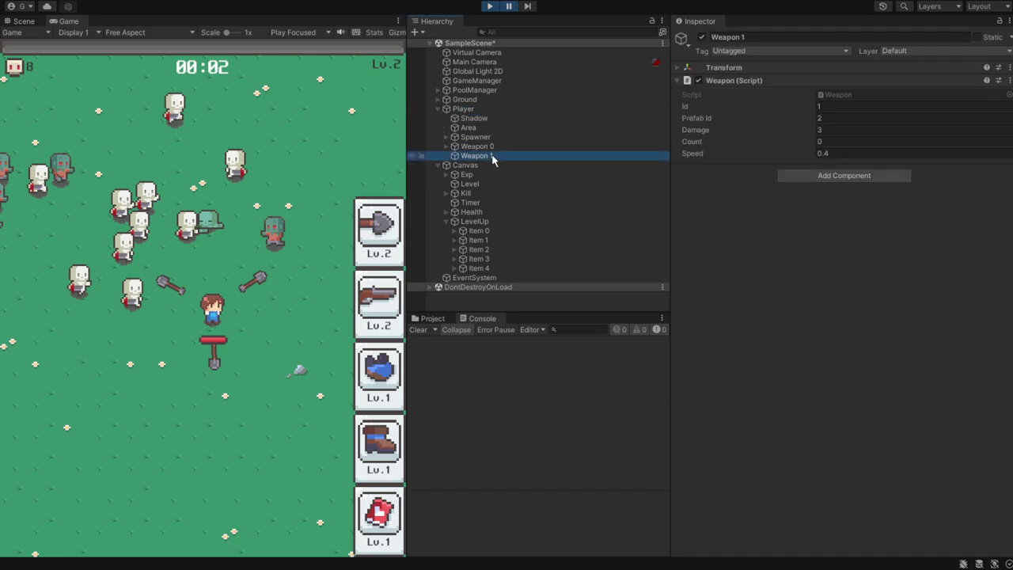
pyautogui.click(492, 147)
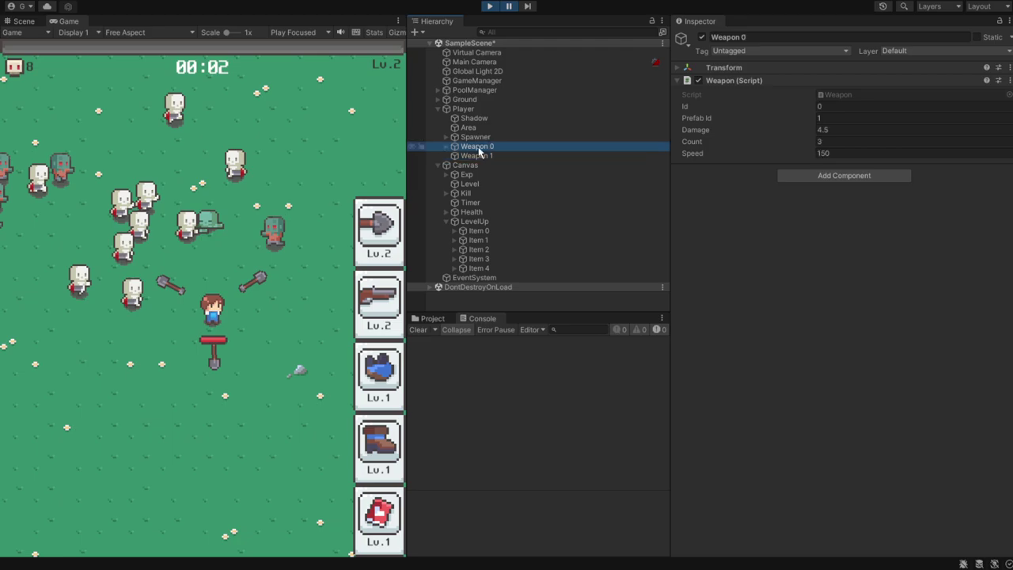
pyautogui.click(447, 147)
pyautogui.click(448, 148)
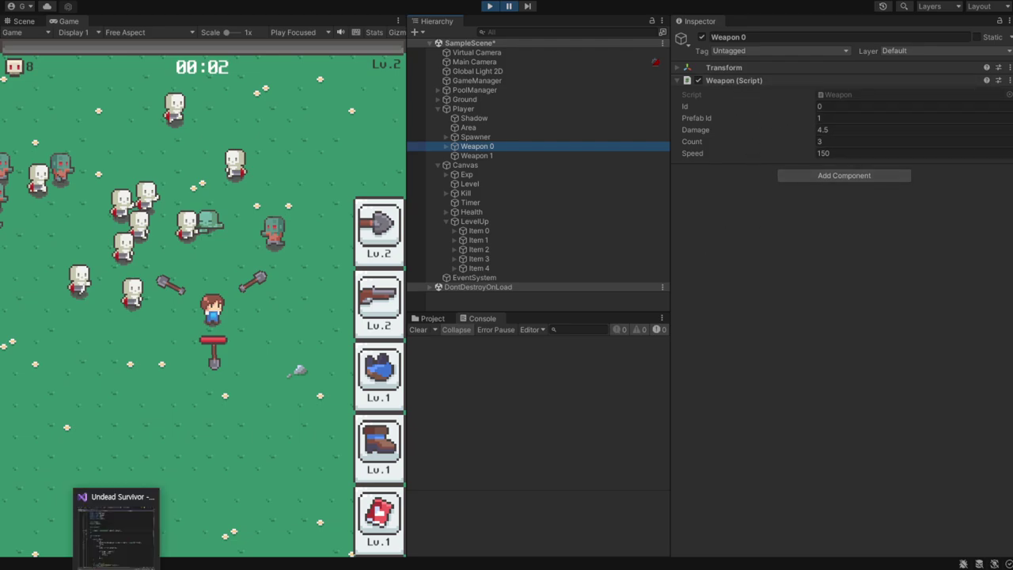
# - Scroll Weapon.cs down to Init, then stop the Unity play test
pyautogui.click(118, 531)
pyautogui.scroll(-1, 603, 261)
pyautogui.scroll(-5, 603, 261)
pyautogui.scroll(-6, 603, 261)
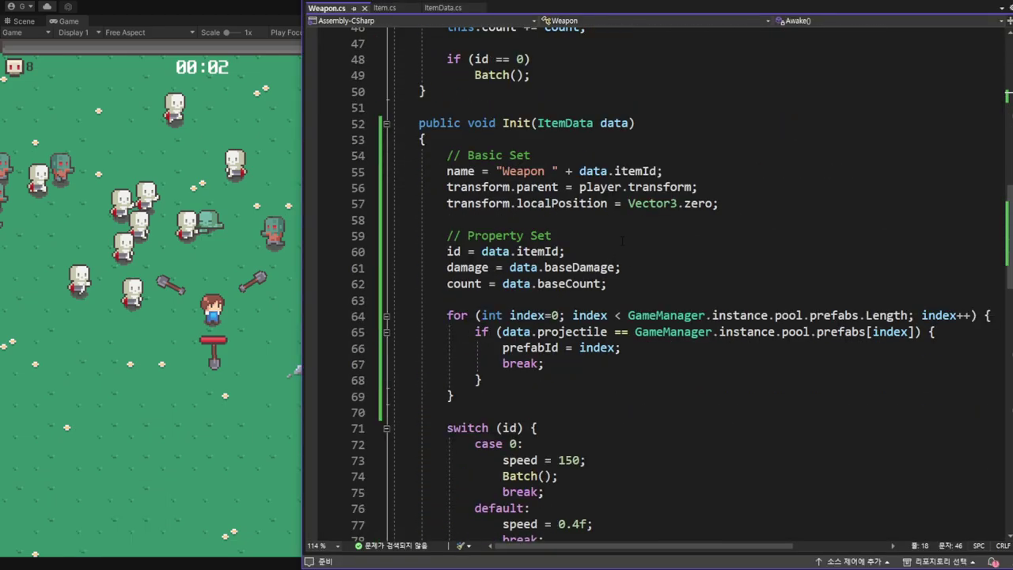
pyautogui.scroll(-2, 603, 261)
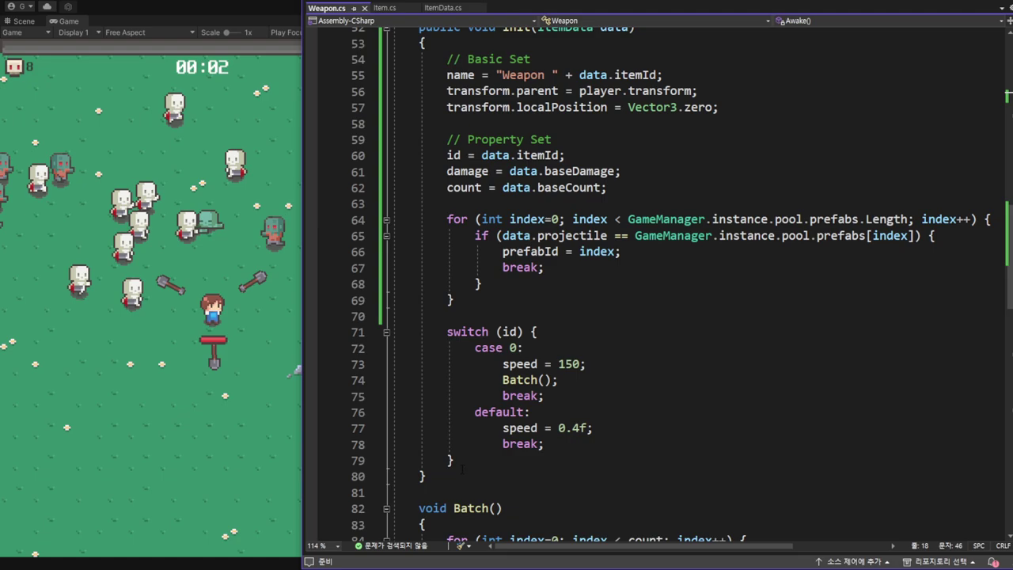
pyautogui.click(273, 20)
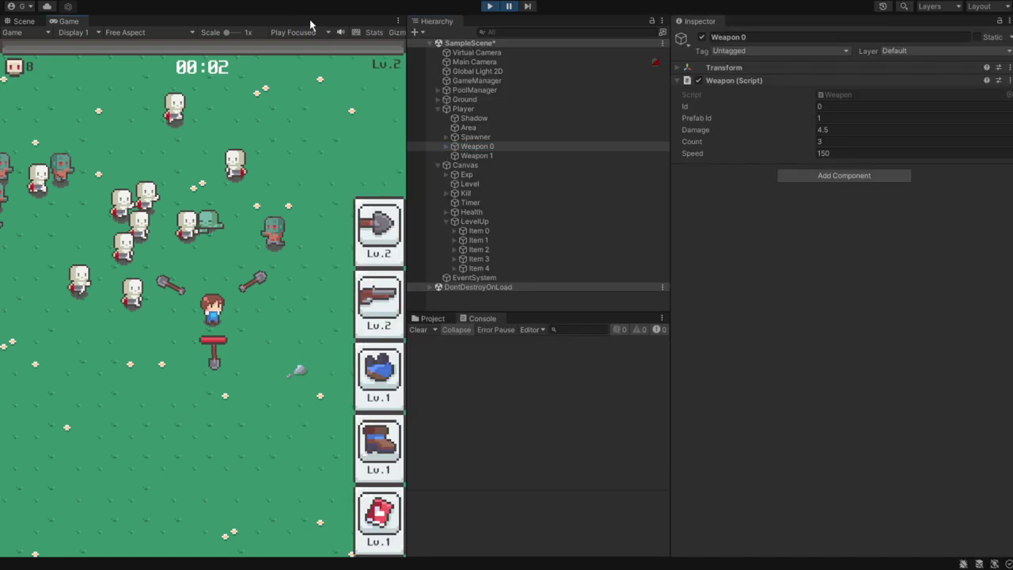
pyautogui.click(489, 7)
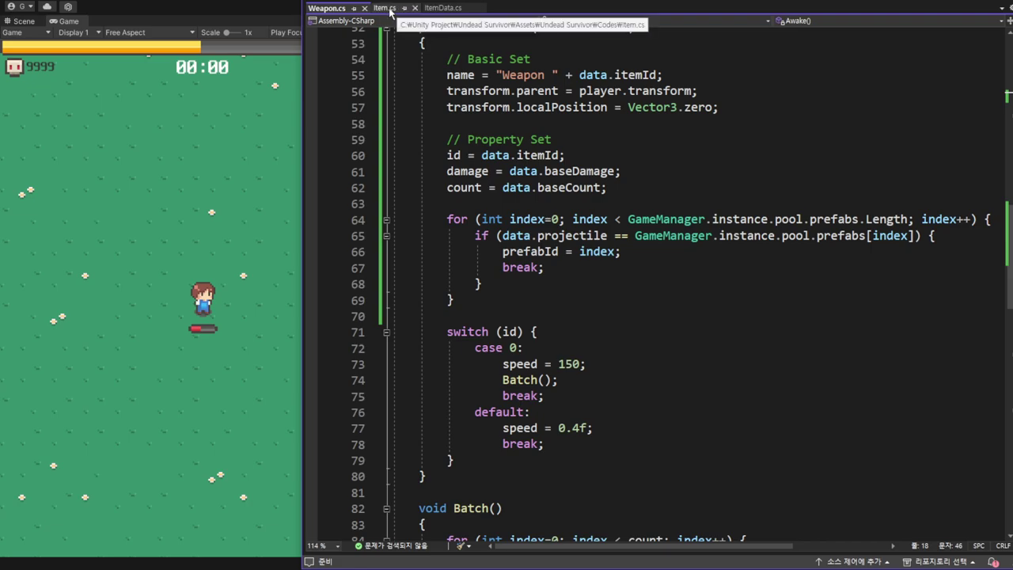
# - In Item.cs OnClick, add an else { block after the level-0 if block
pyautogui.click(386, 8)
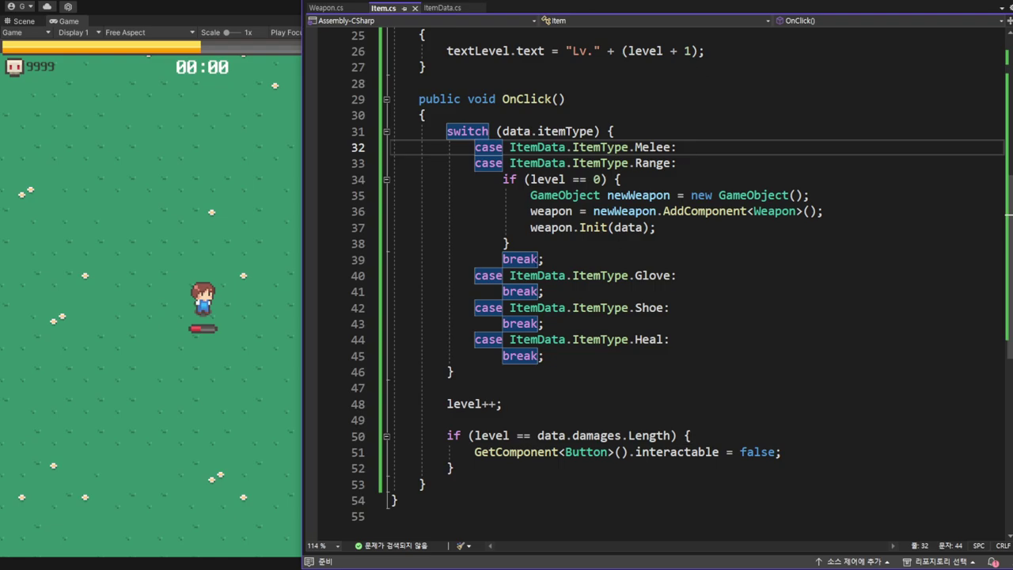
pyautogui.click(530, 242)
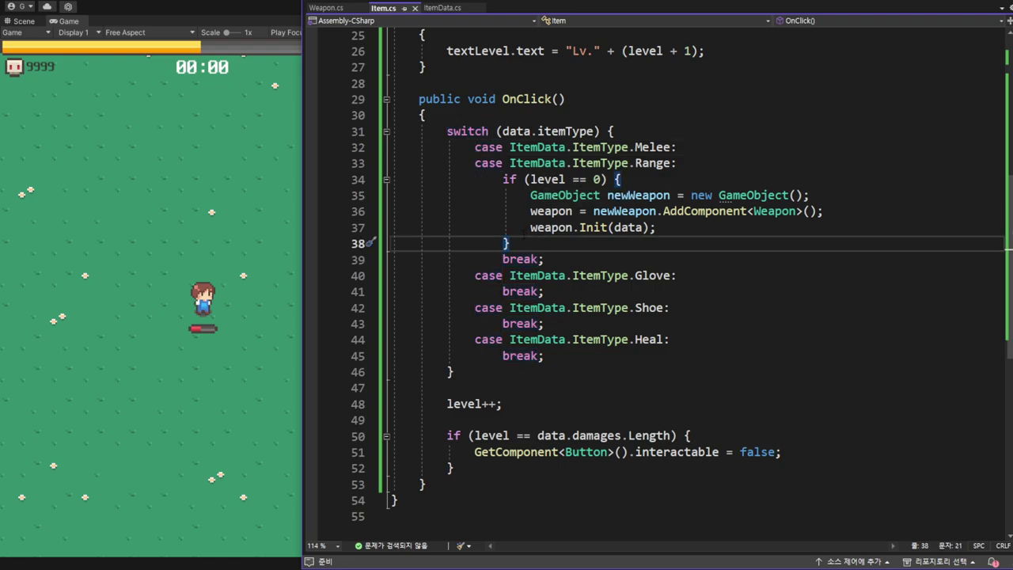
pyautogui.hotkey('shift', 'Home')
pyautogui.press('Escape')
pyautogui.press('Return')
pyautogui.write('else {')
pyautogui.press('Return')
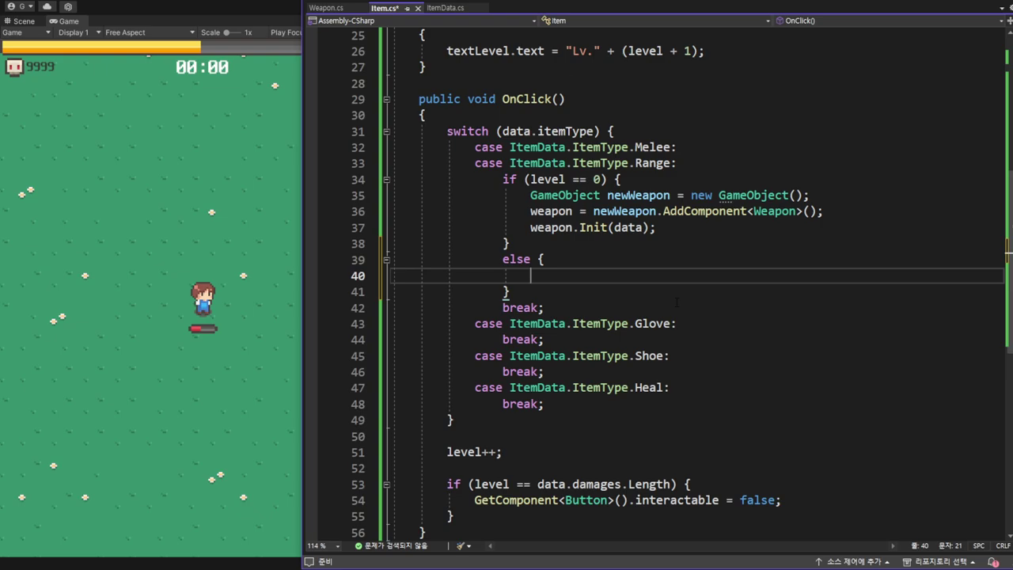
# - Declare float nextDamage = data.baseDamage; and int nextCount = 0; in the else block
pyautogui.write('float')
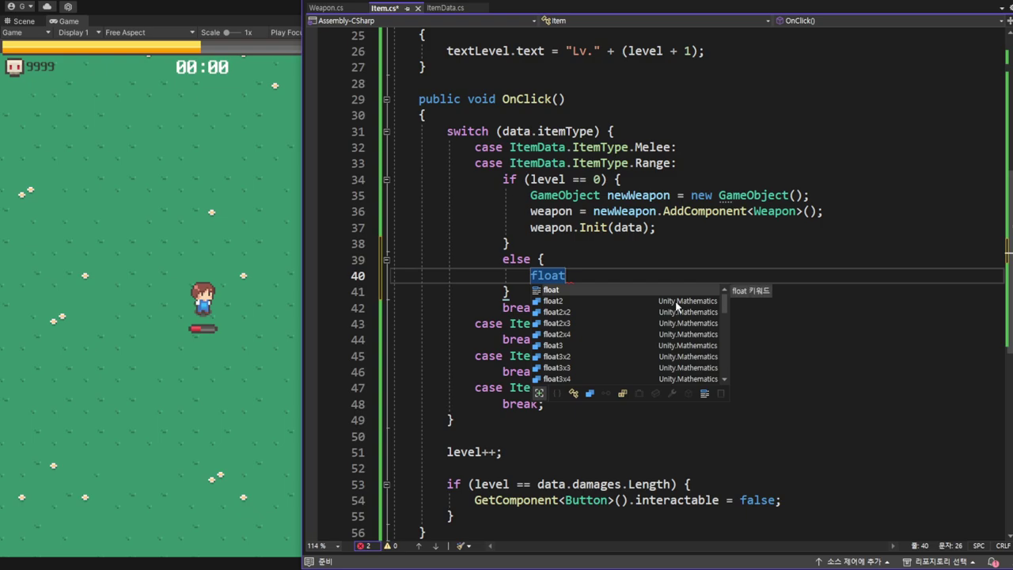
pyautogui.write(' nex')
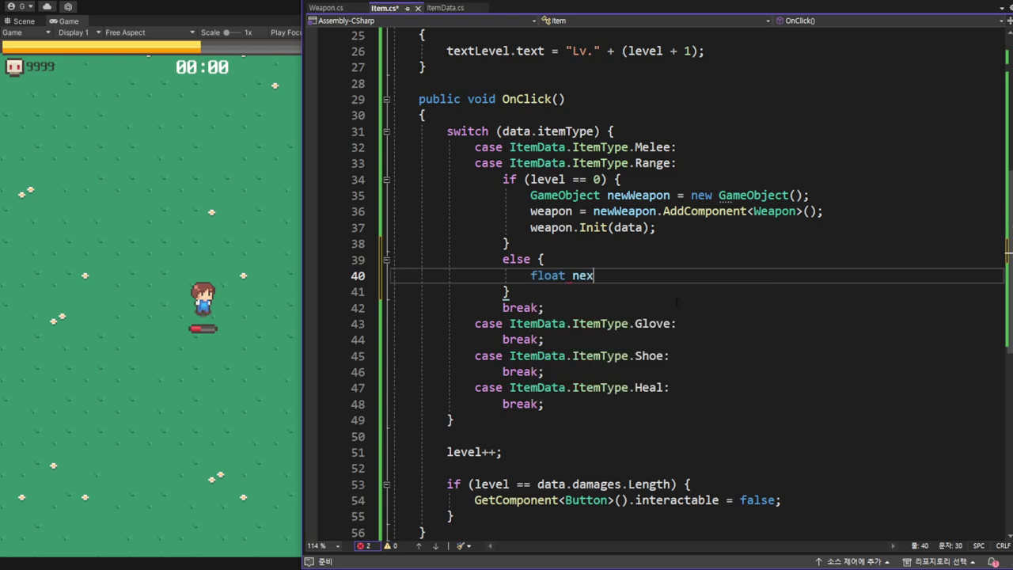
pyautogui.write('tDamage')
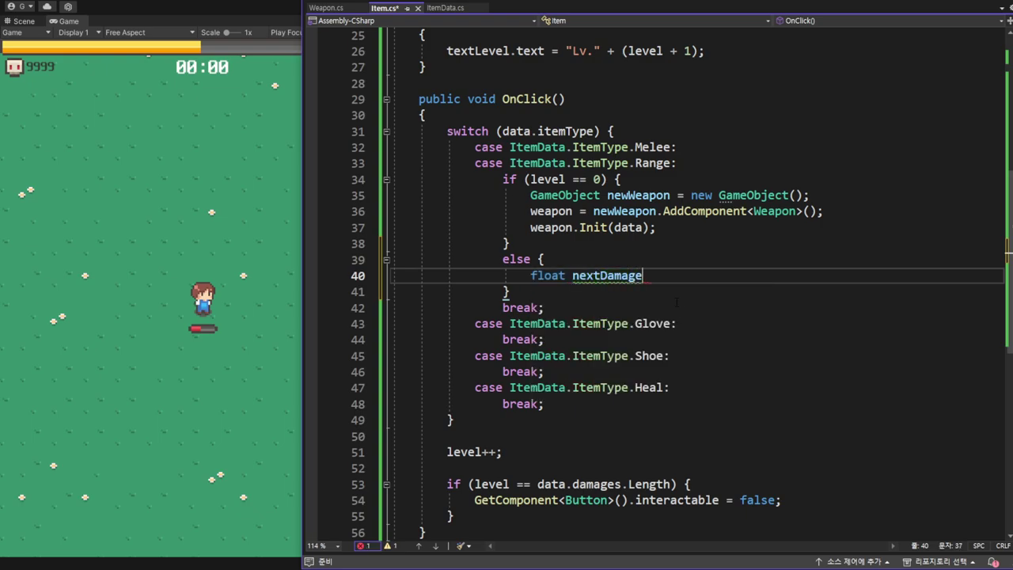
pyautogui.write(' = ')
pyautogui.write('data.ba')
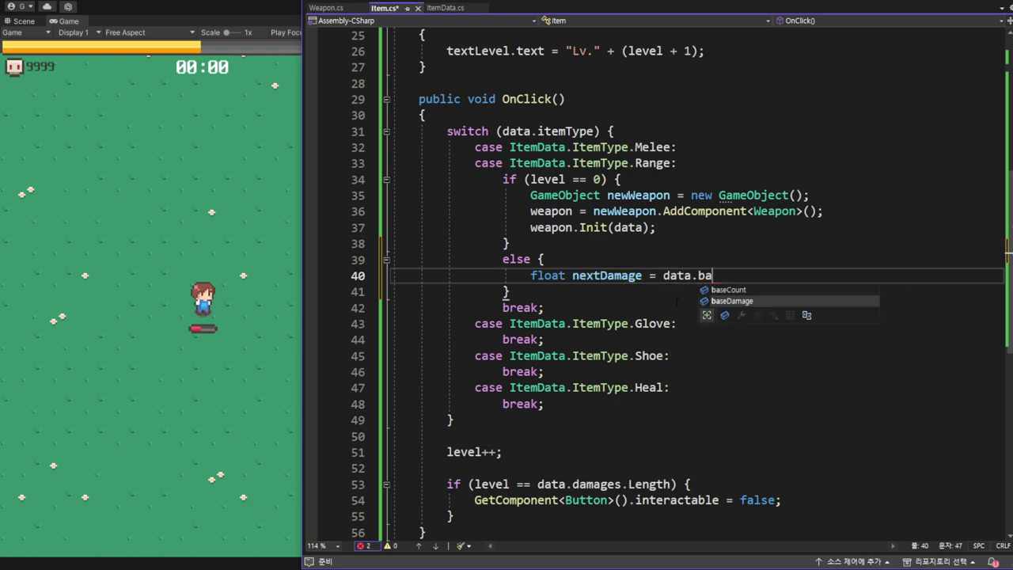
pyautogui.press('Tab')
pyautogui.write(';')
pyautogui.press('Return')
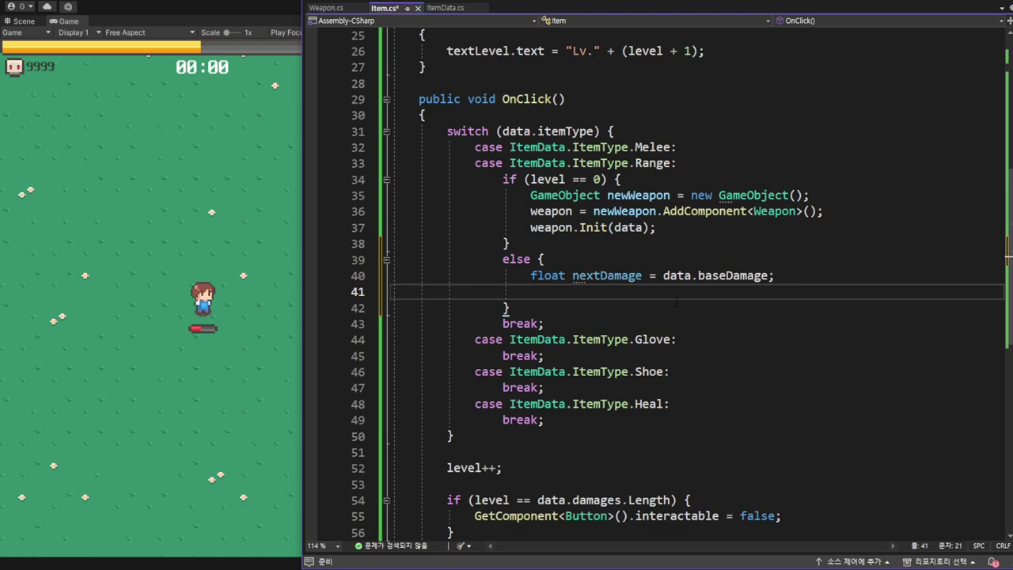
pyautogui.write('int ')
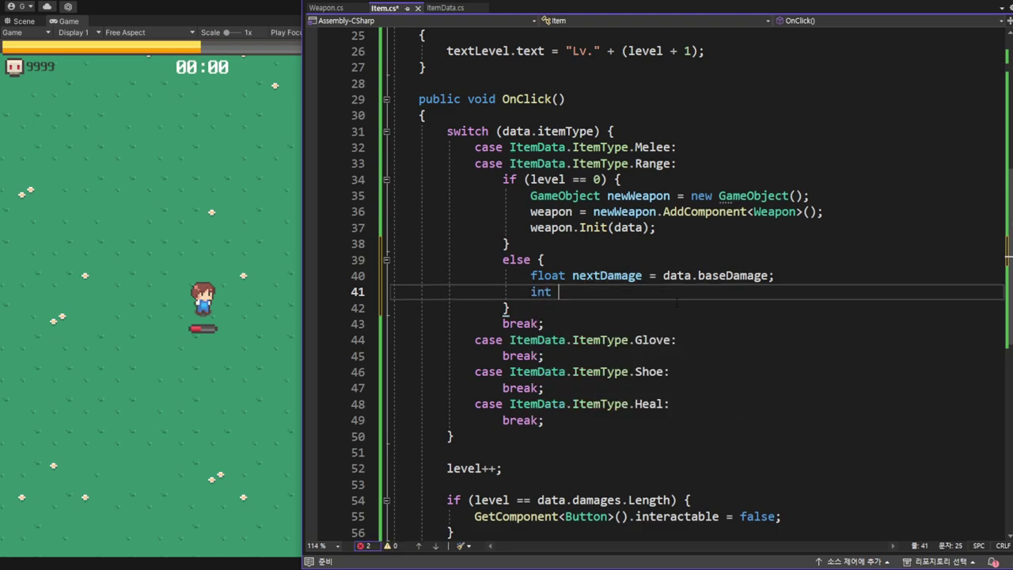
pyautogui.write('nextCounm')
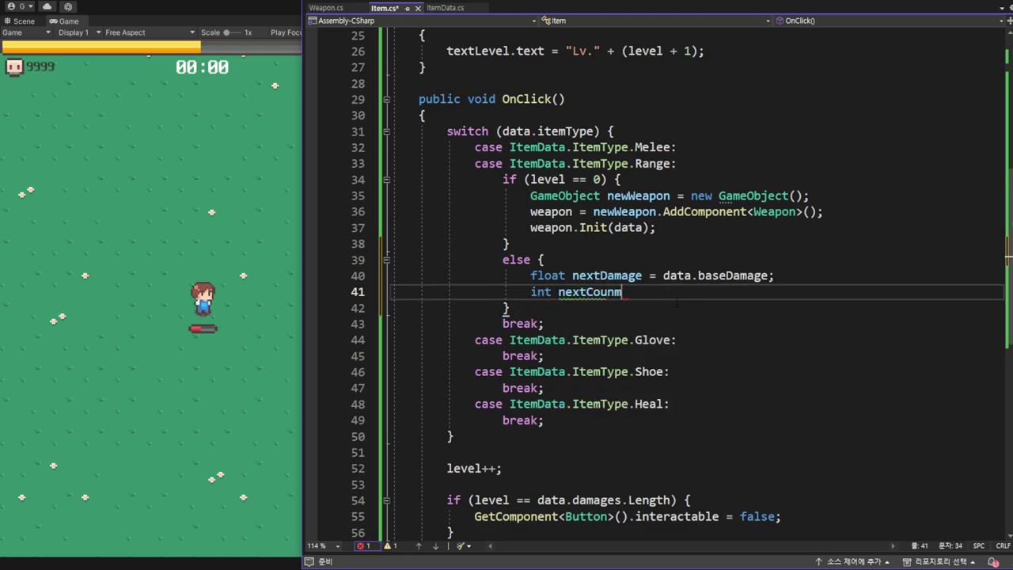
pyautogui.press('BackSpace')
pyautogui.write('t = ')
pyautogui.write('0')
pyautogui.write(';')
pyautogui.press('Return')
pyautogui.press('Return')
pyautogui.scroll(-2, 677, 302)
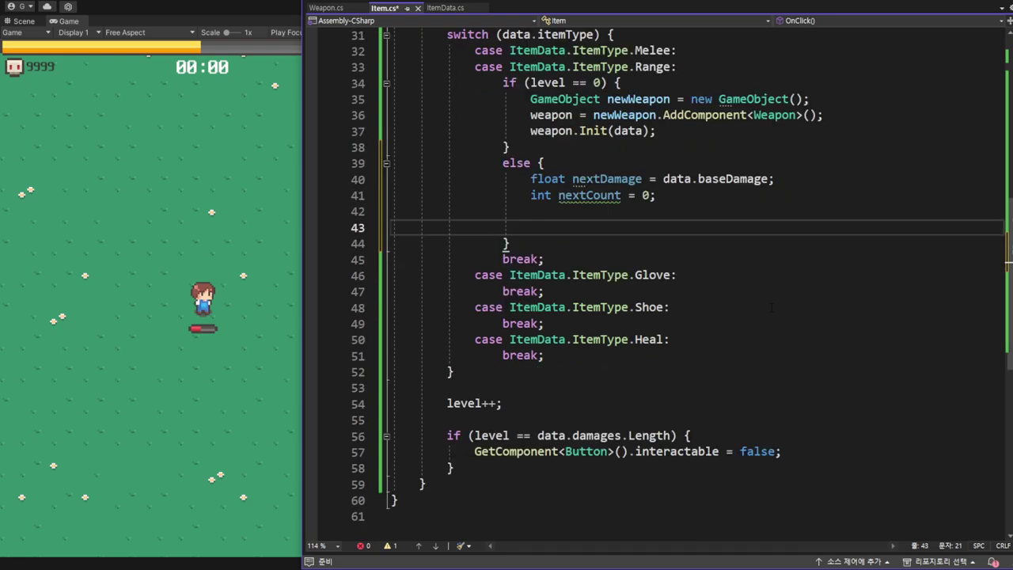
pyautogui.click(607, 180)
# - Add nextDamage += data.baseDamage * data.damages[level]; on line 43 of the else branch
pyautogui.click(559, 227)
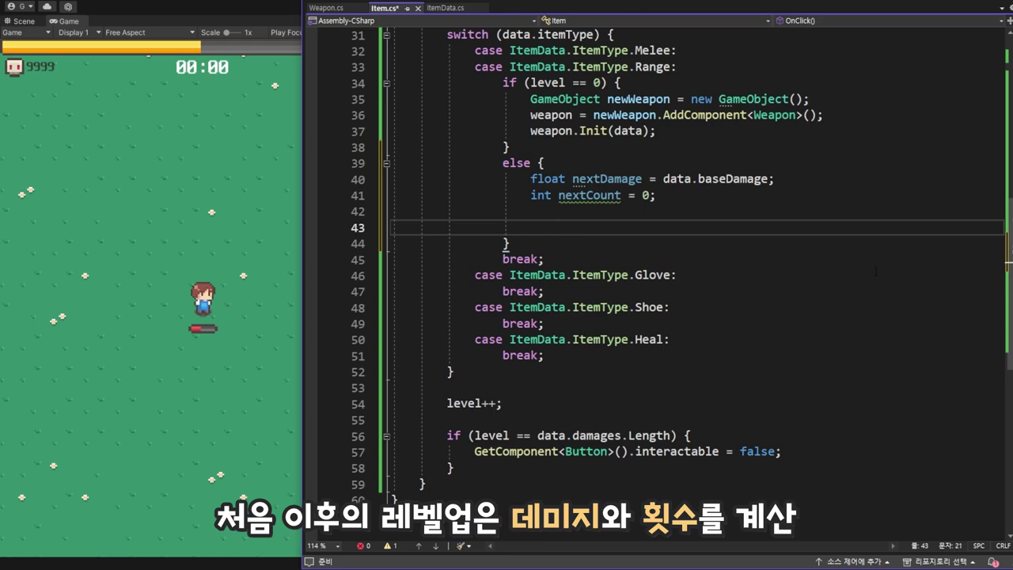
pyautogui.write('nextDamage')
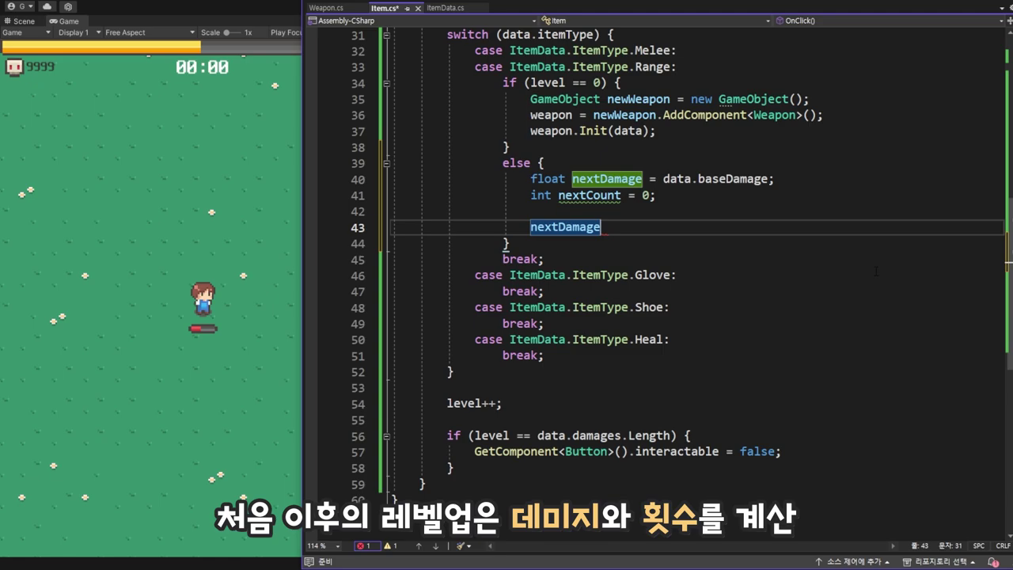
pyautogui.write(' += ')
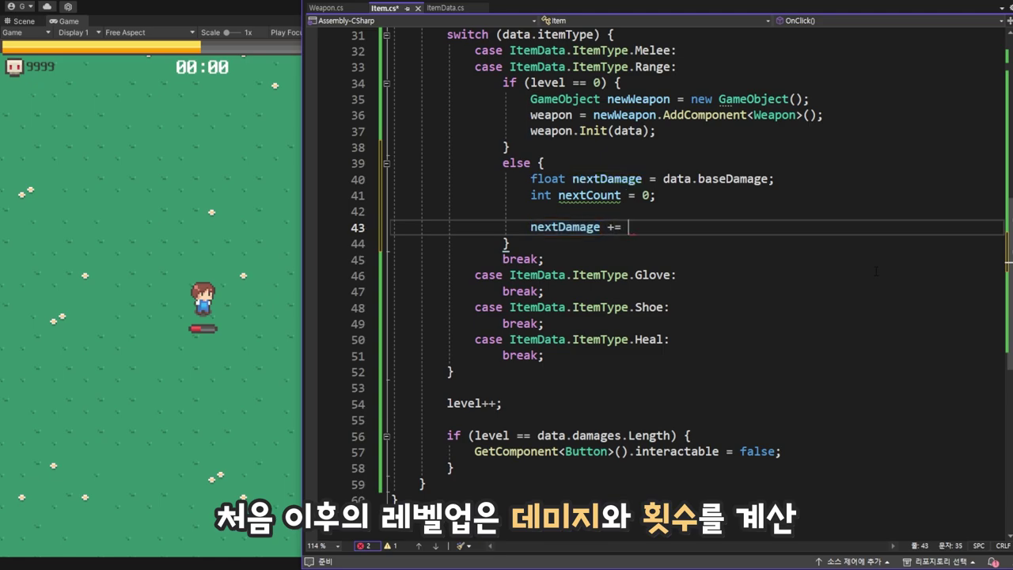
pyautogui.write('data')
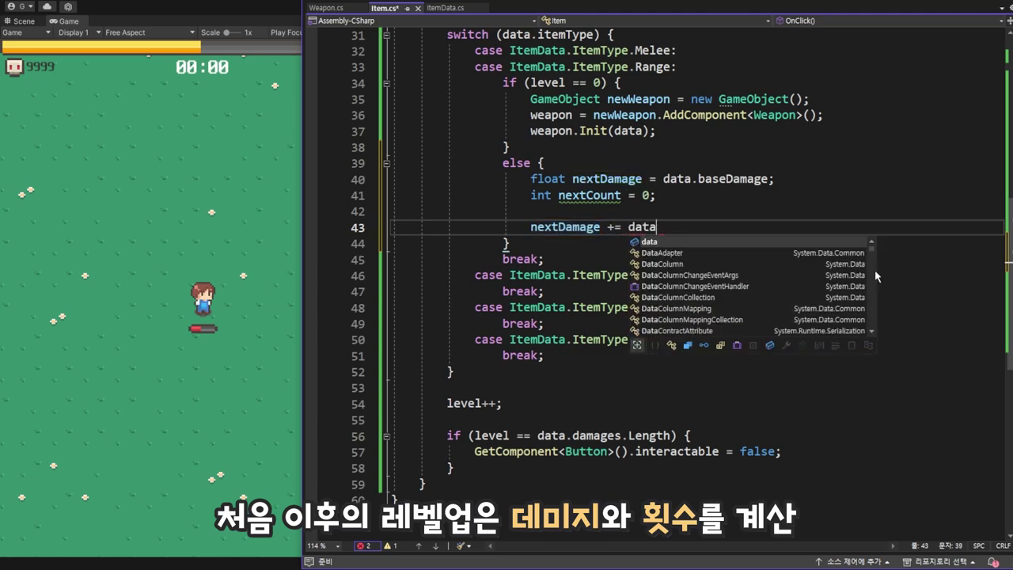
pyautogui.write('.ba')
pyautogui.press('Tab')
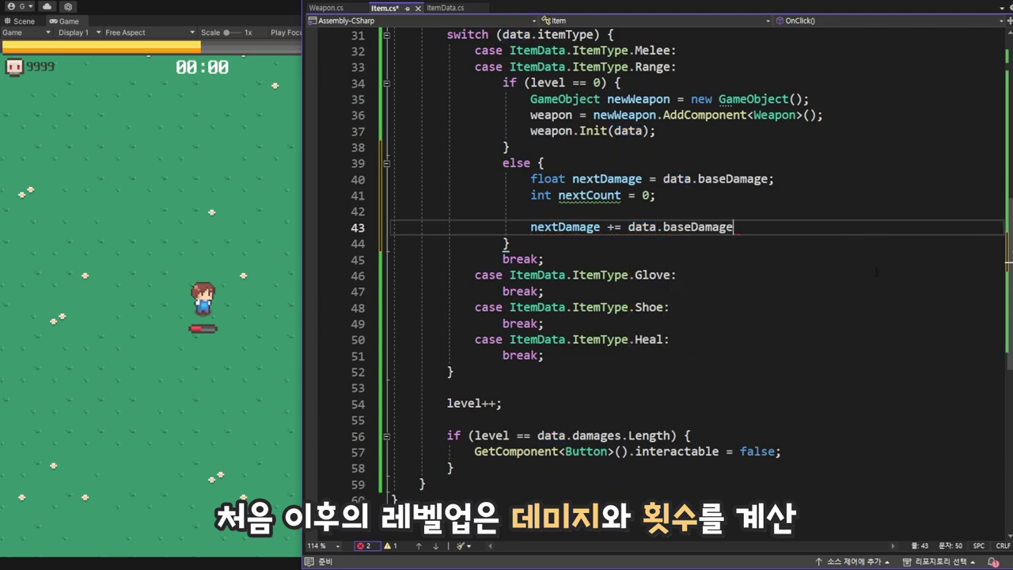
pyautogui.write('* ')
pyautogui.write('data')
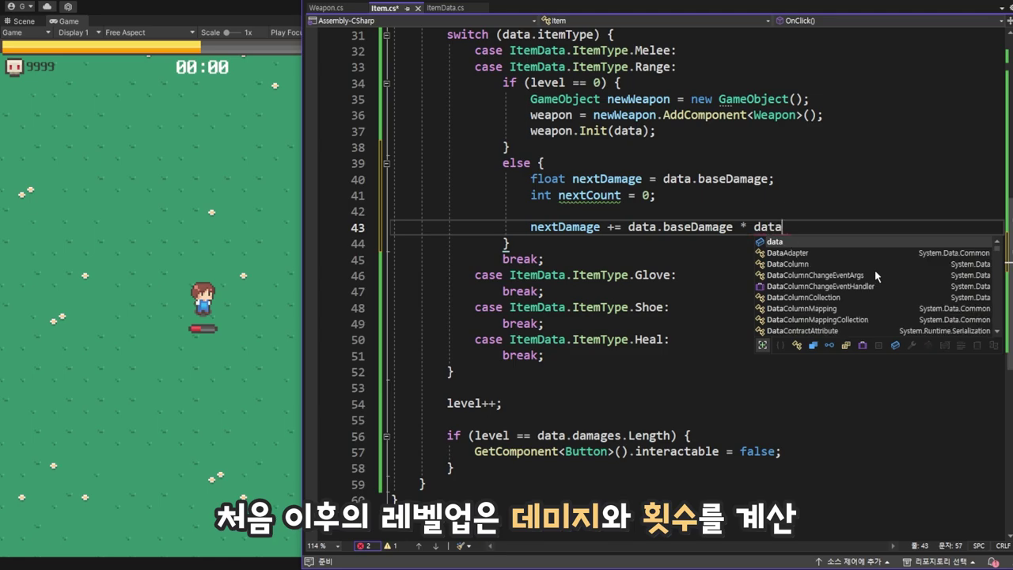
pyautogui.write('.')
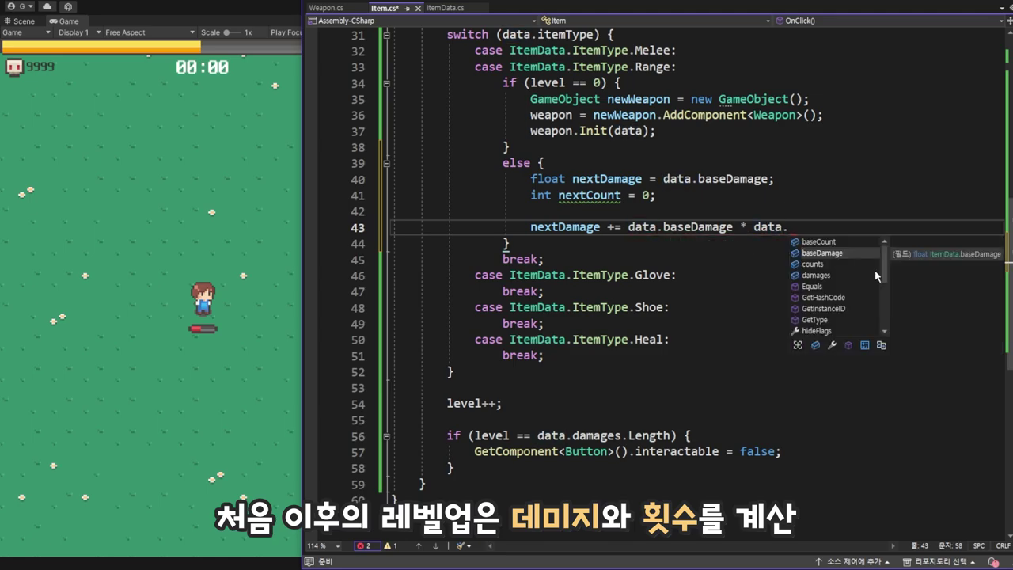
pyautogui.write('da')
pyautogui.press('Tab')
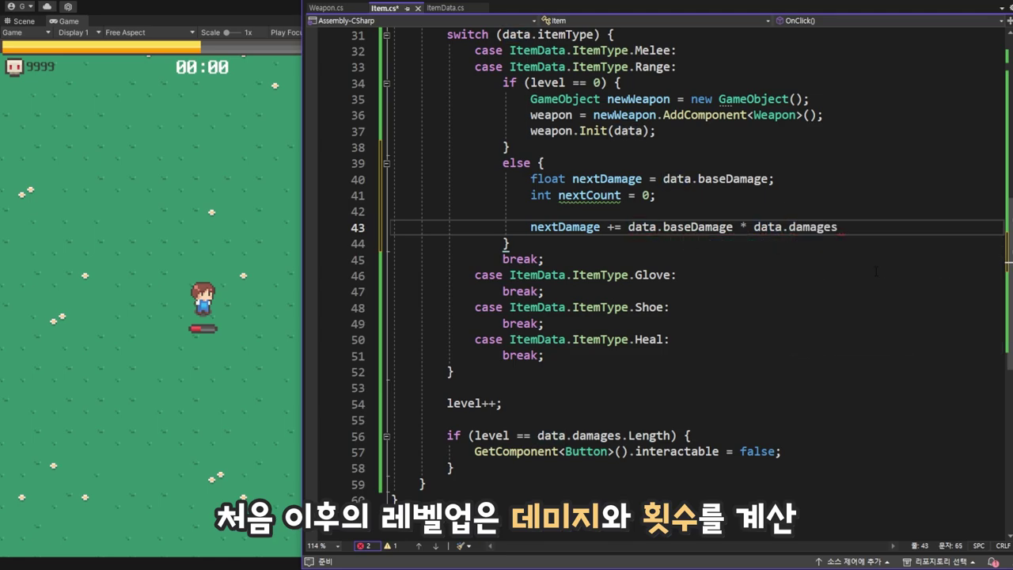
pyautogui.write('[')
pyautogui.write('level]')
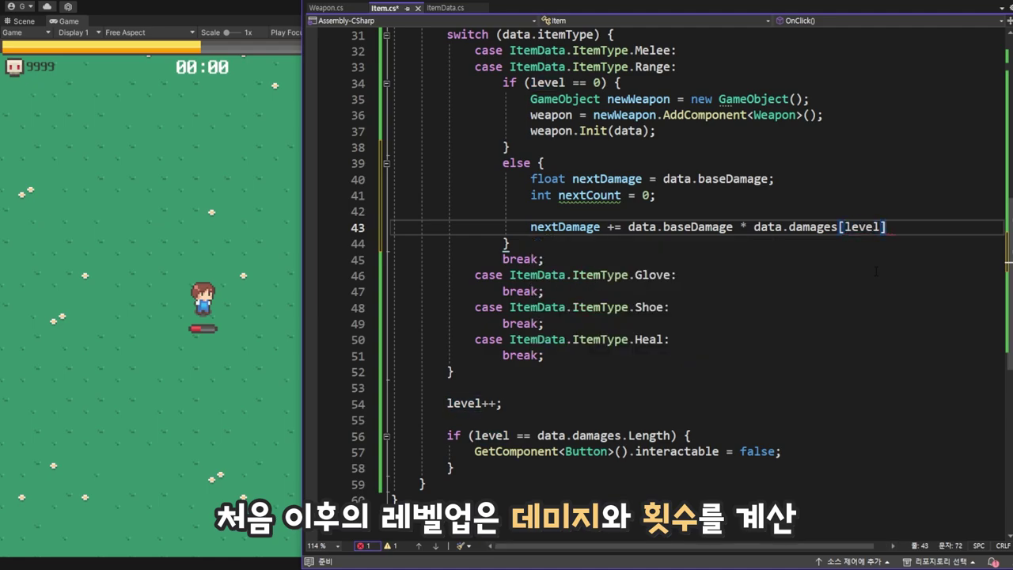
pyautogui.write(';')
pyautogui.doubleClick(861, 227)
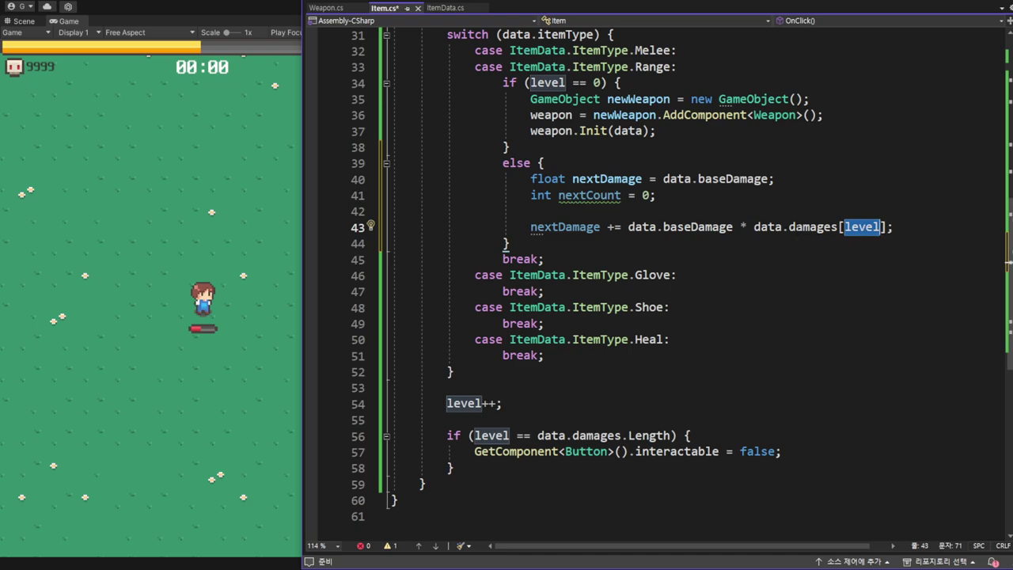
pyautogui.doubleClick(810, 227)
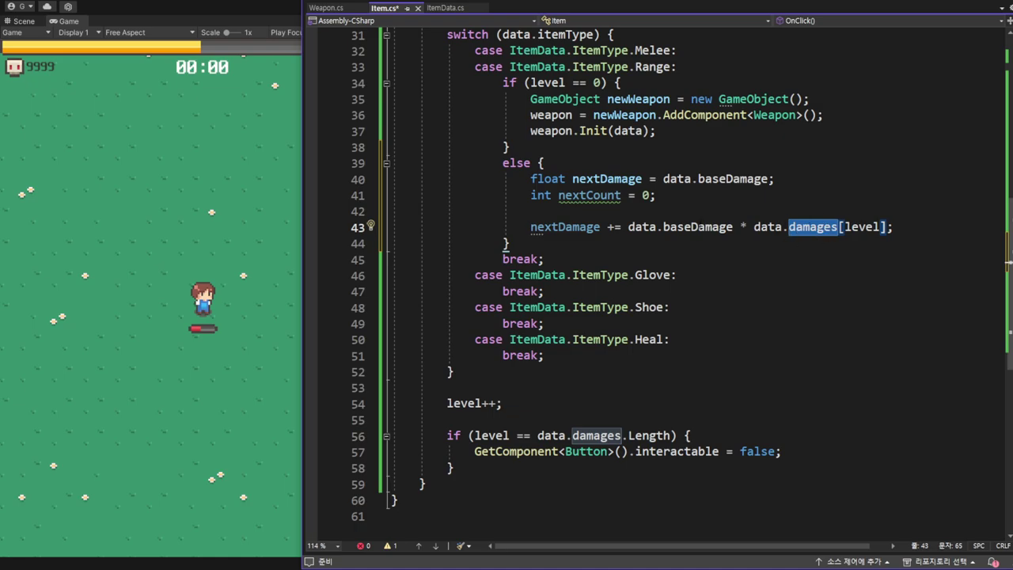
pyautogui.doubleClick(698, 229)
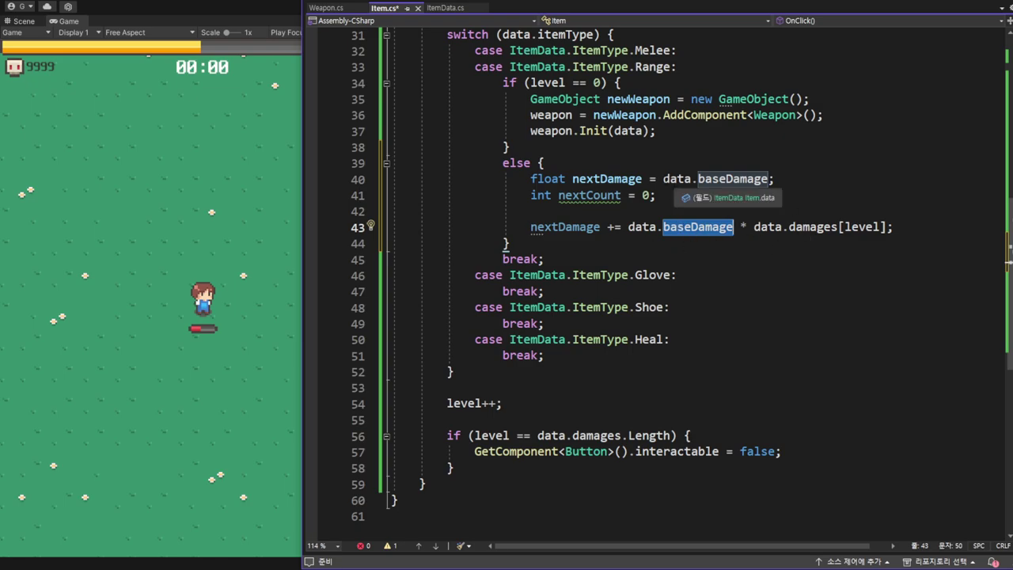
pyautogui.moveTo(663, 178); pyautogui.dragTo(776, 180)
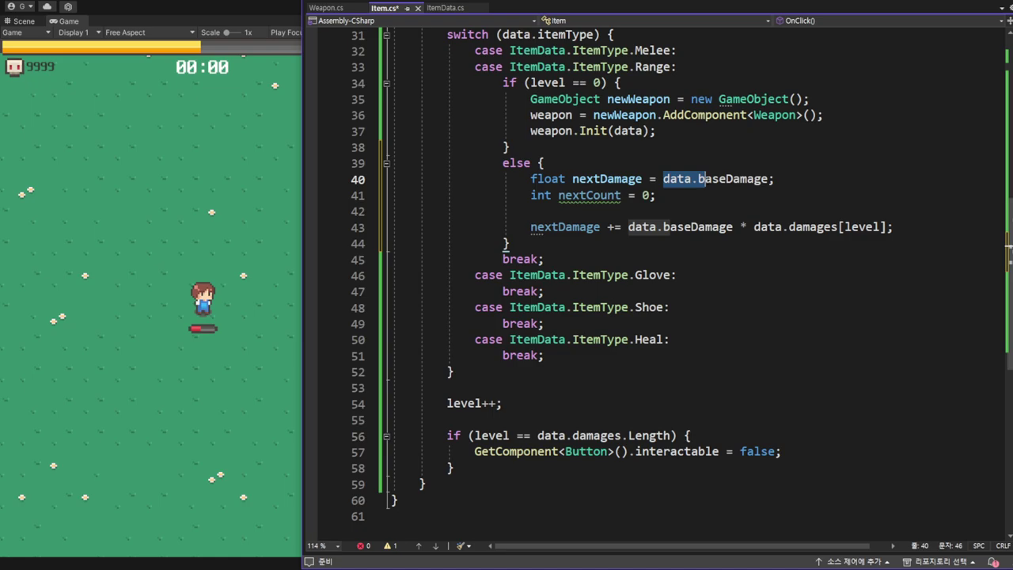
# - Add nextCount += data.counts[level]; below it, save Item.cs, and leave blank lines after
pyautogui.click(613, 227)
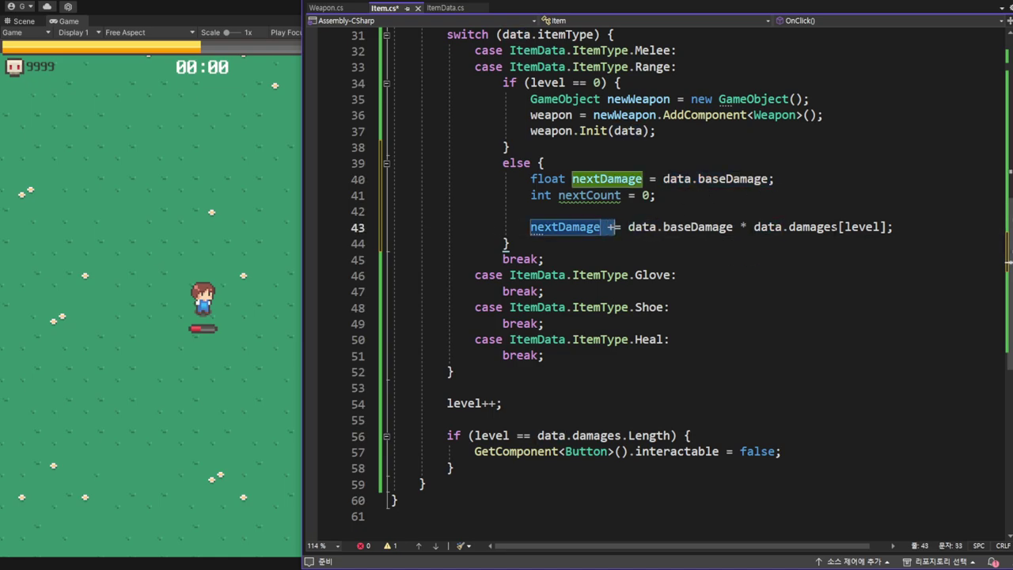
pyautogui.press('End')
pyautogui.press('Return')
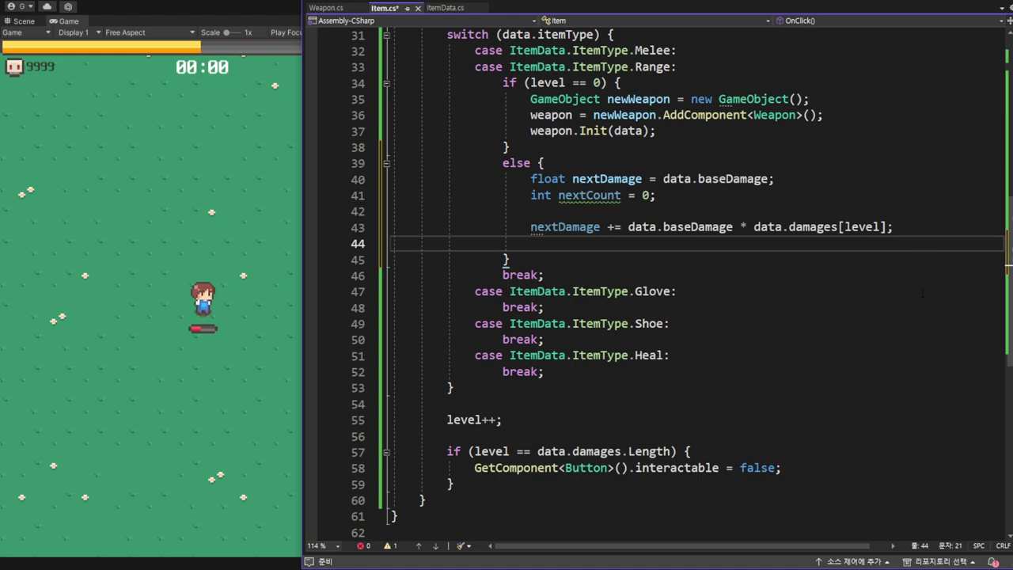
pyautogui.write('n')
pyautogui.write('ex')
pyautogui.press('Tab')
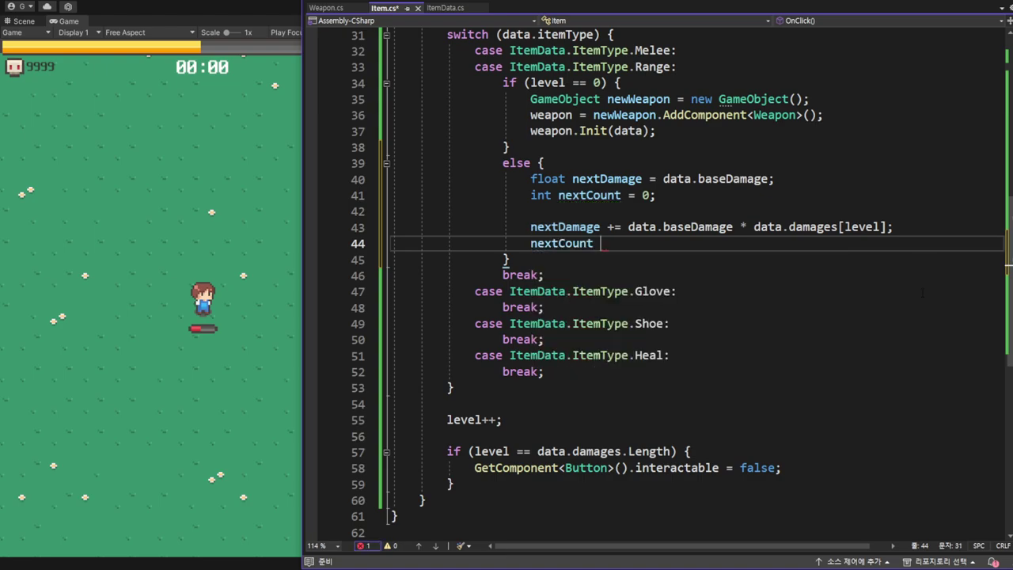
pyautogui.write('+= da')
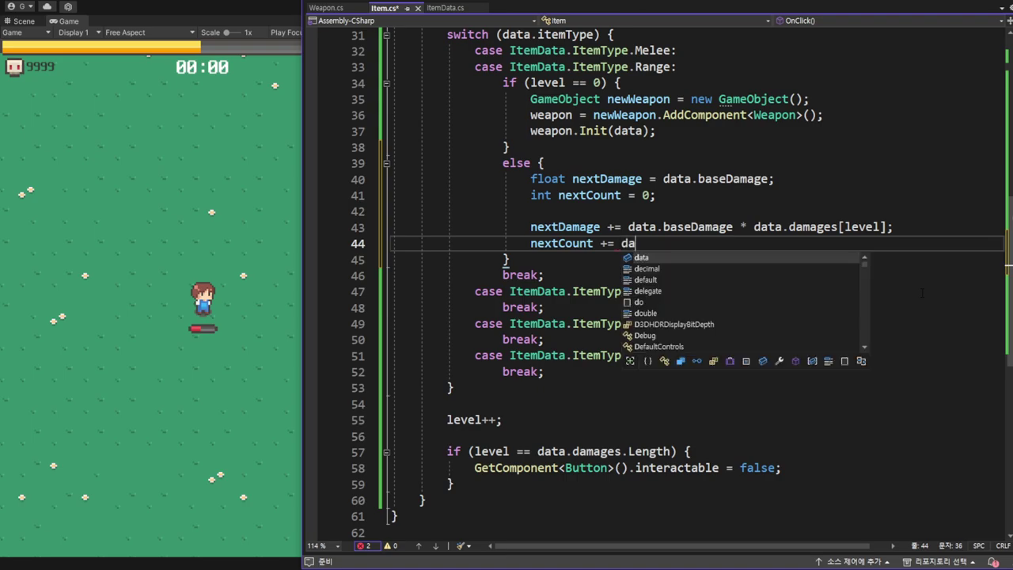
pyautogui.press('Tab')
pyautogui.write('.')
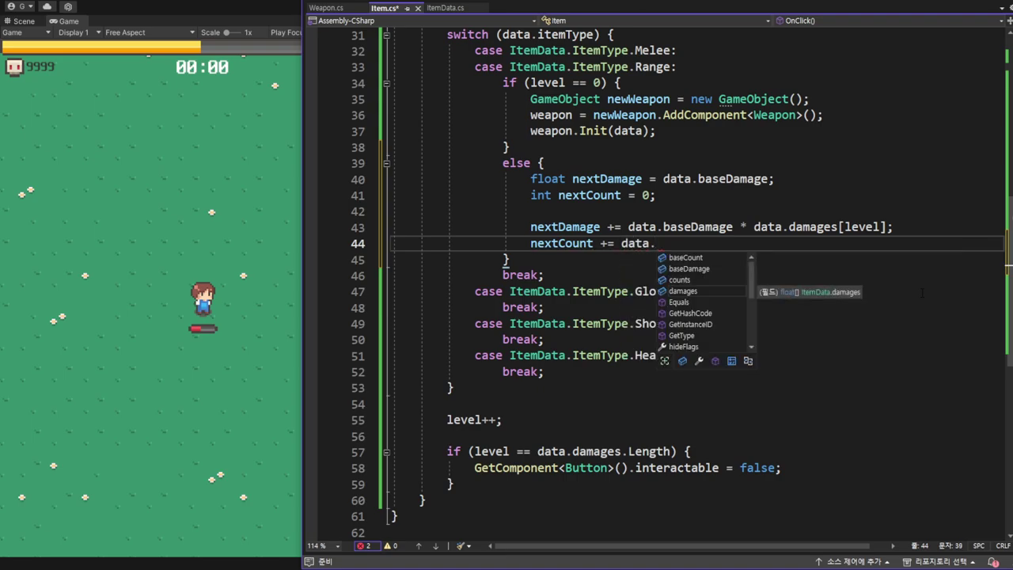
pyautogui.write('cou')
pyautogui.press('Tab')
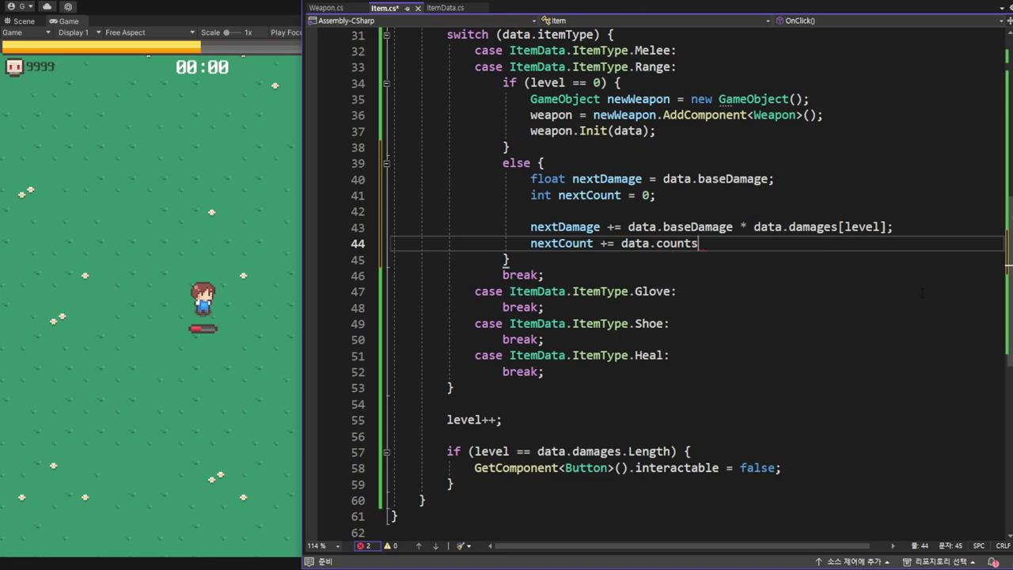
pyautogui.write('[level')
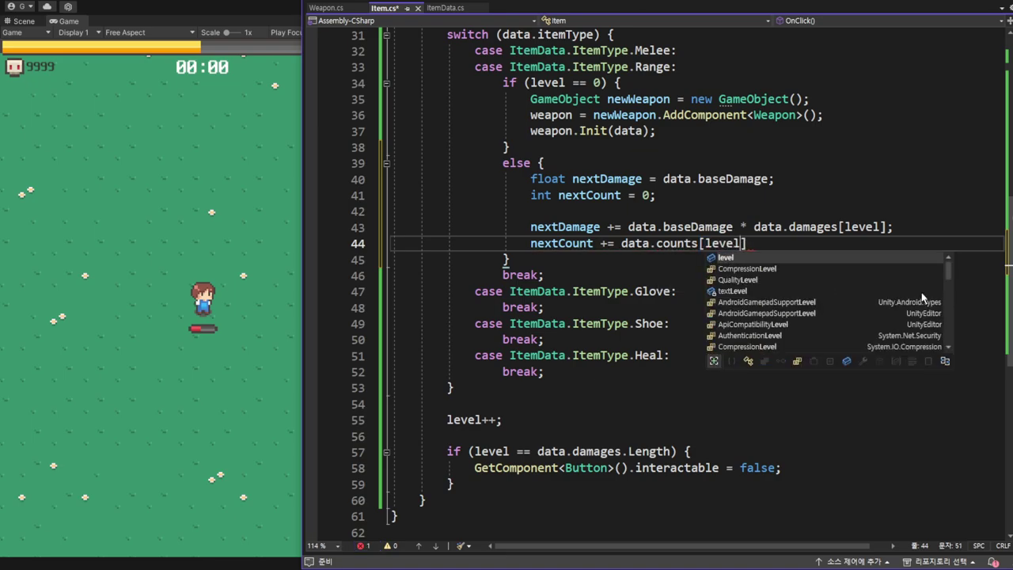
pyautogui.write('];')
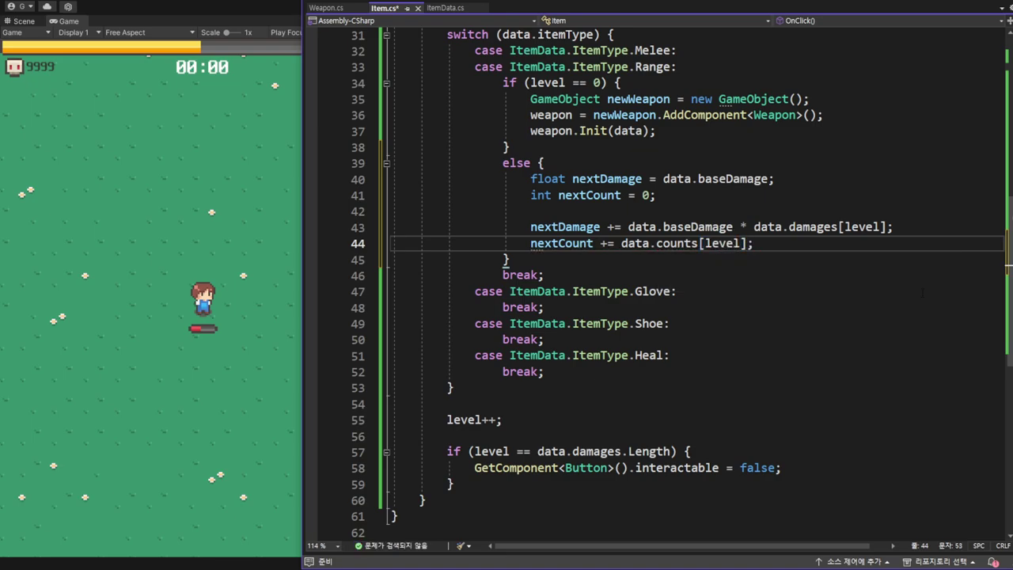
pyautogui.hotkey('ctrl', 's')
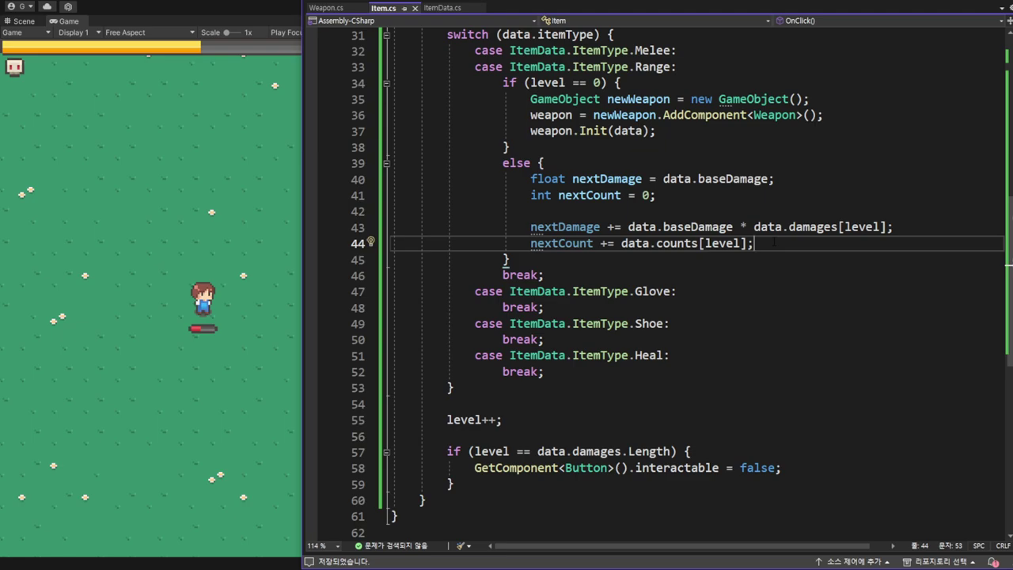
pyautogui.press('Return')
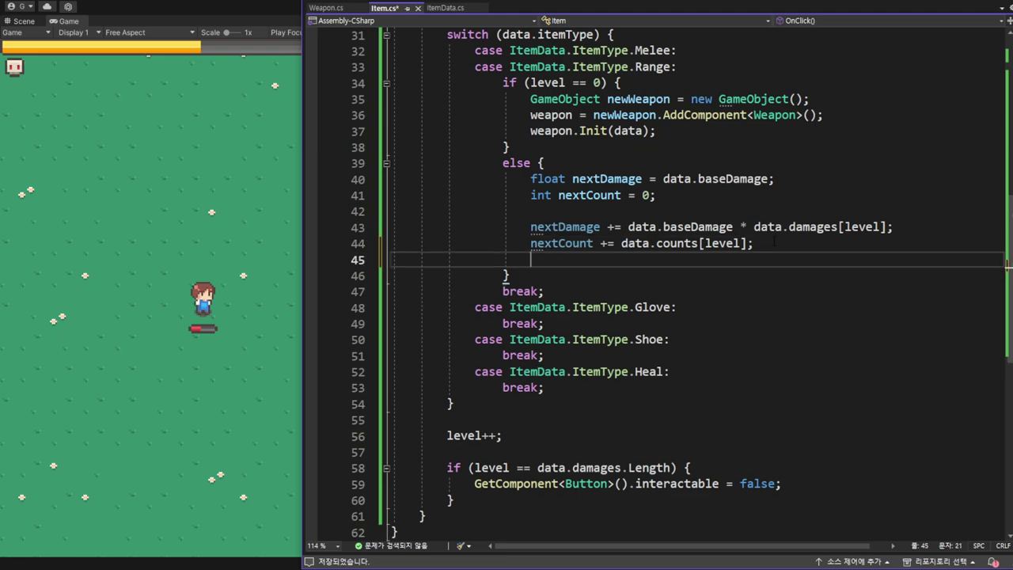
pyautogui.press('Return')
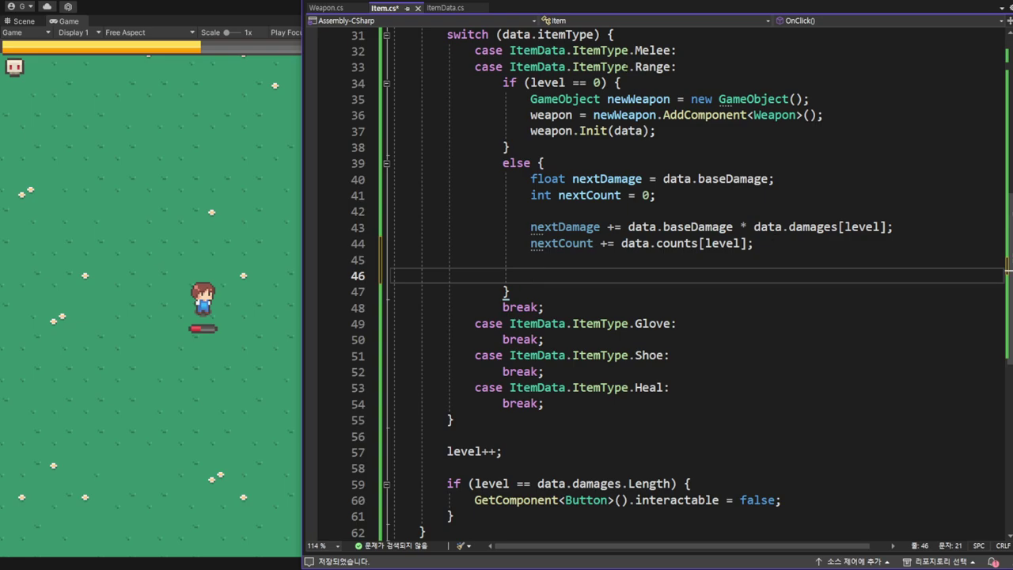
# - Check the damage and count parameters of LevelUp in the Weapon script
pyautogui.click(328, 8)
pyautogui.scroll(7, 617, 170)
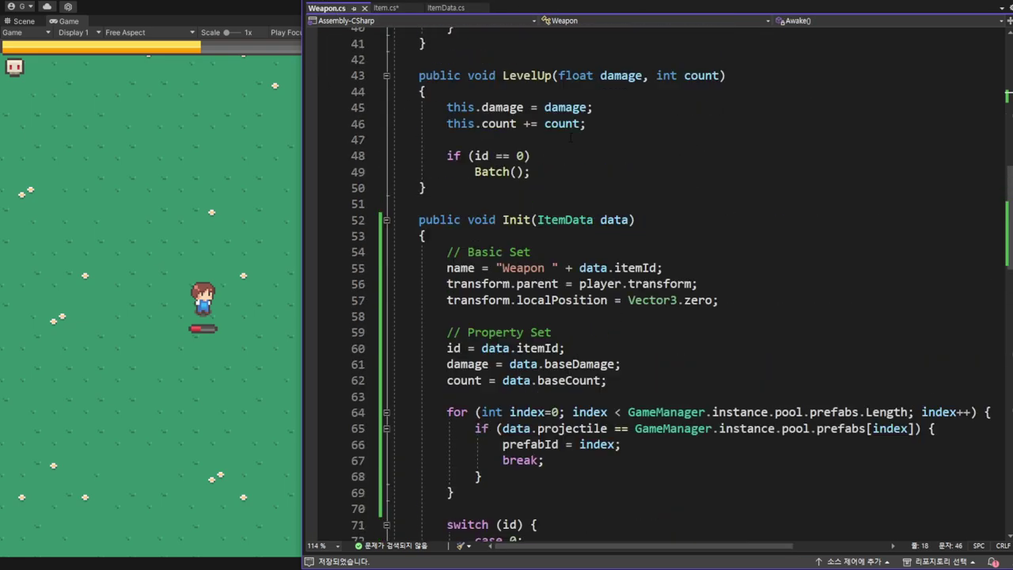
pyautogui.click(619, 220)
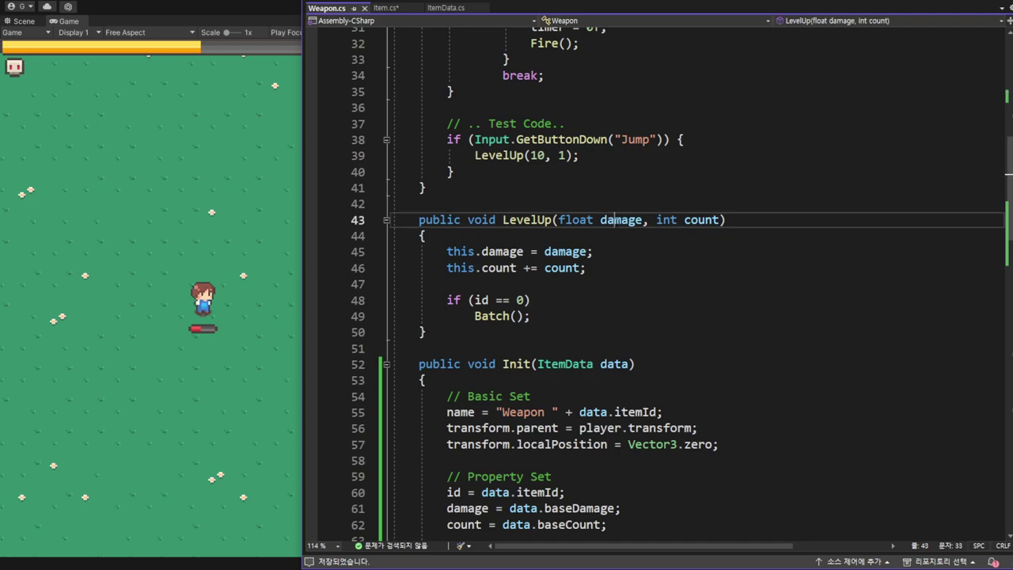
pyautogui.doubleClick(697, 222)
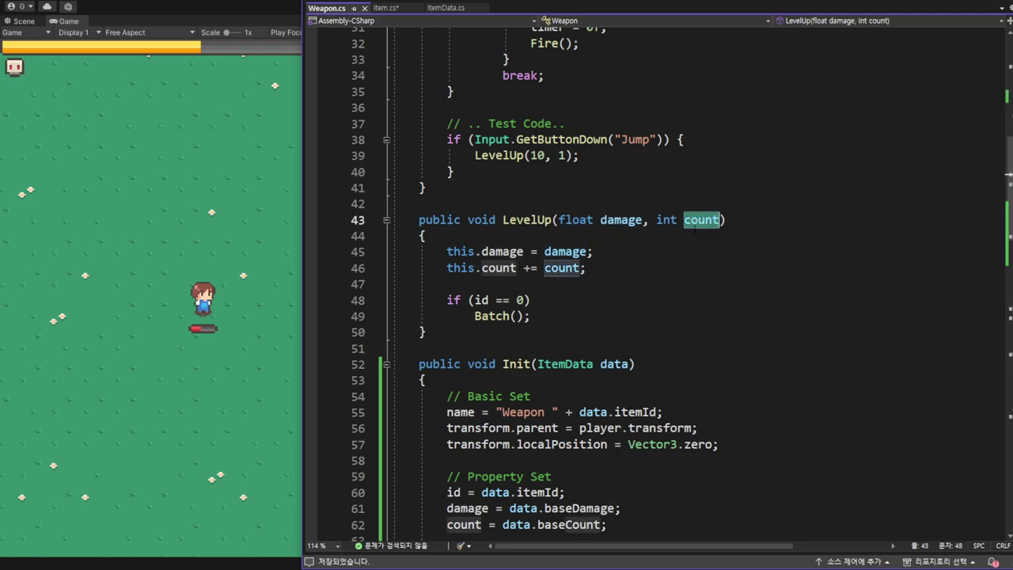
# - Start a weapon.LevelUp() call on line 46 of Item.cs
pyautogui.click(384, 8)
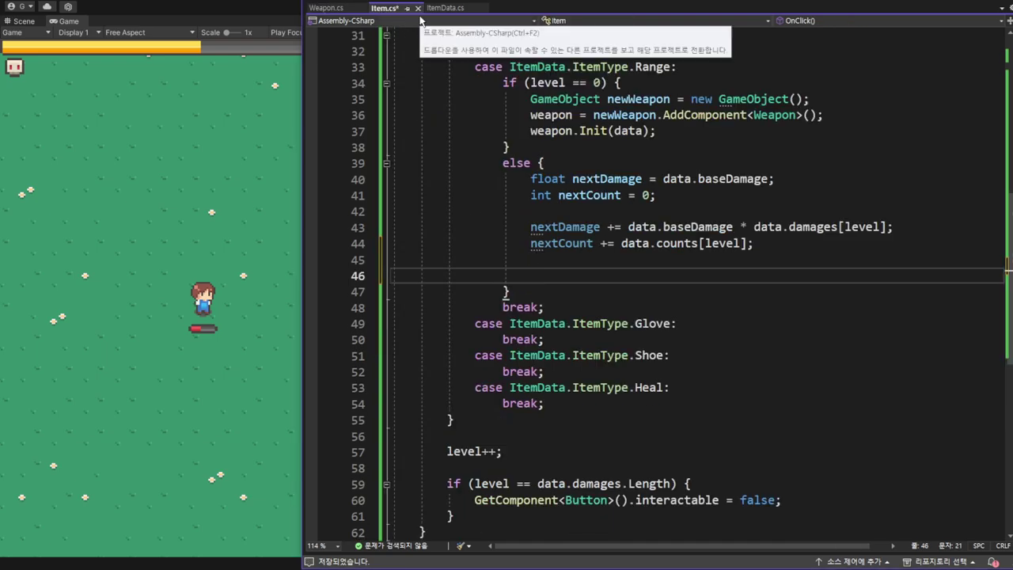
pyautogui.write('weapon')
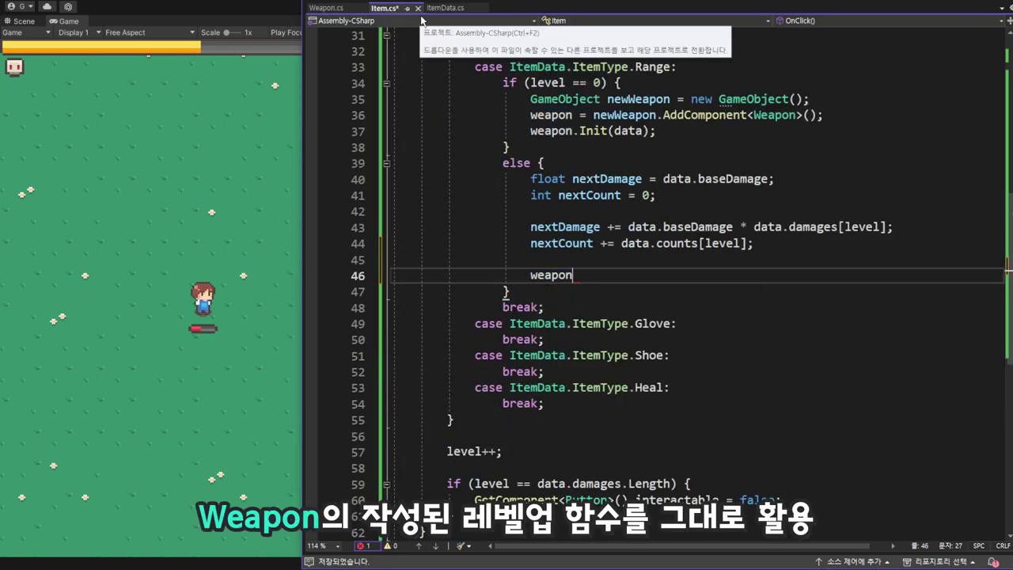
pyautogui.write('.')
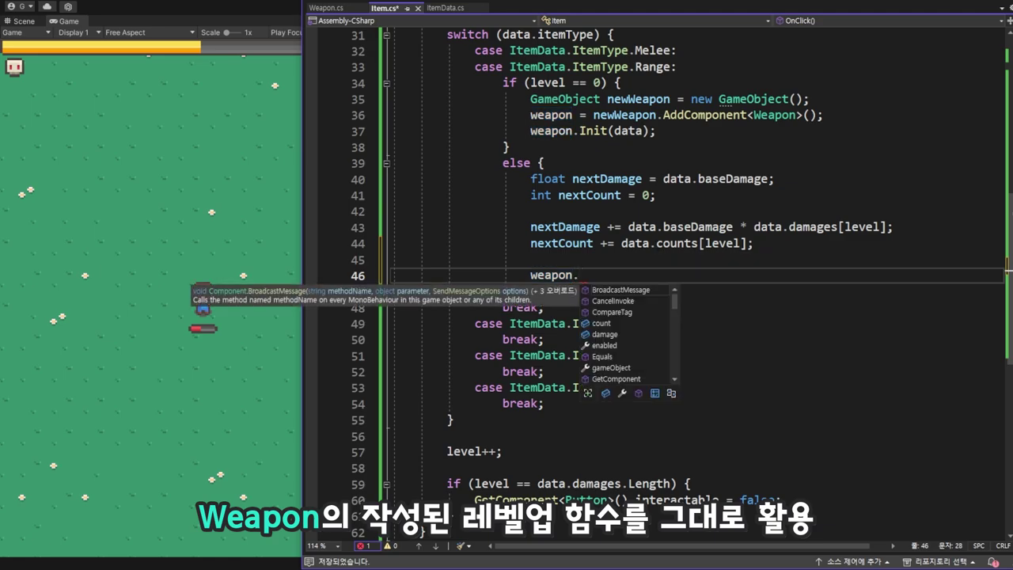
pyautogui.write('Leve')
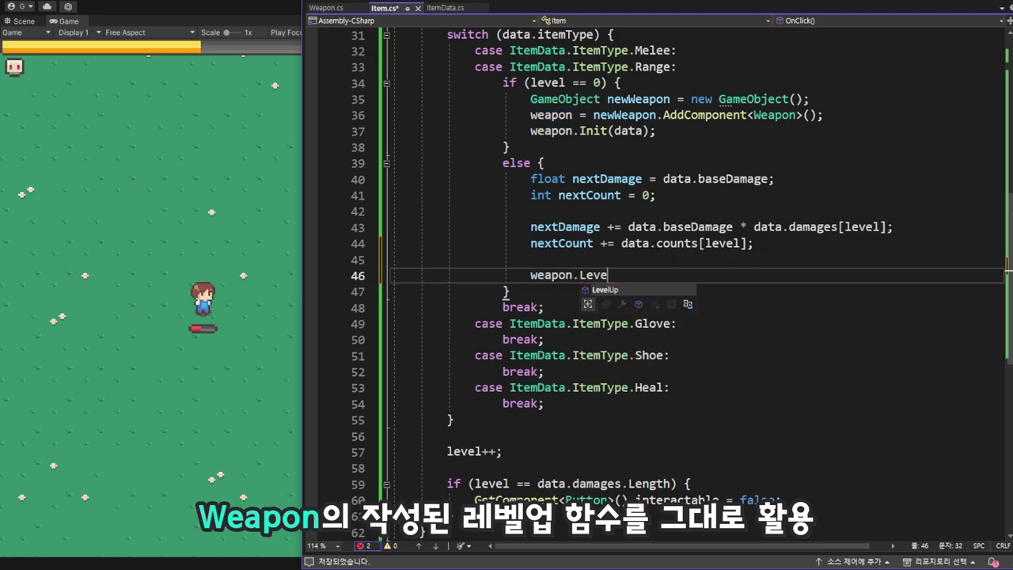
pyautogui.press('Tab')
pyautogui.write('()')
# - Pass nextDamage and nextCount as the LevelUp arguments, close with a semicolon, and save Item.cs
pyautogui.click(600, 227)
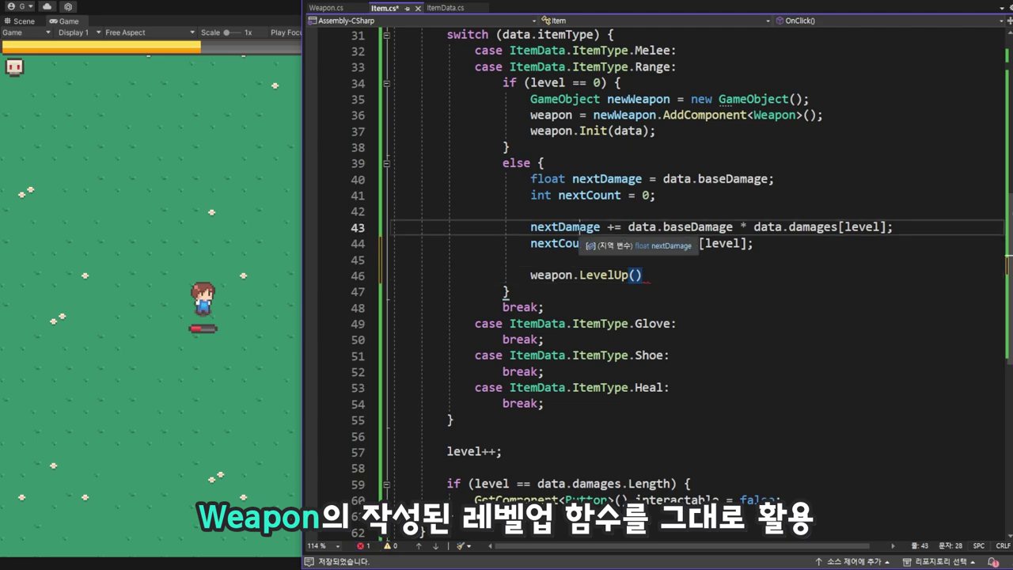
pyautogui.hotkey('ctrl', 'c')
pyautogui.click(643, 274)
pyautogui.hotkey('ctrl', 'v')
pyautogui.write(',')
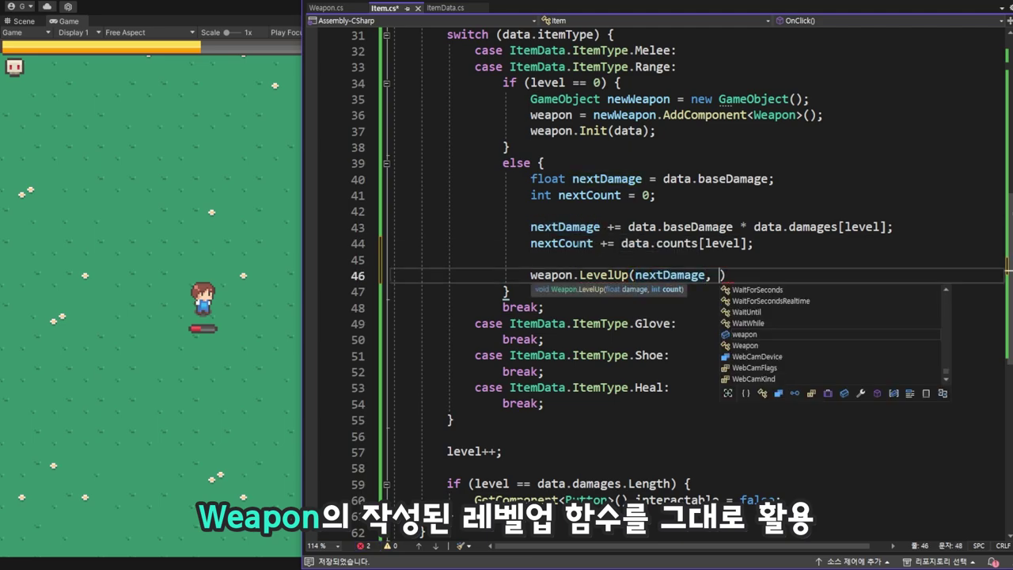
pyautogui.doubleClick(561, 243)
pyautogui.hotkey('ctrl', 'c')
pyautogui.click(718, 274)
pyautogui.hotkey('ctrl', 'v')
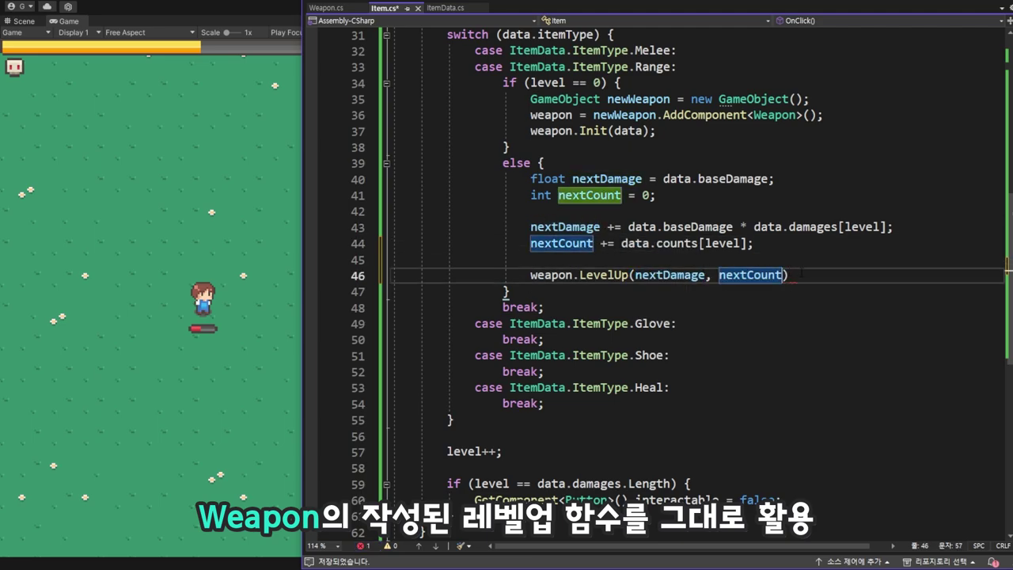
pyautogui.press('End')
pyautogui.write(';')
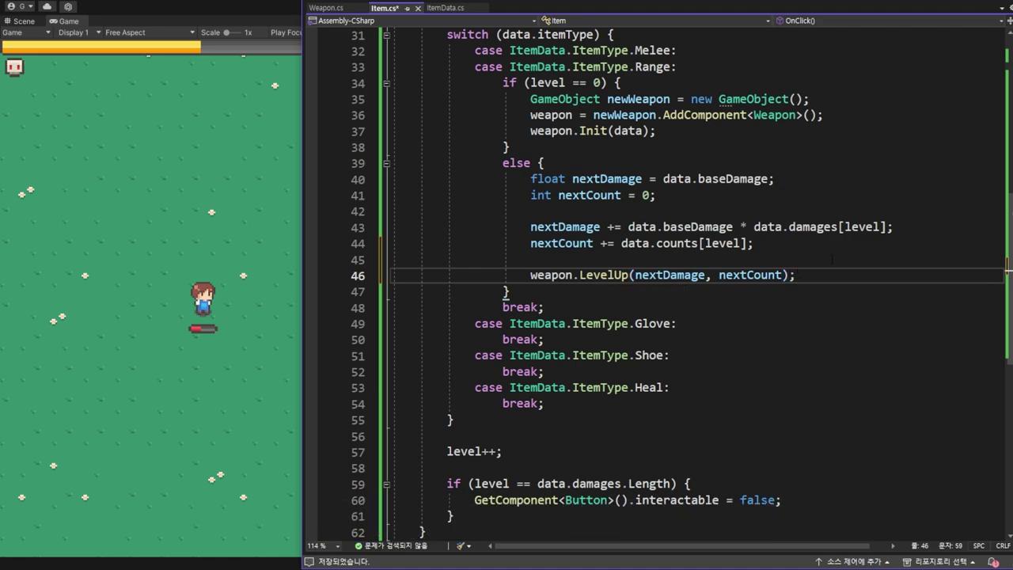
pyautogui.hotkey('ctrl', 's')
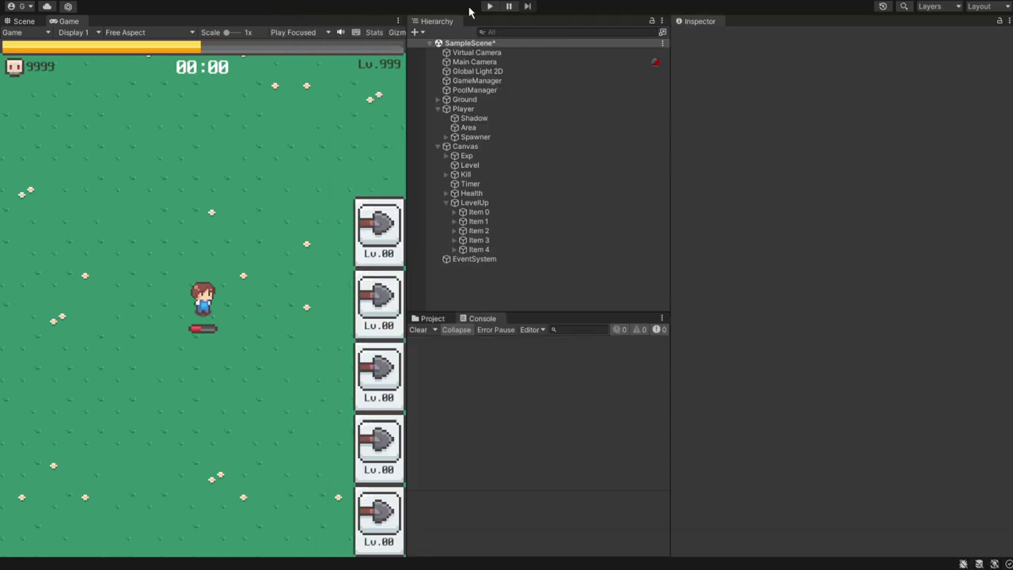
# - Enter Play mode and level the shovel item up to Lv.5, checking Weapon 0's stats
pyautogui.click(489, 6)
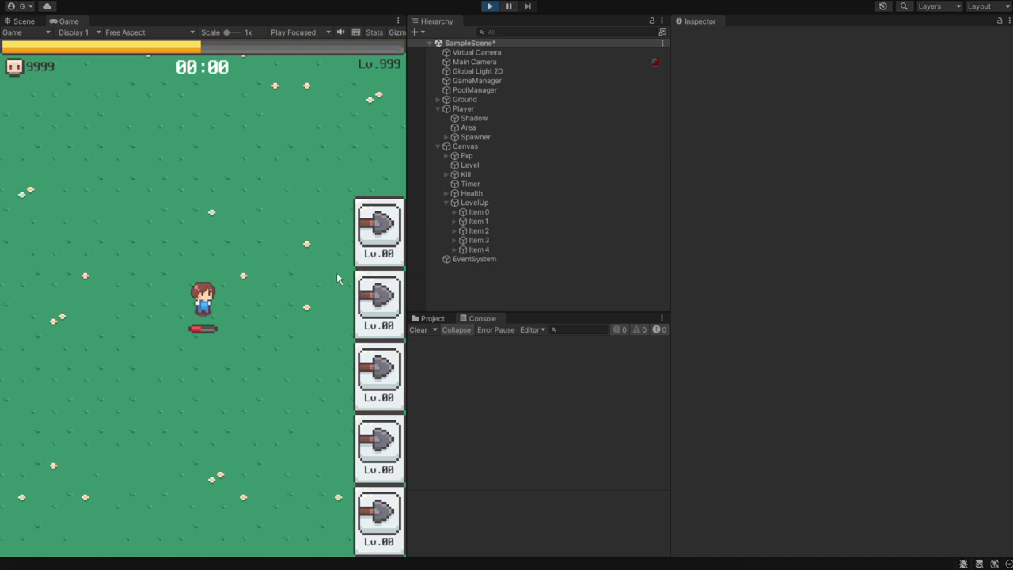
pyautogui.click(381, 254)
pyautogui.click(380, 253)
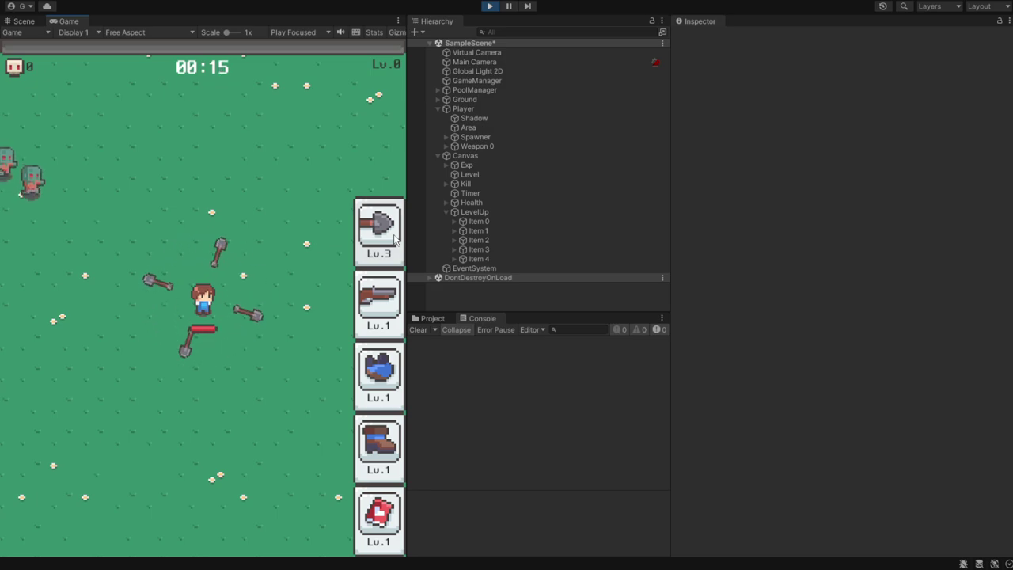
pyautogui.press('w')
pyautogui.click(395, 238)
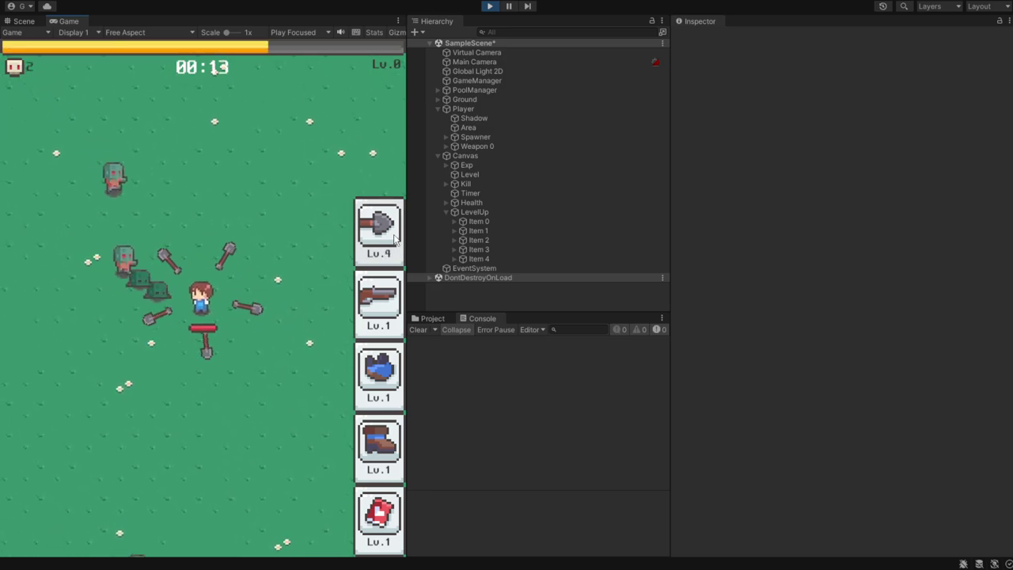
pyautogui.press('w')
pyautogui.press('a')
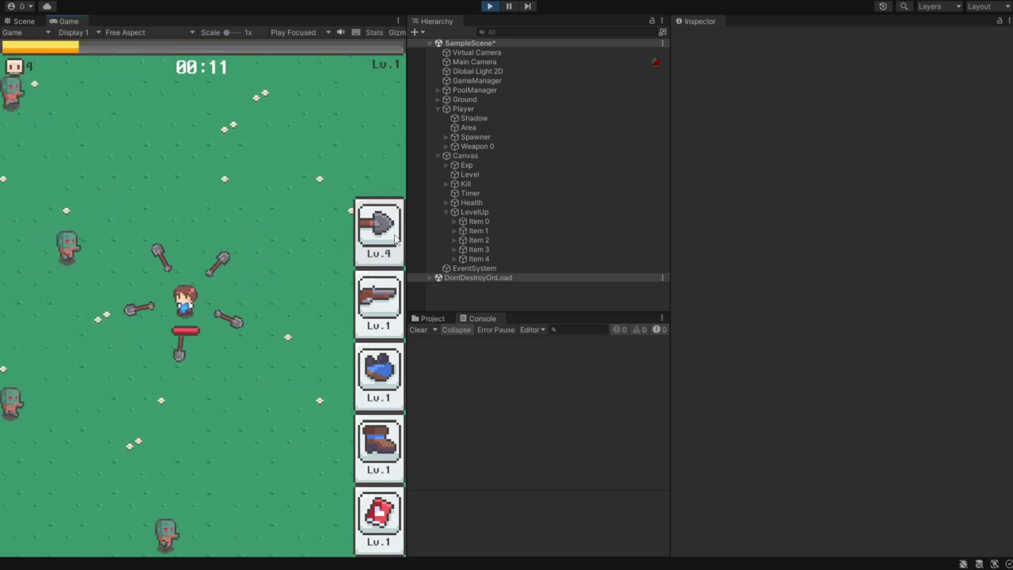
pyautogui.press('w')
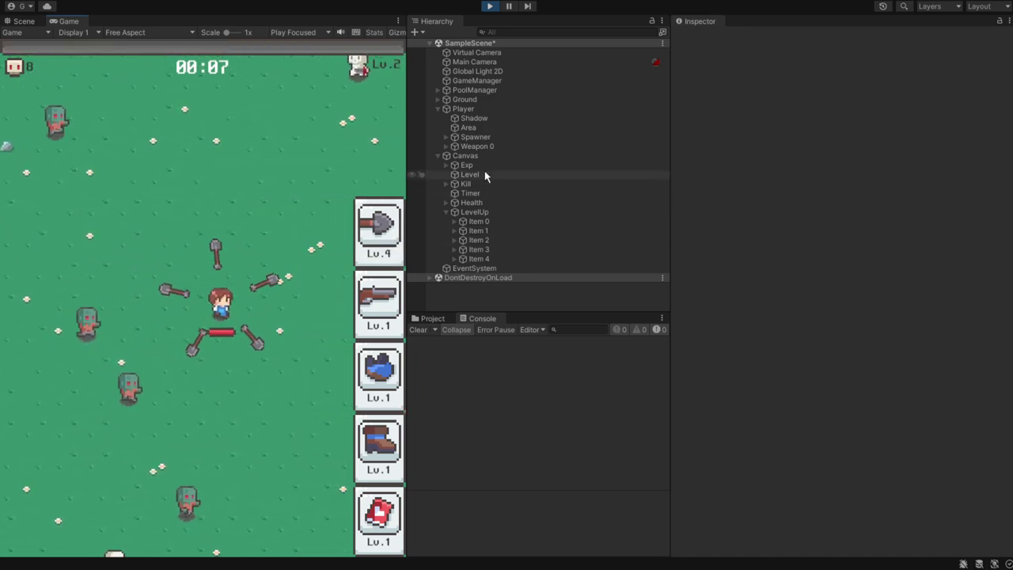
pyautogui.click(477, 146)
pyautogui.click(297, 193)
pyautogui.press('d')
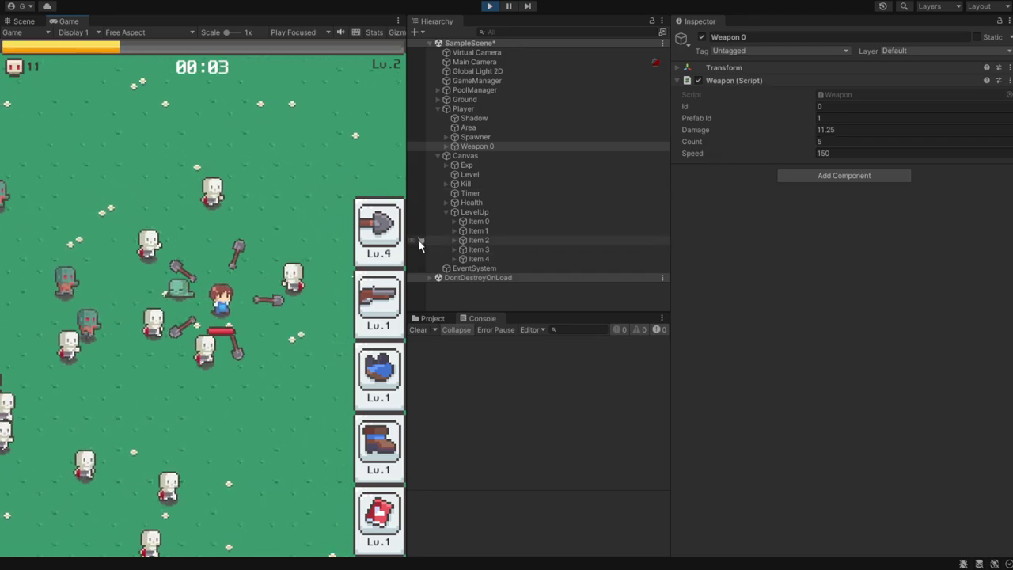
pyautogui.click(386, 237)
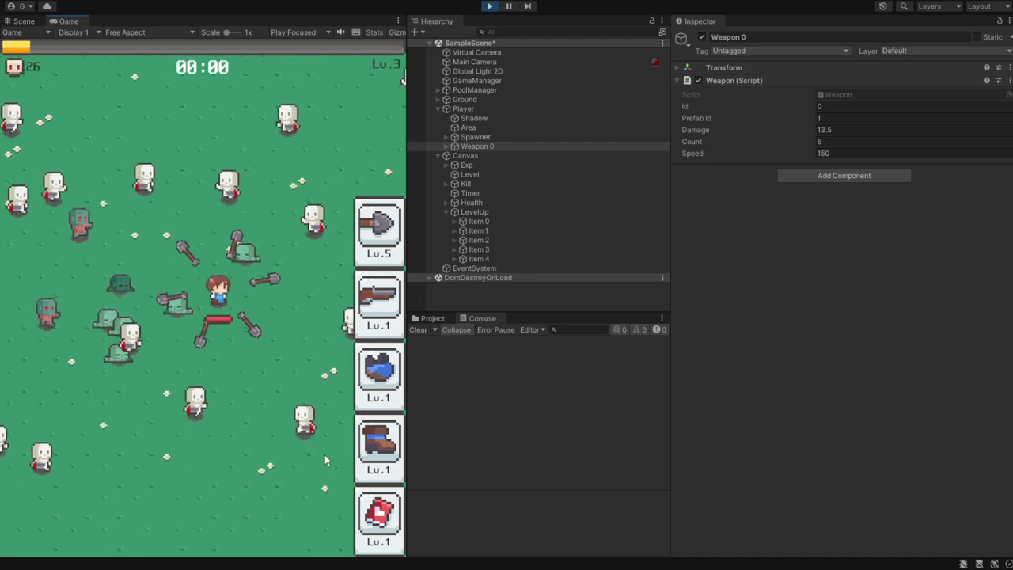
# - Unlock the gun item and level it up to Lv.4 while moving the player
pyautogui.click(383, 309)
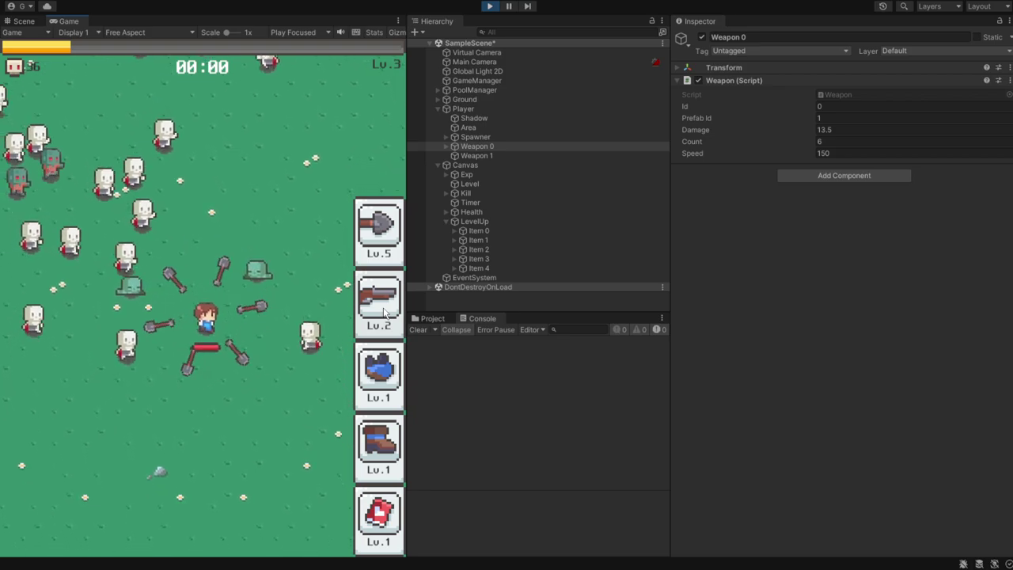
pyautogui.click(385, 312)
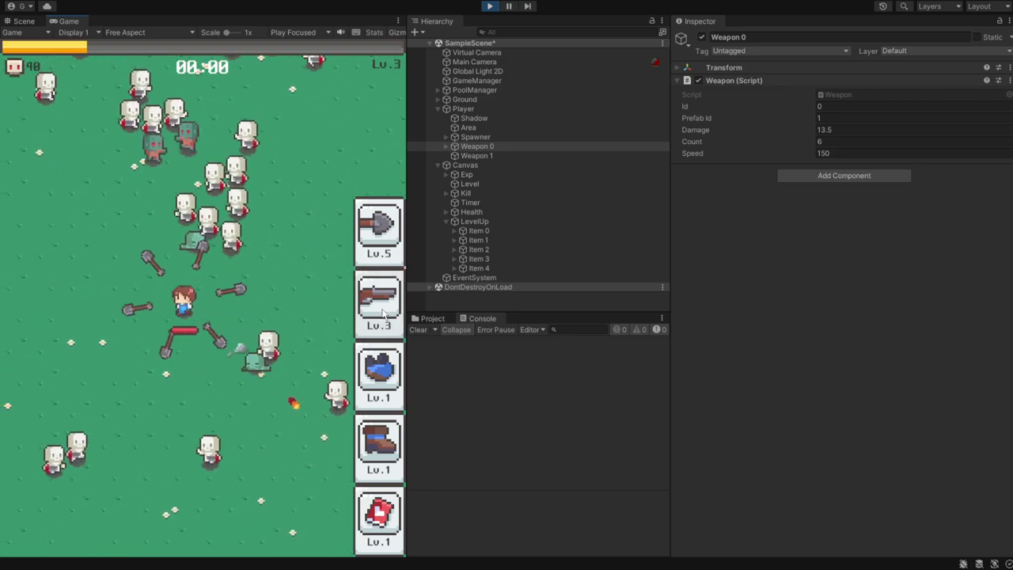
pyautogui.click(384, 311)
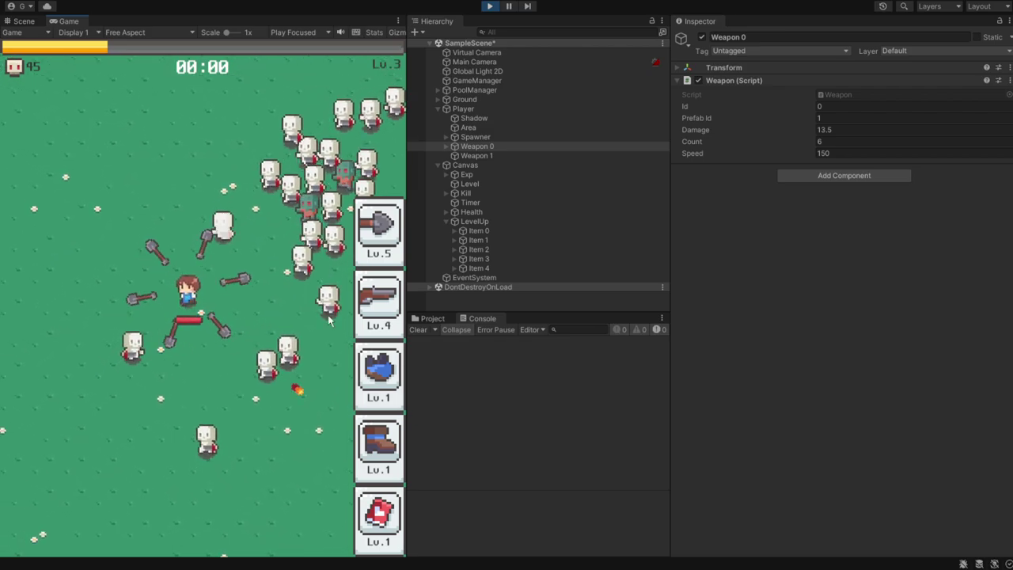
pyautogui.press('d')
pyautogui.press('s')
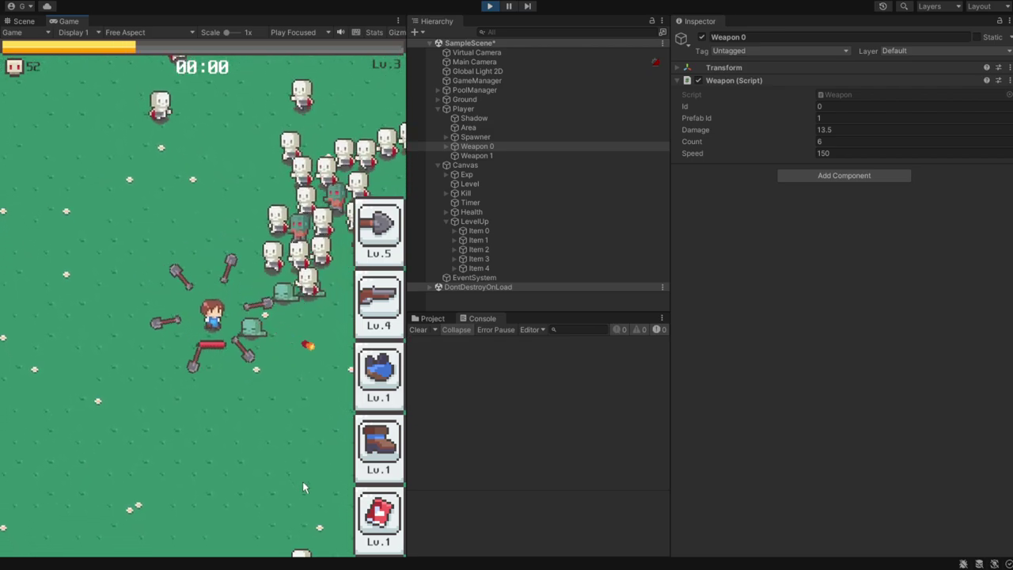
pyautogui.press('d')
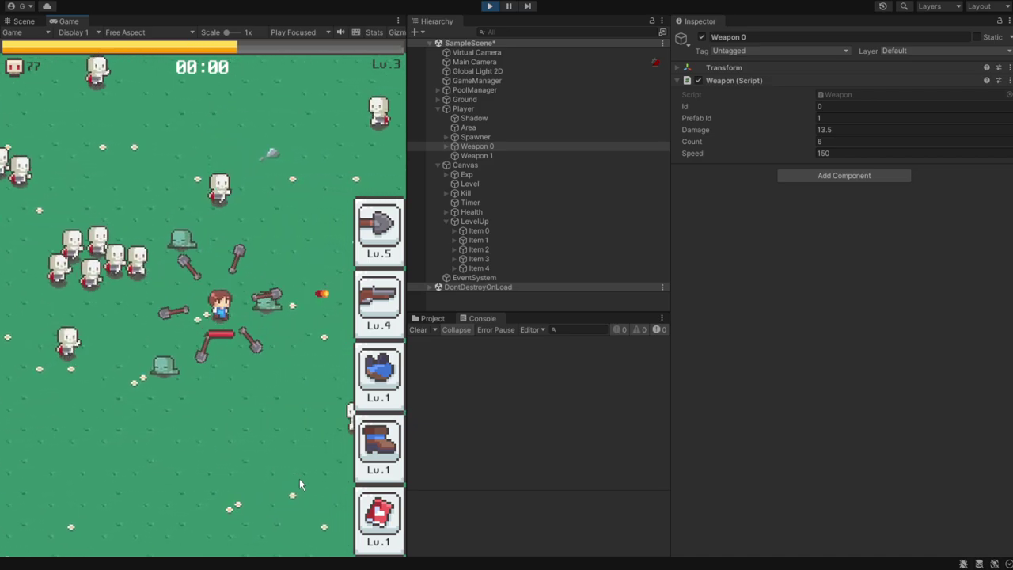
pyautogui.press('a')
pyautogui.press('a')
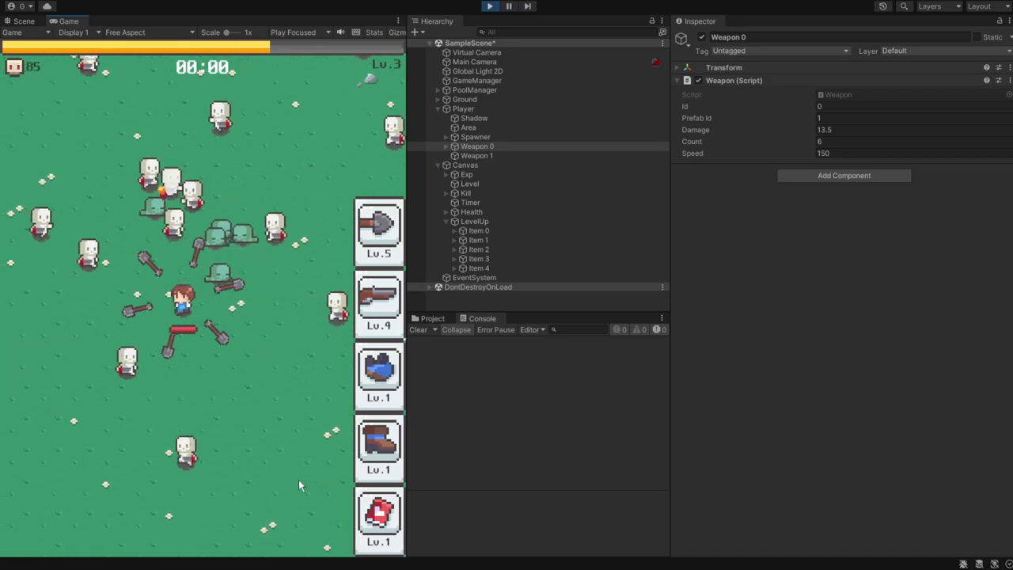
pyautogui.press('a')
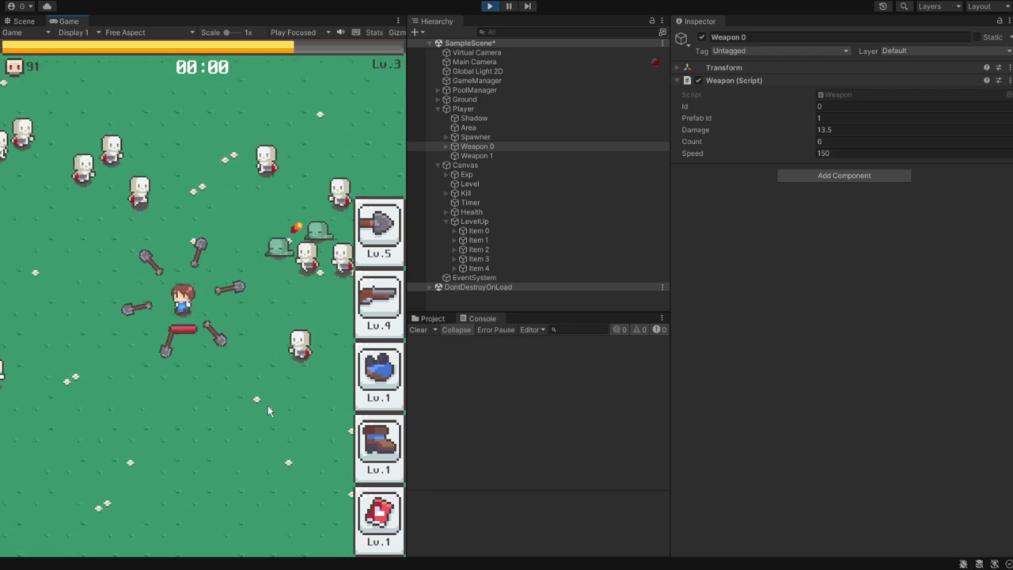
# - Select Item 0 in Assets/Undead Survivor/Data to view base damage 4.5, base count 3, damages 0.5–3
pyautogui.click(432, 318)
pyautogui.click(462, 453)
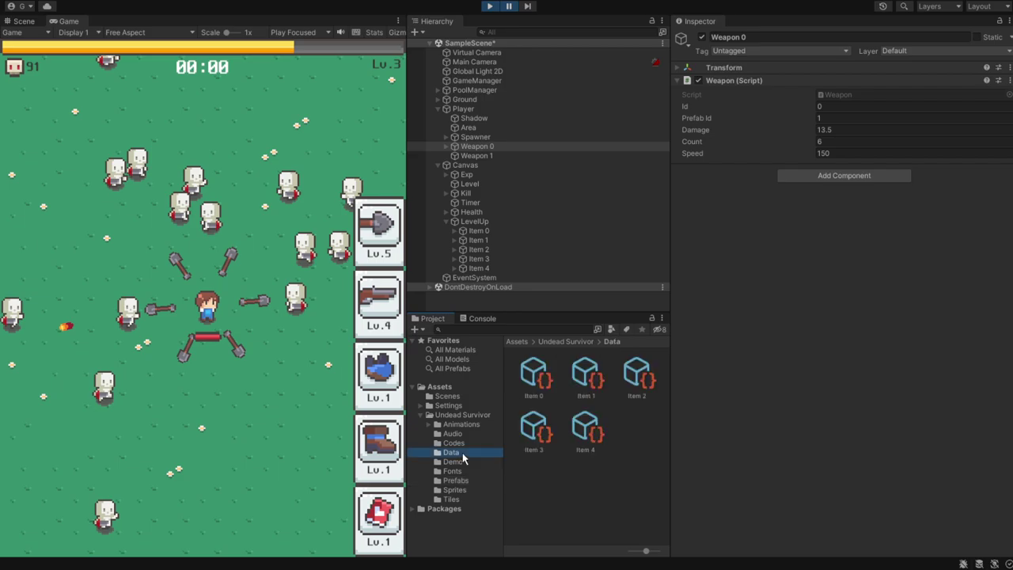
pyautogui.click(535, 378)
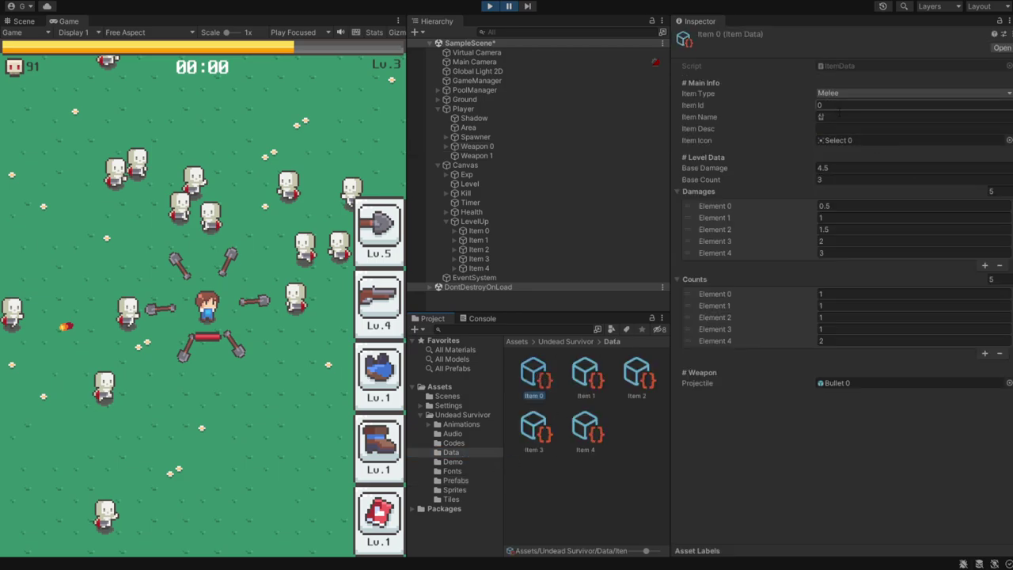
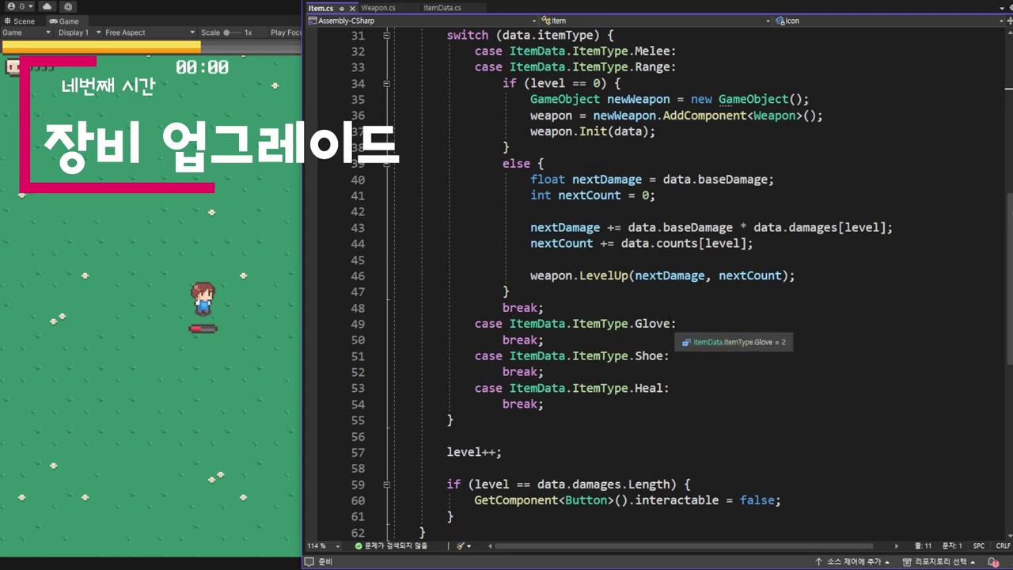
# - Cut the break under case ItemType.Glove and add a blank line after case ItemType.Shoe
pyautogui.scroll(-3, 647, 188)
pyautogui.doubleClick(647, 180)
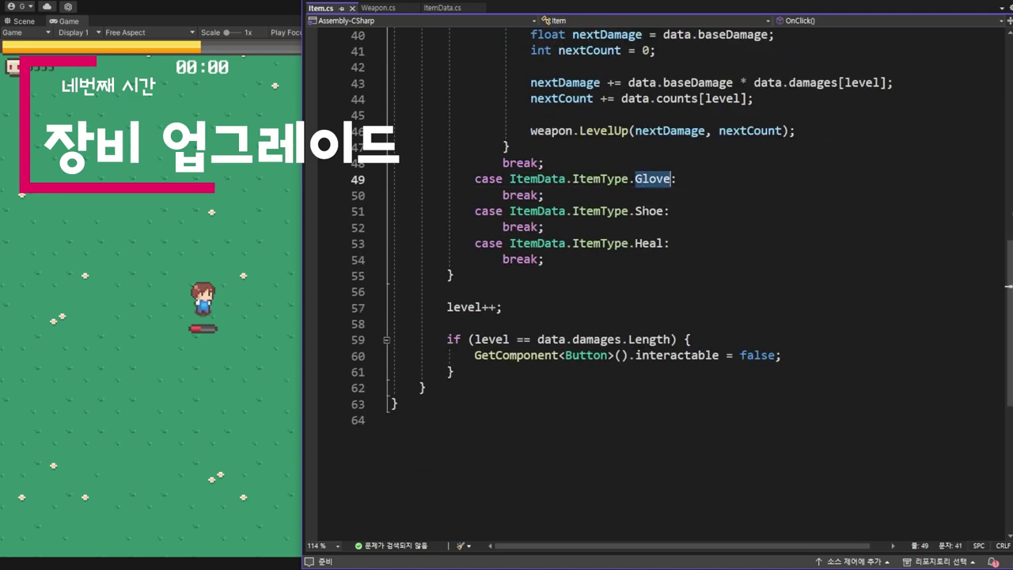
pyautogui.doubleClick(649, 211)
pyautogui.click(578, 196)
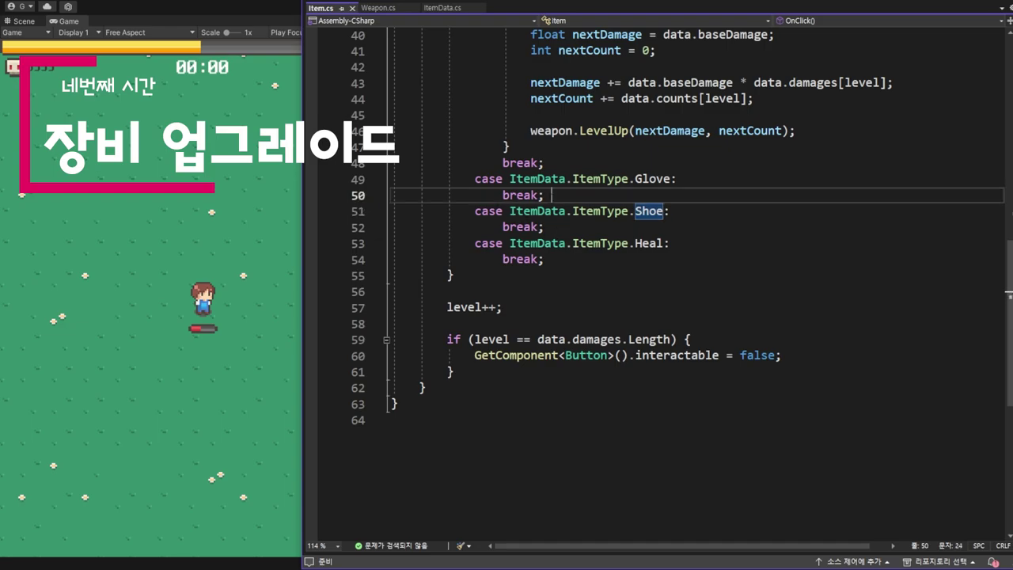
pyautogui.hotkey('ctrl', 'x')
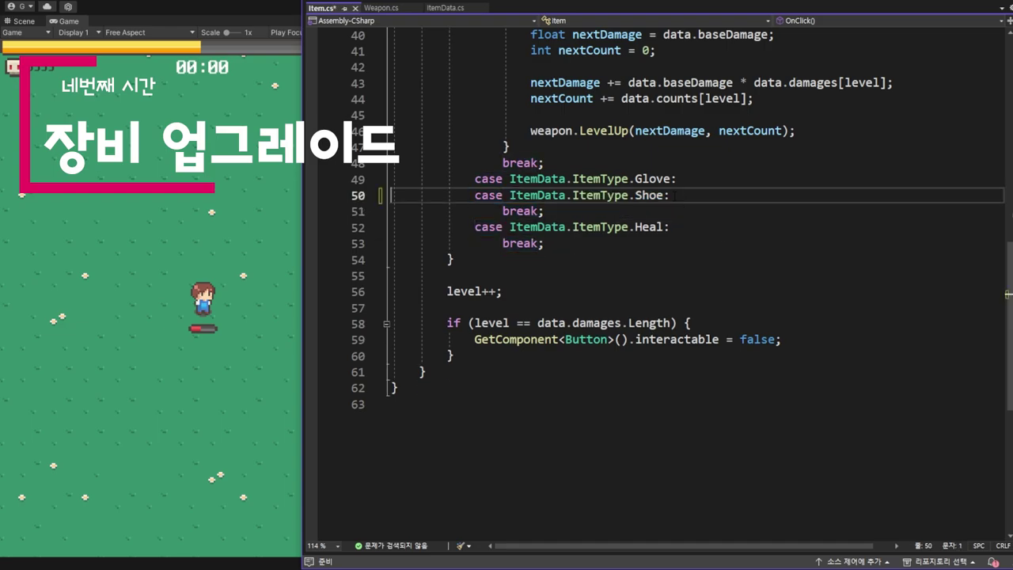
pyautogui.click(718, 195)
pyautogui.press('Return')
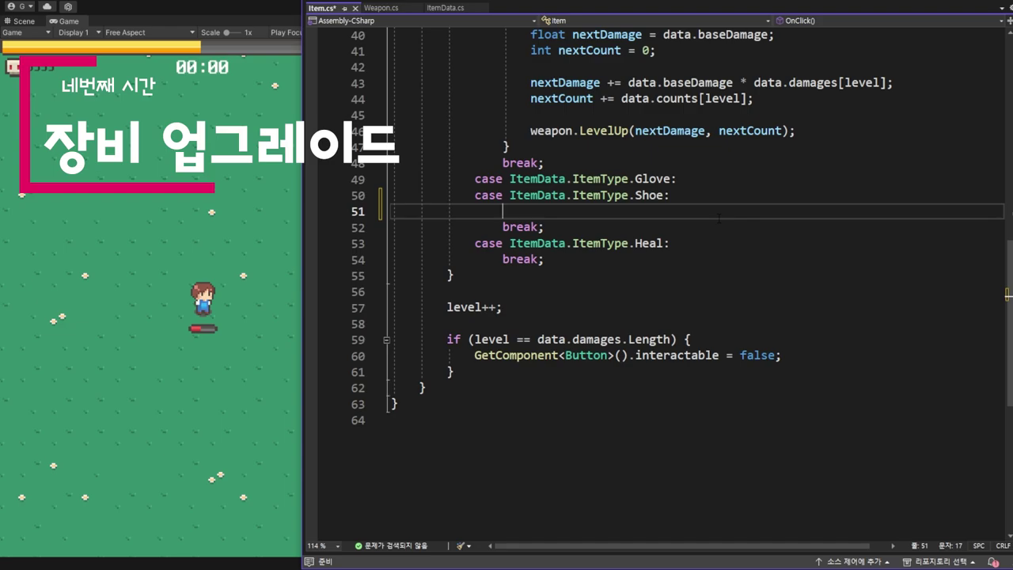
# - Highlight the weapon variable to see where it is used in OnClick
pyautogui.scroll(5, 700, 221)
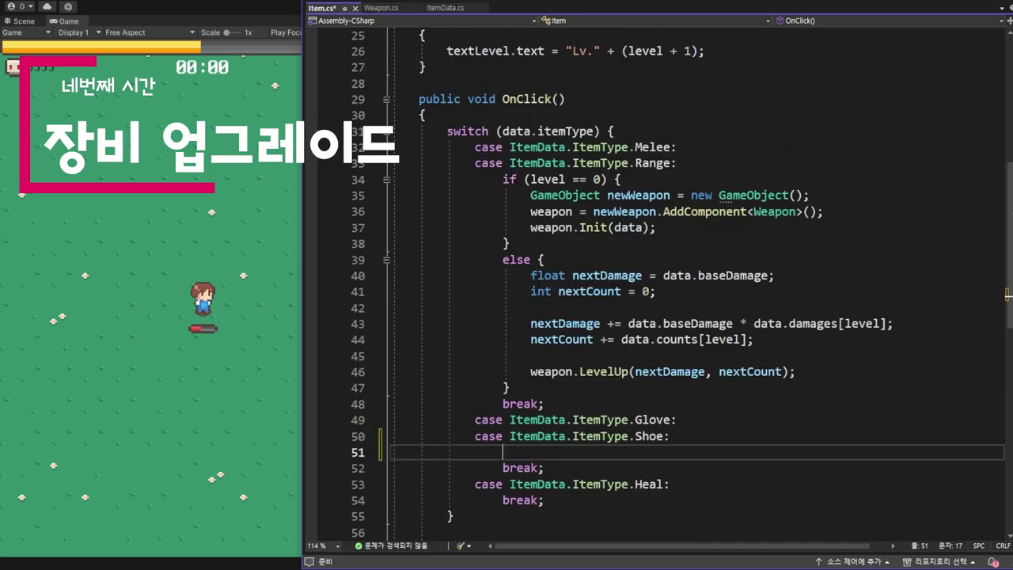
pyautogui.doubleClick(545, 212)
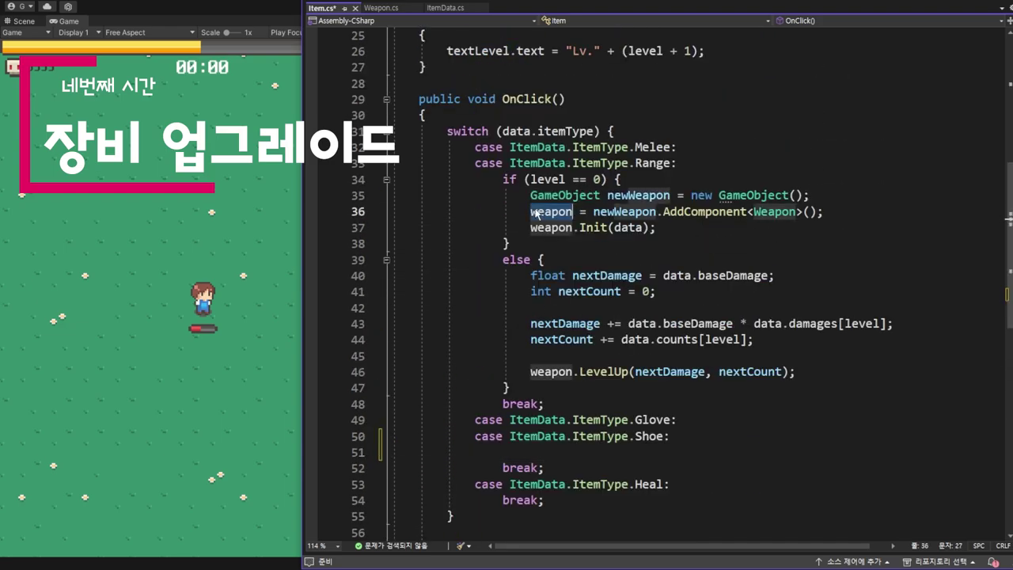
pyautogui.scroll(8, 561, 257)
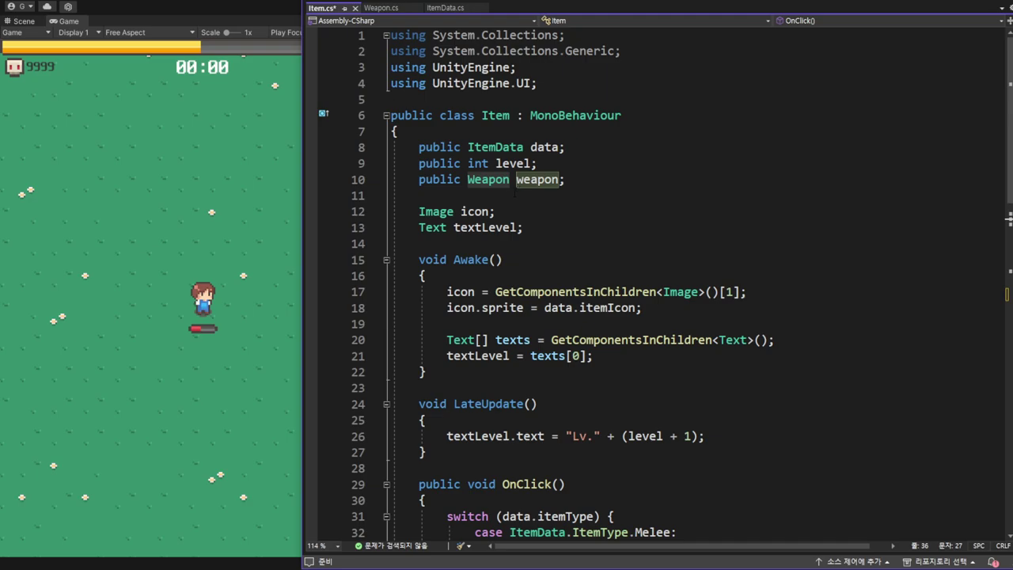
# - In Unity's Codes folder, create a C# script named Gear and open it in Visual Studio
pyautogui.click(289, 14)
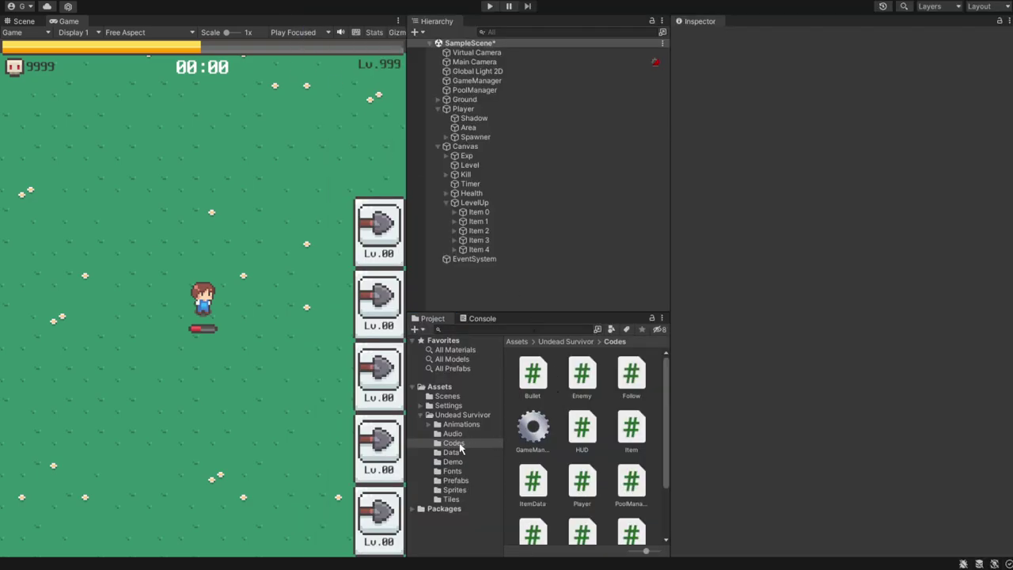
pyautogui.click(462, 445)
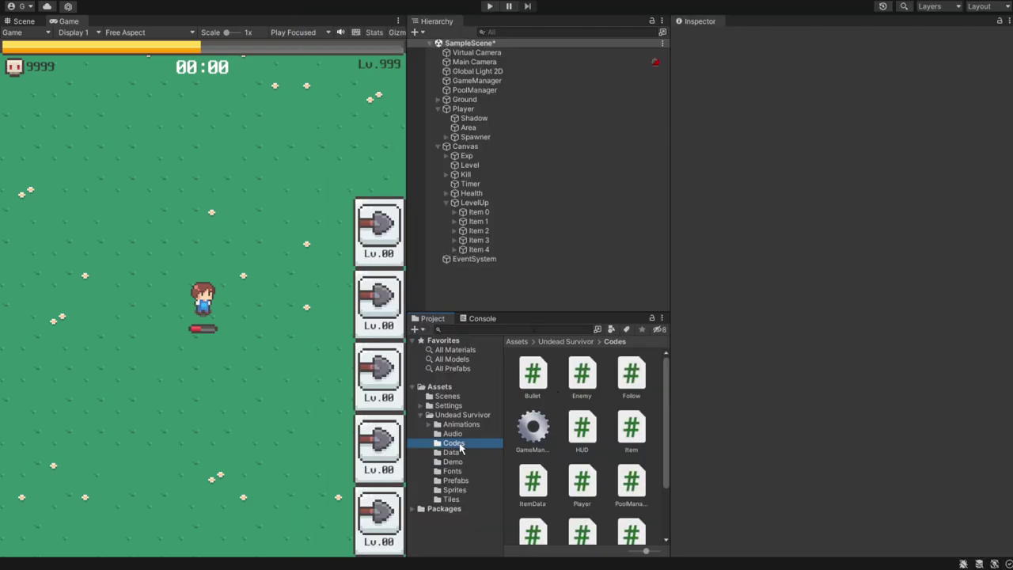
pyautogui.rightClick(656, 531)
pyautogui.moveTo(678, 224)
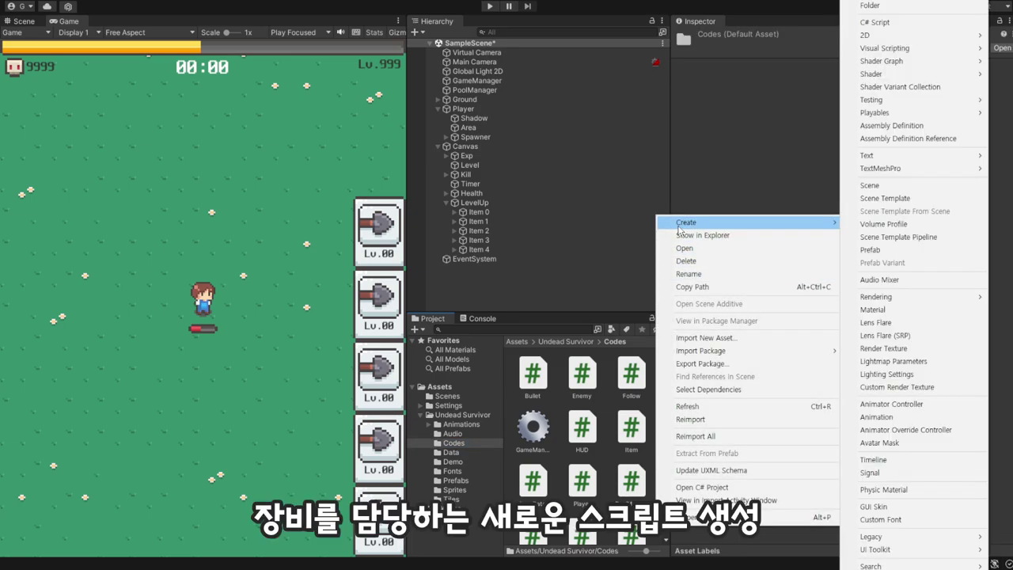
pyautogui.click(878, 23)
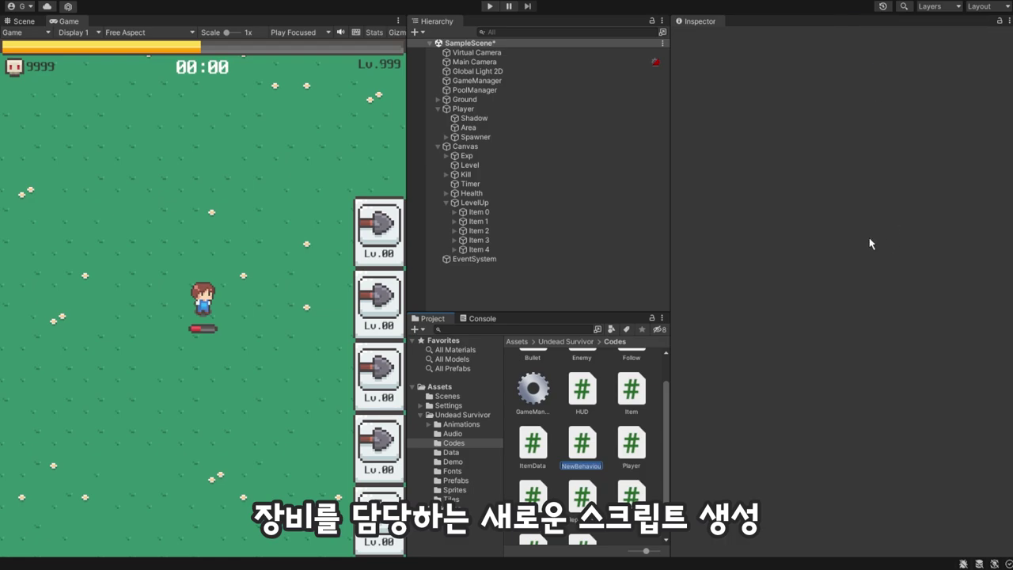
pyautogui.write('Gear')
pyautogui.press('Return')
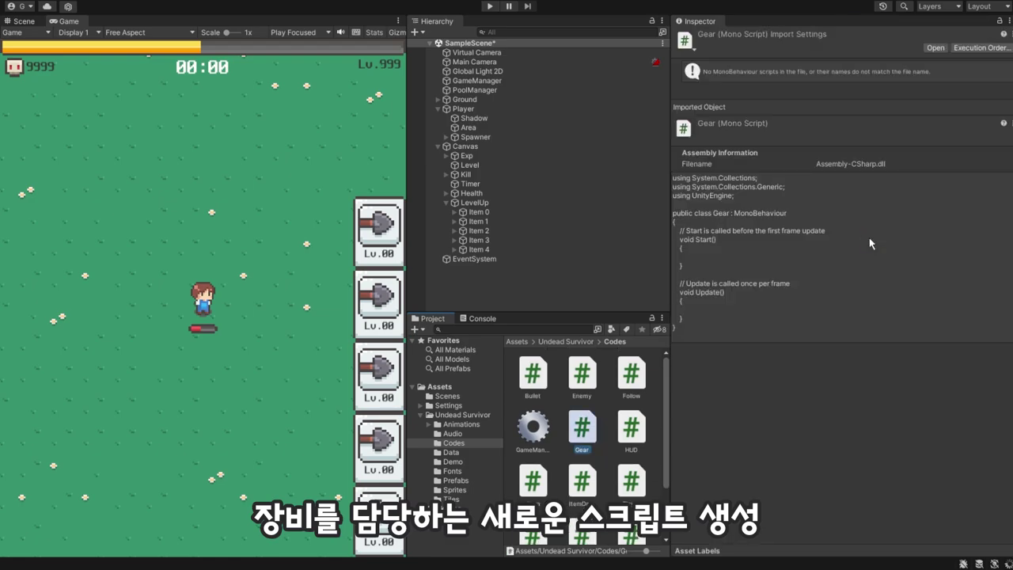
pyautogui.doubleClick(583, 432)
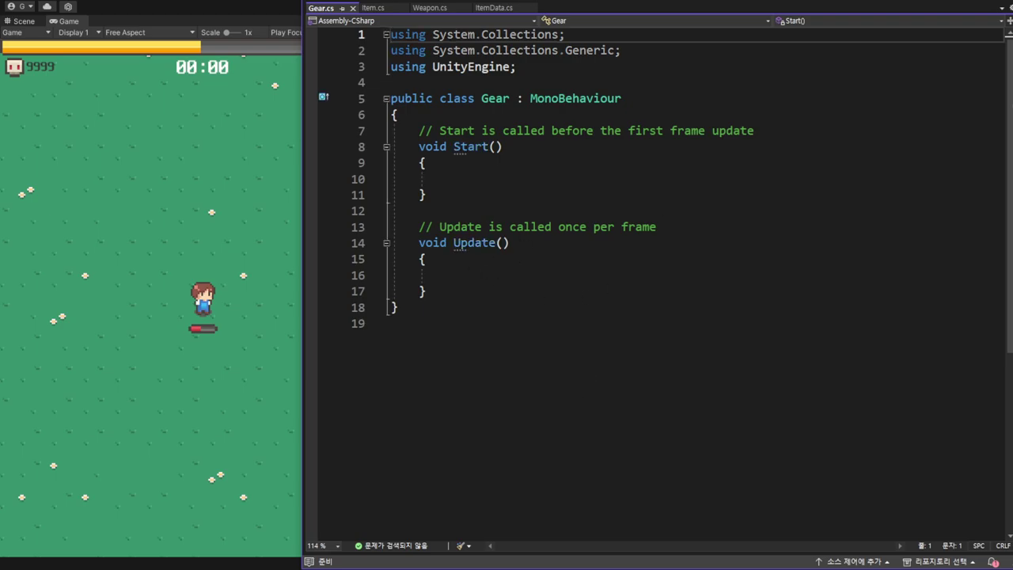
# - Delete the default Start and Update methods from Gear.cs
pyautogui.click(428, 8)
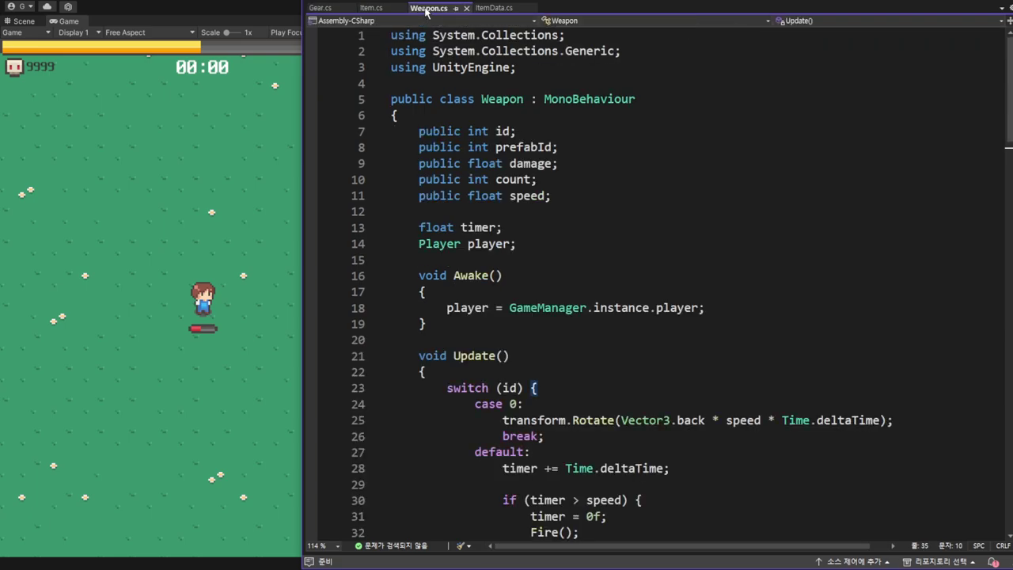
pyautogui.click(320, 8)
pyautogui.click(418, 131)
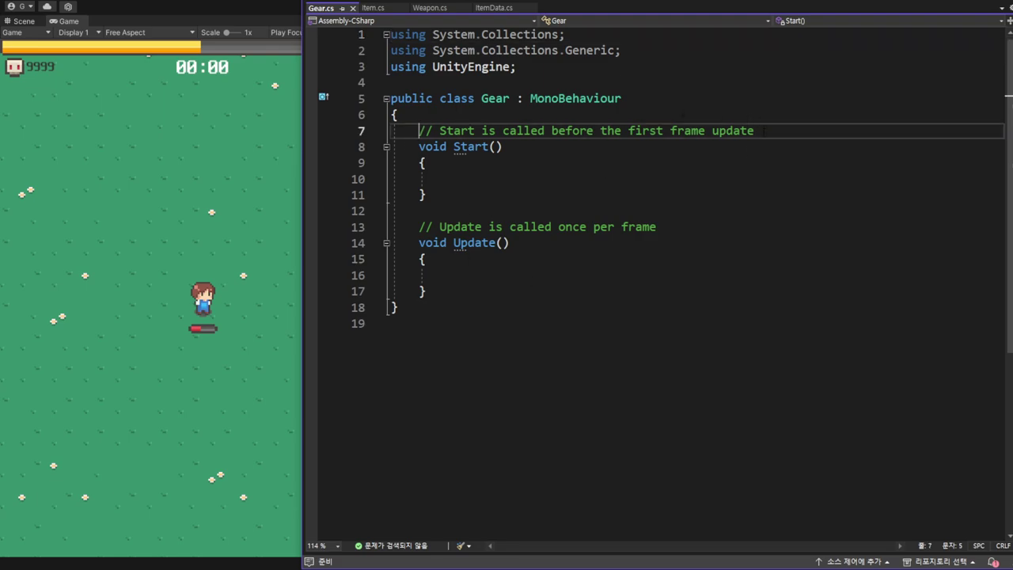
pyautogui.keyDown('shift'); pyautogui.click(467, 288); pyautogui.keyUp('shift')
pyautogui.press('Delete')
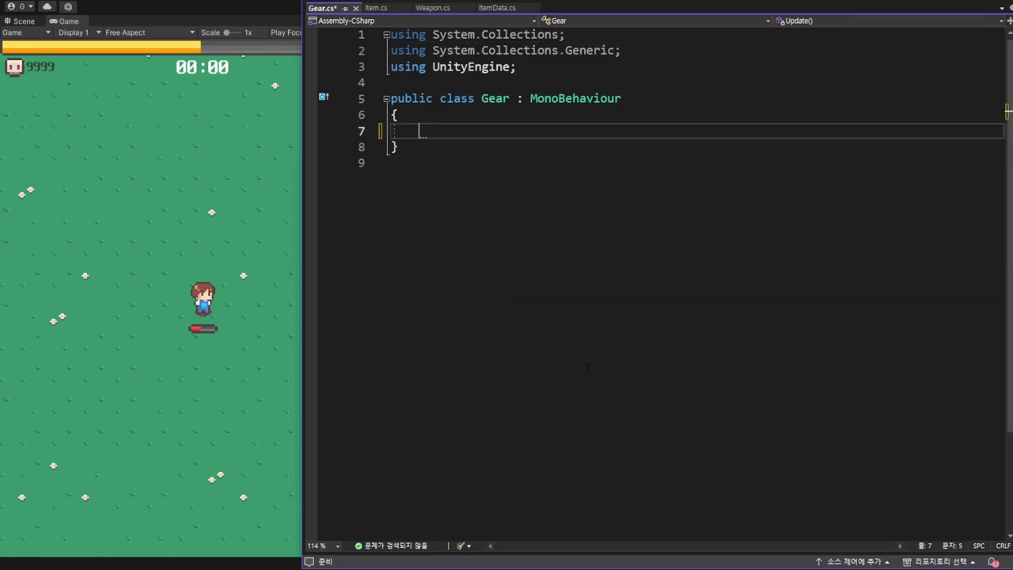
# - Declare 'public ItemData.ItemType type;' and 'public float rate;' in the Gear class
pyautogui.write('publi')
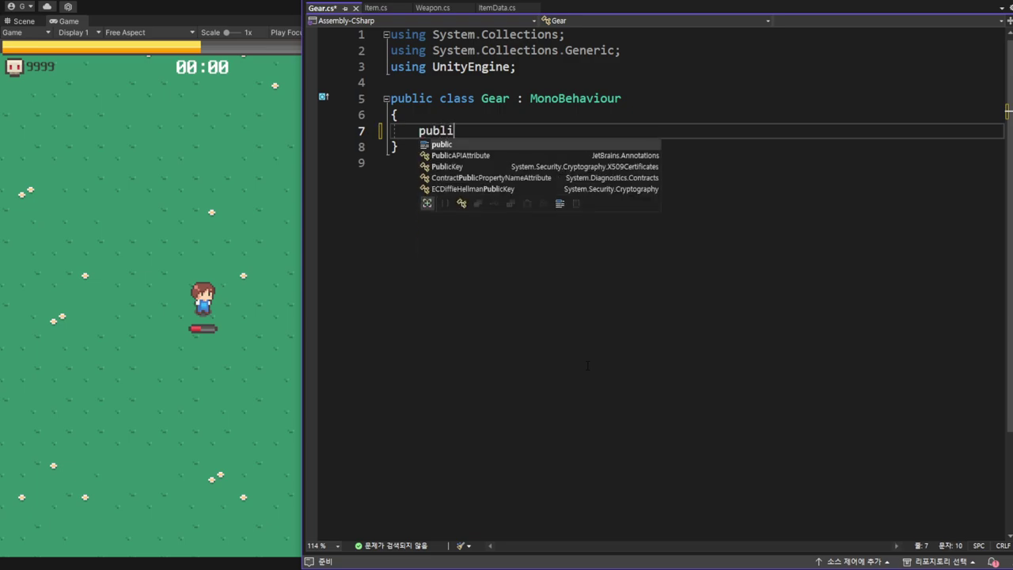
pyautogui.write('c ')
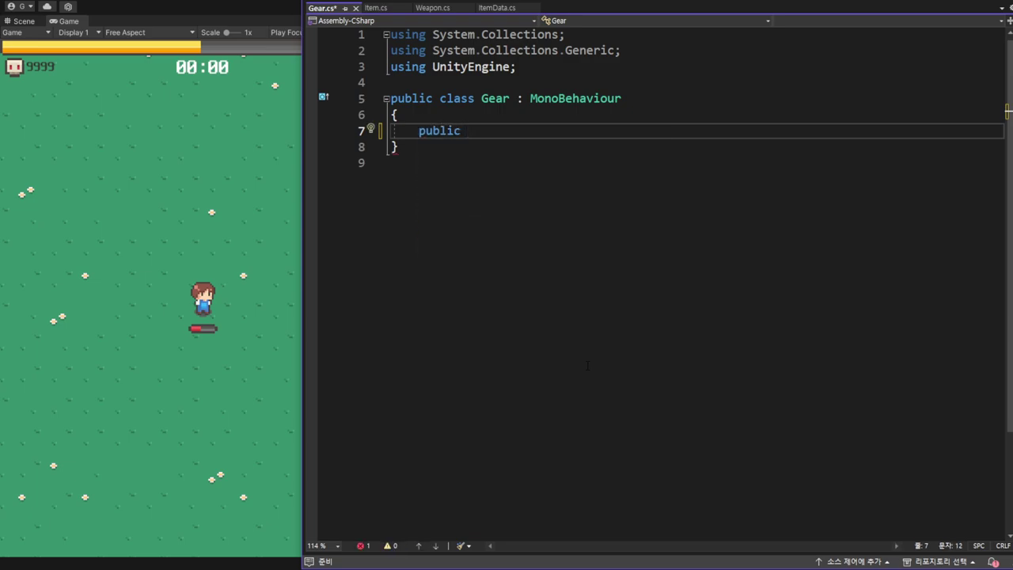
pyautogui.write('ItemD')
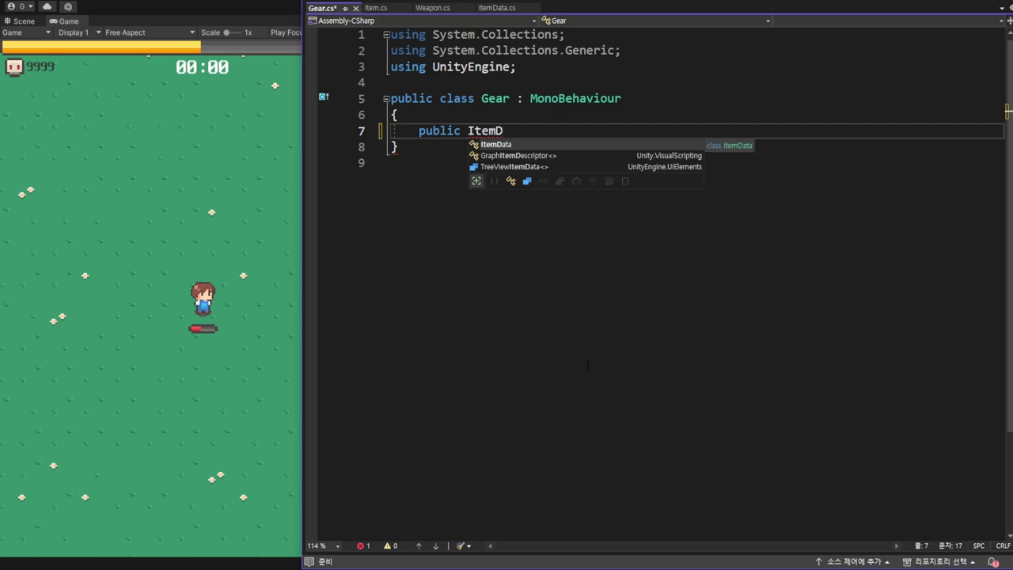
pyautogui.write('ata.')
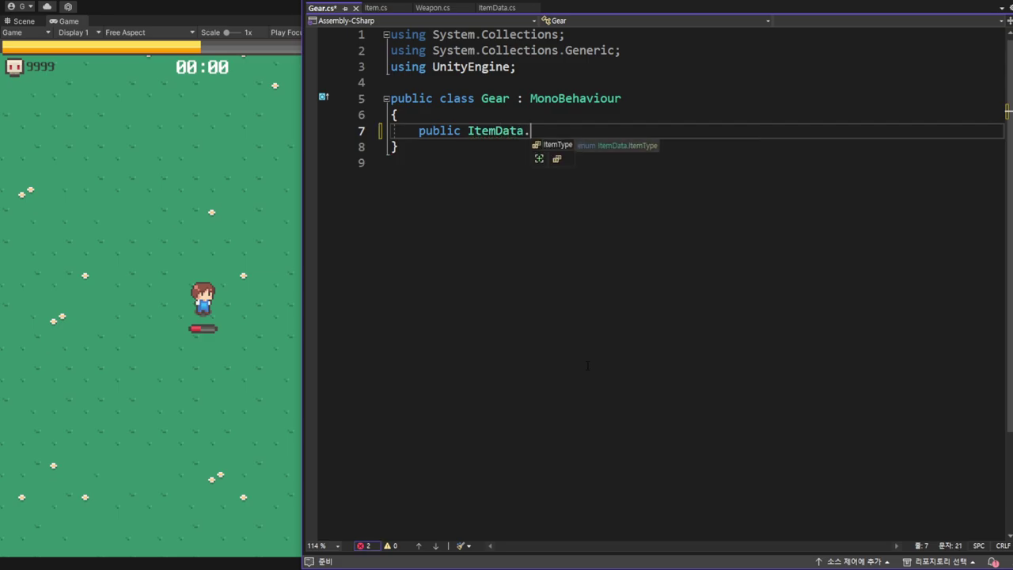
pyautogui.press('Tab')
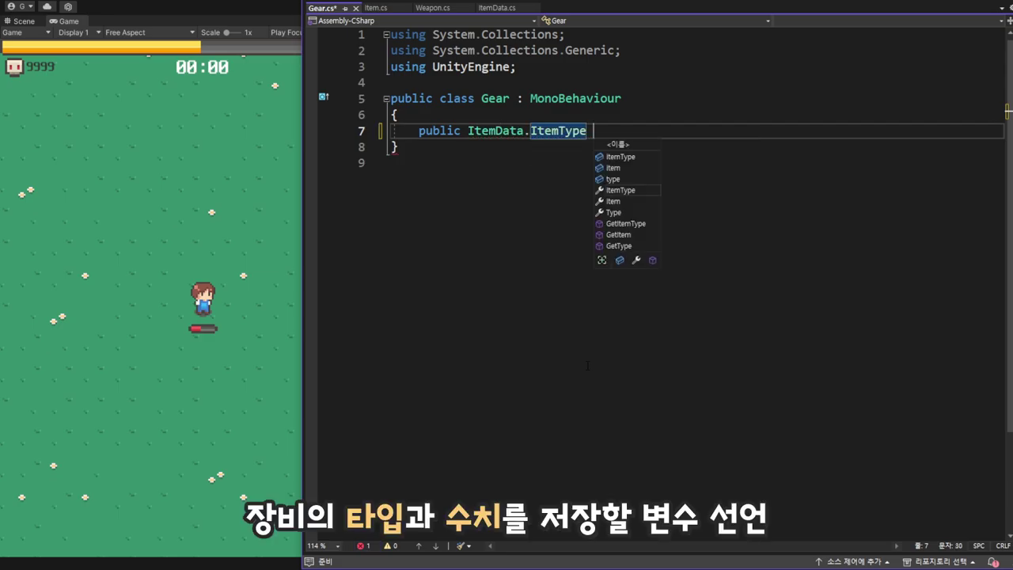
pyautogui.write('type')
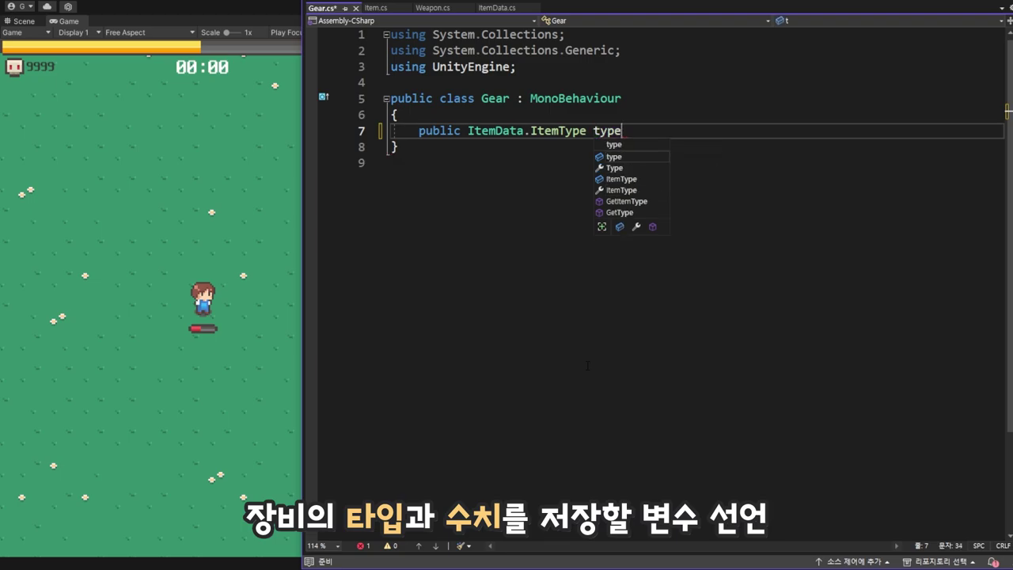
pyautogui.write(';')
pyautogui.press('Return')
pyautogui.write('p')
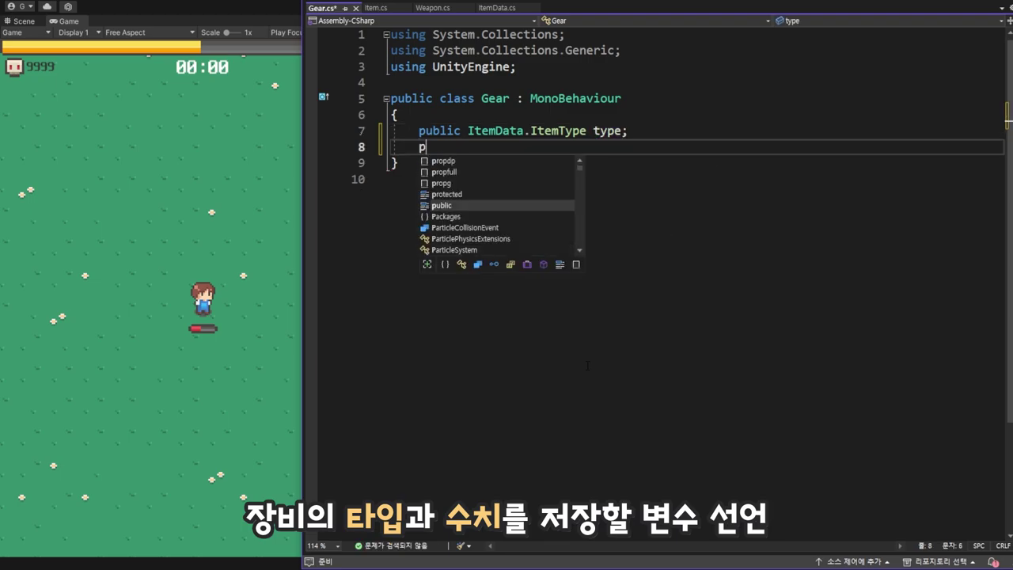
pyautogui.write('ublic float ')
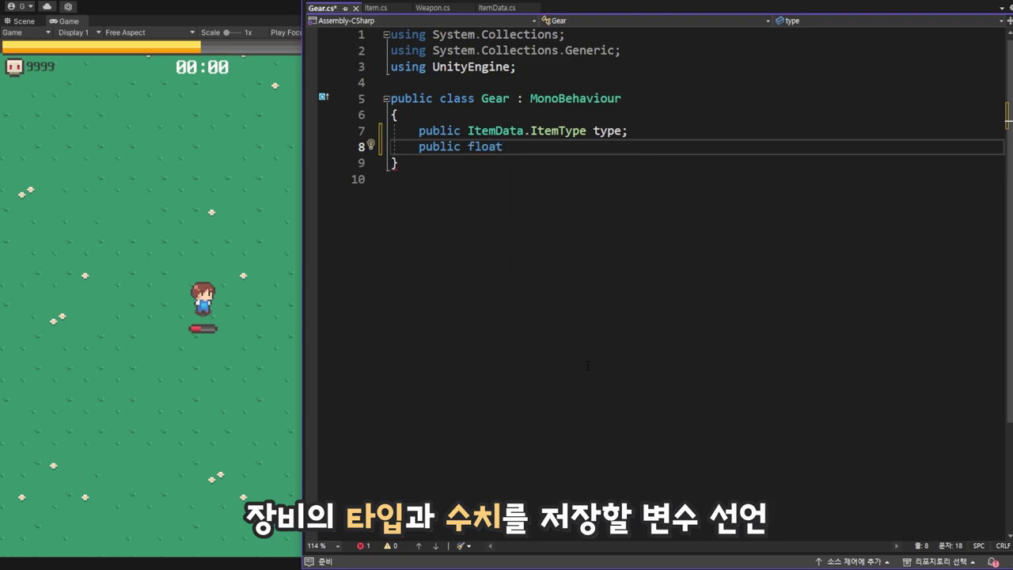
pyautogui.write('rate;')
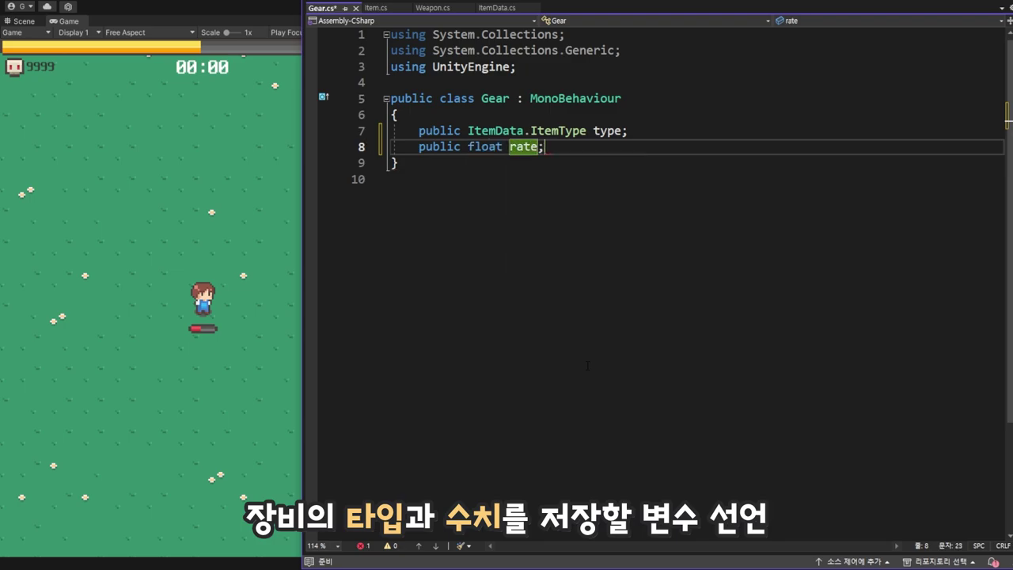
pyautogui.press('Return')
pyautogui.press('Return')
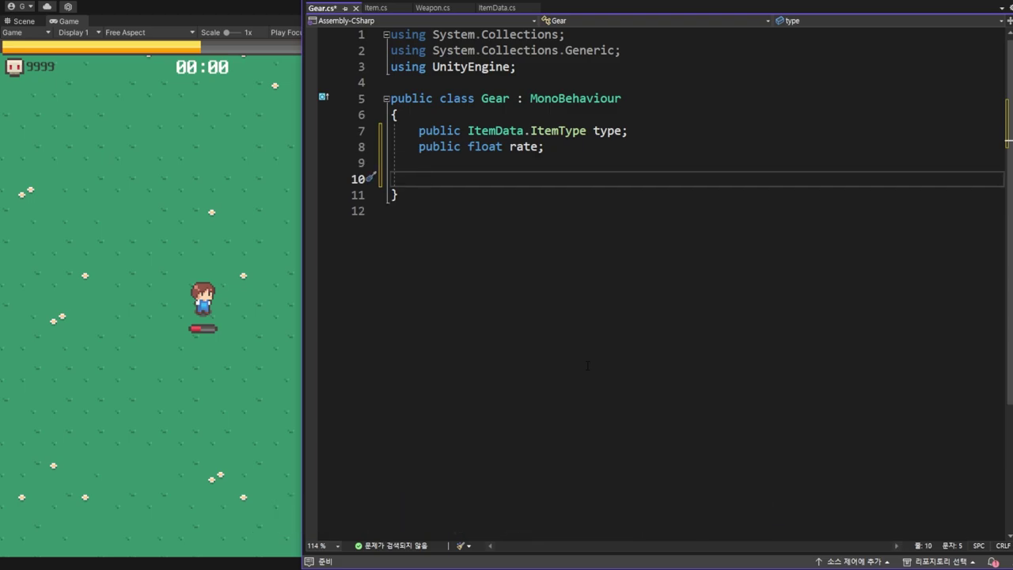
# - Declare a public void Init(ItemData data) method with an empty body
pyautogui.write('public v')
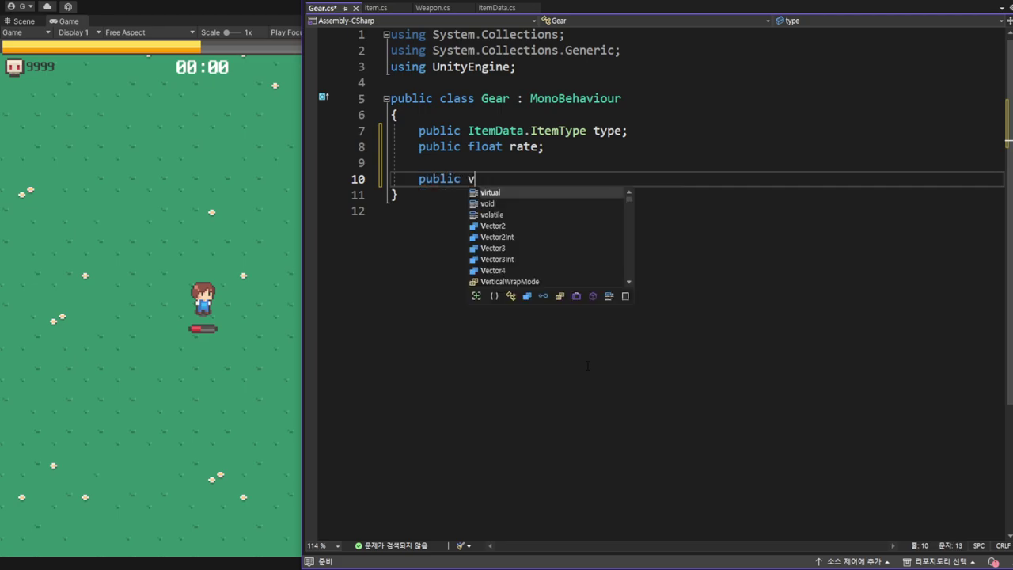
pyautogui.write('oid Init')
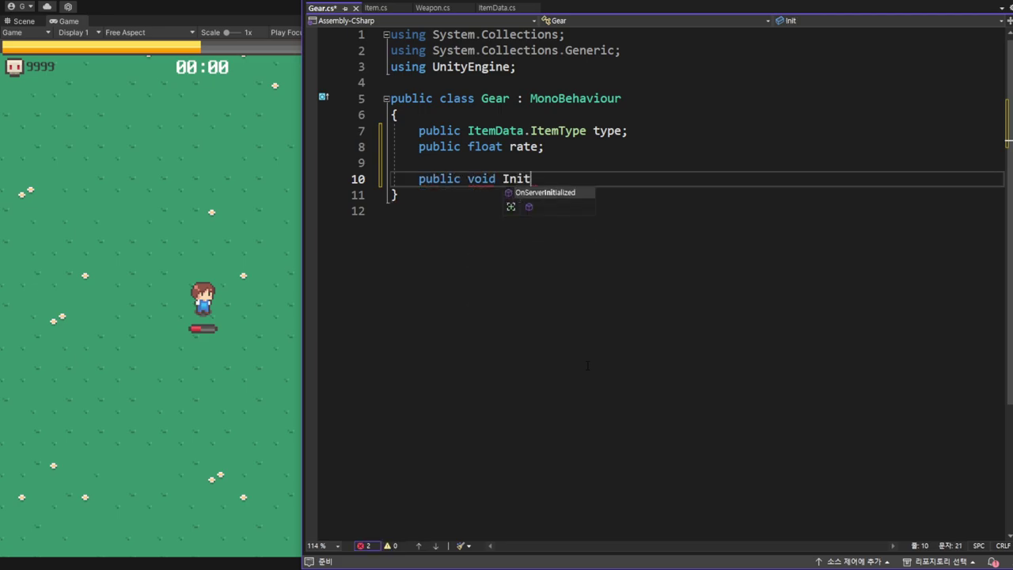
pyautogui.write('()')
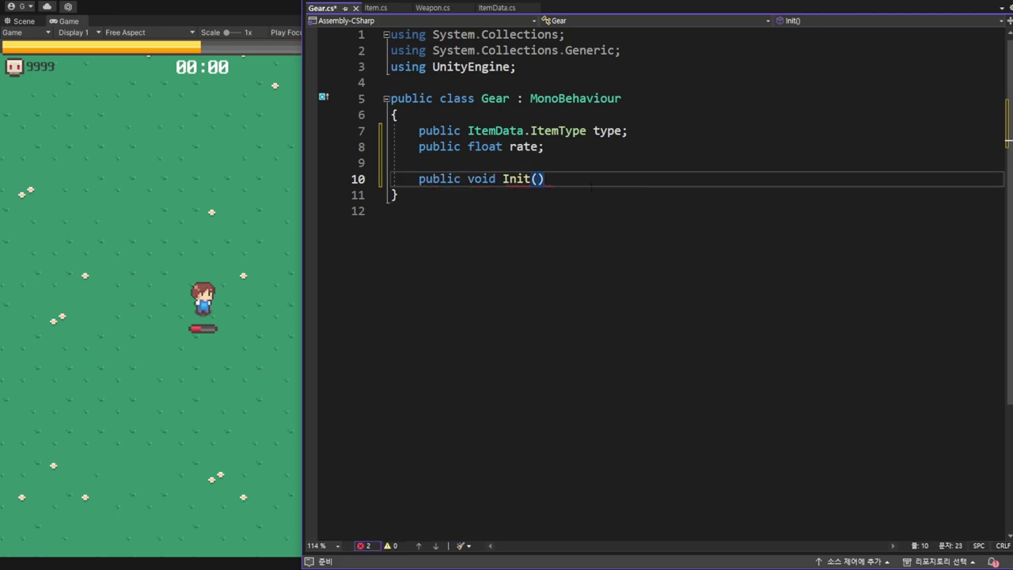
pyautogui.press('Return')
pyautogui.write('{')
pyautogui.press('Return')
pyautogui.press('Up')
pyautogui.press('Up')
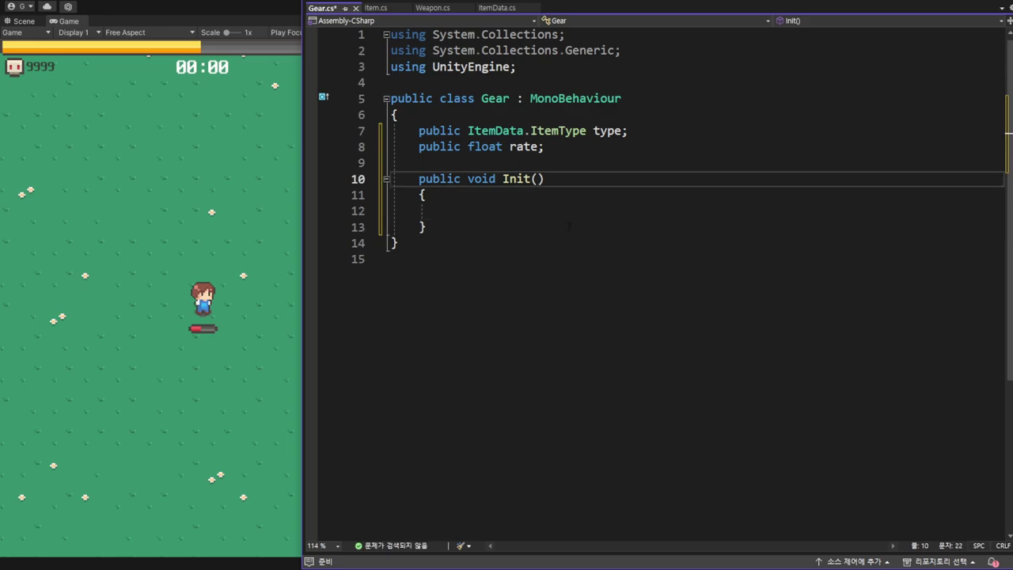
pyautogui.write('It')
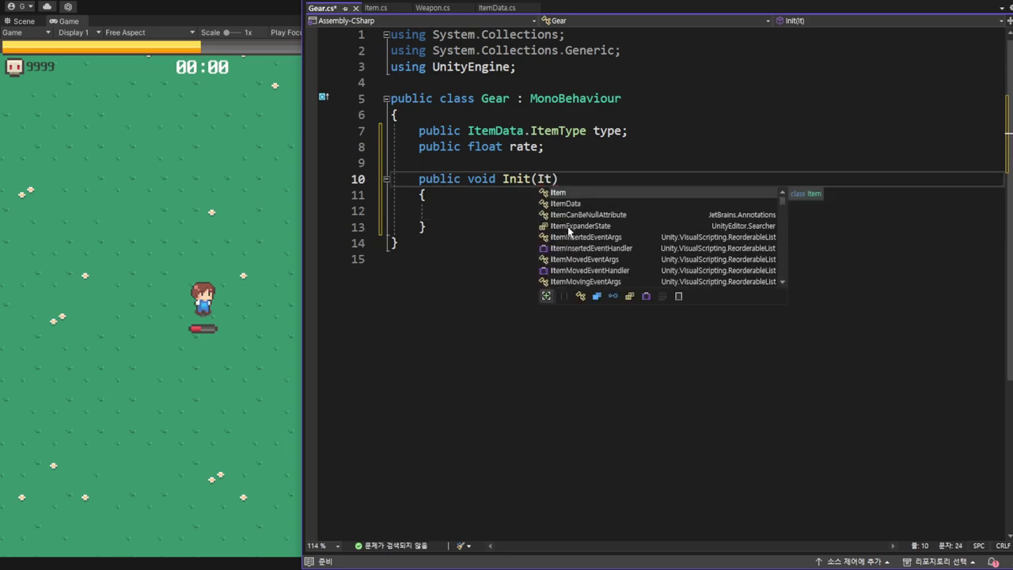
pyautogui.write('emD')
pyautogui.press('Tab')
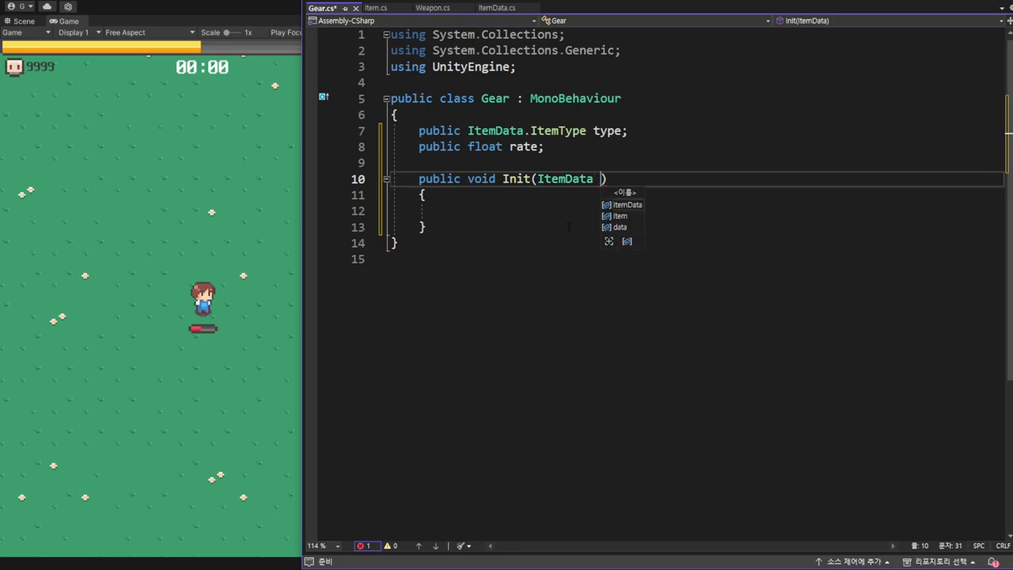
pyautogui.write('data')
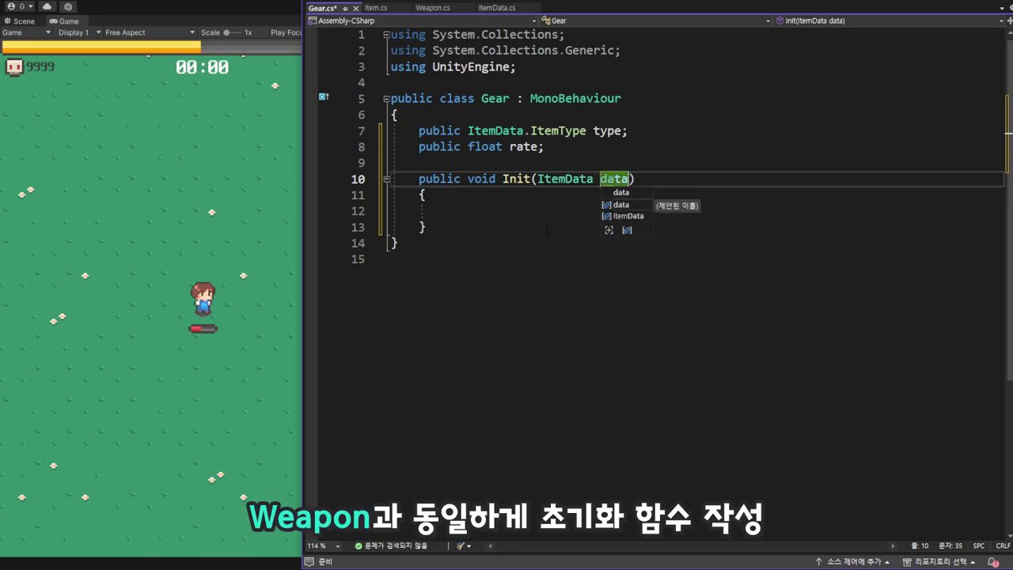
# - Add '// Basic Set' and '// Property Set' comments and set name = "Gear " + data.itemId
pyautogui.click(473, 210)
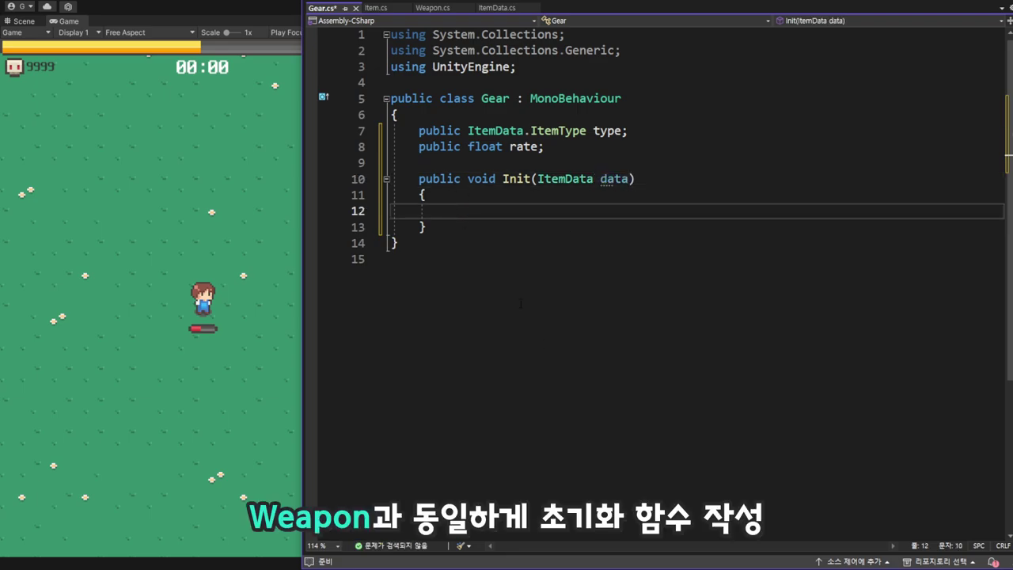
pyautogui.write('// Basic ')
pyautogui.write('Set')
pyautogui.press('Return')
pyautogui.press('Return')
pyautogui.write('/')
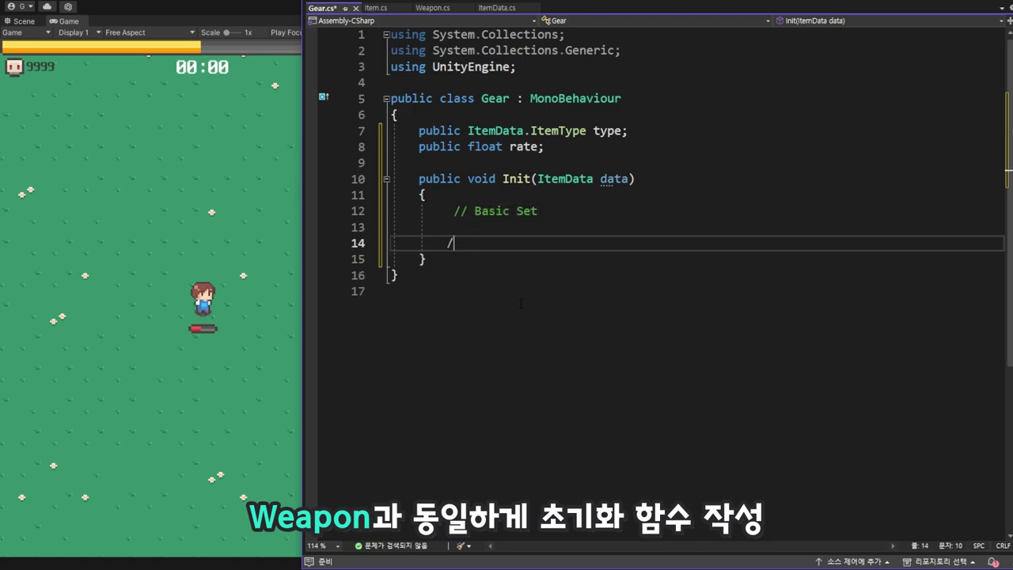
pyautogui.write('/ Proper')
pyautogui.write('ty Set')
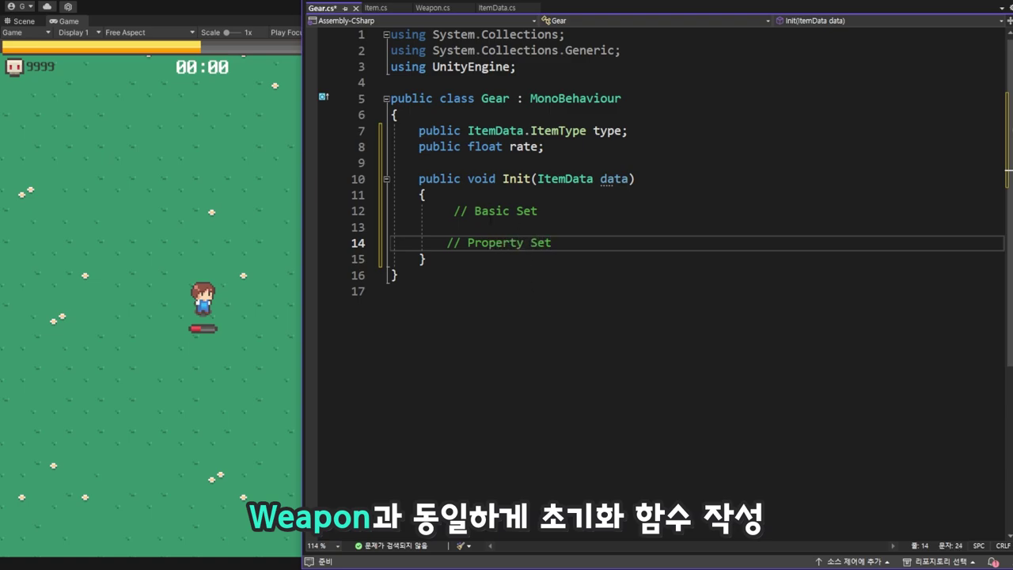
pyautogui.press('Up')
pyautogui.write('name')
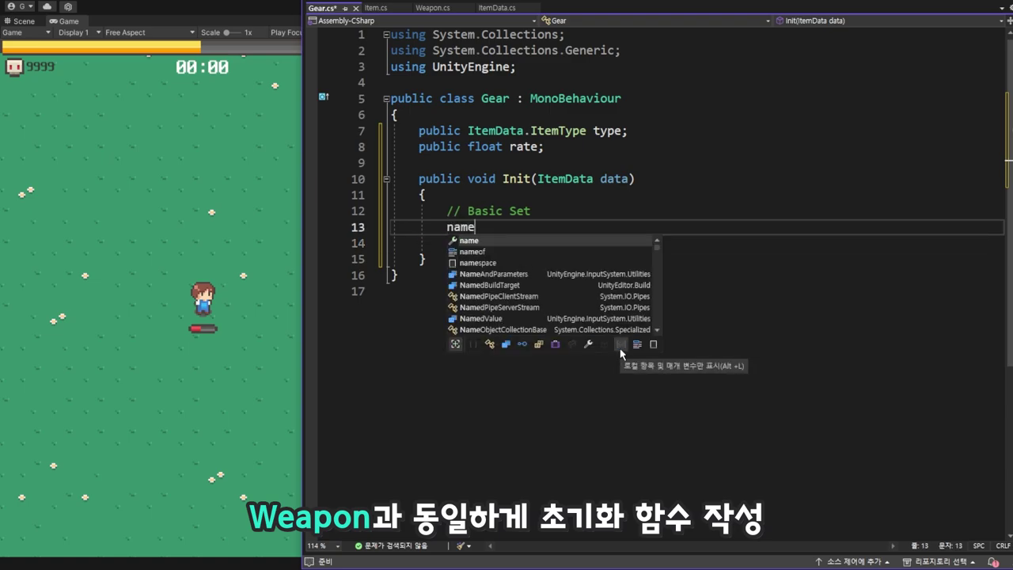
pyautogui.write(' = ""')
pyautogui.press('Left')
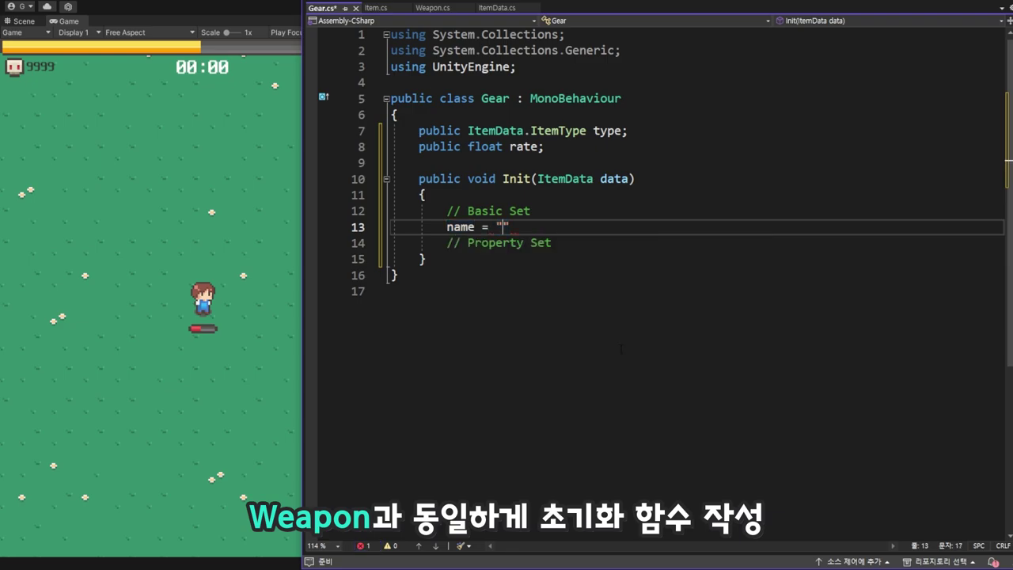
pyautogui.write('Gear "')
pyautogui.write(' + ')
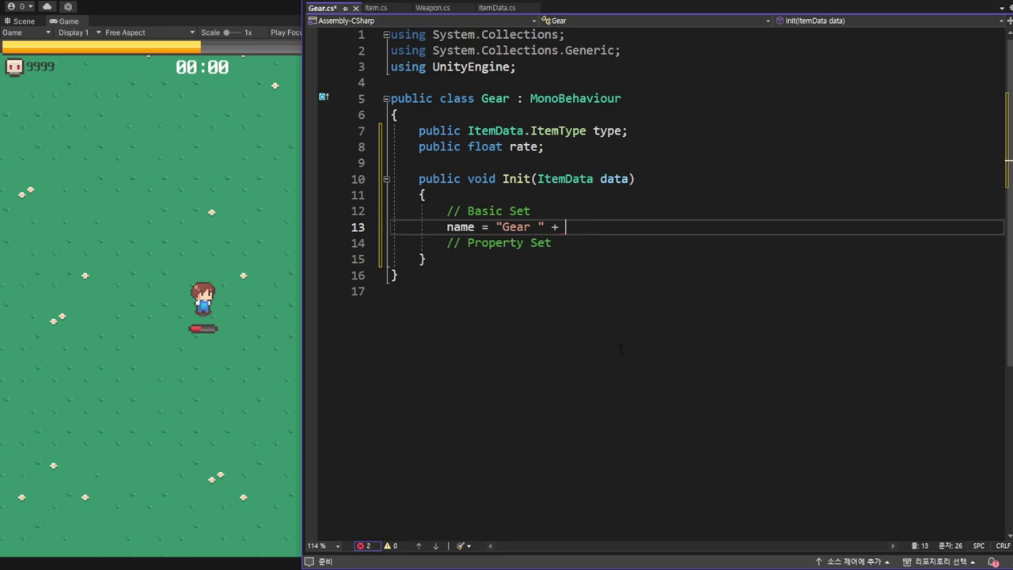
pyautogui.write('data.')
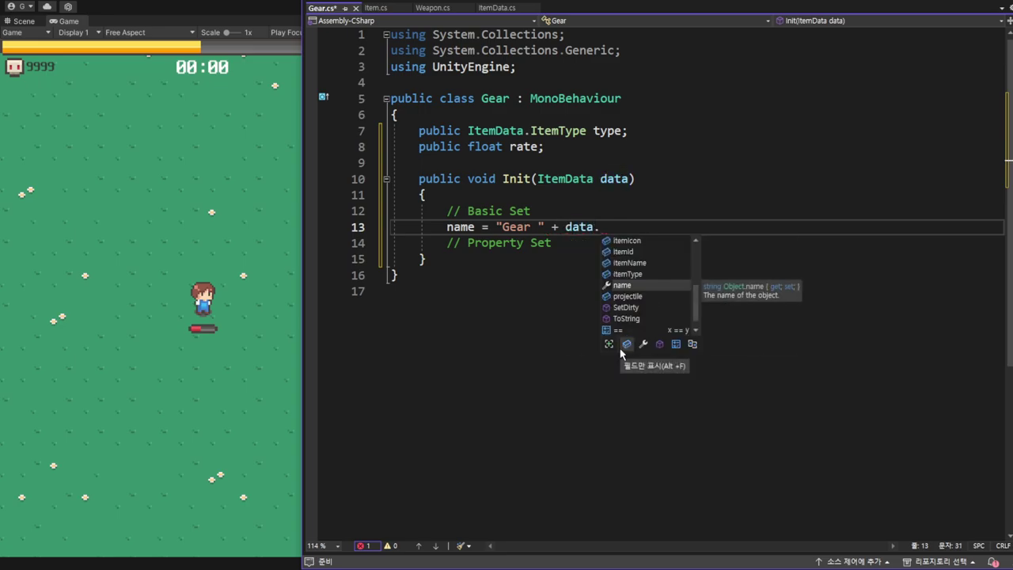
pyautogui.write('item')
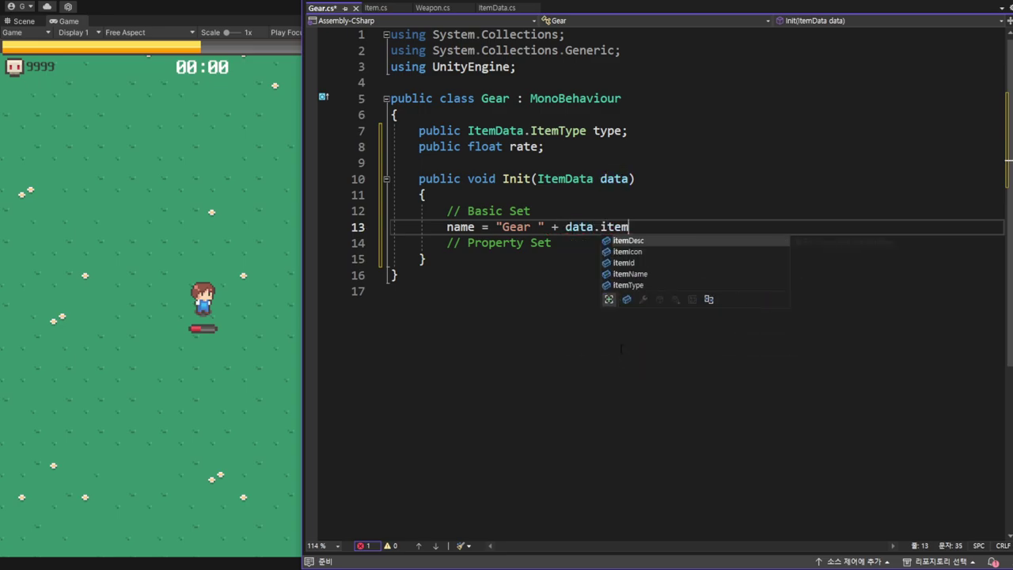
pyautogui.press('Down')
pyautogui.press('Down')
pyautogui.press('Tab')
pyautogui.write(';')
pyautogui.press('Return')
pyautogui.press('Return')
pyautogui.press('Up')
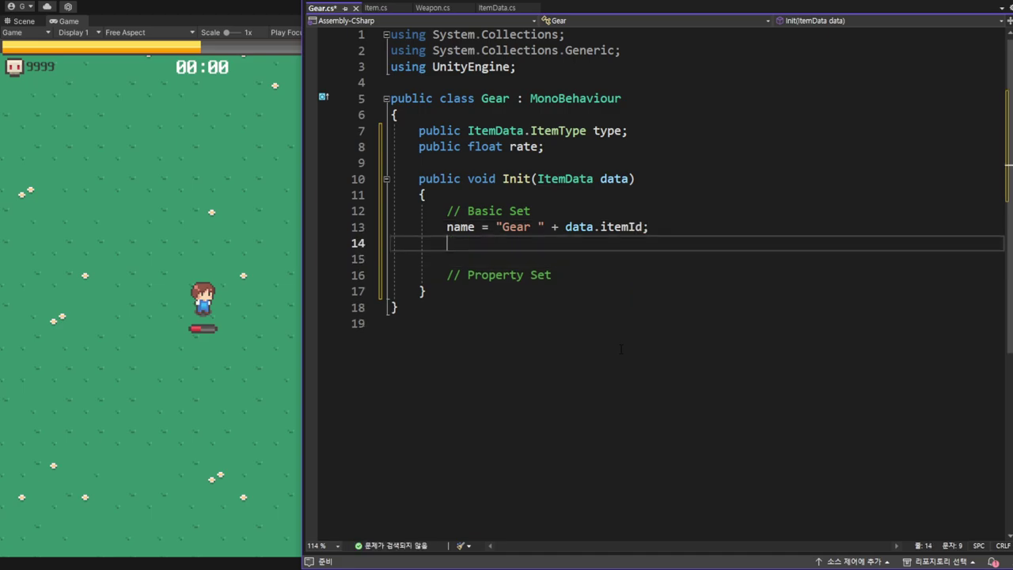
# - Parent the gear to the player with transform.parent = GameManager.instance.player.transform
pyautogui.write('tr')
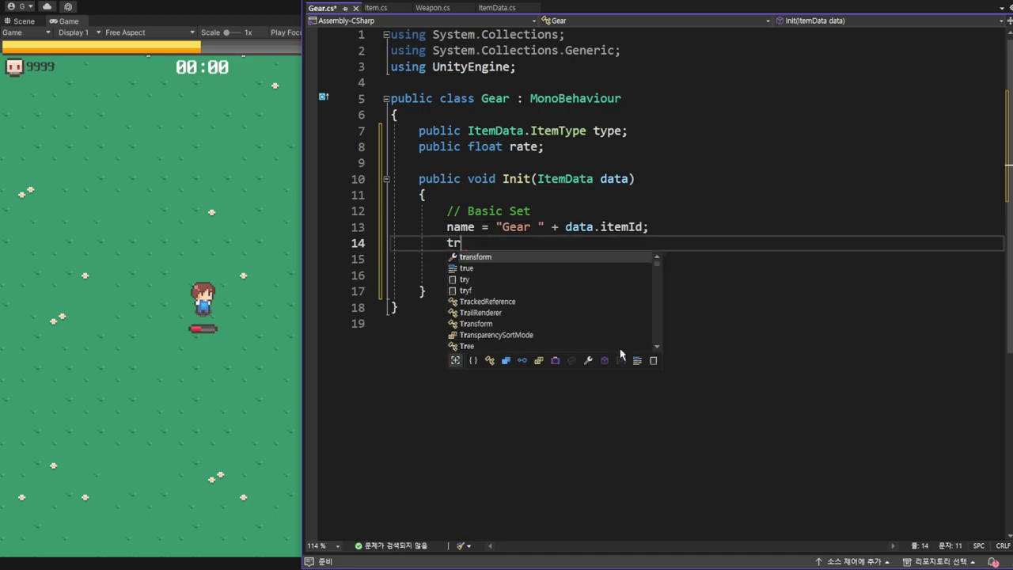
pyautogui.write('a')
pyautogui.press('Tab')
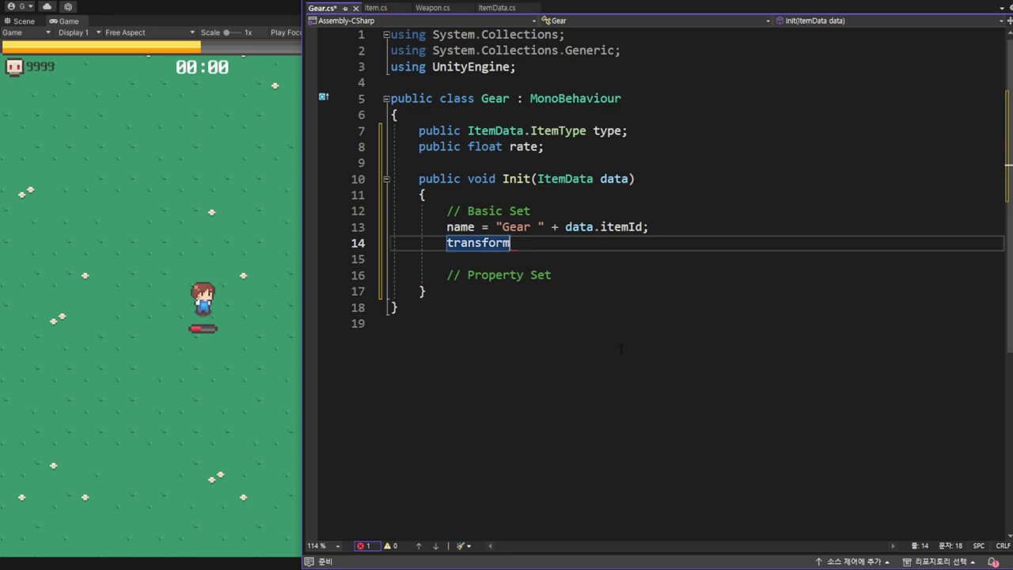
pyautogui.write('.pa')
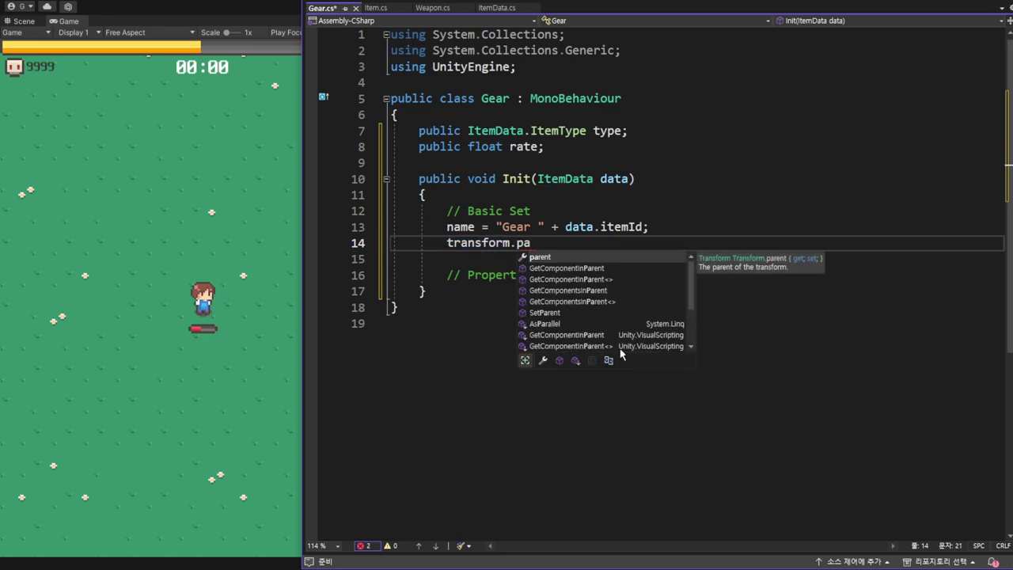
pyautogui.press('Tab')
pyautogui.write('= ')
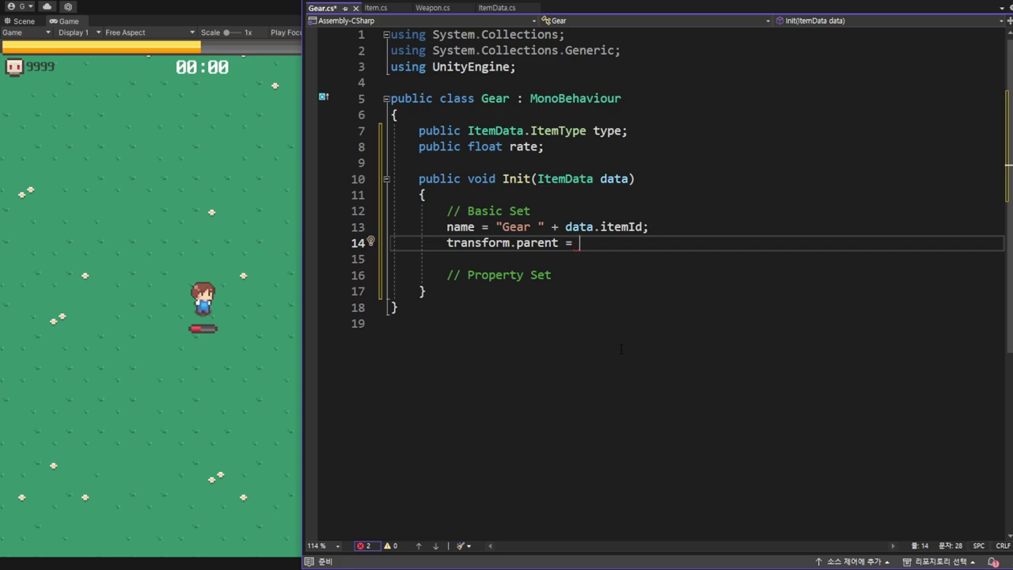
pyautogui.write('GameManager.')
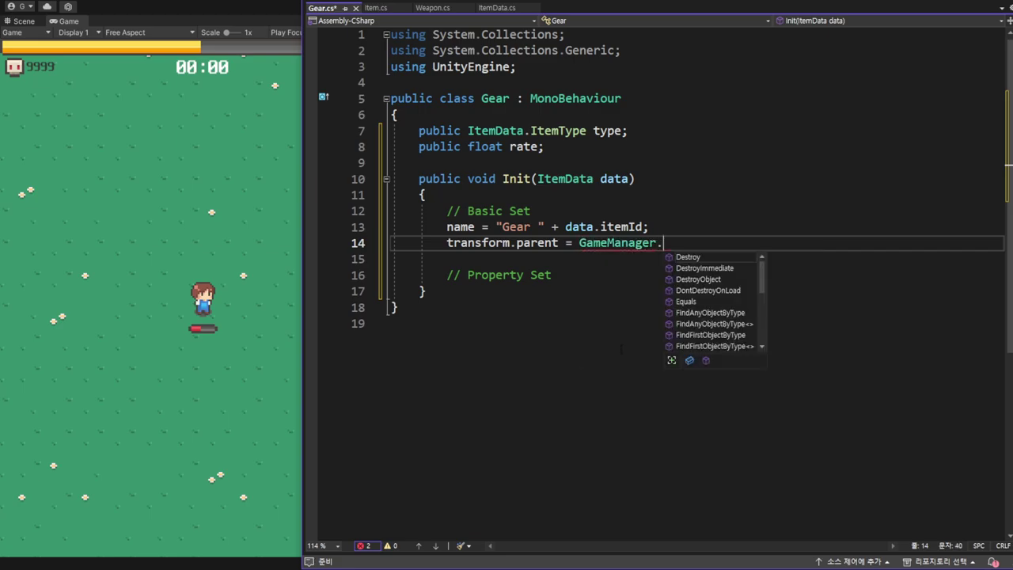
pyautogui.write('instance.')
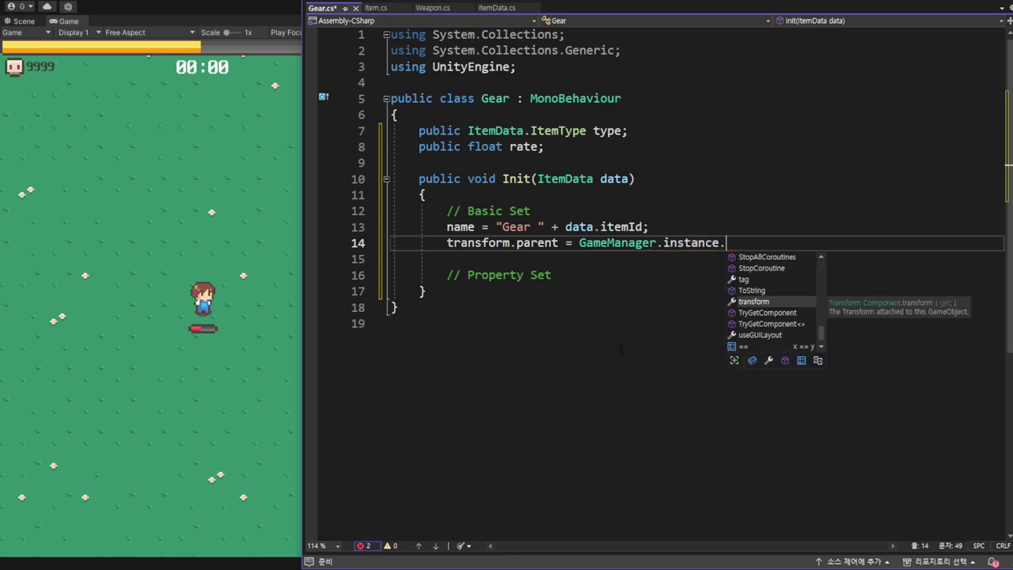
pyautogui.write('pl')
pyautogui.press('Tab')
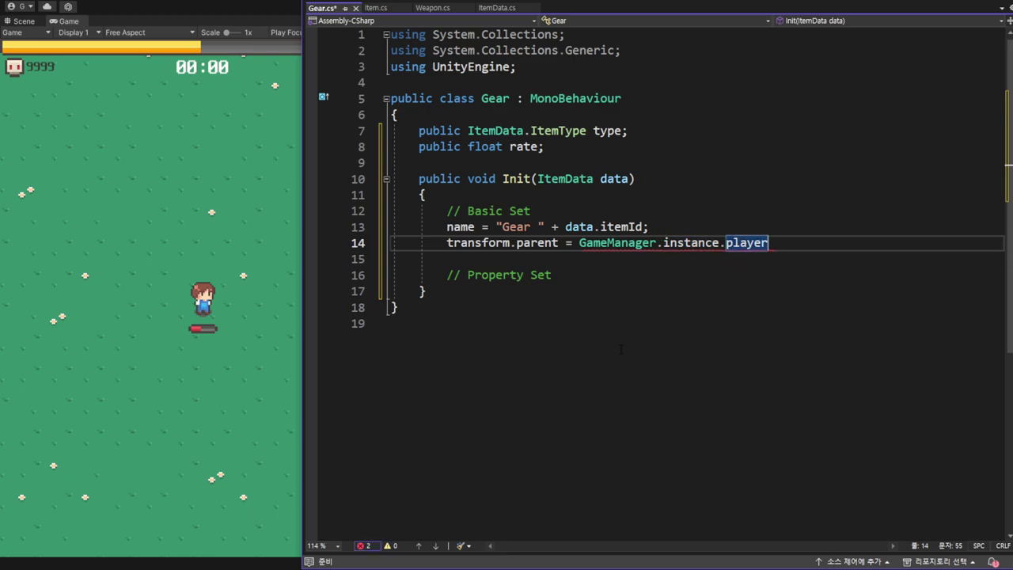
pyautogui.write('.tr')
pyautogui.press('Tab')
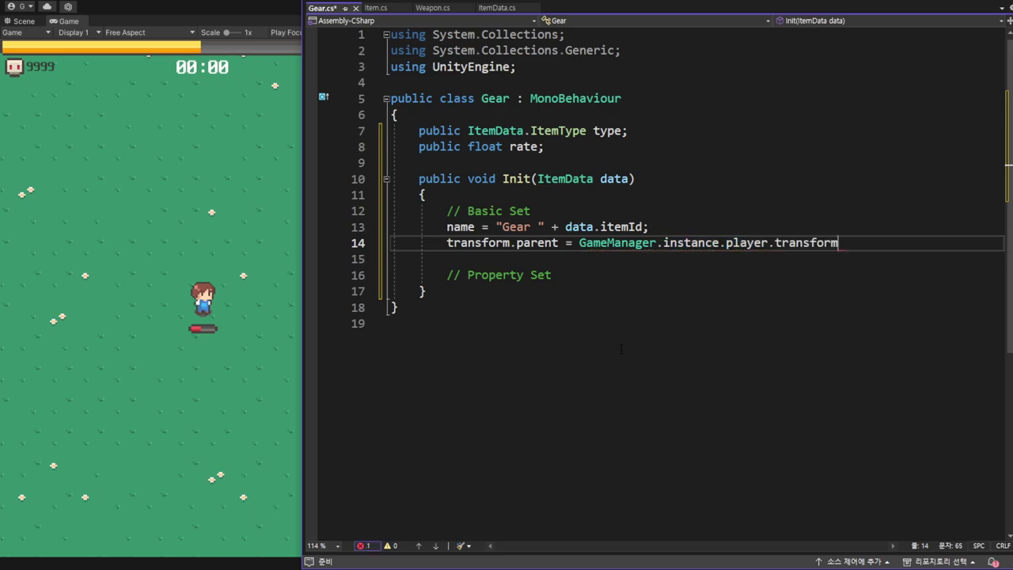
pyautogui.write(';')
pyautogui.press('Return')
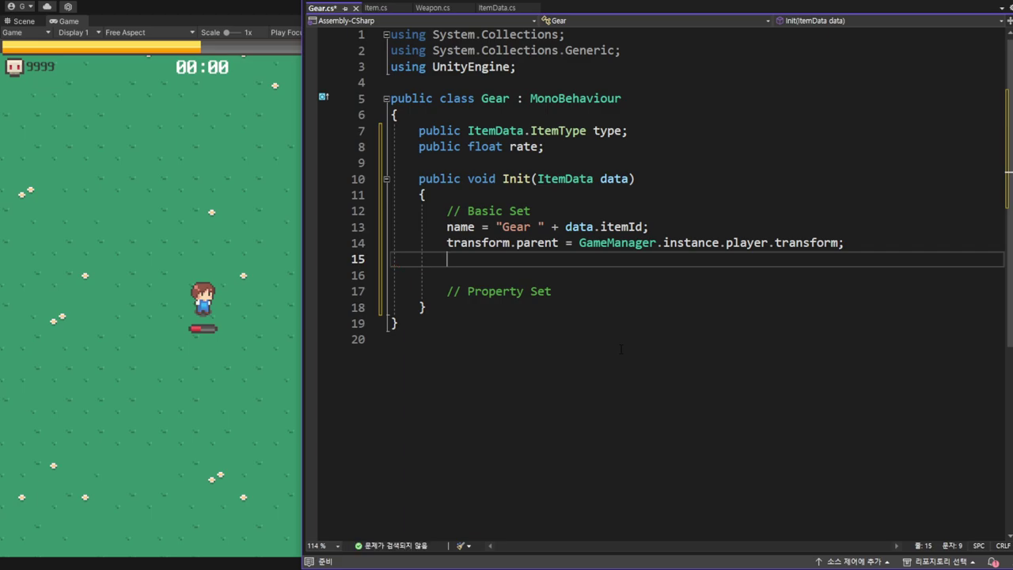
# - Zero the gear's position with transform.localPosition = Vector3.zero
pyautogui.write('trans')
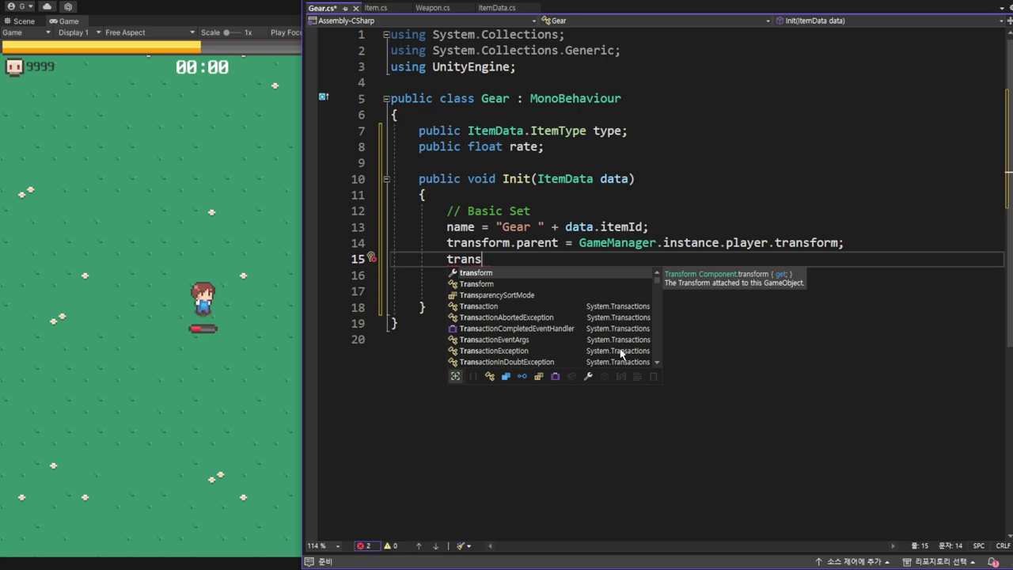
pyautogui.press('Tab')
pyautogui.write('.')
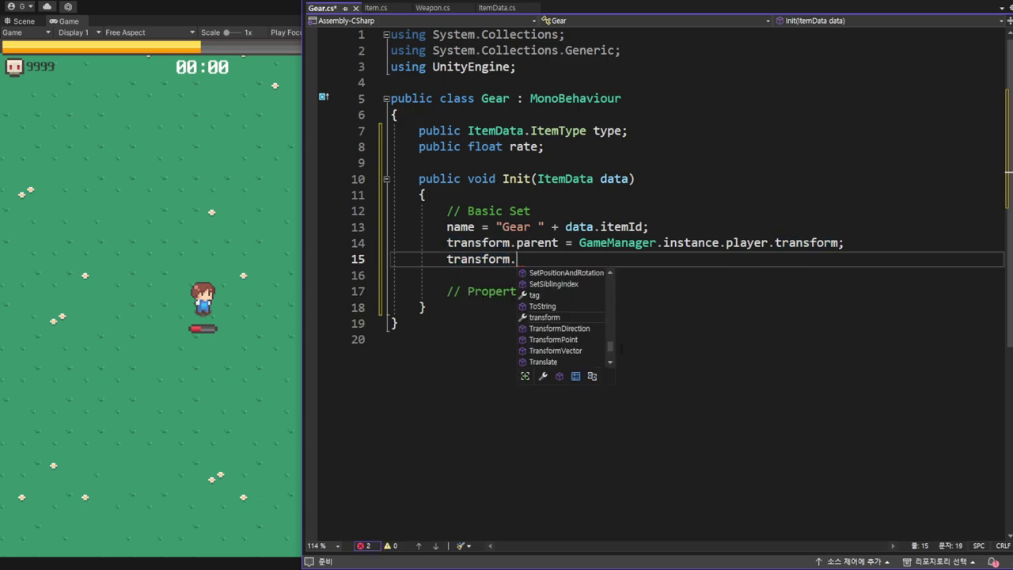
pyautogui.write('lo')
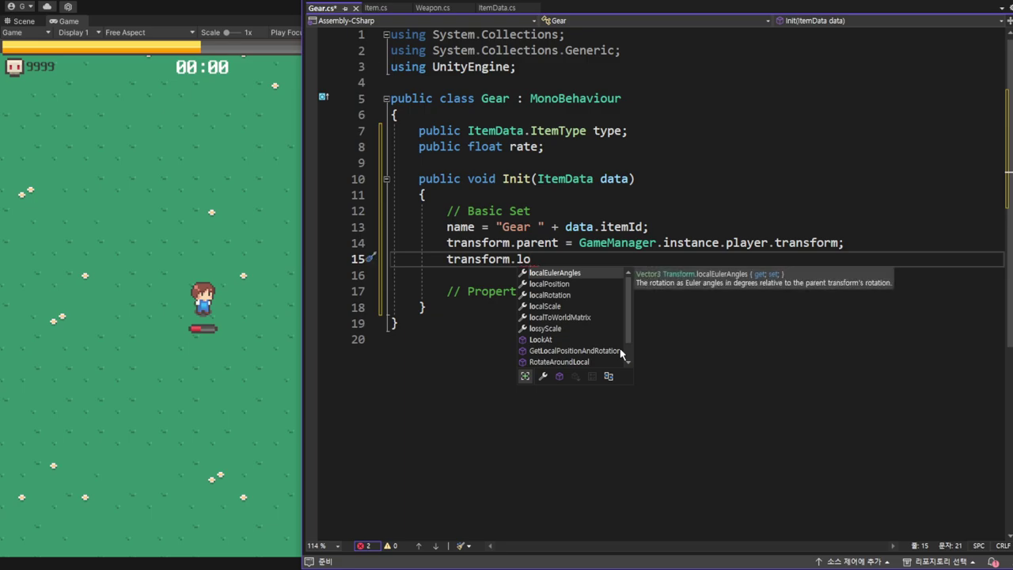
pyautogui.press('Down')
pyautogui.press('Tab')
pyautogui.write('= V')
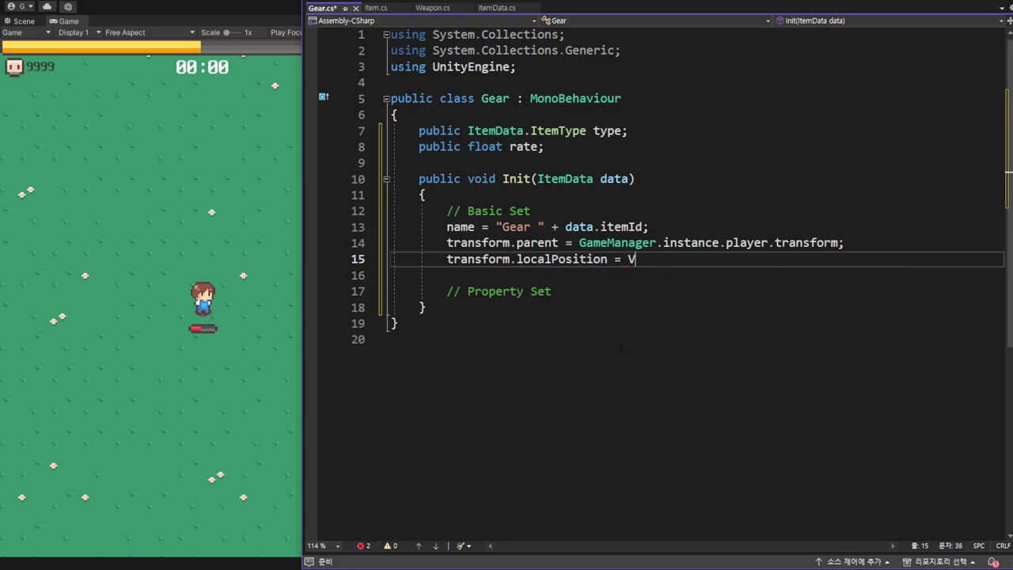
pyautogui.write('ec')
pyautogui.press('Tab')
pyautogui.write('.z')
pyautogui.press('Tab')
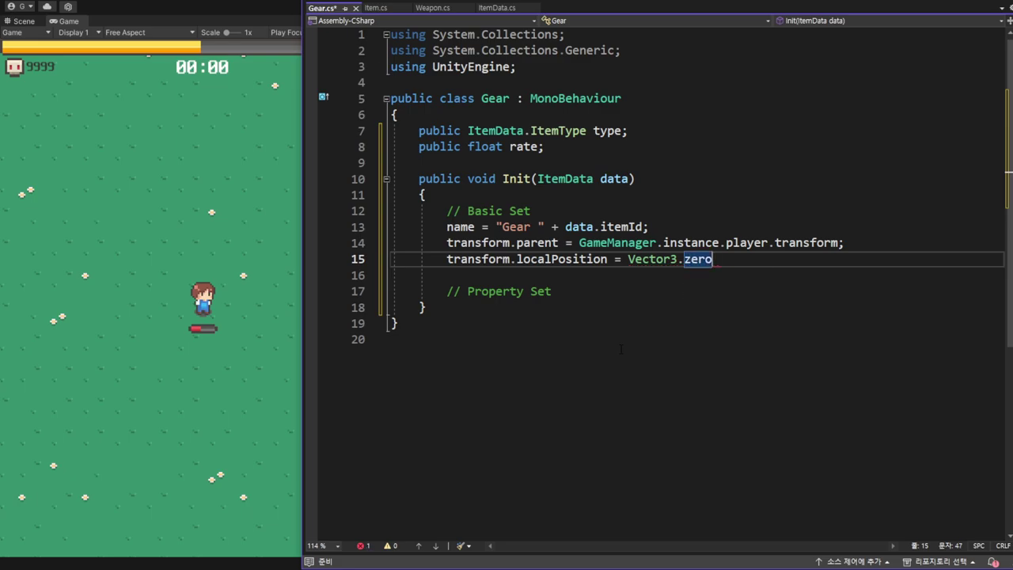
pyautogui.write(';')
pyautogui.press('Return')
pyautogui.press('Delete')
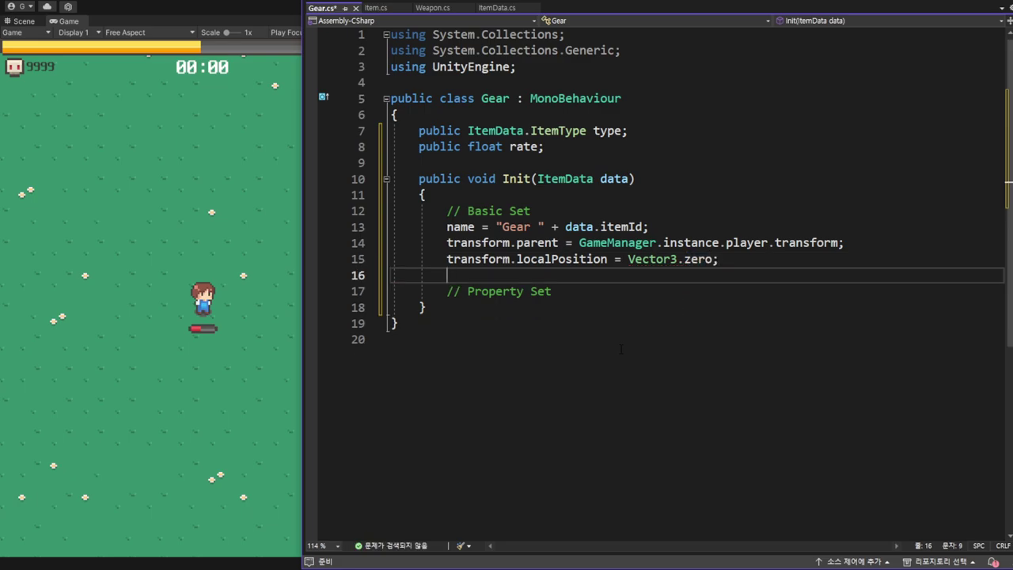
pyautogui.press('Down')
pyautogui.press('End')
# - Under Property Set, assign type = data.itemType
pyautogui.press('Return')
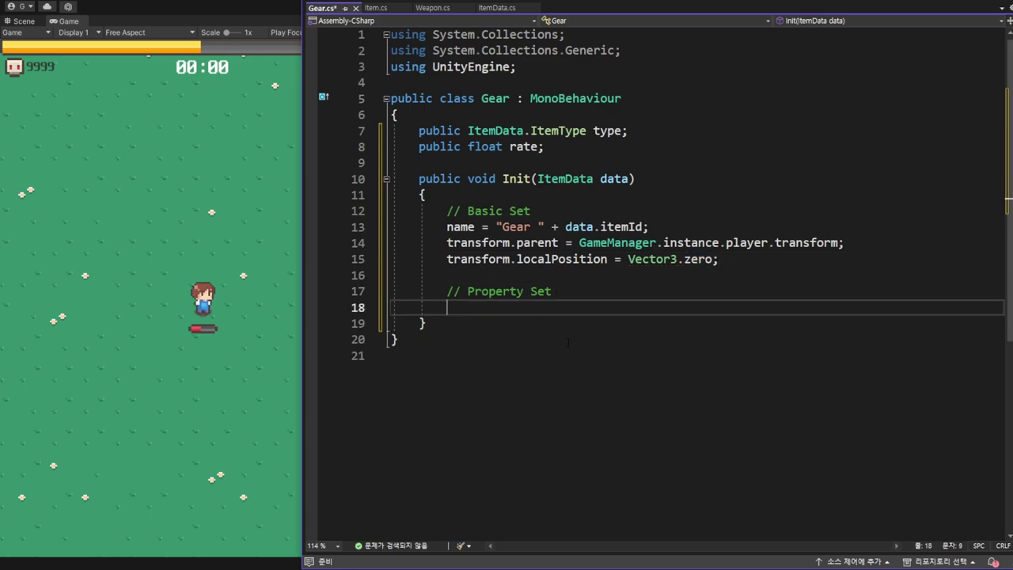
pyautogui.write('type')
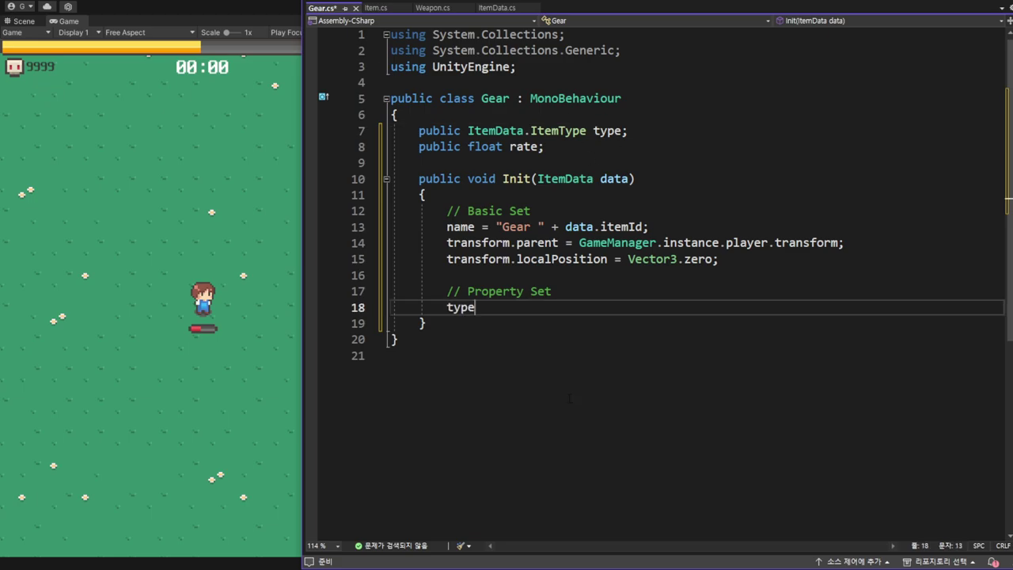
pyautogui.write(' = data')
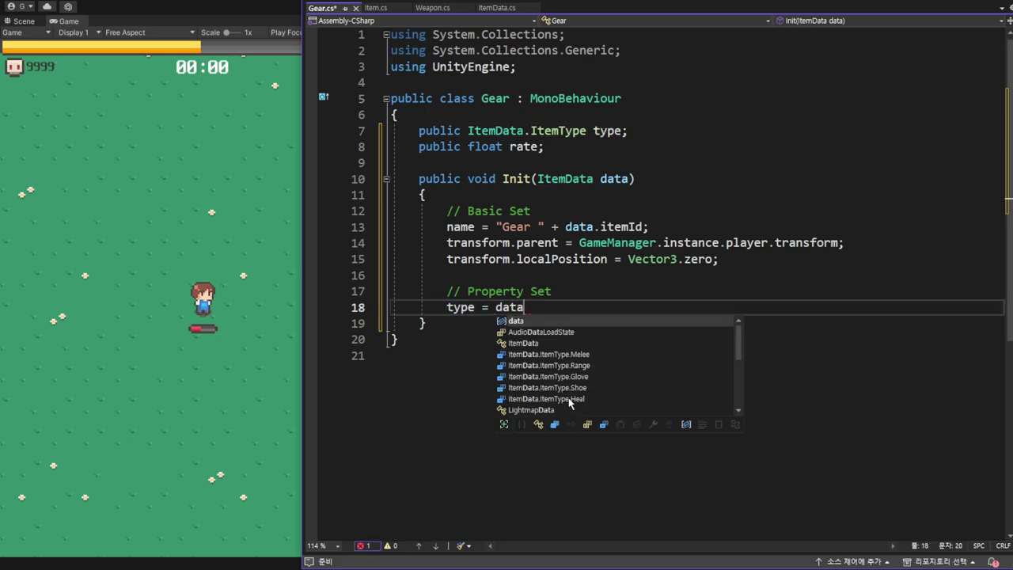
pyautogui.write('.')
pyautogui.press('Down')
pyautogui.press('Tab')
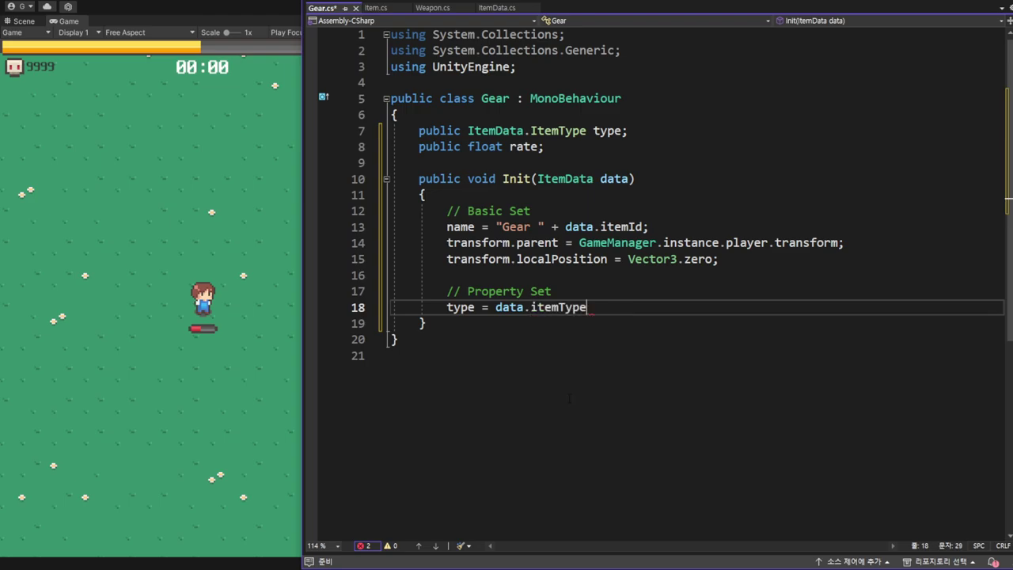
pyautogui.write(';')
pyautogui.press('Return')
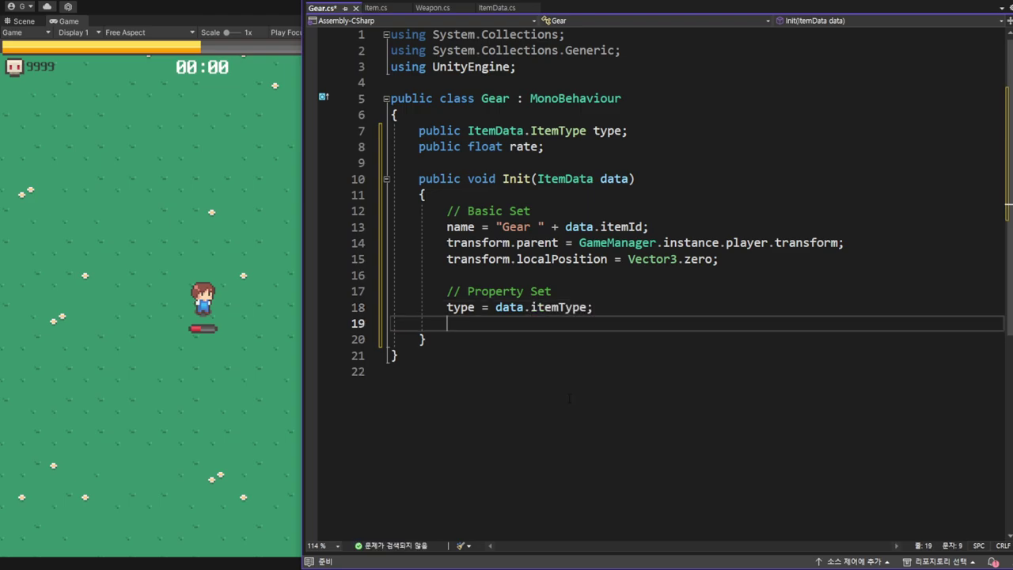
# - Assign rate = data.damages[0] on the next line
pyautogui.write('rate = dat')
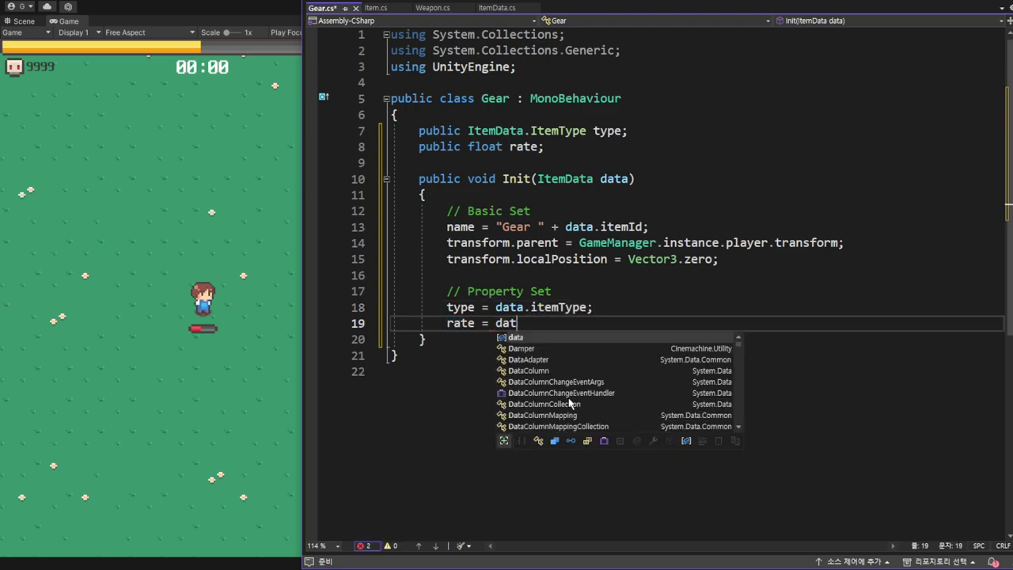
pyautogui.write('a.')
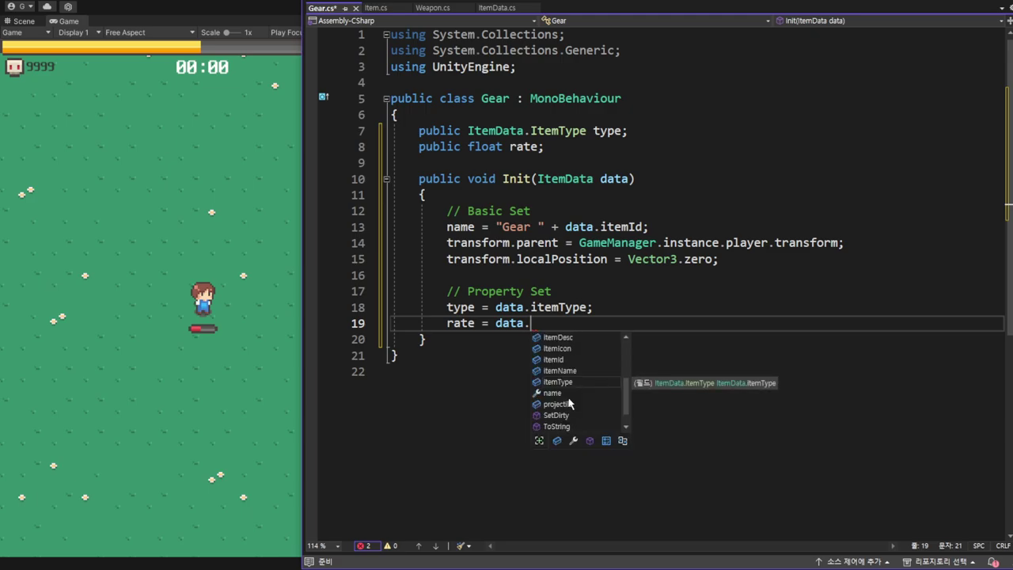
pyautogui.write('da')
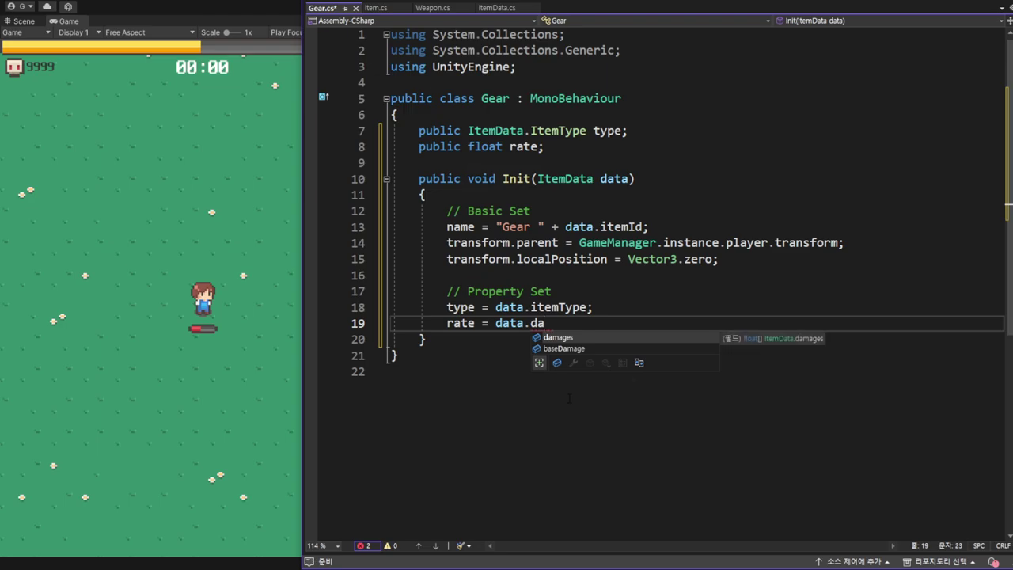
pyautogui.press('Tab')
pyautogui.write('[')
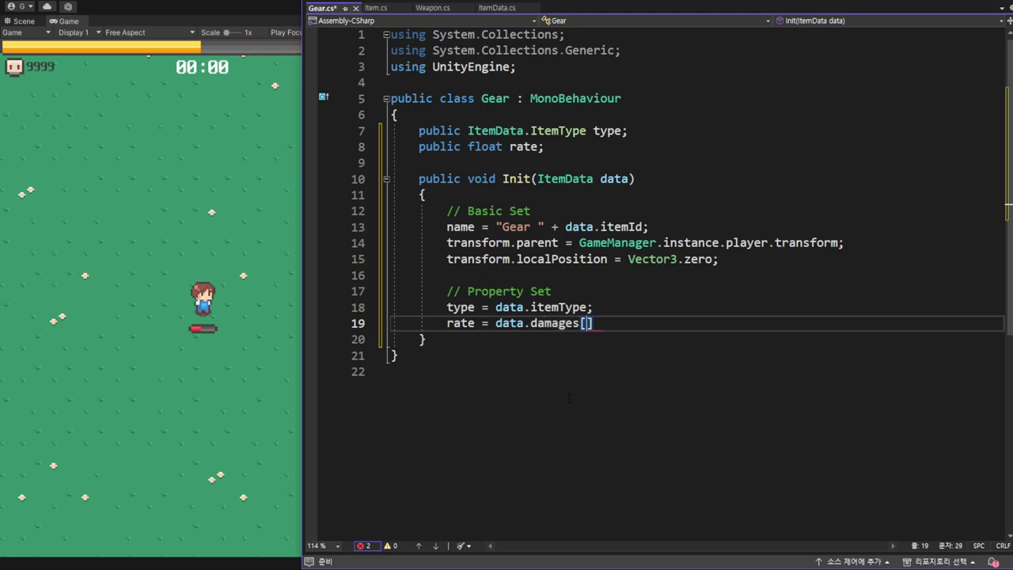
pyautogui.write('0]')
pyautogui.write(';')
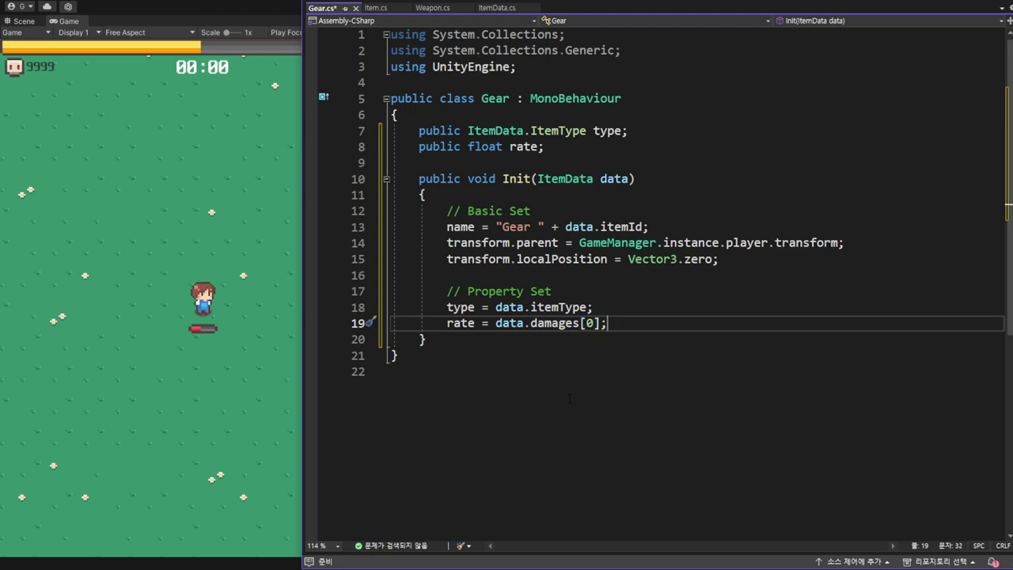
pyautogui.click(441, 340)
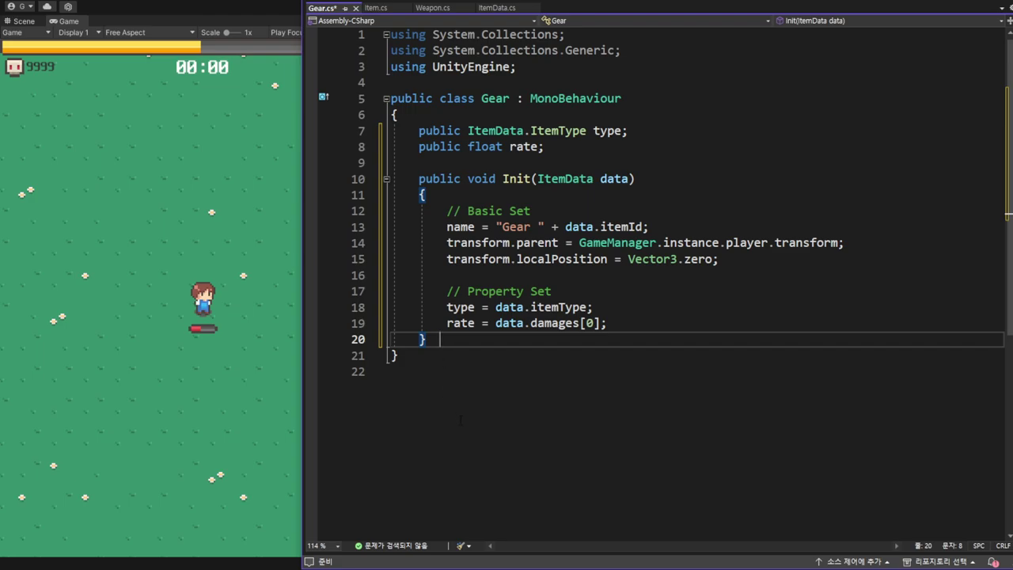
# - Add public void LevelUp(float rate) assigning this.rate = rate, then save Gear.cs
pyautogui.press('Return')
pyautogui.press('Return')
pyautogui.scroll(-1, 467, 435)
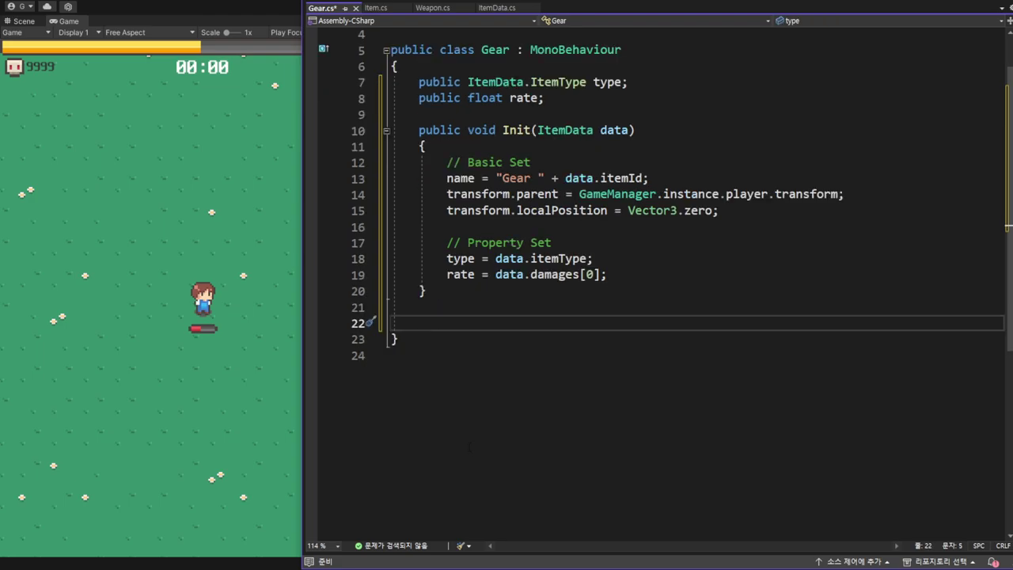
pyautogui.write('public void ')
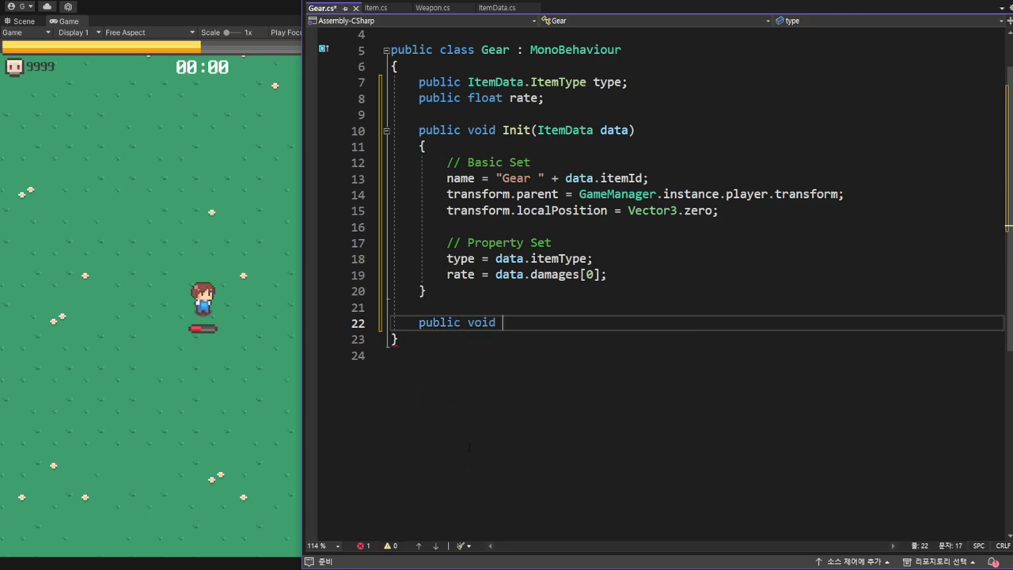
pyautogui.write('LEve')
pyautogui.hotkey('ctrl', 'shift', 'Left')
pyautogui.write('Level')
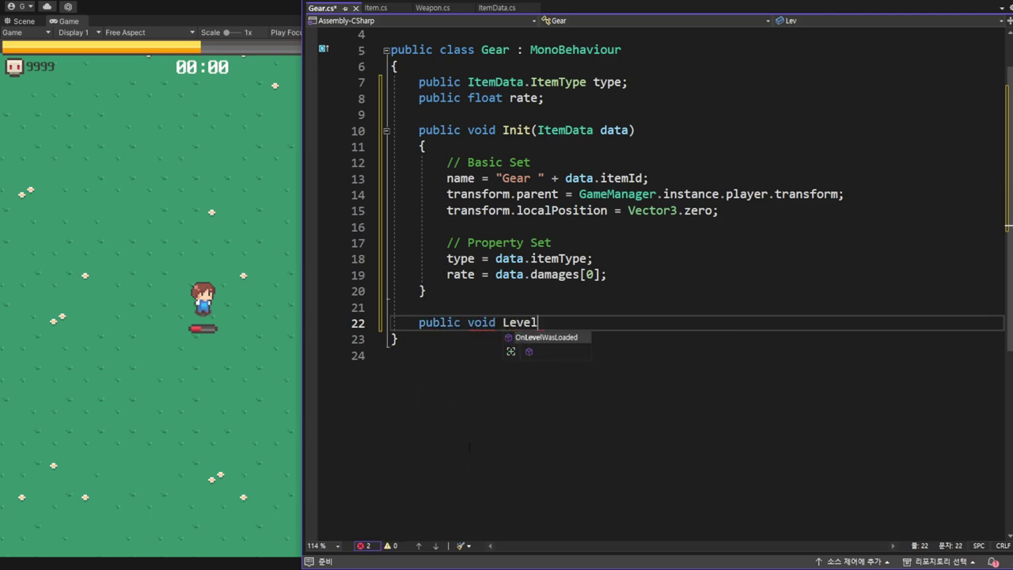
pyautogui.write('Up(')
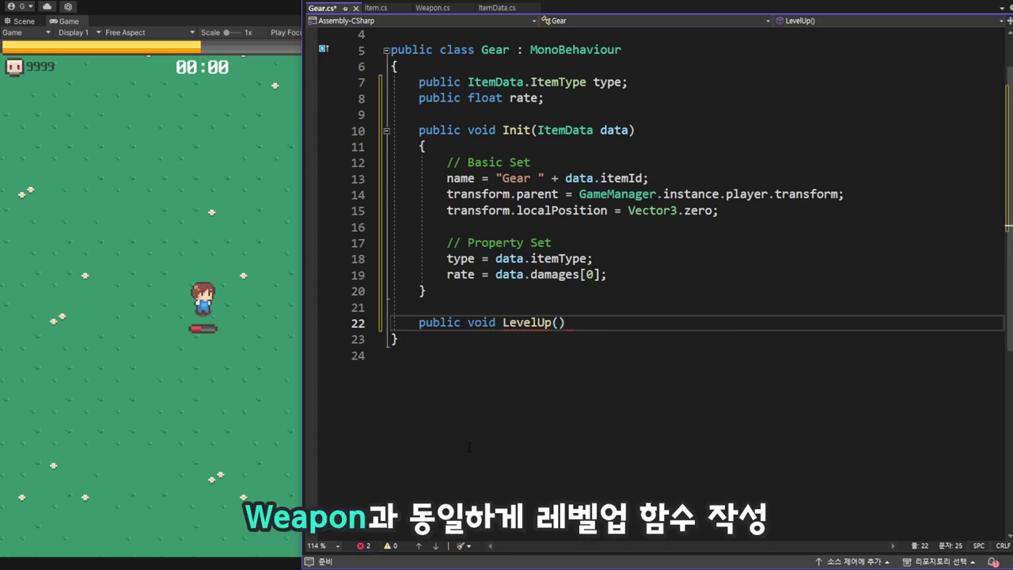
pyautogui.write('float rat')
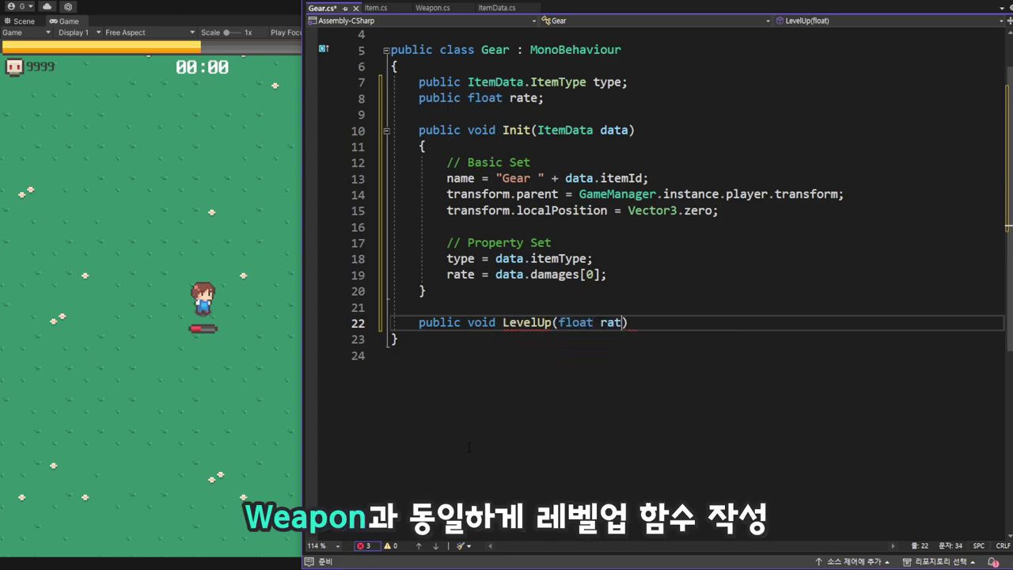
pyautogui.write('e)')
pyautogui.press('Return')
pyautogui.write('{')
pyautogui.press('Return')
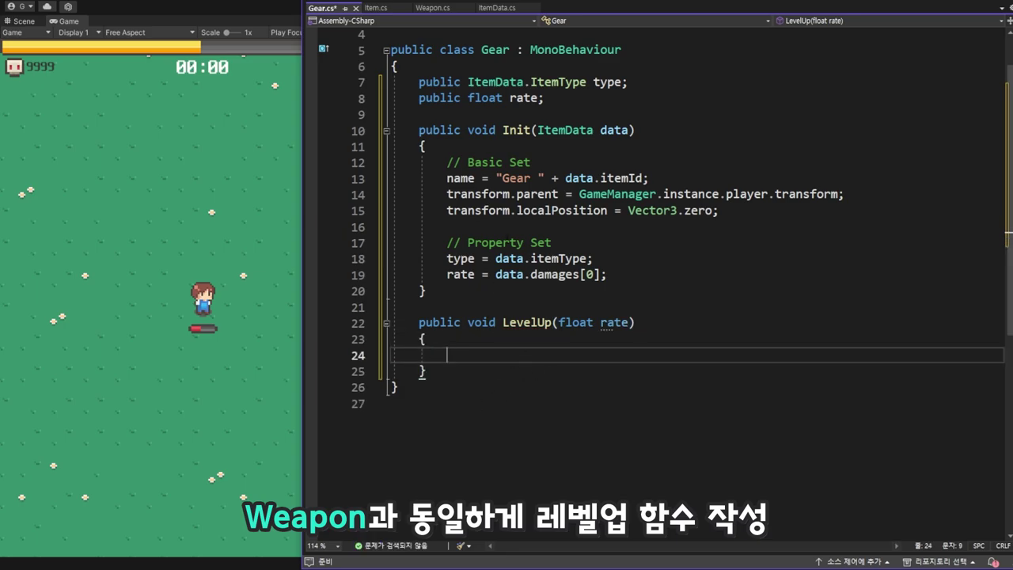
pyautogui.write('this.')
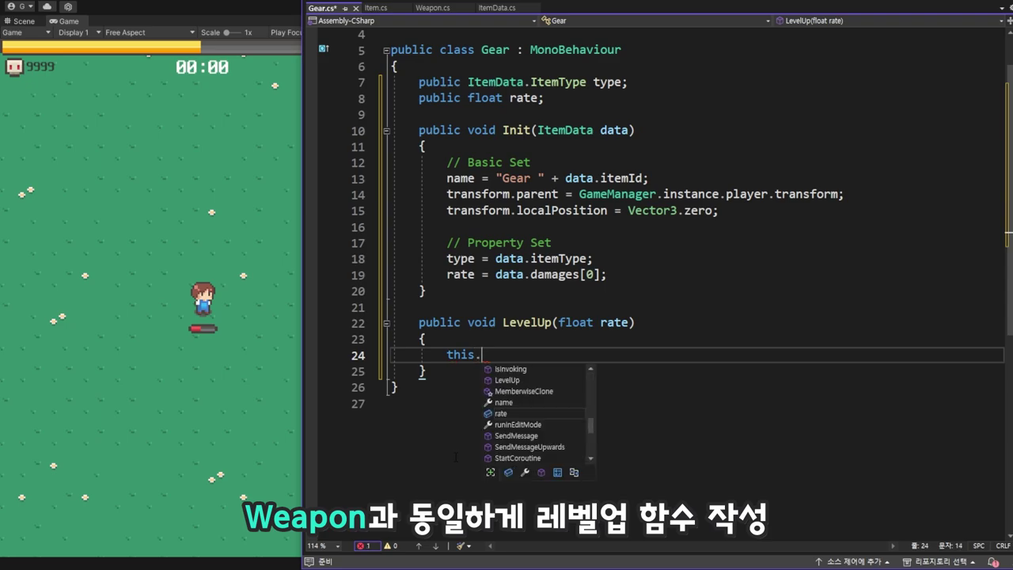
pyautogui.write('rate')
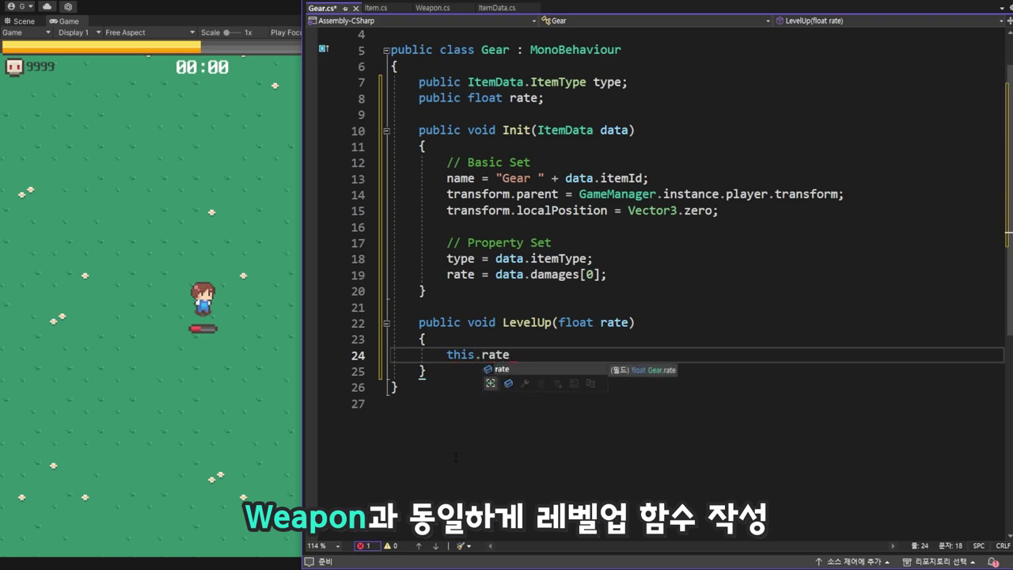
pyautogui.write(' = ')
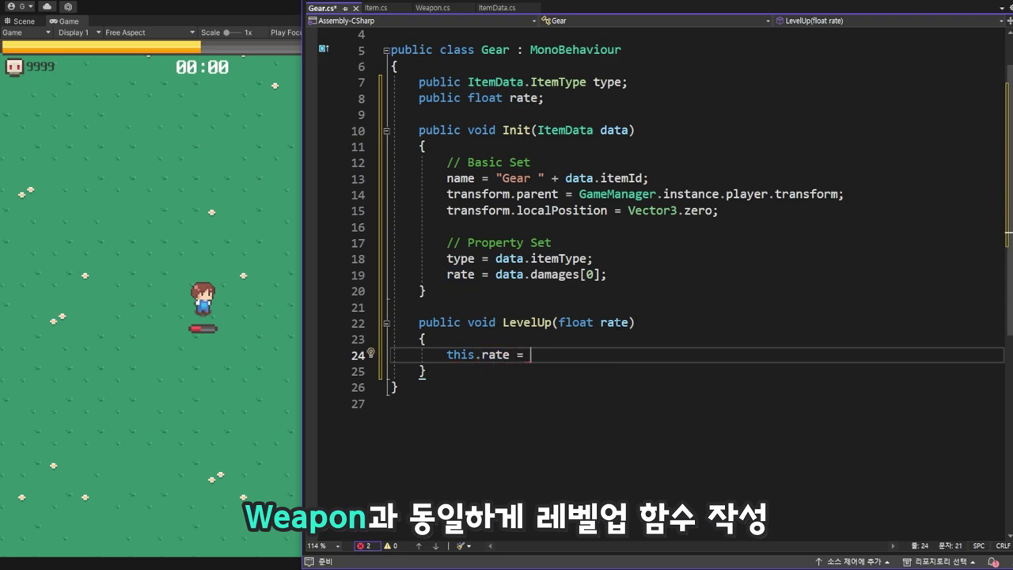
pyautogui.write('rate')
pyautogui.write(';')
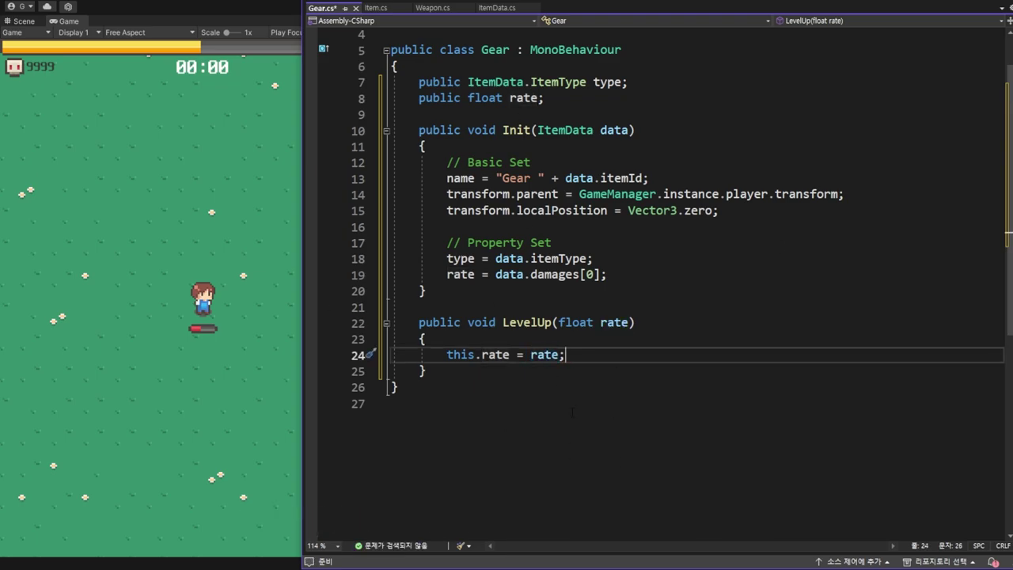
pyautogui.press('Down')
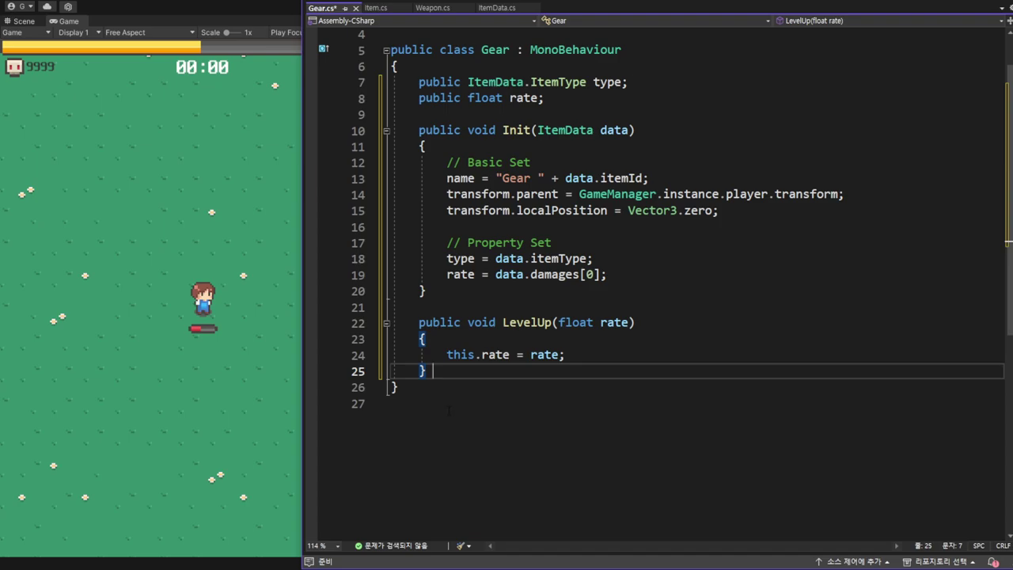
pyautogui.hotkey('ctrl', 's')
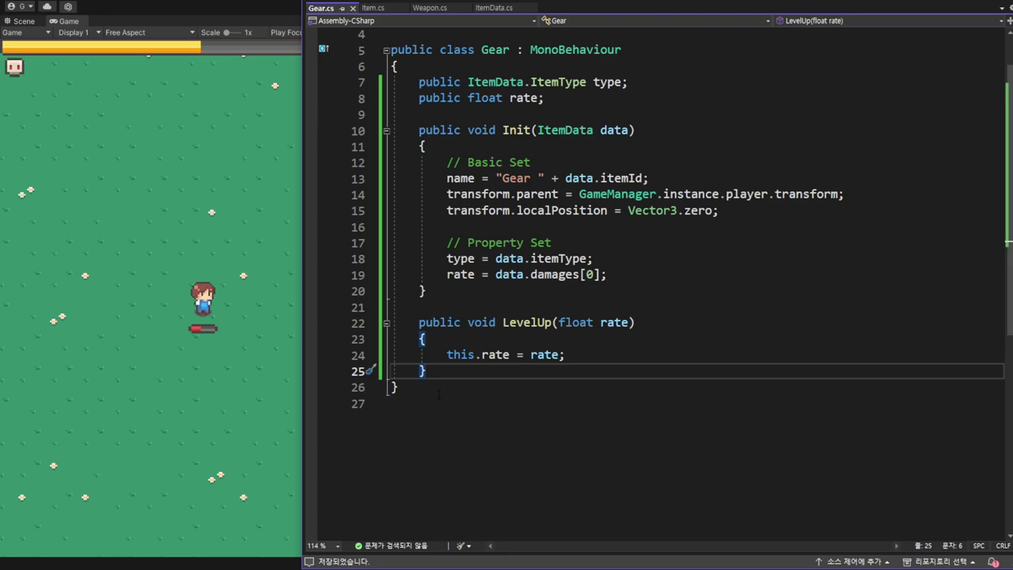
# - Check in the Weapon script where its speed field is used
pyautogui.click(428, 7)
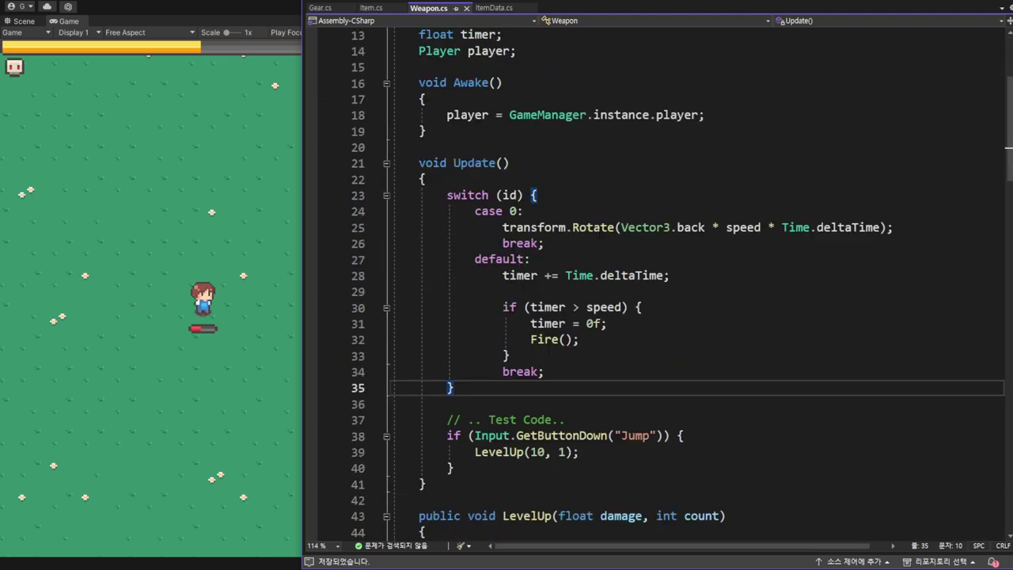
pyautogui.scroll(3, 609, 237)
pyautogui.click(545, 147)
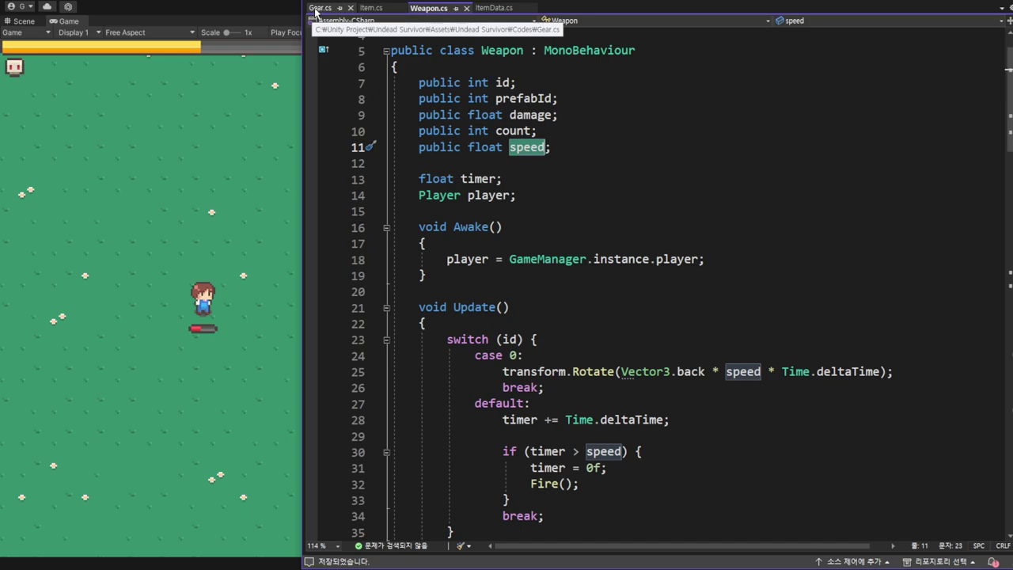
pyautogui.click(316, 9)
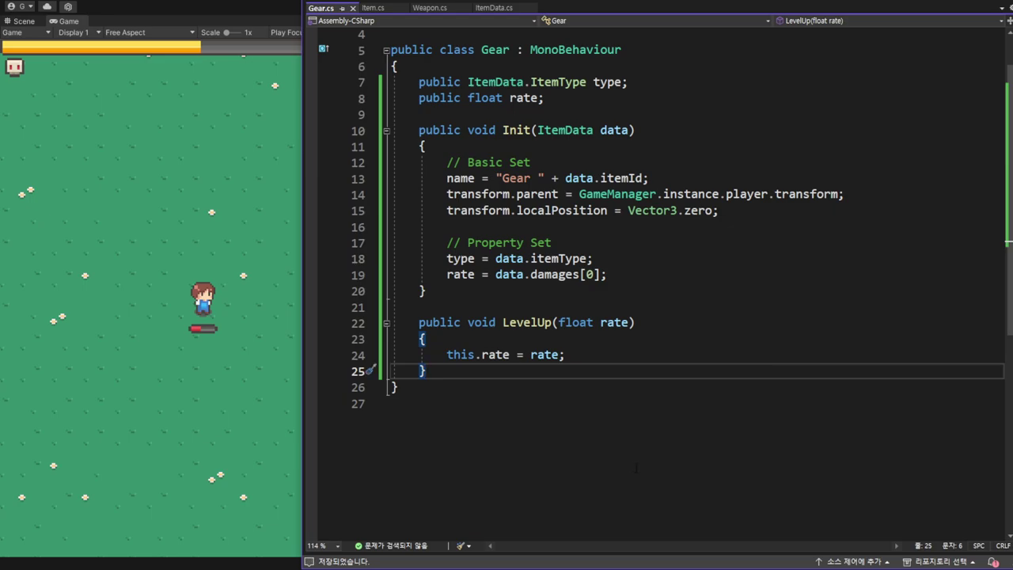
# - Add a void RateUp() method beginning a Weapon[] weapons declaration
pyautogui.press('Return')
pyautogui.press('Return')
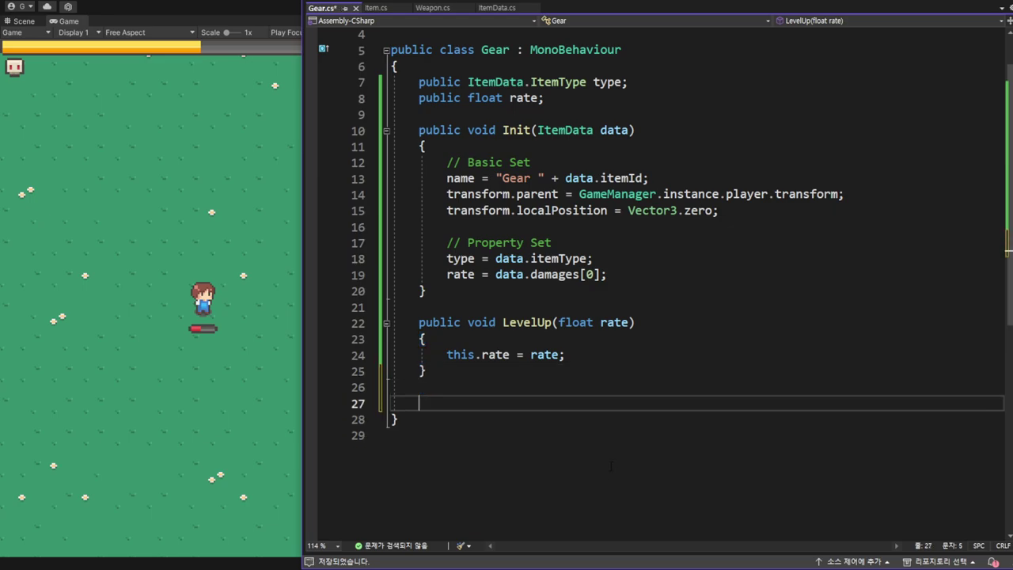
pyautogui.scroll(-1, 609, 467)
pyautogui.scroll(-3, 625, 459)
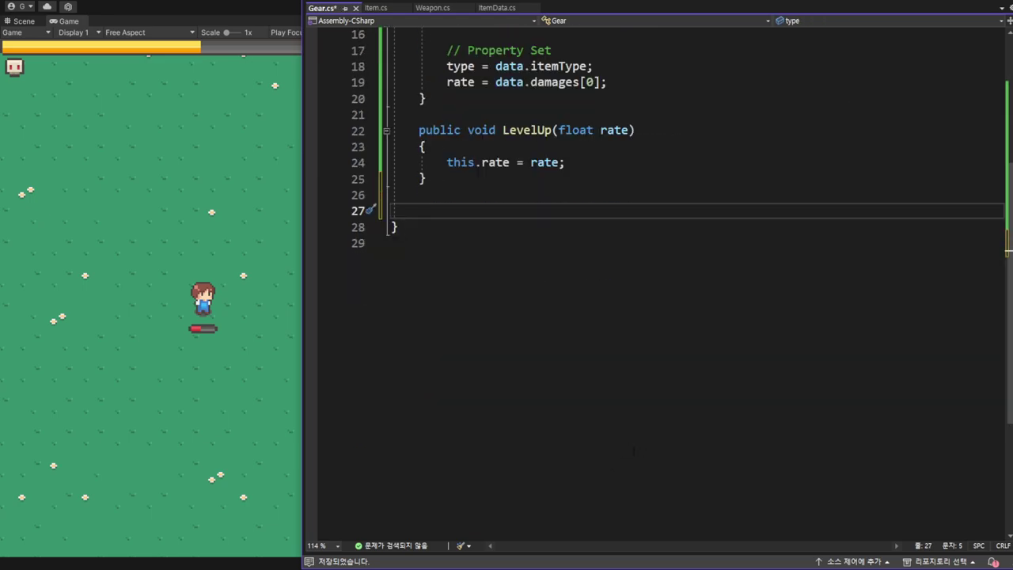
pyautogui.write('void ')
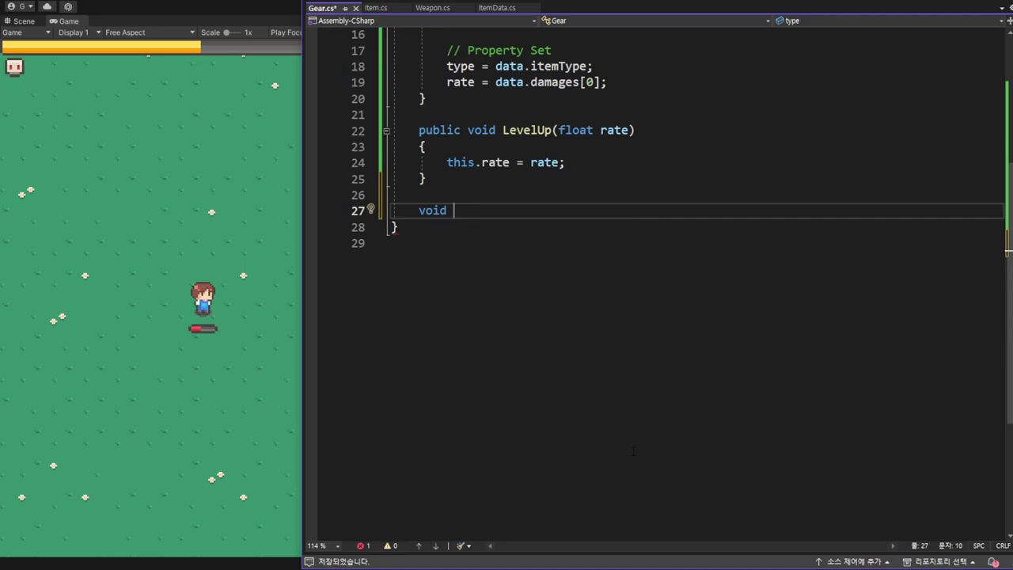
pyautogui.write('RateUp')
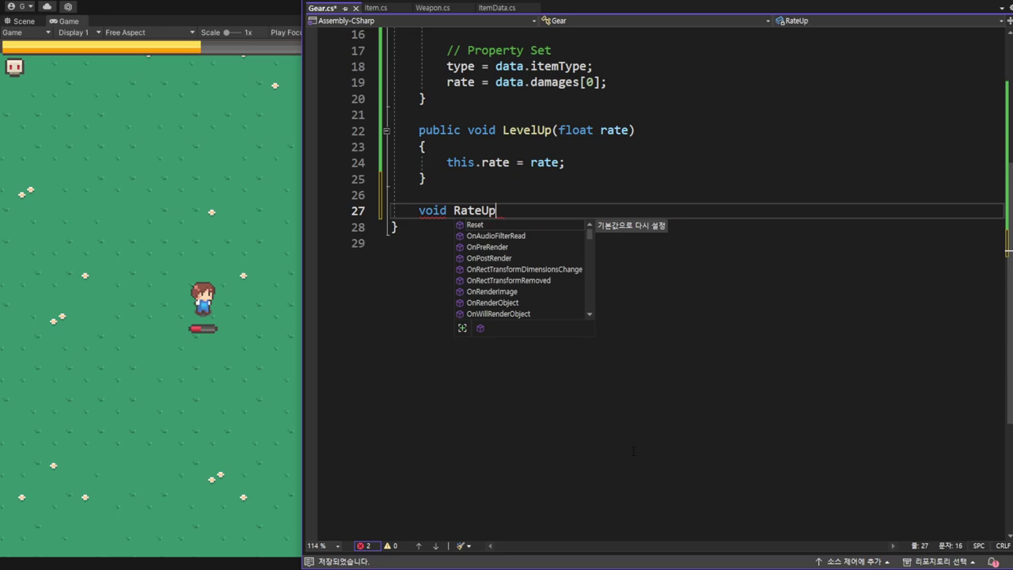
pyautogui.write('(){')
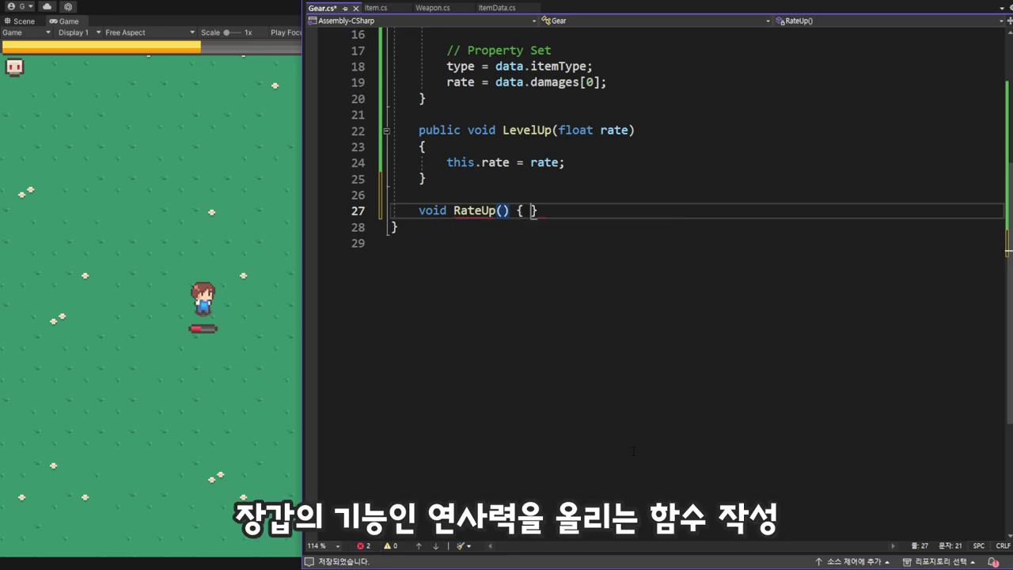
pyautogui.press('Return')
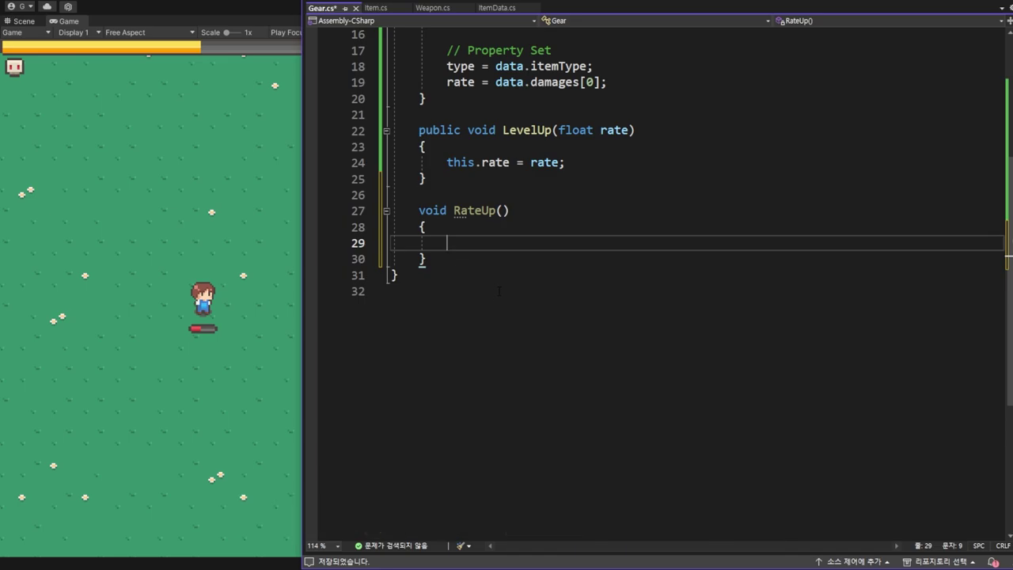
pyautogui.write('Wea')
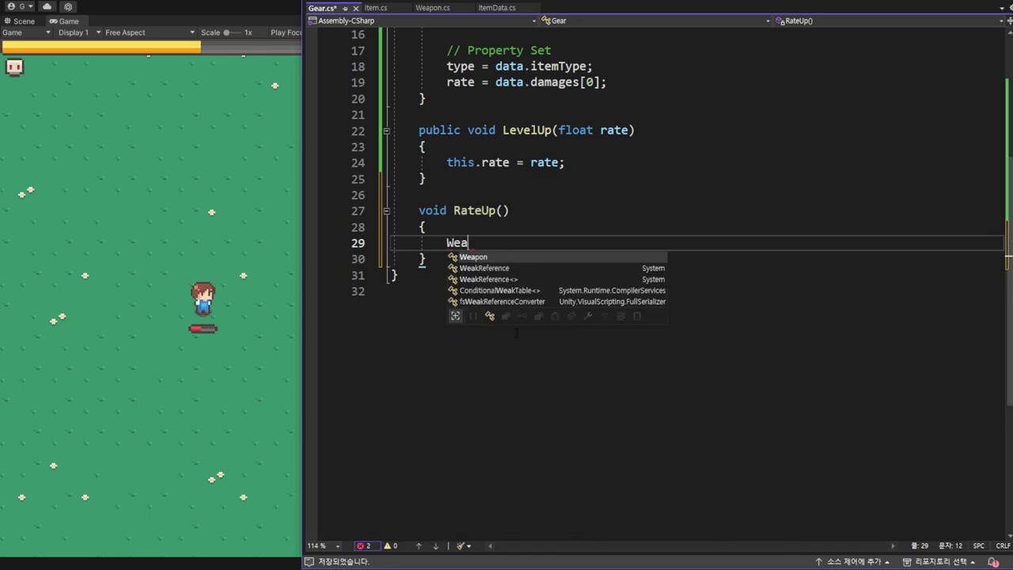
pyautogui.press('Tab')
pyautogui.write('[] ')
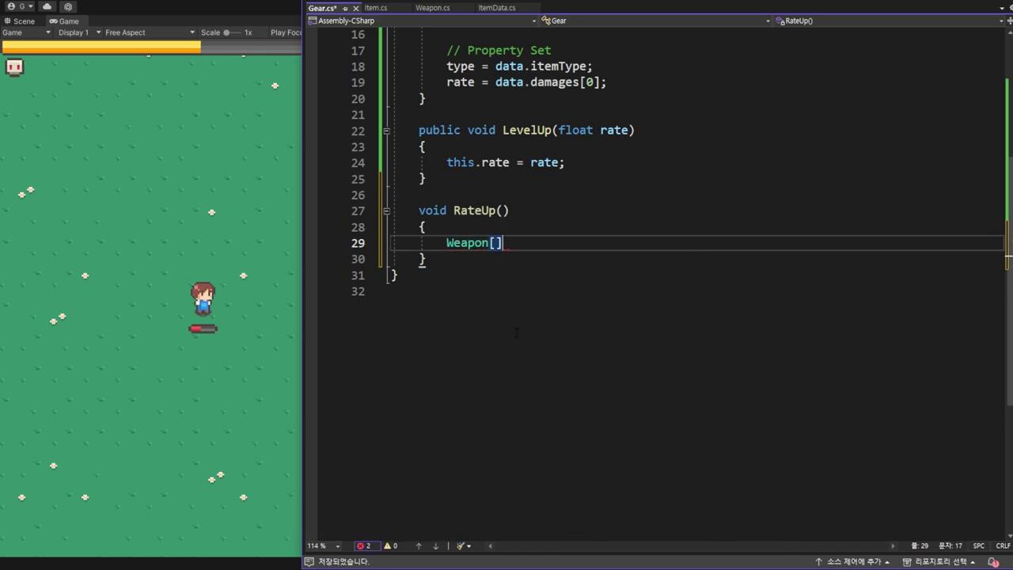
pyautogui.write('weapons')
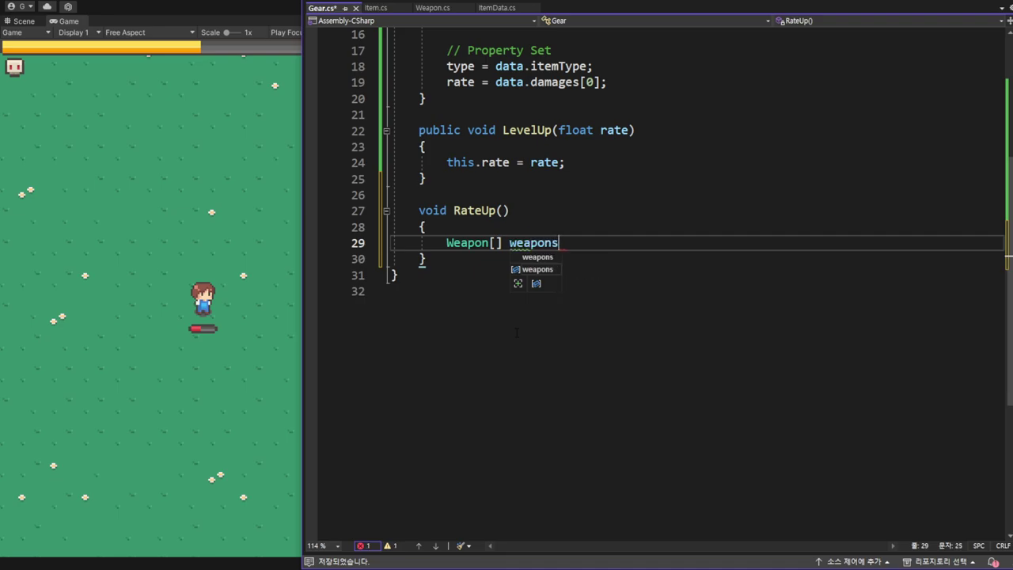
pyautogui.write(' =')
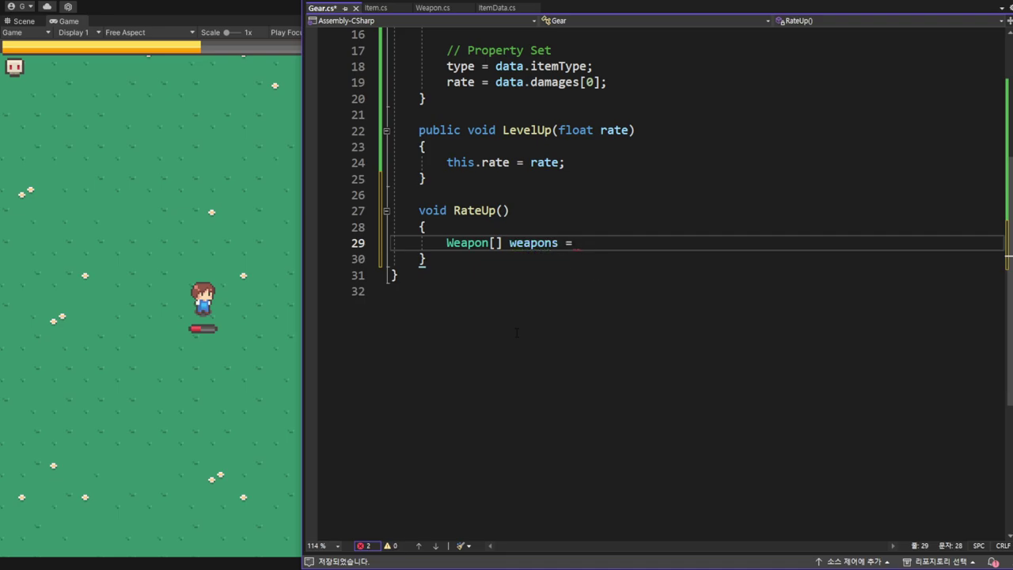
# - Assign weapons = transform.parent.GetComponentsInChildren<Weapon>() in RateUp
pyautogui.scroll(5, 516, 332)
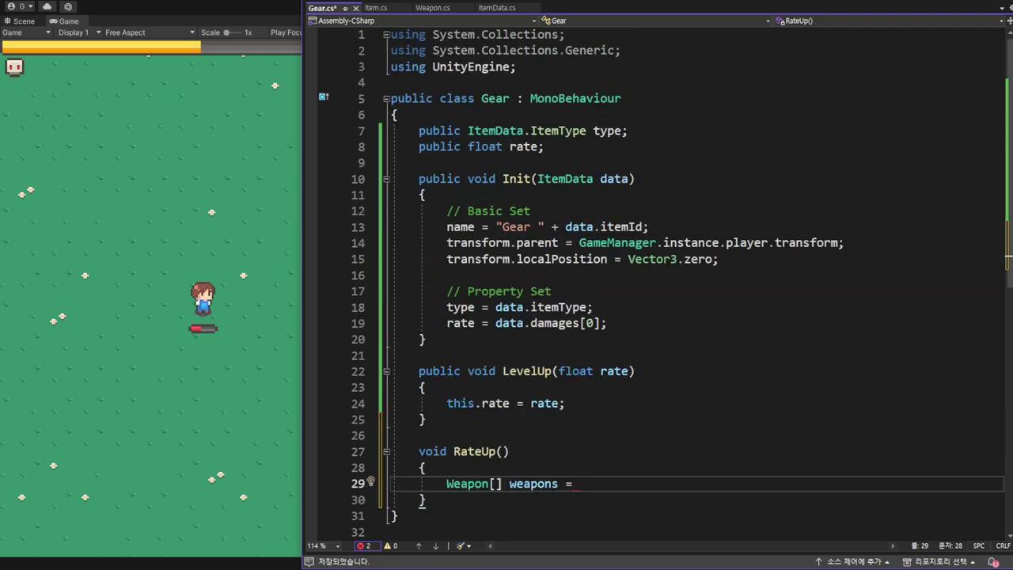
pyautogui.click(530, 243)
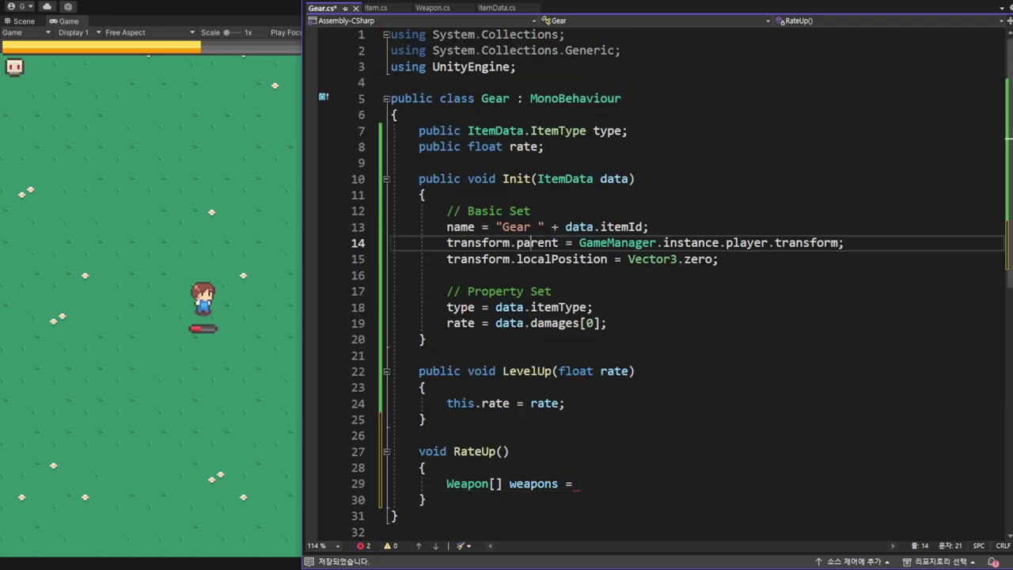
pyautogui.doubleClick(746, 243)
pyautogui.scroll(-5, 628, 351)
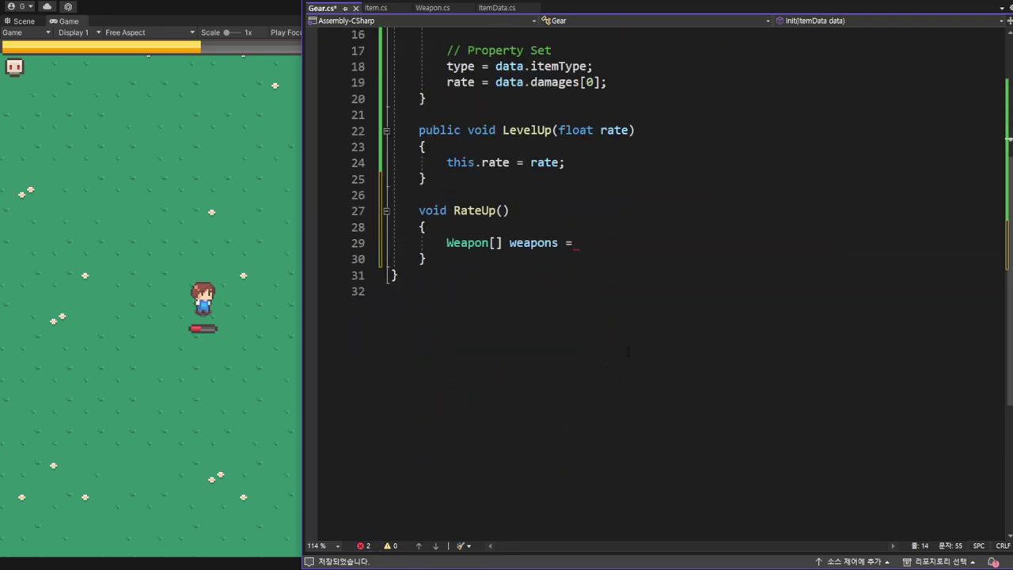
pyautogui.click(598, 250)
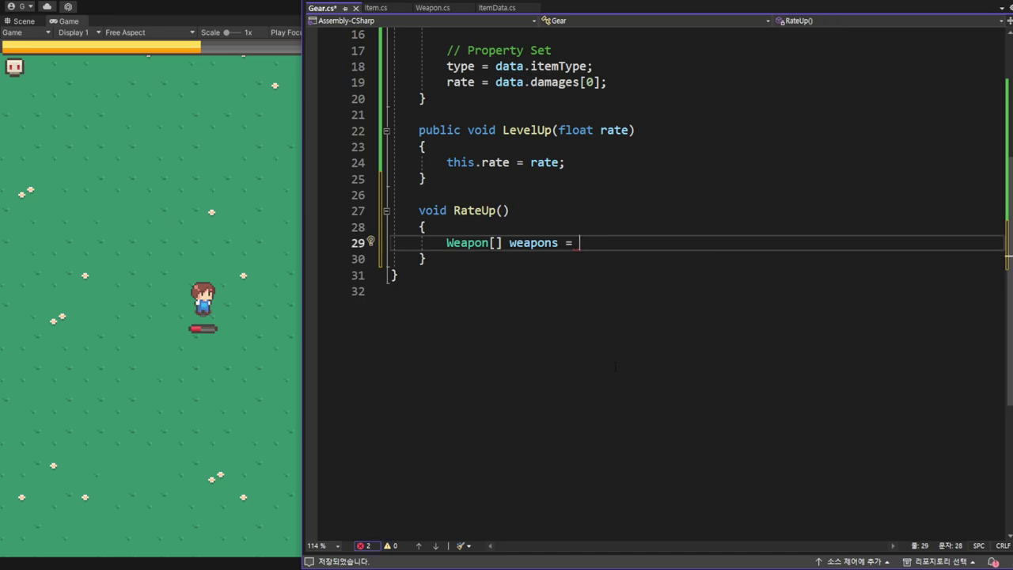
pyautogui.write('trans')
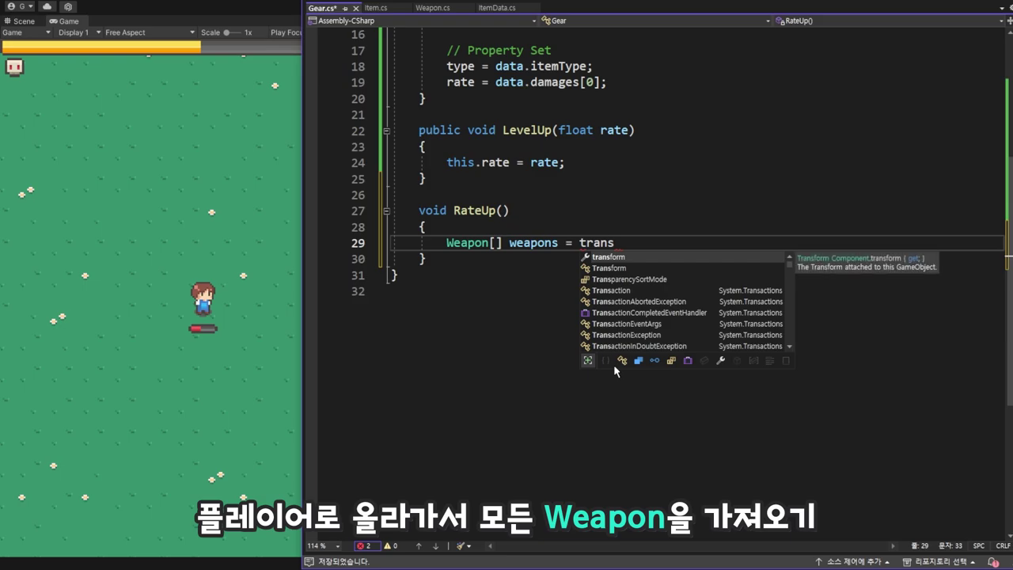
pyautogui.write('form.pa')
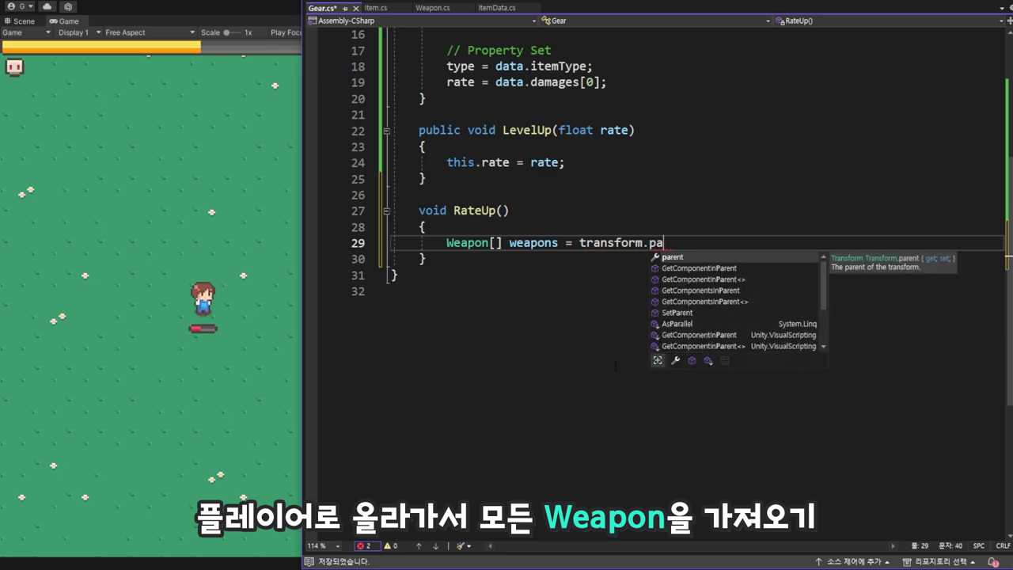
pyautogui.press('Tab')
pyautogui.write('.GE')
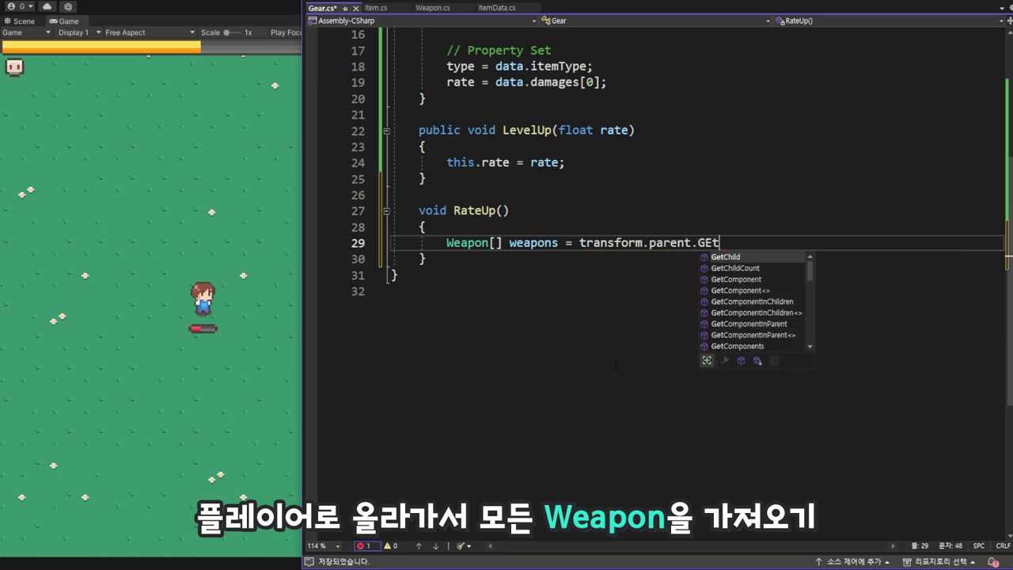
pyautogui.write('t')
pyautogui.press('Down')
pyautogui.press('Down')
pyautogui.press('Down')
pyautogui.press('Down')
pyautogui.press('Down')
pyautogui.press('Down')
pyautogui.press('Down')
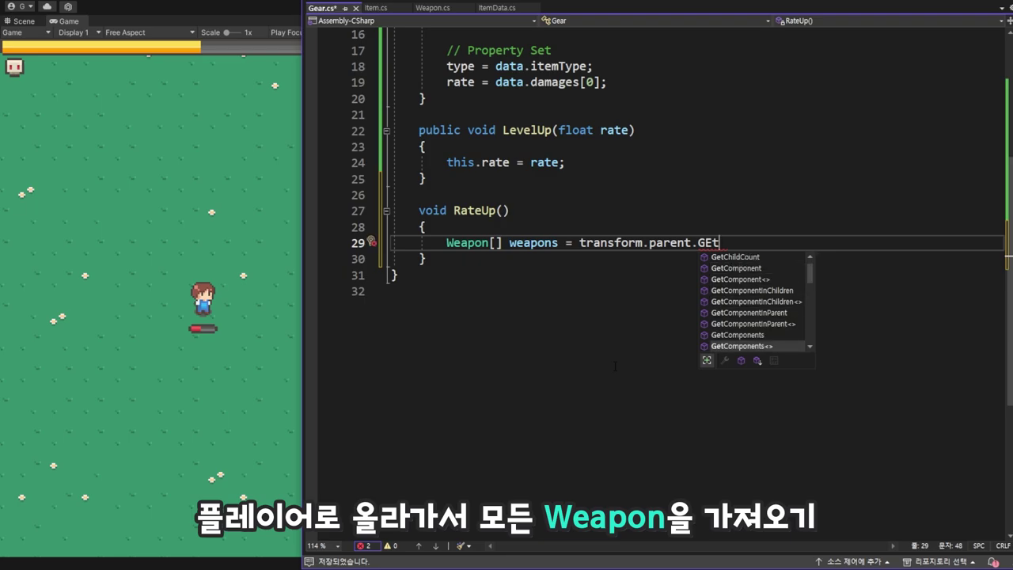
pyautogui.press('Down')
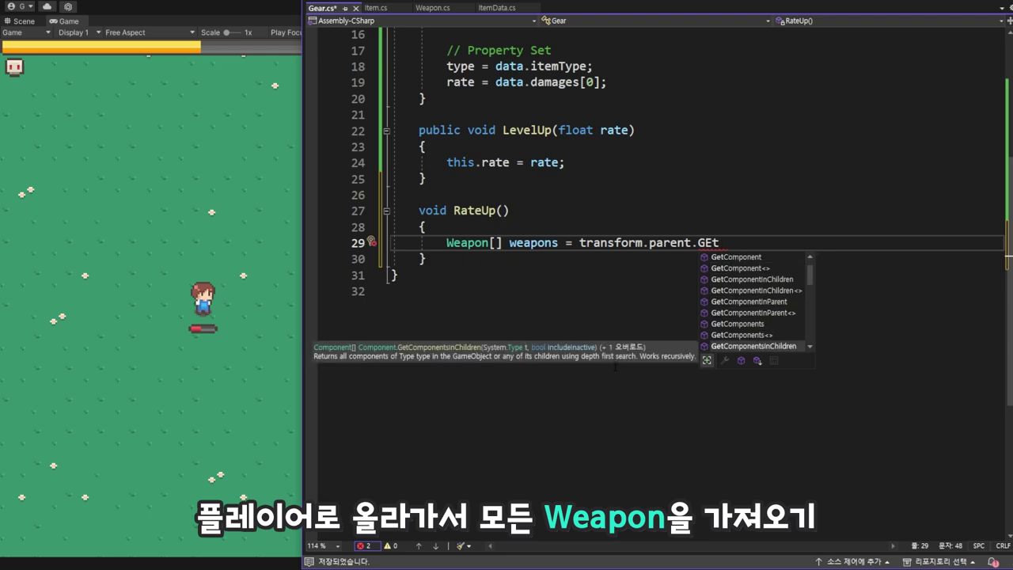
pyautogui.press('Tab')
pyautogui.write('<')
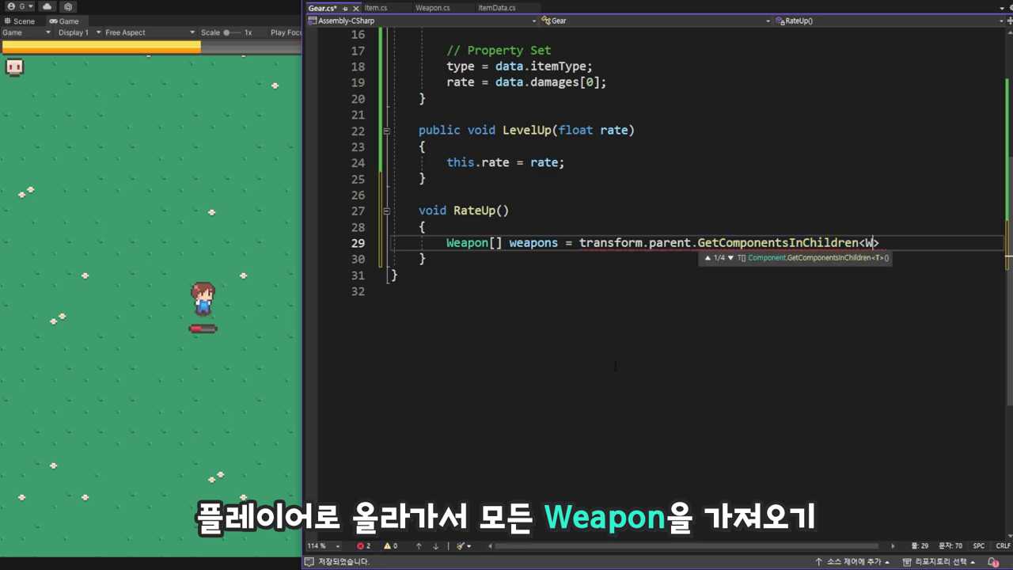
pyautogui.write('Wea')
pyautogui.press('Tab')
pyautogui.write('>')
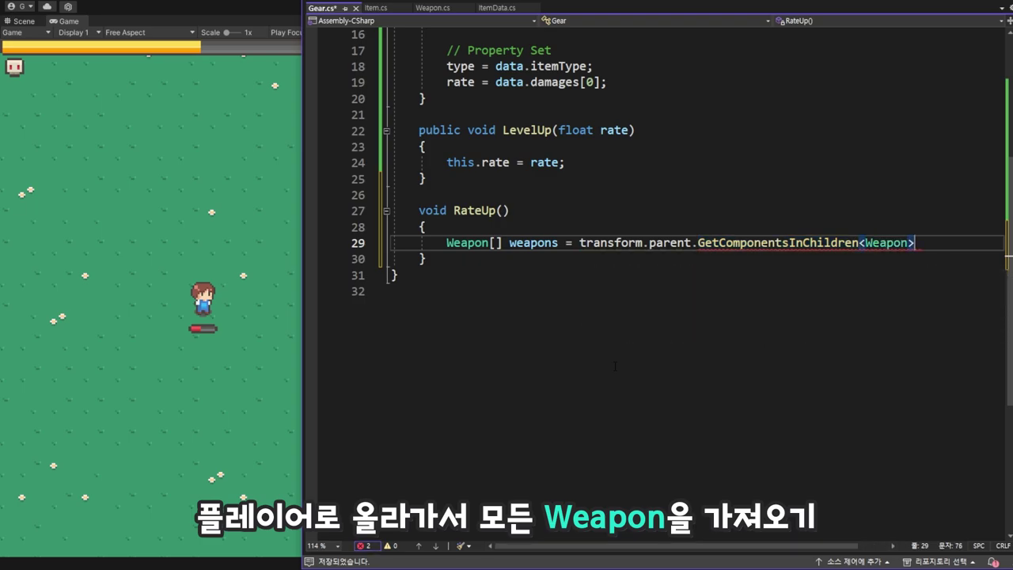
pyautogui.write('();')
pyautogui.press('Return')
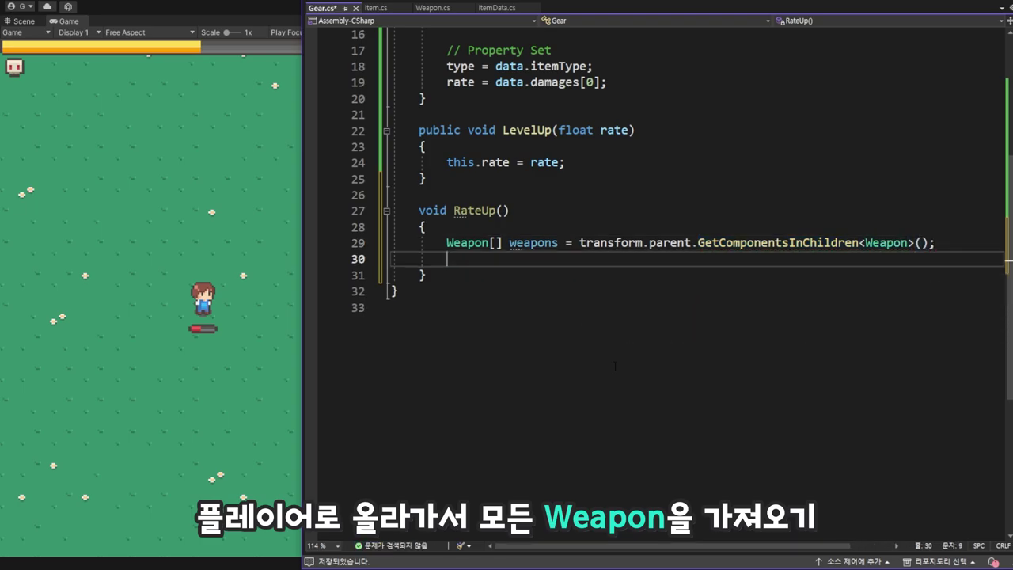
# - Add a foreach (Weapon weapon in weapons) loop to RateUp
pyautogui.press('Return')
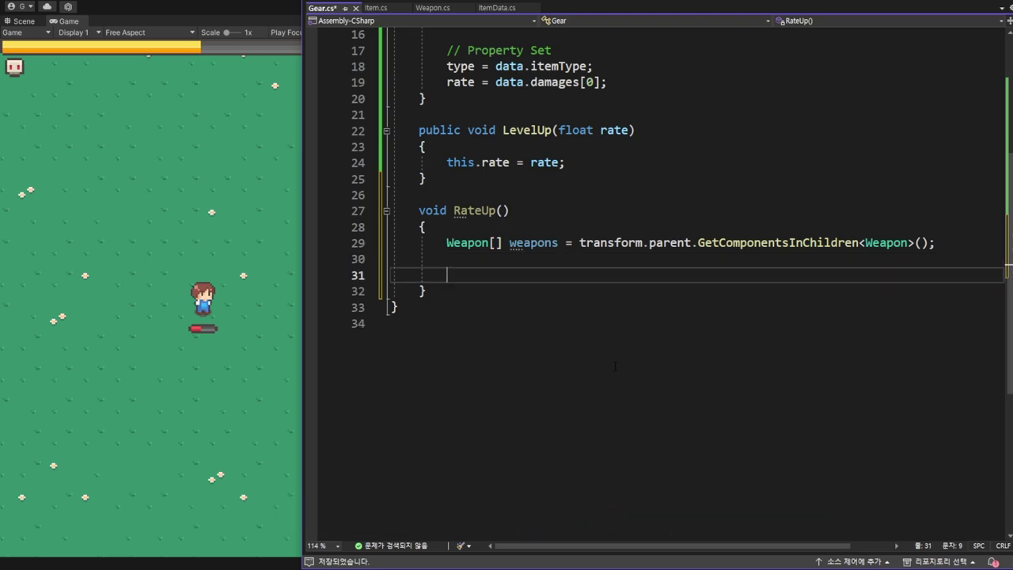
pyautogui.write('for')
pyautogui.press('Down')
pyautogui.press('Tab')
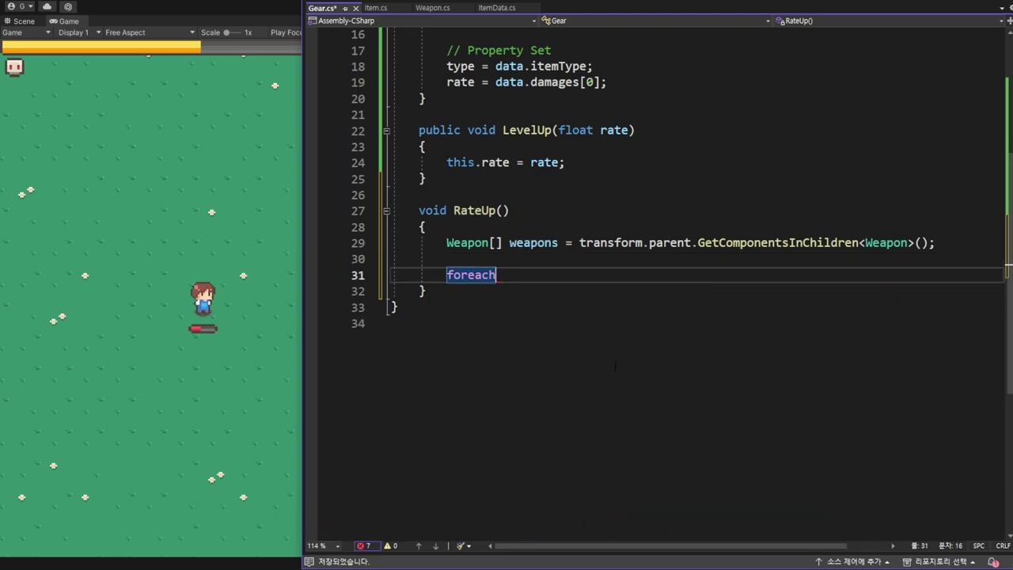
pyautogui.write('(')
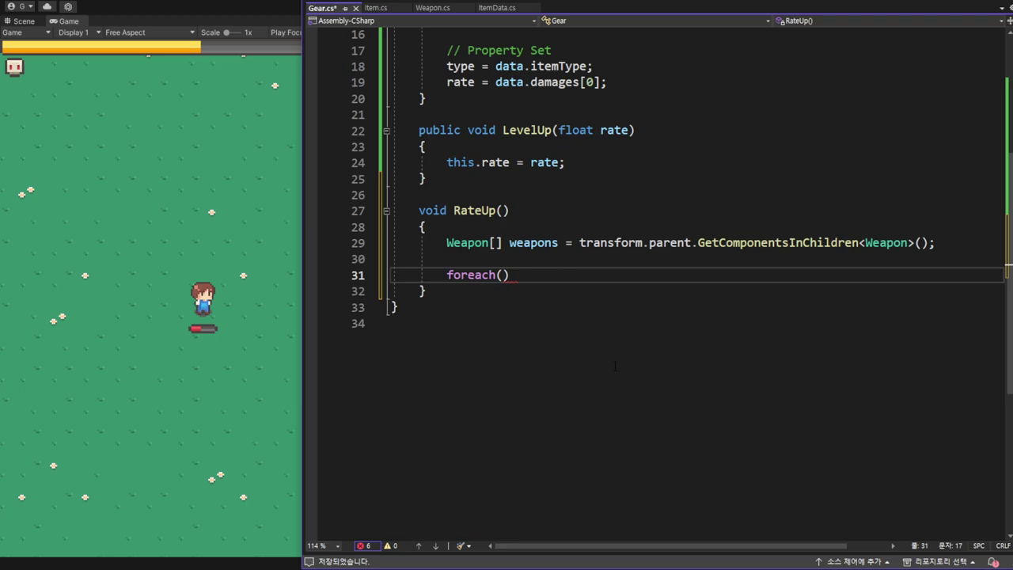
pyautogui.write('Weapon wea')
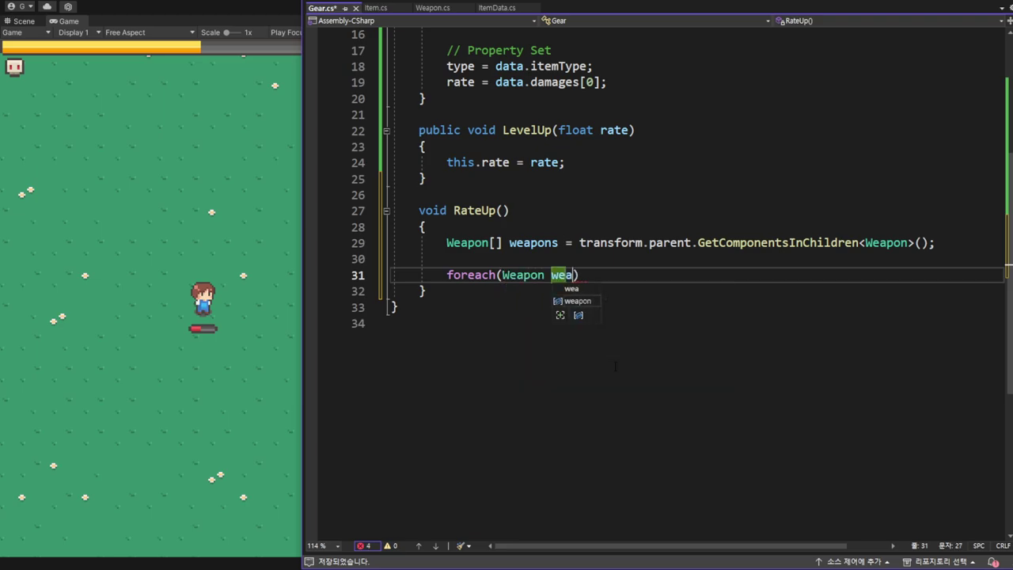
pyautogui.write('pon in')
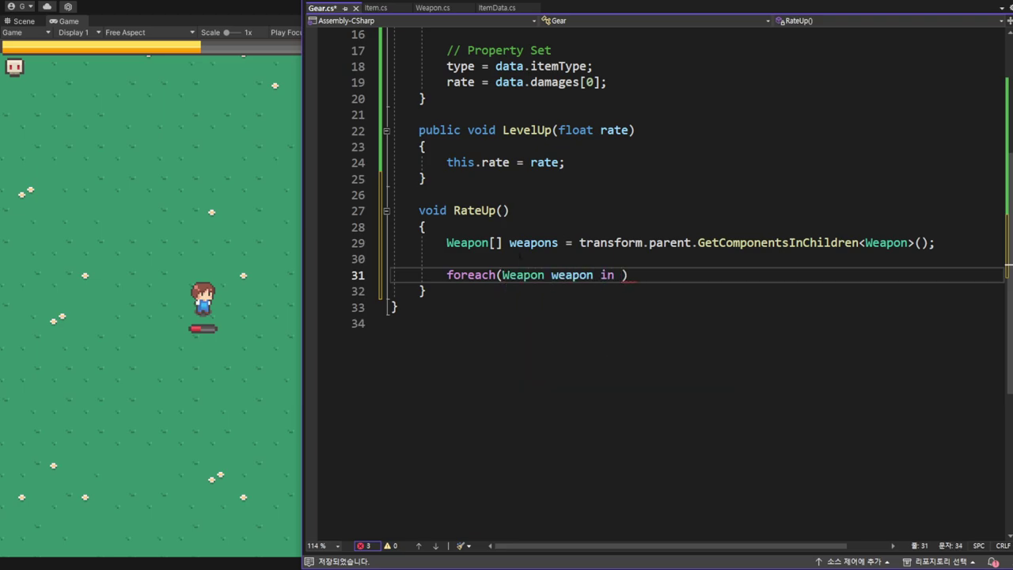
pyautogui.doubleClick(533, 243)
pyautogui.hotkey('ctrl', 'c')
pyautogui.click(621, 274)
pyautogui.hotkey('ctrl', 'v')
pyautogui.press('End')
pyautogui.write('{')
pyautogui.press('Return')
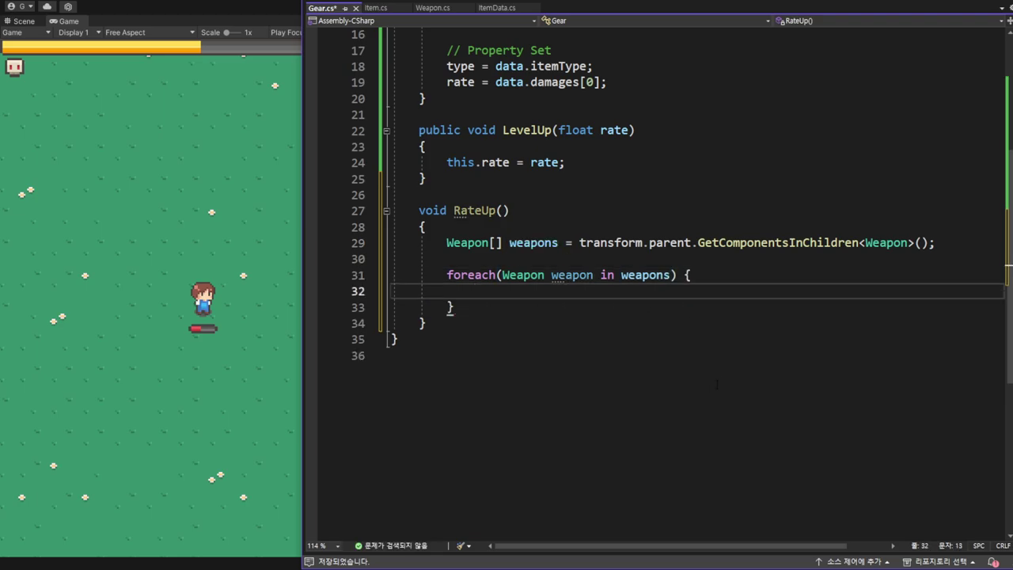
# - Inside the loop, switch on weapon.id: case 0 sets weapon.speed = 150 + (150 * rate), then break
pyautogui.scroll(-1, 560, 345)
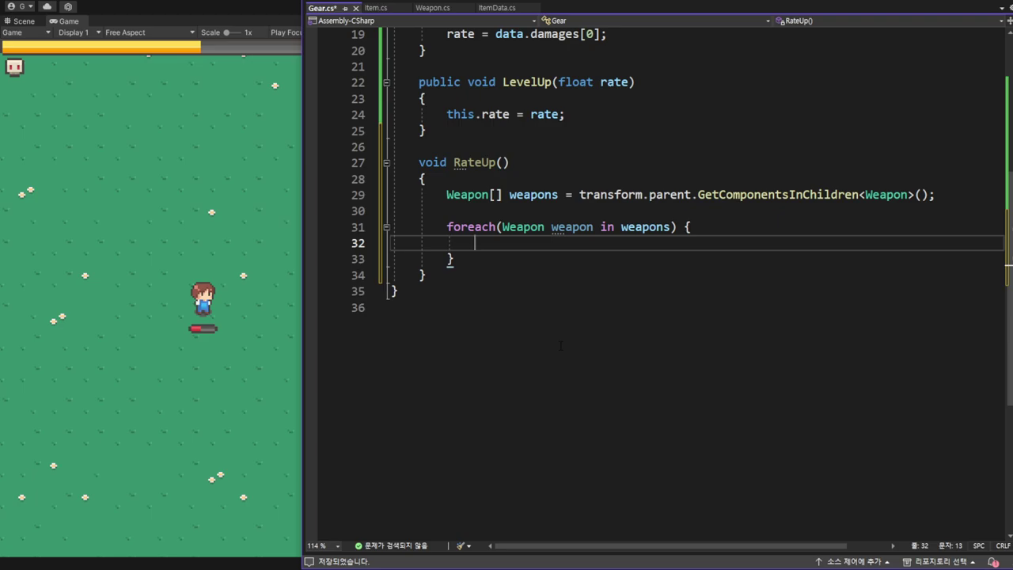
pyautogui.write('switch(')
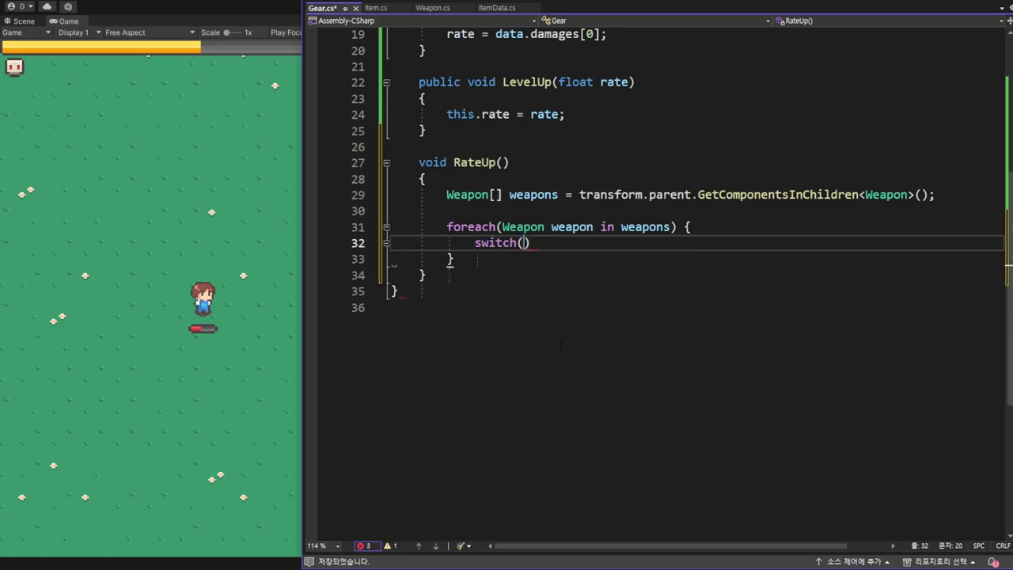
pyautogui.write('weapon')
pyautogui.write('.id)')
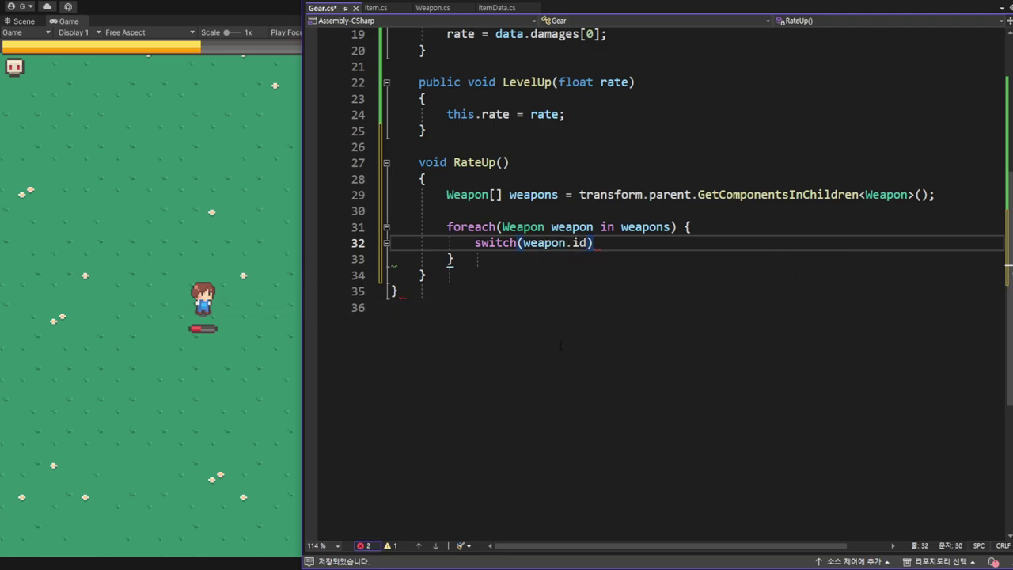
pyautogui.write(' {')
pyautogui.press('Return')
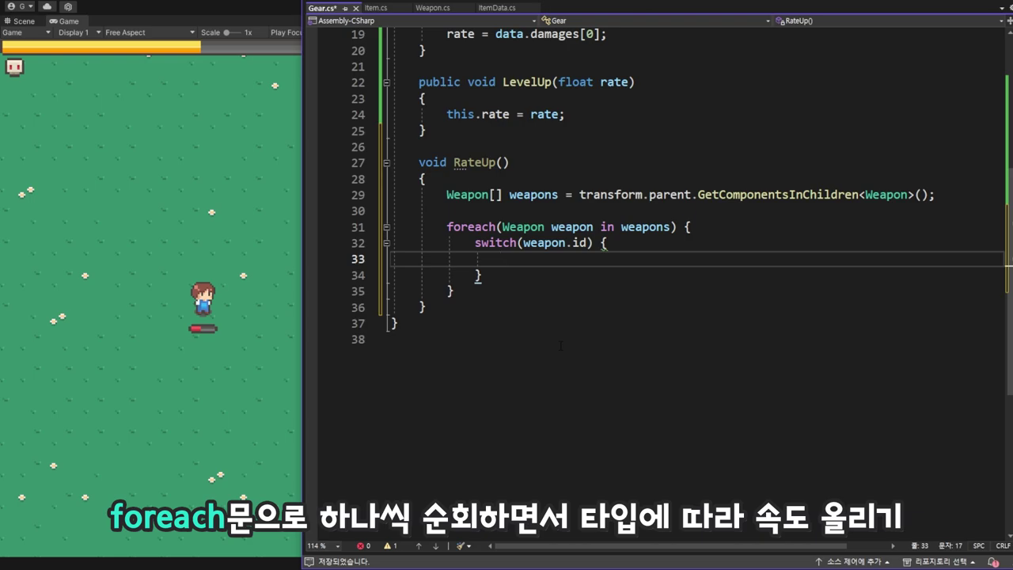
pyautogui.write('case 0:')
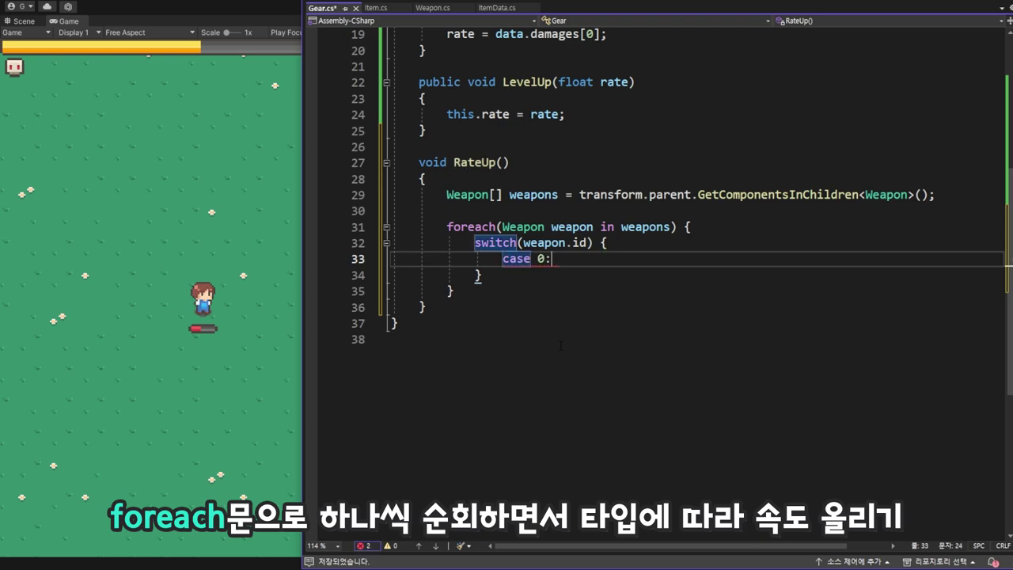
pyautogui.press('Return')
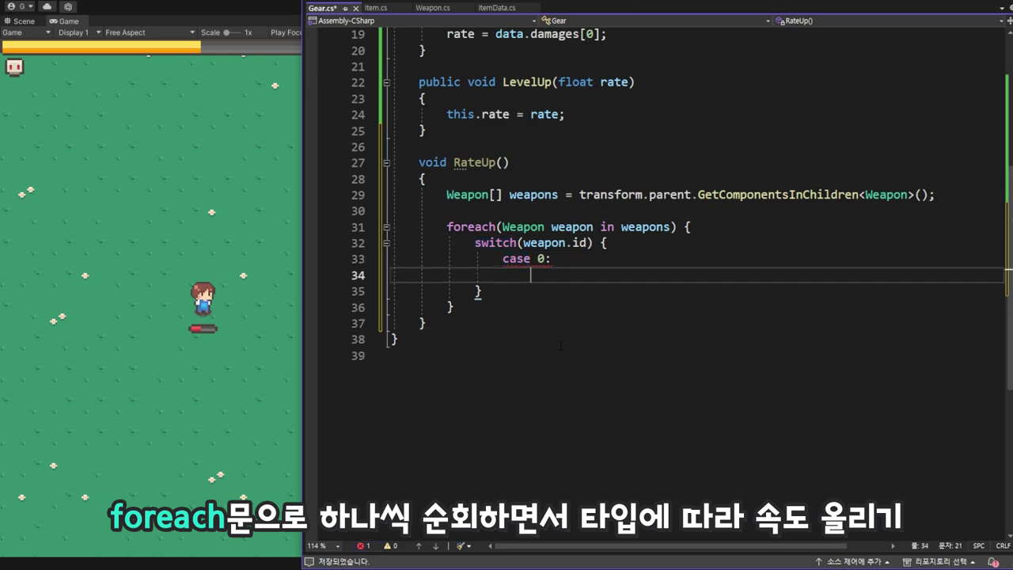
pyautogui.write('wea')
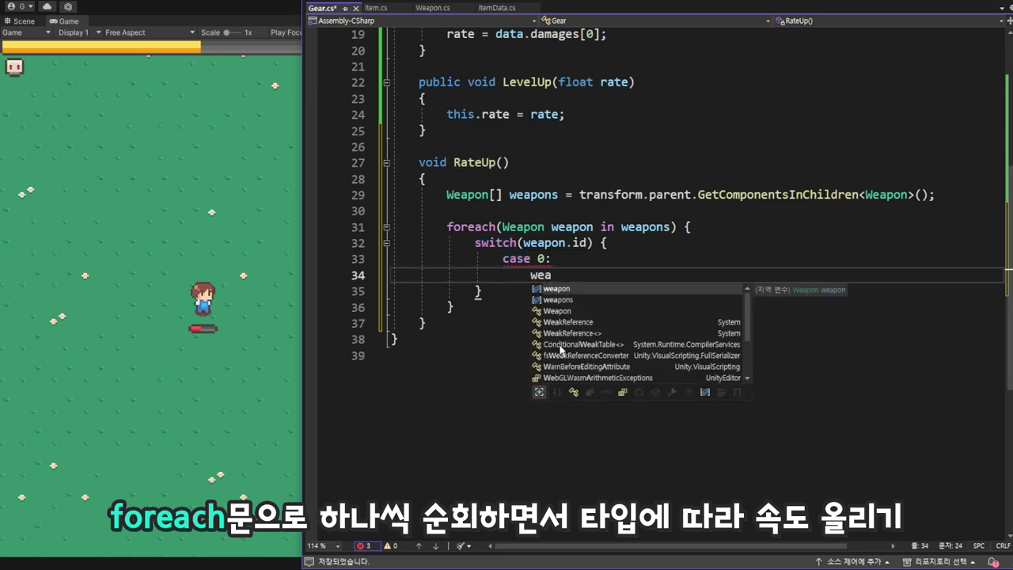
pyautogui.write('pon.spee')
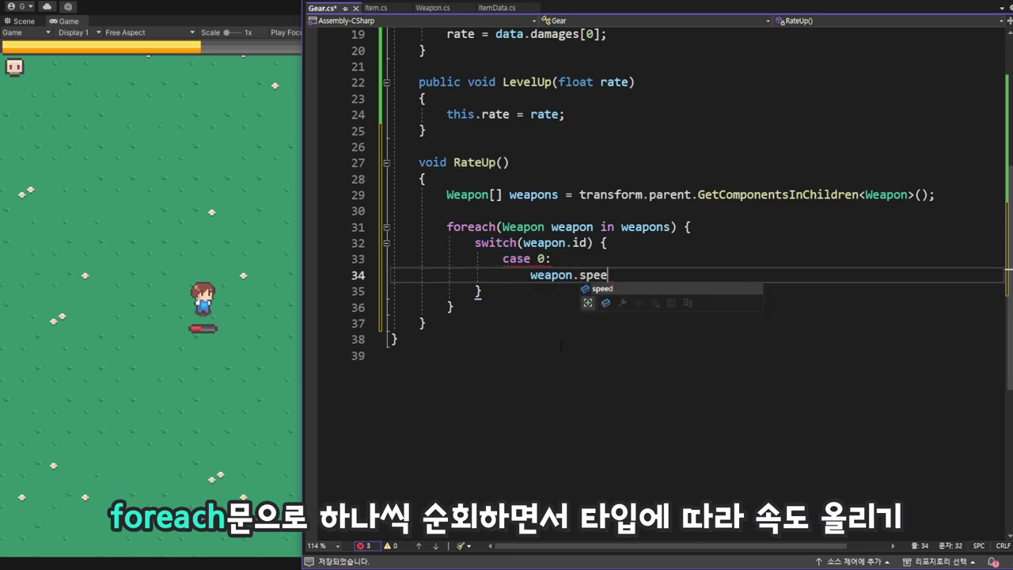
pyautogui.write('d = ')
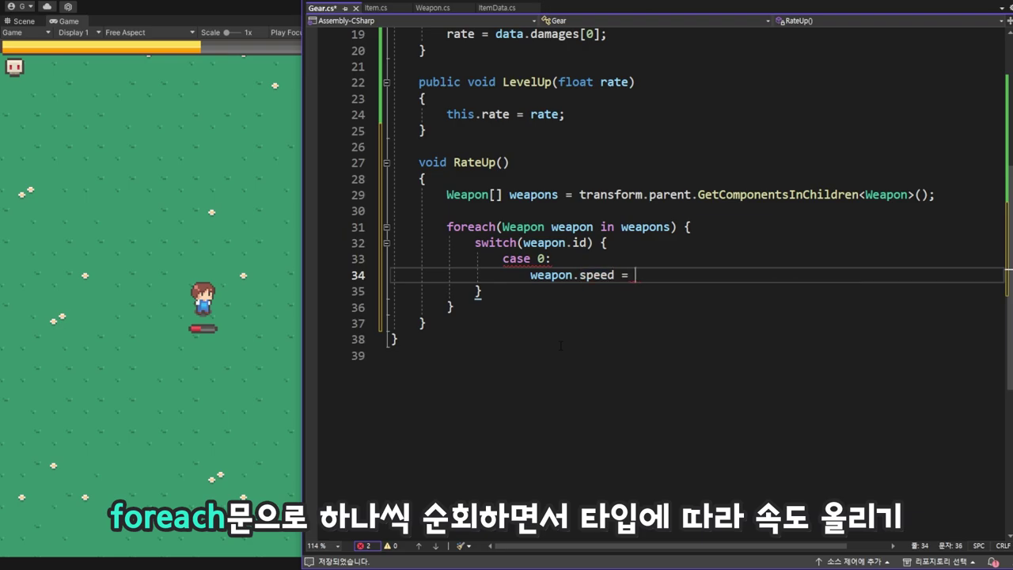
pyautogui.write('150')
pyautogui.write(' + (')
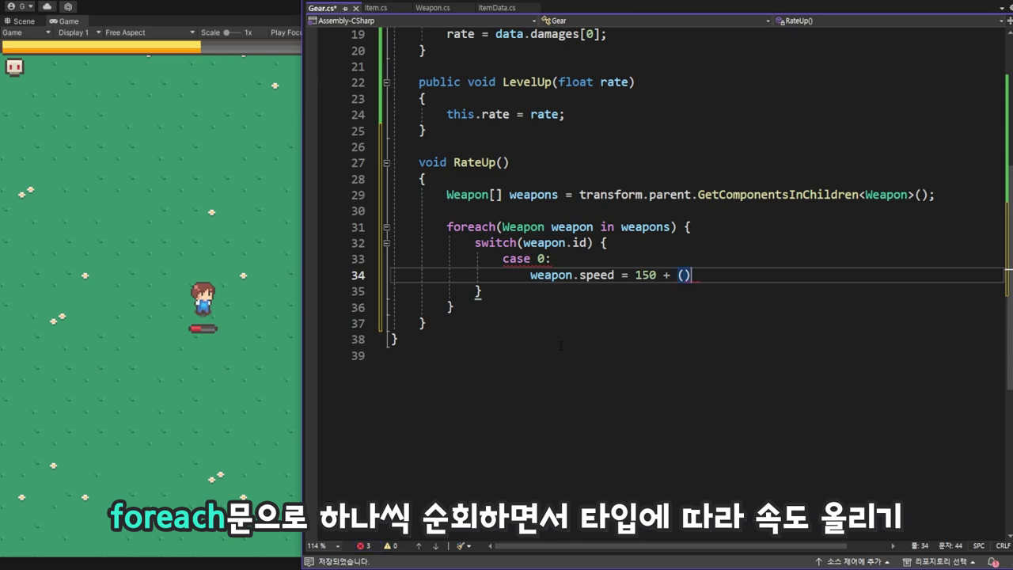
pyautogui.write('150 ')
pyautogui.write('* rat')
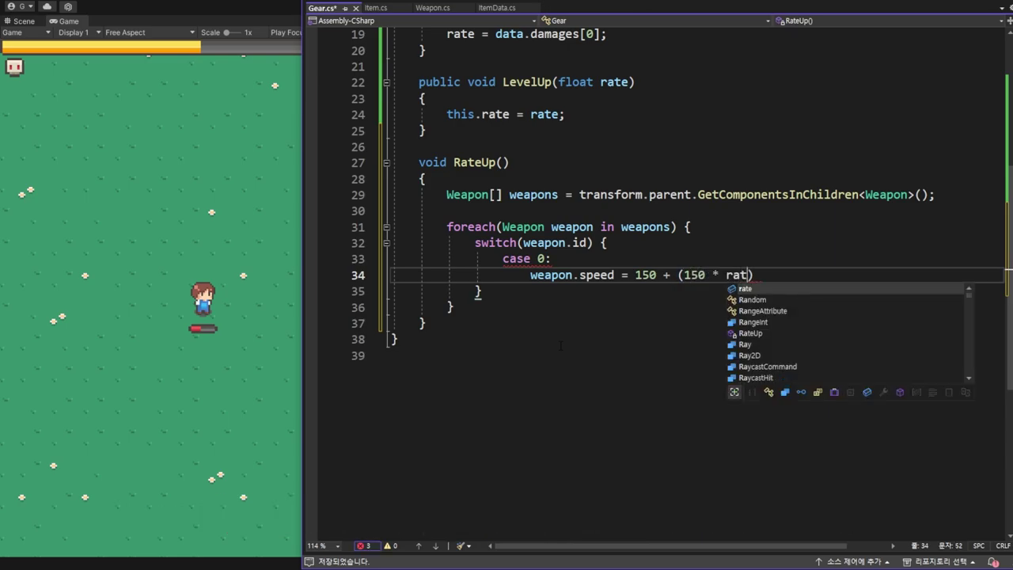
pyautogui.write('e);')
pyautogui.press('Return')
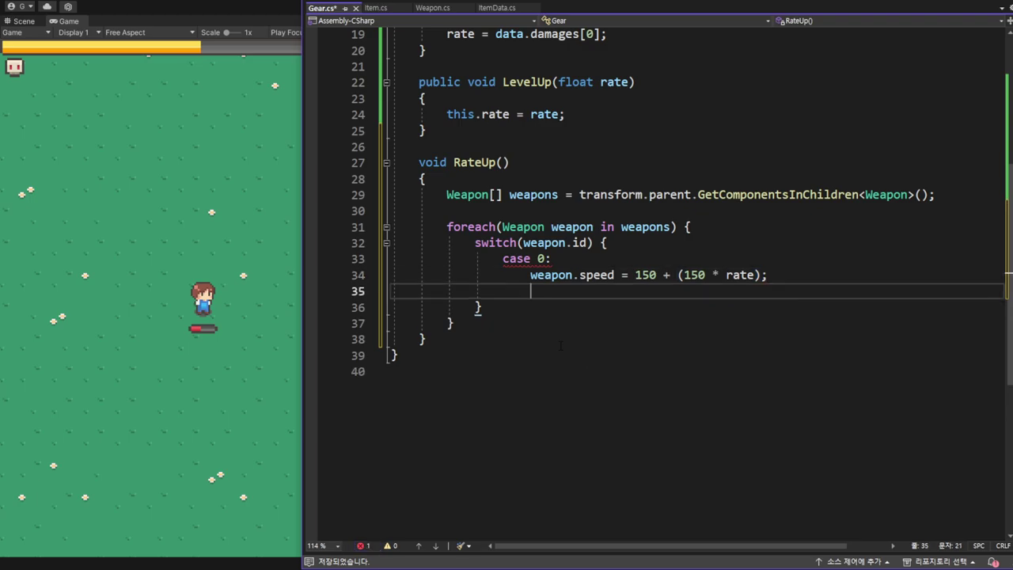
pyautogui.write('break;')
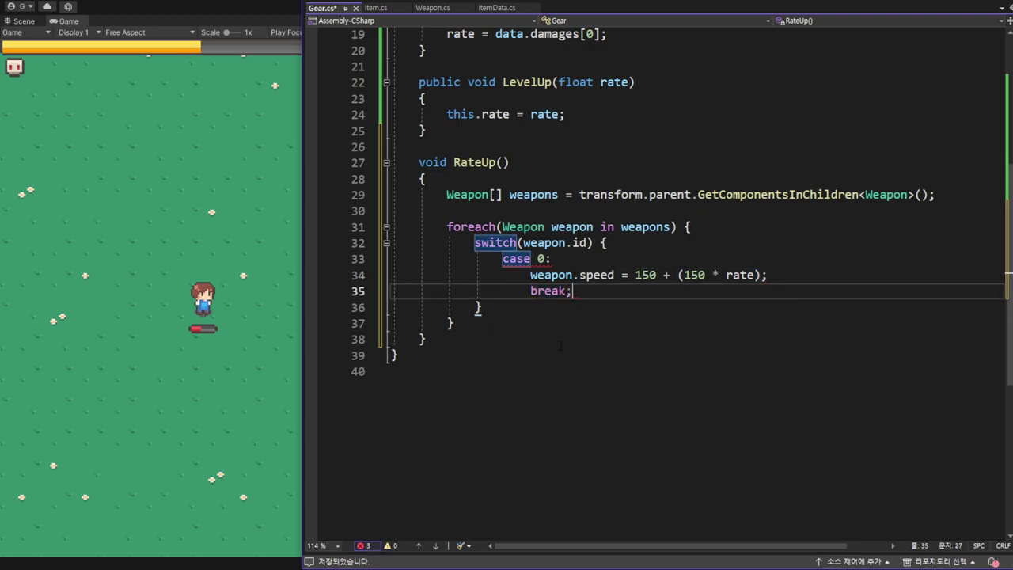
pyautogui.press('Return')
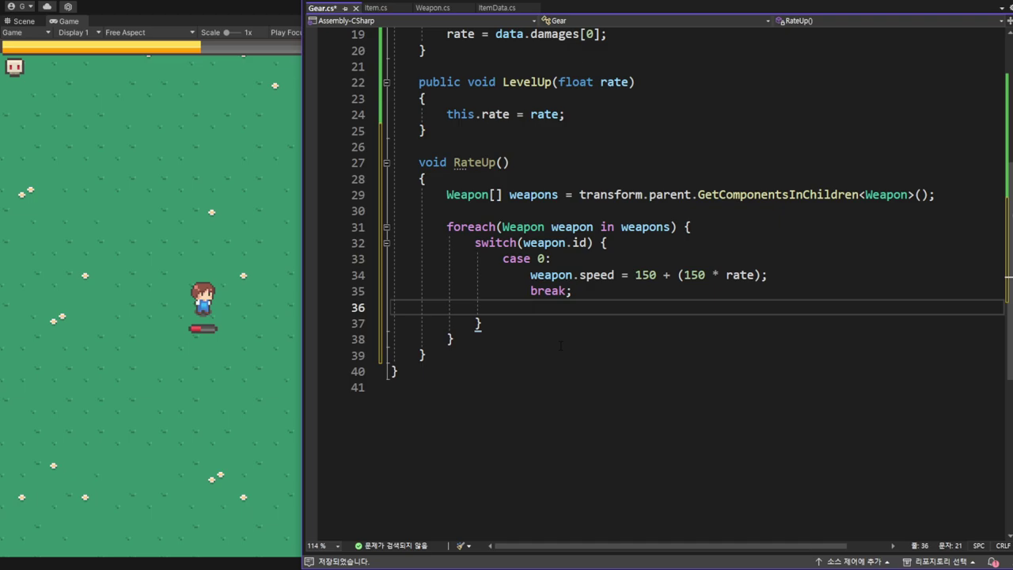
# - Add a default case setting weapon.speed = 0.5f * (1f - rate)
pyautogui.write('def')
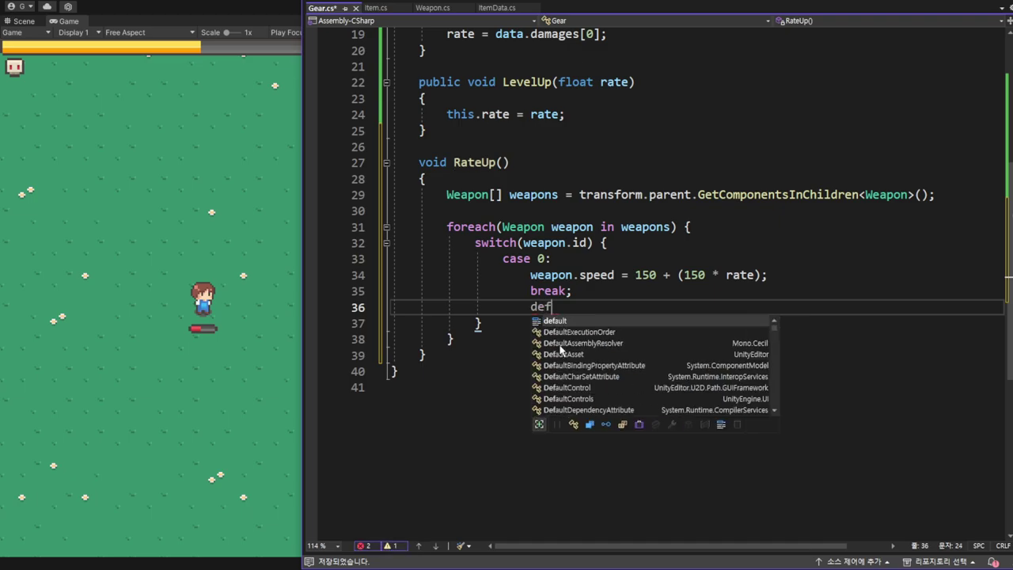
pyautogui.write('ault')
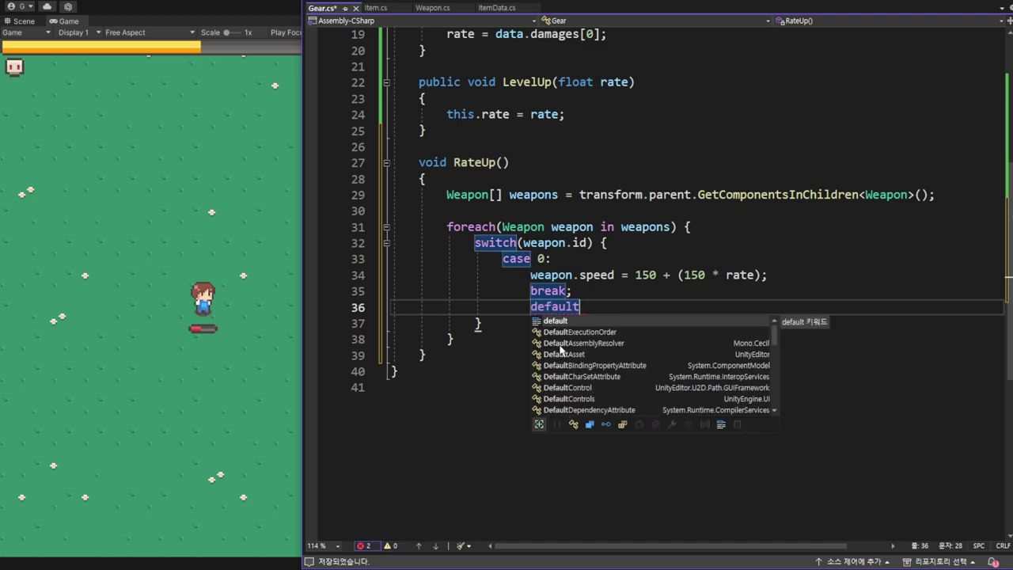
pyautogui.write(':')
pyautogui.press('Return')
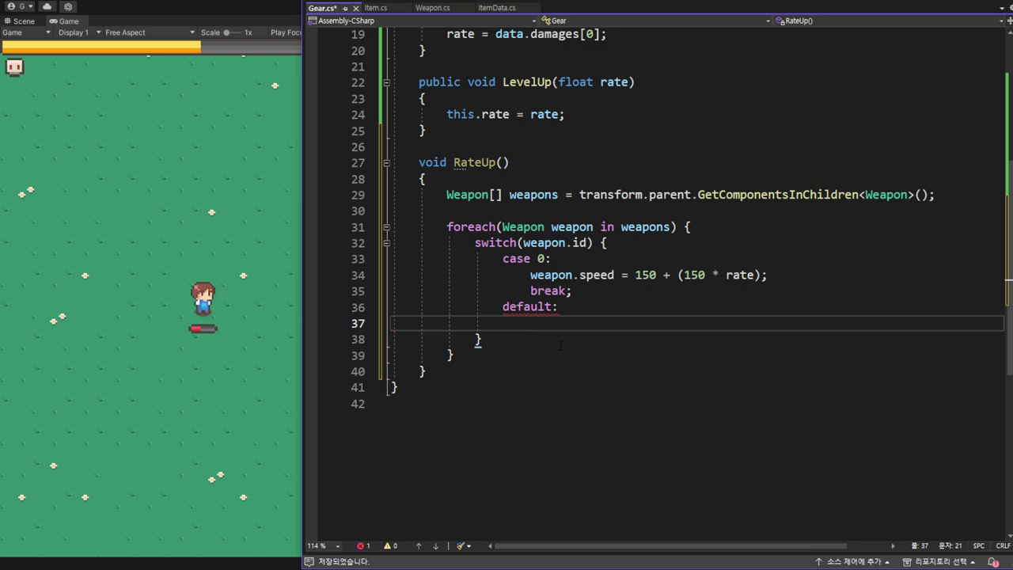
pyautogui.write('weapon.')
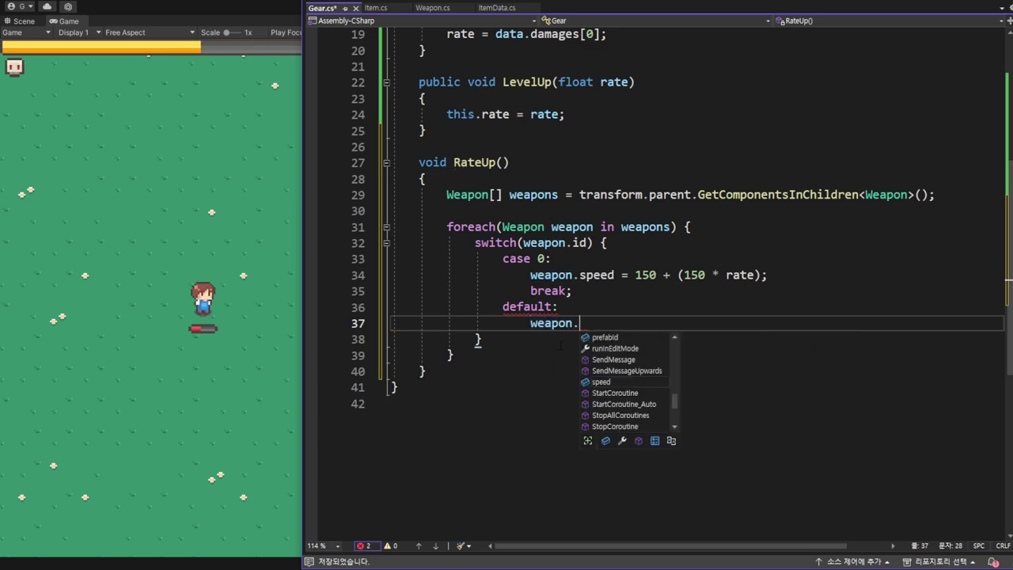
pyautogui.write('sp')
pyautogui.press('Tab')
pyautogui.write('= ')
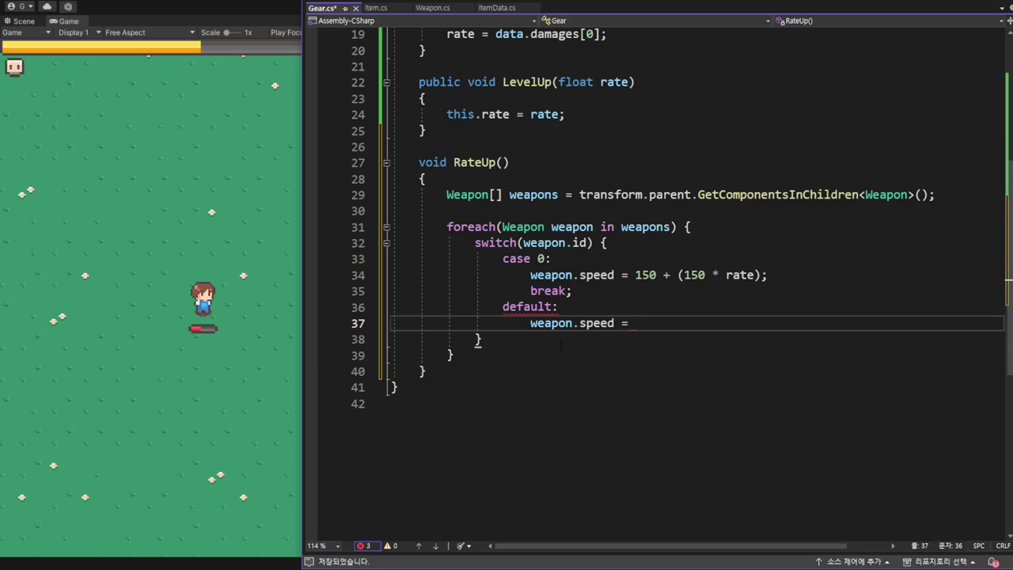
pyautogui.write('0')
pyautogui.write('.5f')
pyautogui.write(' *')
pyautogui.press('Left')
pyautogui.write('1f')
pyautogui.write(' - rate')
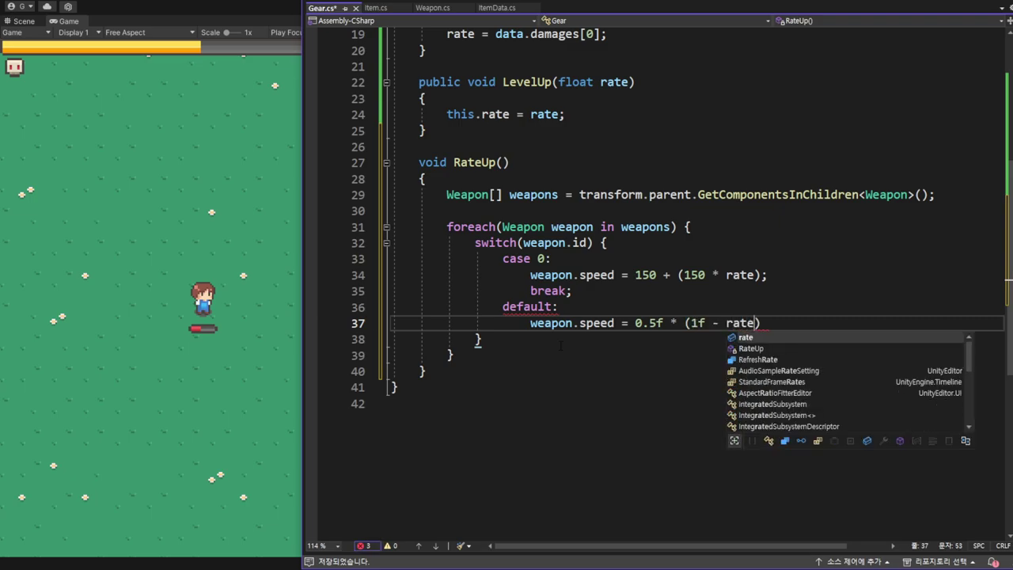
pyautogui.write(');')
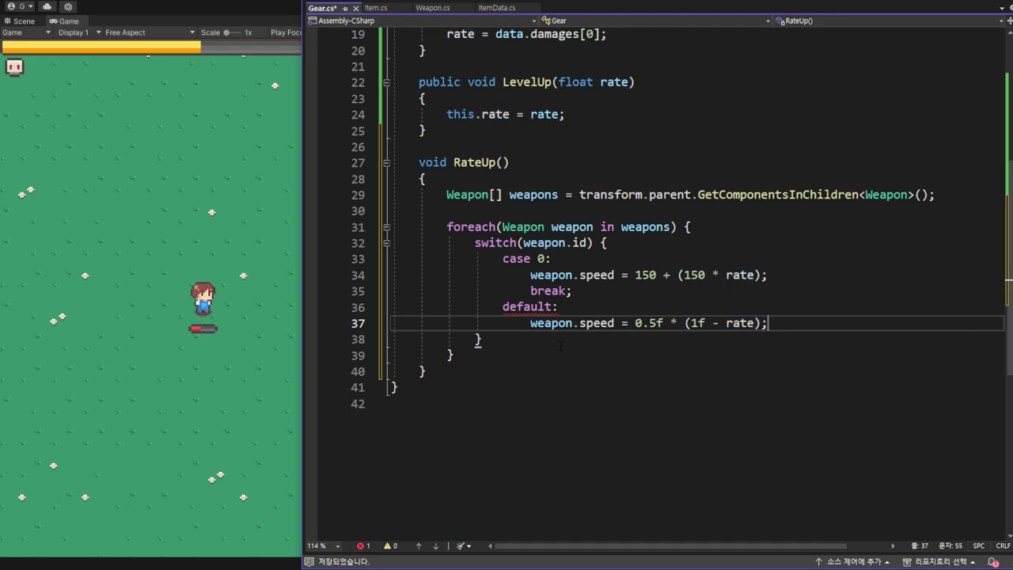
pyautogui.doubleClick(739, 324)
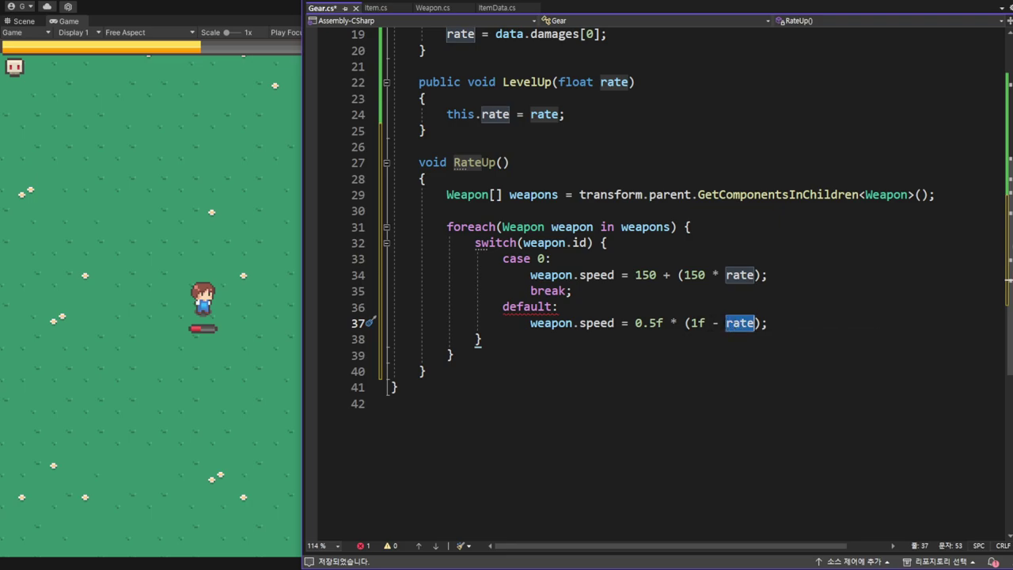
pyautogui.moveTo(636, 323); pyautogui.dragTo(663, 323)
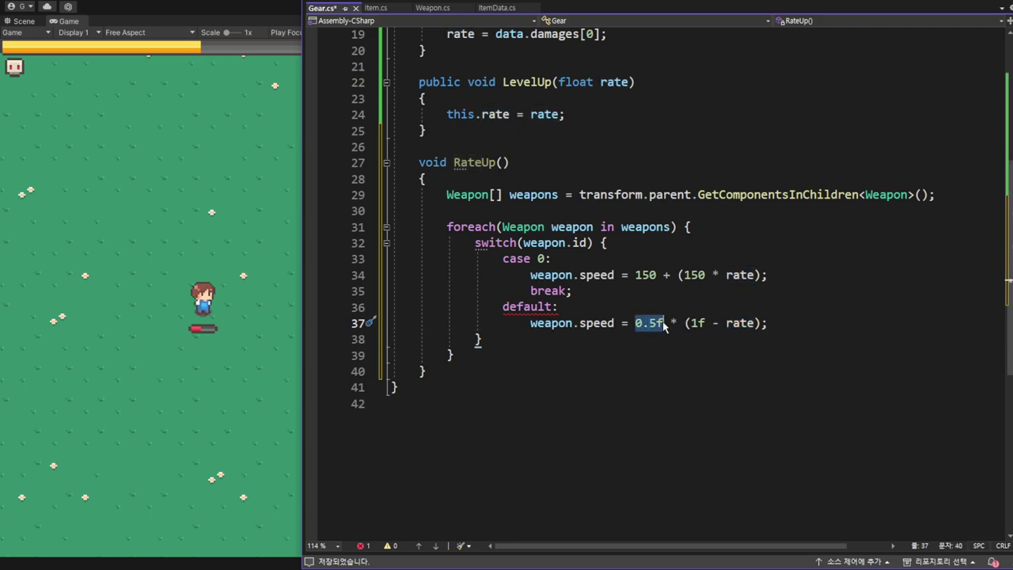
pyautogui.click(779, 322)
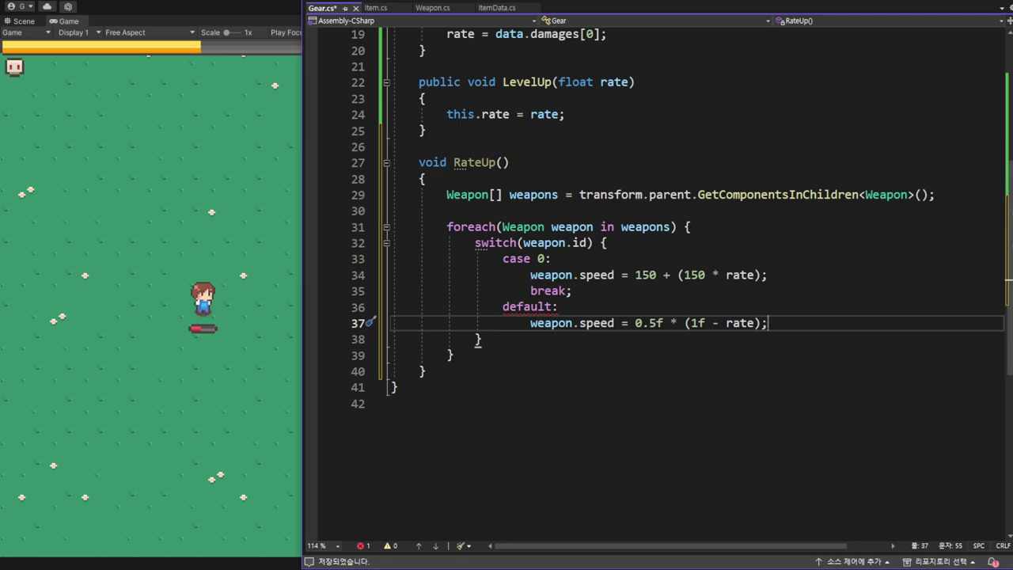
# - End the default case with break; and move past the switch's closing brace
pyautogui.press('Return')
pyautogui.write('break')
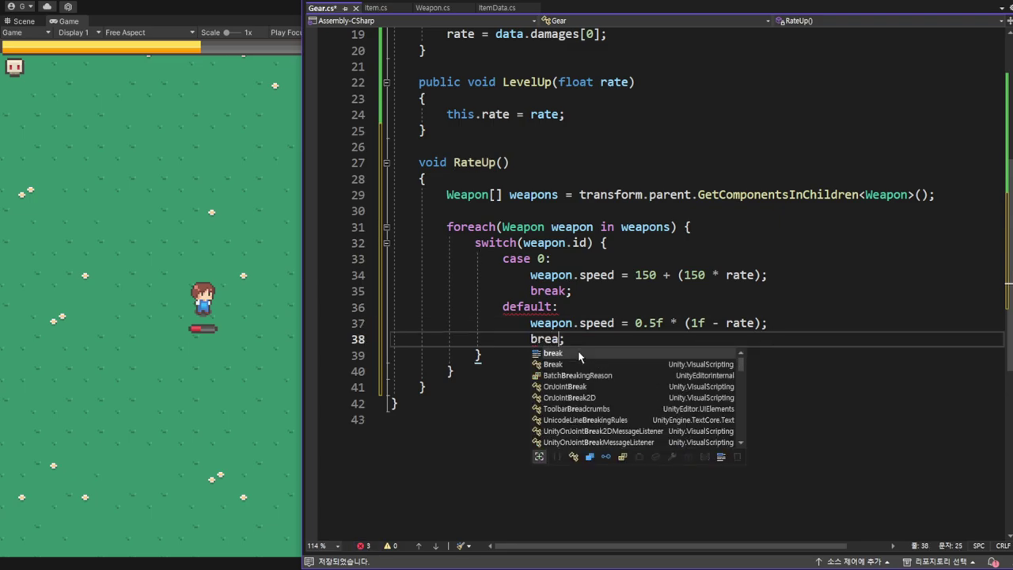
pyautogui.write(';')
pyautogui.press('BackSpace')
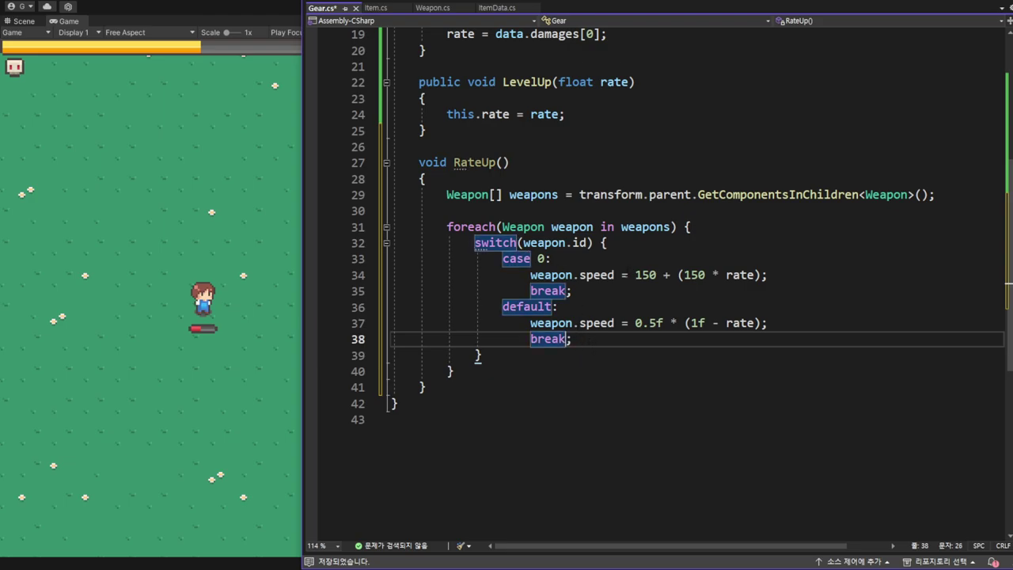
pyautogui.moveTo(530, 323); pyautogui.dragTo(762, 323)
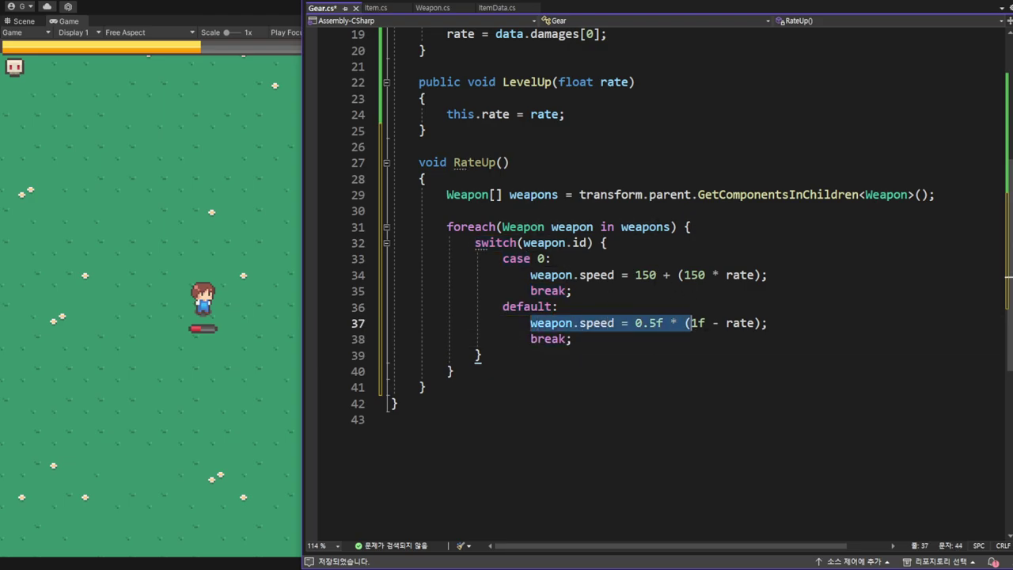
pyautogui.click(490, 355)
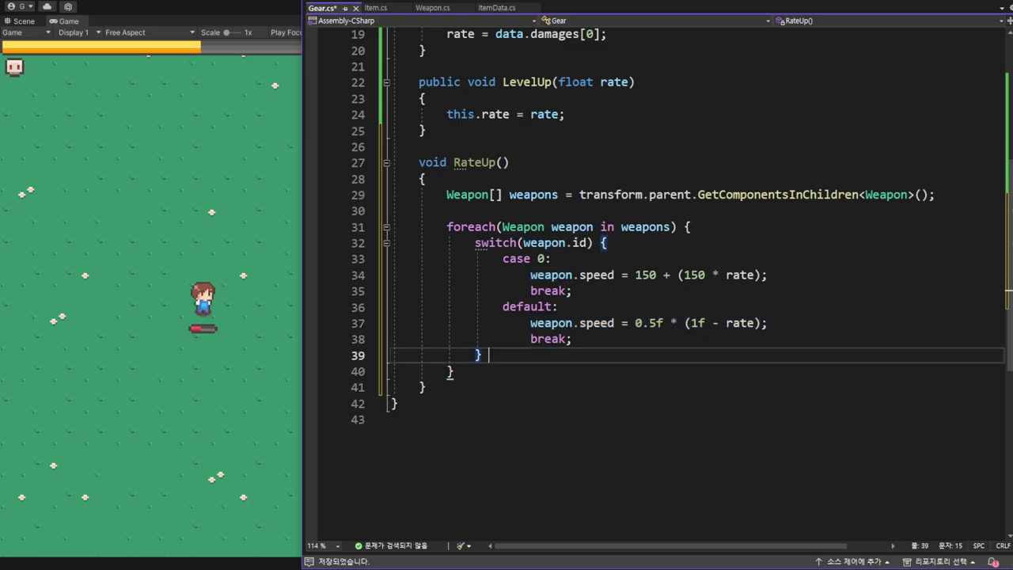
# - Create a void SpeedUp() method after RateUp with a local float speed = 3
pyautogui.click(431, 387)
pyautogui.press('Return')
pyautogui.press('Return')
pyautogui.scroll(-2, 508, 453)
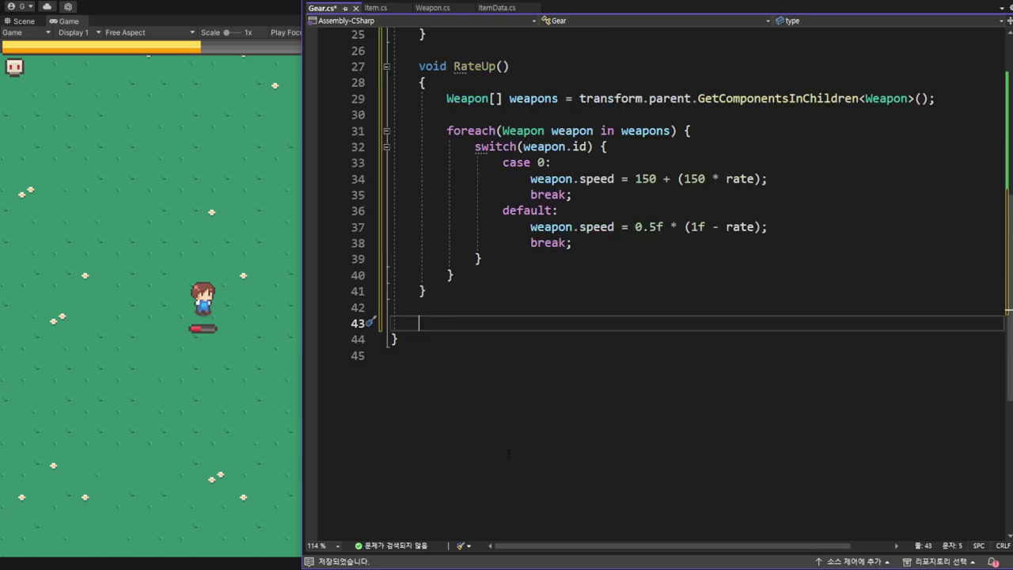
pyautogui.write('void')
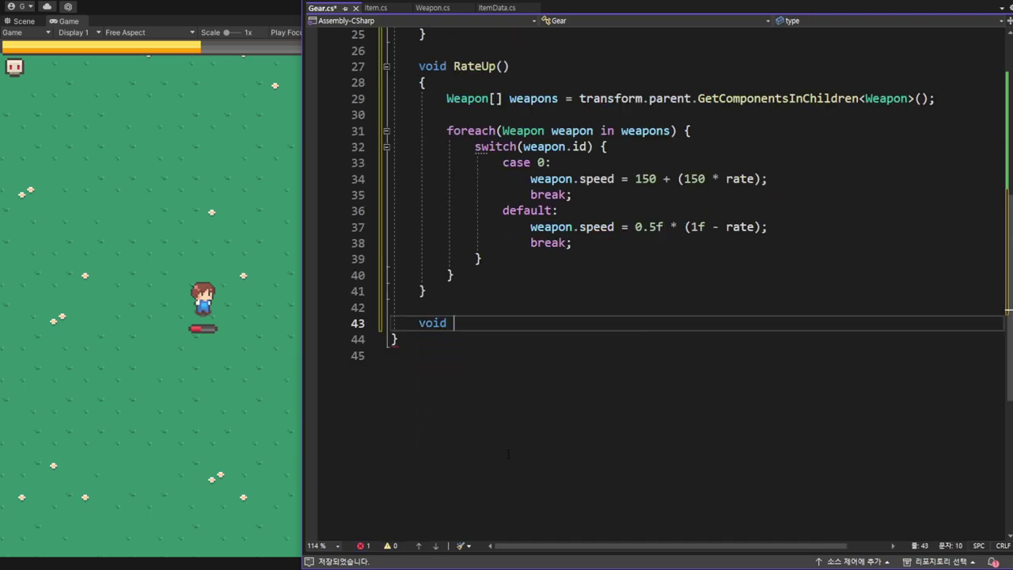
pyautogui.write(' Speed')
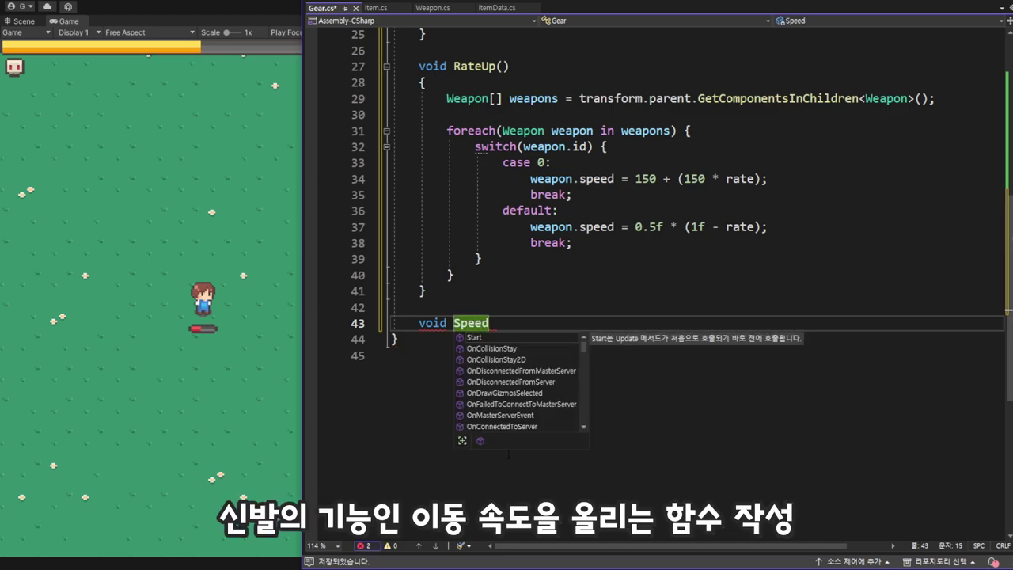
pyautogui.write('Up')
pyautogui.write('()')
pyautogui.press('Return')
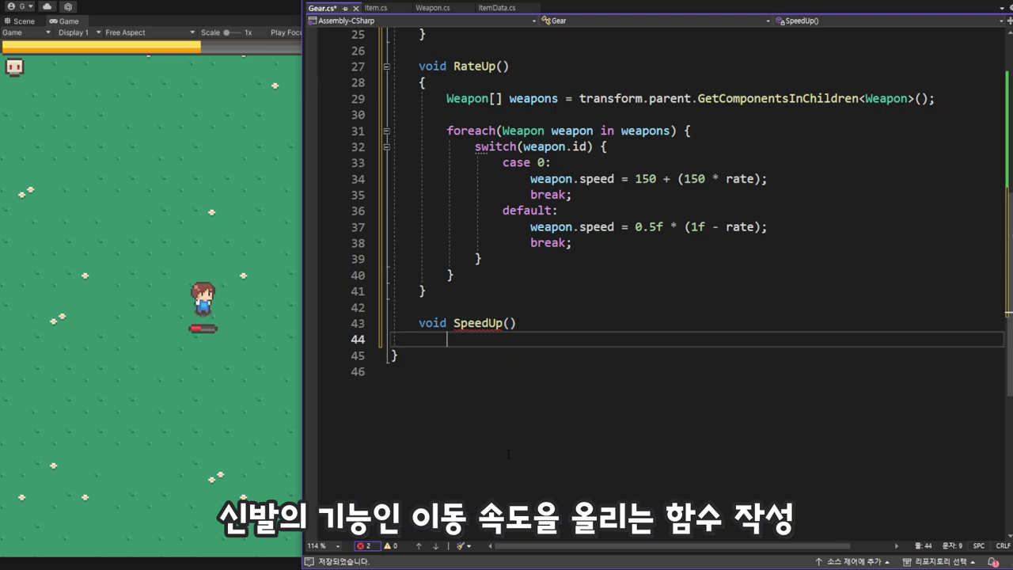
pyautogui.write('{')
pyautogui.press('Return')
pyautogui.write('fl')
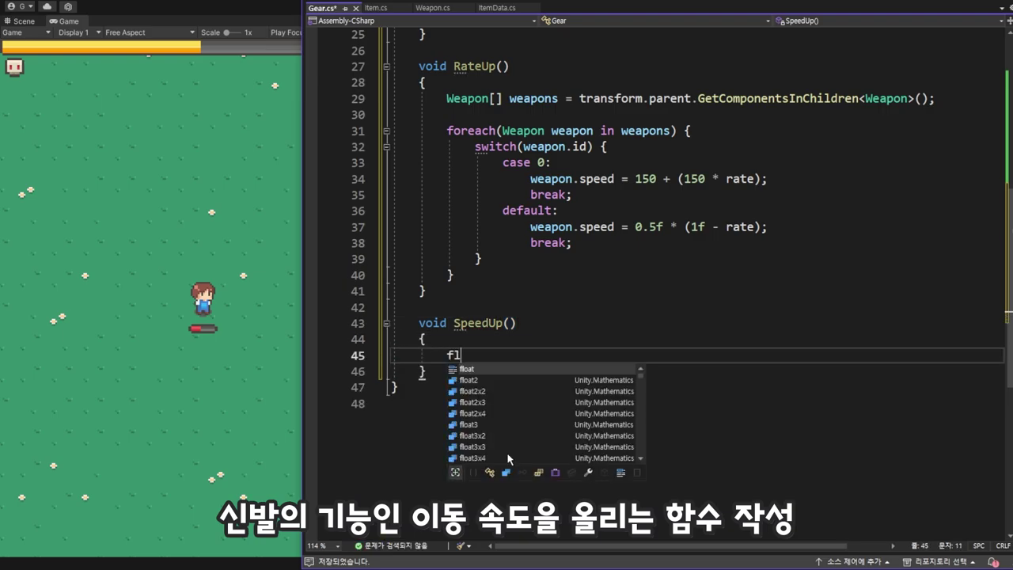
pyautogui.write('oat')
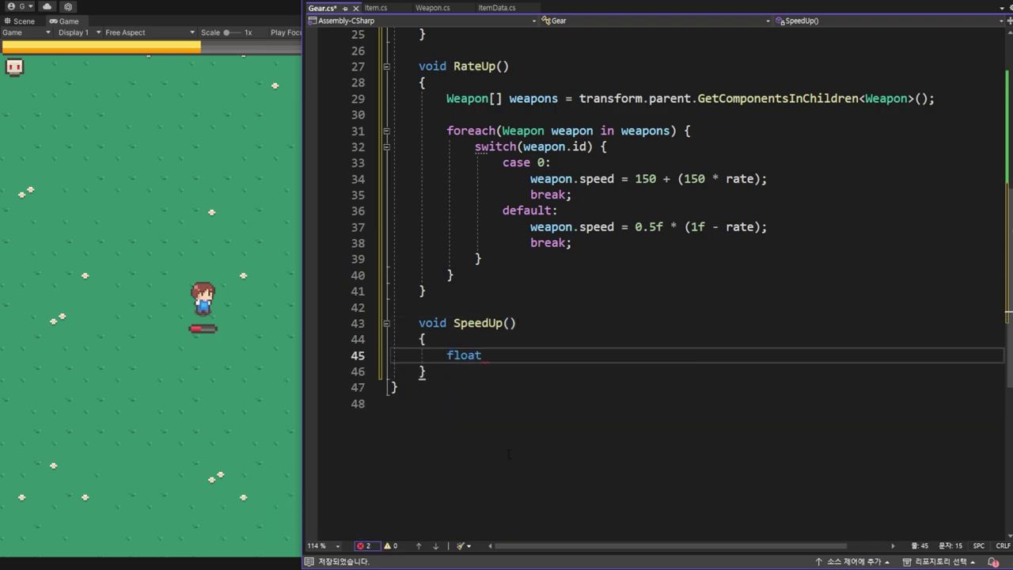
pyautogui.write(' speed')
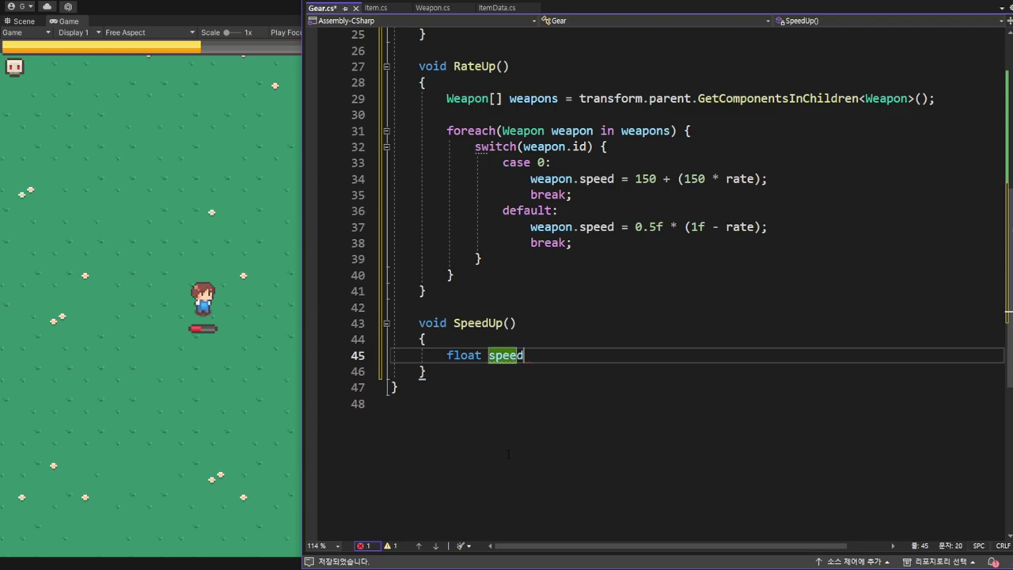
pyautogui.write(' = 3;')
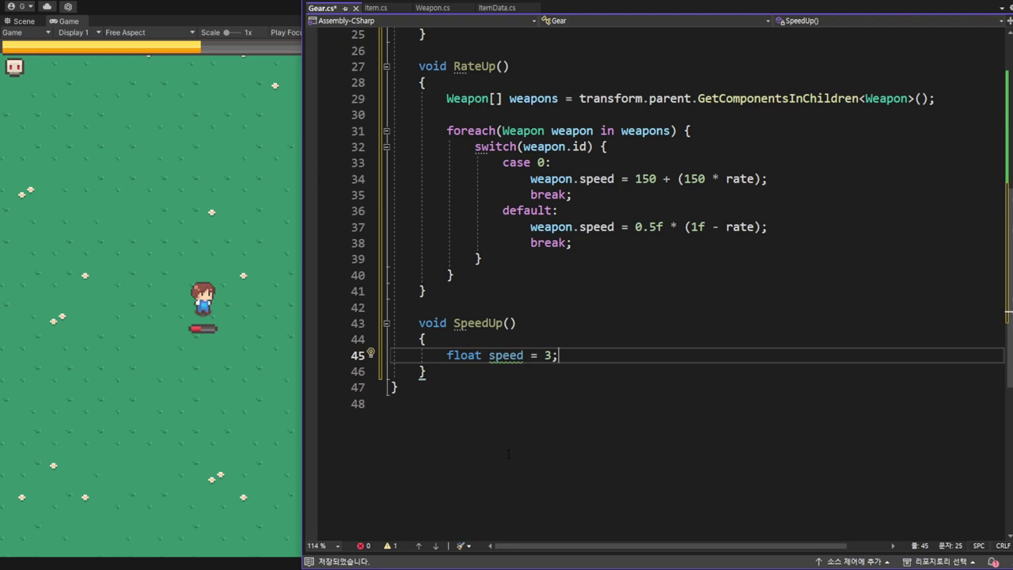
pyautogui.press('Return')
# - Set GameManager.instance.player.speed to speed + speed * rate
pyautogui.write('Game')
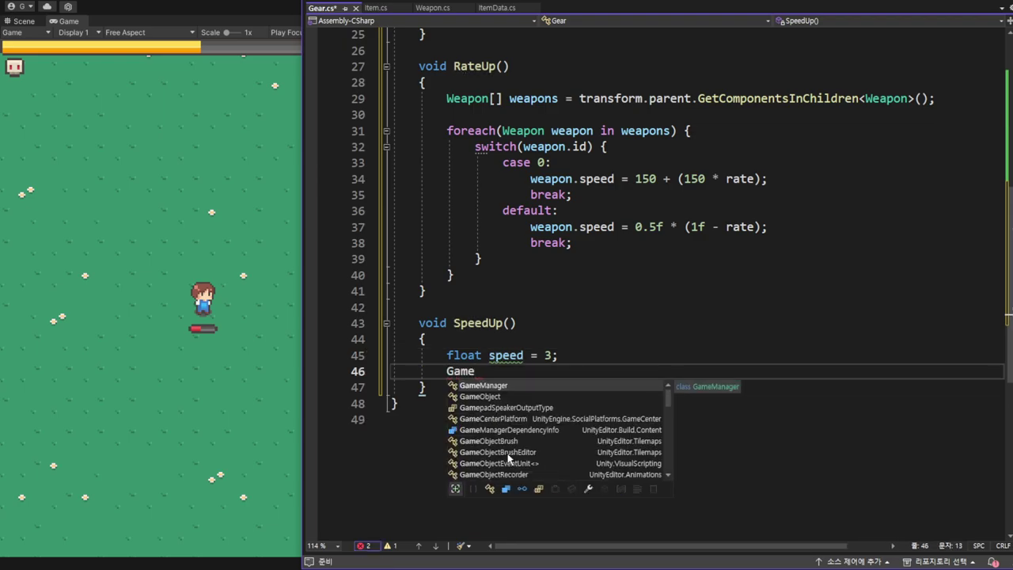
pyautogui.press('Tab')
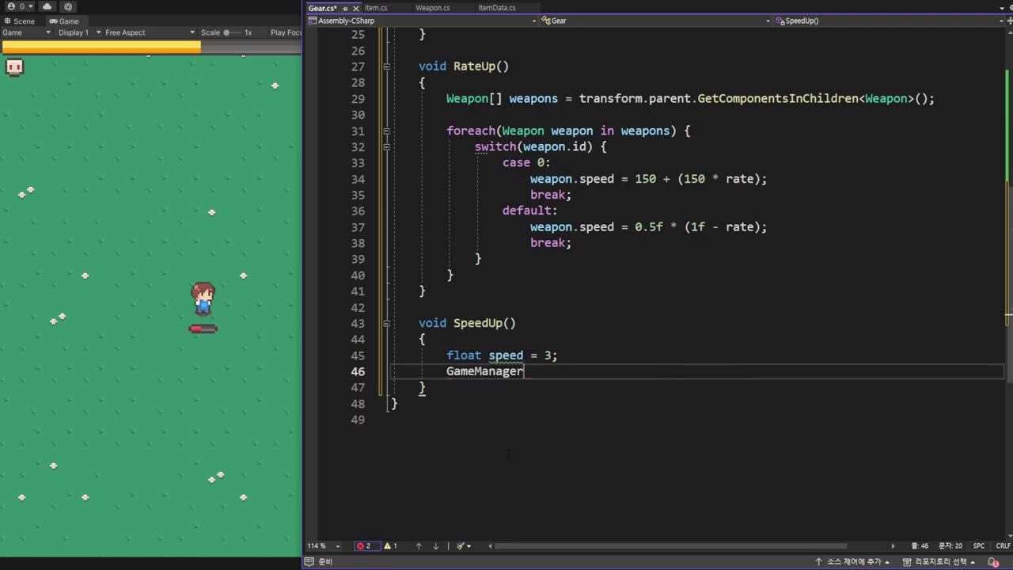
pyautogui.write('.in')
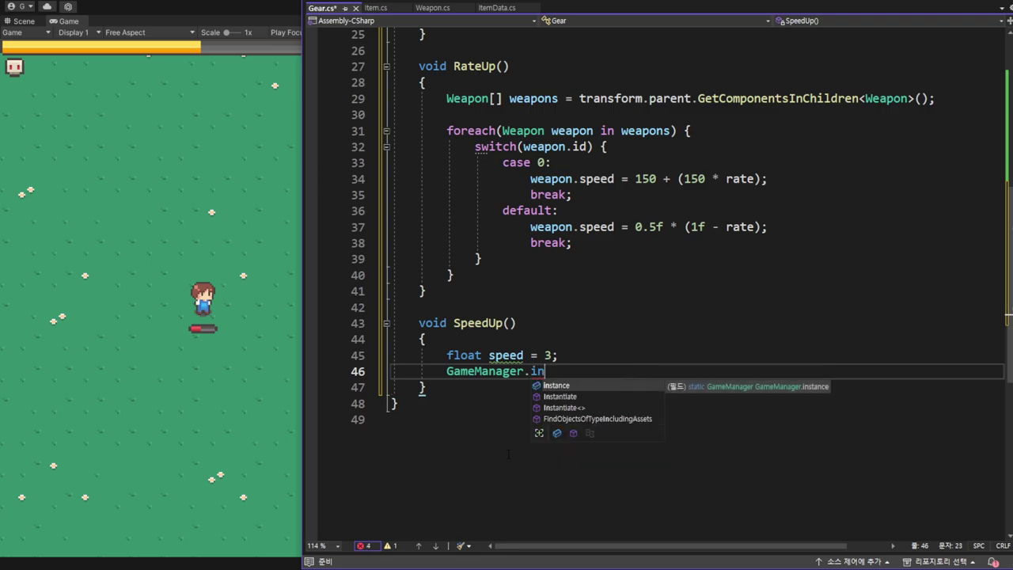
pyautogui.press('Tab')
pyautogui.write('.pl')
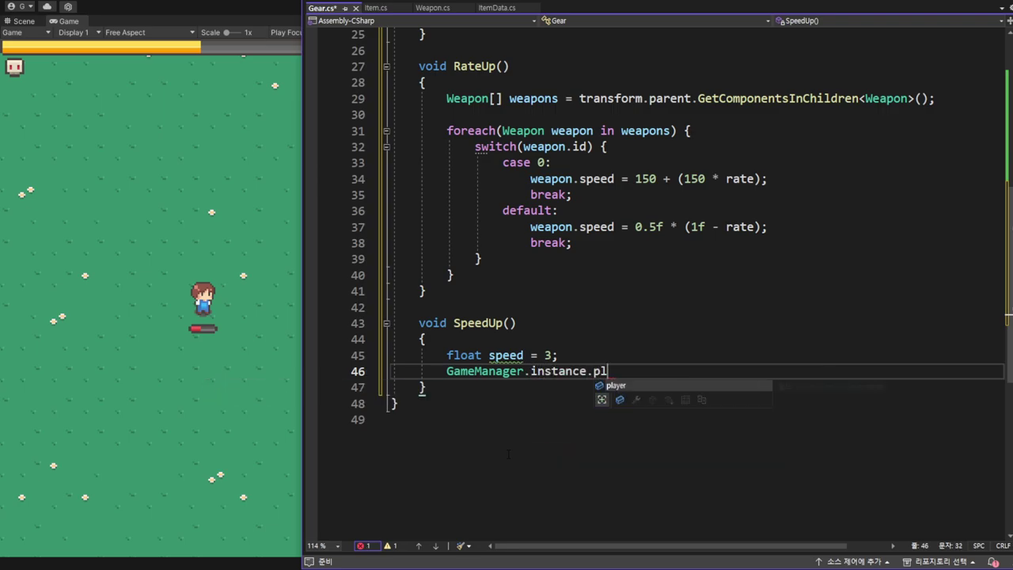
pyautogui.press('Tab')
pyautogui.write('.sp')
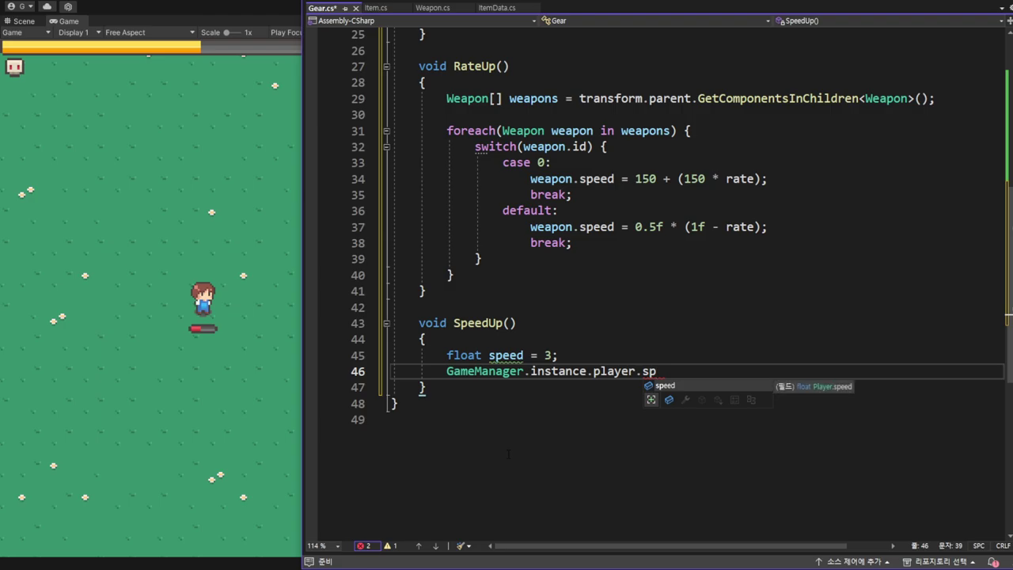
pyautogui.press('Tab')
pyautogui.write('=')
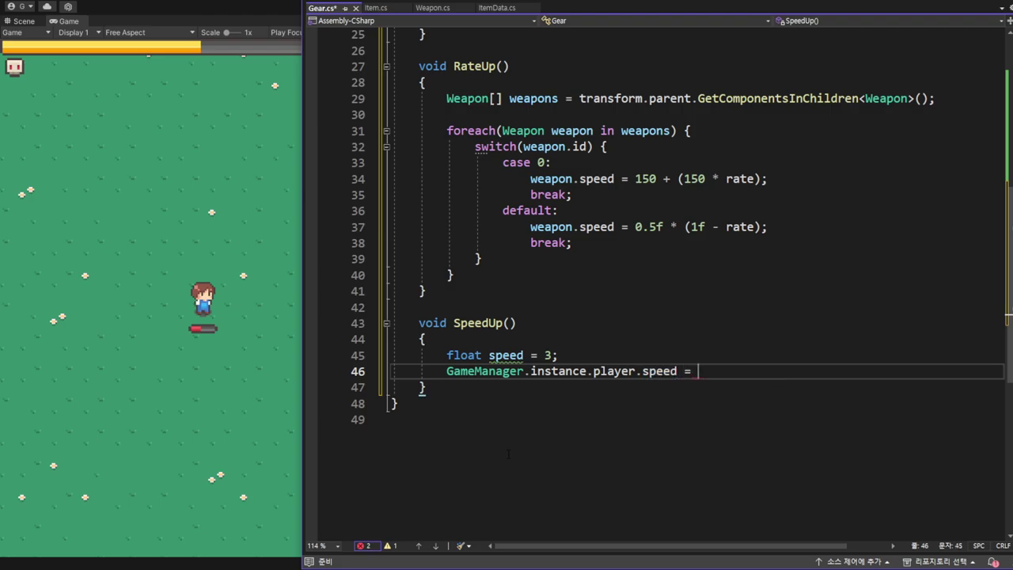
pyautogui.doubleClick(509, 357)
pyautogui.click(712, 371)
pyautogui.write('speed + ')
pyautogui.write('speed ')
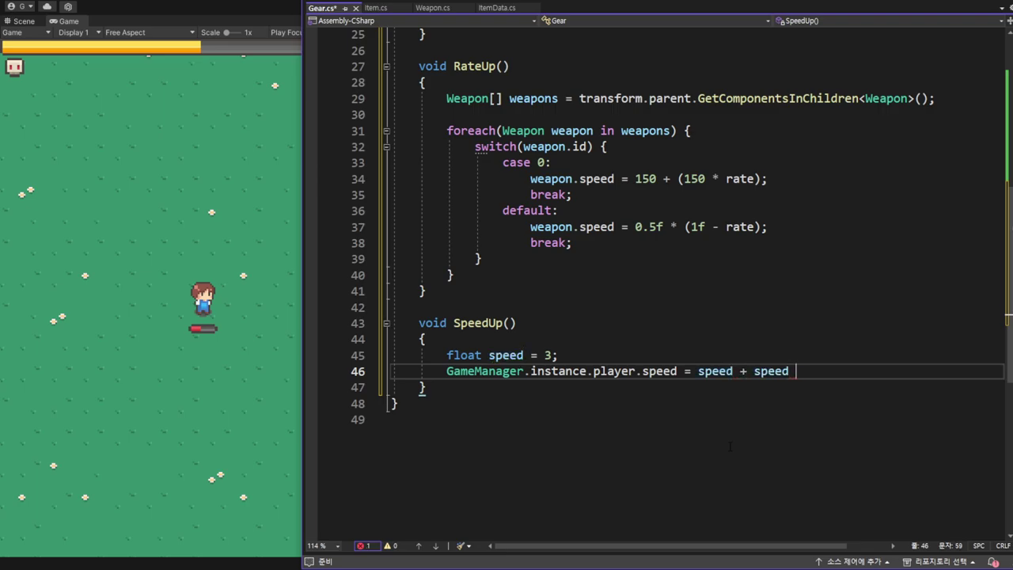
pyautogui.write('* r')
pyautogui.write('ate;')
# - Save Gear.cs and highlight the SpeedUp() method name
pyautogui.hotkey('ctrl', 's')
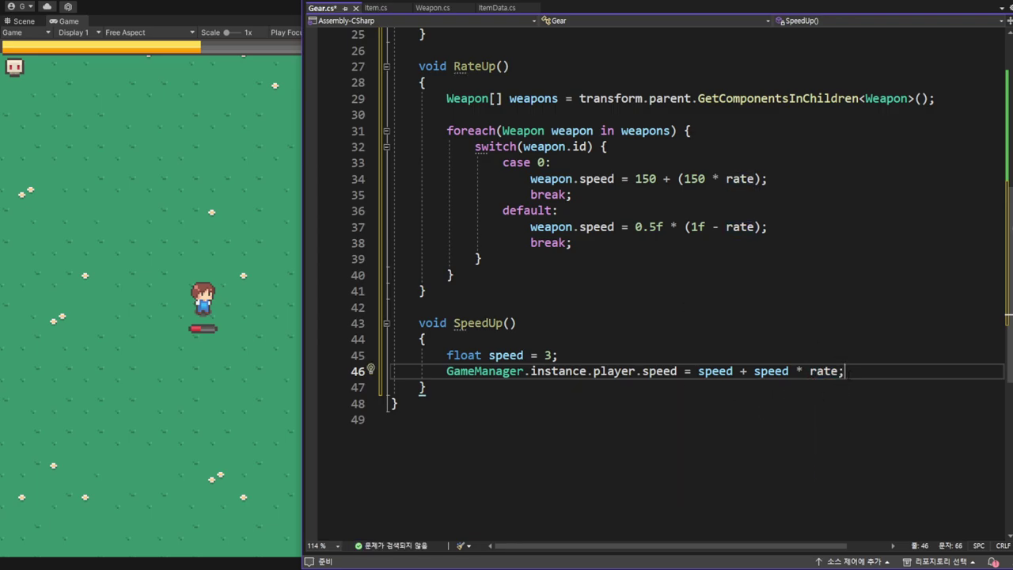
pyautogui.scroll(1, 657, 284)
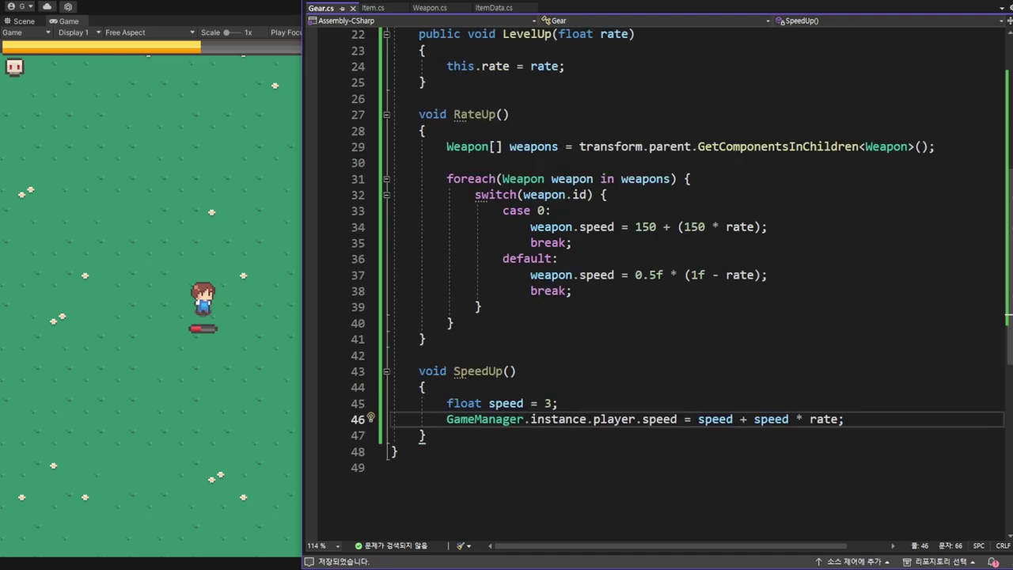
pyautogui.moveTo(518, 114); pyautogui.dragTo(453, 114)
pyautogui.moveTo(453, 370); pyautogui.dragTo(517, 370)
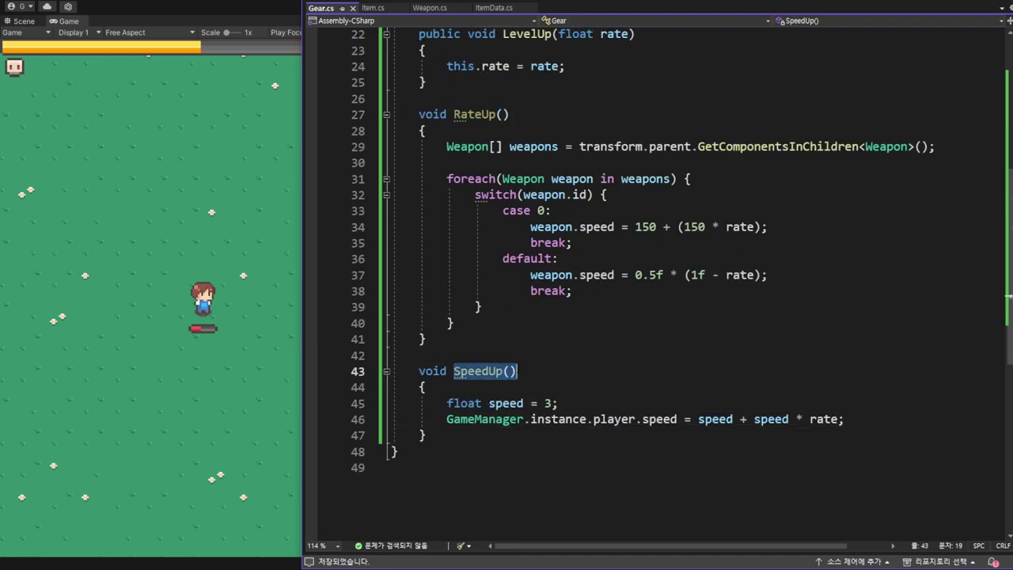
pyautogui.press('Right')
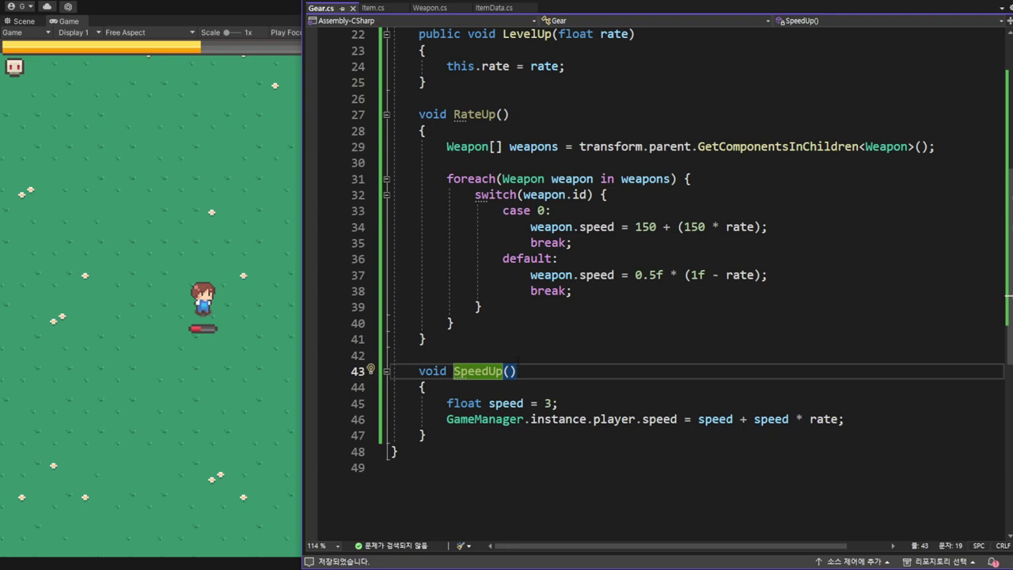
# - Declare a new void ApplyGear() method with an open body below LevelUp
pyautogui.click(444, 98)
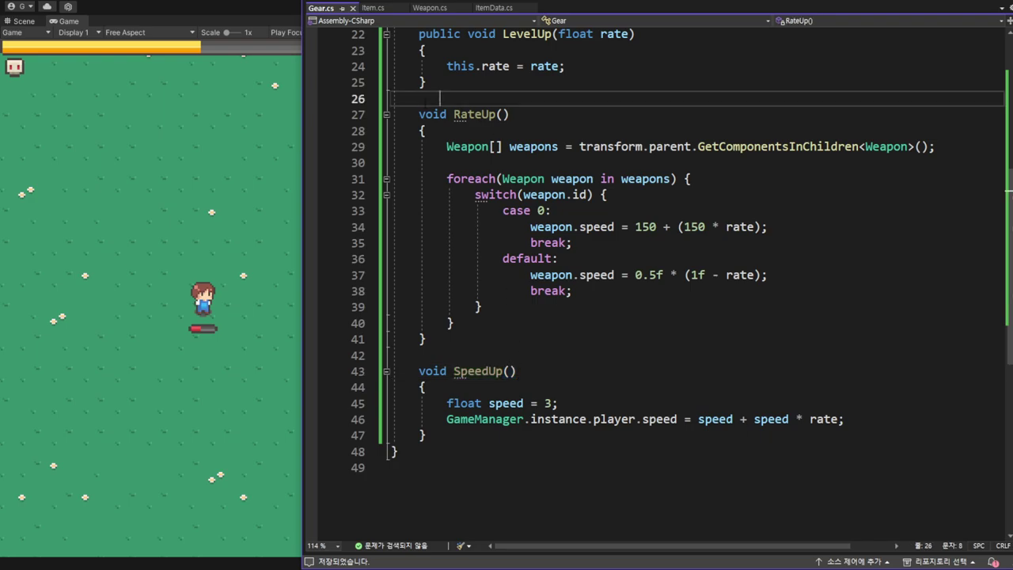
pyautogui.press('Return')
pyautogui.press('Return')
pyautogui.press('Up')
pyautogui.press('Up')
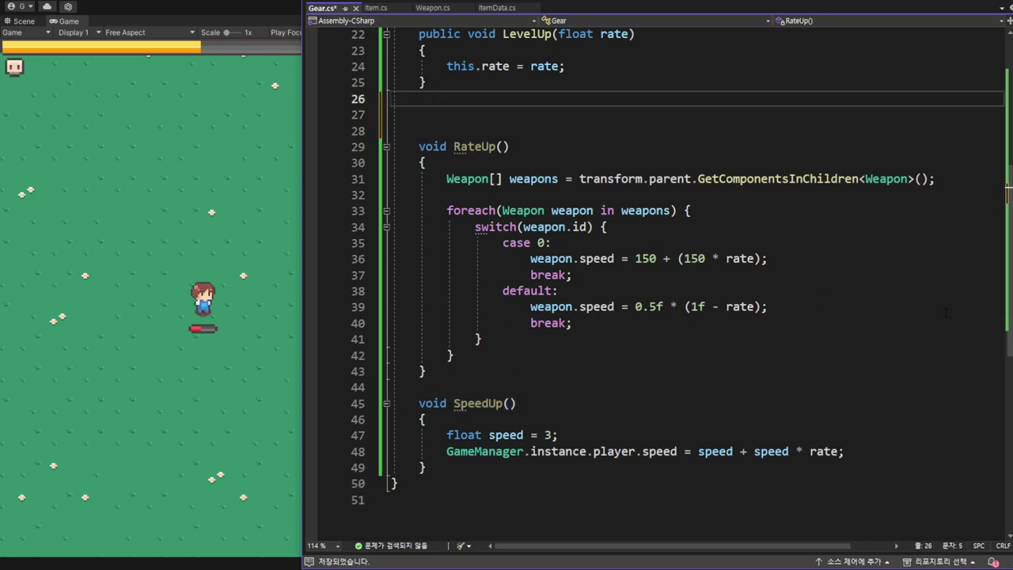
pyautogui.press('Return')
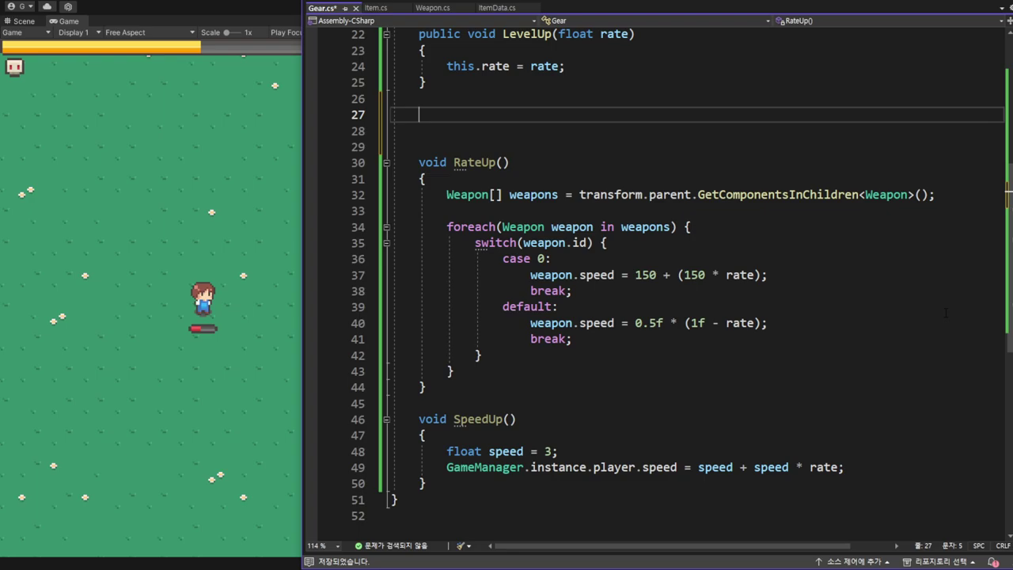
pyautogui.write('void ')
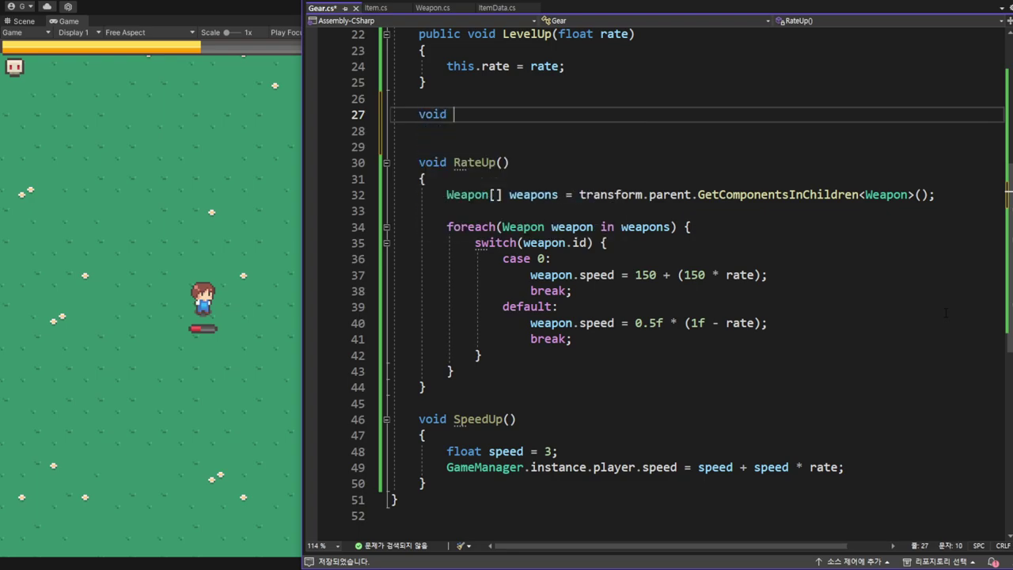
pyautogui.write('Apl')
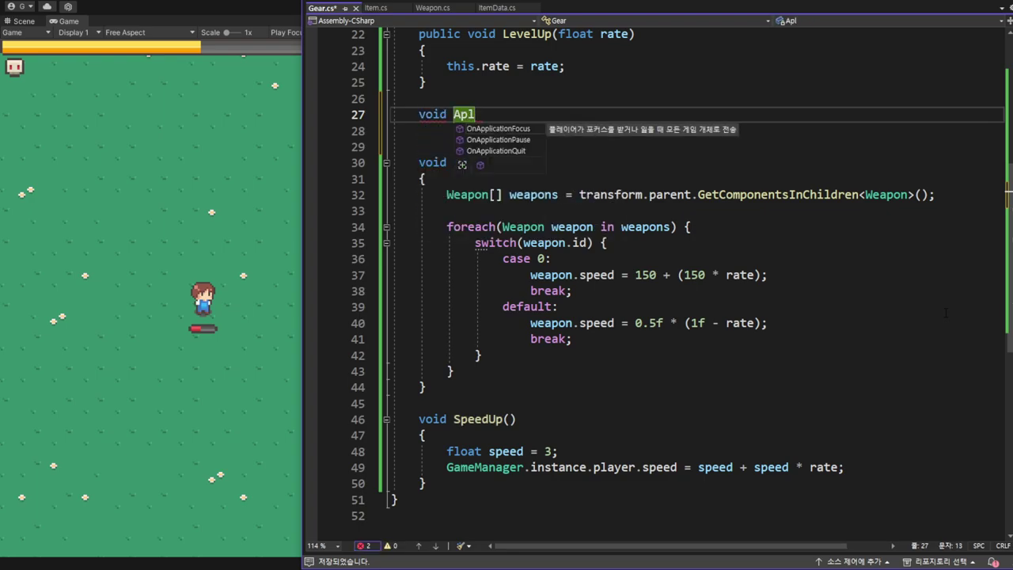
pyautogui.press('BackSpace')
pyautogui.write('ply')
pyautogui.write('Gear')
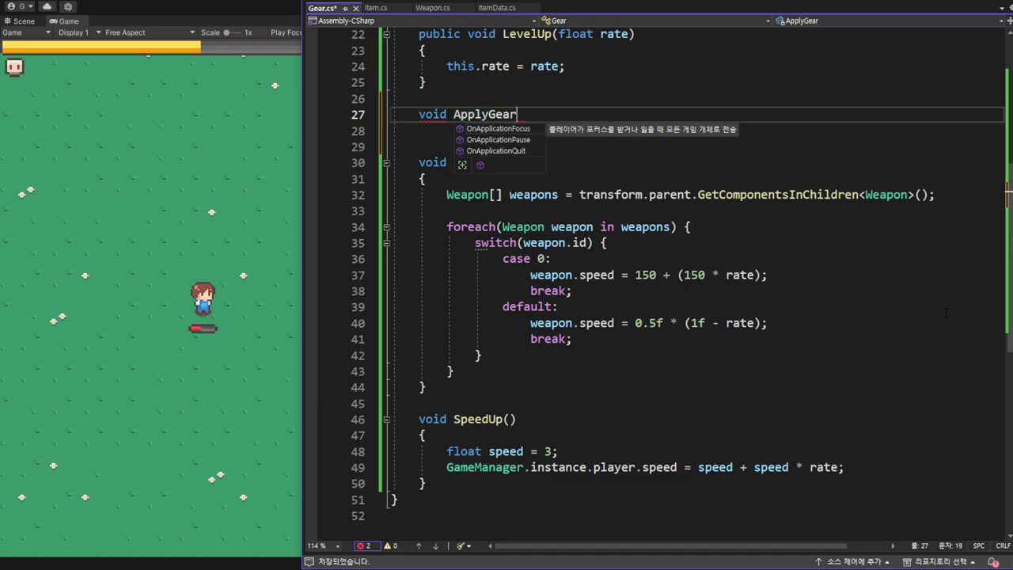
pyautogui.write('()')
pyautogui.press('Return')
pyautogui.write('{')
pyautogui.press('Return')
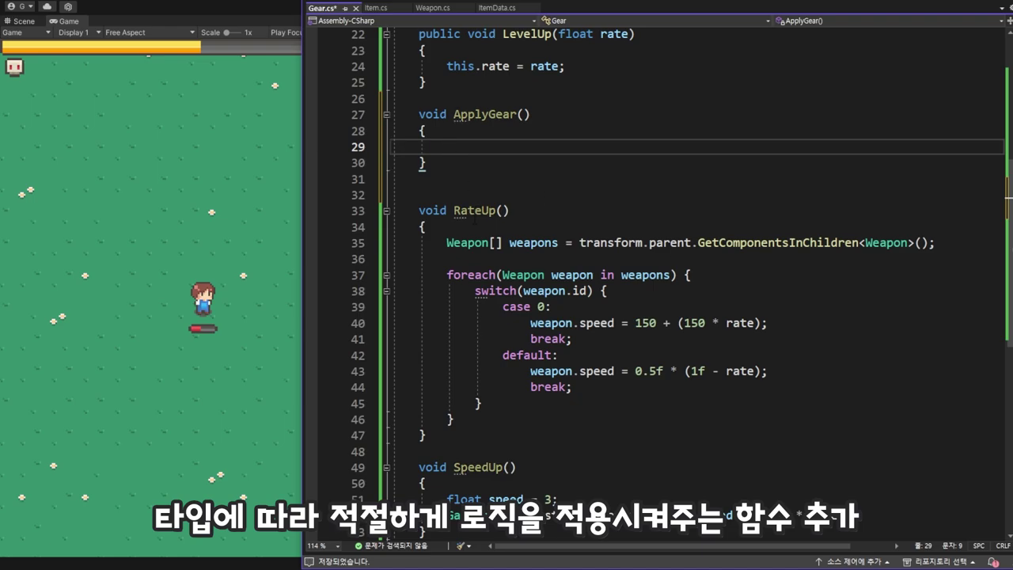
# - Start a switch (type) block inside ApplyGear, checking the type field declaration
pyautogui.write('switch (')
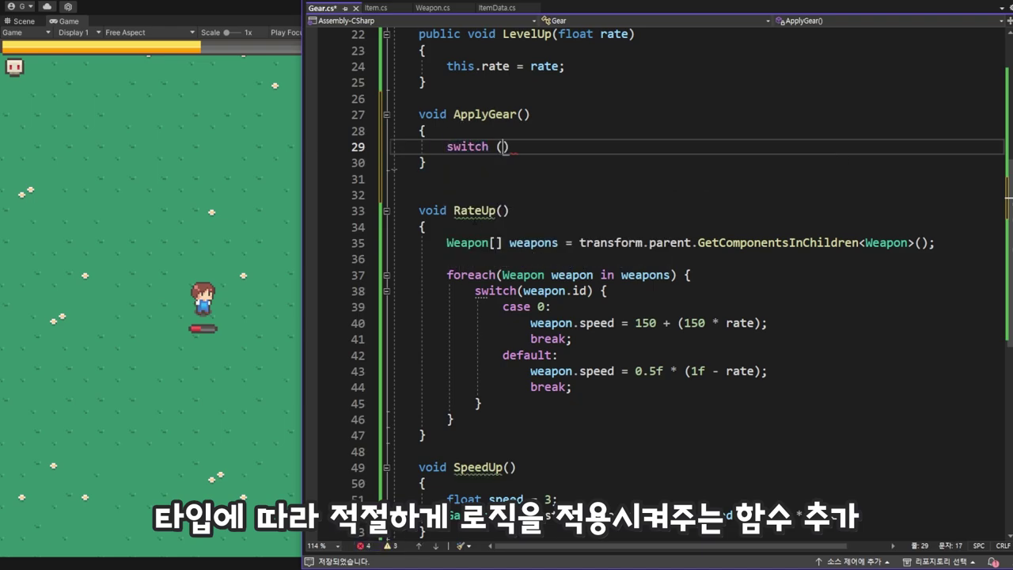
pyautogui.scroll(4, 599, 145)
pyautogui.scroll(3, 598, 145)
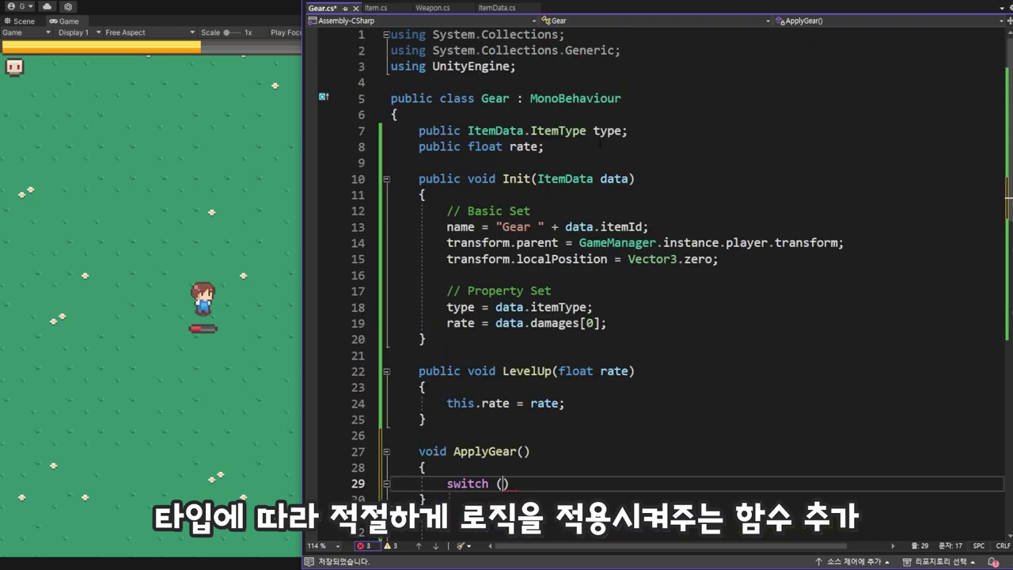
pyautogui.click(621, 131)
pyautogui.scroll(-1, 553, 135)
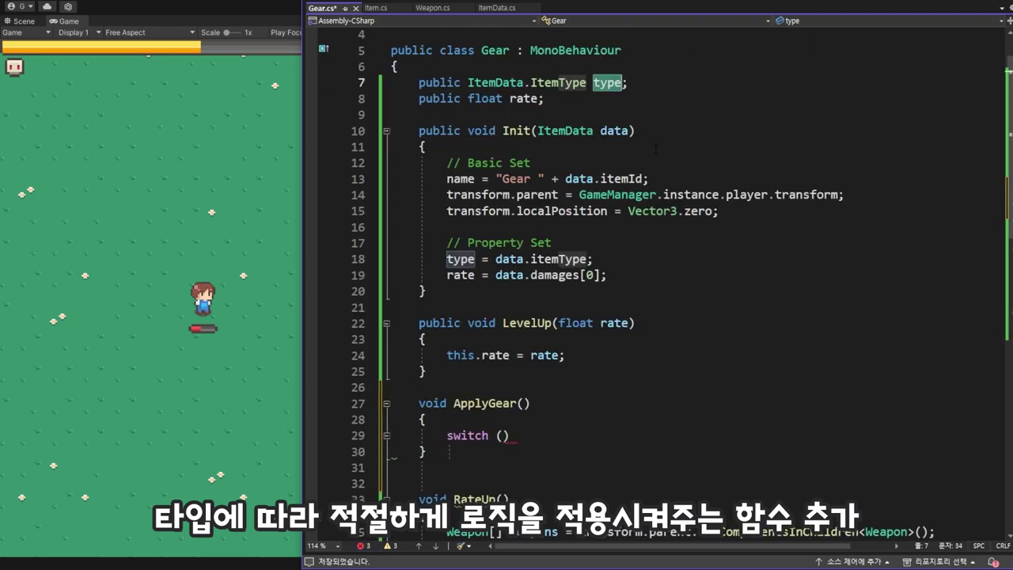
pyautogui.scroll(-7, 491, 144)
pyautogui.click(501, 98)
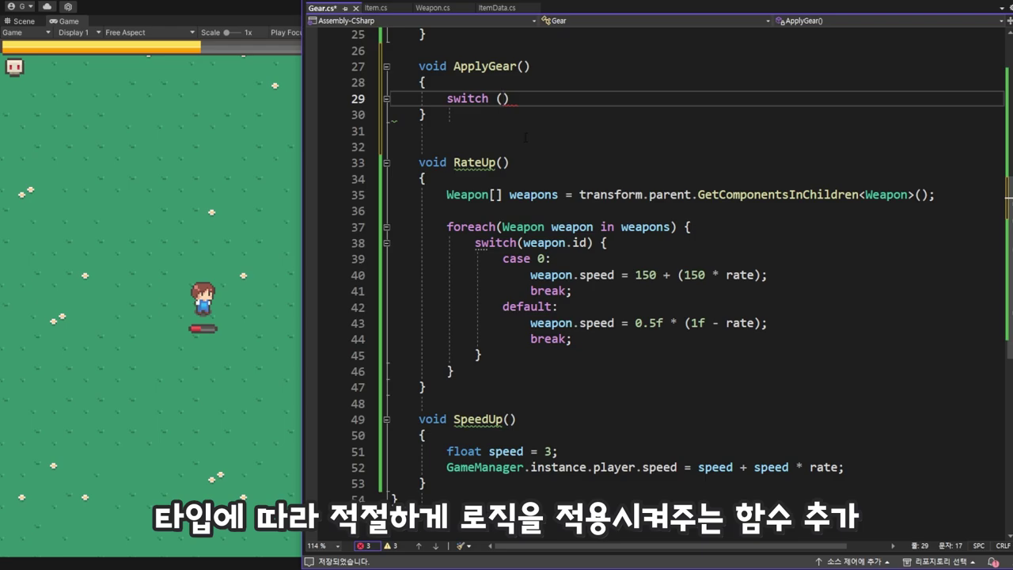
pyautogui.write('type) {')
pyautogui.press('Return')
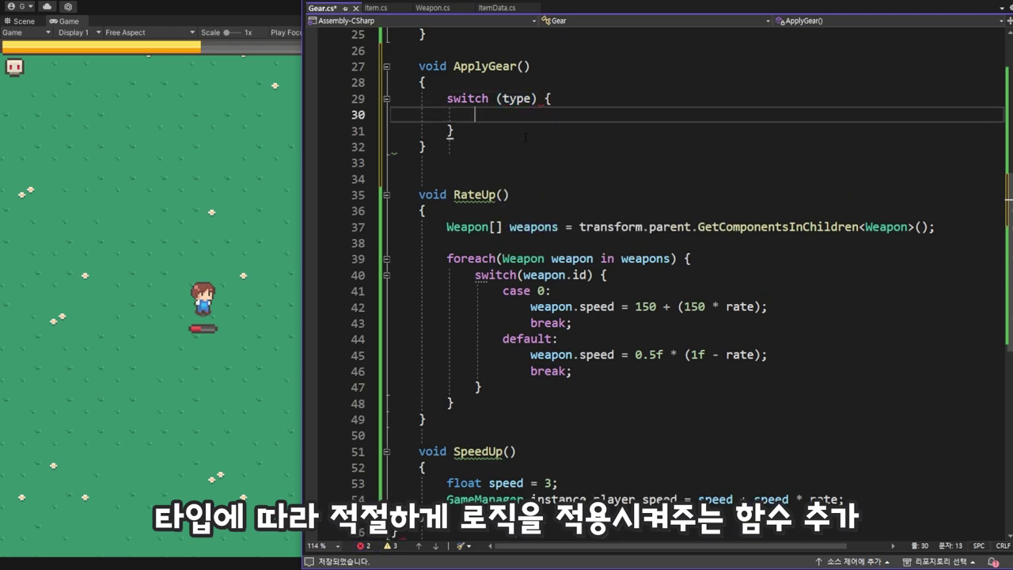
# - Add case ItemData.ItemType.Glove that calls RateUp(); and breaks
pyautogui.write('case')
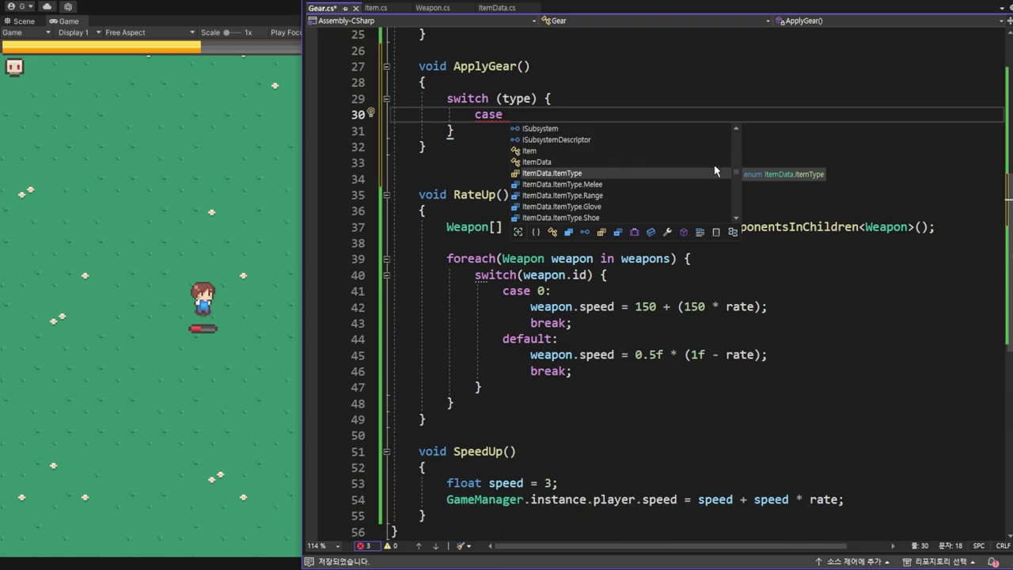
pyautogui.click(583, 208)
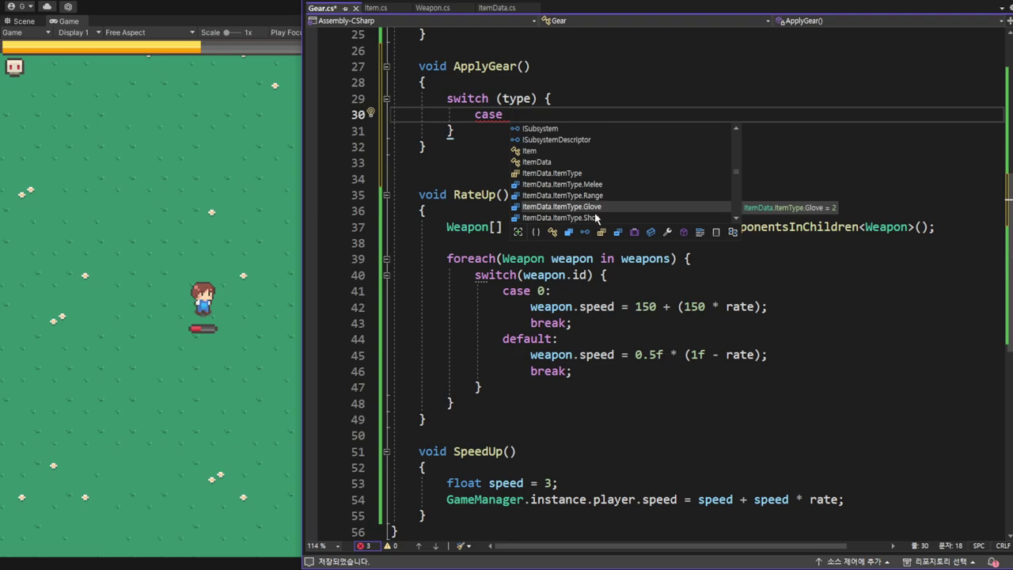
pyautogui.press('Tab')
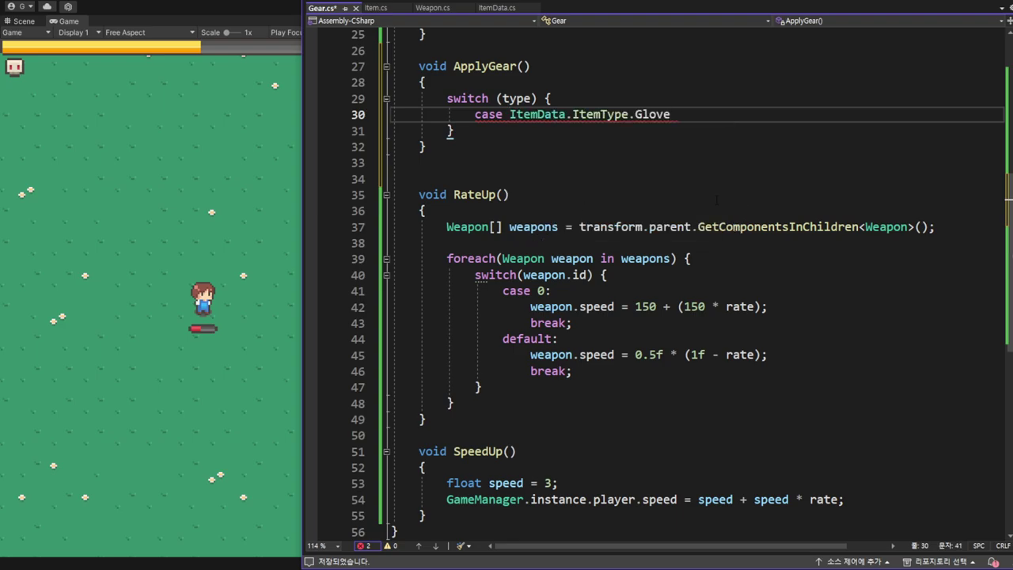
pyautogui.write(':')
pyautogui.press('Return')
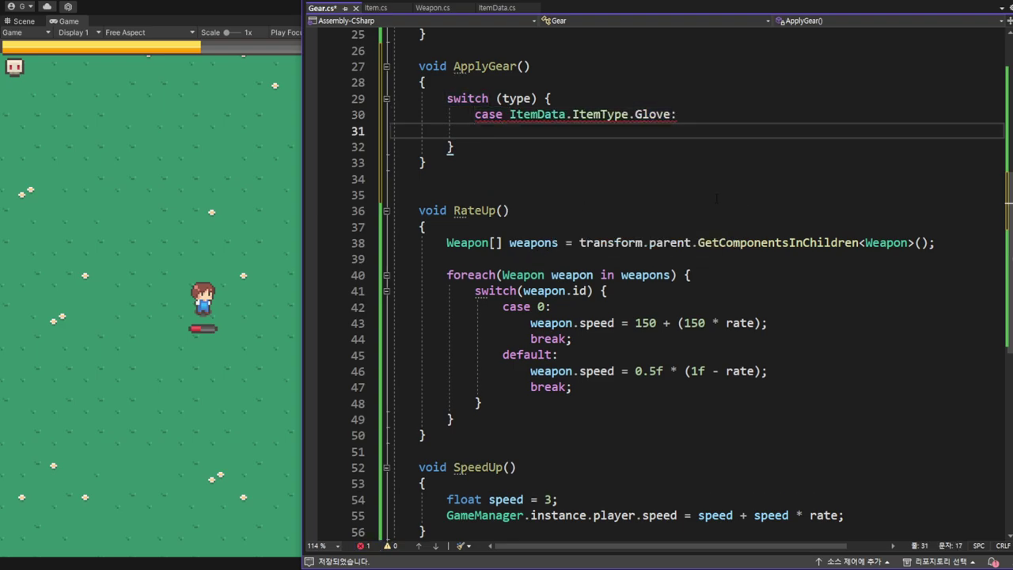
pyautogui.moveTo(454, 210); pyautogui.dragTo(510, 210)
pyautogui.hotkey('ctrl', 'c')
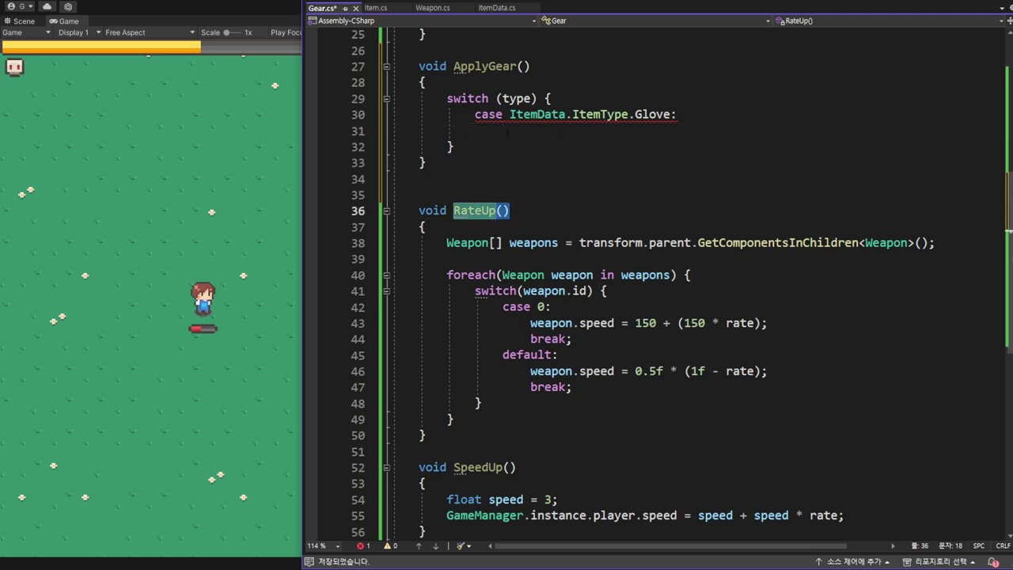
pyautogui.click(506, 130)
pyautogui.hotkey('ctrl', 'v')
pyautogui.write(';')
pyautogui.press('Return')
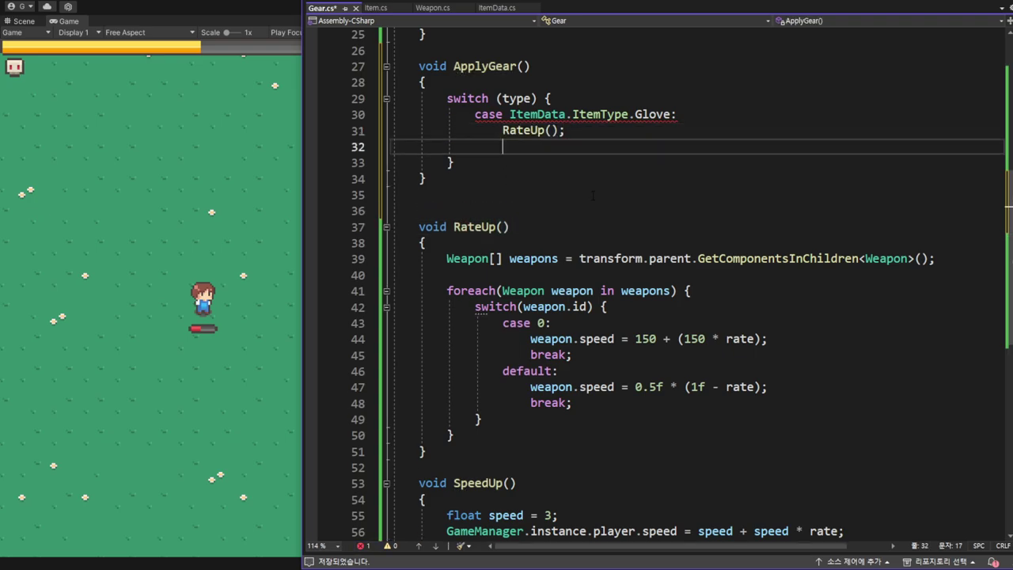
pyautogui.write('break;')
pyautogui.press('Return')
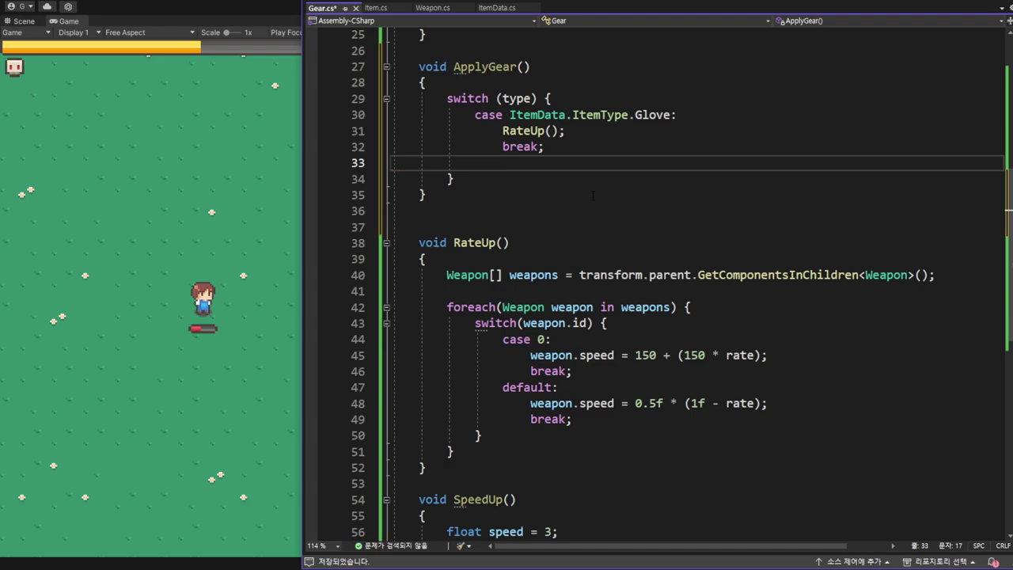
# - Add case ItemData.ItemType.Shoe that calls SpeedUp(); and breaks, removing the extra blank line
pyautogui.write('case')
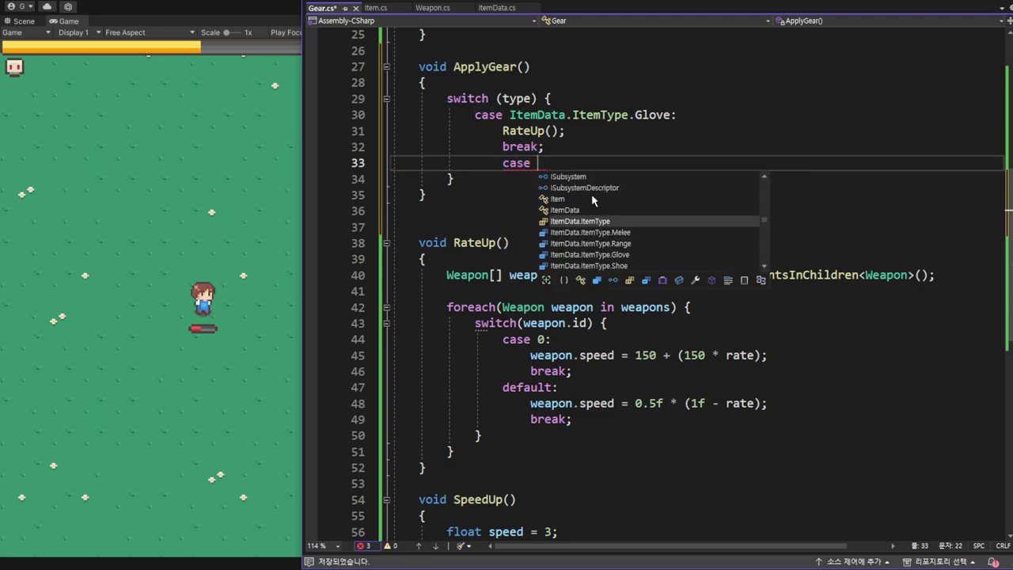
pyautogui.press('Down')
pyautogui.press('Down')
pyautogui.press('Down')
pyautogui.press('Down')
pyautogui.press('Tab')
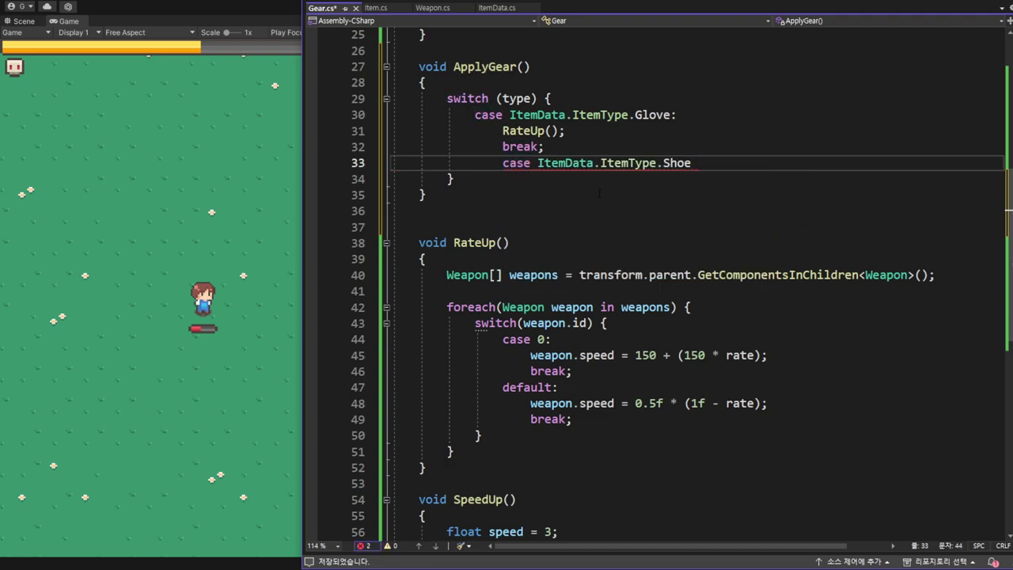
pyautogui.write(':')
pyautogui.press('Return')
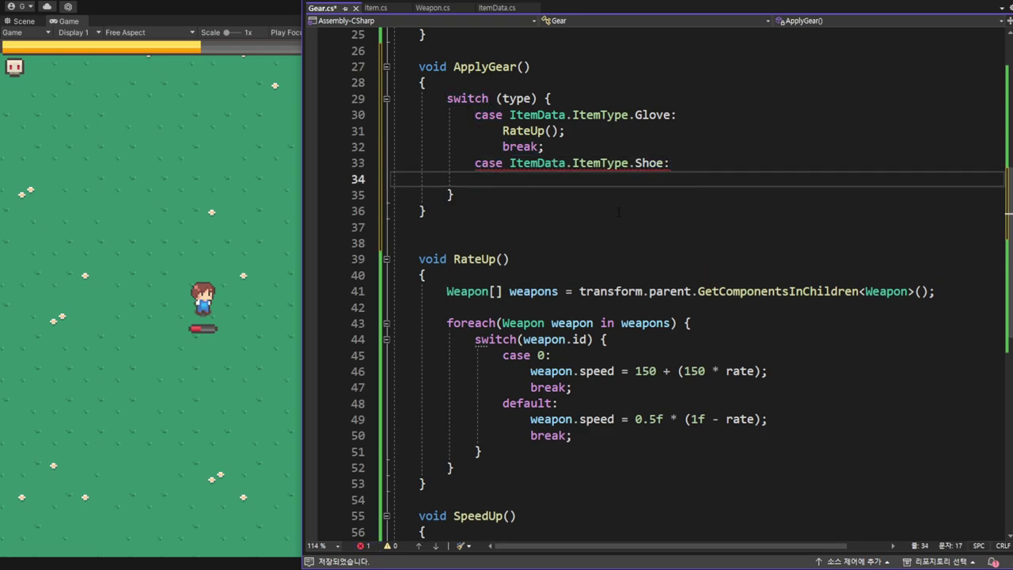
pyautogui.write('Speed')
pyautogui.press('Tab')
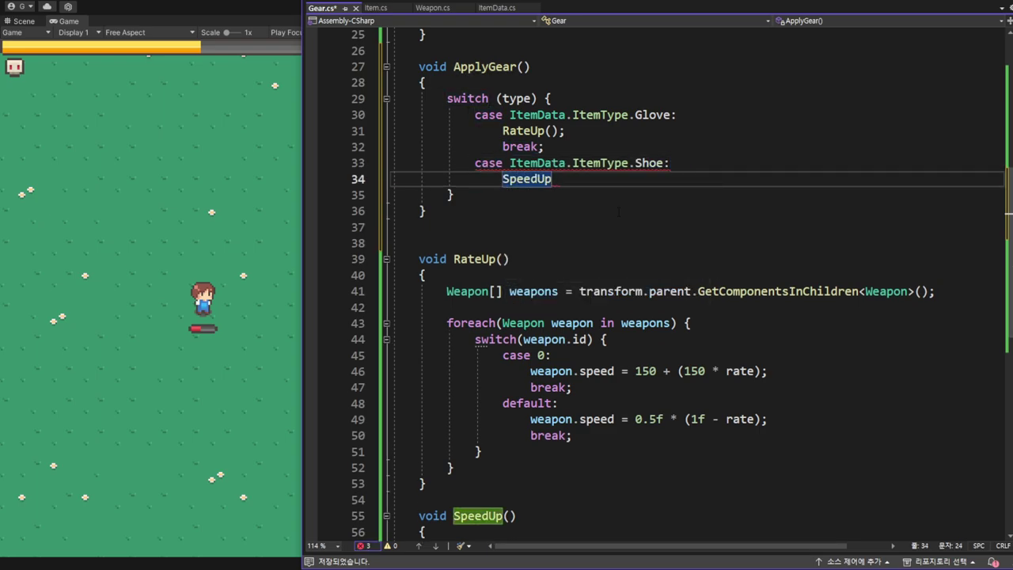
pyautogui.write('();')
pyautogui.press('Return')
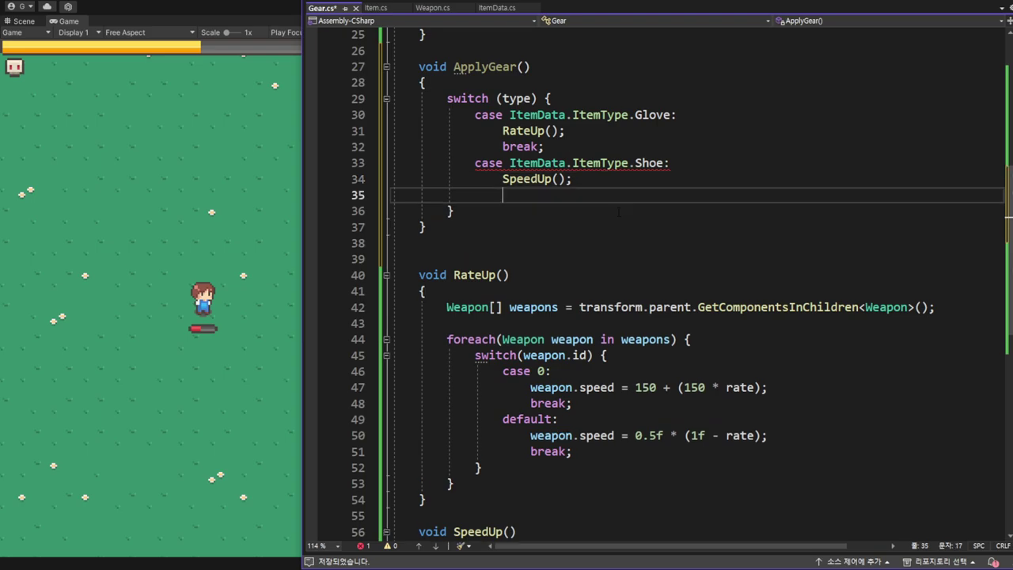
pyautogui.write('break;')
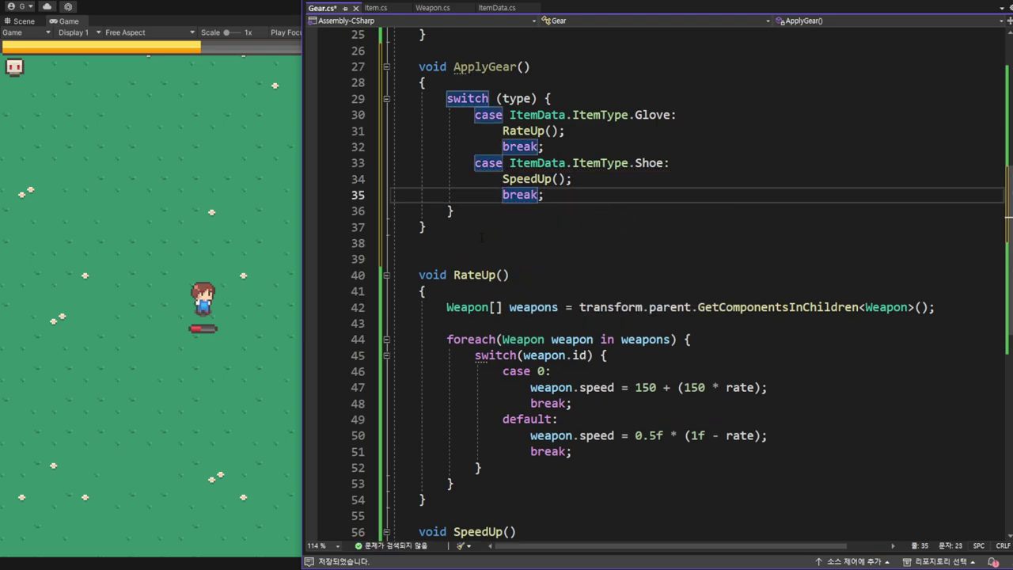
pyautogui.click(481, 243)
pyautogui.press('Delete')
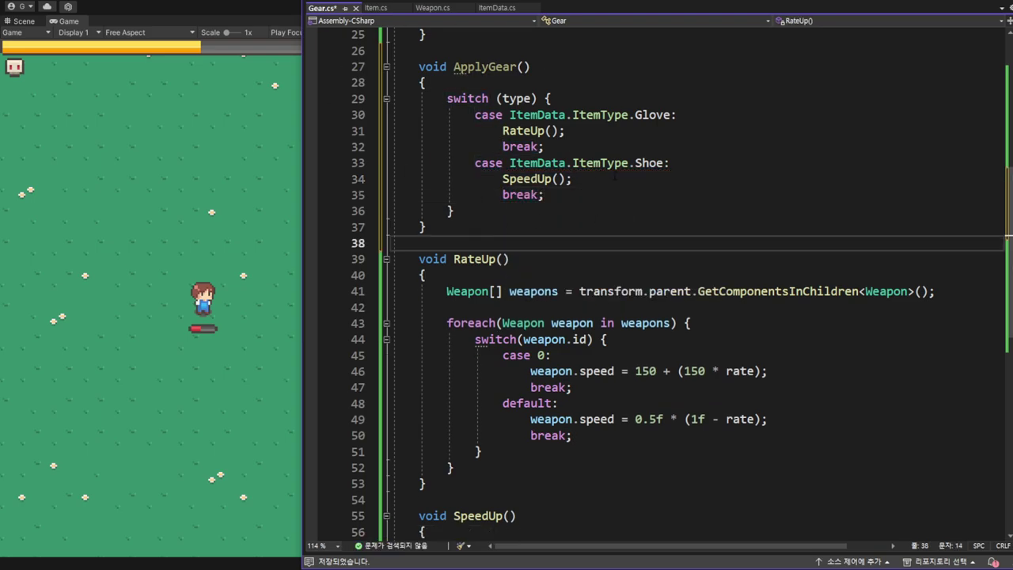
# - Add an ApplyGear(); call at the end of Init, after rate = data.damages[0]
pyautogui.scroll(2, 575, 212)
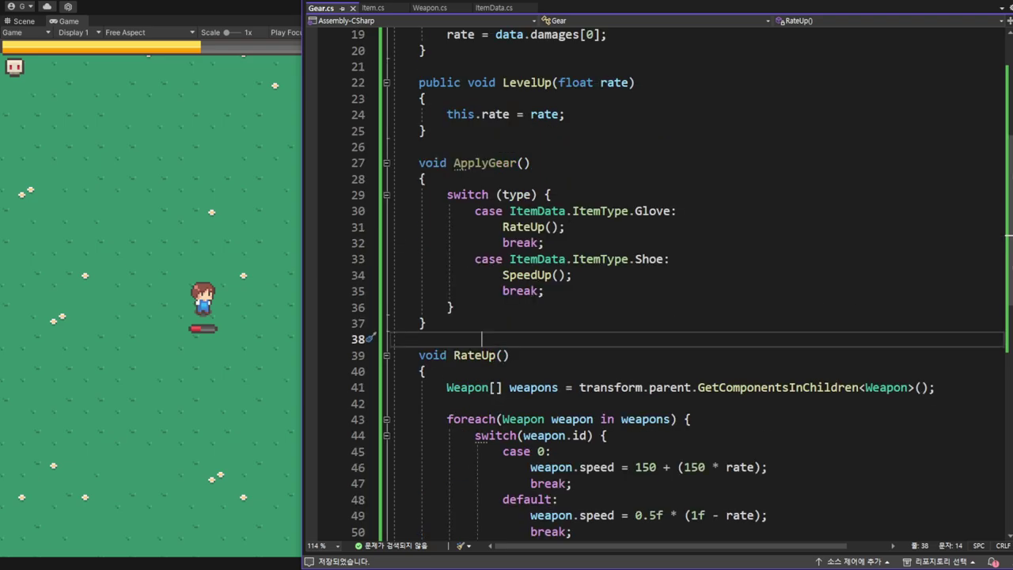
pyautogui.moveTo(453, 163); pyautogui.dragTo(531, 163)
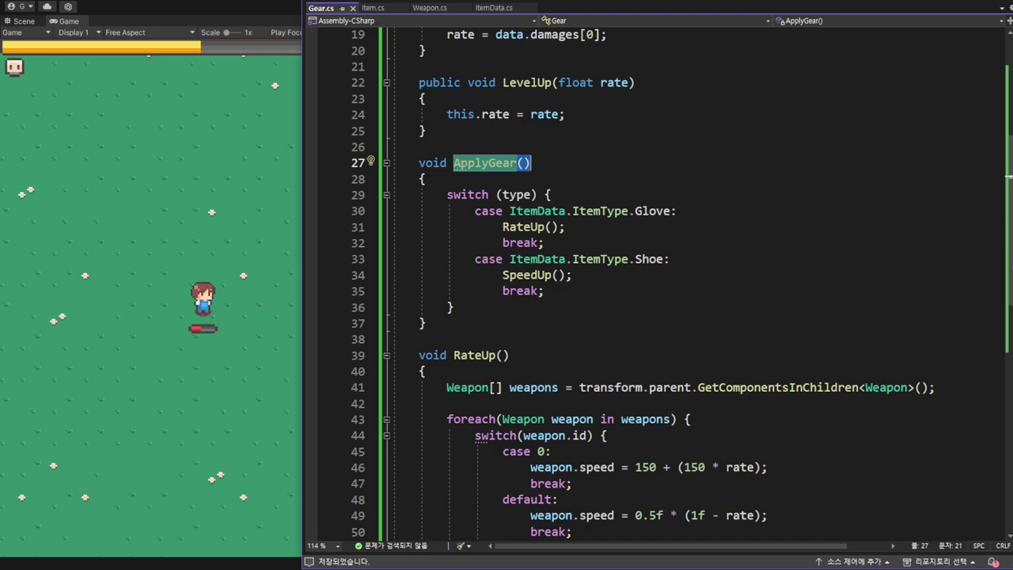
pyautogui.scroll(4, 607, 201)
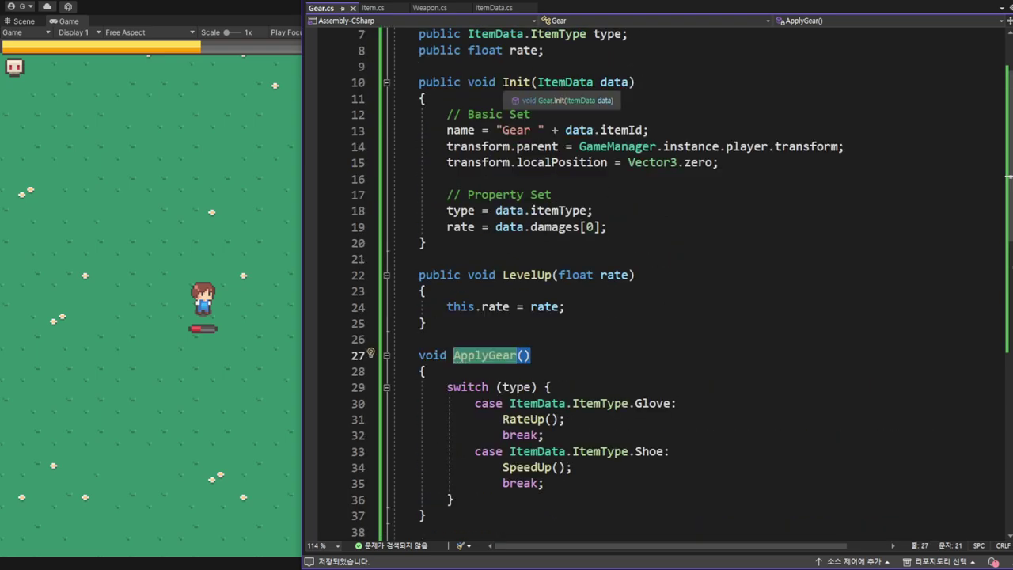
pyautogui.click(616, 228)
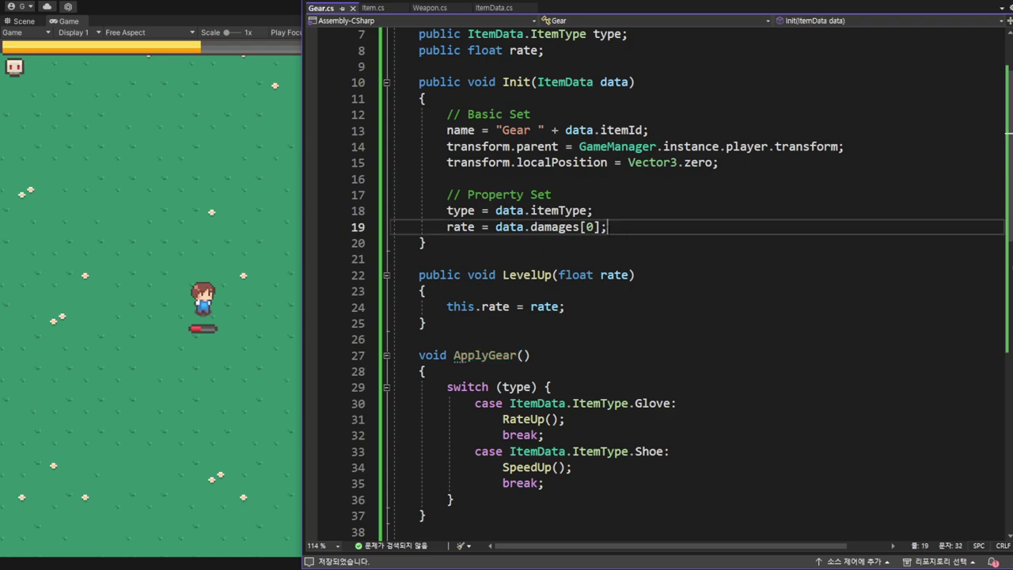
pyautogui.press('Return')
pyautogui.hotkey('ctrl', 'v')
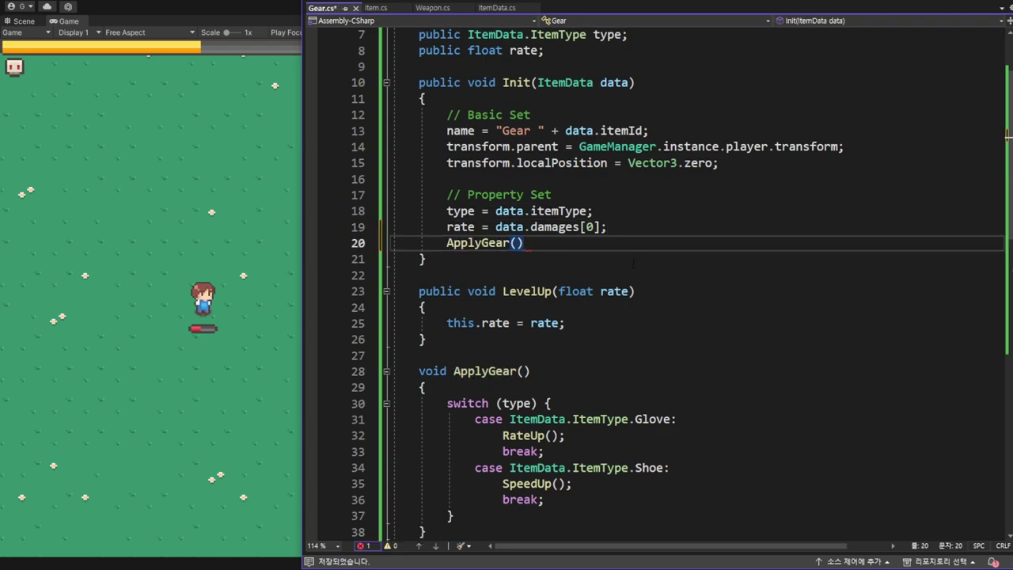
pyautogui.write(';')
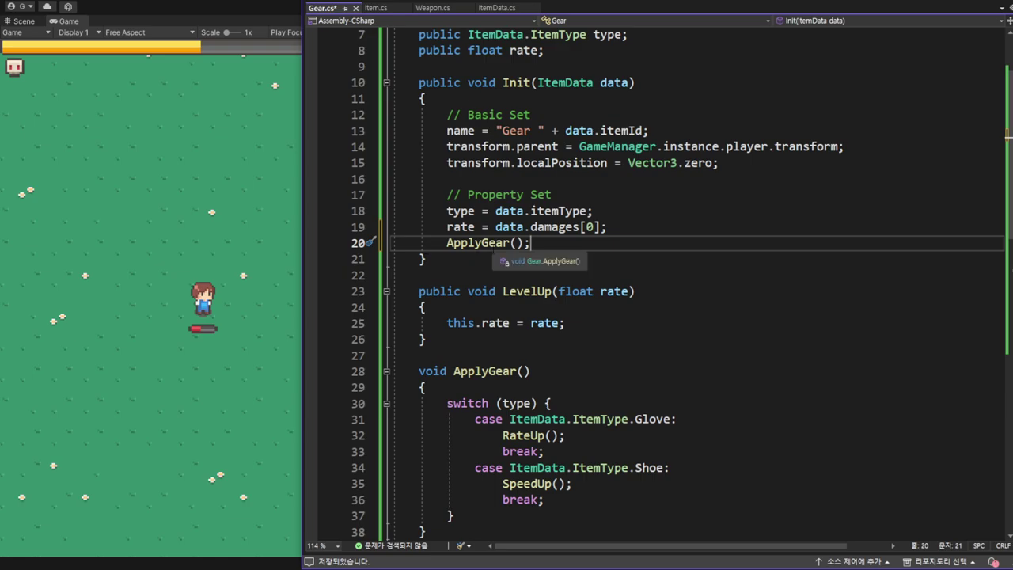
# - Add ApplyGear(); at the end of LevelUp, after this.rate = rate
pyautogui.scroll(-2, 657, 285)
pyautogui.scroll(-5, 656, 285)
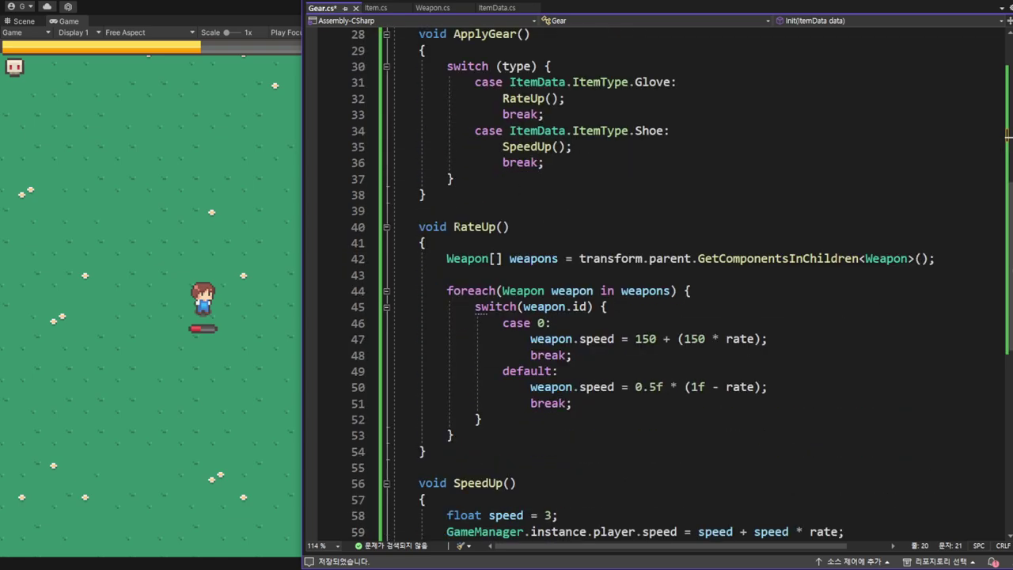
pyautogui.moveTo(454, 227); pyautogui.dragTo(509, 227)
pyautogui.moveTo(446, 259); pyautogui.dragTo(916, 259)
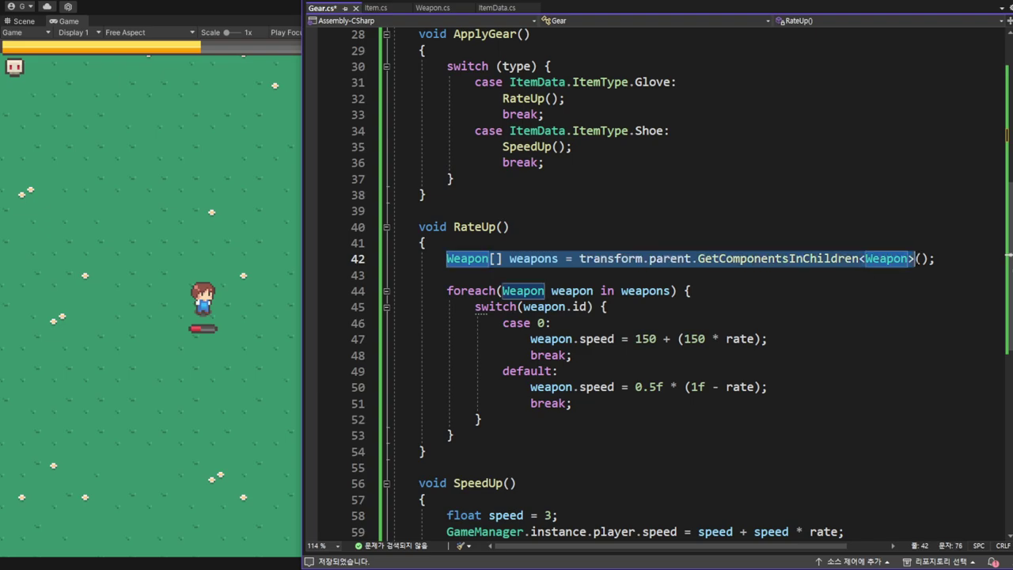
pyautogui.scroll(6, 656, 285)
pyautogui.click(520, 194)
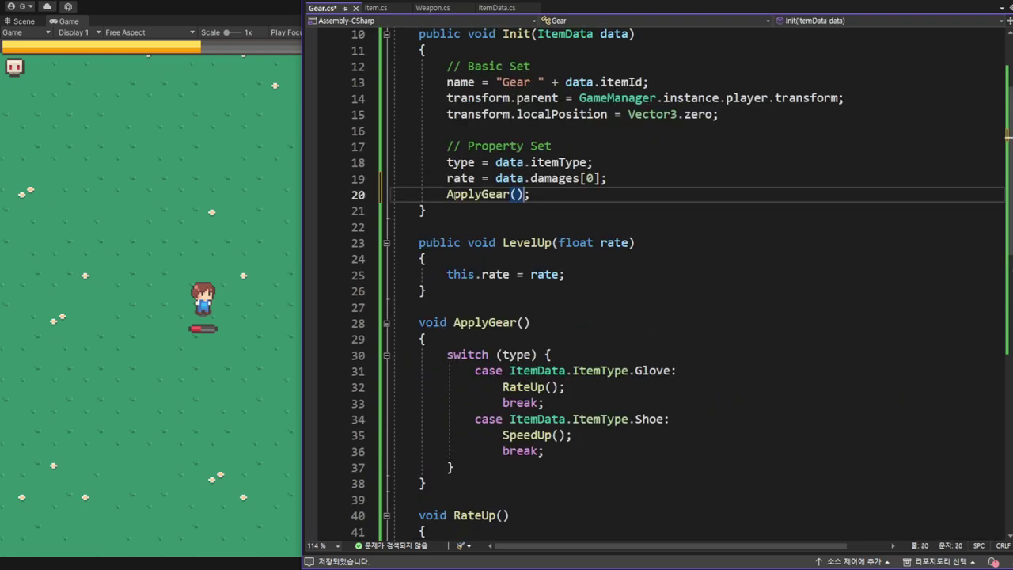
pyautogui.press('Home')
pyautogui.hotkey('shift', 'End')
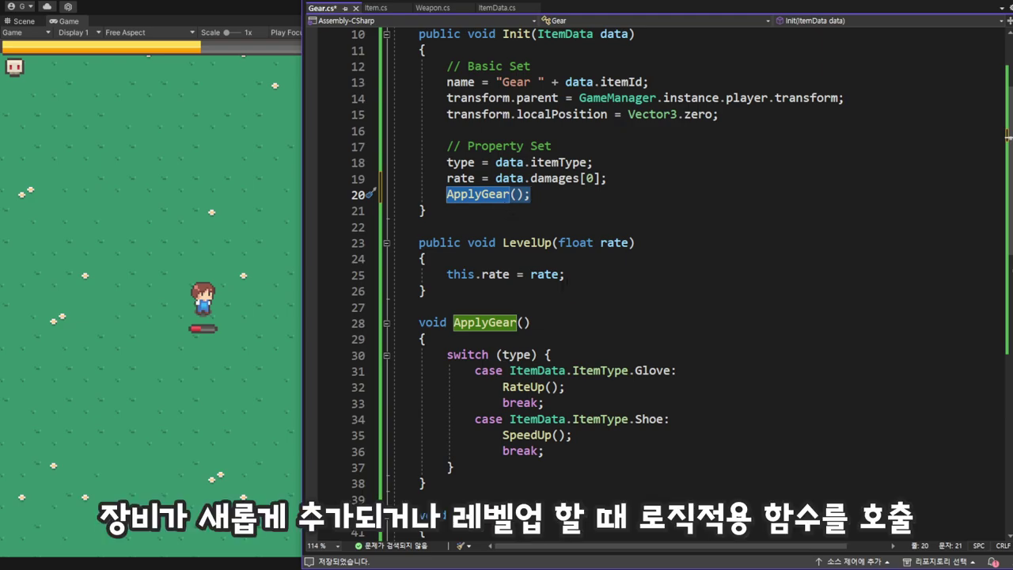
pyautogui.click(564, 276)
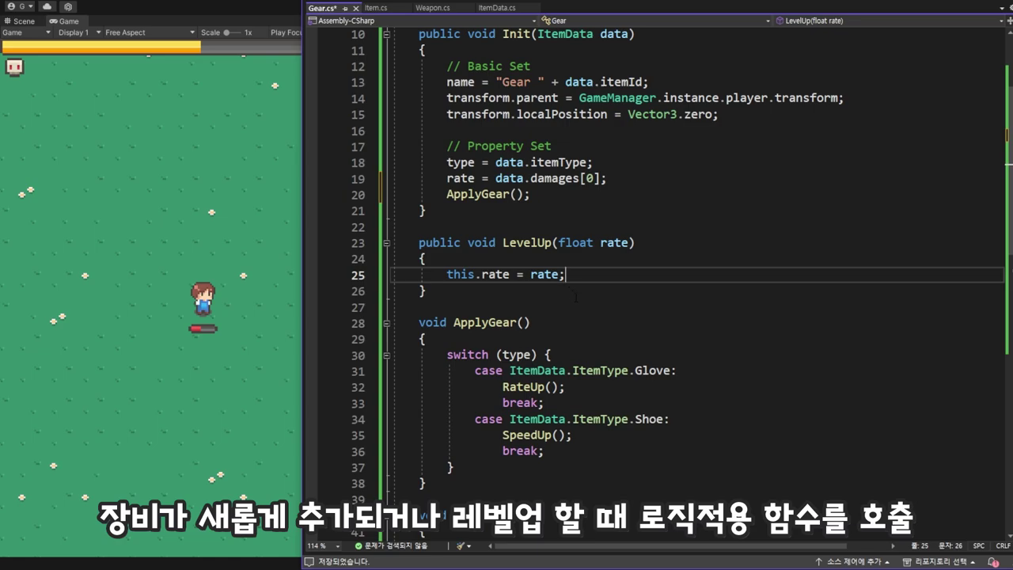
pyautogui.press('Return')
pyautogui.write('ApplyGear();')
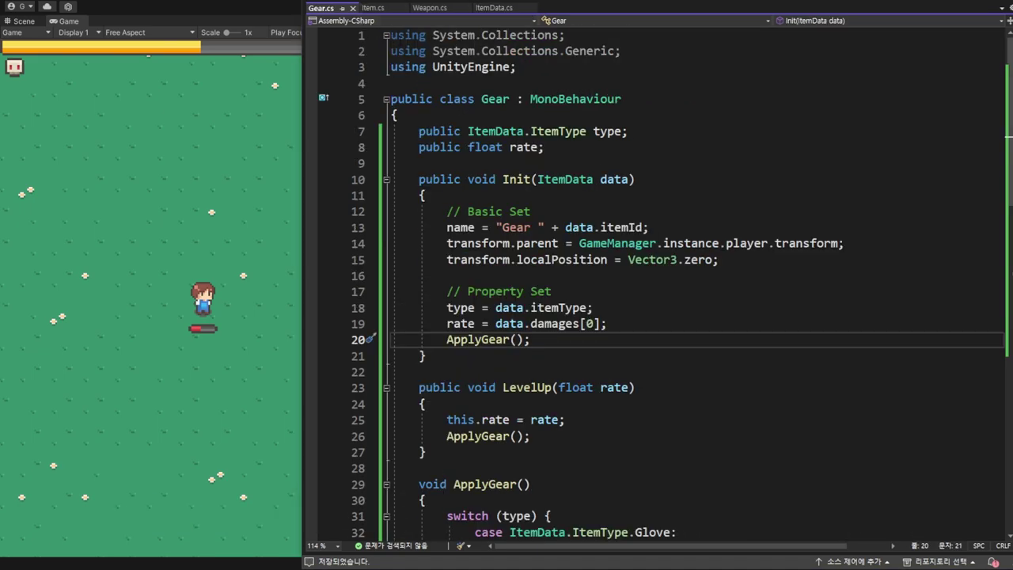
# - In Item.cs, declare public Gear gear; under public Weapon weapon; and scroll to OnClick()
pyautogui.click(373, 7)
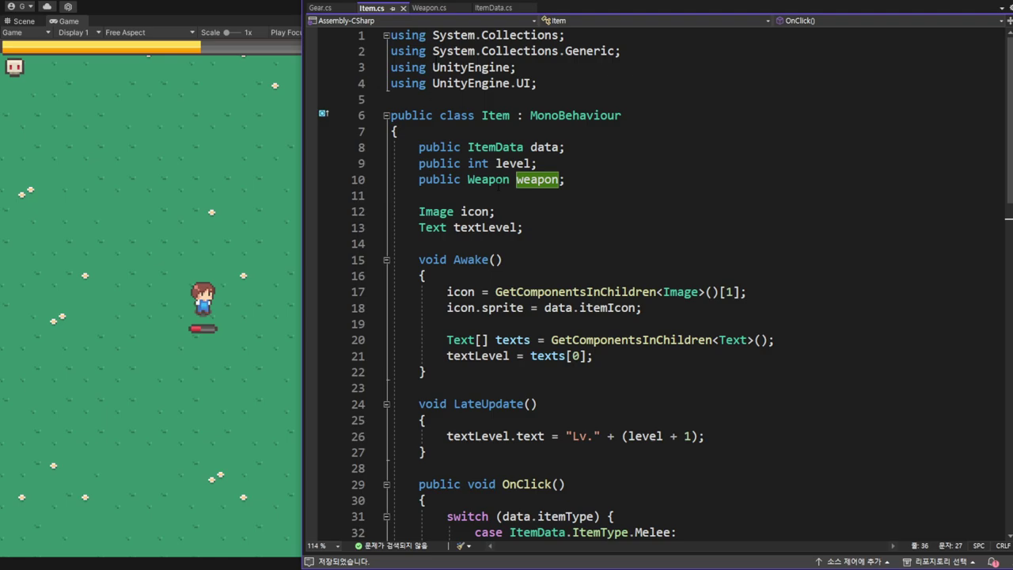
pyautogui.click(420, 195)
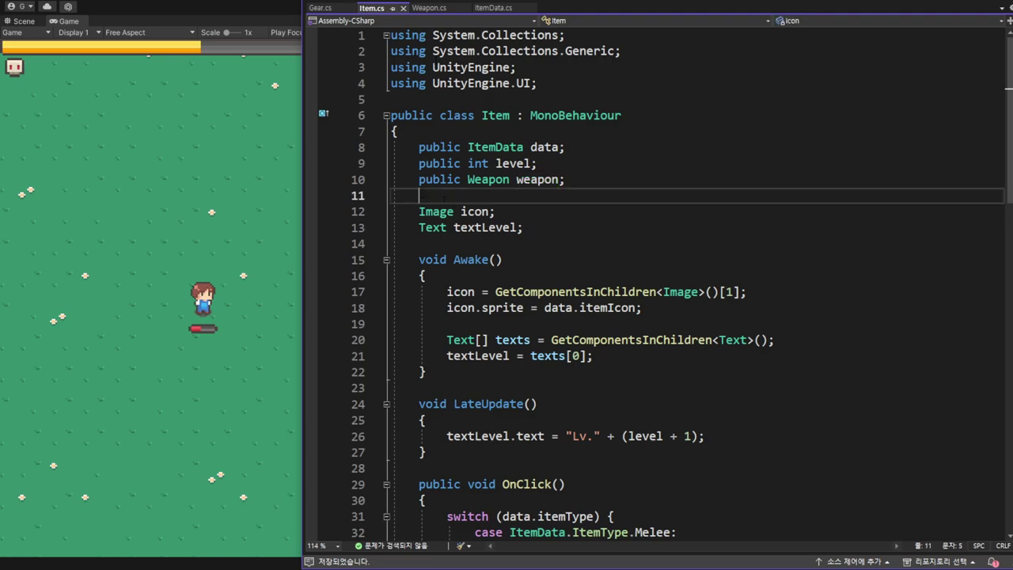
pyautogui.press('Return')
pyautogui.press('Up')
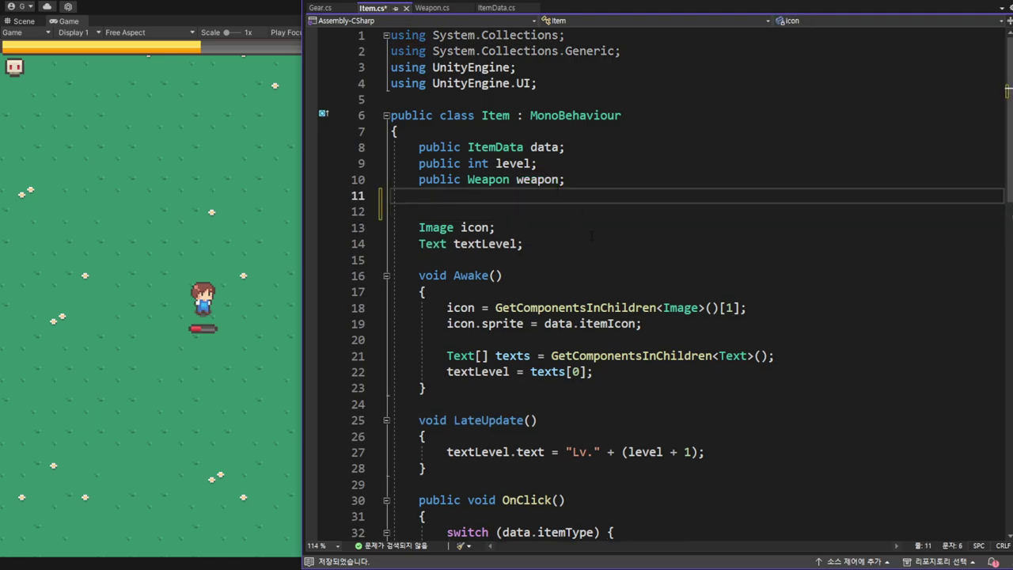
pyautogui.write('pu')
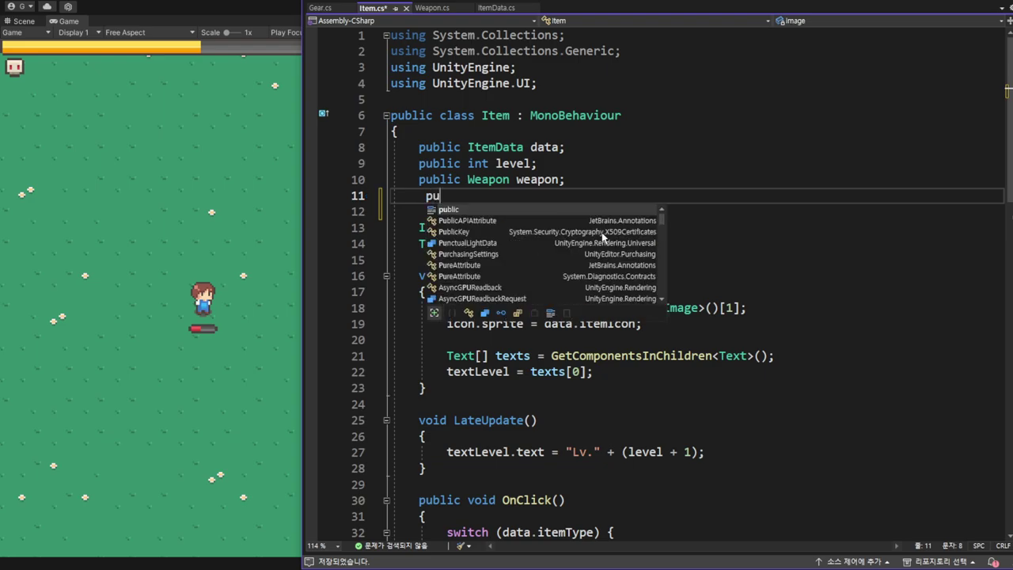
pyautogui.write('blic Ge')
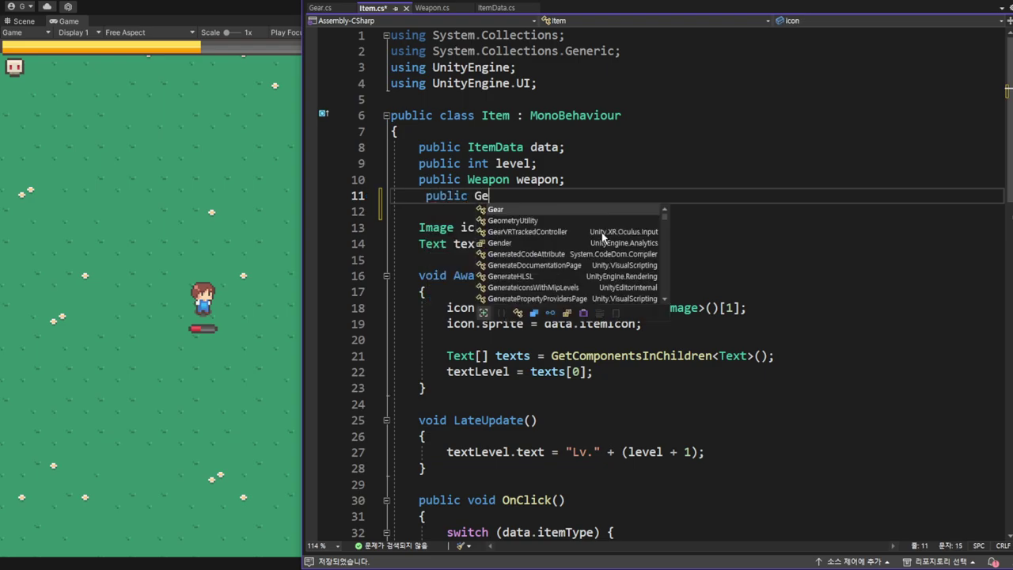
pyautogui.write('ar gea')
pyautogui.write('r;')
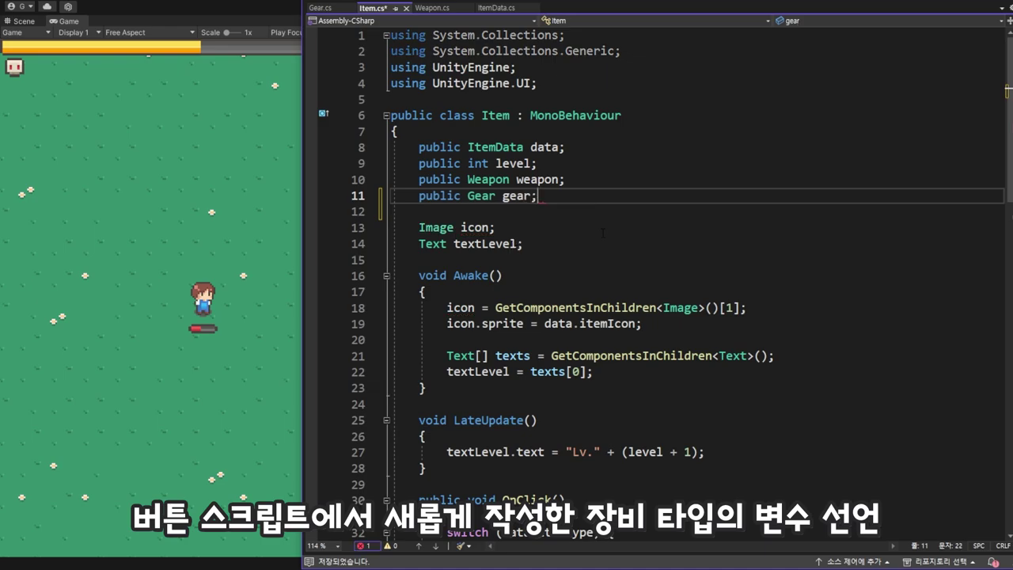
pyautogui.press('Return')
pyautogui.hotkey('ctrl', 'x')
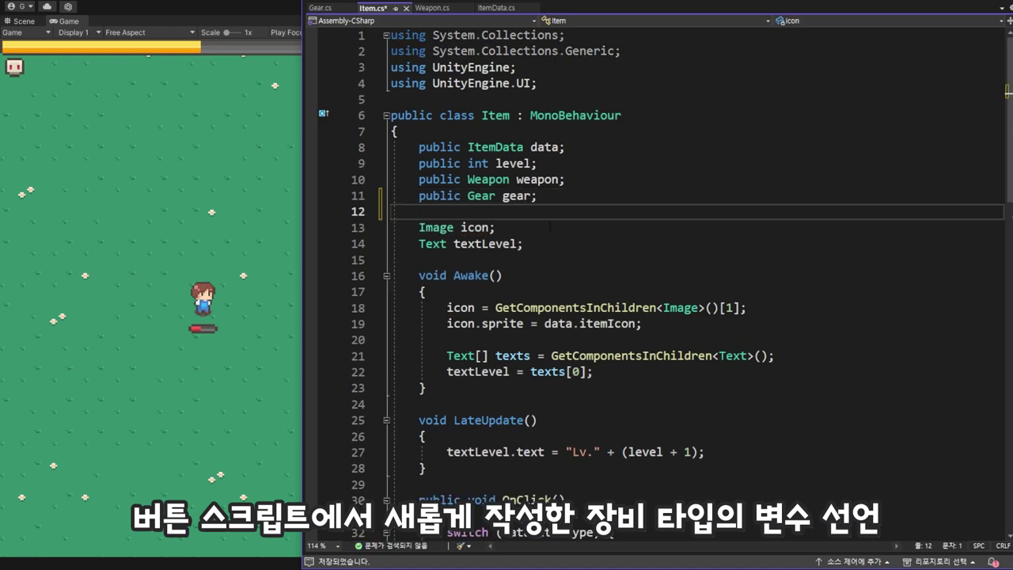
pyautogui.scroll(-6, 541, 89)
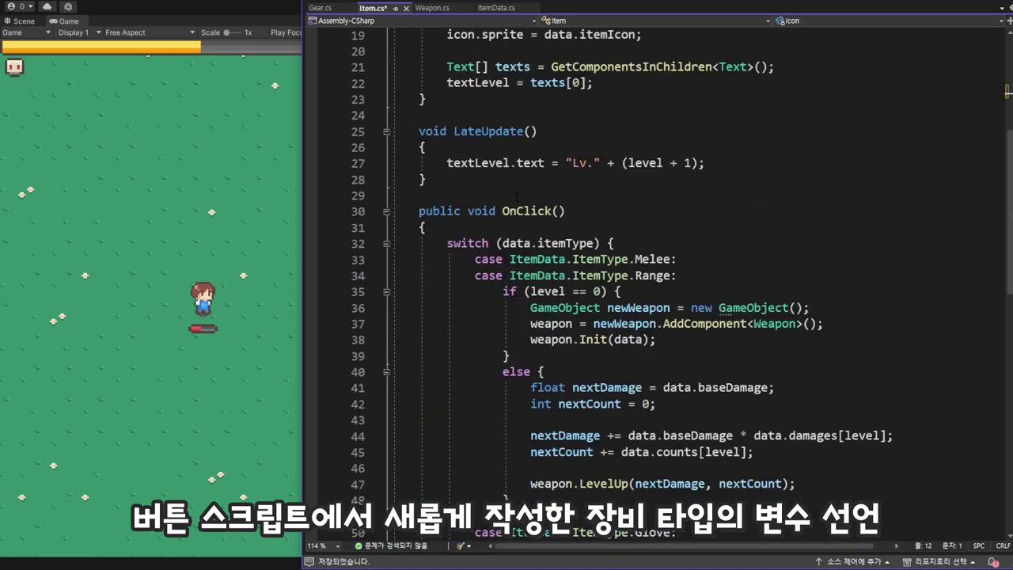
pyautogui.scroll(-3, 540, 88)
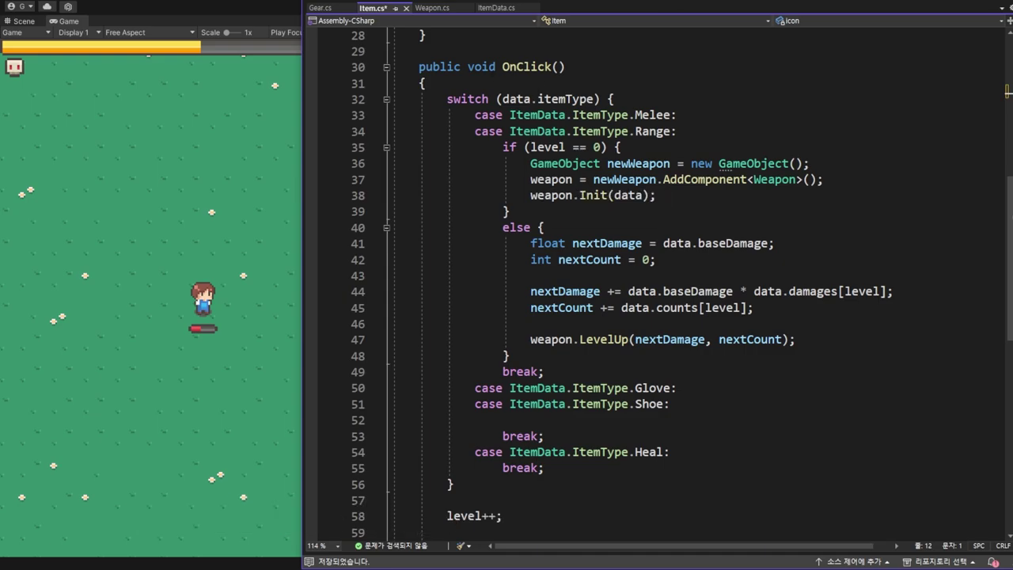
pyautogui.moveTo(502, 66); pyautogui.dragTo(566, 67)
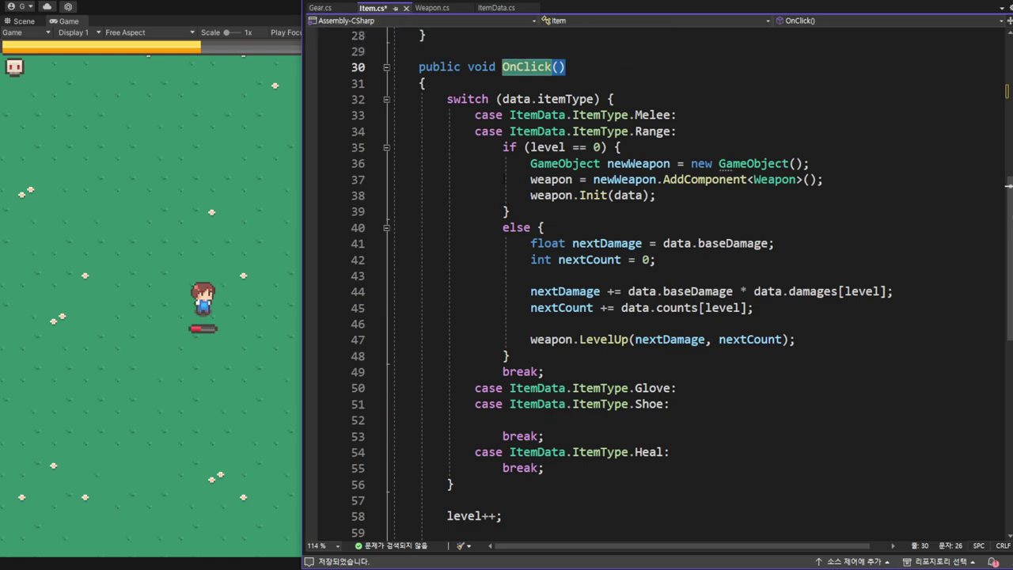
# - Add an if (level == 0) { } block under the Shoe case, braces on separate lines
pyautogui.scroll(-1, 657, 285)
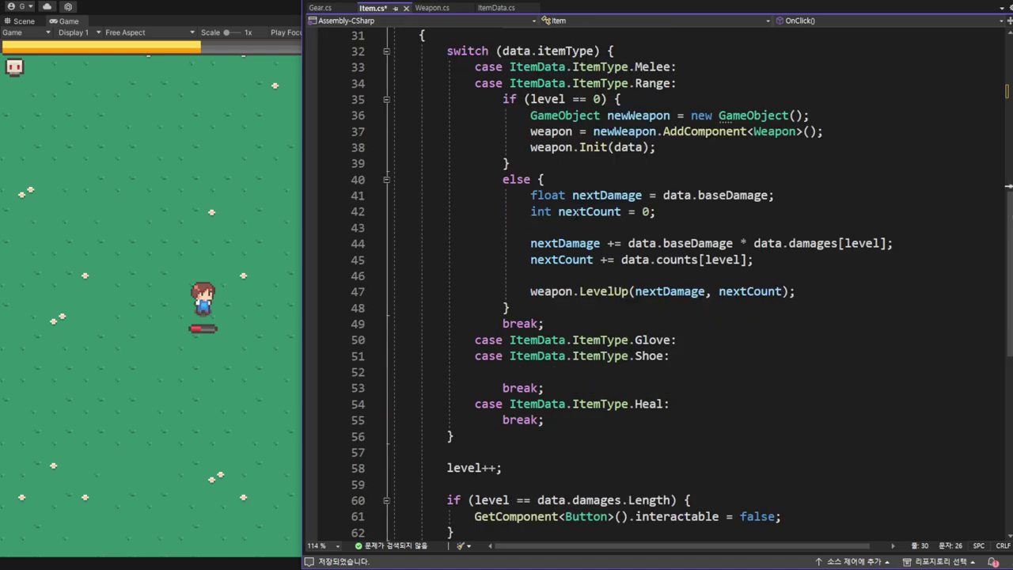
pyautogui.click(493, 103)
pyautogui.click(673, 372)
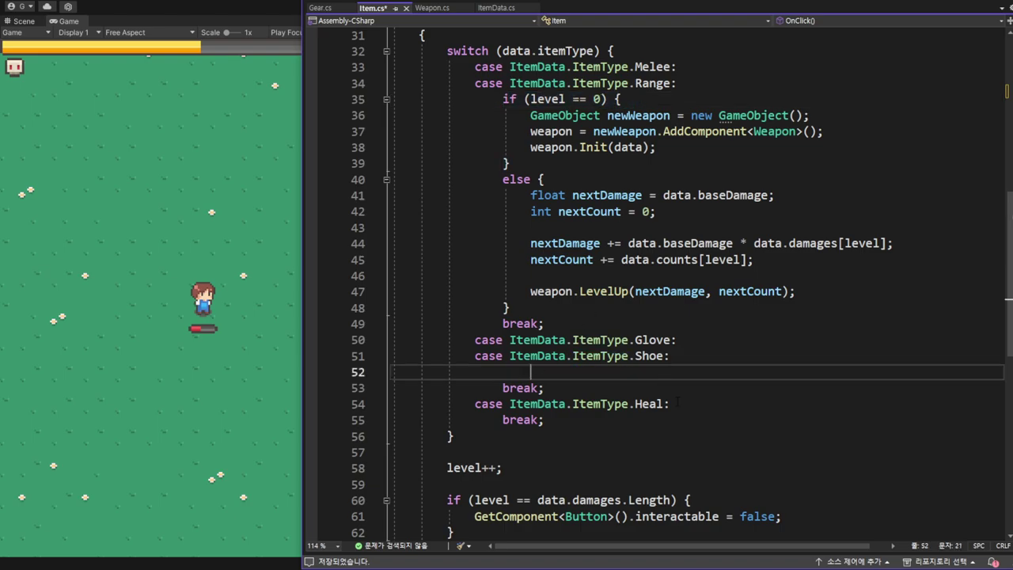
pyautogui.write('if (level == 0) { ')
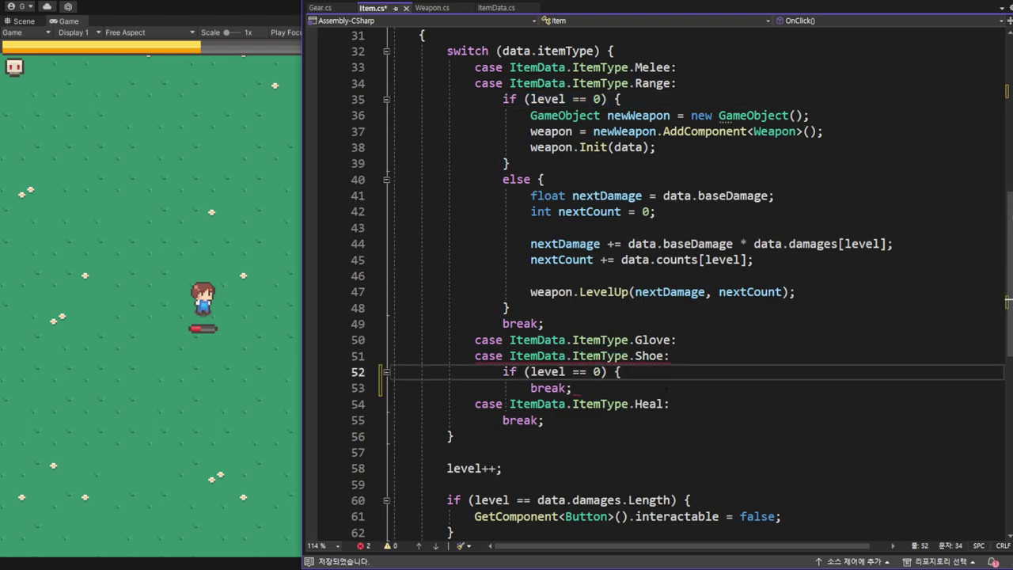
pyautogui.write('}')
pyautogui.press('Return')
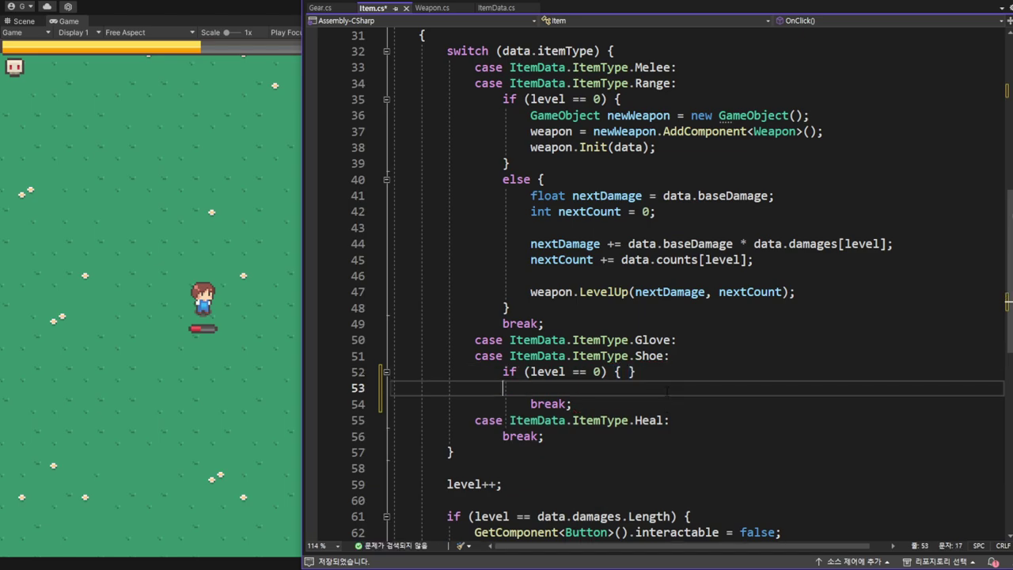
pyautogui.click(626, 372)
pyautogui.press('Return')
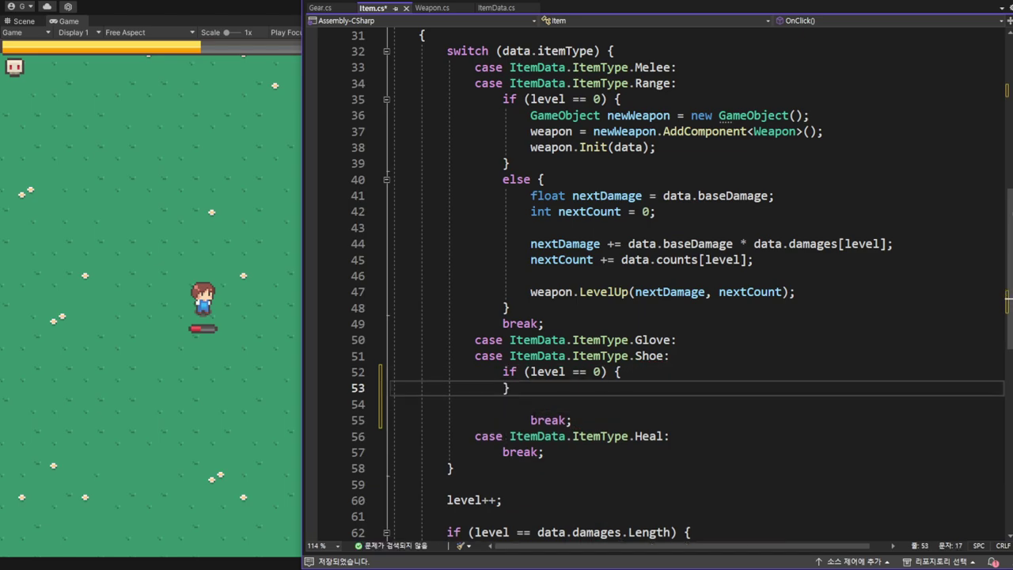
pyautogui.click(517, 420)
pyautogui.press('BackSpace')
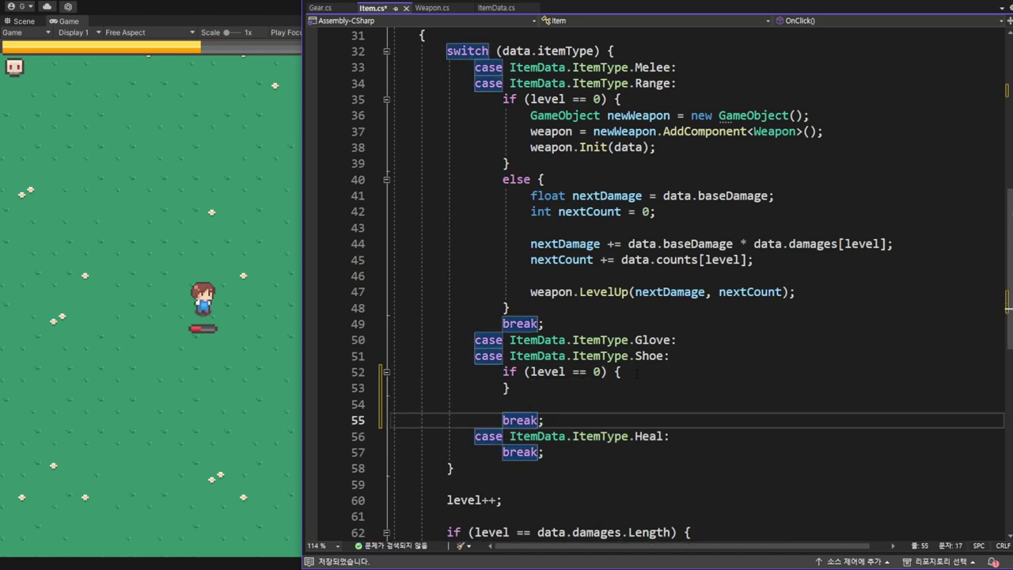
pyautogui.click(636, 372)
pyautogui.press('Return')
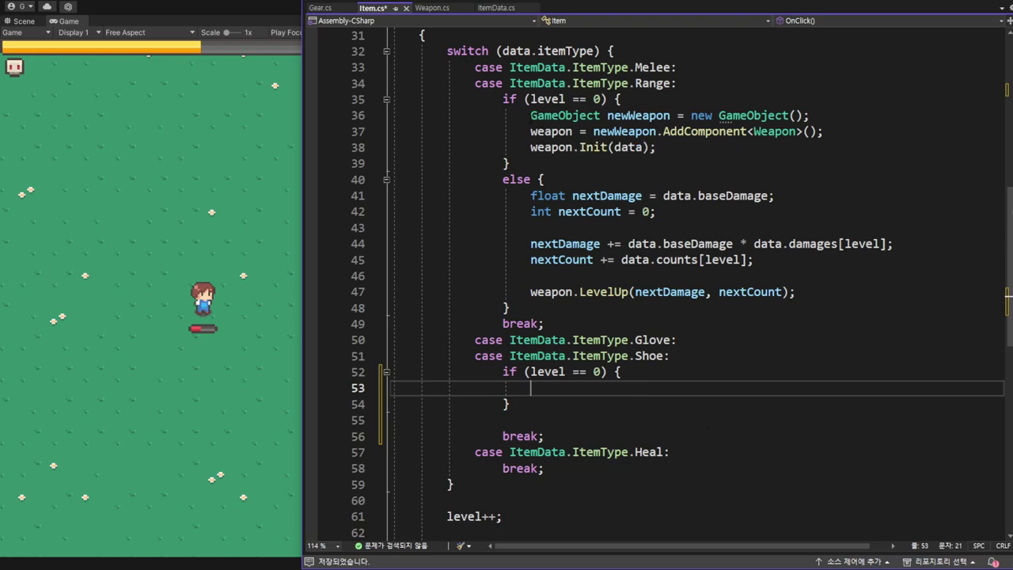
# - Copy the three weapon-creation lines into the new level 0 block
pyautogui.moveTo(530, 115); pyautogui.dragTo(655, 147)
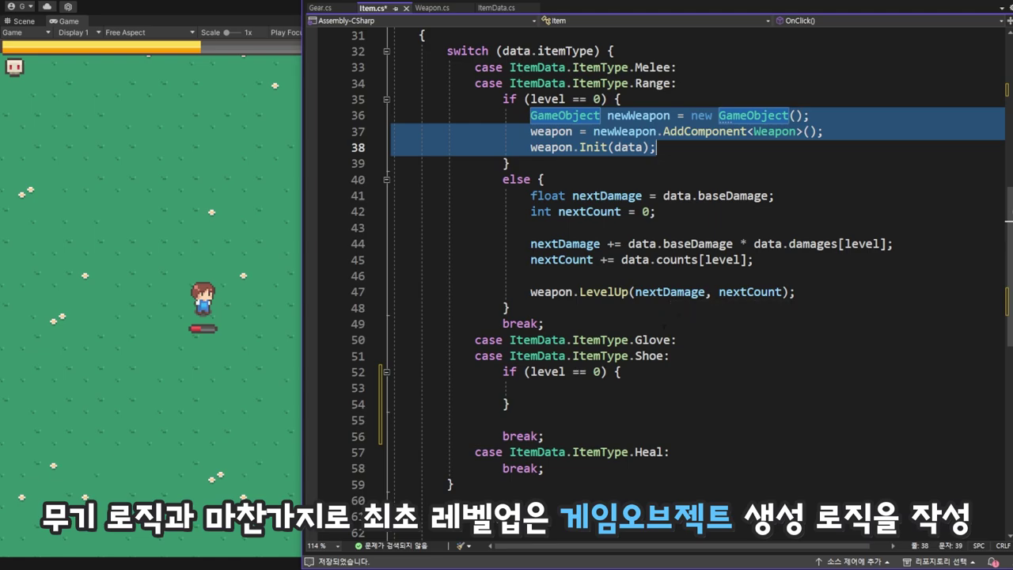
pyautogui.hotkey('ctrl', 'c')
pyautogui.click(545, 390)
pyautogui.hotkey('ctrl', 'v')
pyautogui.scroll(-1, 617, 356)
pyautogui.scroll(-2, 668, 310)
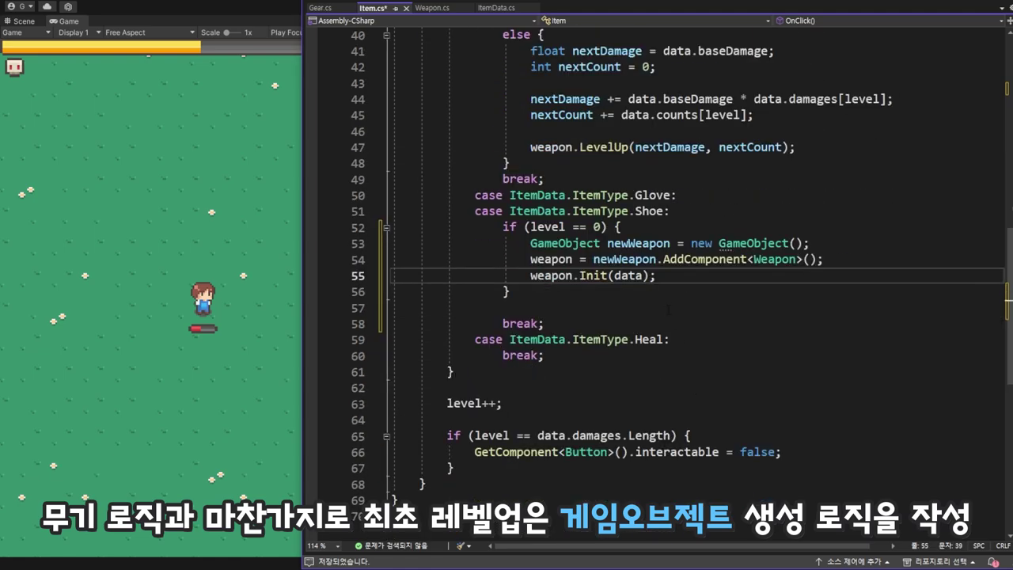
# - Rename the pasted newWeapon variable to newGear in both places
pyautogui.click(670, 243)
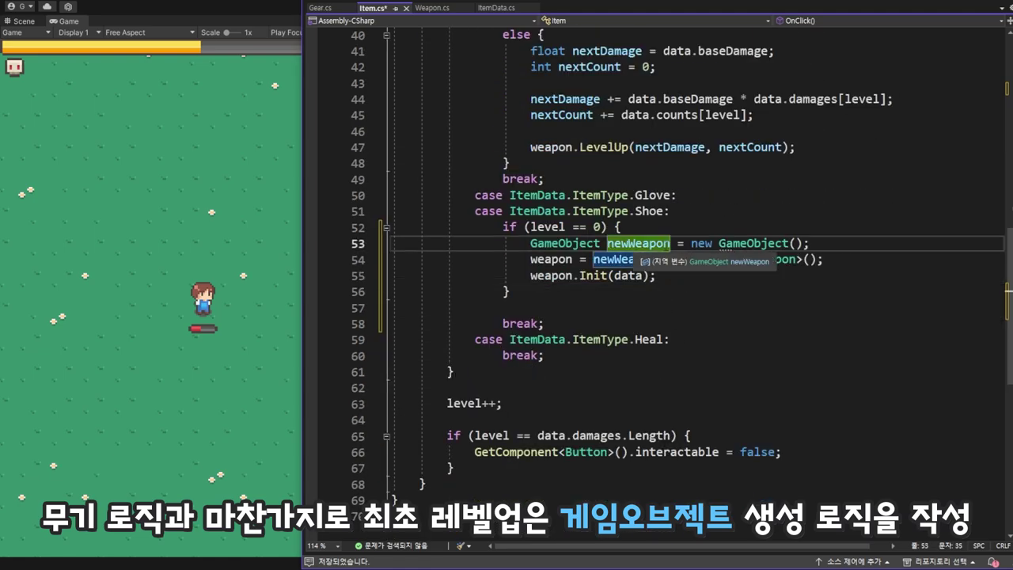
pyautogui.press('BackSpace')
pyautogui.press('BackSpace')
pyautogui.press('BackSpace')
pyautogui.write('G')
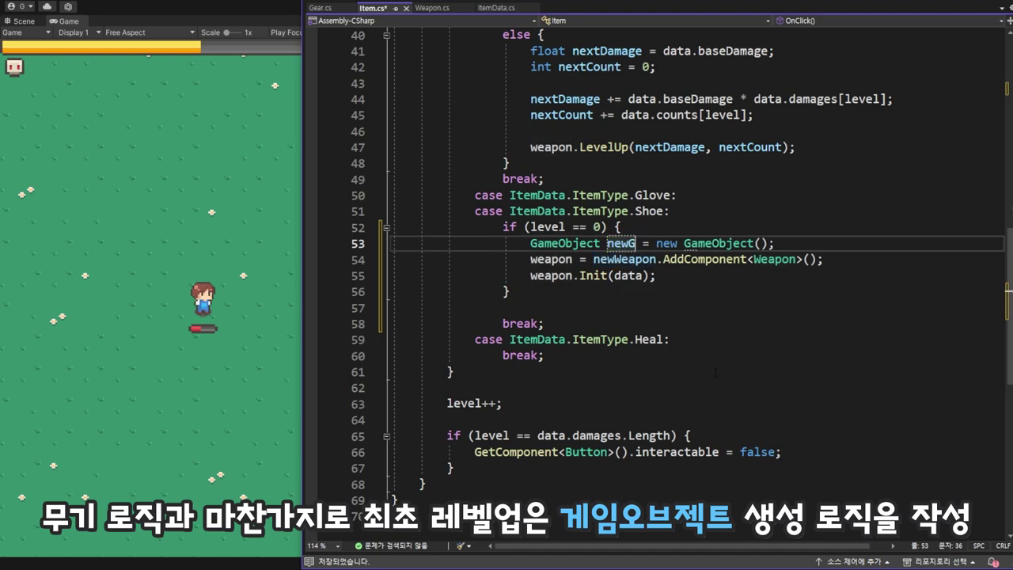
pyautogui.write('ear')
pyautogui.doubleClick(631, 243)
pyautogui.hotkey('ctrl', 'c')
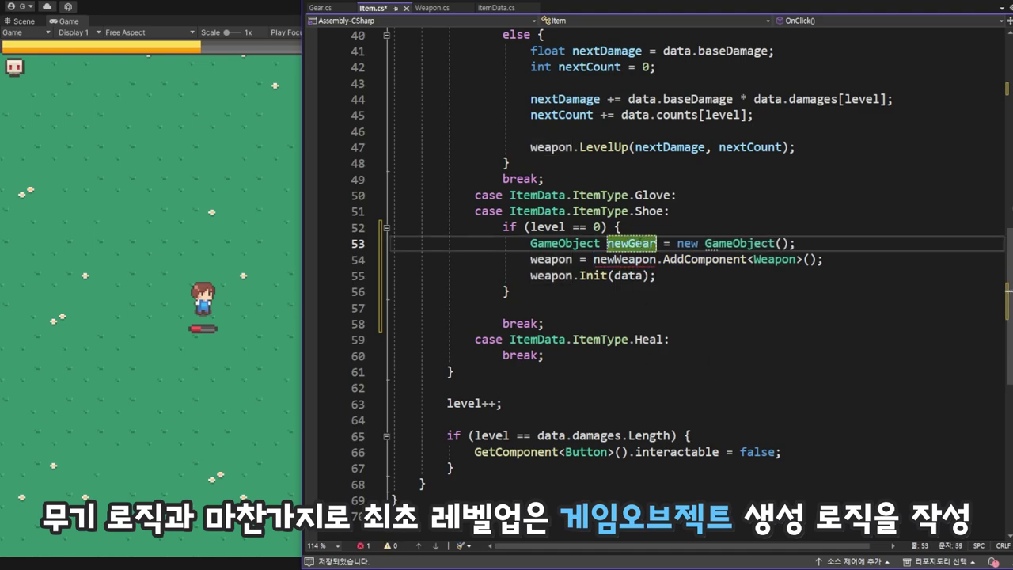
pyautogui.doubleClick(624, 259)
pyautogui.hotkey('ctrl', 'v')
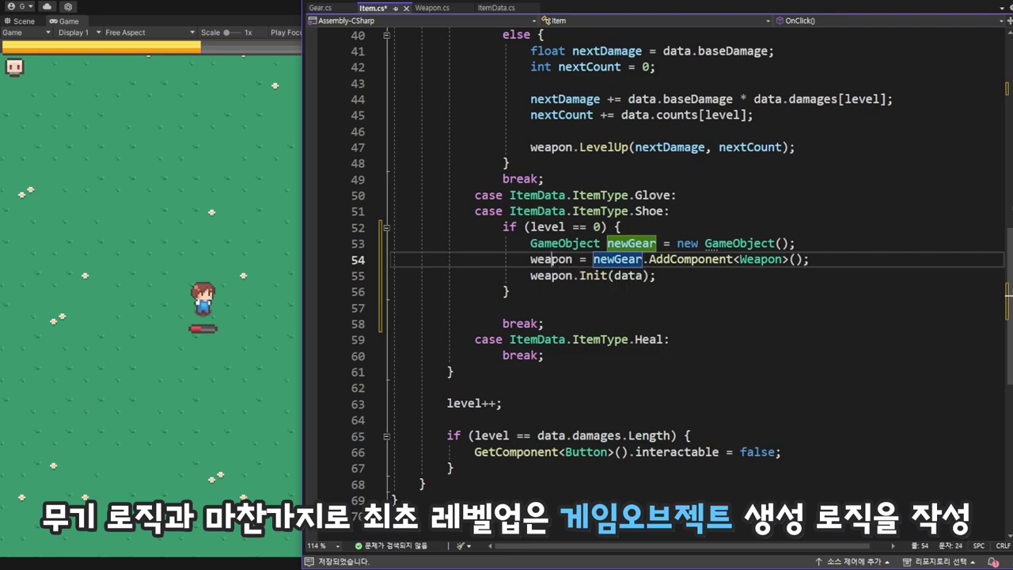
# - Change the pasted lines to declare gear with AddComponent<Gear> and call gear.Init
pyautogui.click(571, 259)
pyautogui.hotkey('ctrl', 'BackSpace')
pyautogui.write('gear')
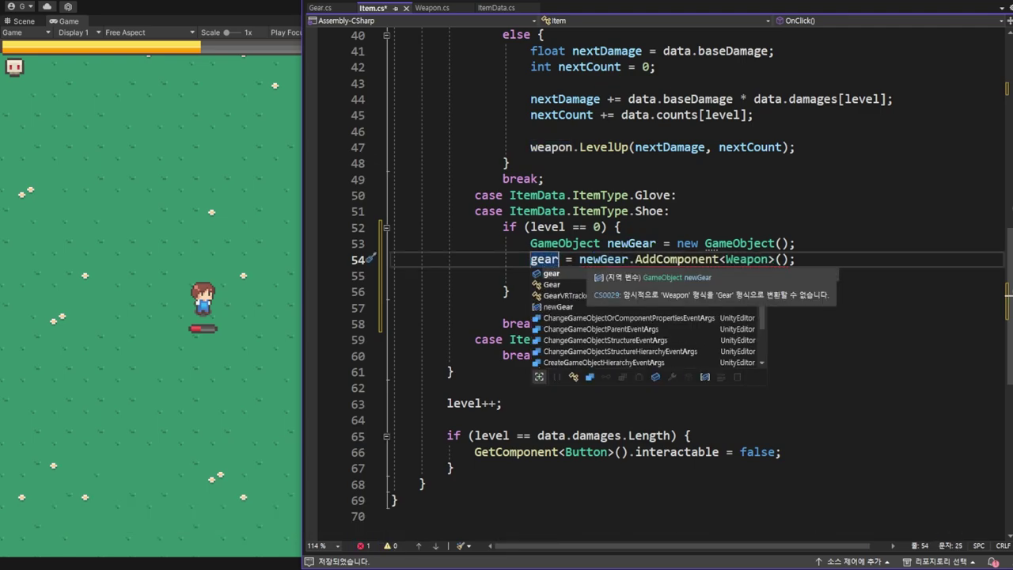
pyautogui.press('Escape')
pyautogui.doubleClick(747, 258)
pyautogui.write('G')
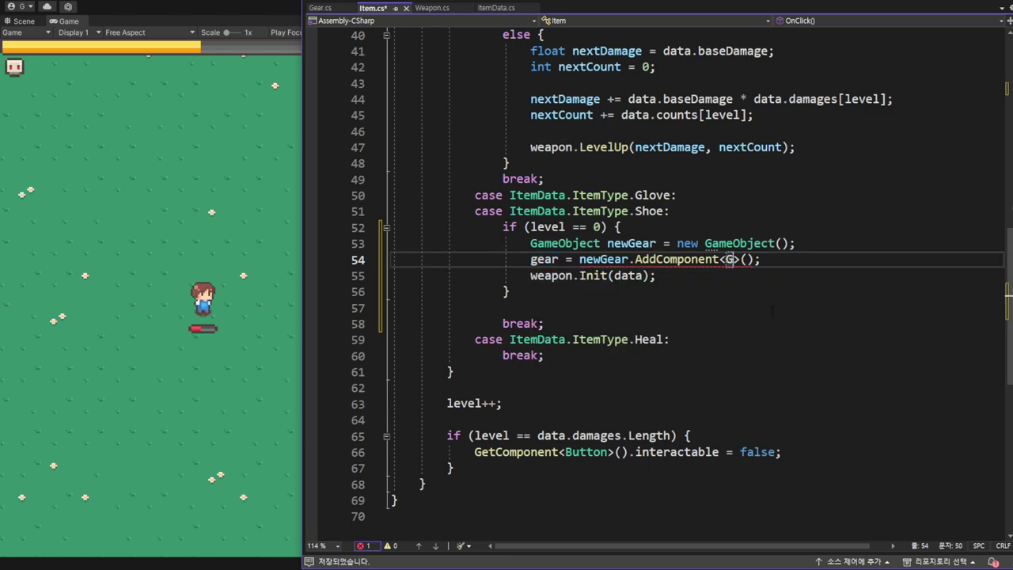
pyautogui.write('ear')
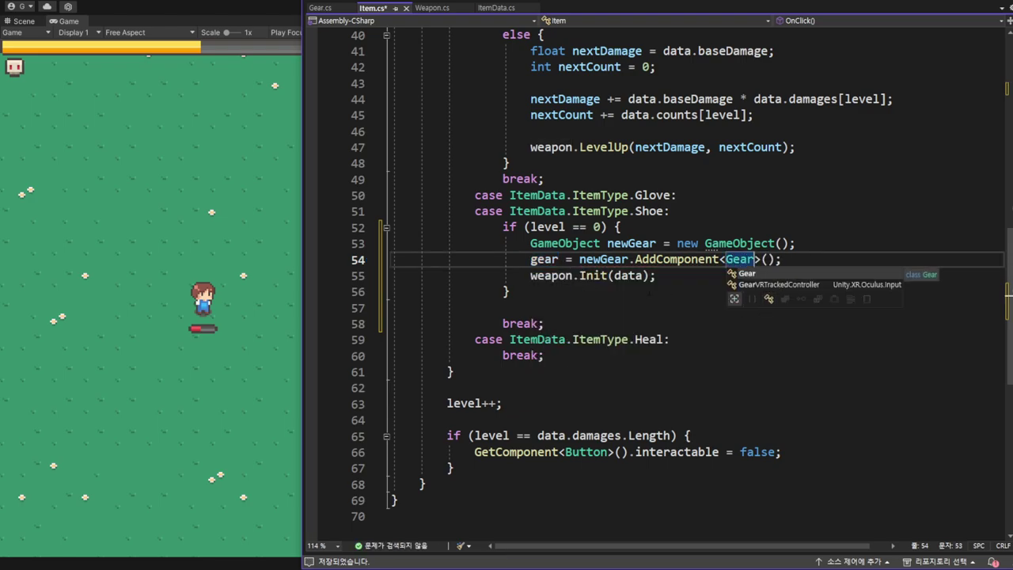
pyautogui.press('Escape')
pyautogui.doubleClick(543, 259)
pyautogui.hotkey('ctrl', 'c')
pyautogui.doubleClick(544, 275)
pyautogui.hotkey('ctrl', 'v')
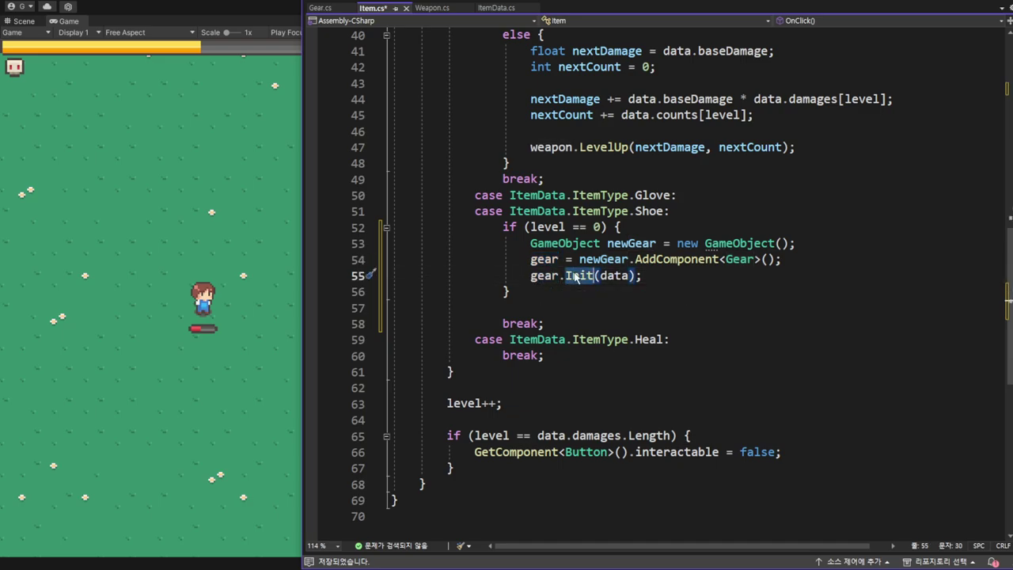
# - Check the definition of Gear's Init method, then return to Item.cs
pyautogui.doubleClick(614, 275)
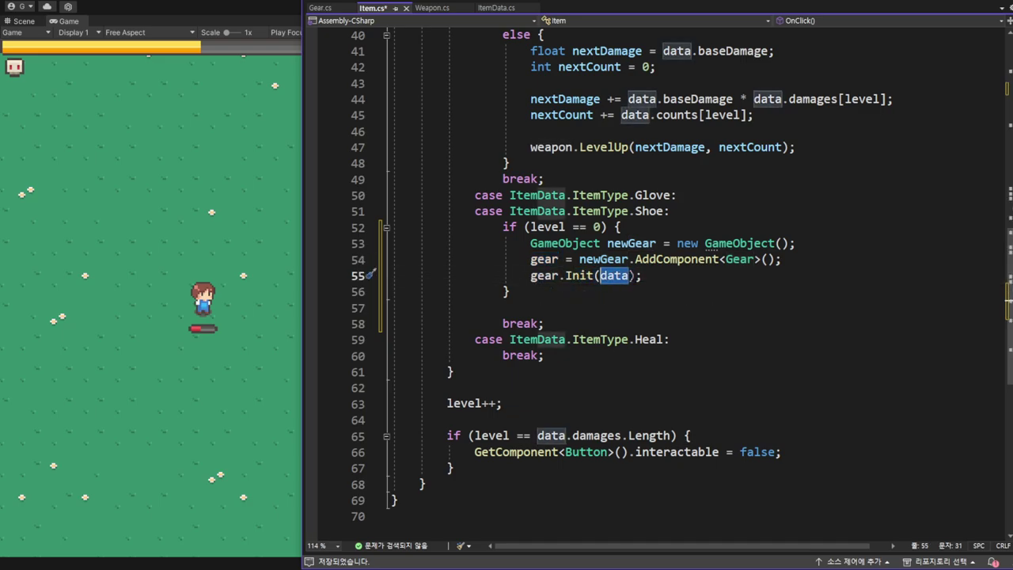
pyautogui.keyDown('ctrl'); pyautogui.click(579, 275); pyautogui.keyUp('ctrl')
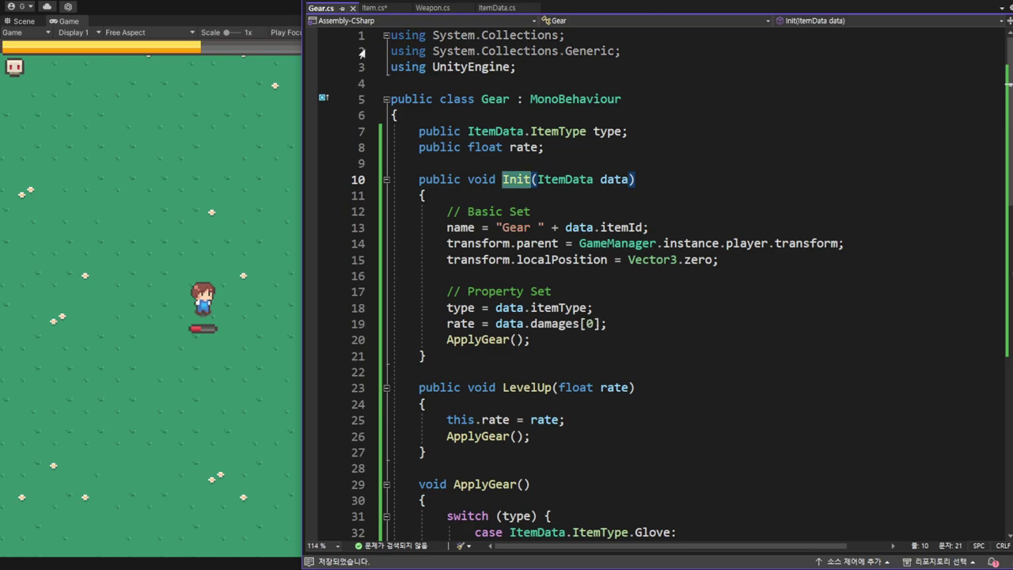
pyautogui.click(373, 8)
# - Add an else block declaring float nextRate = data.damages[level]
pyautogui.click(647, 277)
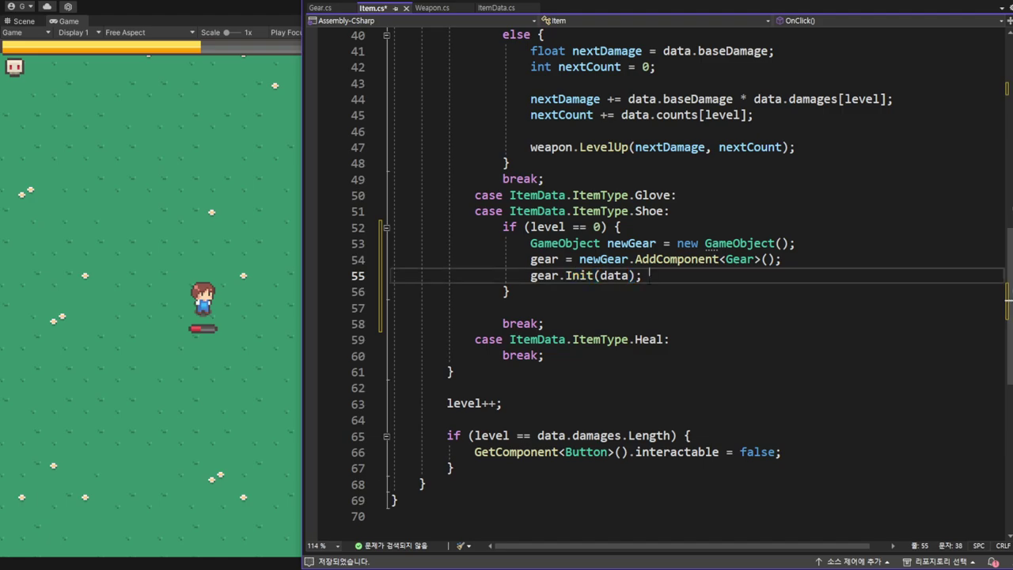
pyautogui.click(515, 291)
pyautogui.press('Return')
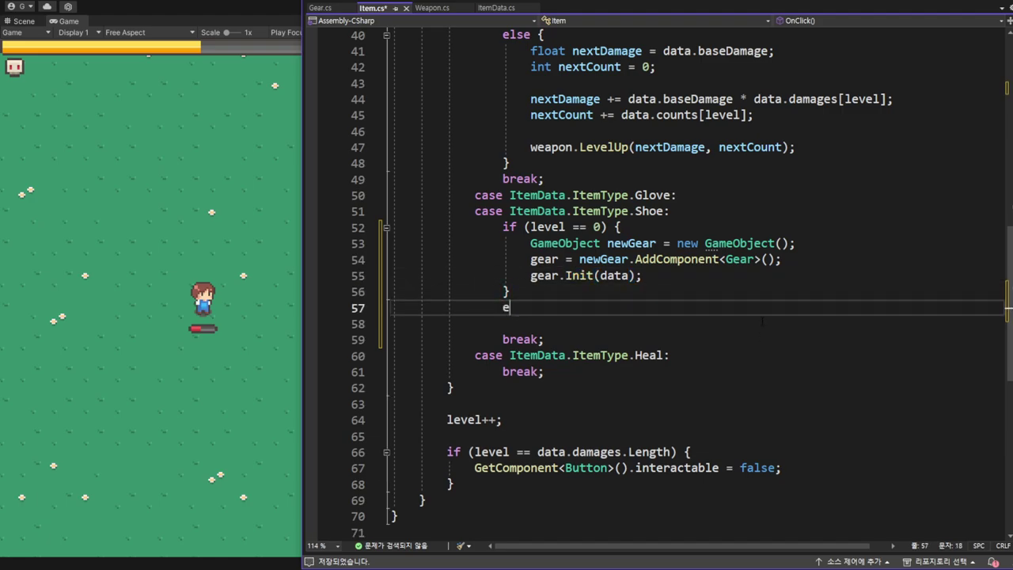
pyautogui.write('else')
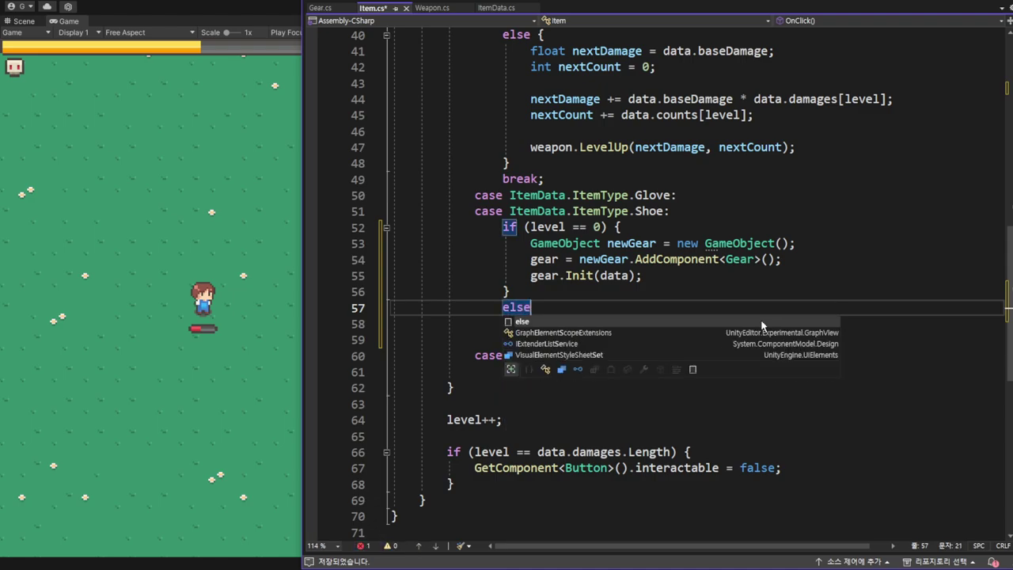
pyautogui.write(' {')
pyautogui.press('Return')
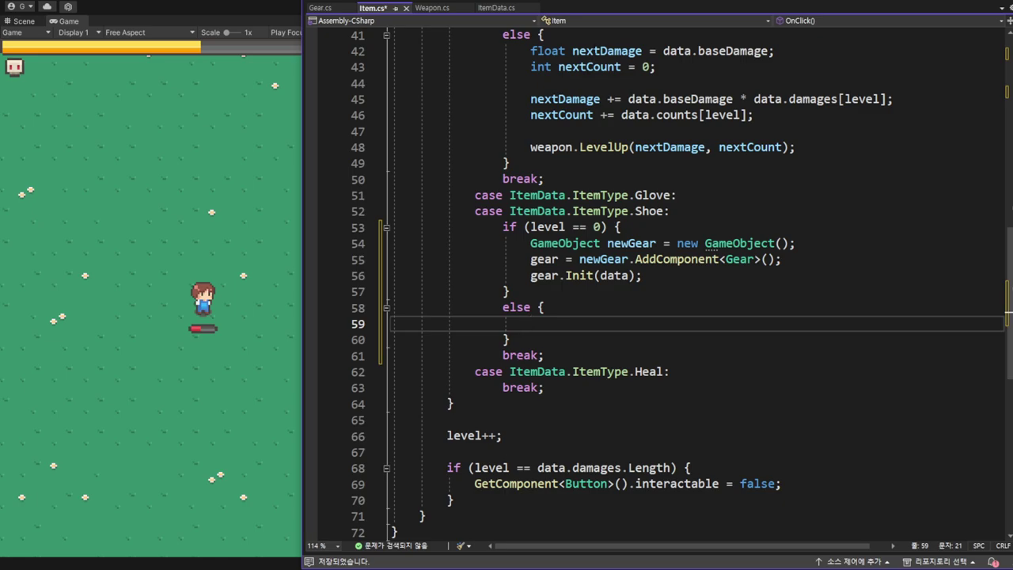
pyautogui.write('fl')
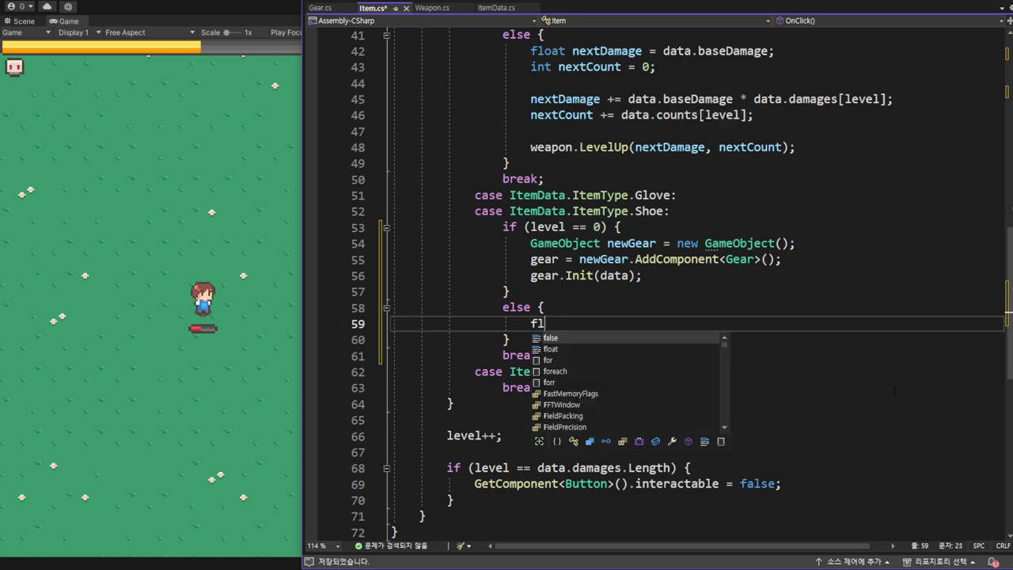
pyautogui.write('oat next')
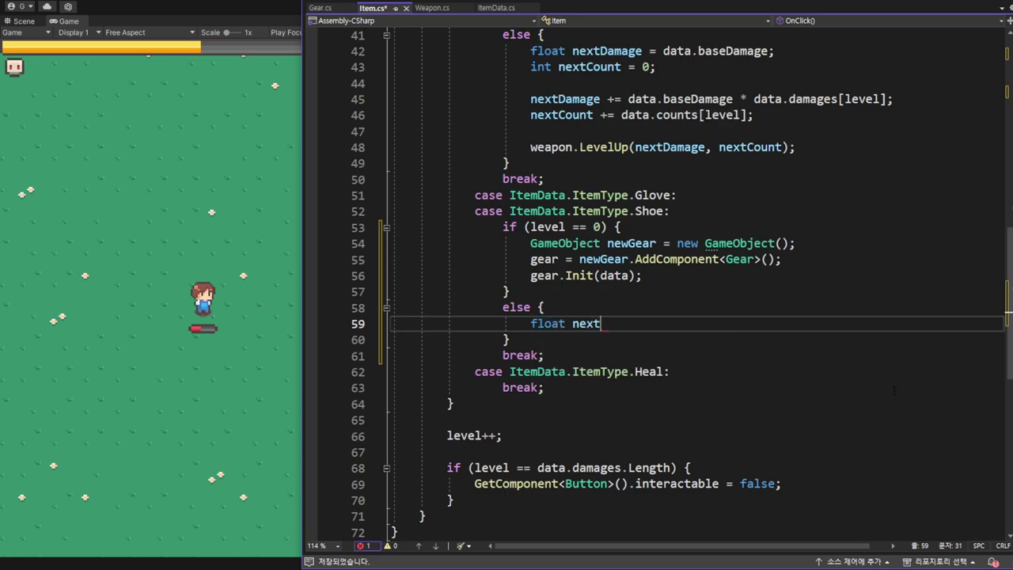
pyautogui.write('Rate')
pyautogui.write(' = da')
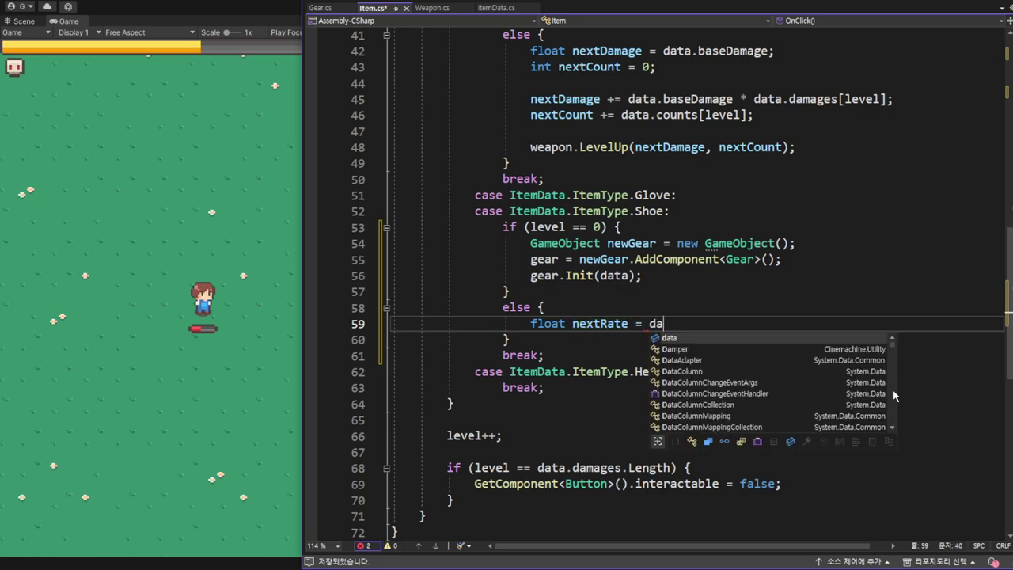
pyautogui.write('ta.')
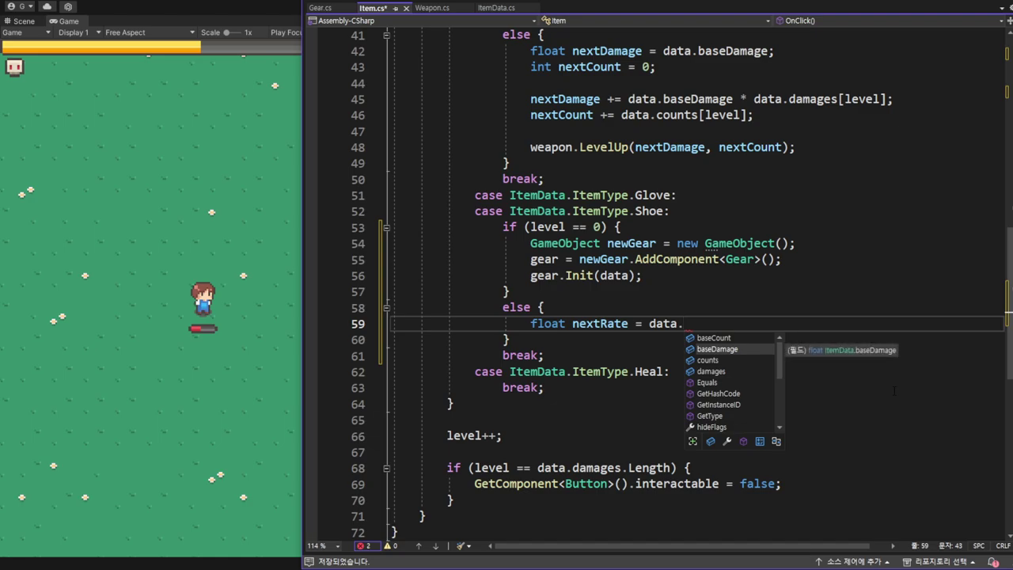
pyautogui.write('da')
pyautogui.press('Tab')
pyautogui.write('[l')
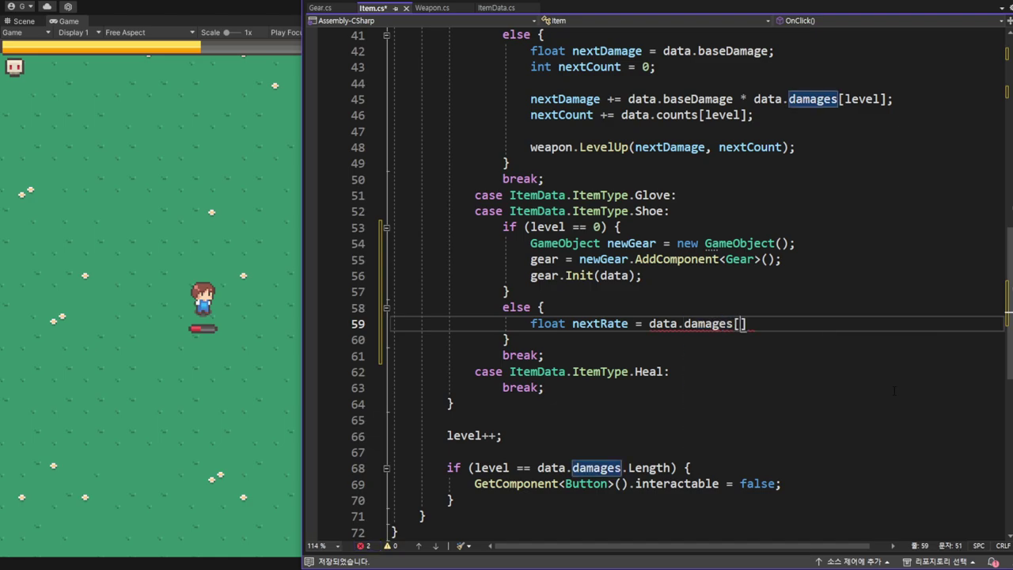
pyautogui.write('evel]')
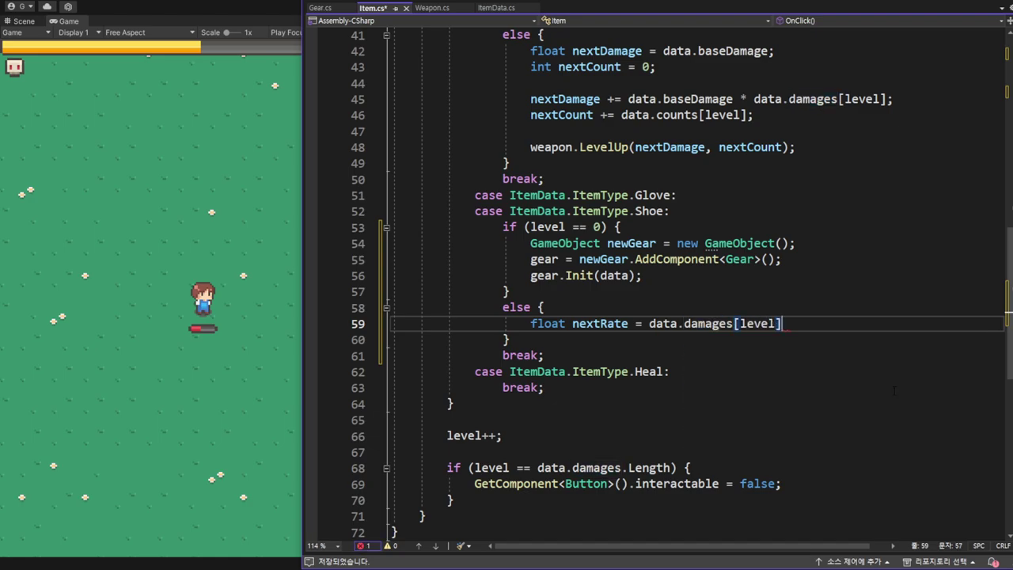
pyautogui.press('Return')
# - Call gear.LevelUp(nextRate) in the else block and save Item.cs
pyautogui.doubleClick(599, 324)
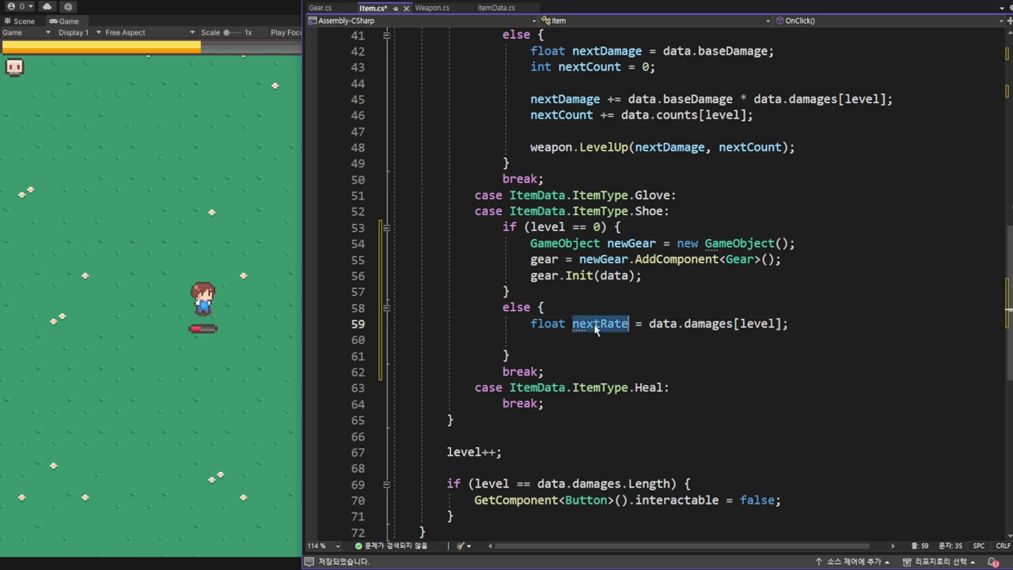
pyautogui.click(559, 338)
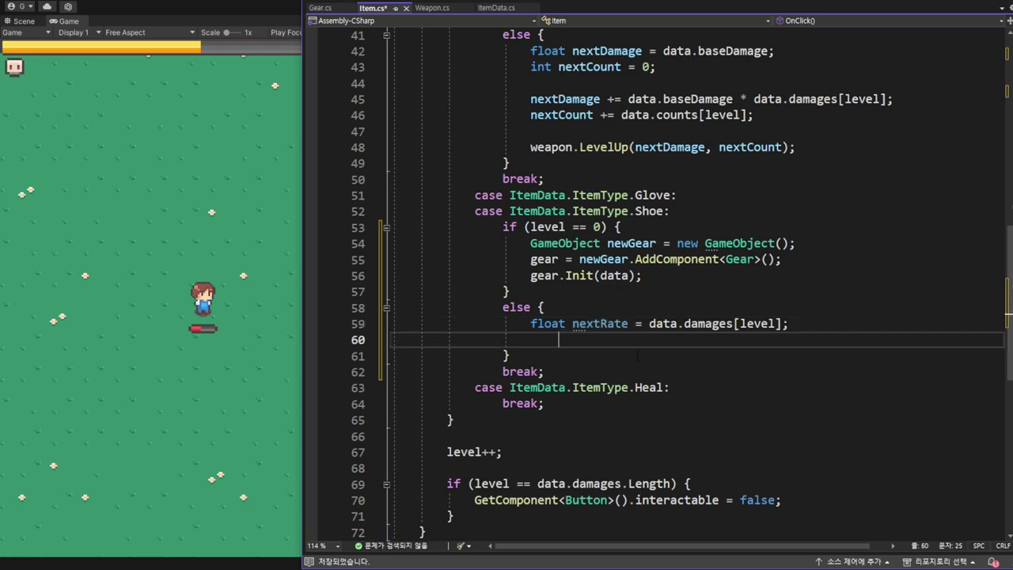
pyautogui.write('gear')
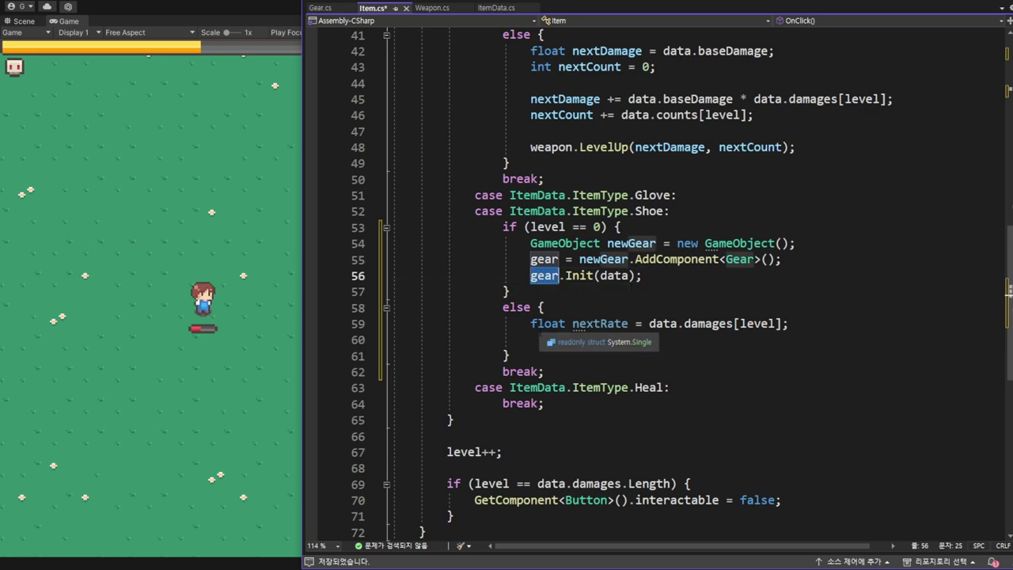
pyautogui.write('.Le')
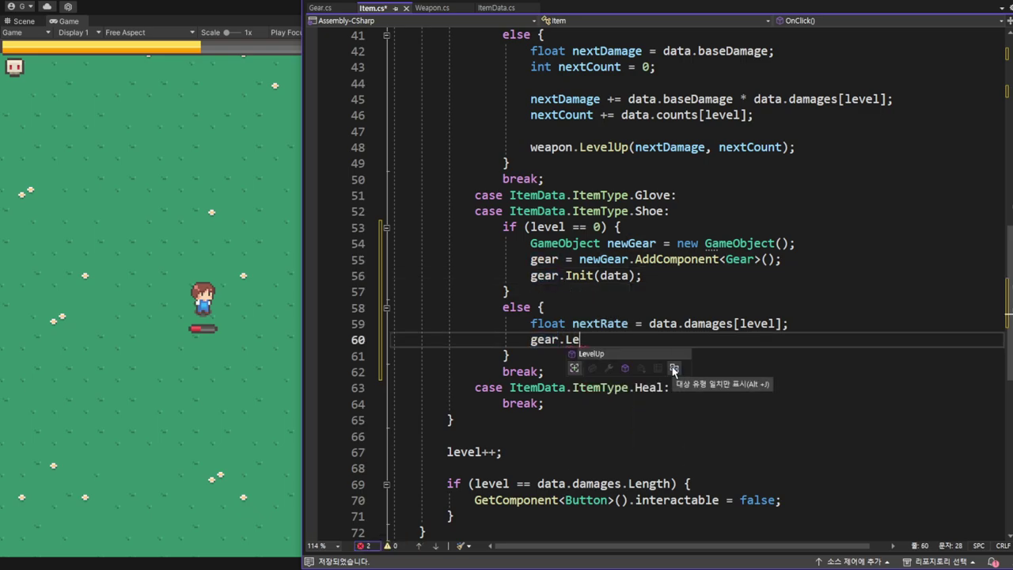
pyautogui.write('velUp')
pyautogui.doubleClick(599, 322)
pyautogui.hotkey('ctrl', 'c')
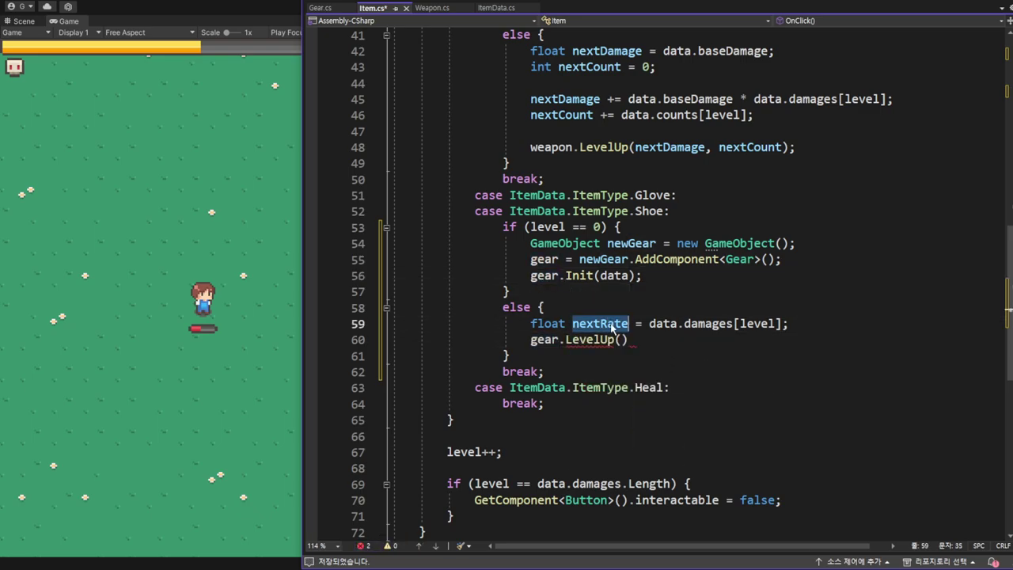
pyautogui.click(622, 339)
pyautogui.hotkey('ctrl', 'v')
pyautogui.write(';')
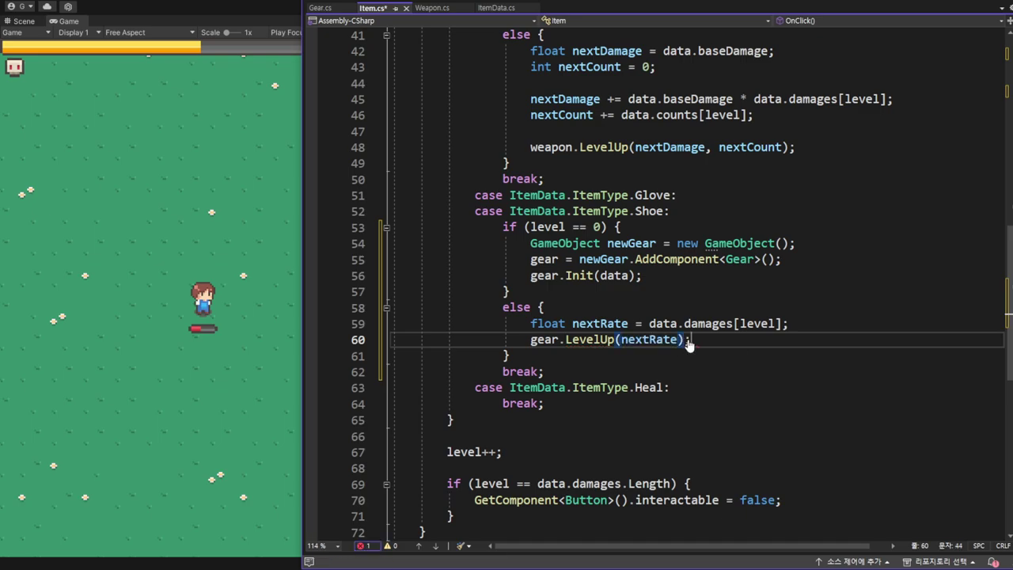
pyautogui.hotkey('ctrl', 's')
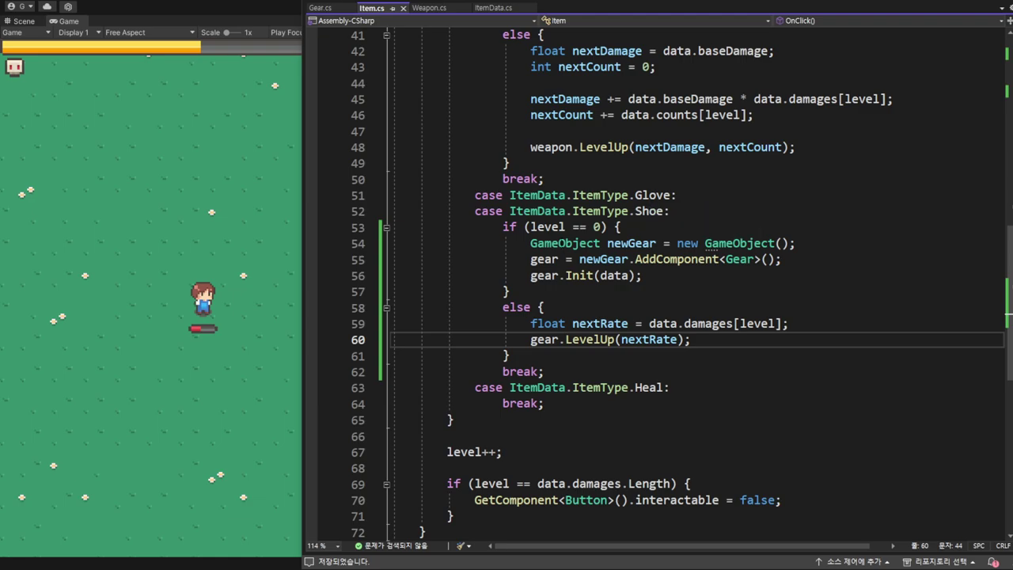
# - Switch to Gear.cs and scroll past ApplyGear down to the RateUp and SpeedUp methods
pyautogui.moveTo(530, 243); pyautogui.dragTo(642, 275)
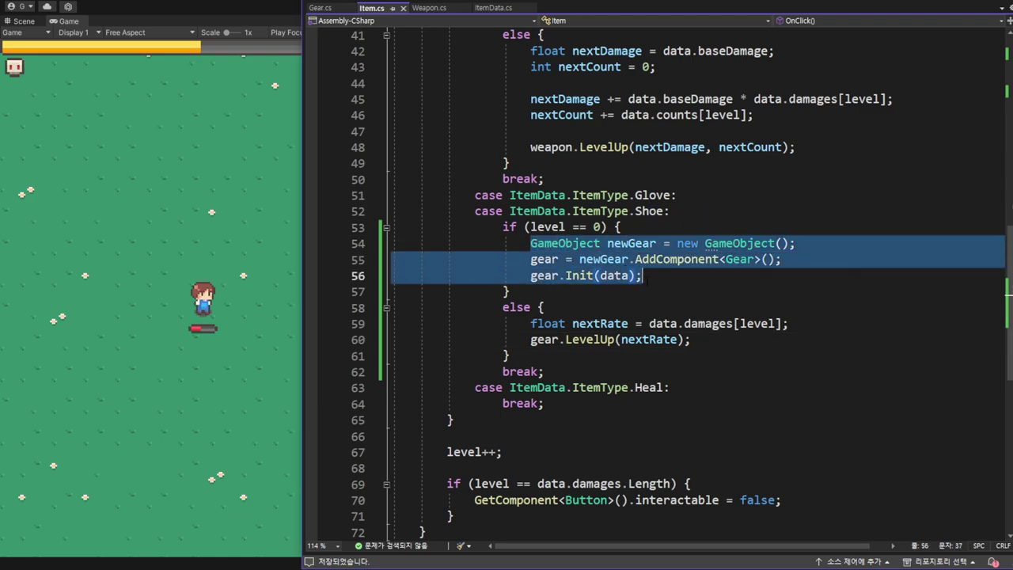
pyautogui.scroll(1, 673, 294)
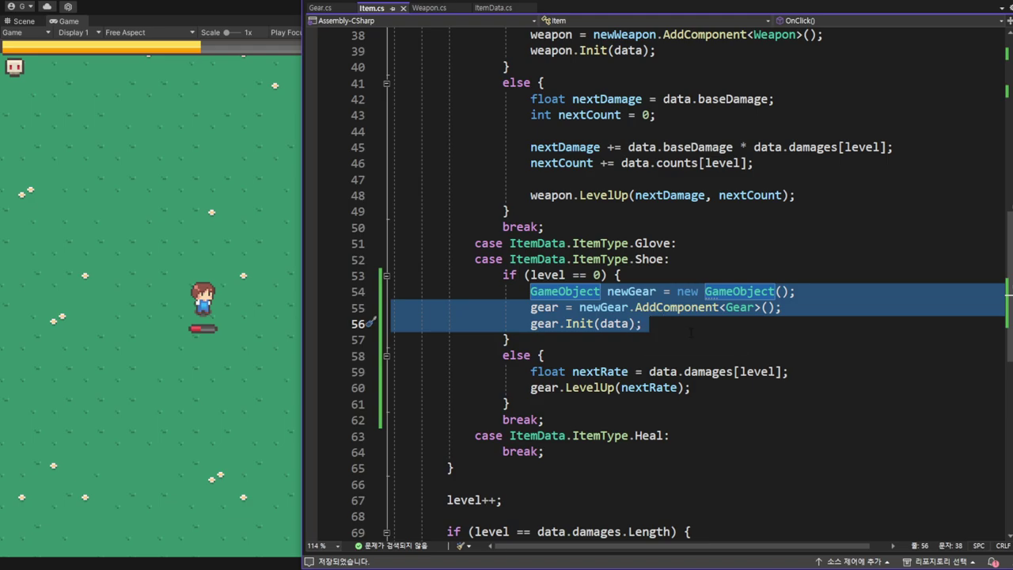
pyautogui.click(320, 8)
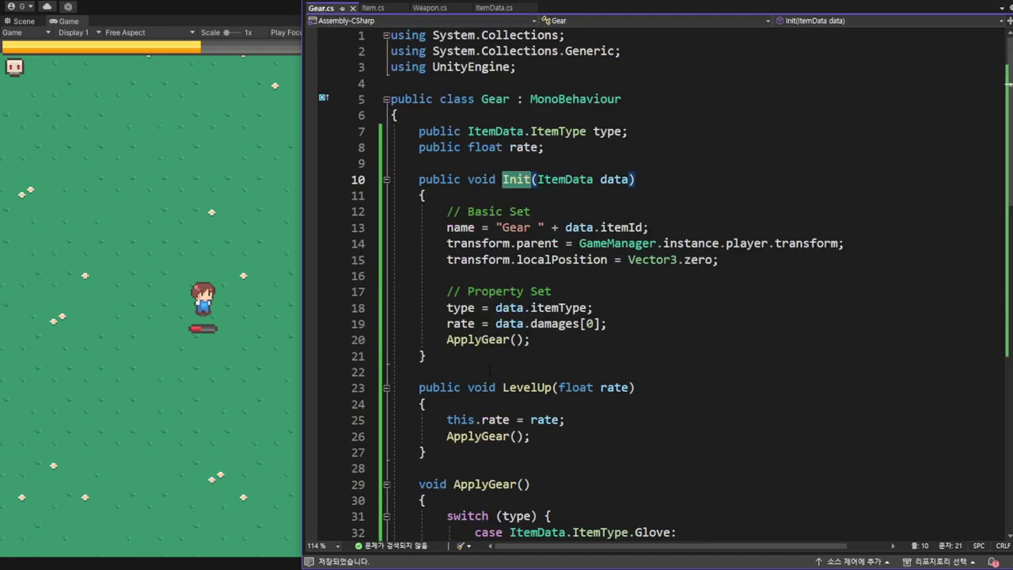
pyautogui.click(576, 342)
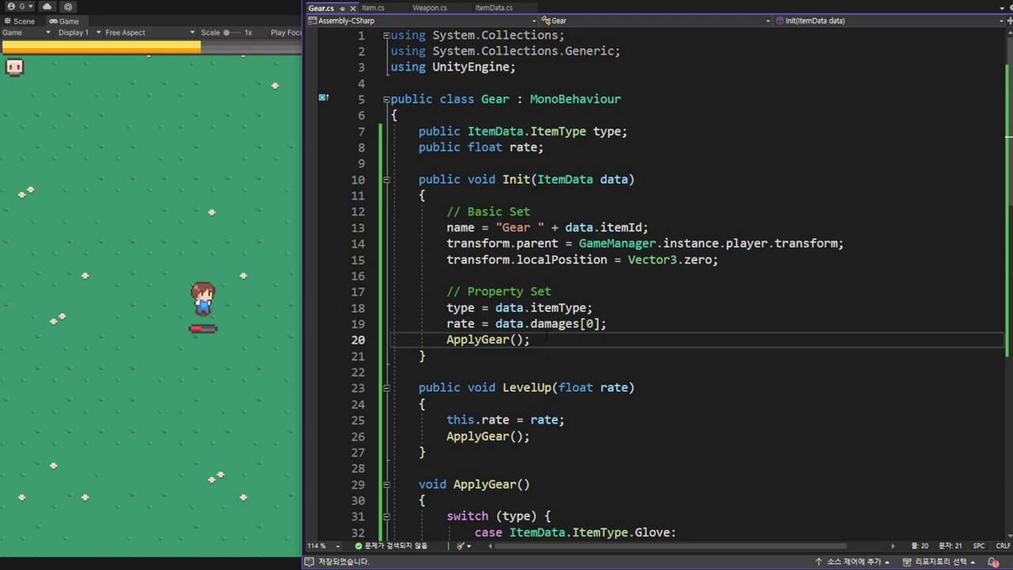
pyautogui.scroll(-5, 578, 345)
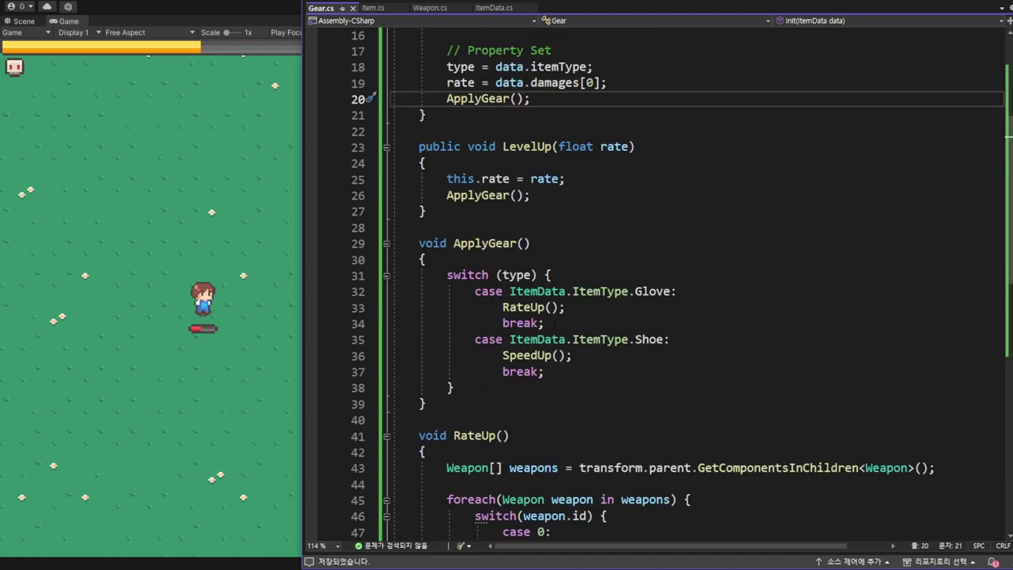
pyautogui.scroll(-2, 577, 345)
pyautogui.scroll(-4, 578, 345)
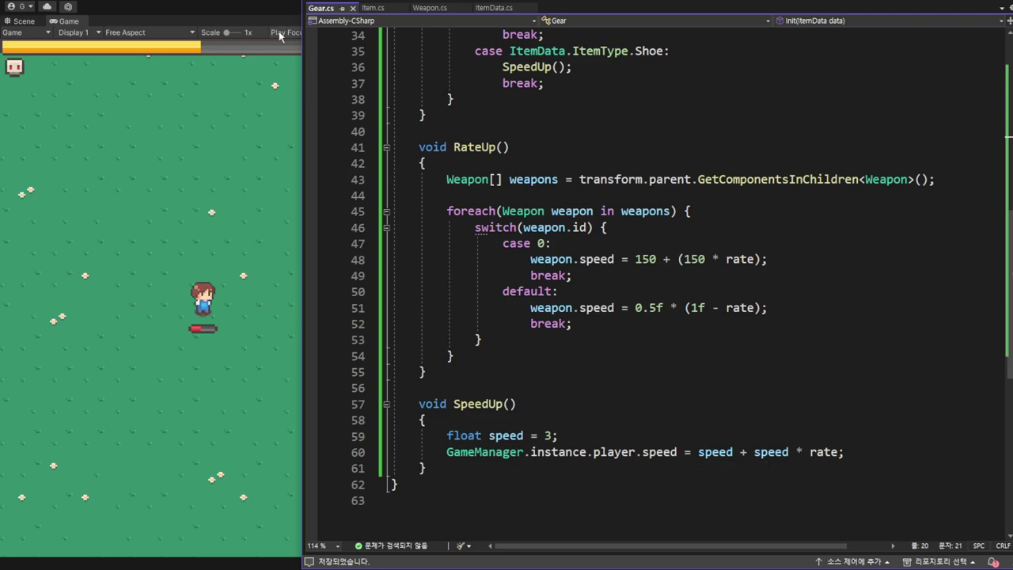
# - Start play mode in Unity, take the shovel upgrade, and select Weapon 0 while moving the player
pyautogui.click(267, 7)
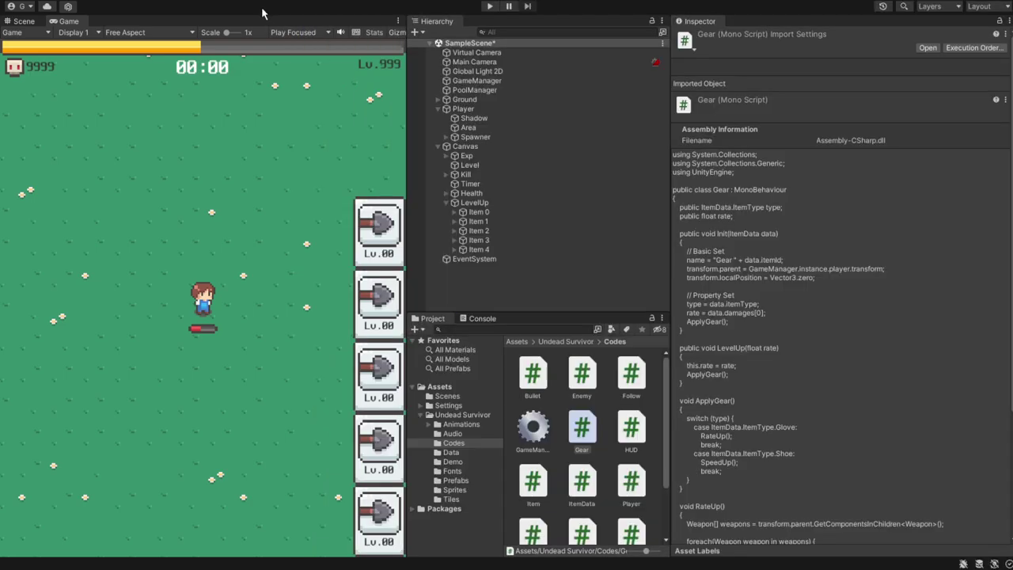
pyautogui.click(487, 7)
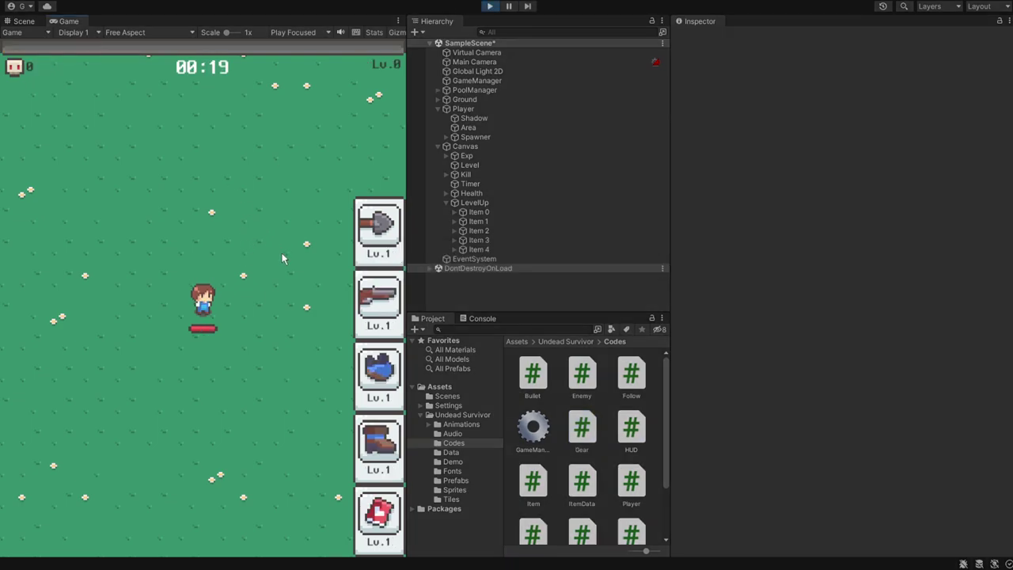
pyautogui.click(379, 238)
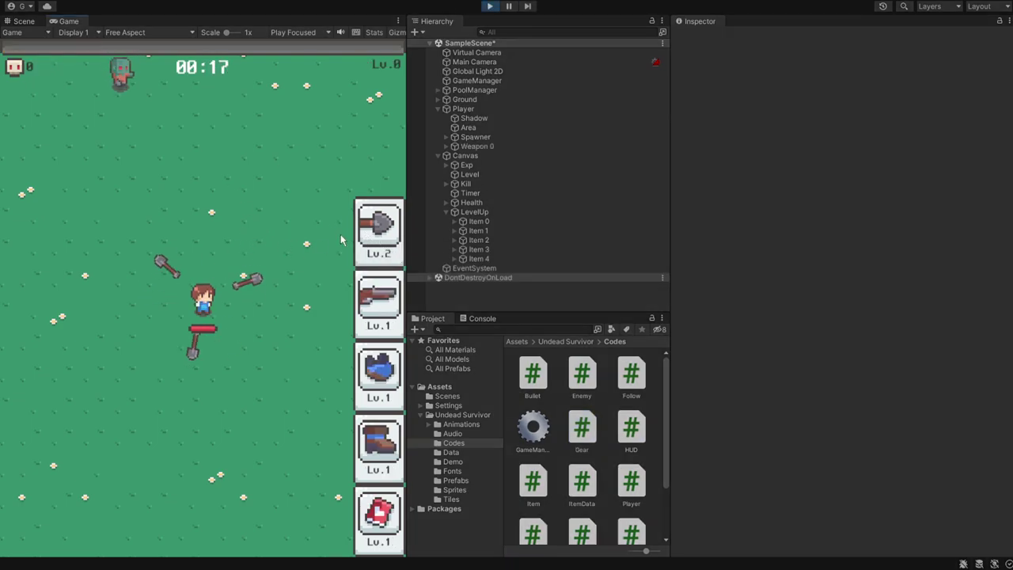
pyautogui.click(477, 146)
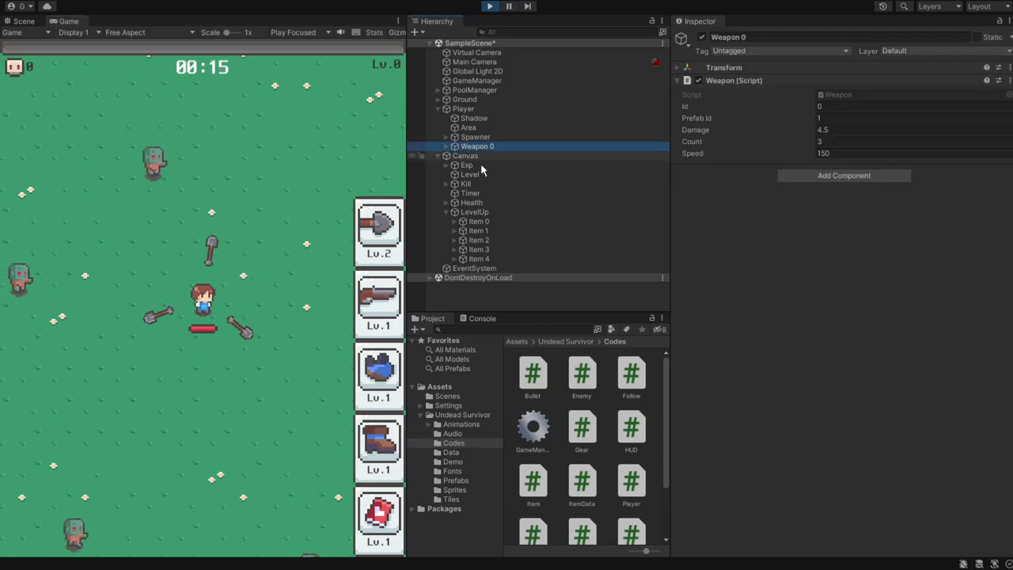
pyautogui.click(240, 362)
pyautogui.press('Up')
pyautogui.press('Right')
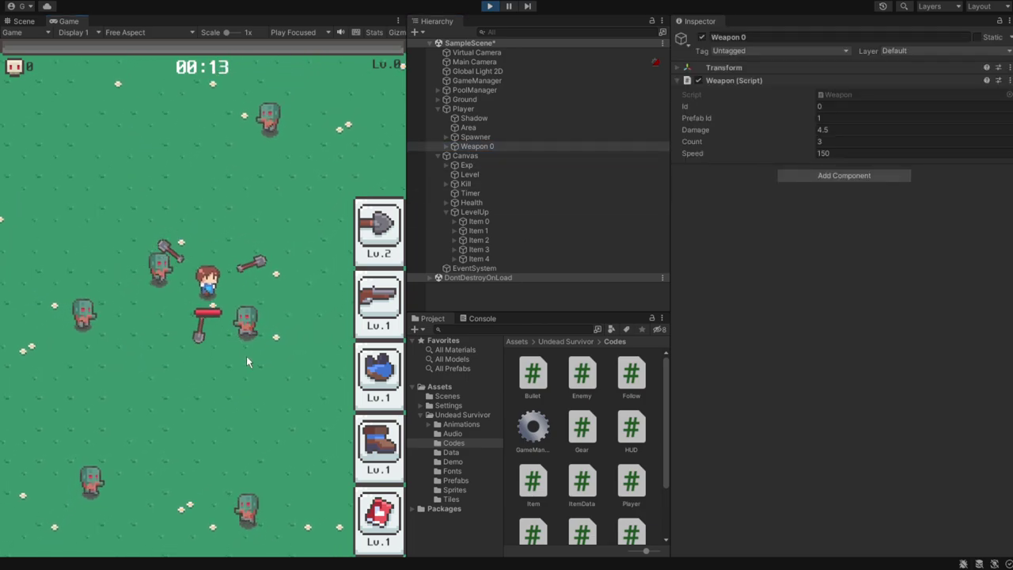
pyautogui.press('Up')
pyautogui.press('Left')
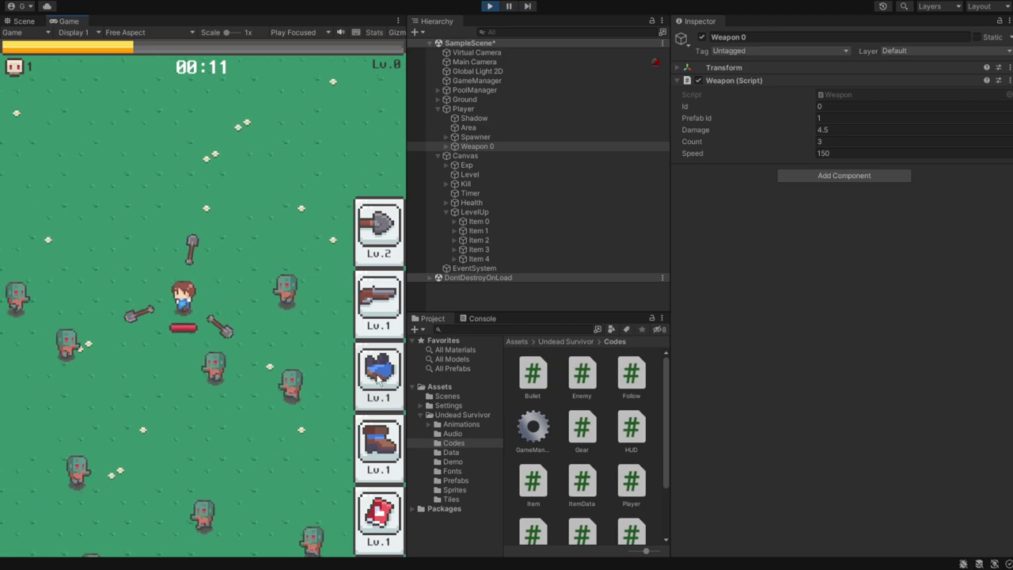
# - Level the glove to Lv.6, raising Weapon 0 speed to 262.5, then add boots and select Player
pyautogui.click(379, 379)
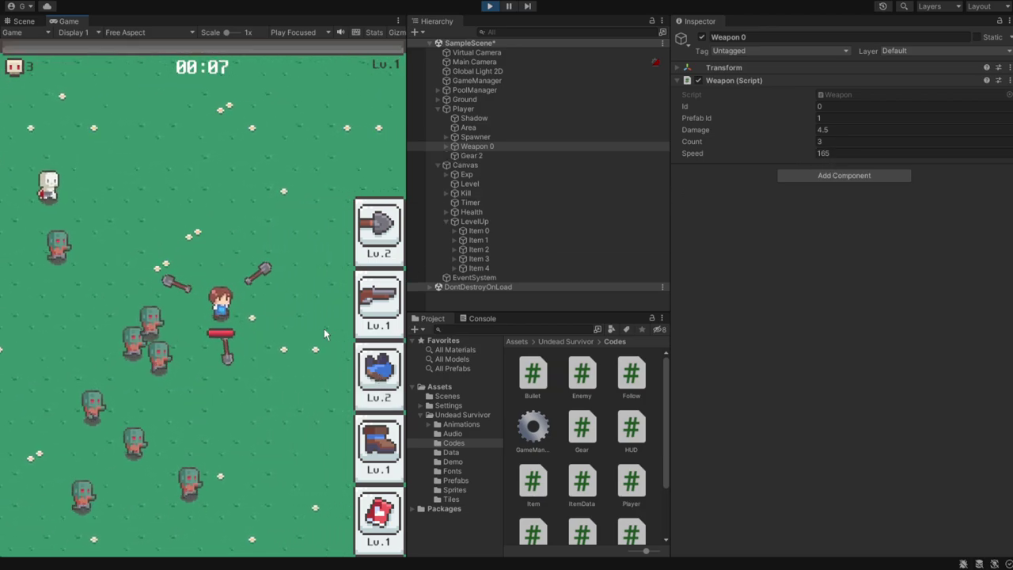
pyautogui.click(387, 378)
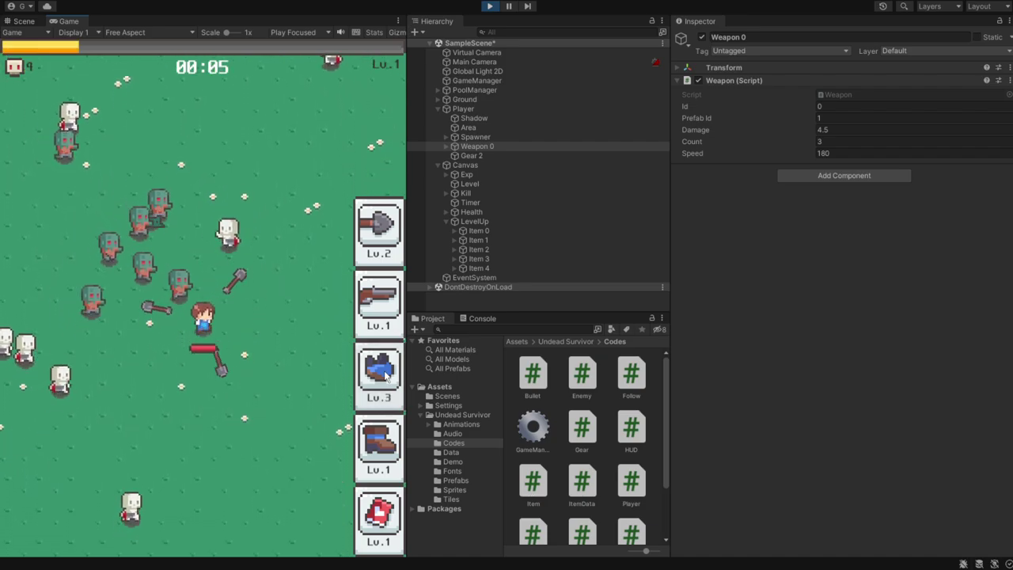
pyautogui.click(386, 379)
pyautogui.click(386, 379)
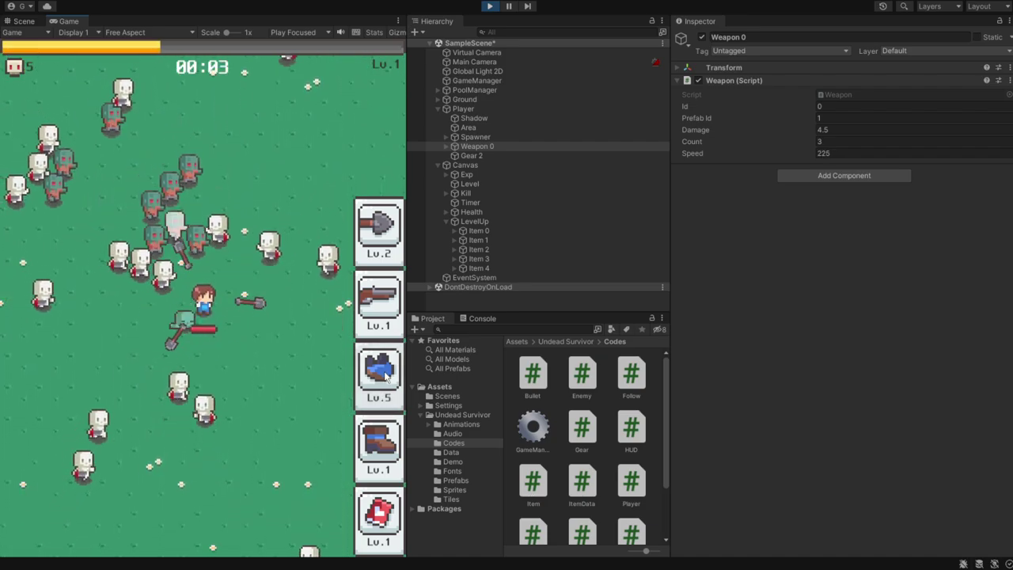
pyautogui.click(386, 378)
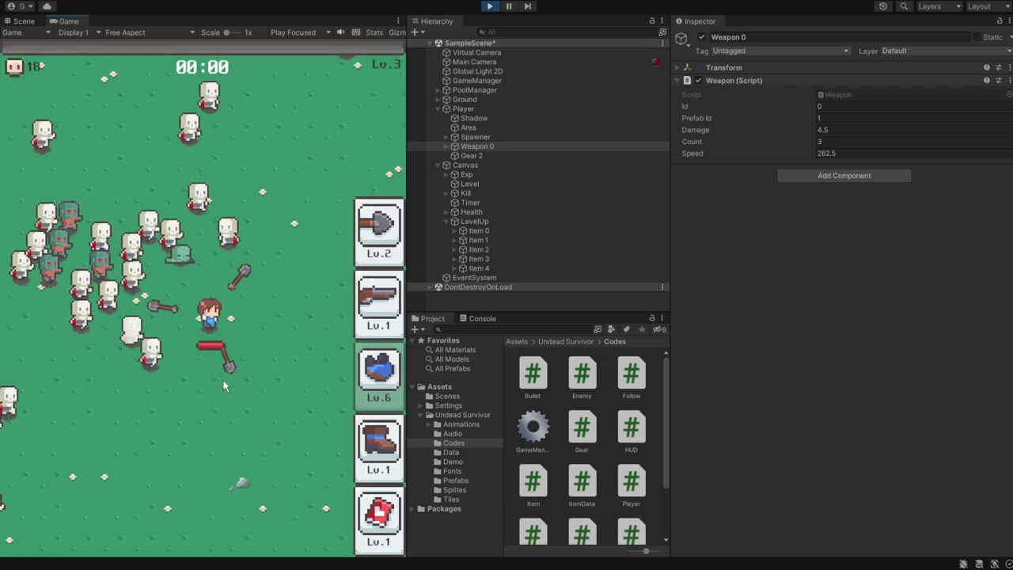
pyautogui.click(378, 443)
pyautogui.click(477, 111)
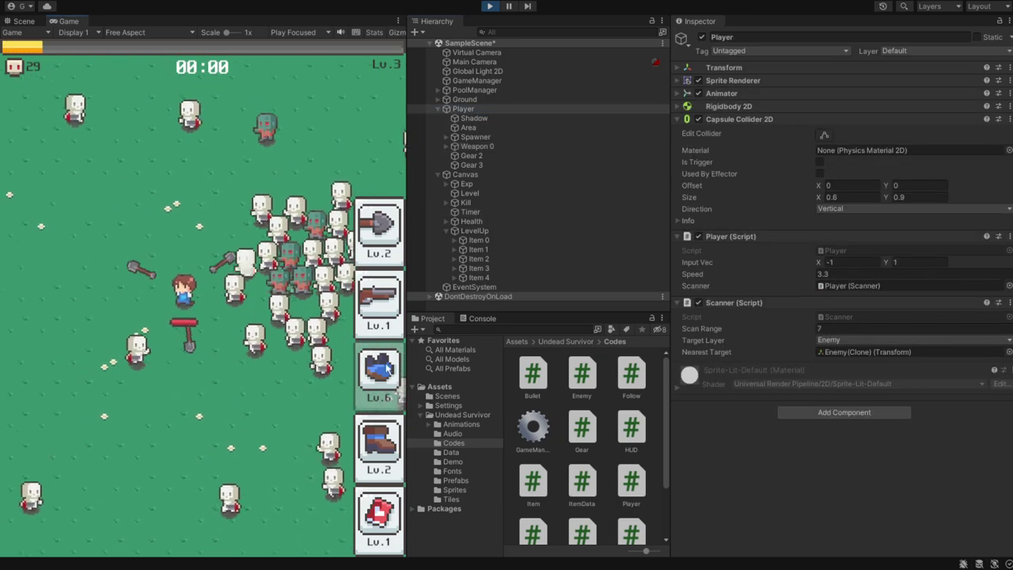
# - Level the boots to Lv.5, raising the Player speed from 3.3 to 4.2, while steering the player
pyautogui.click(383, 443)
pyautogui.click(383, 443)
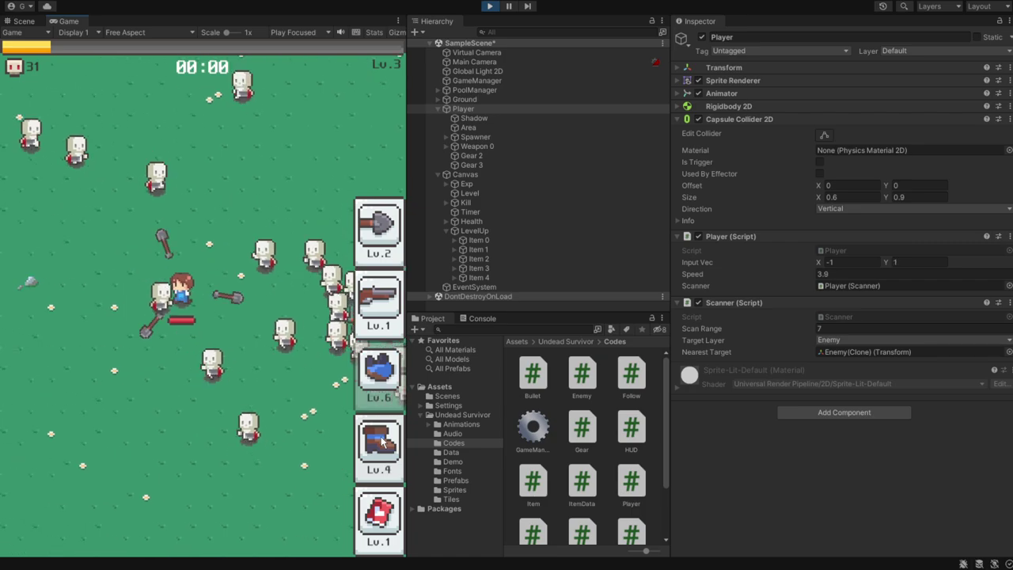
pyautogui.click(382, 443)
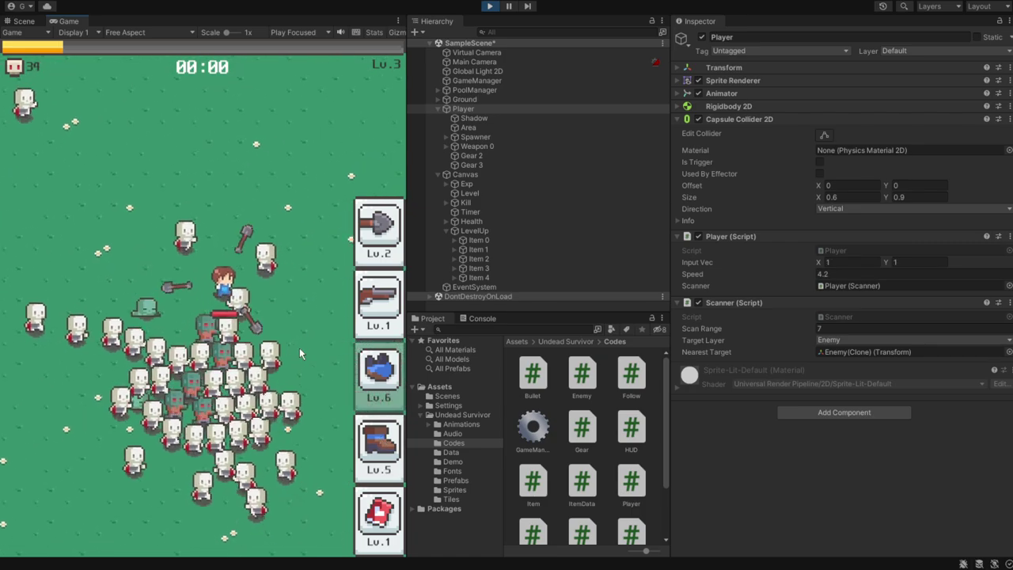
pyautogui.press('Down')
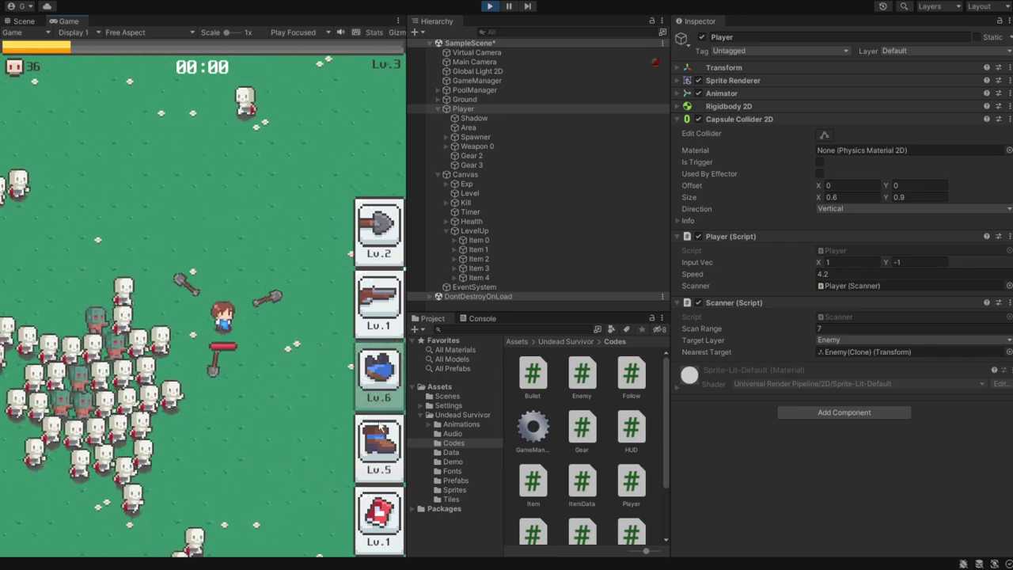
pyautogui.press('Down')
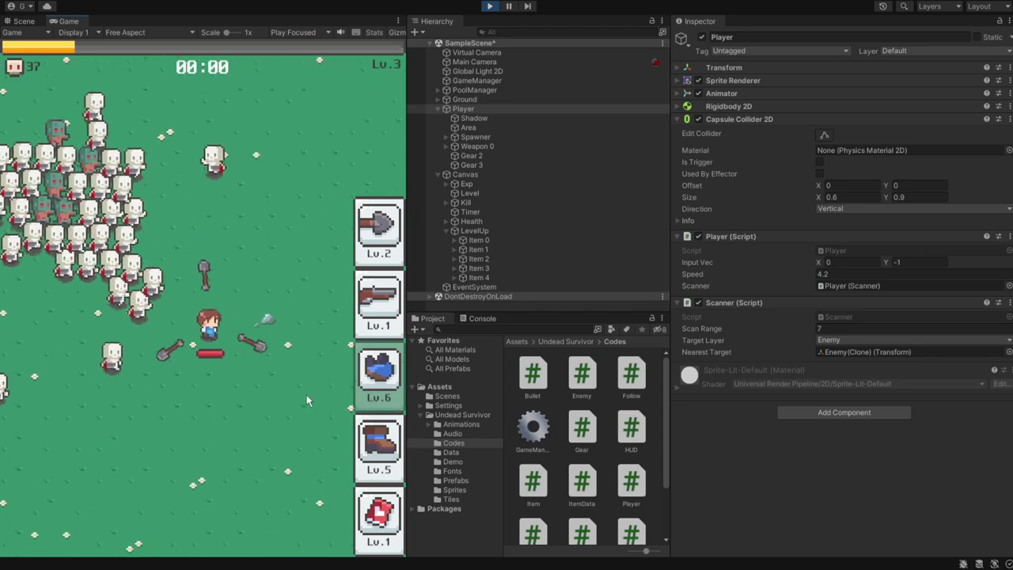
pyautogui.press('Up')
pyautogui.press('Right')
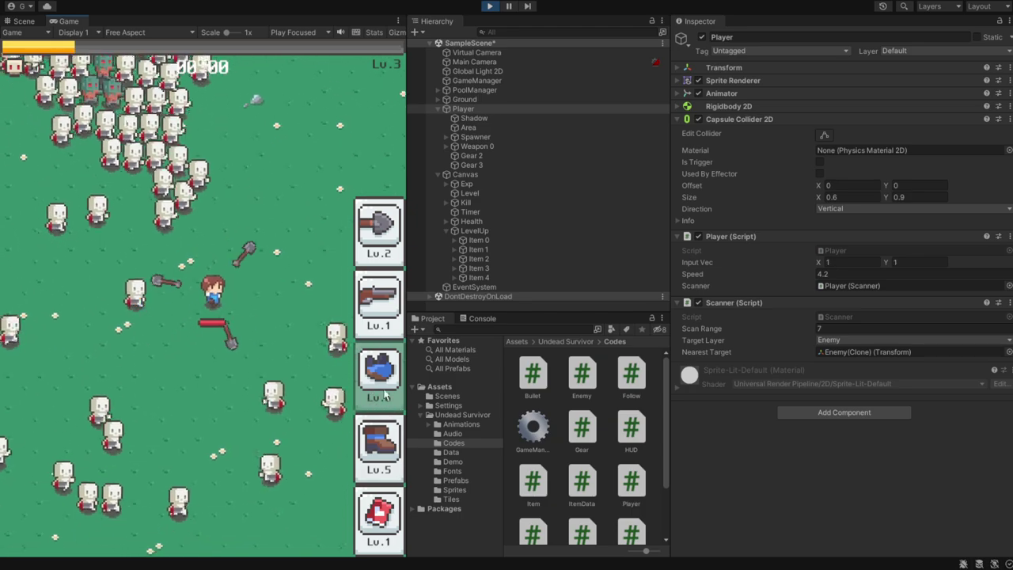
pyautogui.press('Left')
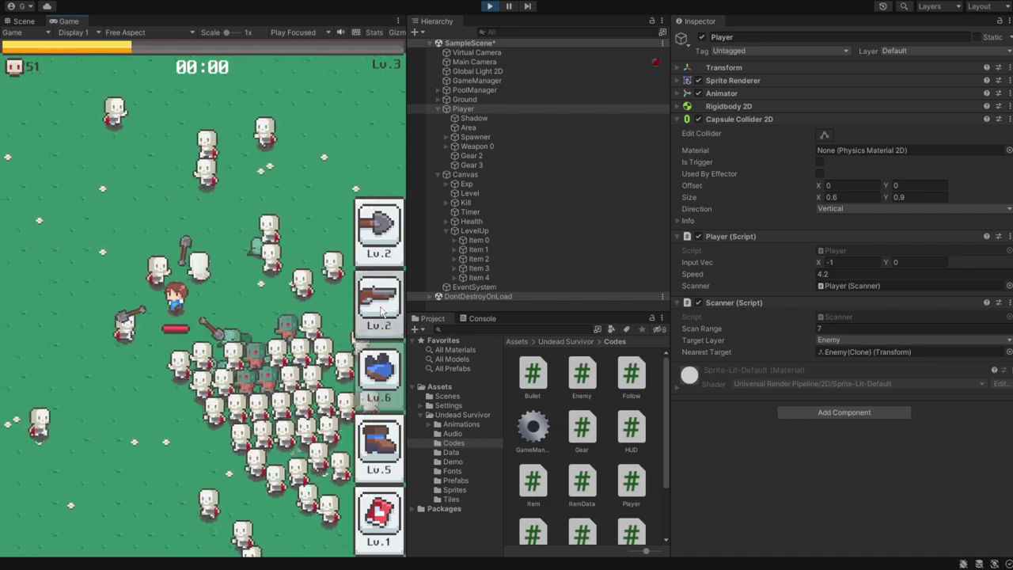
# - Take the gun upgrade and select the new Weapon 1, whose speed is 0.4
pyautogui.click(378, 310)
pyautogui.press('Down')
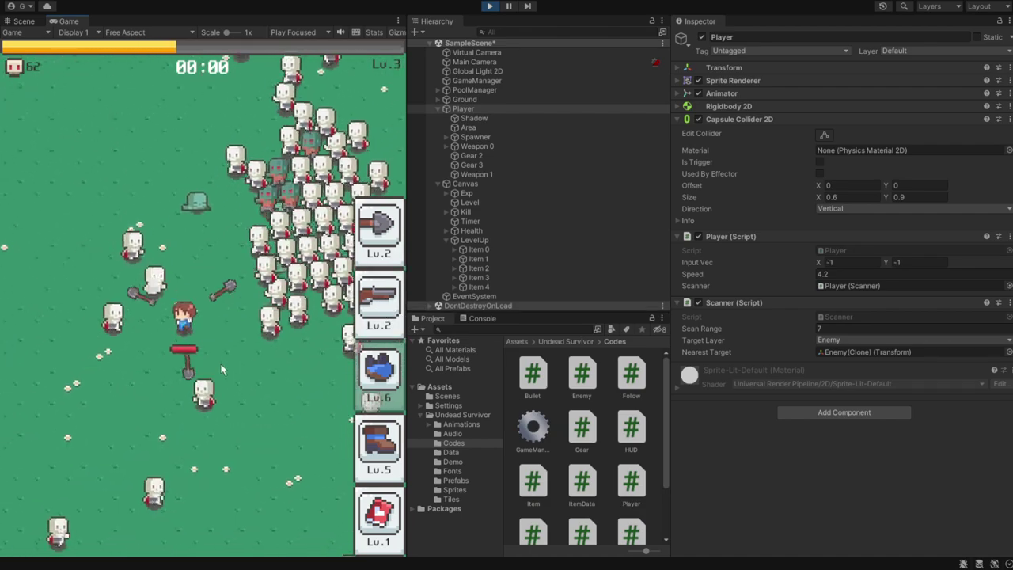
pyautogui.press('Left')
pyautogui.press('Up')
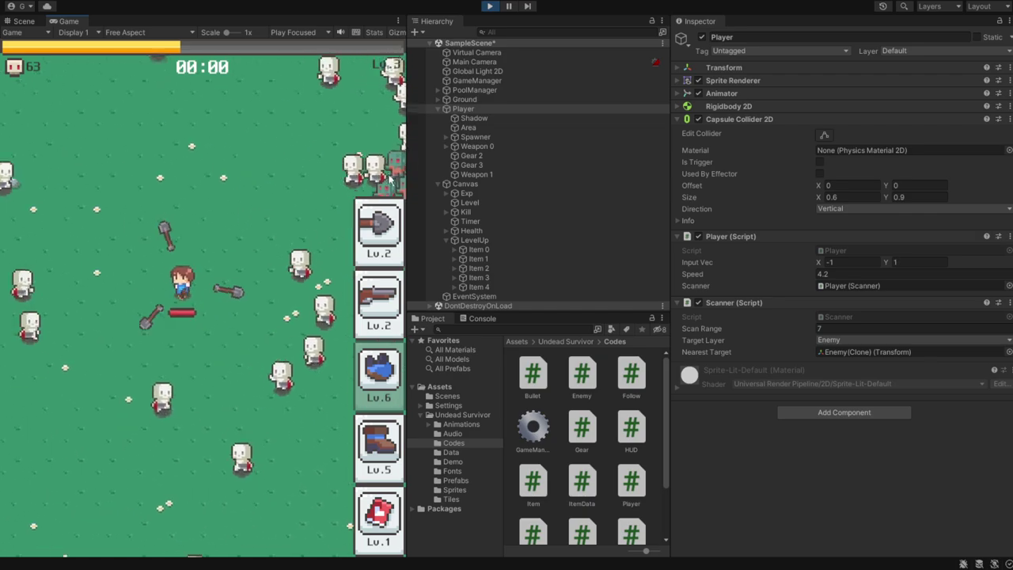
pyautogui.click(488, 176)
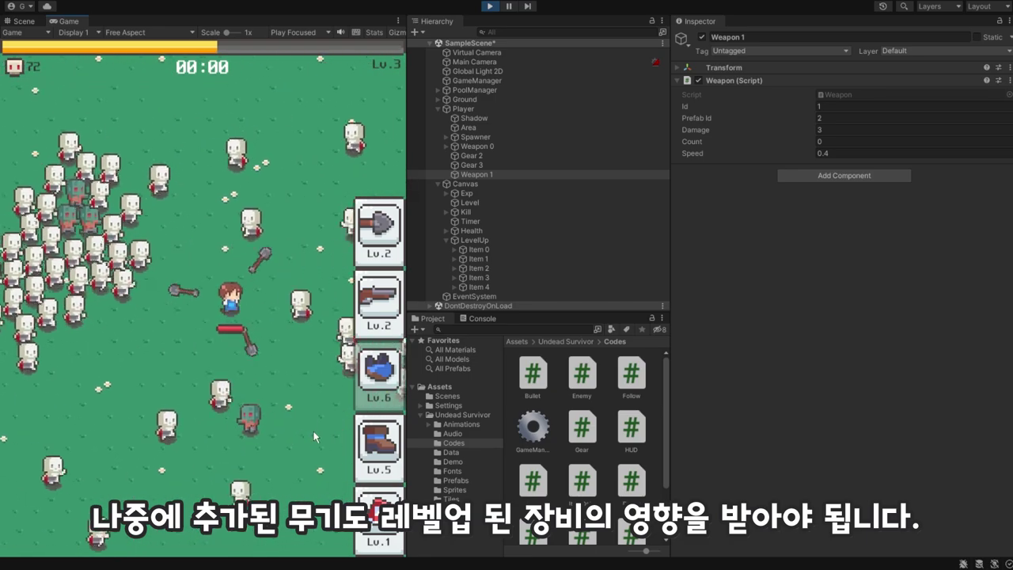
# - Stop play mode, return to Gear.cs in Visual Studio, and select ApplyGear on line 29
pyautogui.click(490, 6)
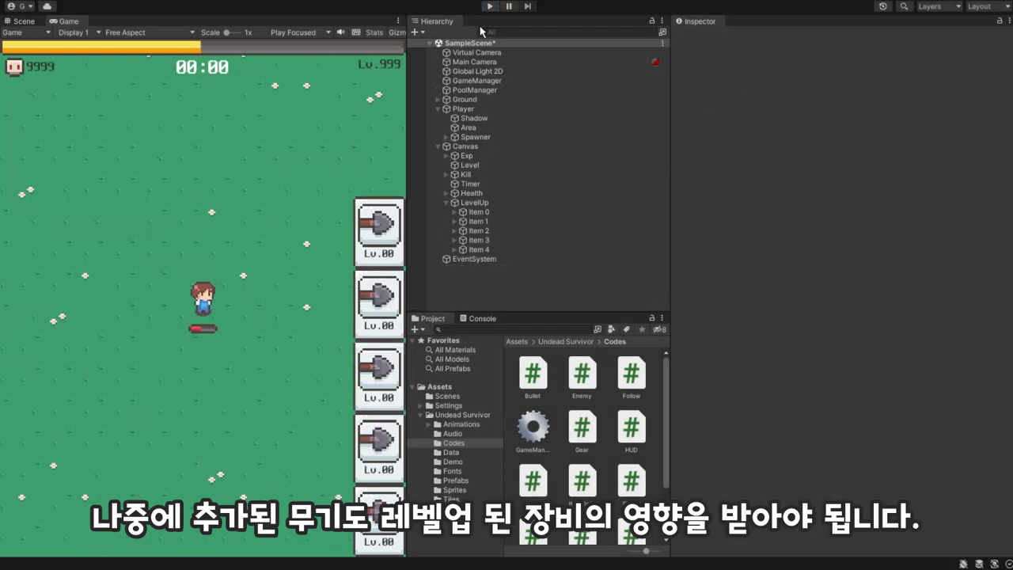
pyautogui.hotkey('alt', 'Tab')
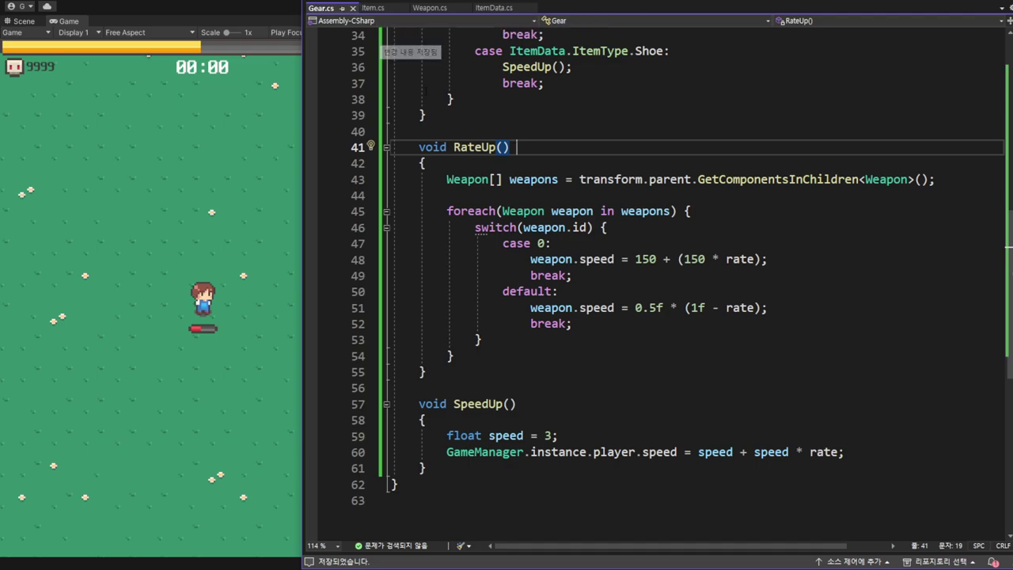
pyautogui.scroll(4, 515, 137)
pyautogui.scroll(1, 515, 137)
pyautogui.moveTo(453, 195); pyautogui.dragTo(532, 196)
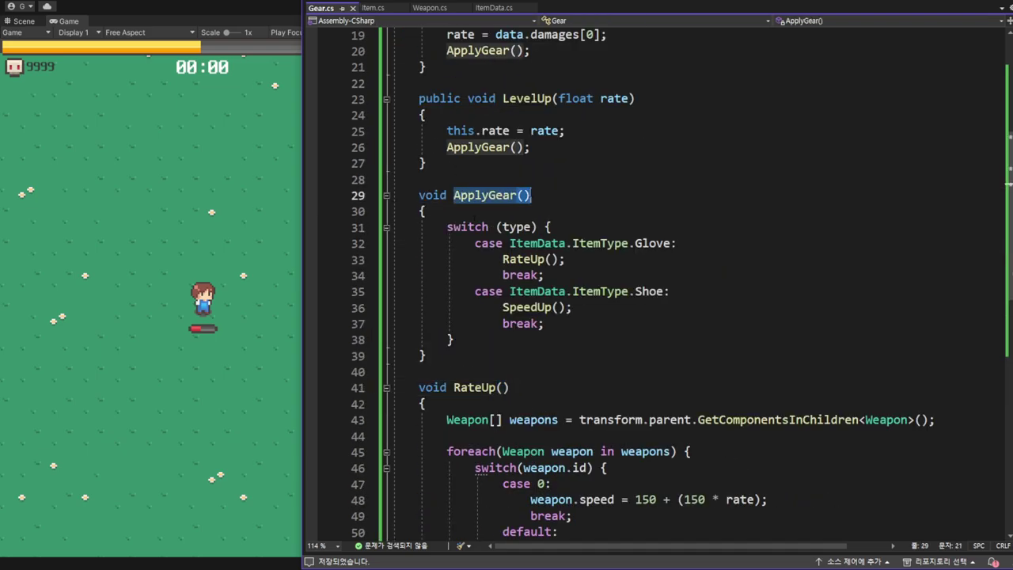
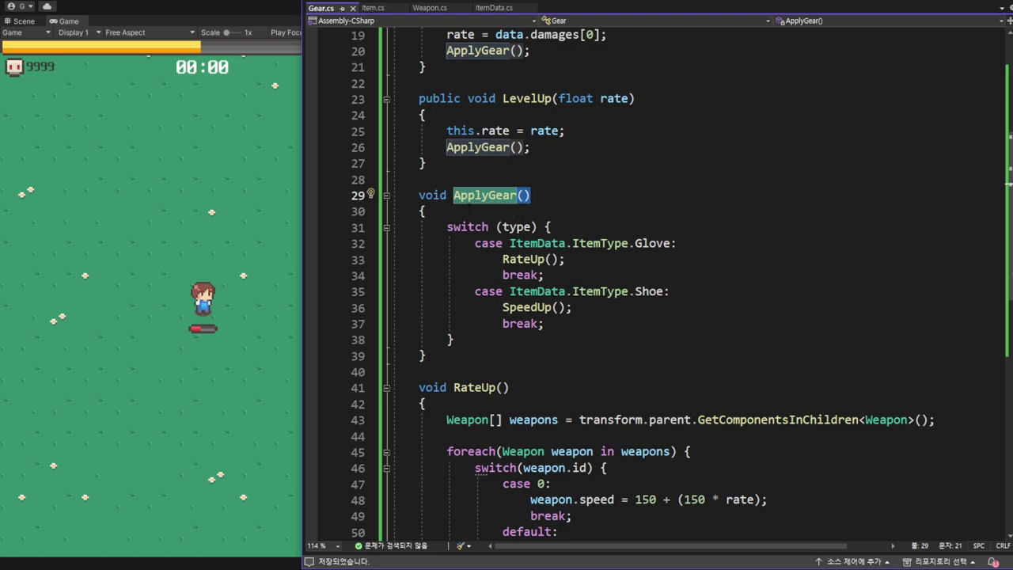
# - Scroll through Weapon.cs, highlighting the LevelUp code and the Init method's opening lines
pyautogui.click(428, 8)
pyautogui.scroll(-3, 657, 285)
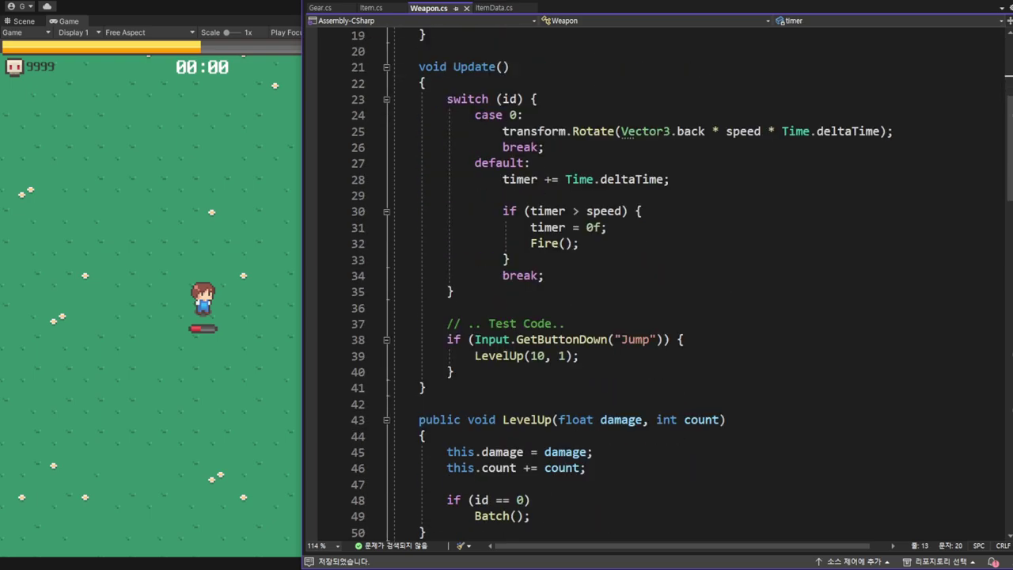
pyautogui.scroll(-2, 657, 285)
pyautogui.scroll(-3, 657, 285)
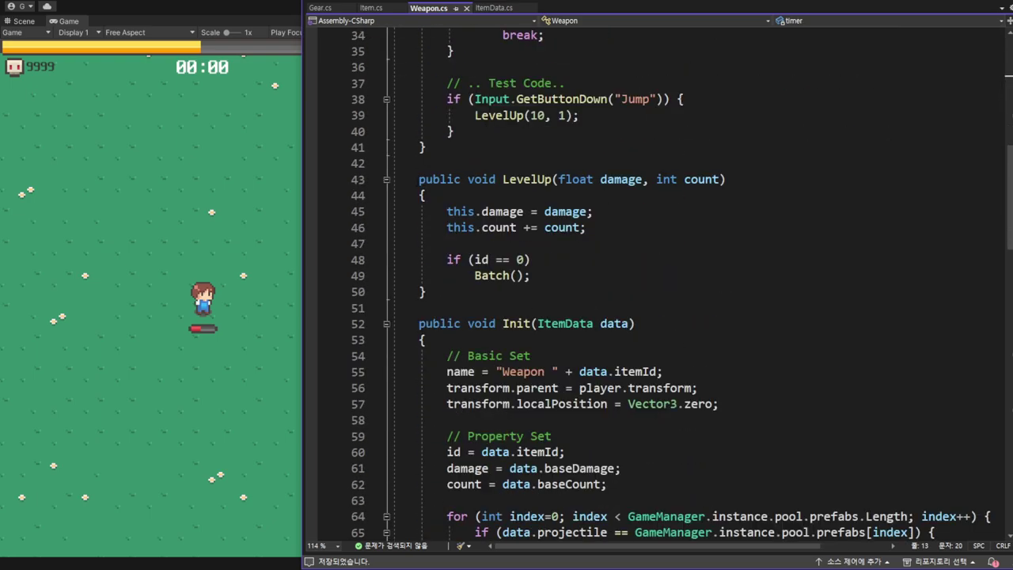
pyautogui.moveTo(392, 179); pyautogui.dragTo(426, 291)
pyautogui.scroll(-4, 426, 291)
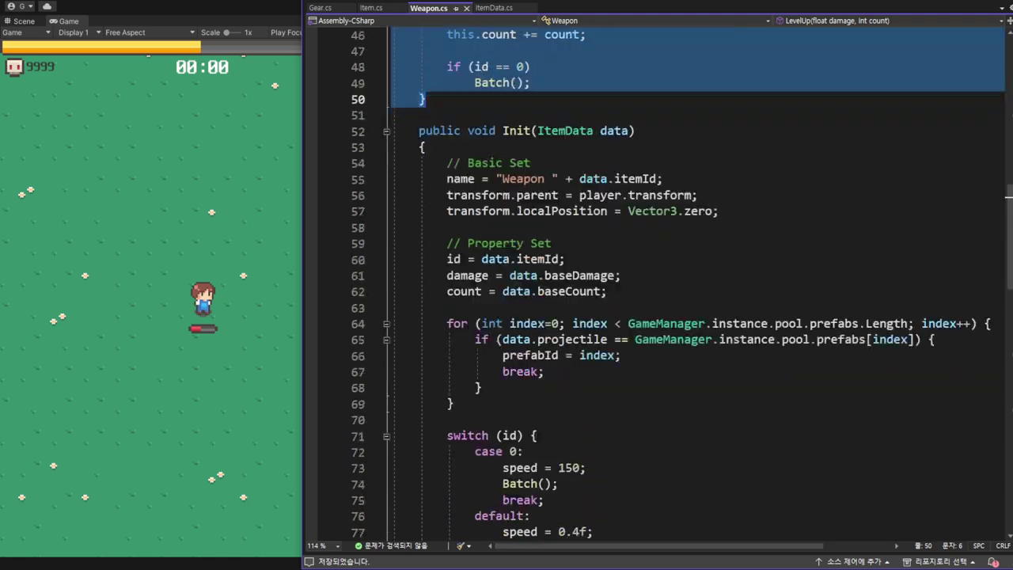
pyautogui.moveTo(419, 131); pyautogui.dragTo(509, 154)
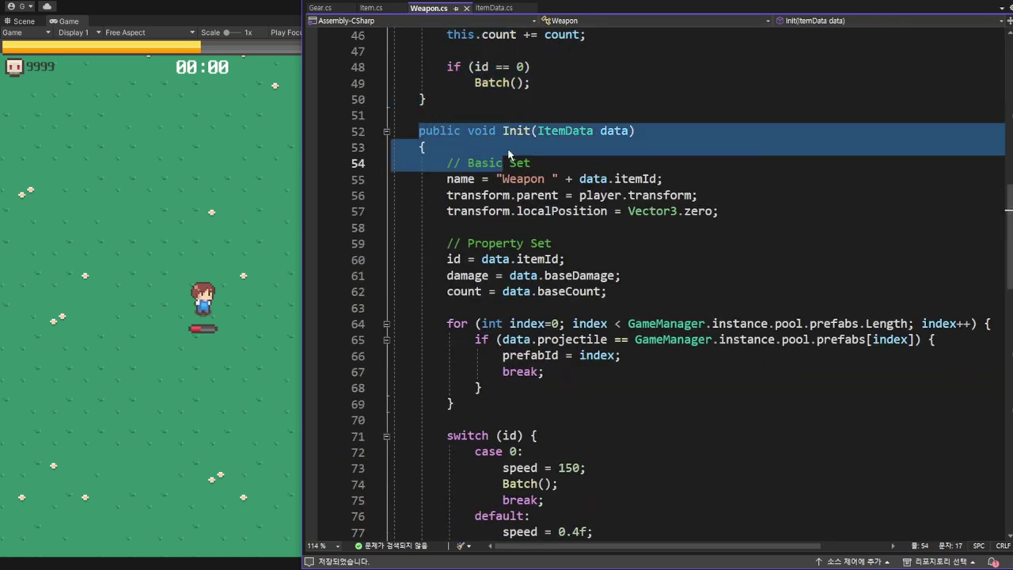
pyautogui.click(510, 148)
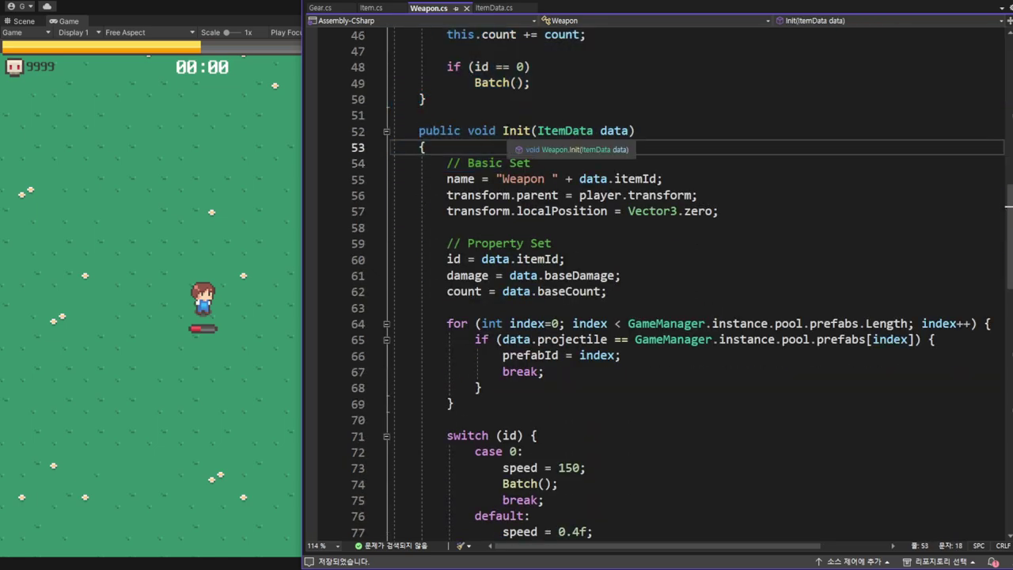
pyautogui.doubleClick(516, 131)
pyautogui.scroll(-8, 500, 216)
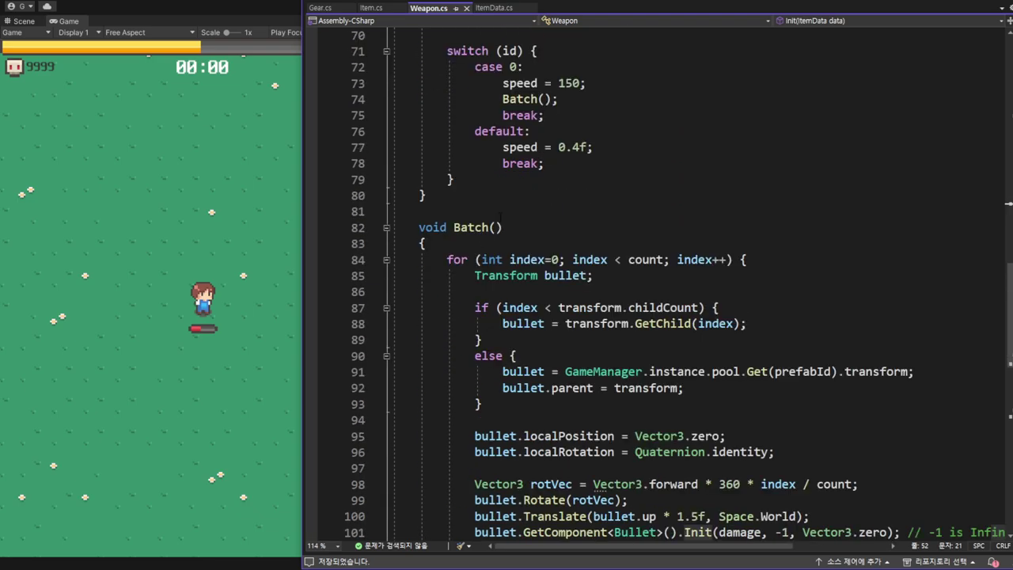
# - Start a new 'player.' line at the end of Init's switch and check Gear.cs's ApplyGear method
pyautogui.click(456, 183)
pyautogui.press('Return')
pyautogui.press('Return')
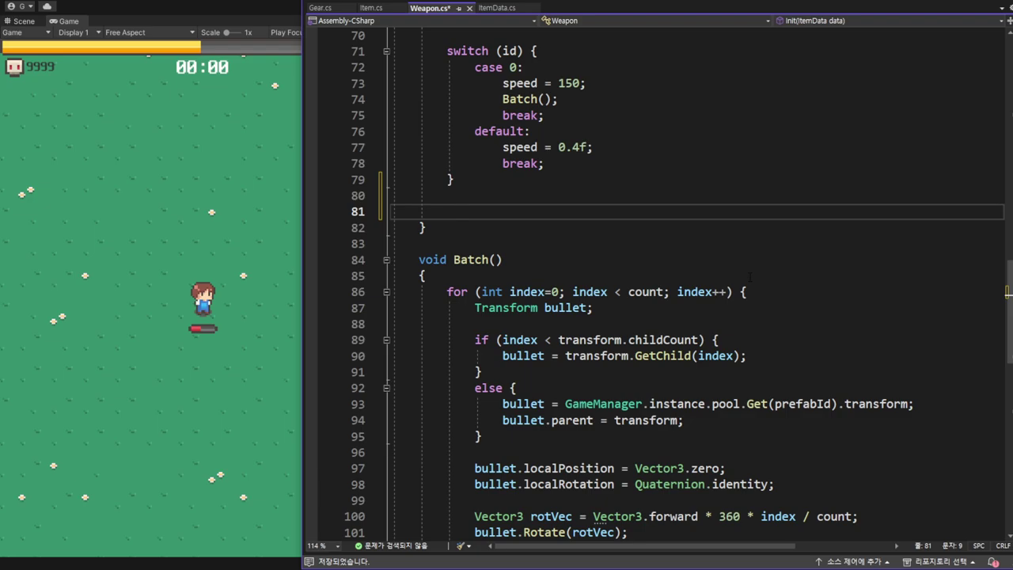
pyautogui.write('pla')
pyautogui.press('Tab')
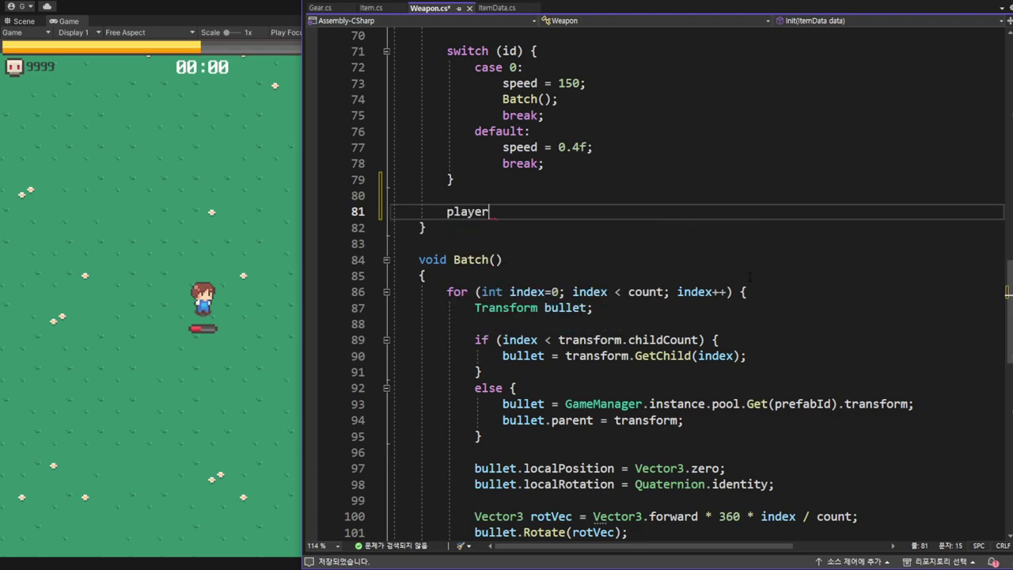
pyautogui.write('.')
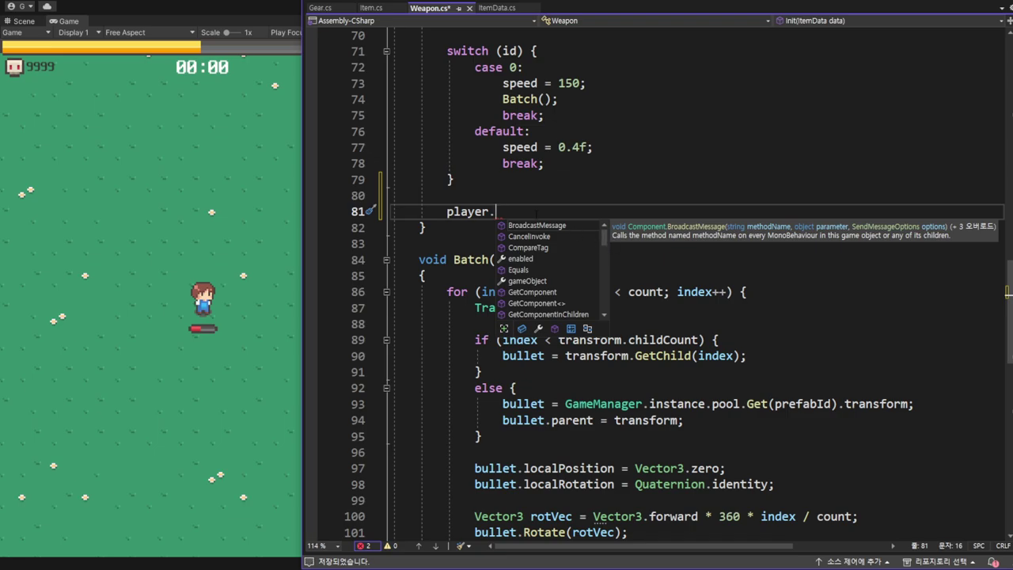
pyautogui.click(321, 8)
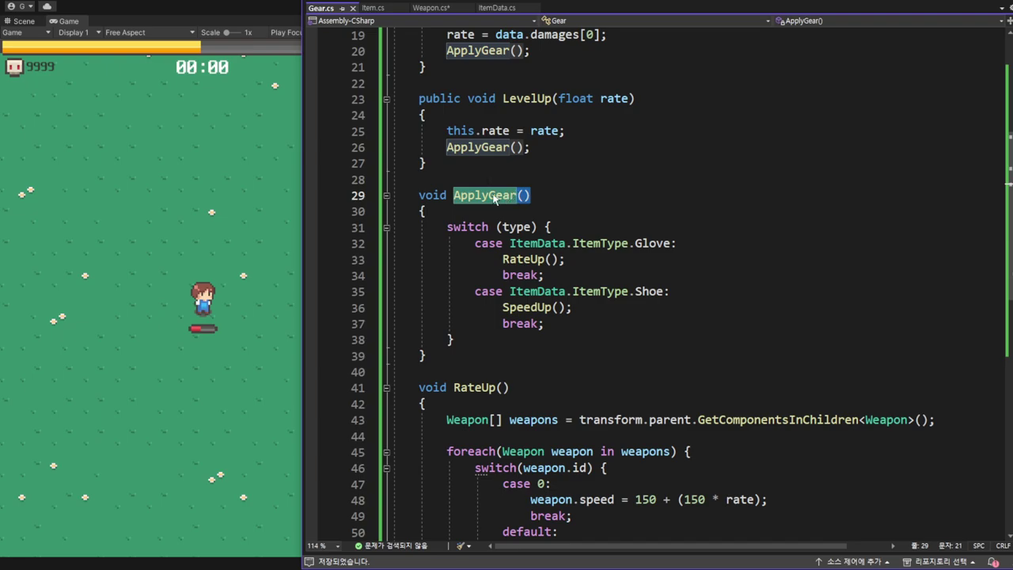
pyautogui.press('Left')
pyautogui.press('Left')
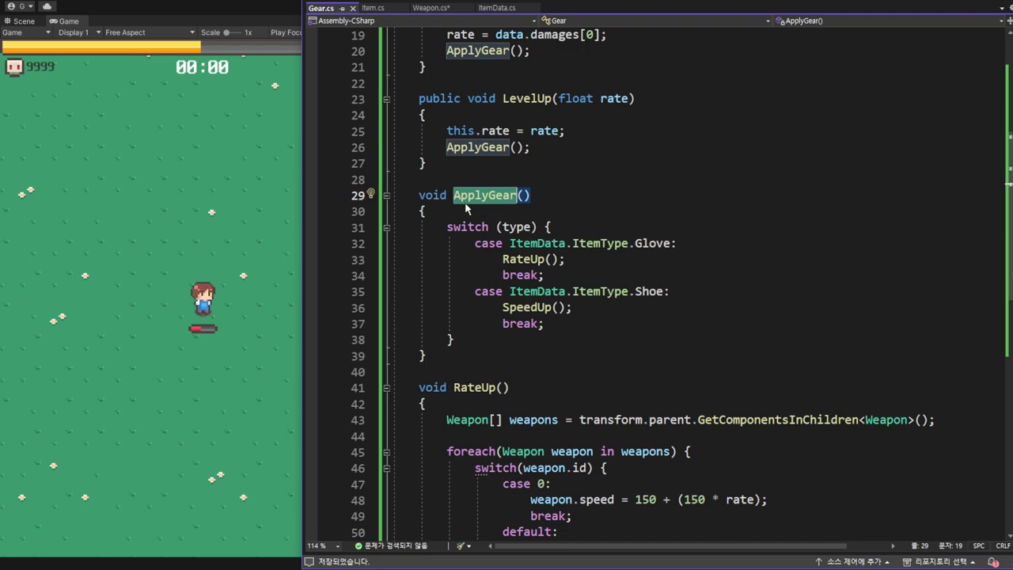
# - Complete the line as player.BroadcastMessage("ApplyGear") using the IntelliSense suggestion
pyautogui.click(431, 8)
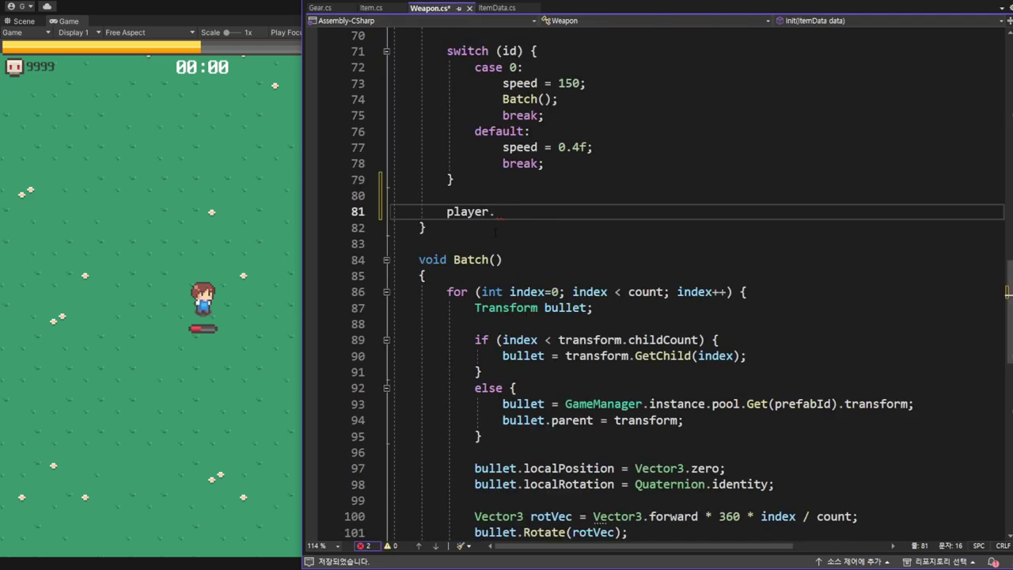
pyautogui.press('BackSpace')
pyautogui.write('.')
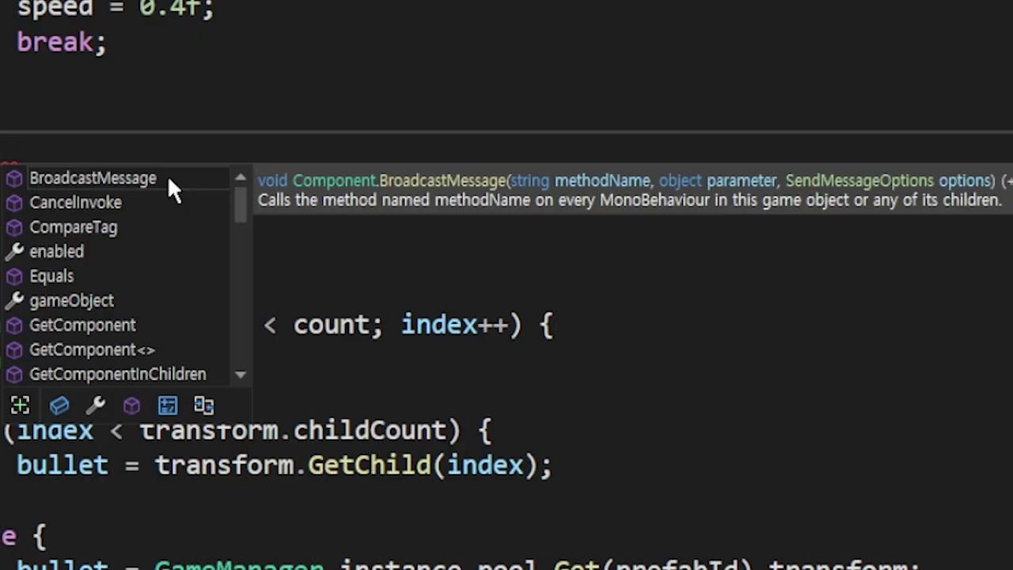
pyautogui.click(169, 178)
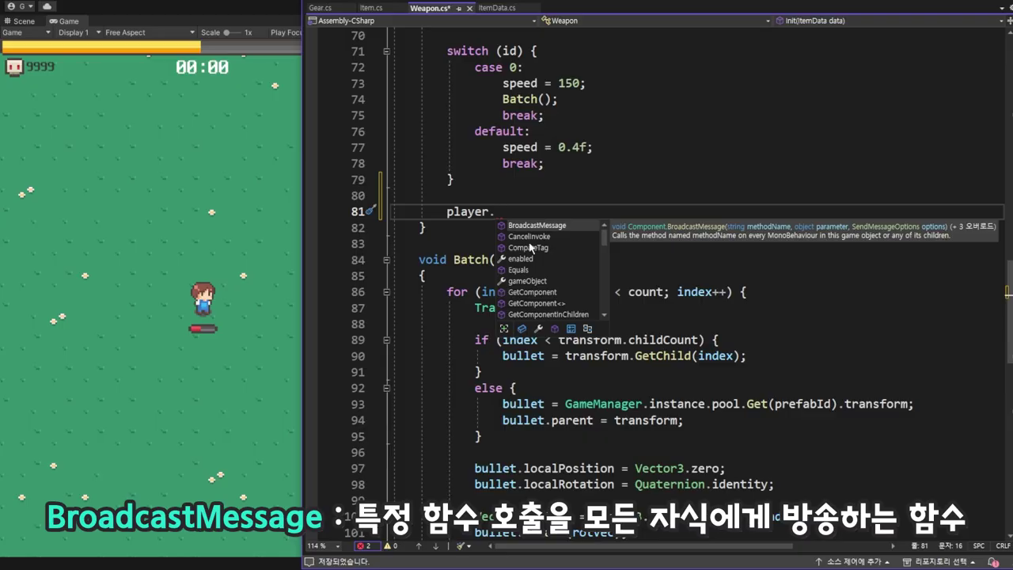
pyautogui.doubleClick(524, 229)
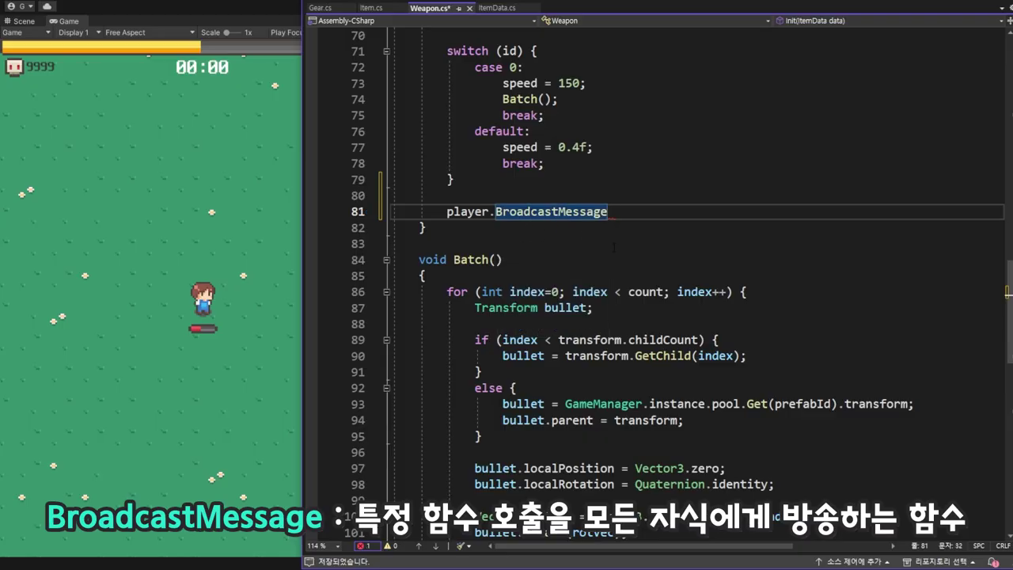
pyautogui.write('("')
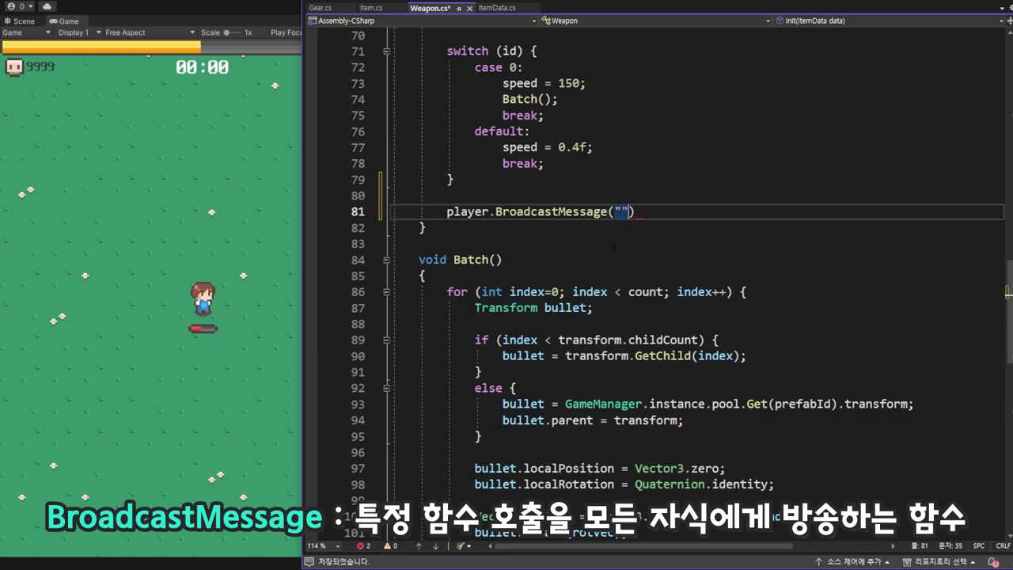
pyautogui.write('Apply')
pyautogui.write('Gear"')
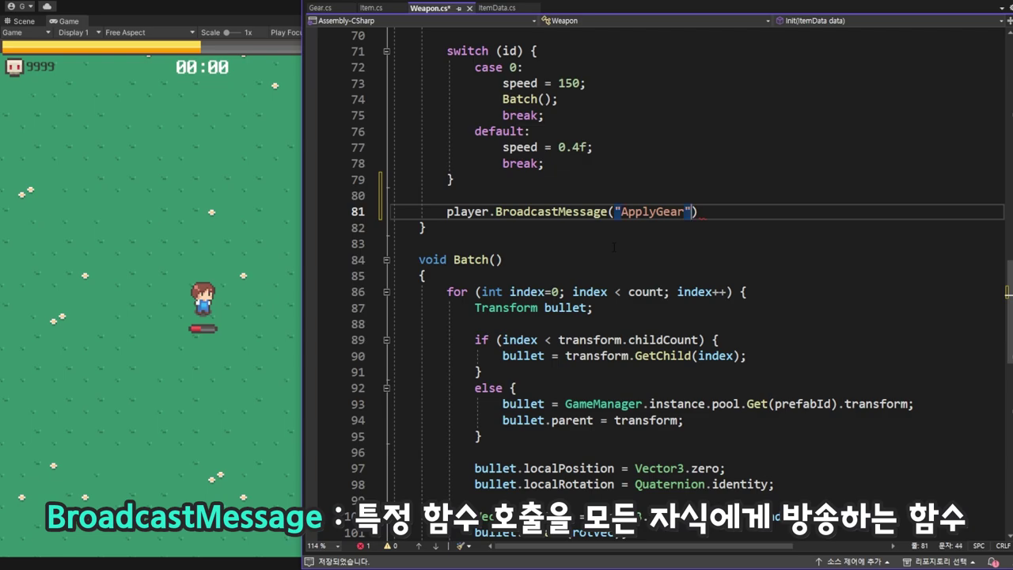
pyautogui.write(')')
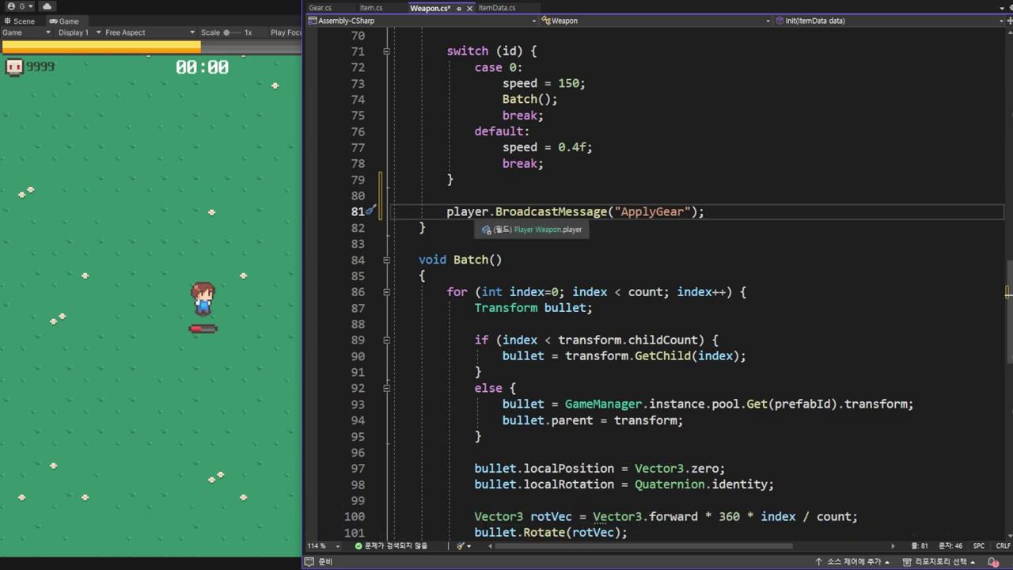
# - Confirm the ApplyGear name against Gear.cs, finish the broadcast line, and save Weapon.cs
pyautogui.click(321, 8)
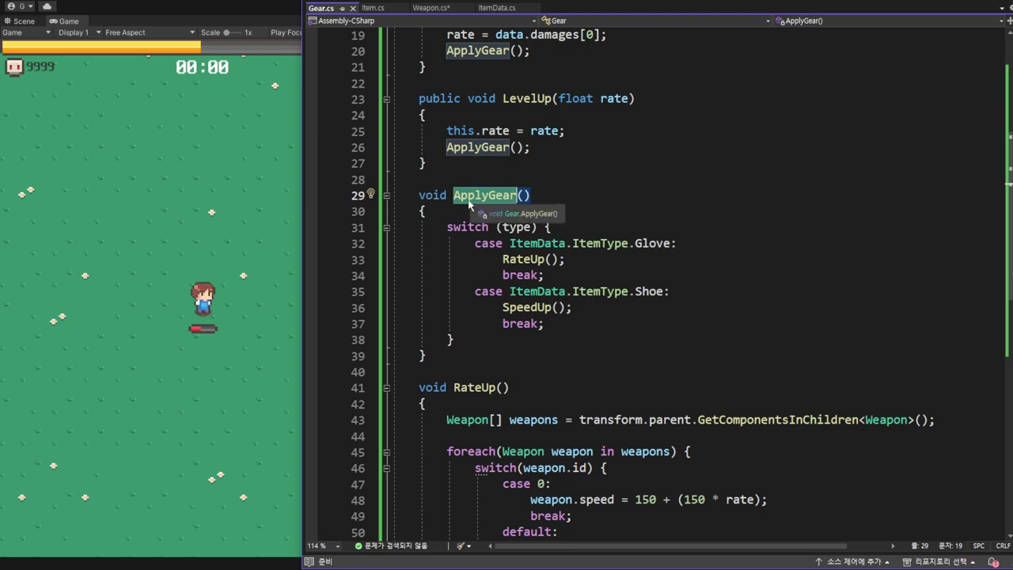
pyautogui.click(431, 9)
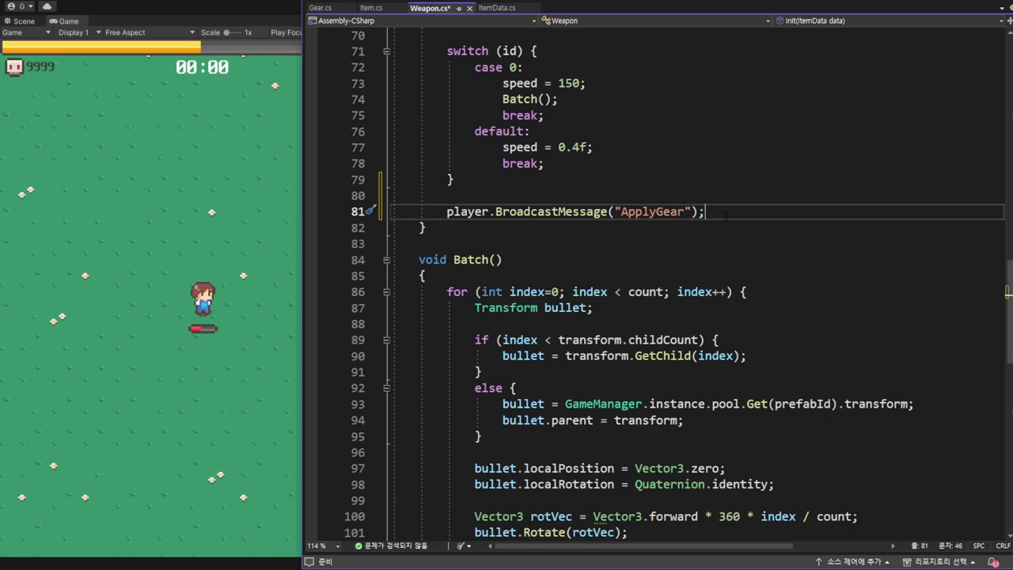
pyautogui.doubleClick(641, 212)
pyautogui.click(726, 210)
pyautogui.hotkey('ctrl', 's')
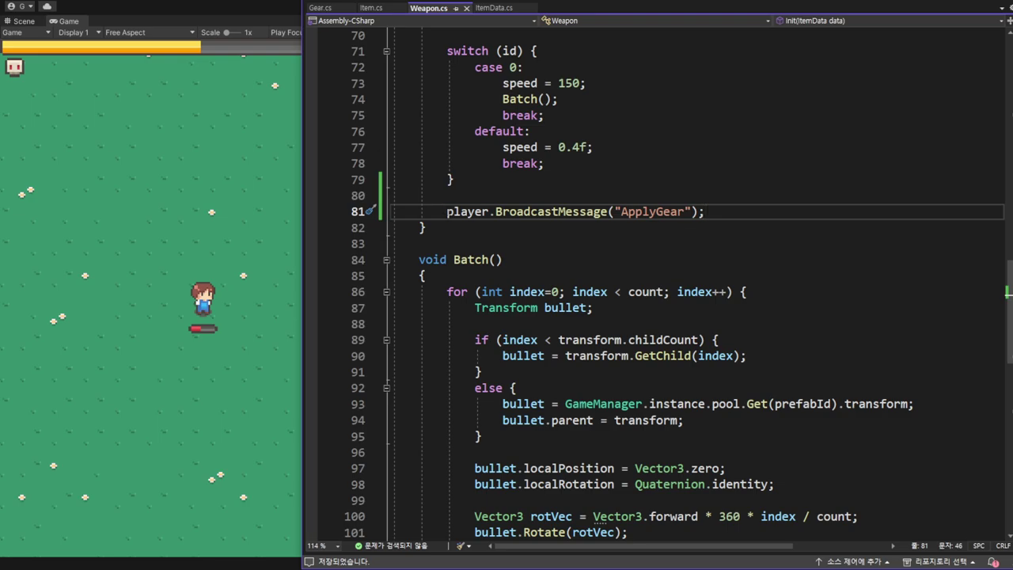
# - Add player.BroadcastMessage("ApplyGear"); on a new line after Batch() in LevelUp and save Weapon.cs
pyautogui.click(481, 211)
pyautogui.scroll(4, 483, 244)
pyautogui.scroll(5, 483, 243)
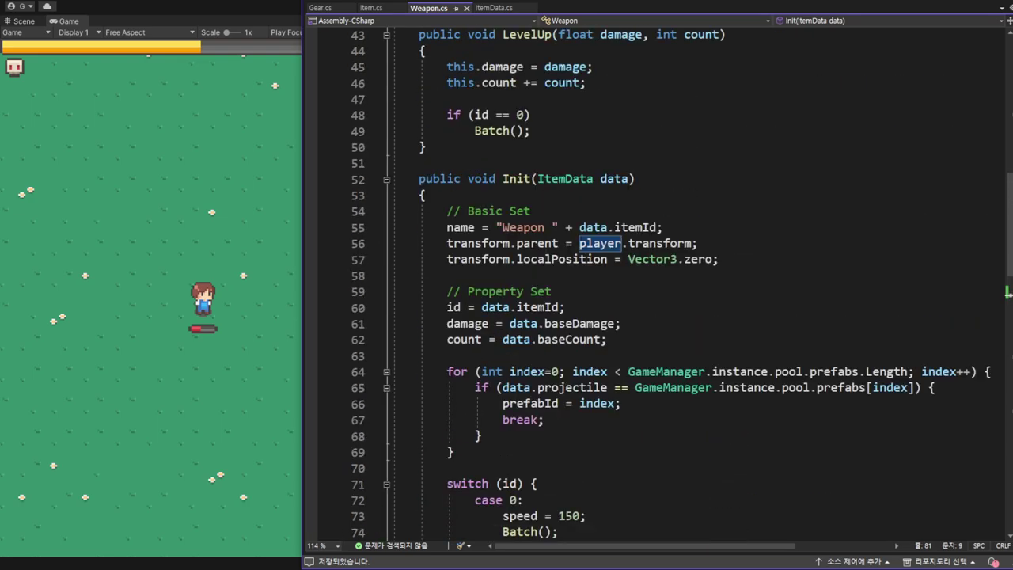
pyautogui.scroll(1, 504, 163)
pyautogui.scroll(1, 504, 162)
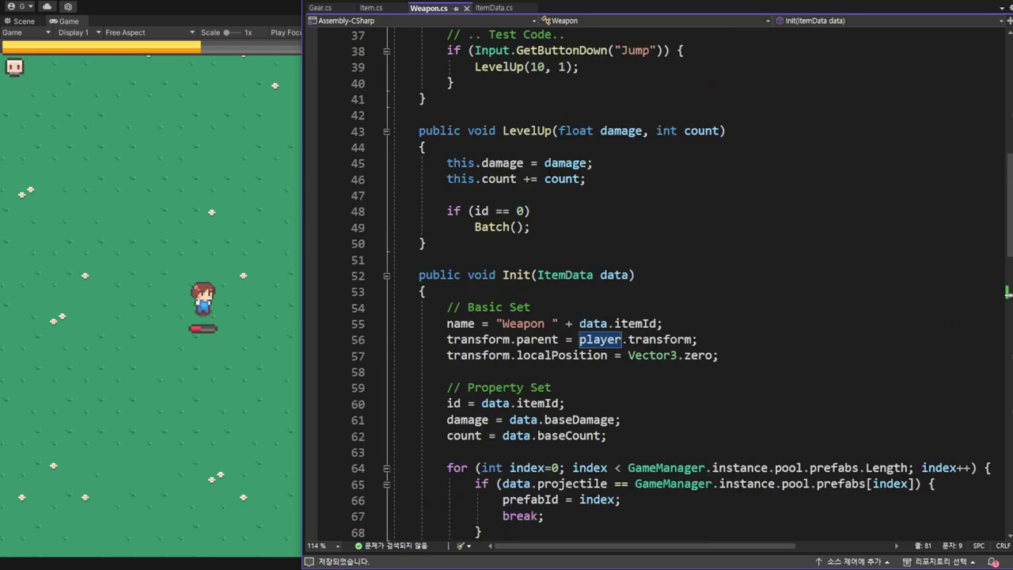
pyautogui.click(544, 231)
pyautogui.press('Return')
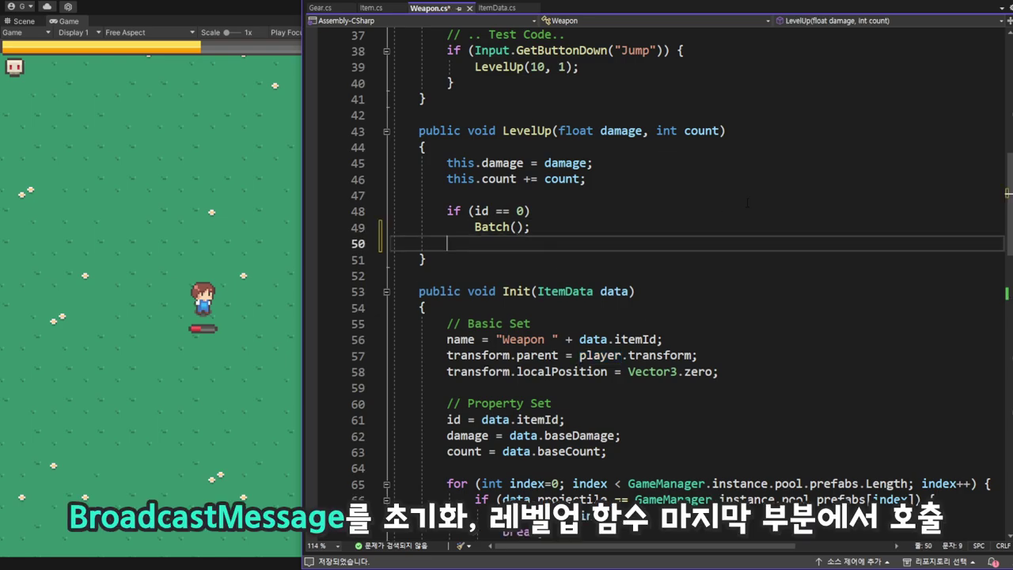
pyautogui.press('Return')
pyautogui.write('player.BroadcastMessage("ApplyGear");')
pyautogui.hotkey('ctrl', 's')
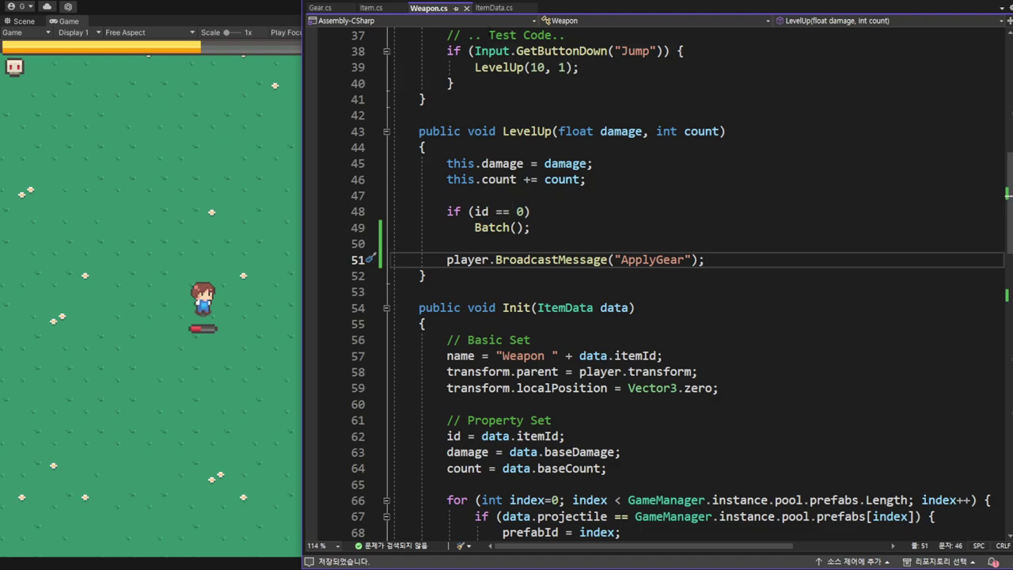
# - Highlight the weapon LevelUp call in Item.cs
pyautogui.click(371, 8)
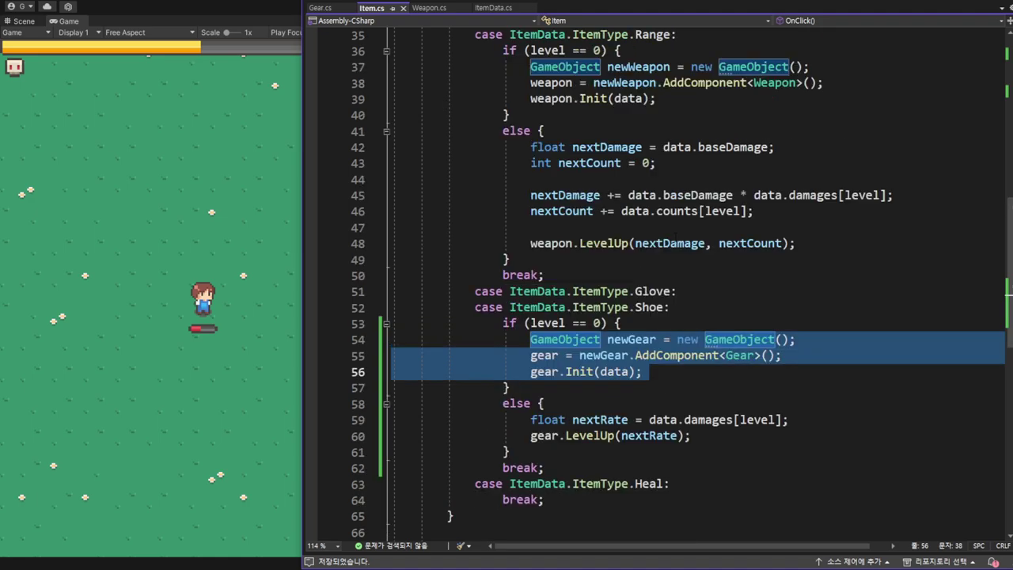
pyautogui.scroll(1, 657, 284)
pyautogui.click(530, 227)
pyautogui.moveTo(530, 292); pyautogui.dragTo(795, 292)
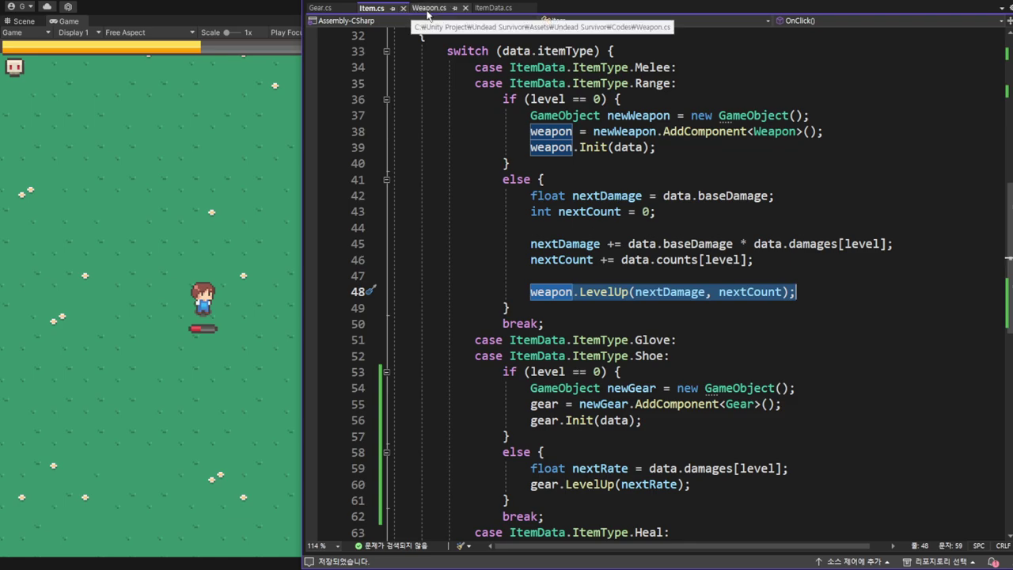
# - In Weapon.cs, point out LevelUp and both new ApplyGear BroadcastMessage lines
pyautogui.click(427, 8)
pyautogui.doubleClick(515, 132)
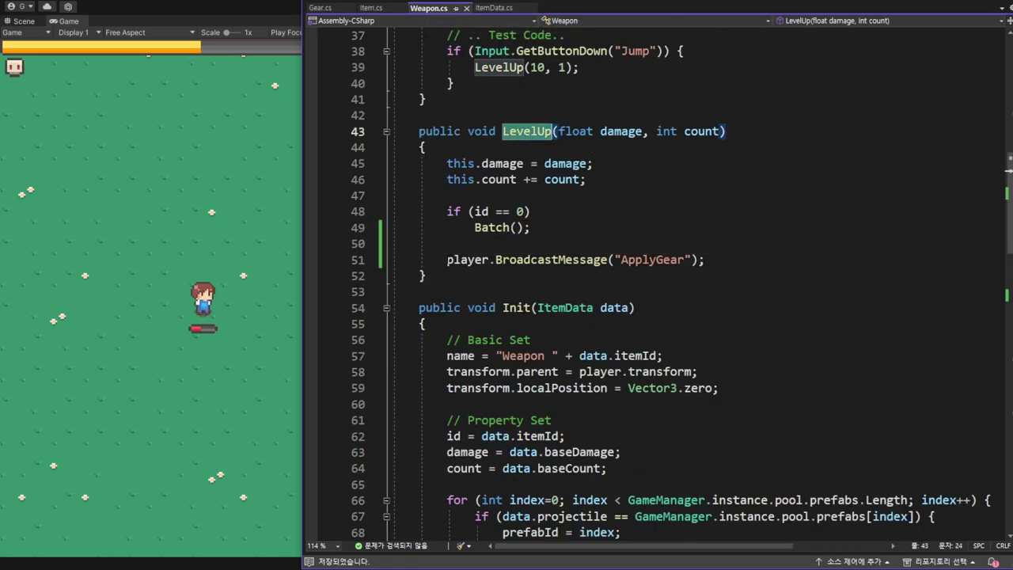
pyautogui.moveTo(446, 260); pyautogui.dragTo(705, 259)
pyautogui.click(704, 260)
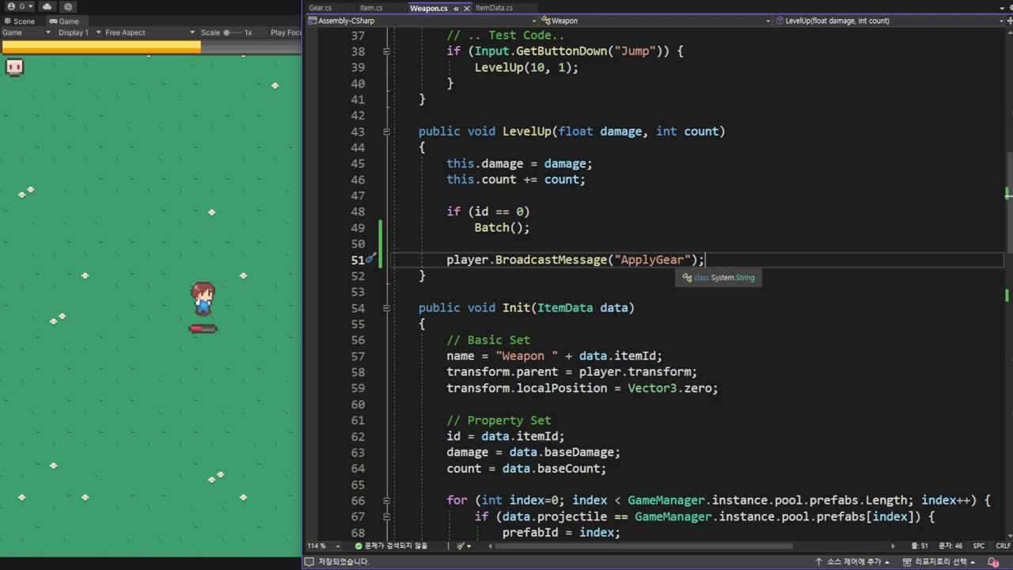
pyautogui.doubleClick(652, 260)
pyautogui.click(704, 259)
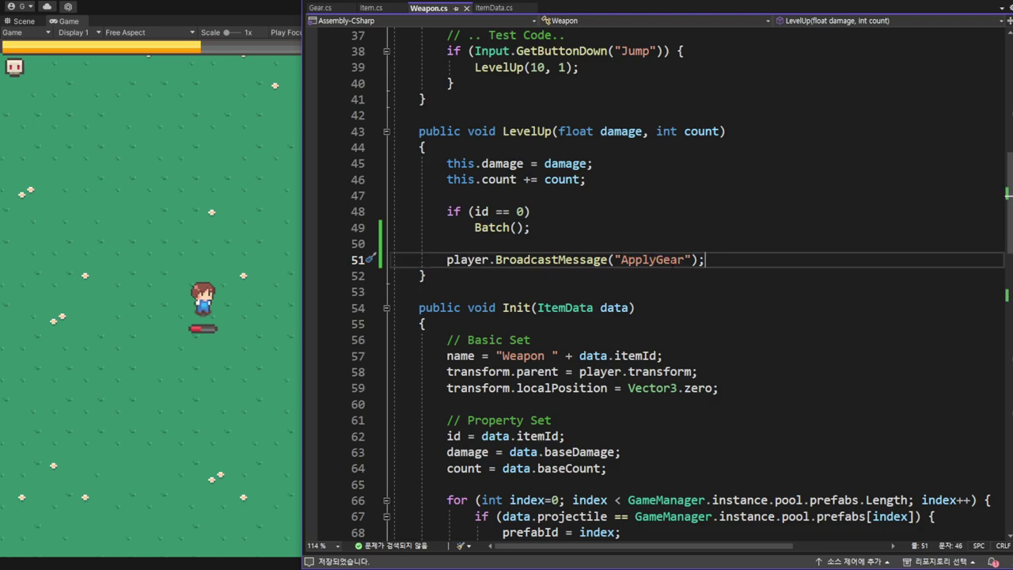
pyautogui.doubleClick(643, 261)
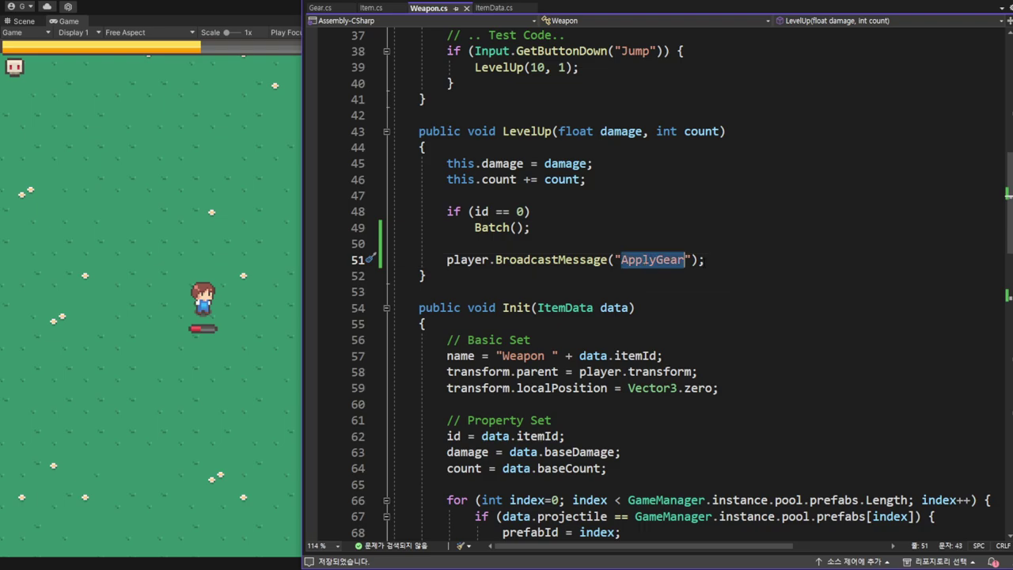
pyautogui.click(704, 260)
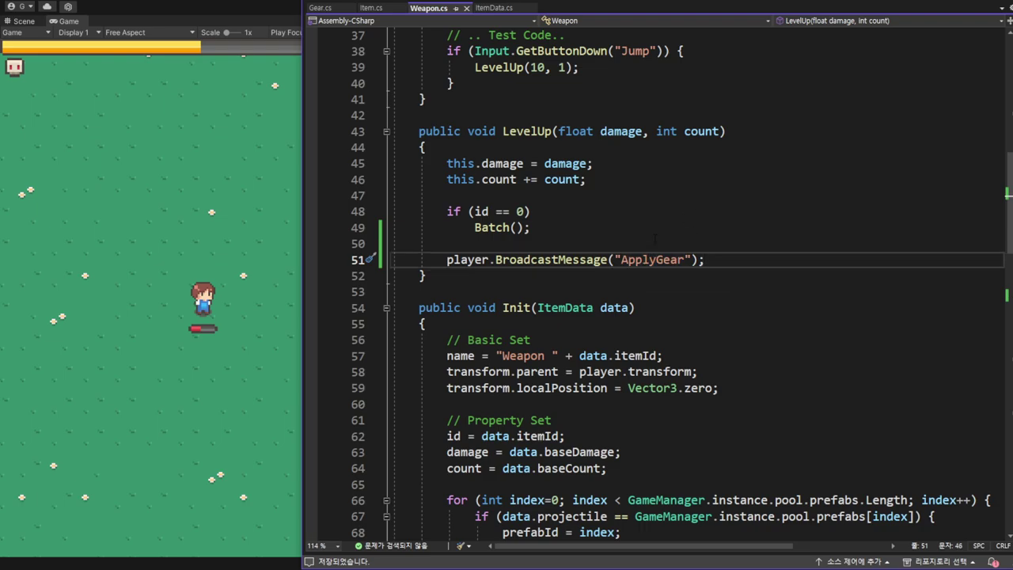
pyautogui.scroll(-2, 655, 239)
pyautogui.scroll(-6, 569, 285)
pyautogui.scroll(-1, 492, 323)
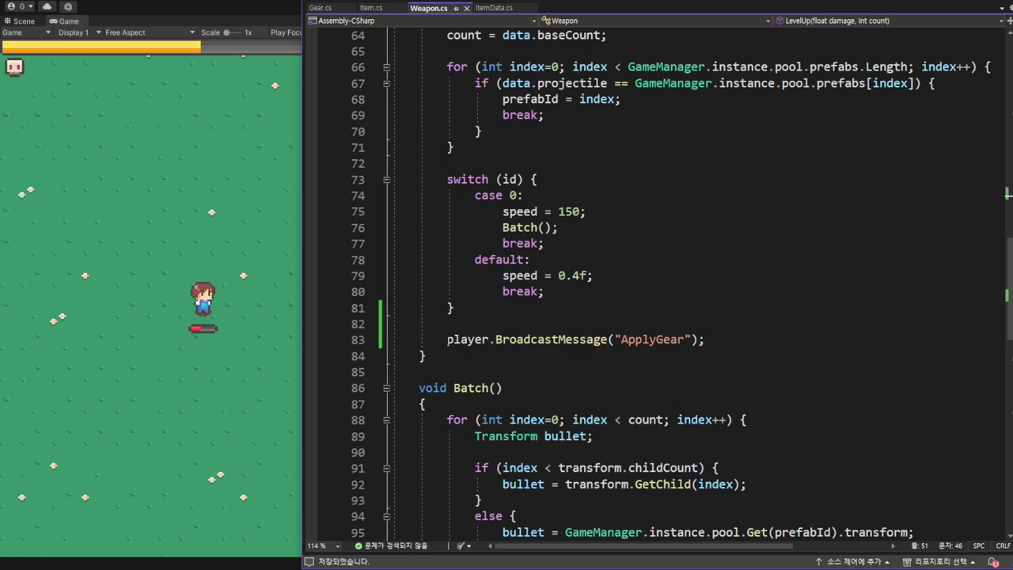
pyautogui.moveTo(447, 338); pyautogui.dragTo(704, 339)
pyautogui.scroll(7, 465, 188)
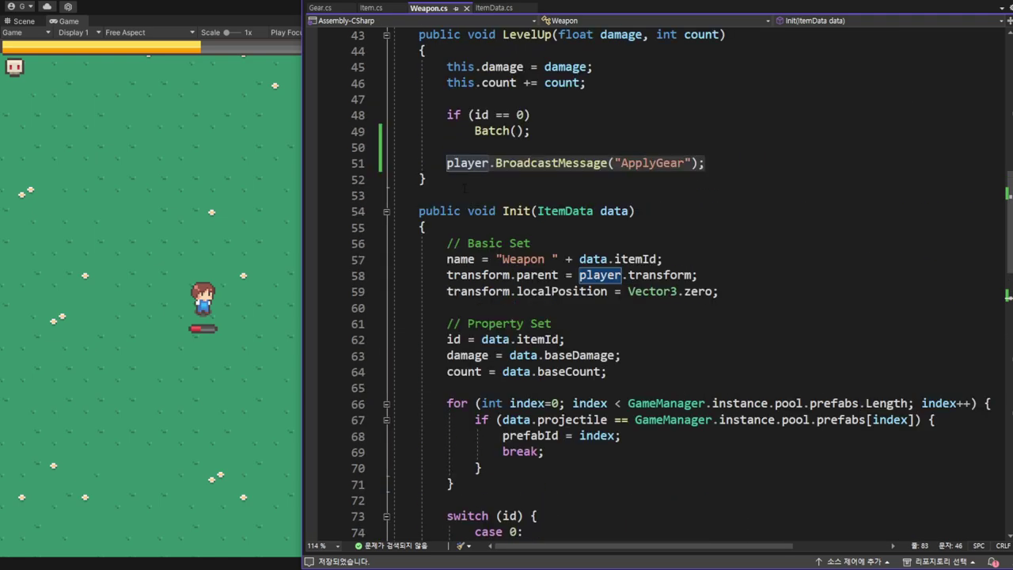
pyautogui.moveTo(447, 163); pyautogui.dragTo(704, 163)
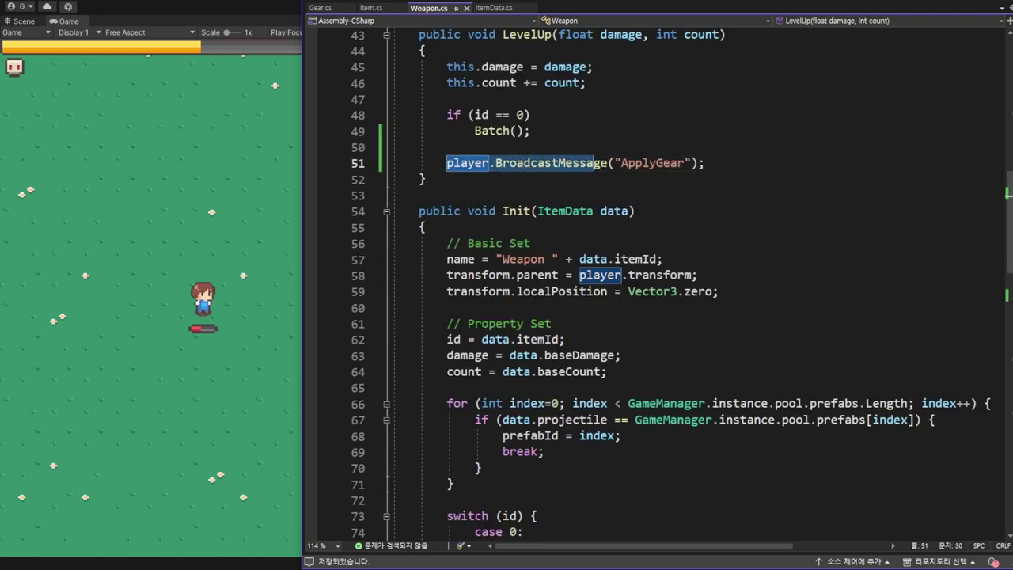
# - Inspect Gear.cs's ApplyGear method and its call inside LevelUp, then return to Unity
pyautogui.click(325, 14)
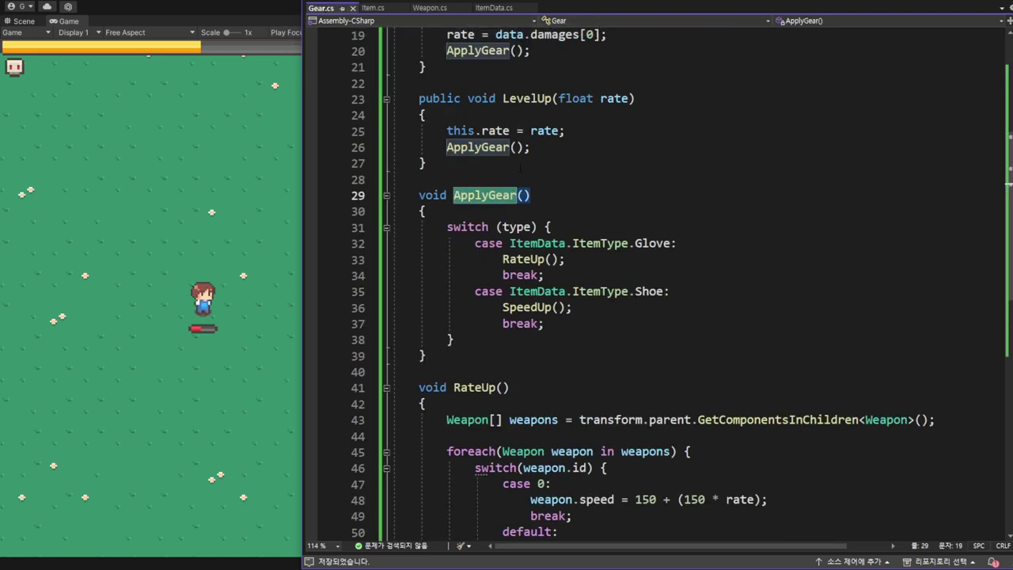
pyautogui.scroll(2, 519, 167)
pyautogui.scroll(2, 520, 158)
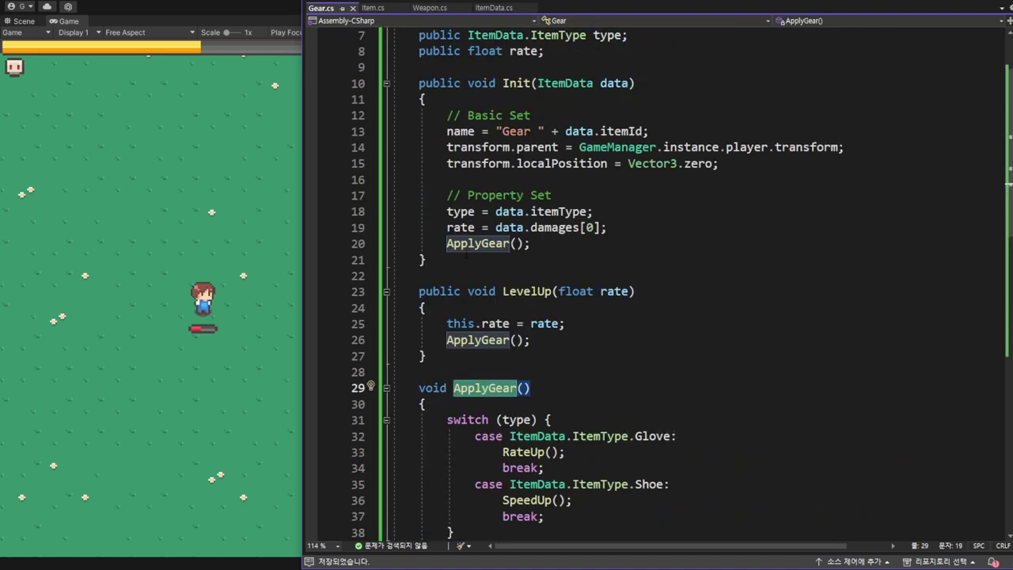
pyautogui.scroll(-4, 466, 253)
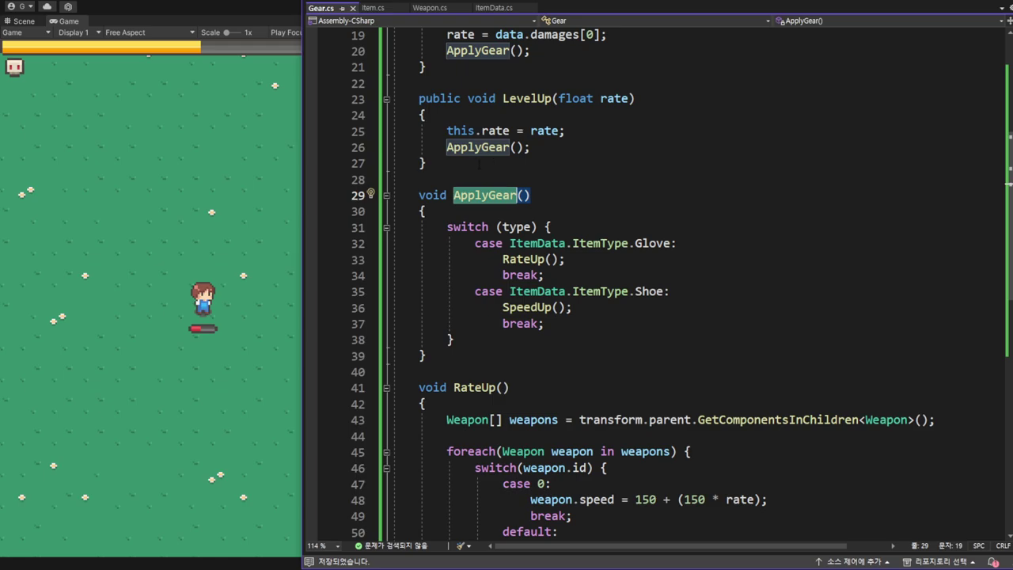
pyautogui.click(531, 147)
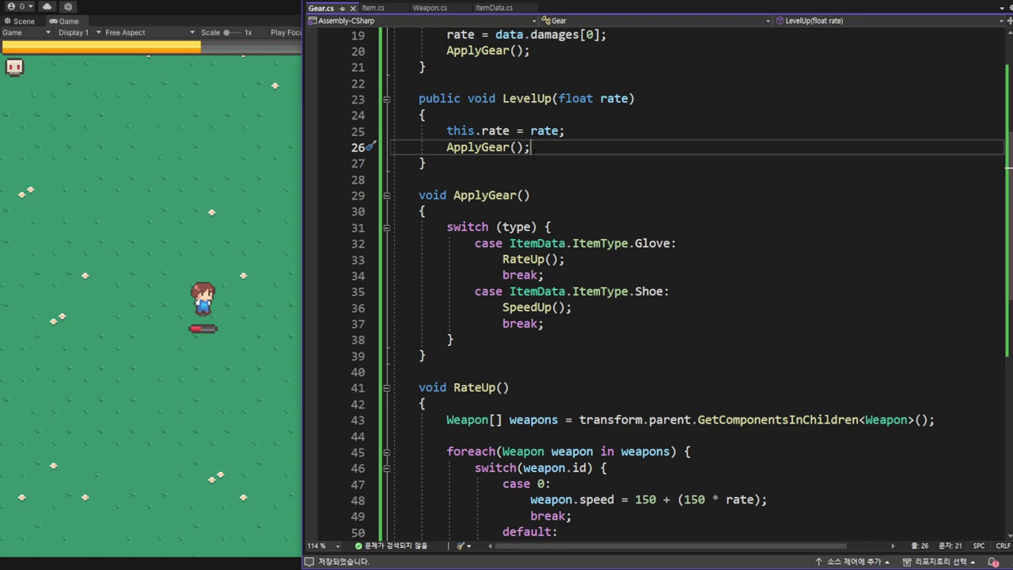
pyautogui.click(265, 20)
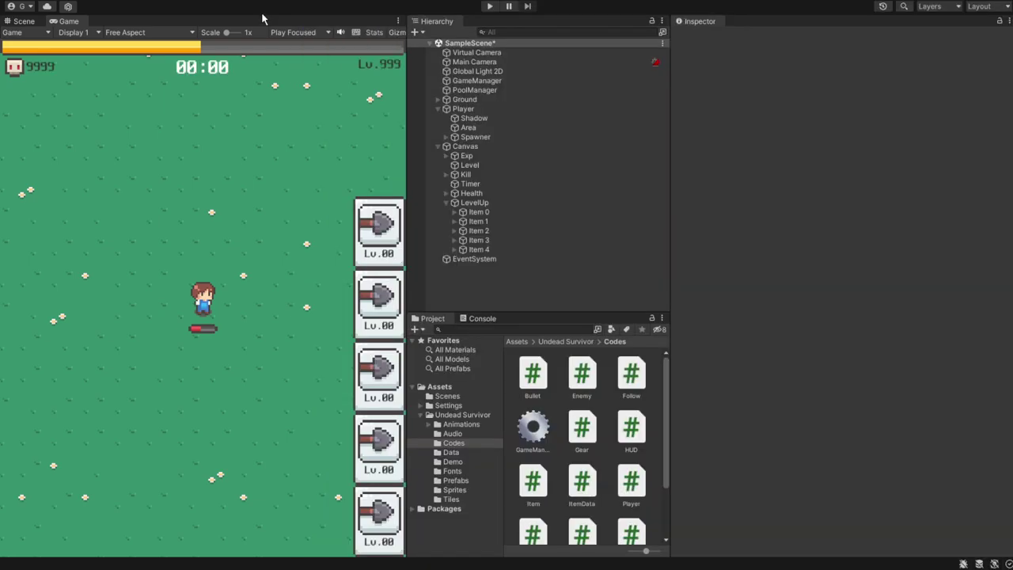
# - Play the game, level the gun to Lv.2, and read the ApplyGear no-receiver error in the Console
pyautogui.click(487, 5)
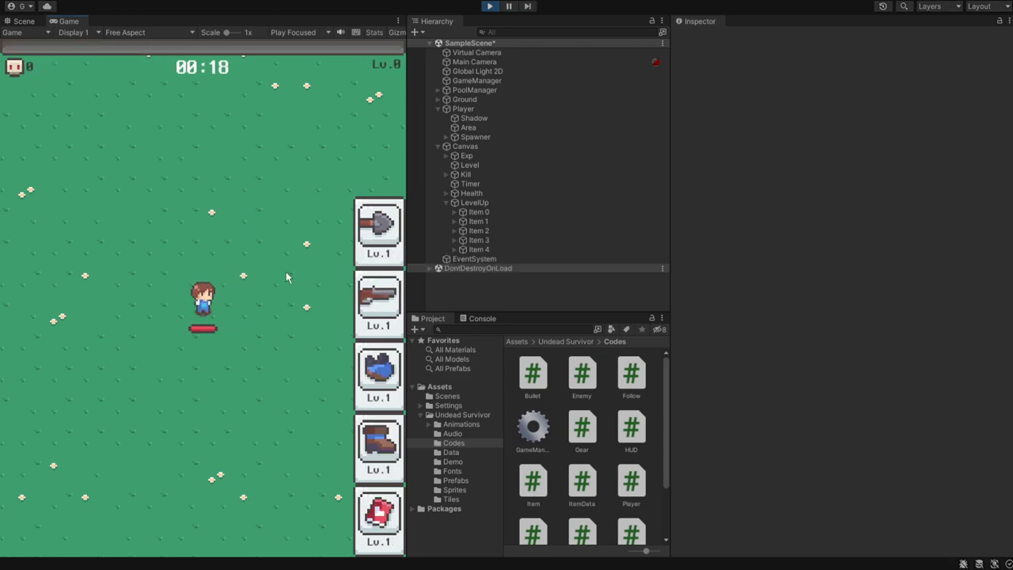
pyautogui.click(377, 304)
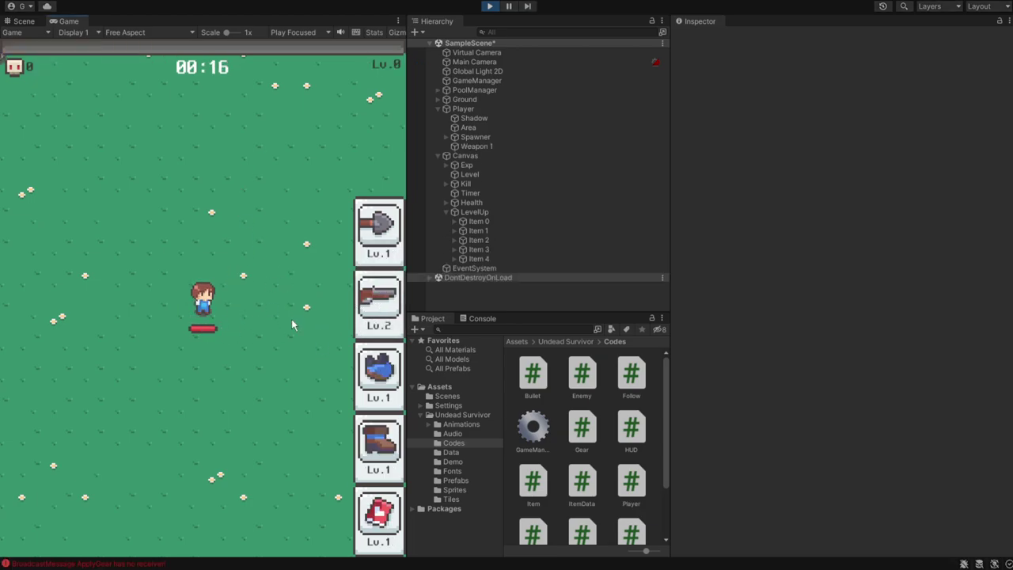
pyautogui.press('a')
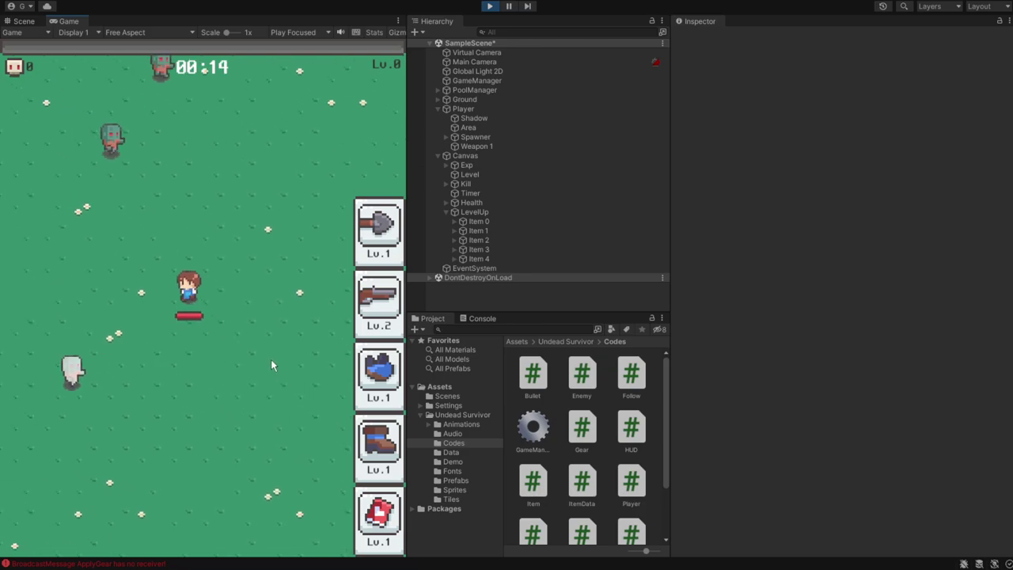
pyautogui.press('d')
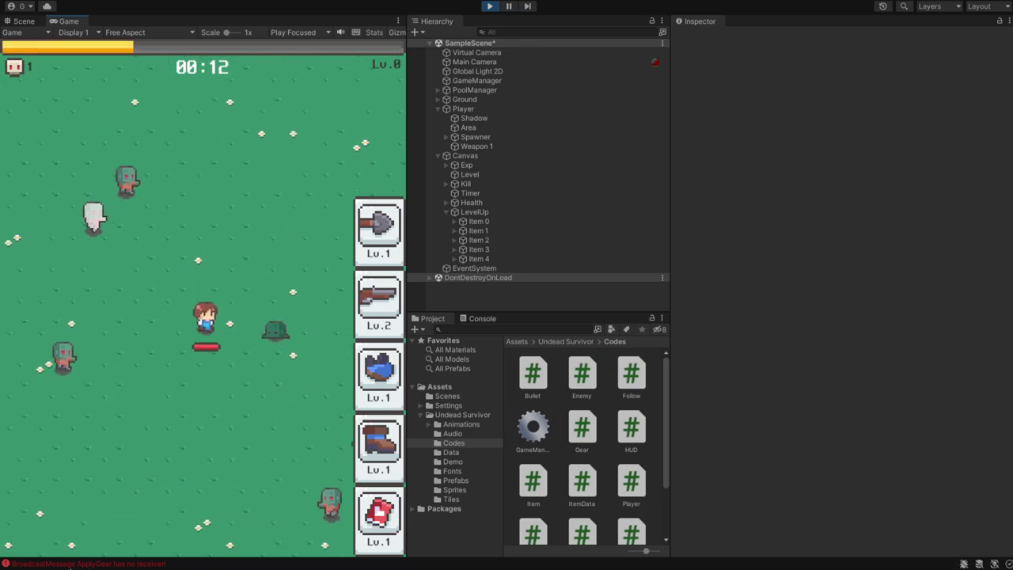
pyautogui.press('s')
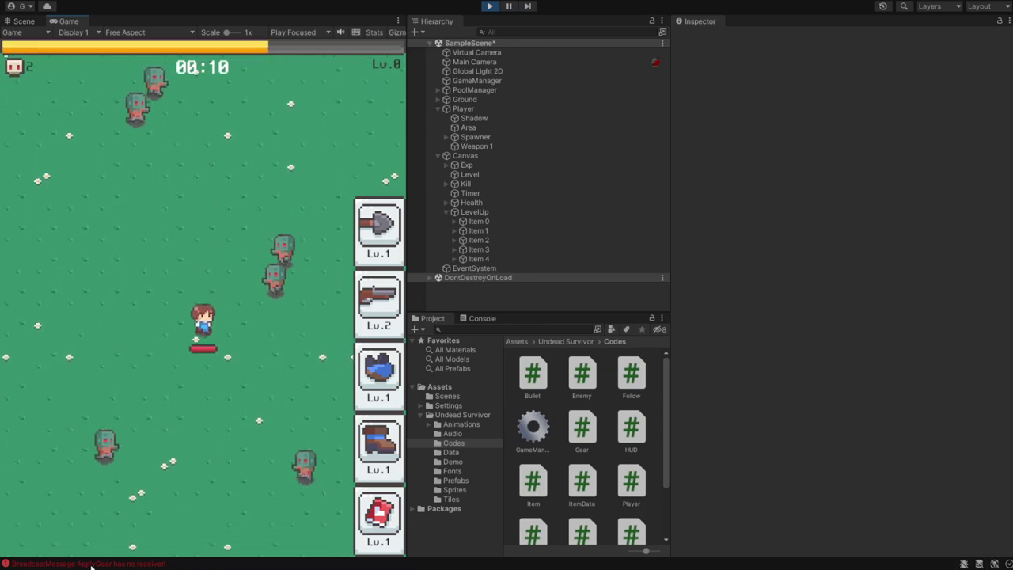
pyautogui.click(91, 566)
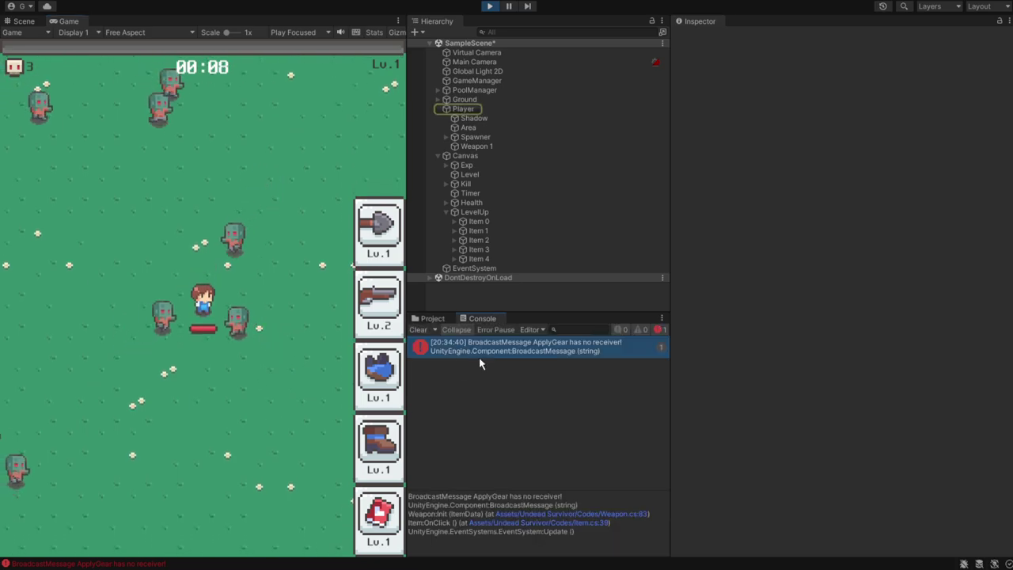
pyautogui.click(255, 399)
# - Steer the player around the map with WASD to dodge the enemy horde
pyautogui.press('d')
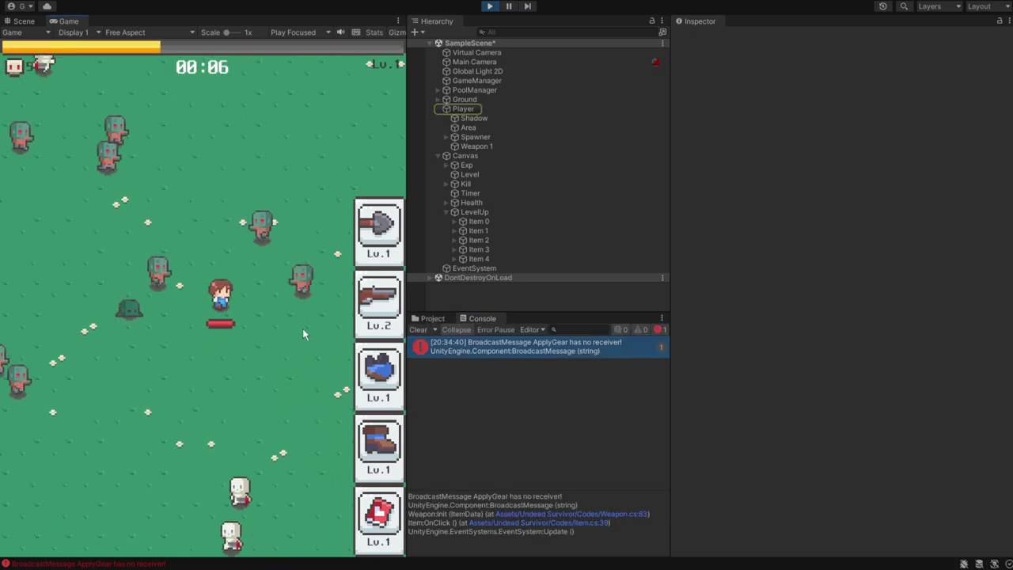
pyautogui.press('d')
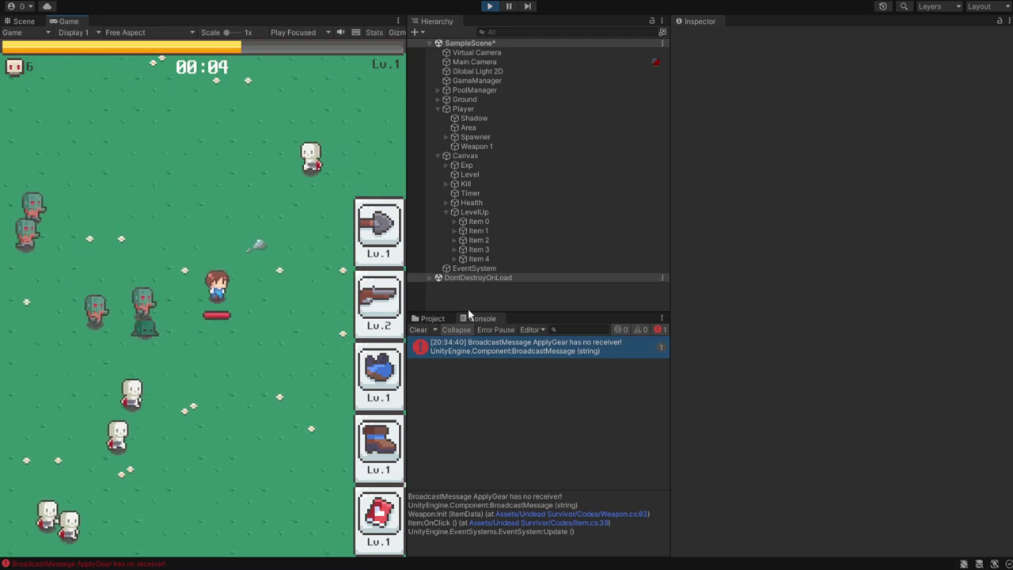
pyautogui.press('w')
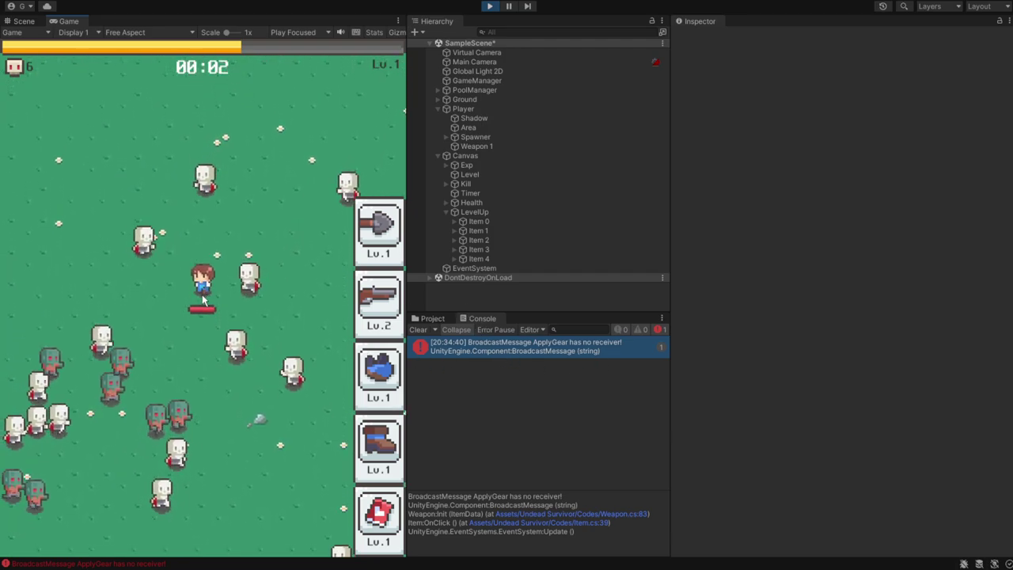
pyautogui.press('w')
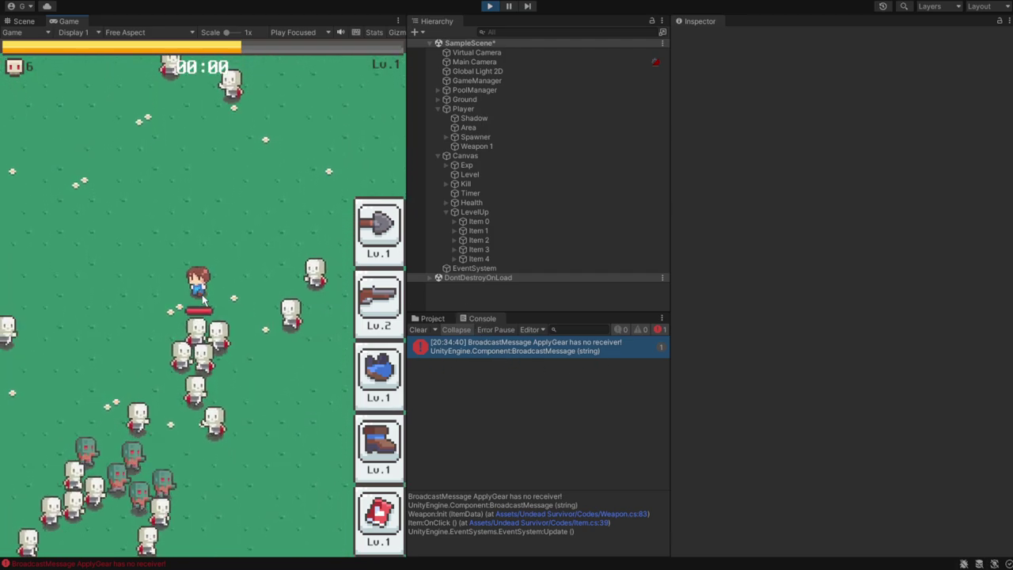
pyautogui.press('w')
pyautogui.press('a')
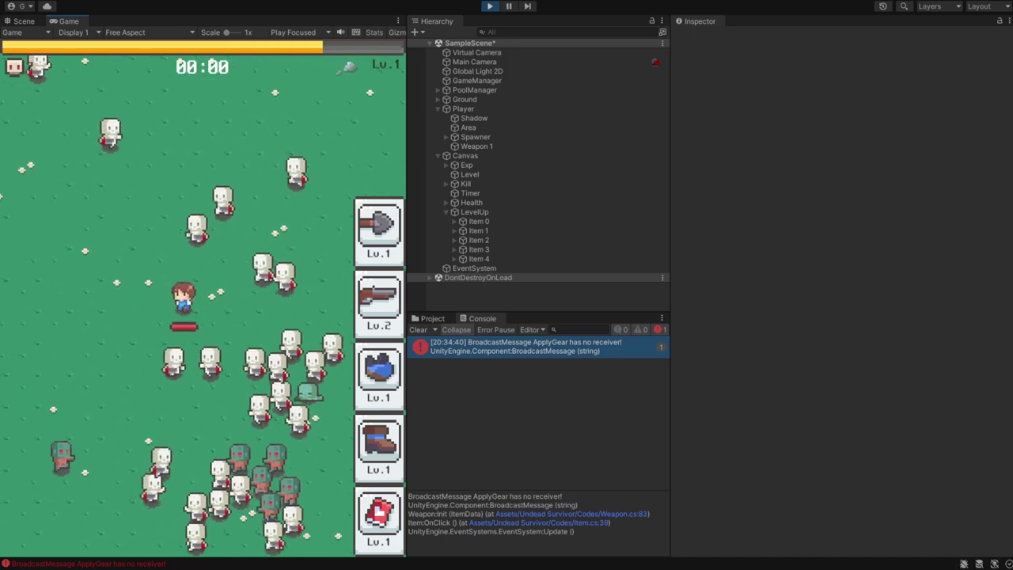
pyautogui.press('s')
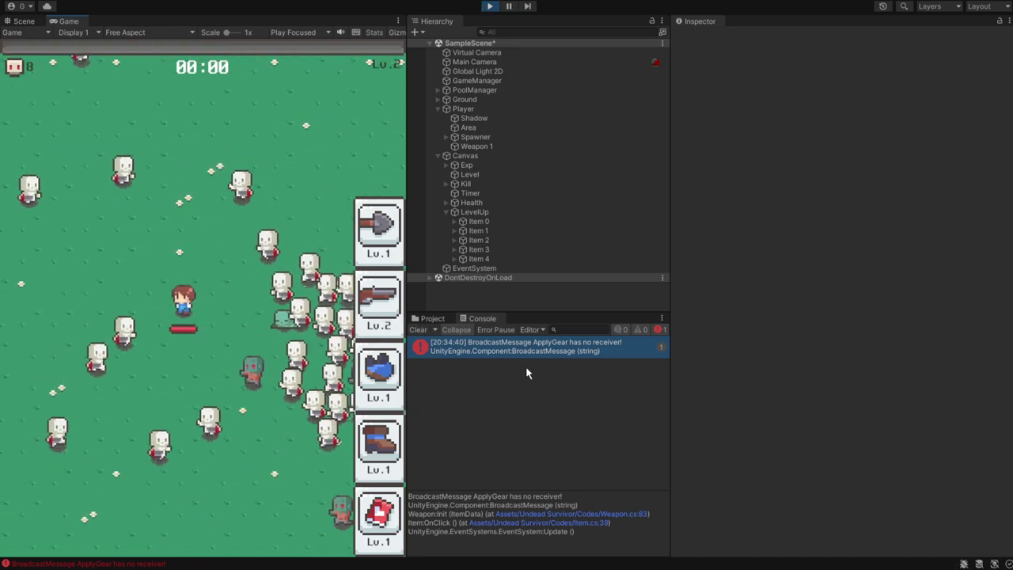
pyautogui.press('w')
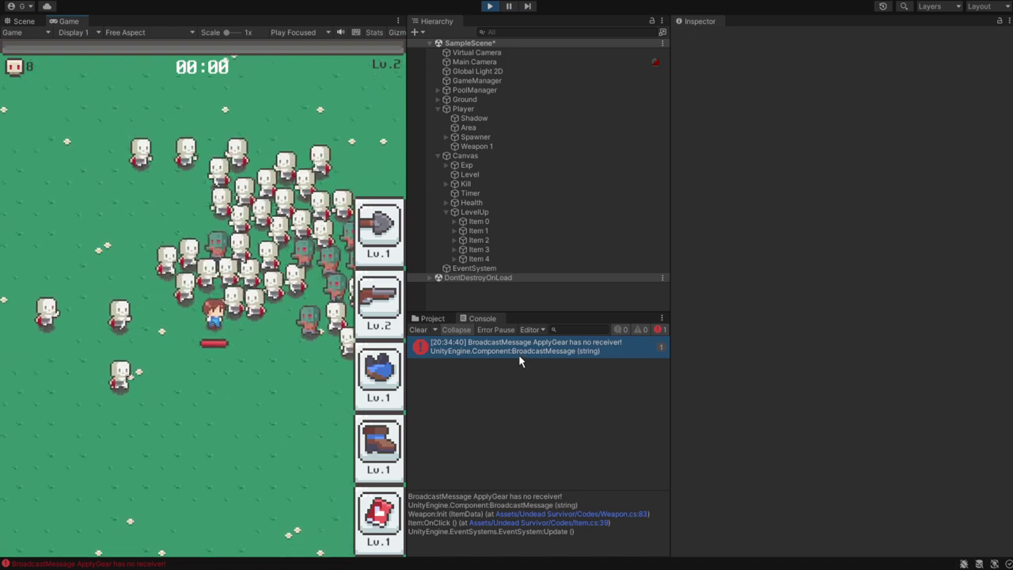
pyautogui.press('s')
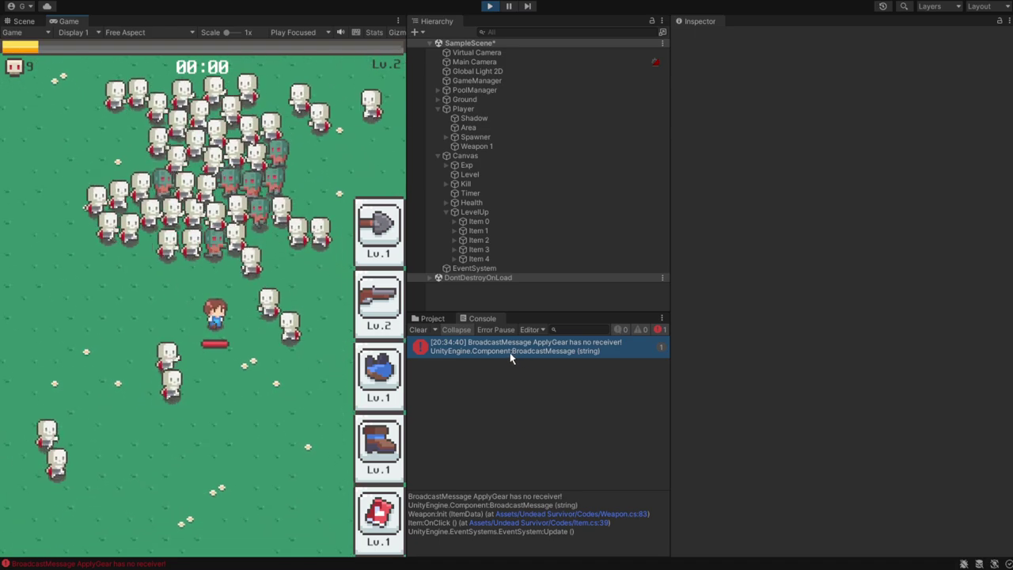
pyautogui.press('s')
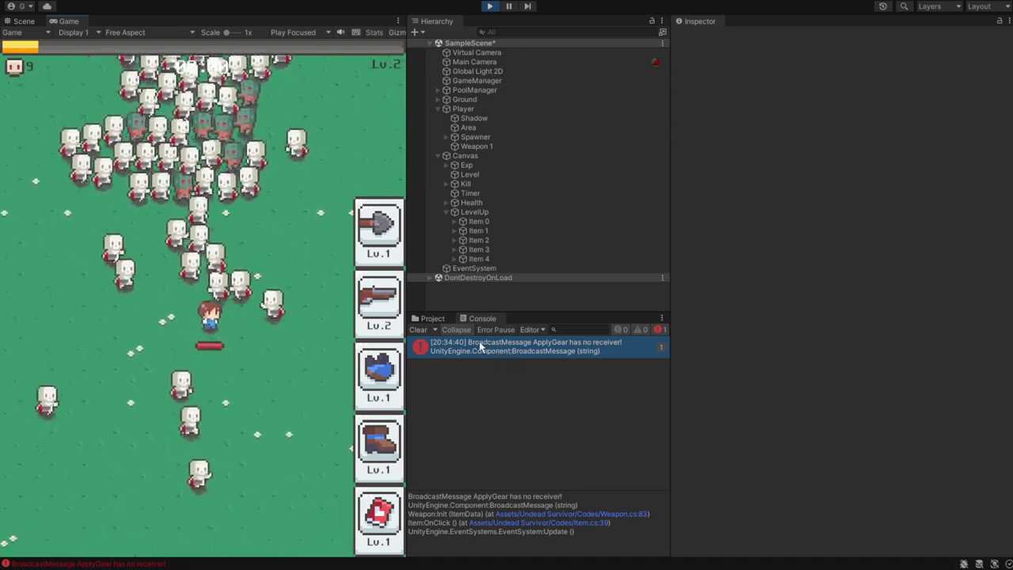
pyautogui.press('d')
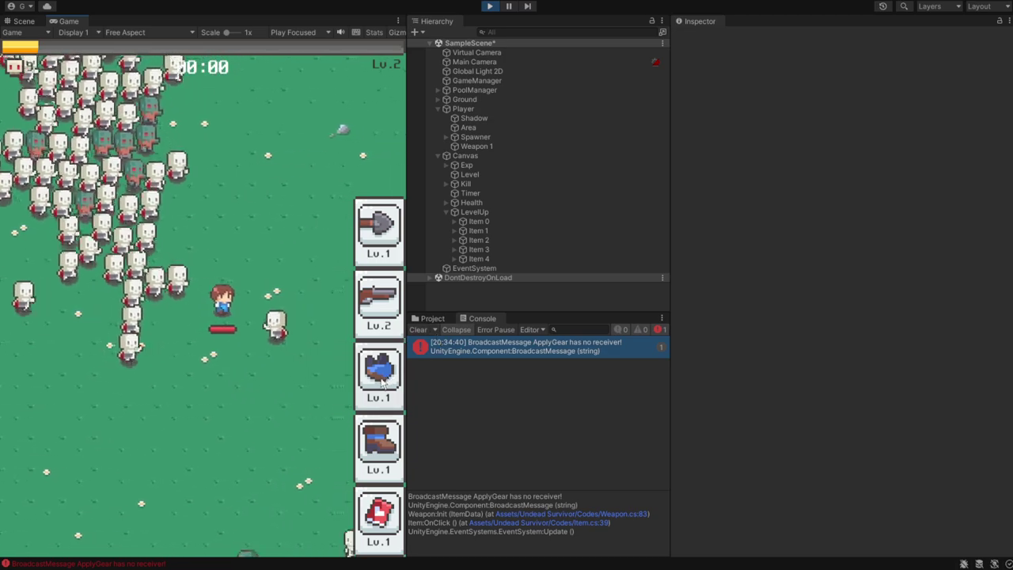
pyautogui.press('w')
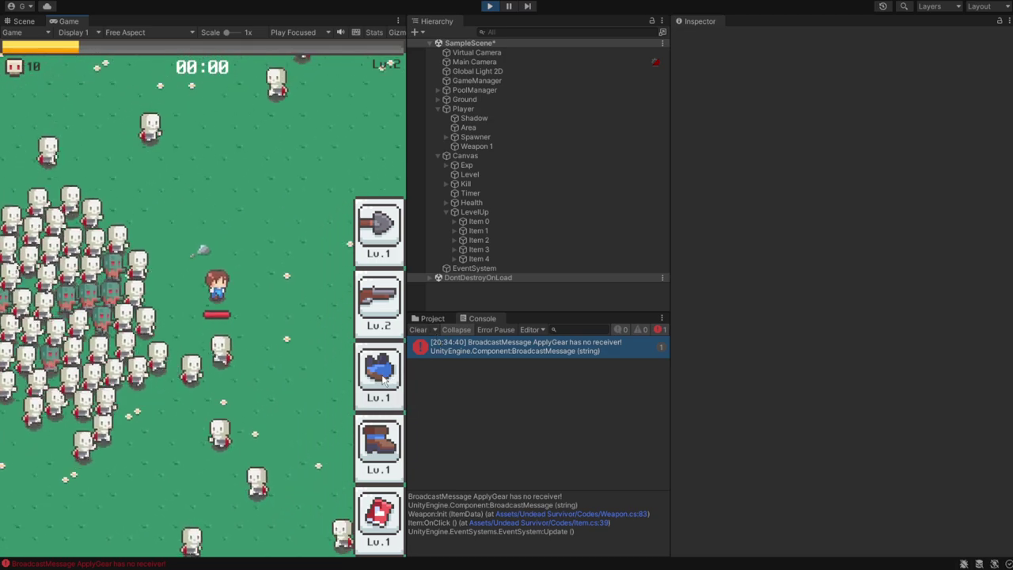
# - Raise the third item card to Lv.6 and level up the boots once
pyautogui.click(383, 379)
pyautogui.click(384, 379)
pyautogui.click(384, 380)
pyautogui.click(384, 379)
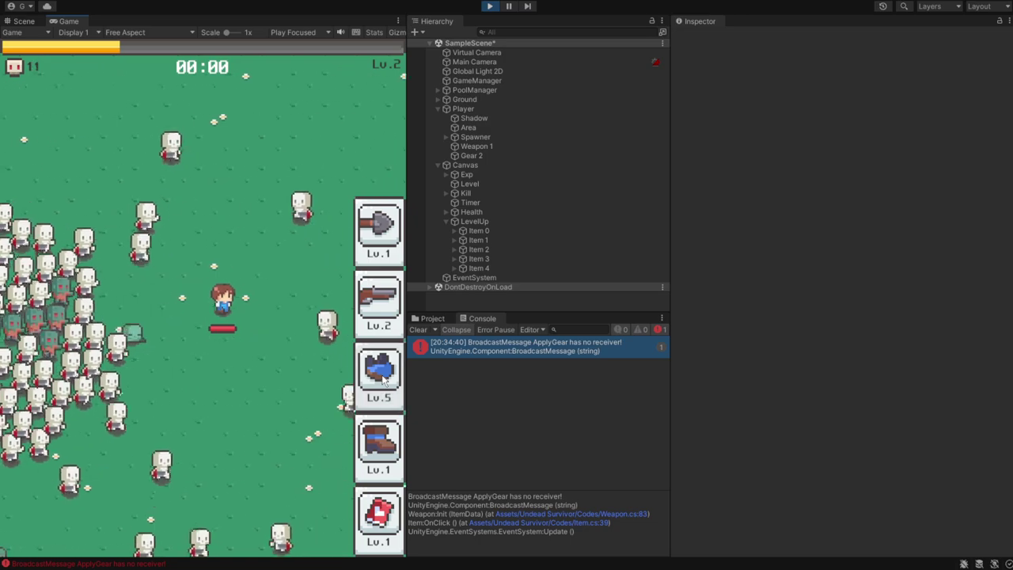
pyautogui.click(383, 380)
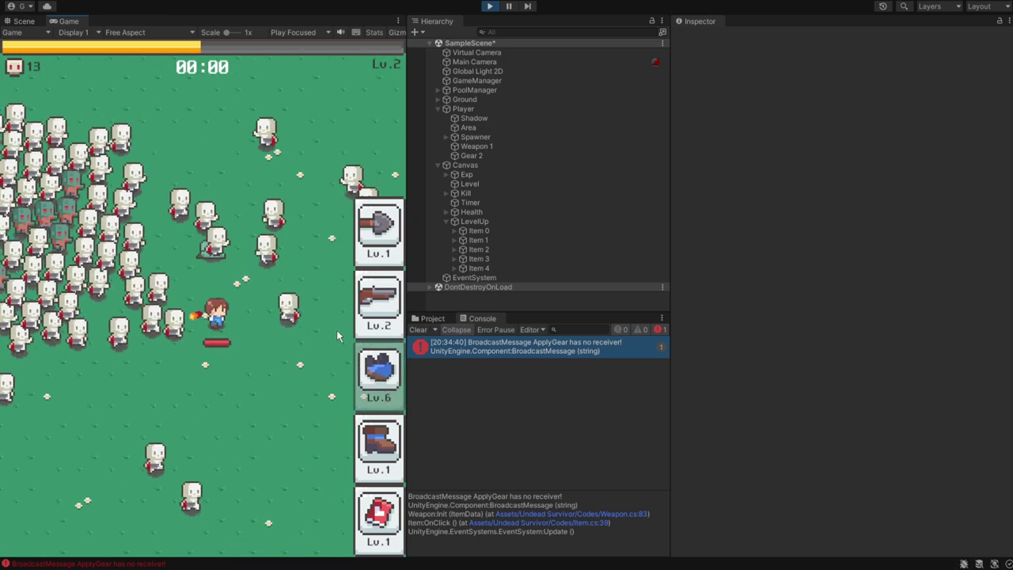
pyautogui.press('s')
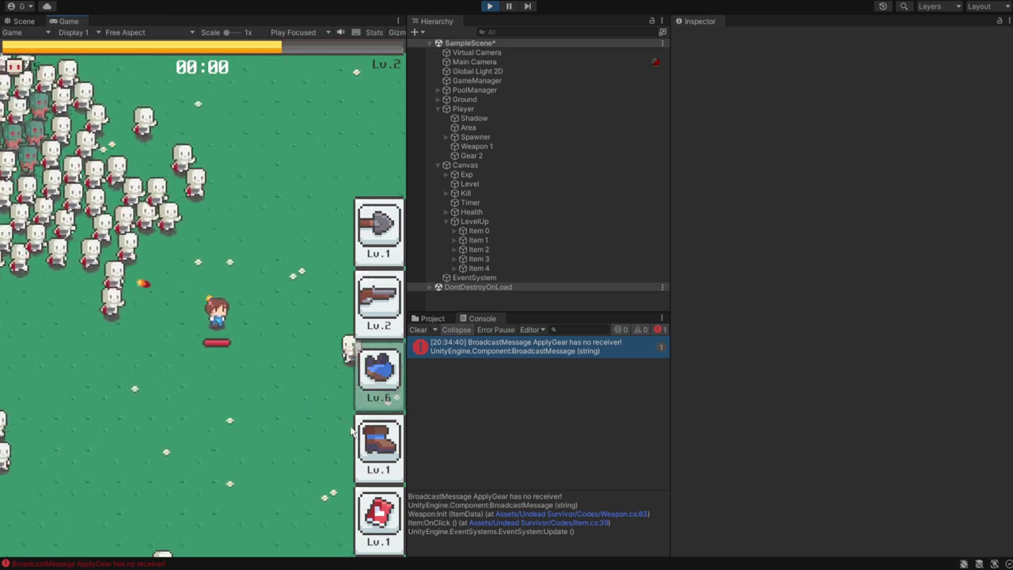
pyautogui.click(373, 427)
pyautogui.click(373, 427)
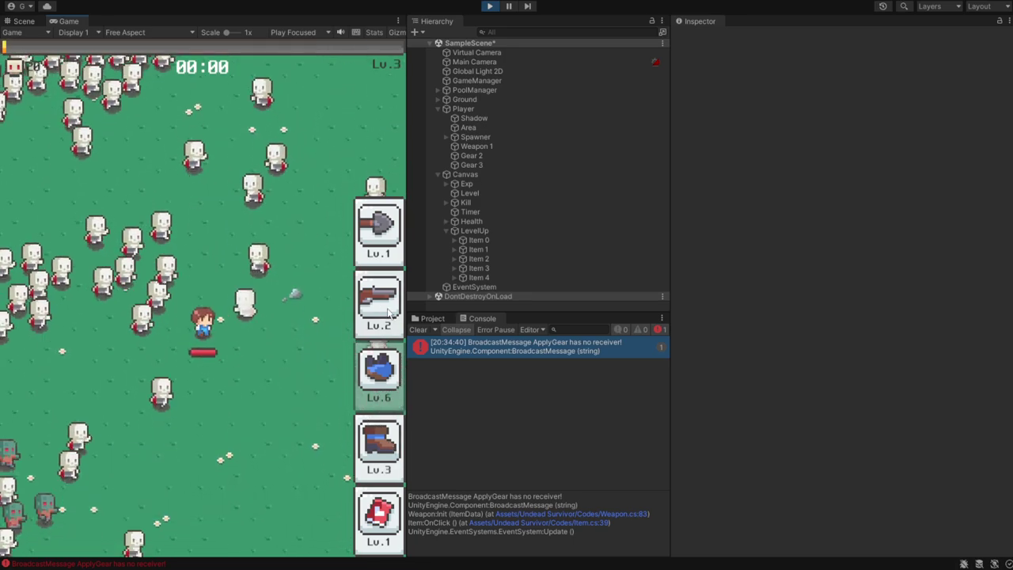
# - Level the gun to Lv.4 and shovel to Lv.2, inspect Weapon 0, level again, then stop play
pyautogui.click(386, 315)
pyautogui.click(384, 320)
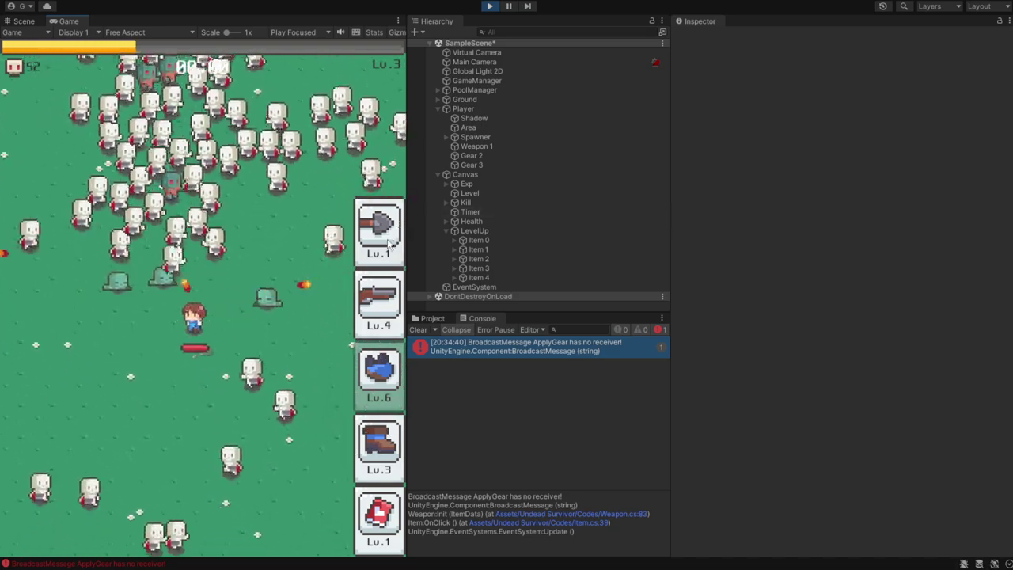
pyautogui.click(378, 230)
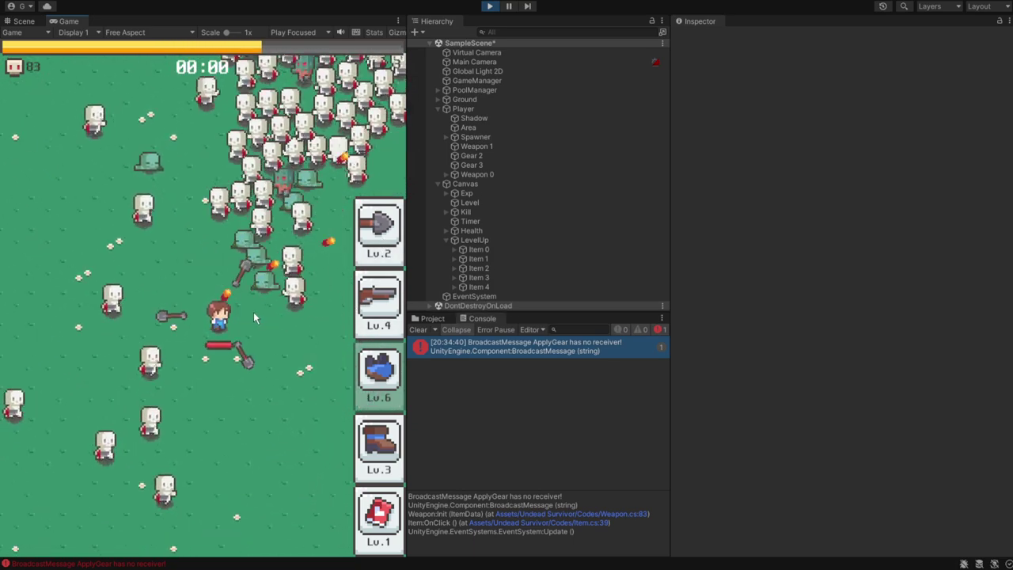
pyautogui.click(491, 176)
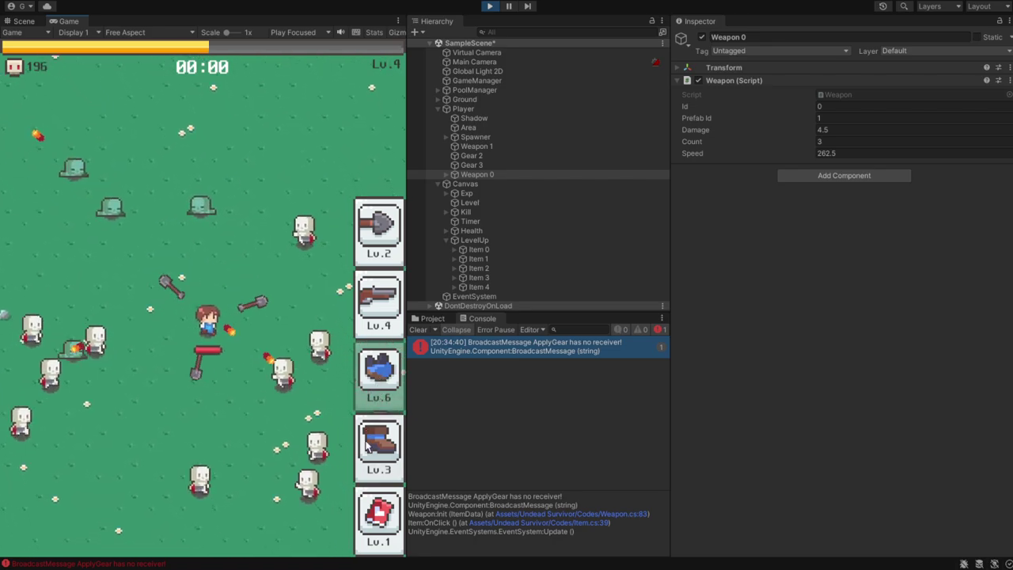
pyautogui.click(385, 316)
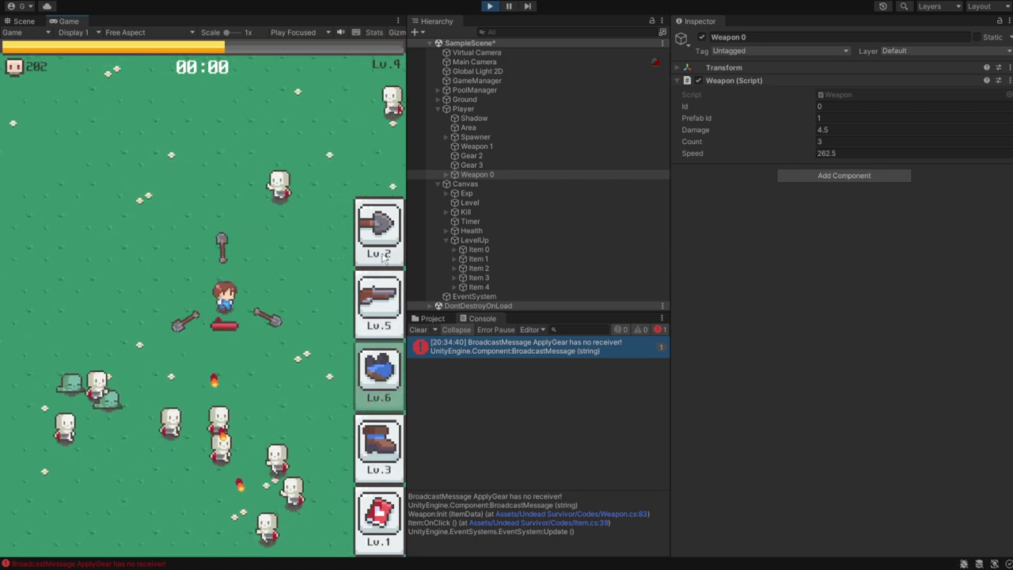
pyautogui.click(380, 233)
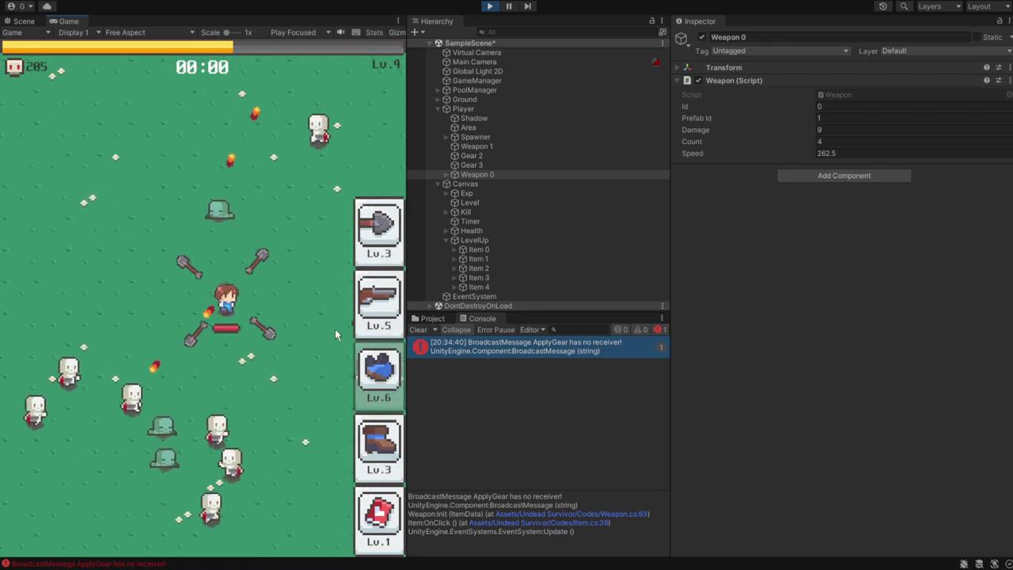
pyautogui.click(377, 445)
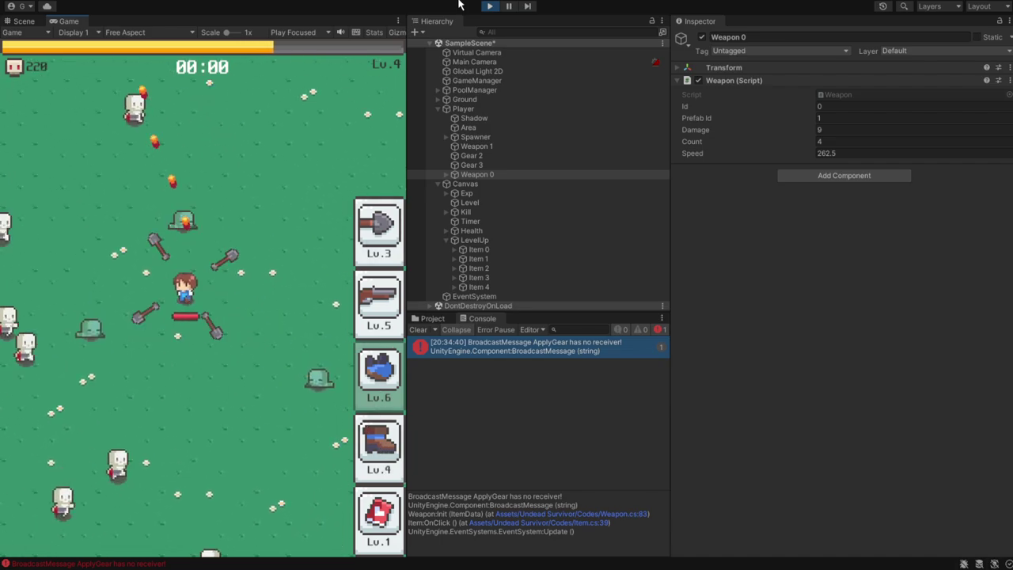
pyautogui.click(490, 7)
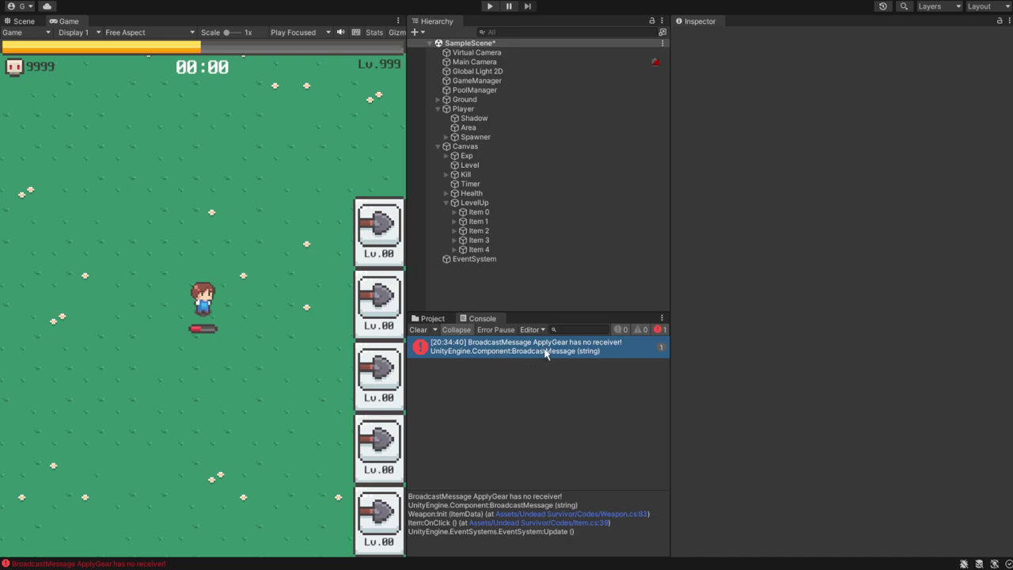
# - Return to Visual Studio and scroll Weapon.cs to Init's player.BroadcastMessage("ApplyGear") call
pyautogui.moveTo(117, 565)
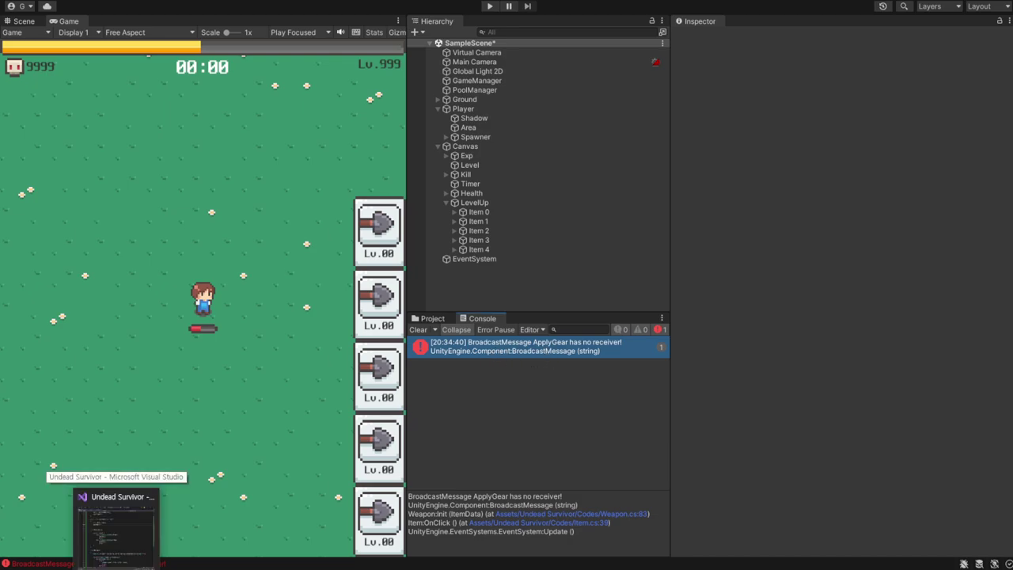
pyautogui.click(117, 526)
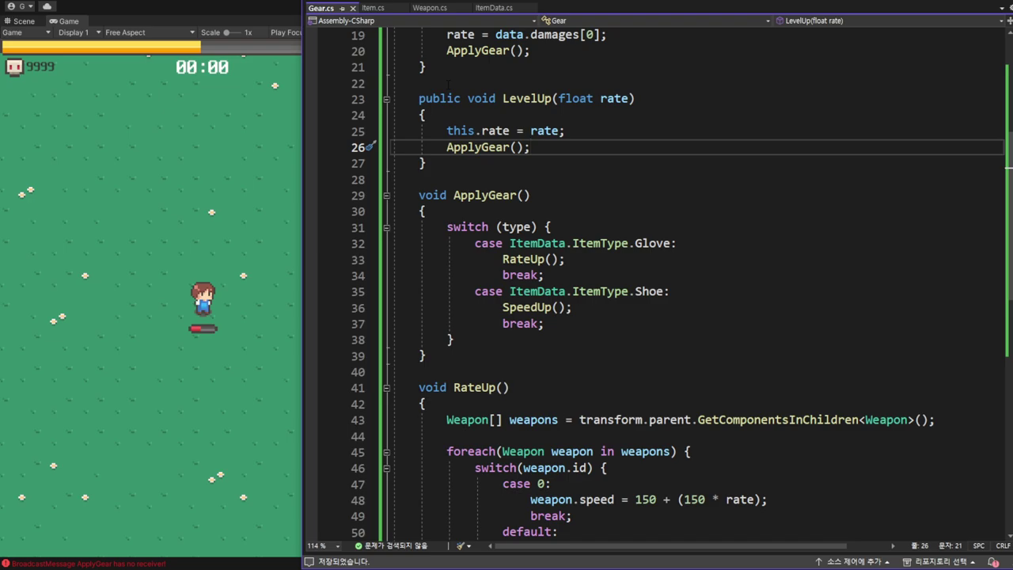
pyautogui.click(429, 7)
pyautogui.click(672, 209)
pyautogui.scroll(-7, 523, 345)
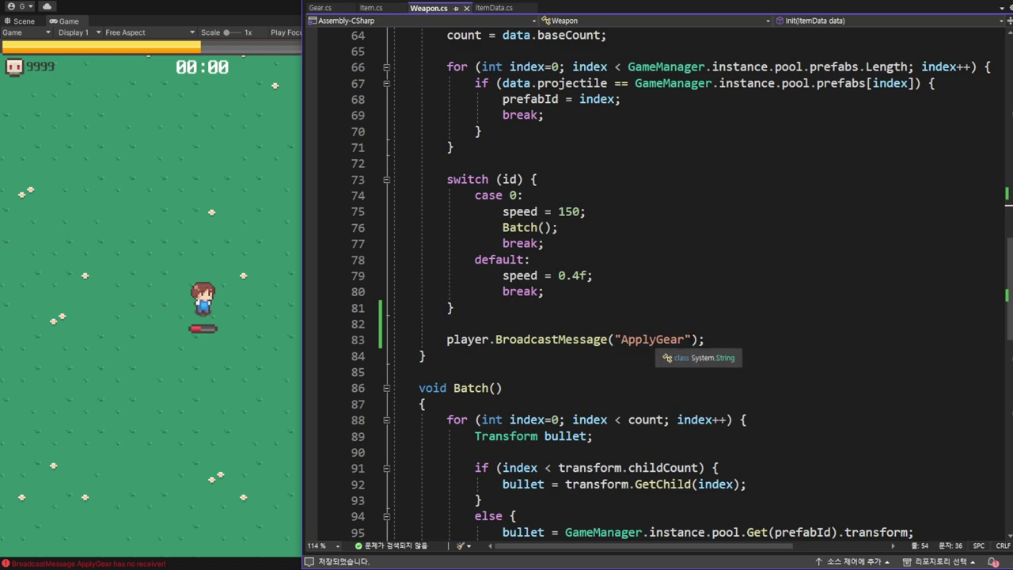
# - Add SendMessageOptions.DontRequireReceiver as the second argument of Init's ApplyGear broadcast
pyautogui.click(689, 338)
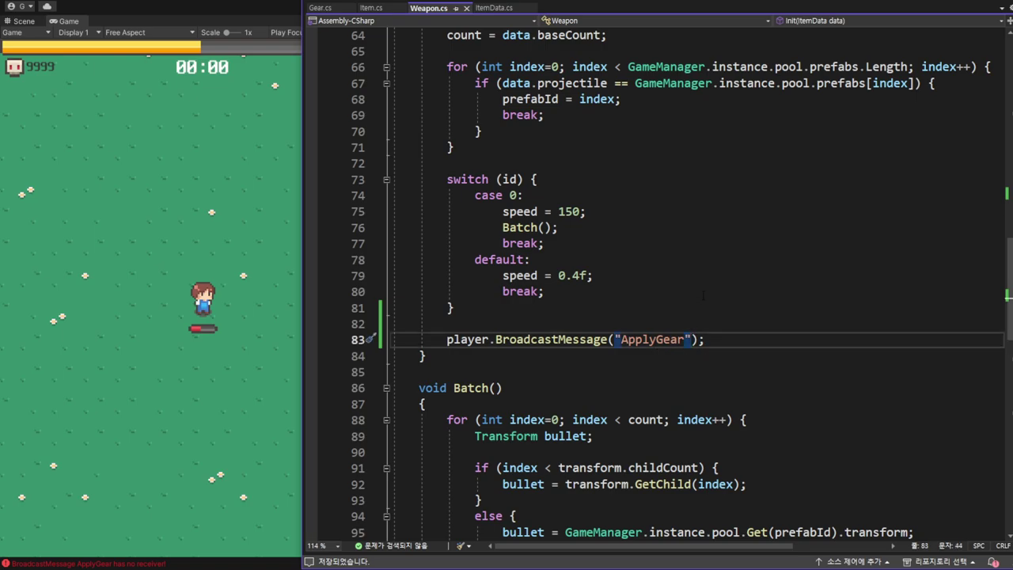
pyautogui.write(',S')
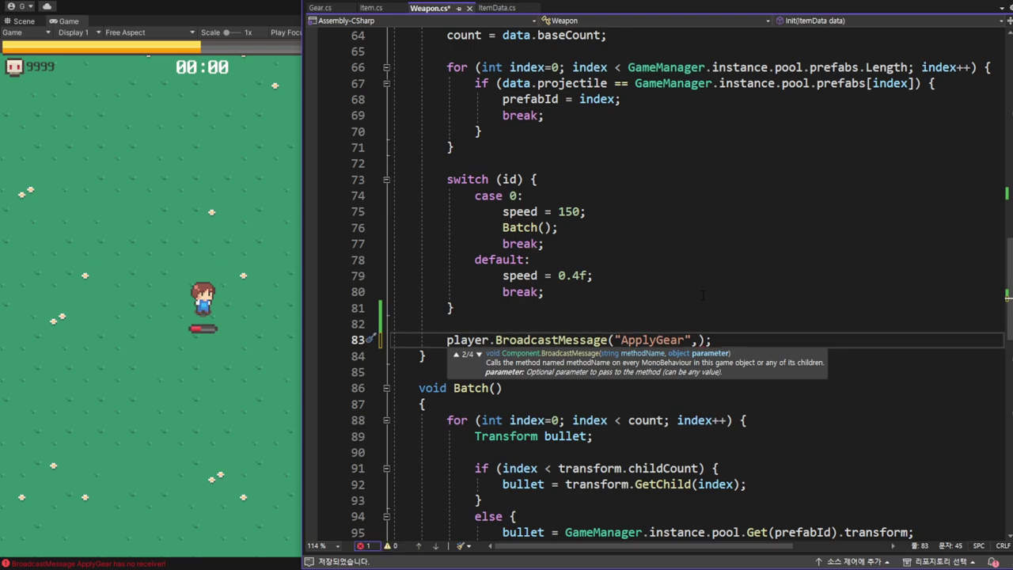
pyautogui.write('end')
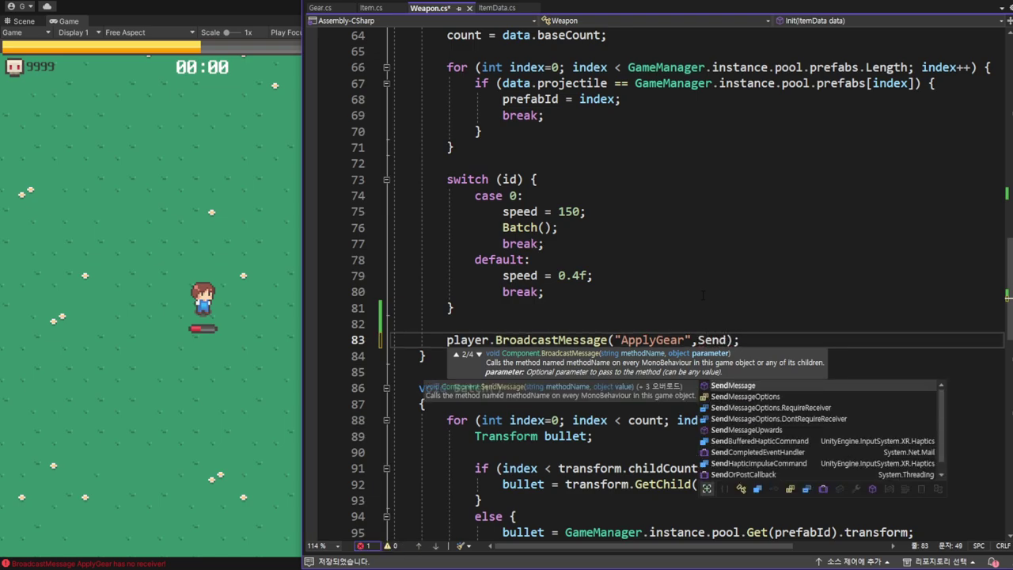
pyautogui.press('Down')
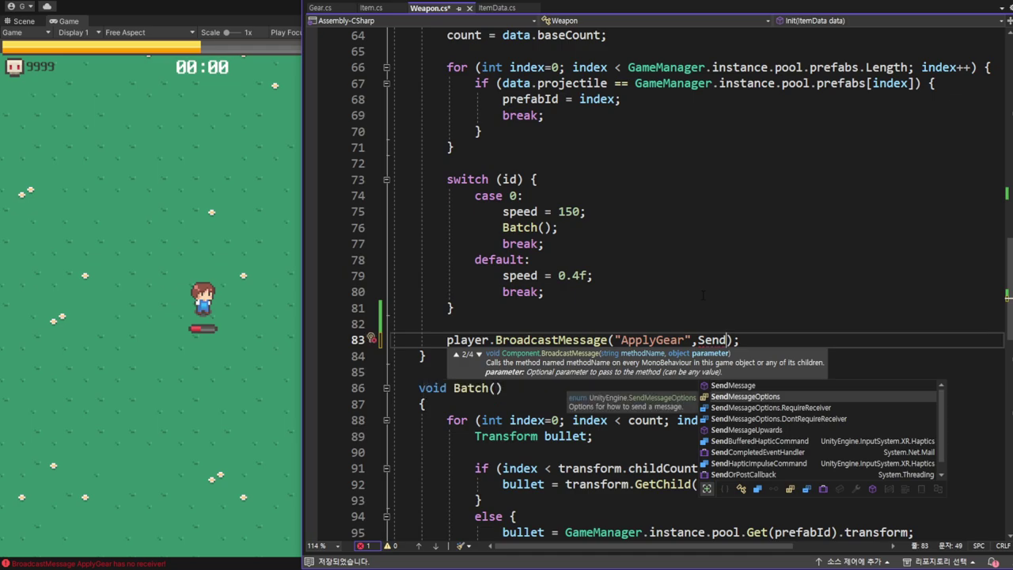
pyautogui.press('Tab')
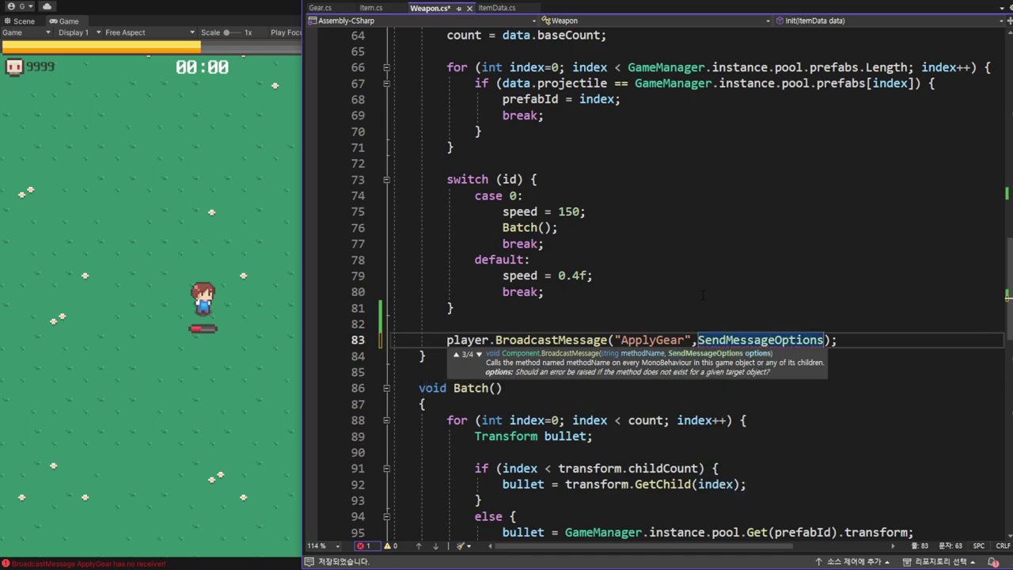
pyautogui.write('.')
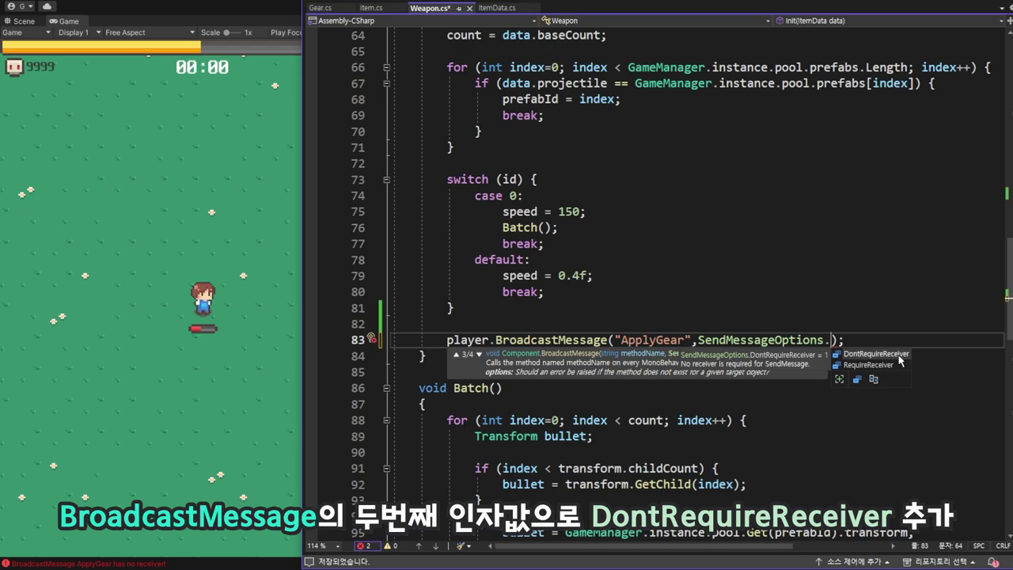
pyautogui.doubleClick(899, 354)
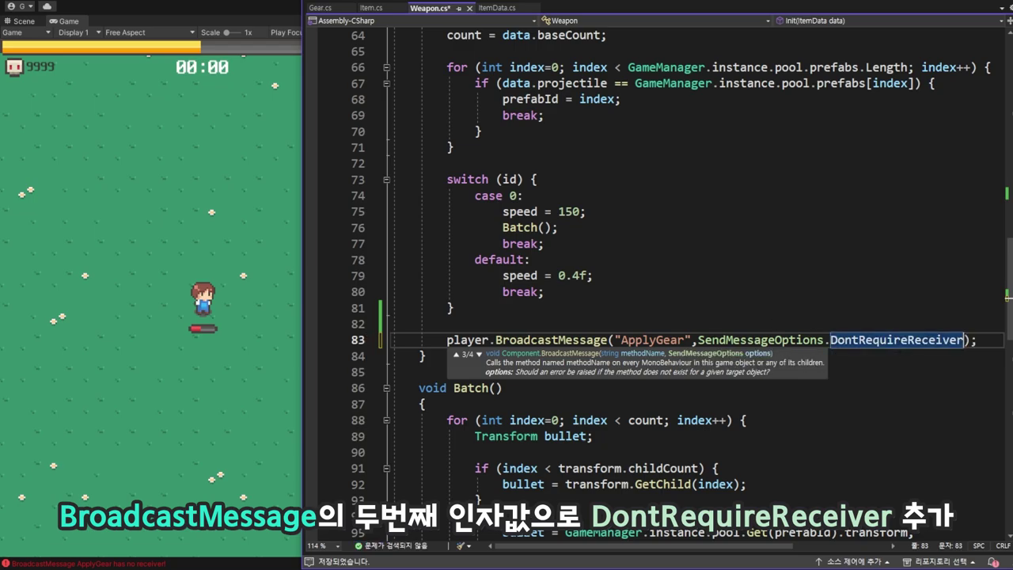
pyautogui.click(697, 340)
# - Copy the DontRequireReceiver option onto LevelUp's ApplyGear broadcast on line 51
pyautogui.moveTo(970, 340); pyautogui.dragTo(719, 339)
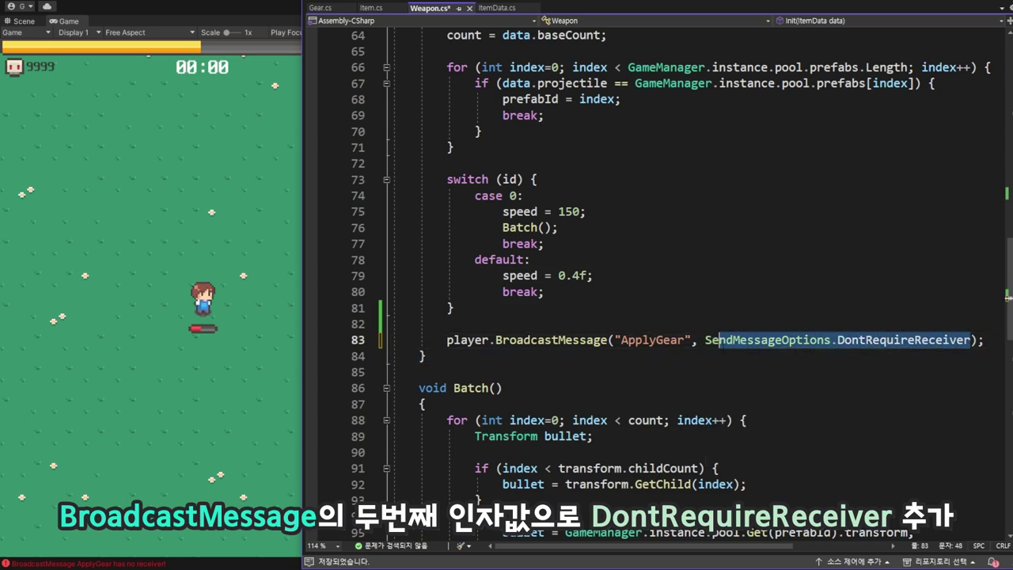
pyautogui.scroll(7, 703, 319)
pyautogui.scroll(2, 703, 318)
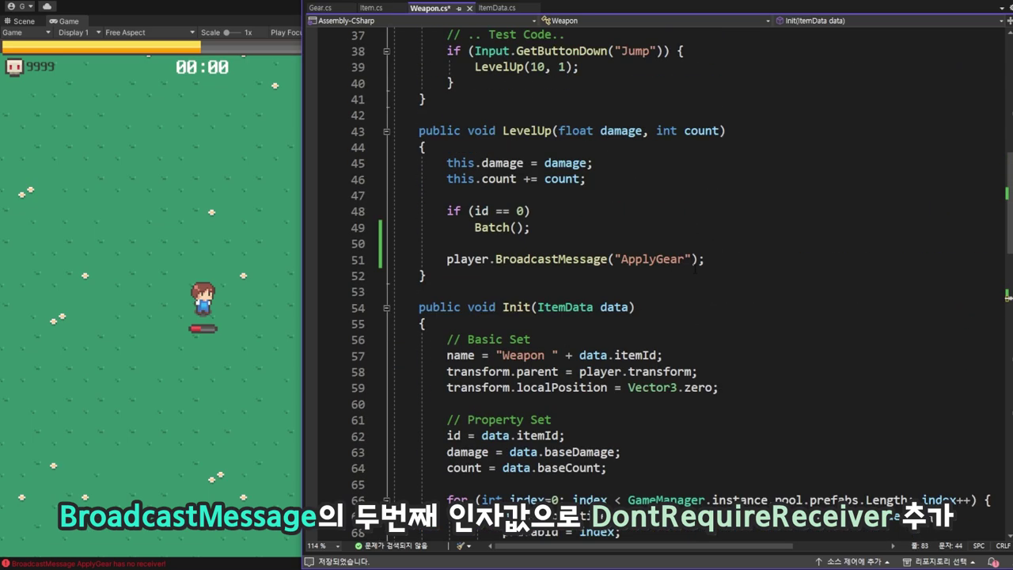
pyautogui.click(972, 259)
pyautogui.doubleClick(902, 259)
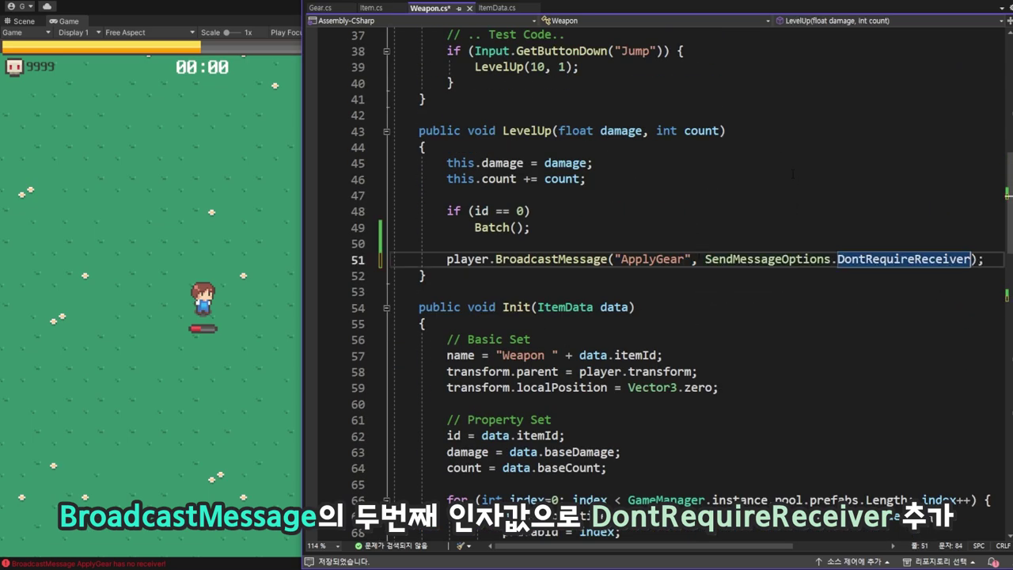
pyautogui.click(761, 131)
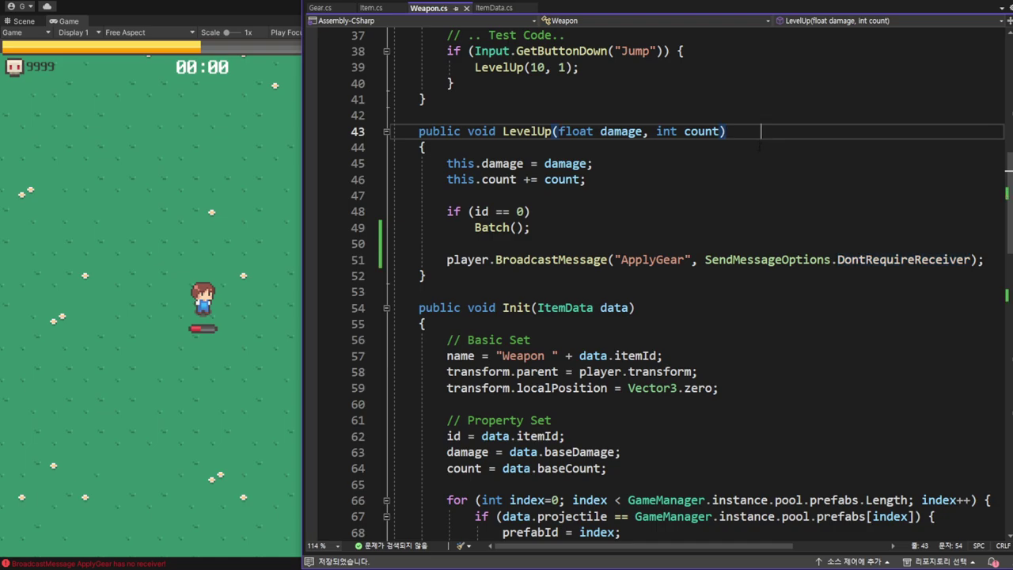
# - Start play mode in Unity, move the player, and level up the gun and shovel
pyautogui.click(287, 22)
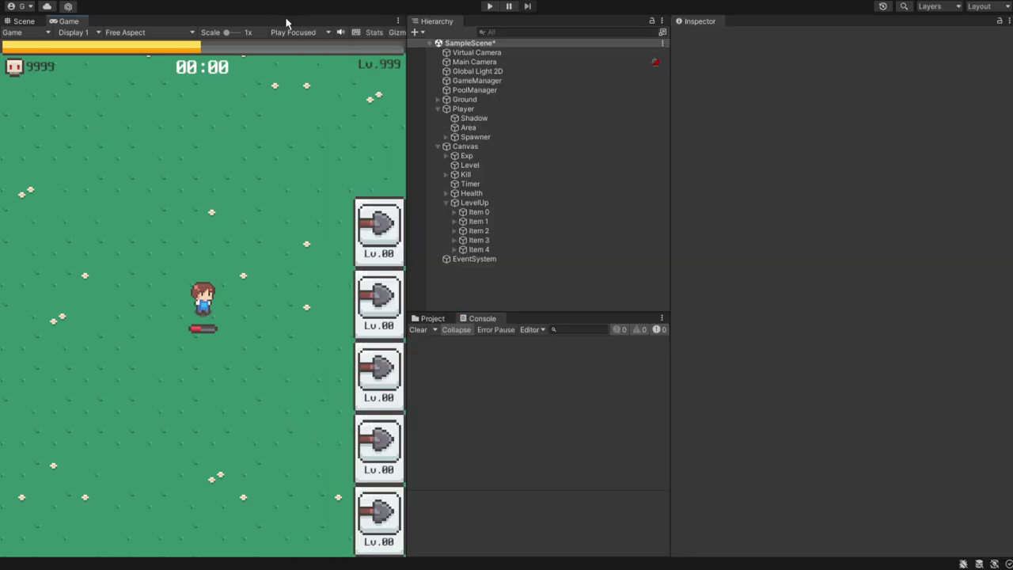
pyautogui.click(489, 8)
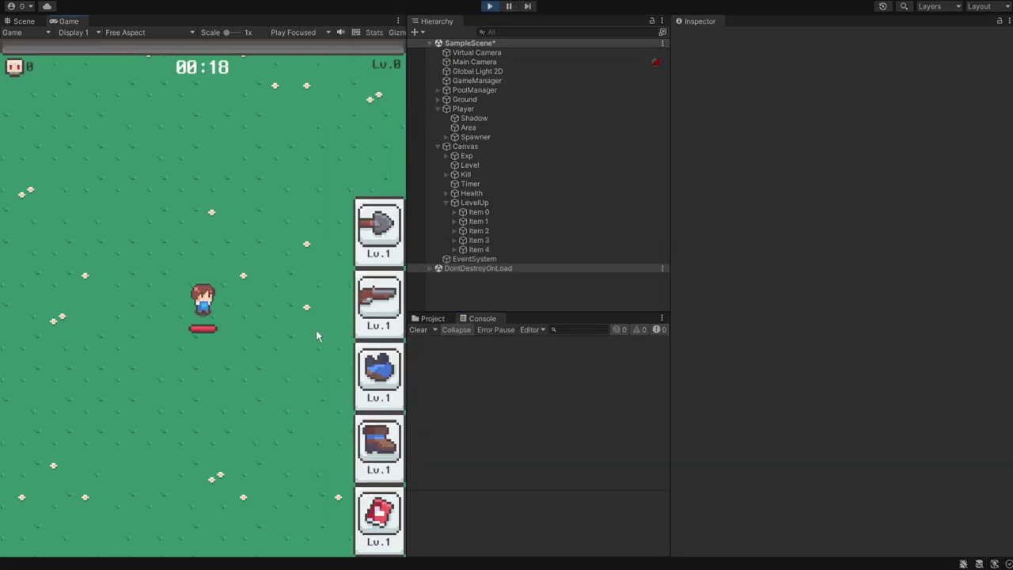
pyautogui.press('w')
pyautogui.press('d')
pyautogui.press('a')
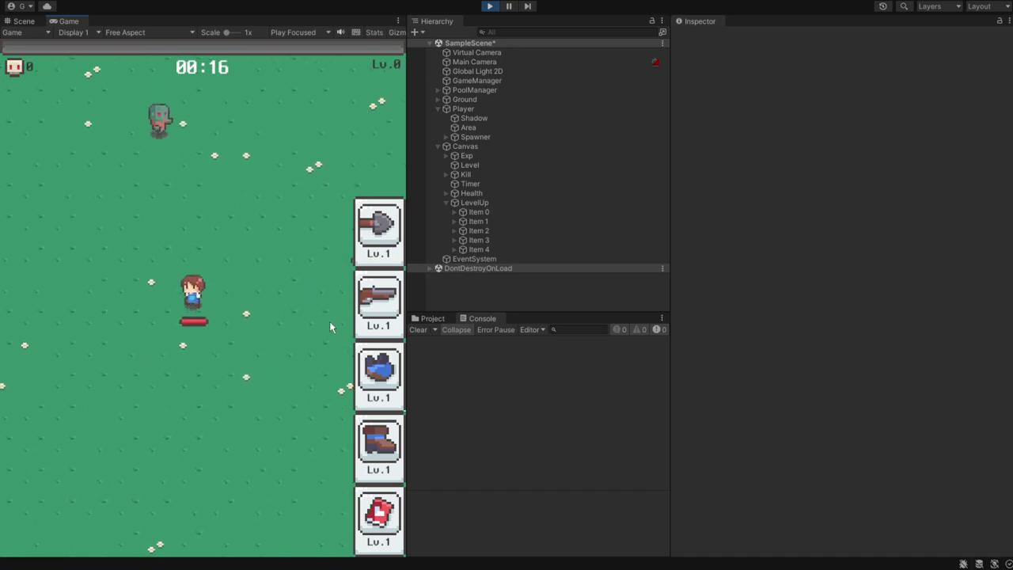
pyautogui.press('s')
pyautogui.click(382, 307)
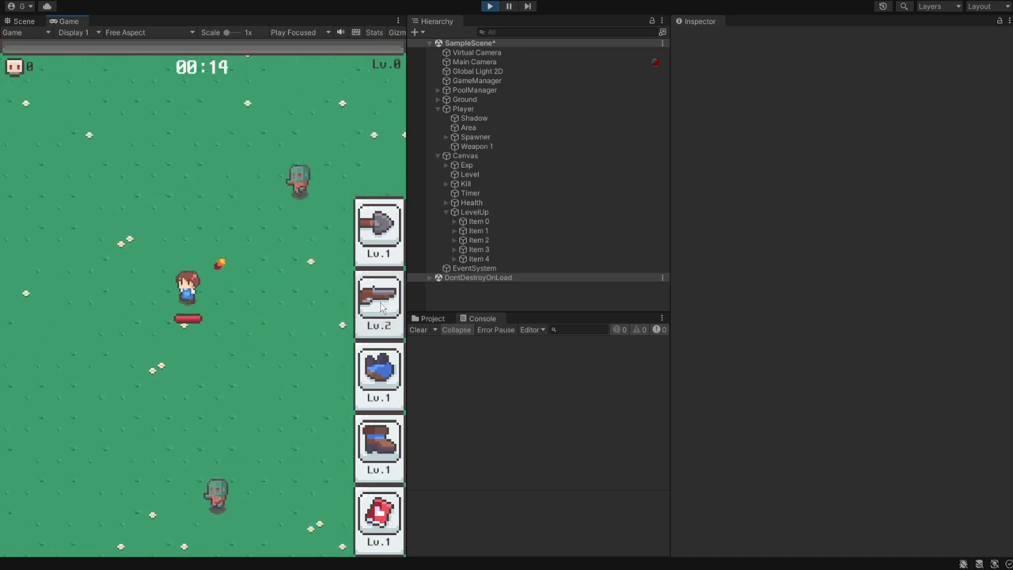
pyautogui.click(378, 229)
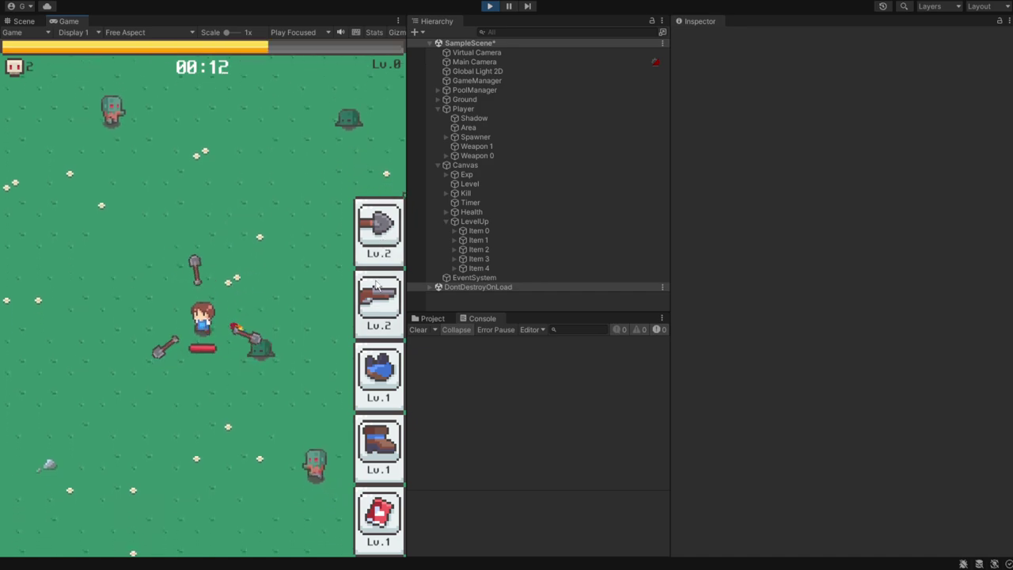
# - Level the glove and boots up five times each with no errors, then stop the game
pyautogui.press('s')
pyautogui.press('d')
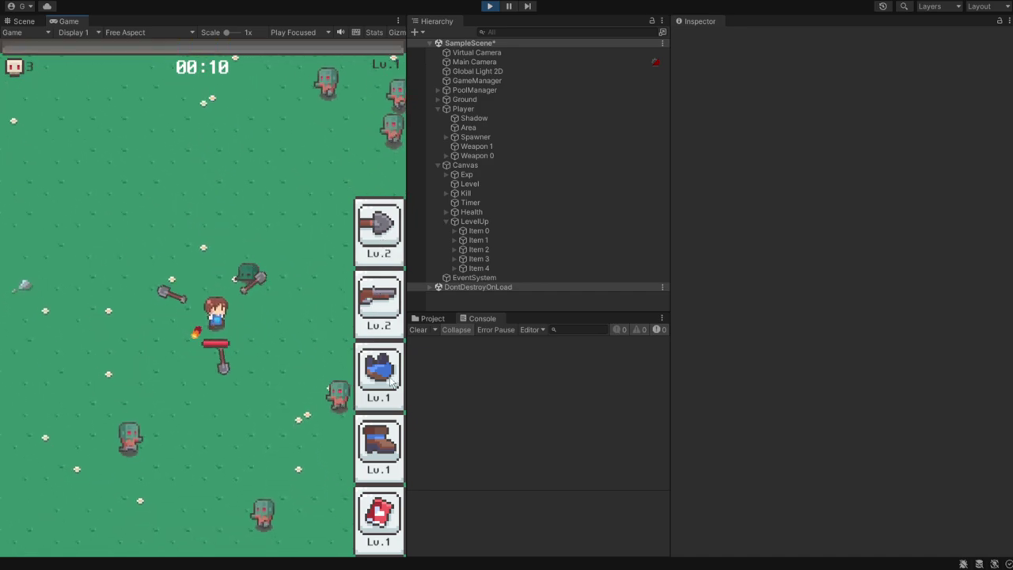
pyautogui.click(381, 379)
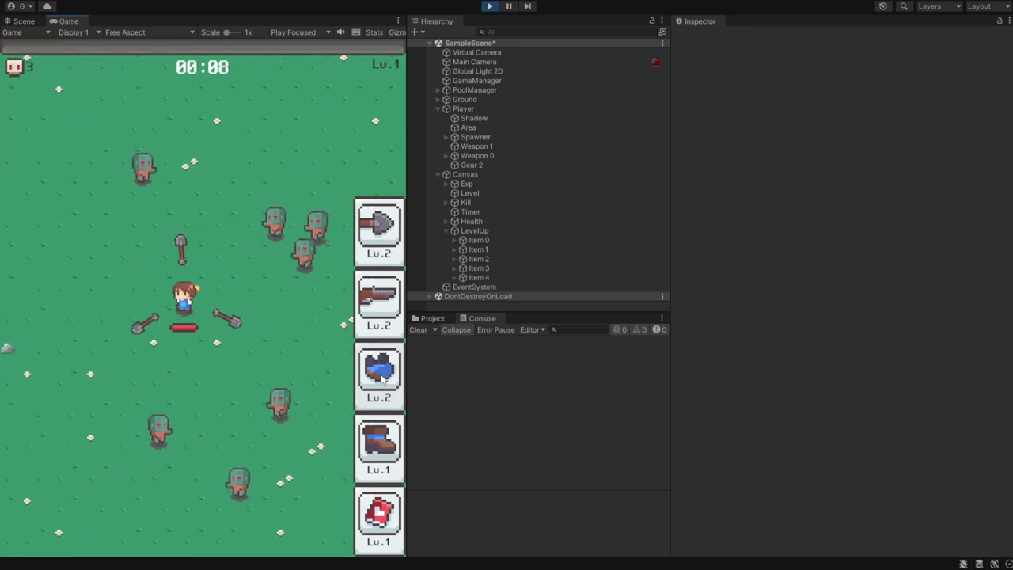
pyautogui.click(381, 380)
pyautogui.click(382, 380)
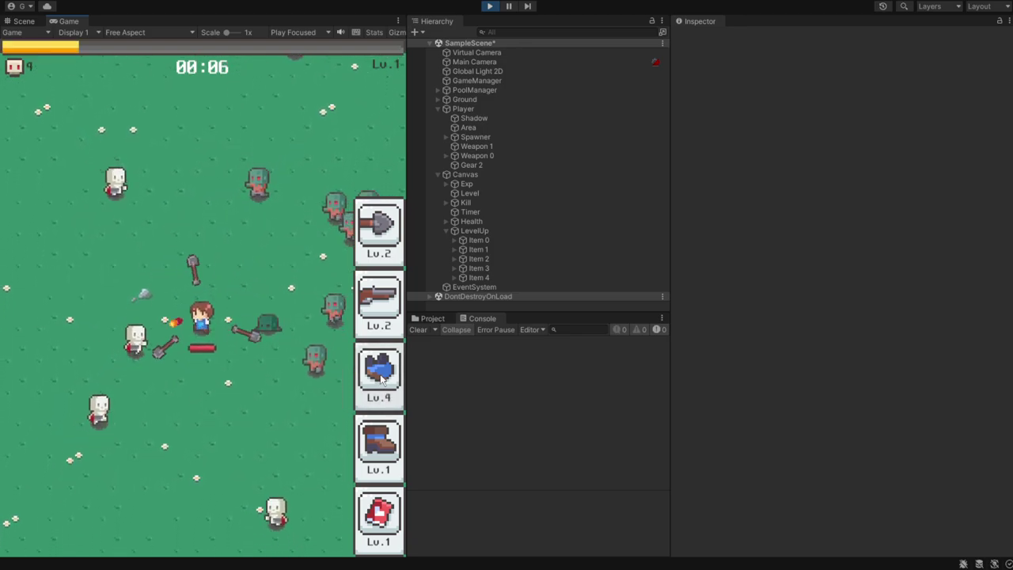
pyautogui.click(381, 379)
pyautogui.click(381, 380)
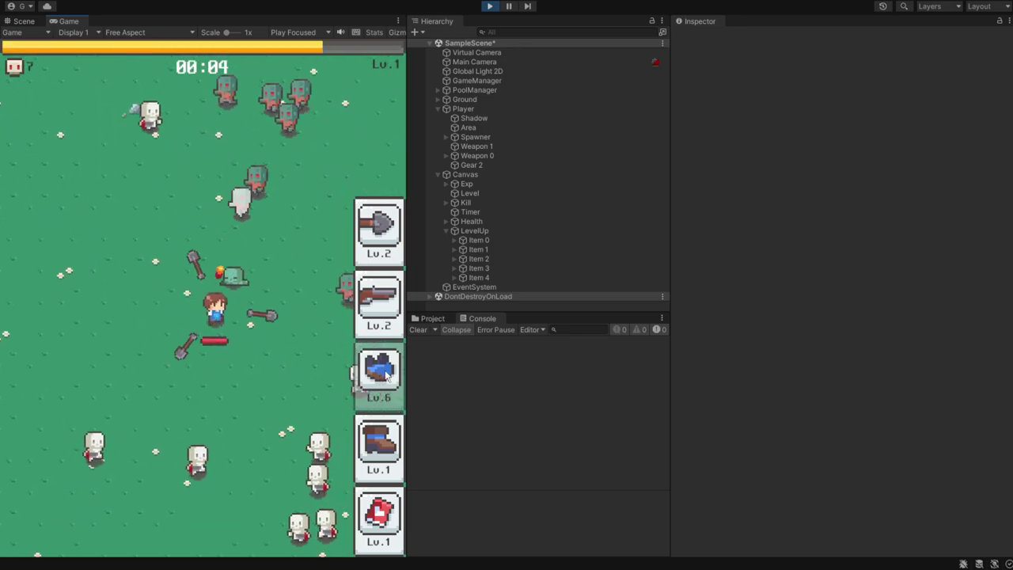
pyautogui.click(379, 447)
pyautogui.click(379, 447)
pyautogui.click(380, 447)
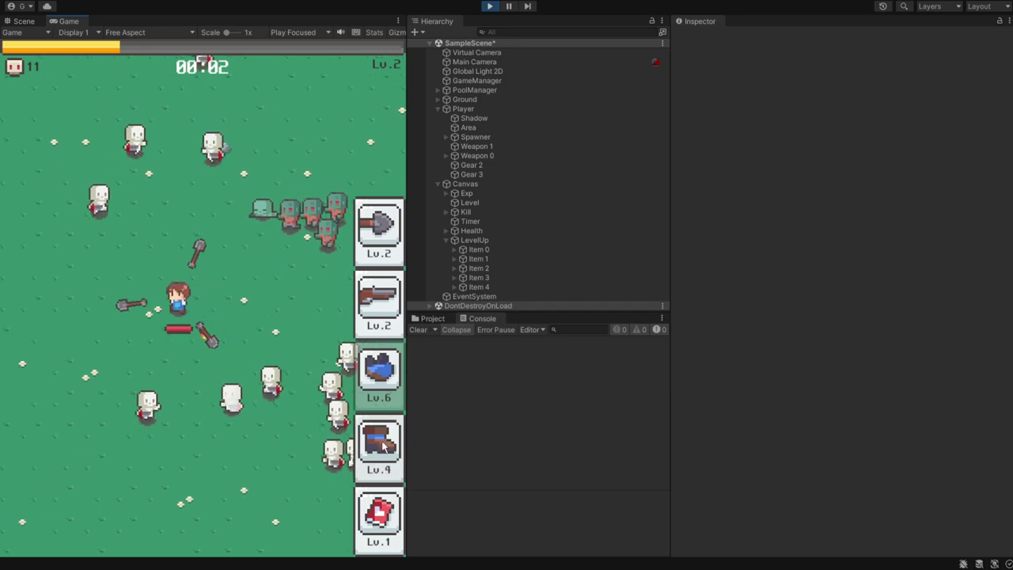
pyautogui.click(380, 448)
pyautogui.click(379, 448)
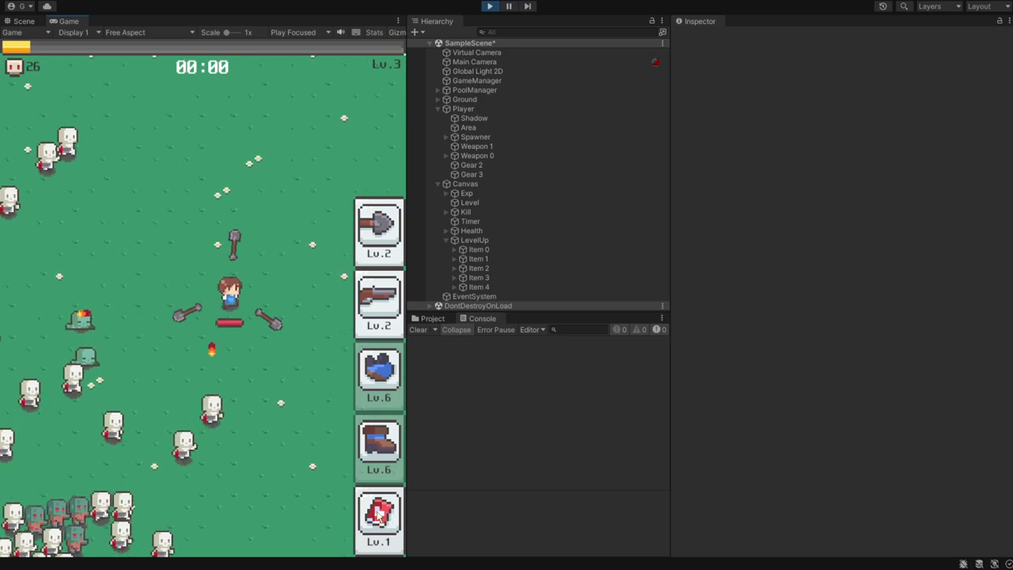
pyautogui.click(489, 6)
# - In Item.cs, open a new blank line under the Heal case
pyautogui.click(87, 558)
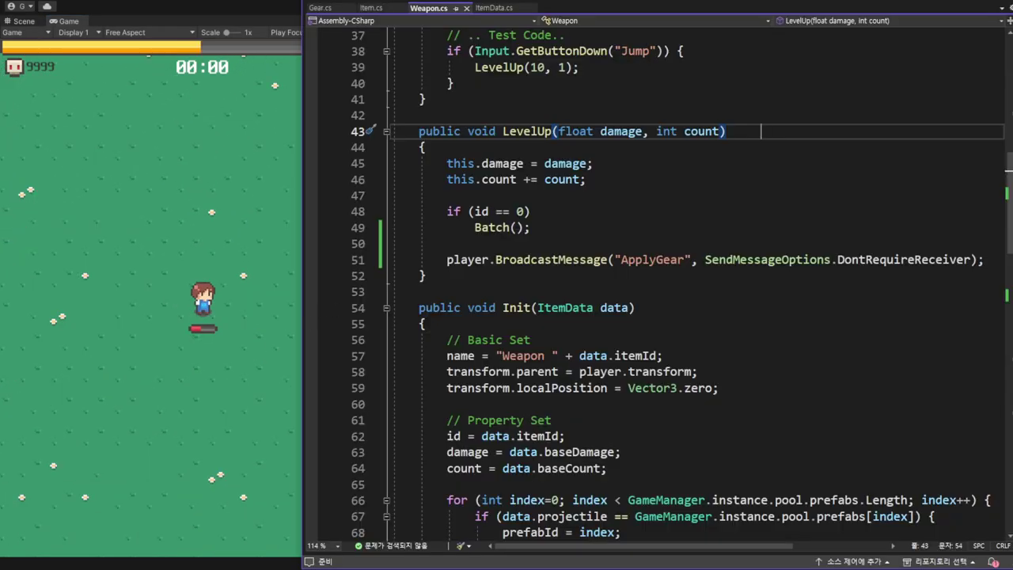
pyautogui.click(377, 11)
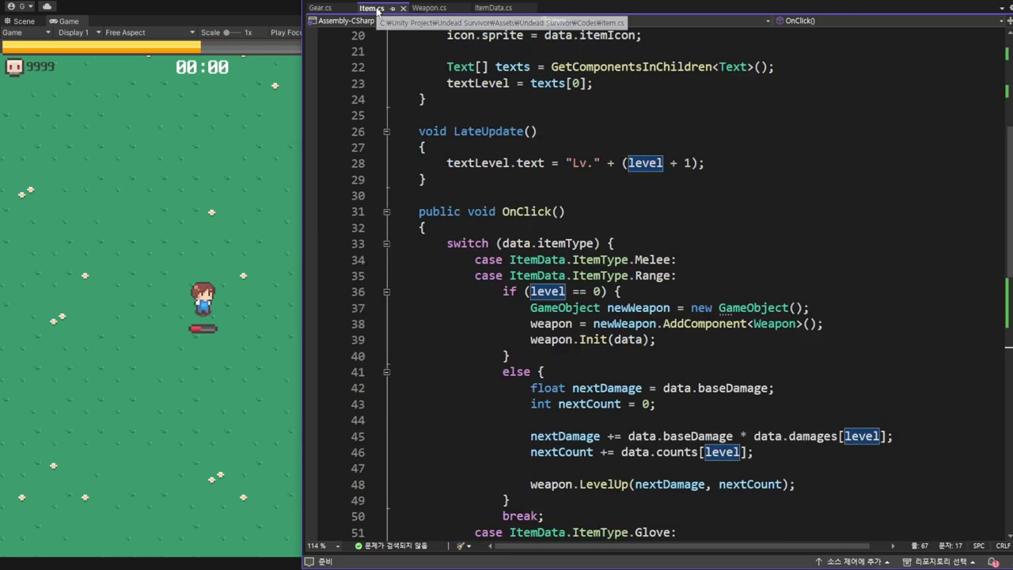
pyautogui.scroll(-7, 657, 285)
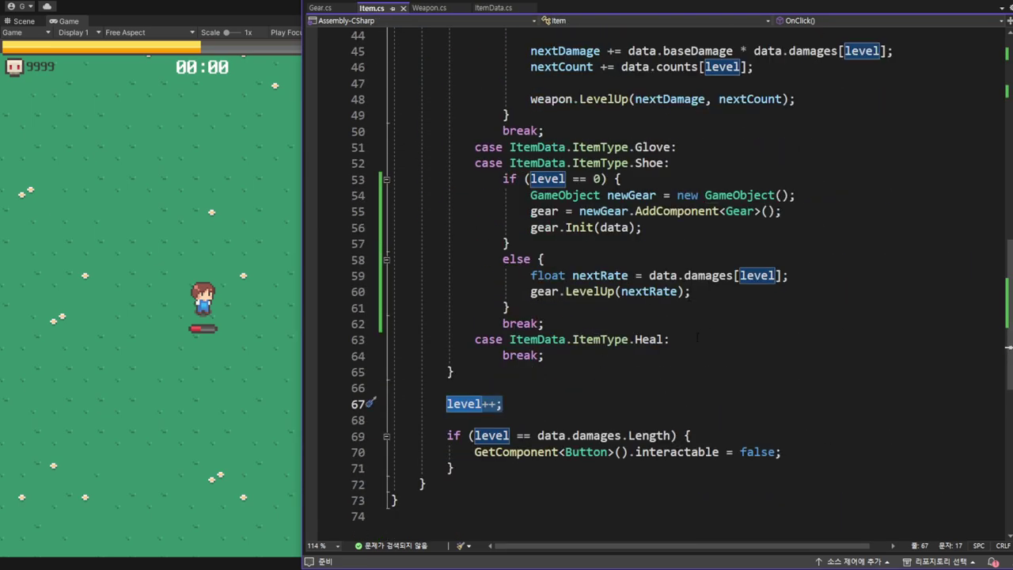
pyautogui.click(696, 337)
pyautogui.press('Return')
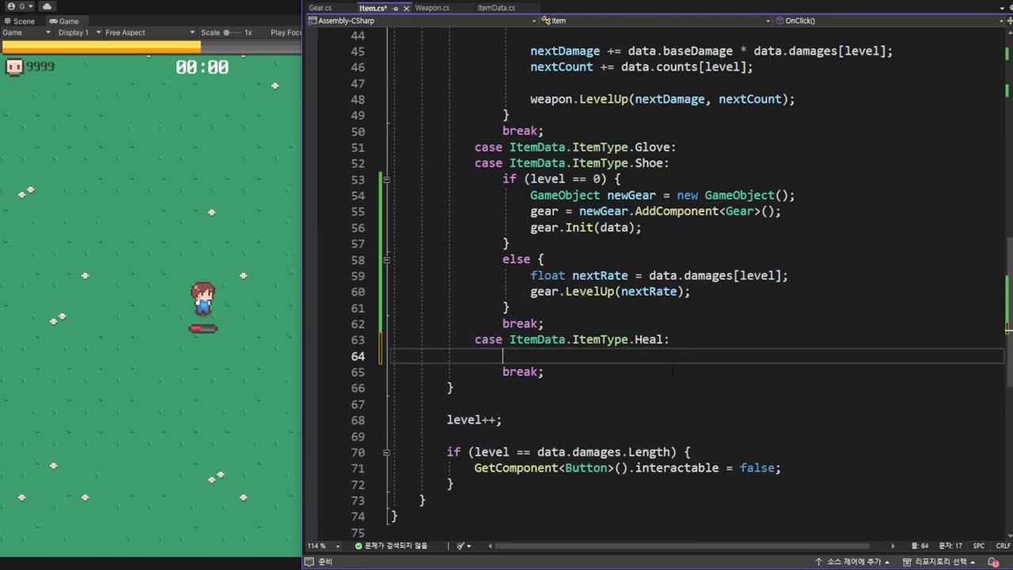
pyautogui.scroll(-3, 671, 372)
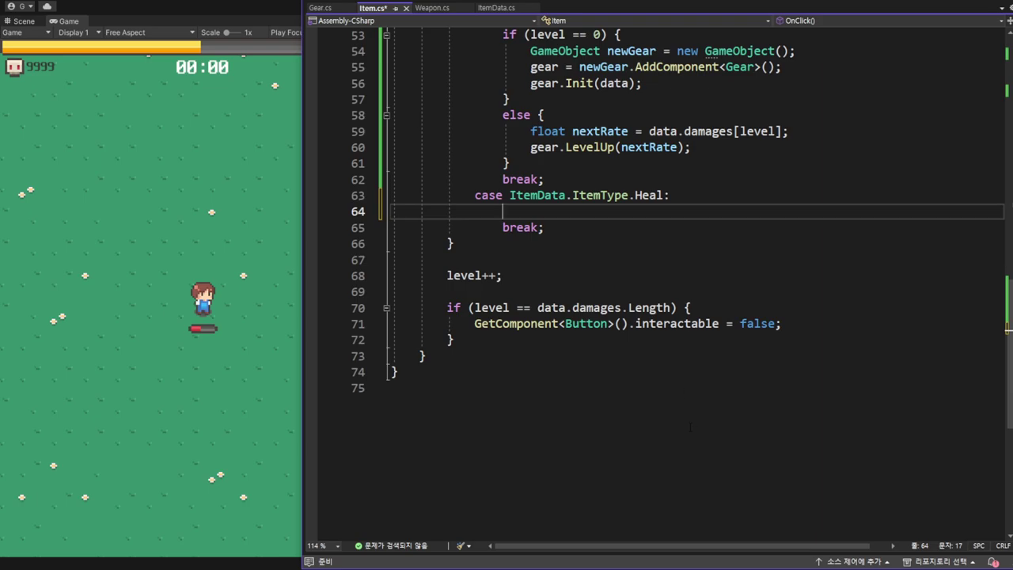
# - Write 'GameManager.instance.health = GameManager.instance.maxHealth;' in the Heal case
pyautogui.write('Game')
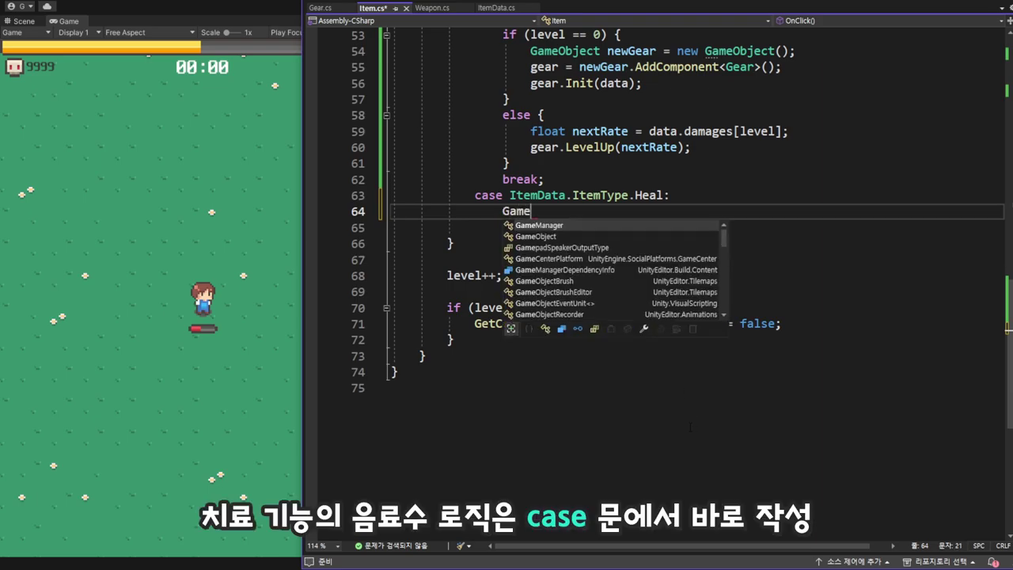
pyautogui.write('Manager.in')
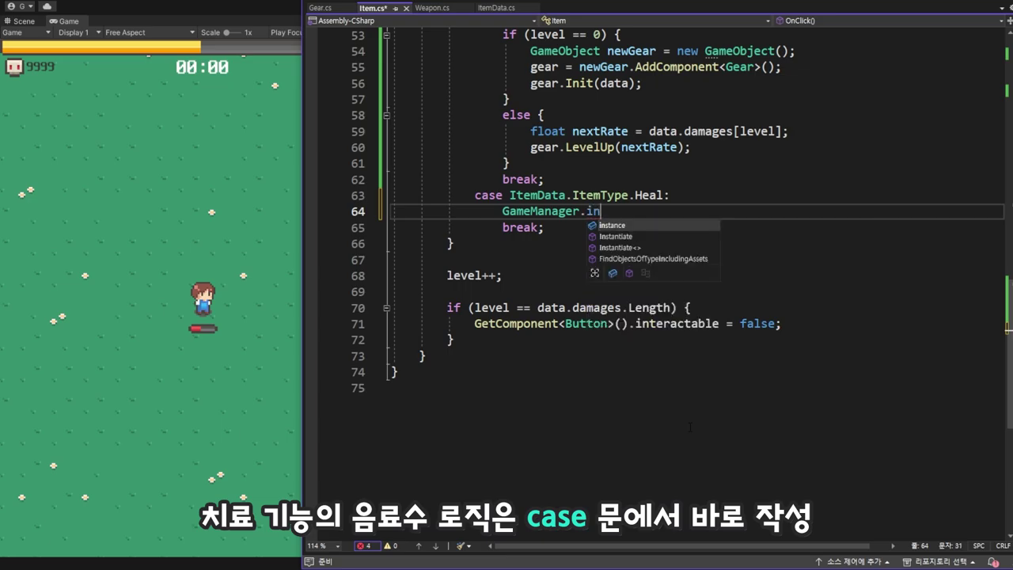
pyautogui.write('stance.hea')
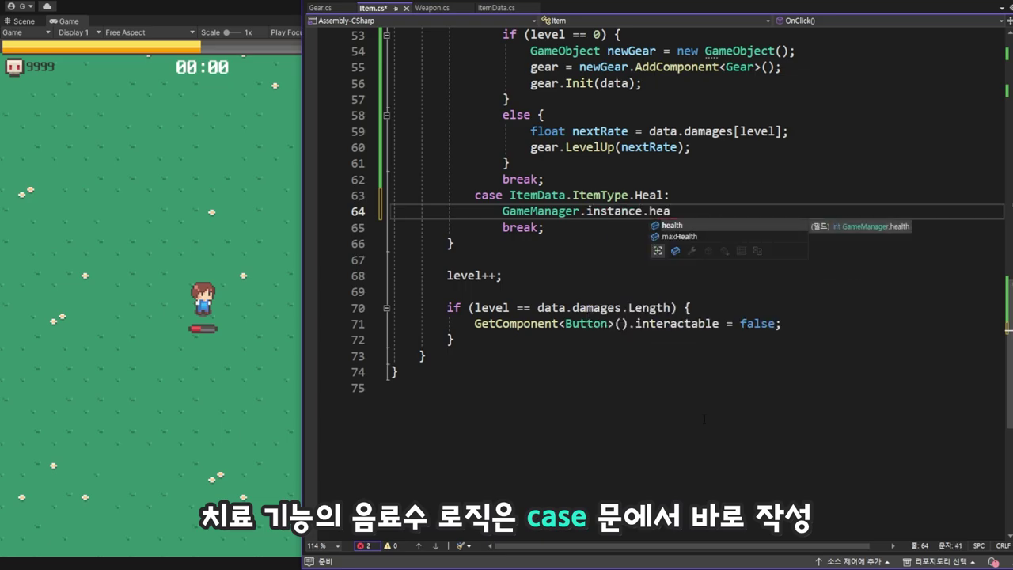
pyautogui.press('Tab')
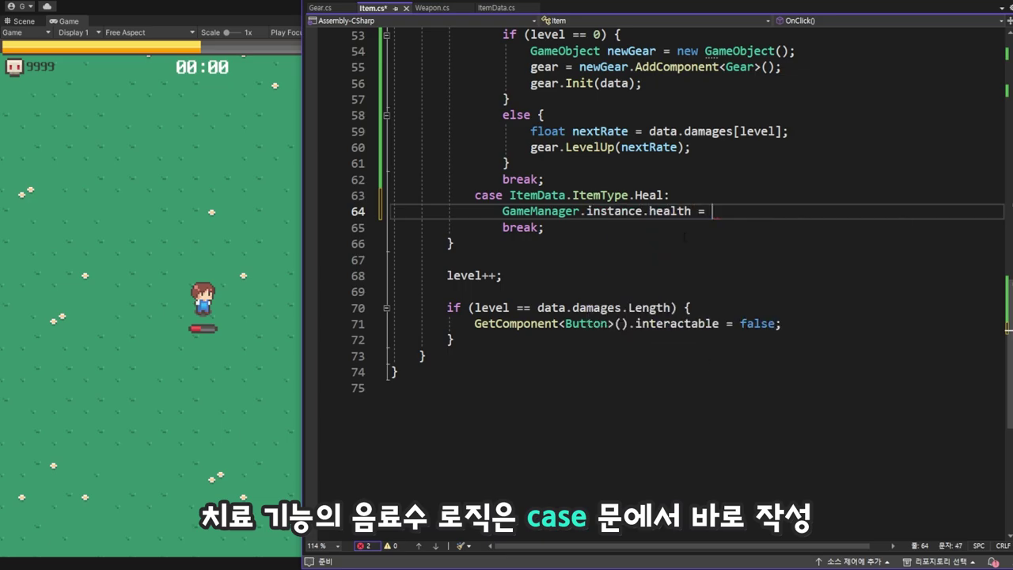
pyautogui.moveTo(502, 211); pyautogui.dragTo(643, 210)
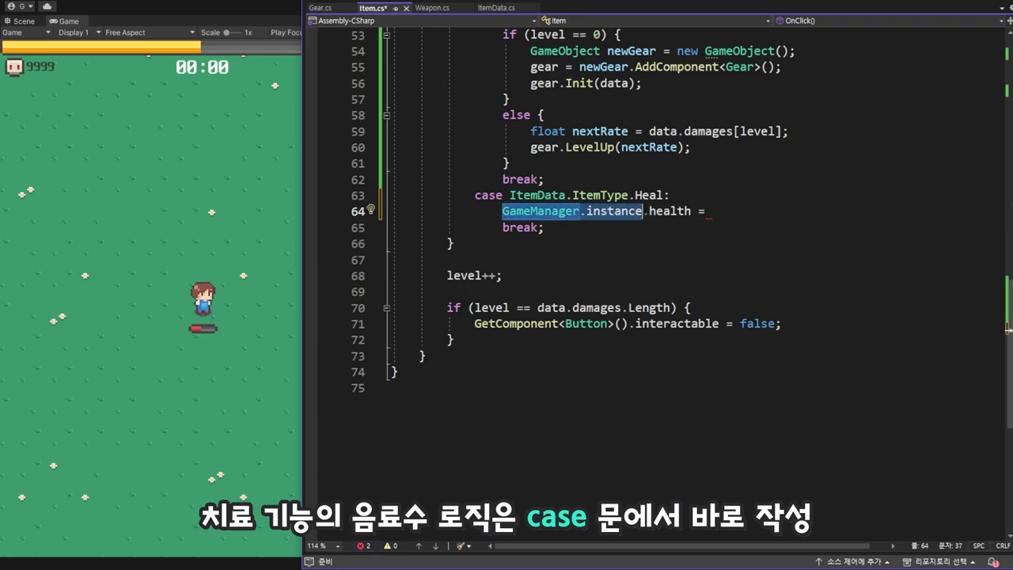
pyautogui.hotkey('ctrl', 'c')
pyautogui.press('End')
pyautogui.hotkey('ctrl', 'v')
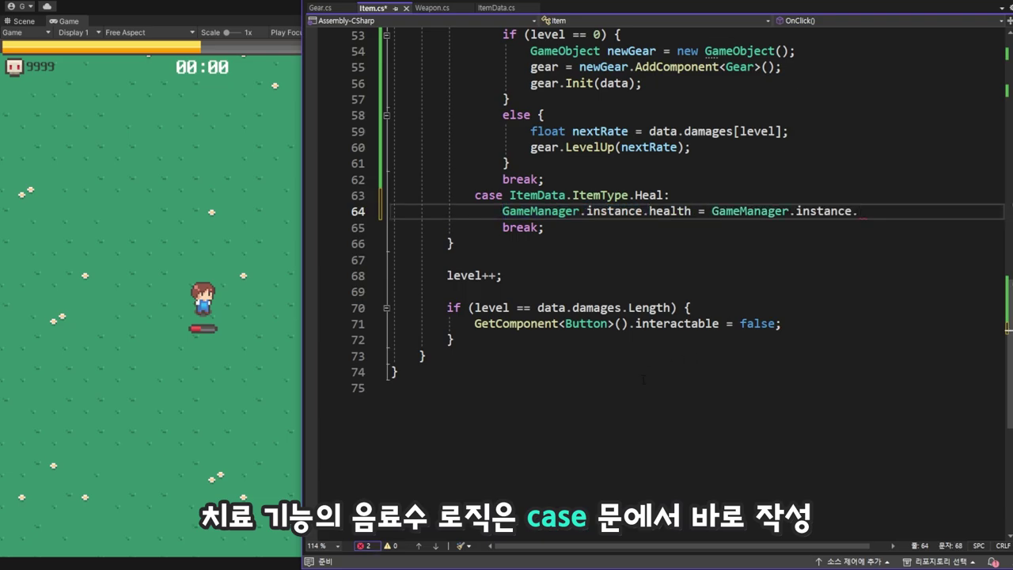
pyautogui.write('max')
pyautogui.press('Tab')
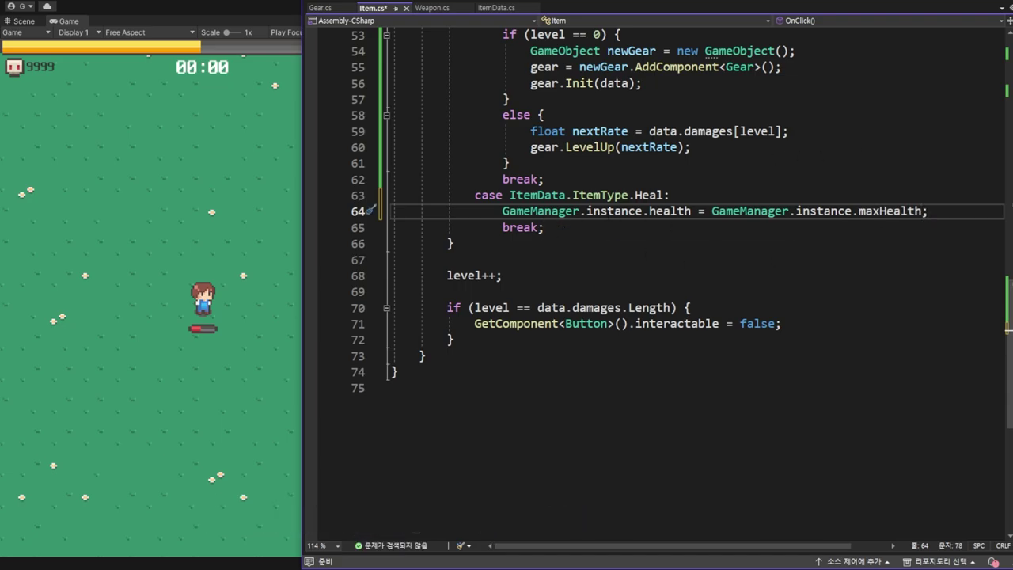
pyautogui.scroll(2, 649, 281)
pyautogui.doubleClick(655, 277)
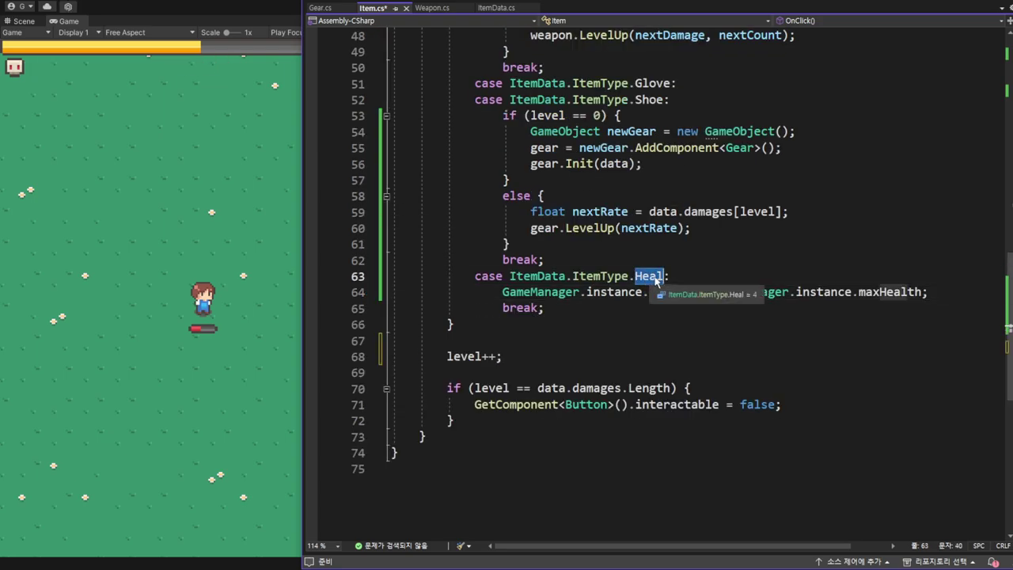
# - Delete the shared level++ after the switch and remove the leftover blank lines
pyautogui.press('End')
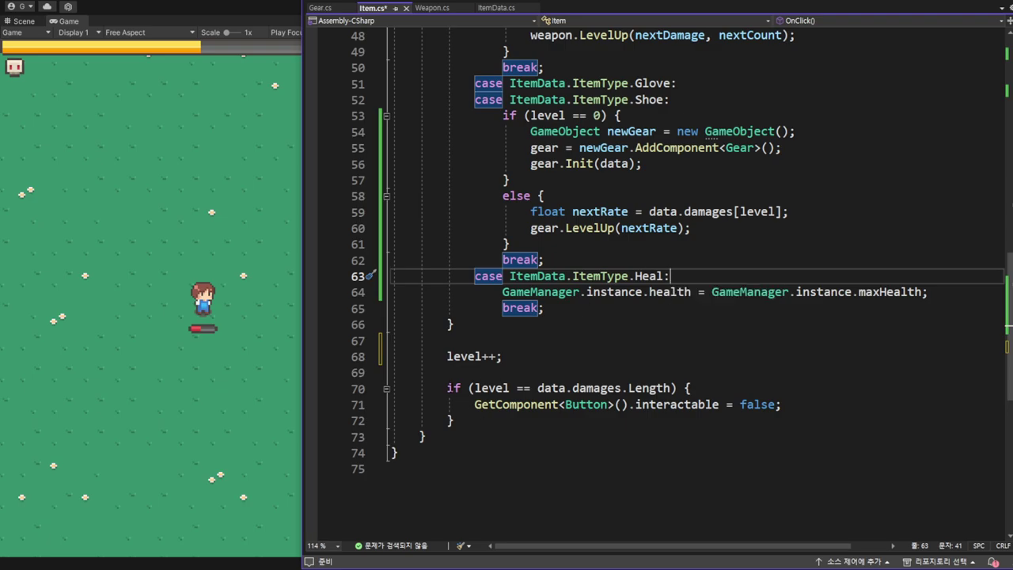
pyautogui.moveTo(391, 387); pyautogui.dragTo(391, 420)
pyautogui.click(455, 420)
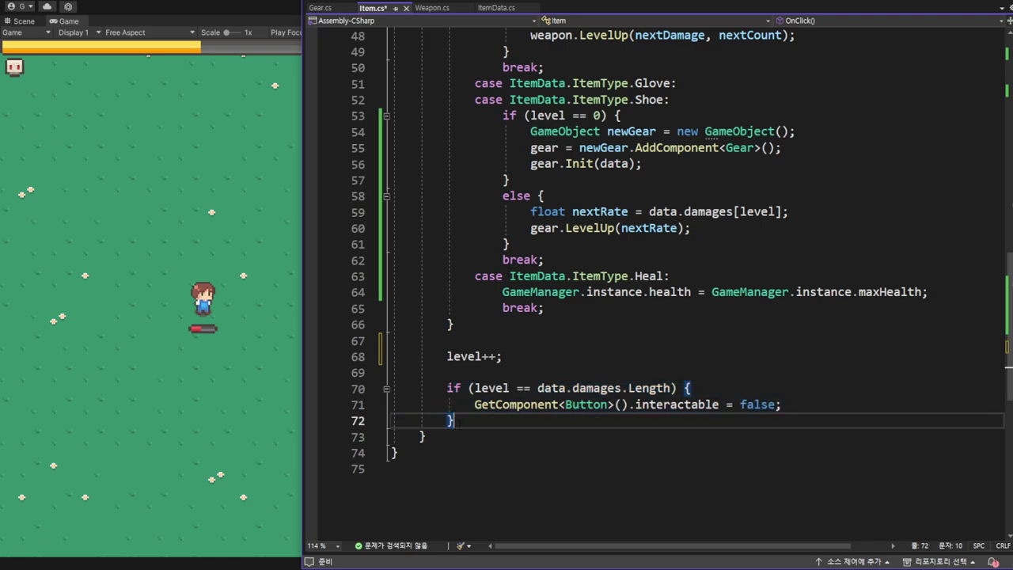
pyautogui.moveTo(446, 356); pyautogui.dragTo(502, 356)
pyautogui.press('Delete')
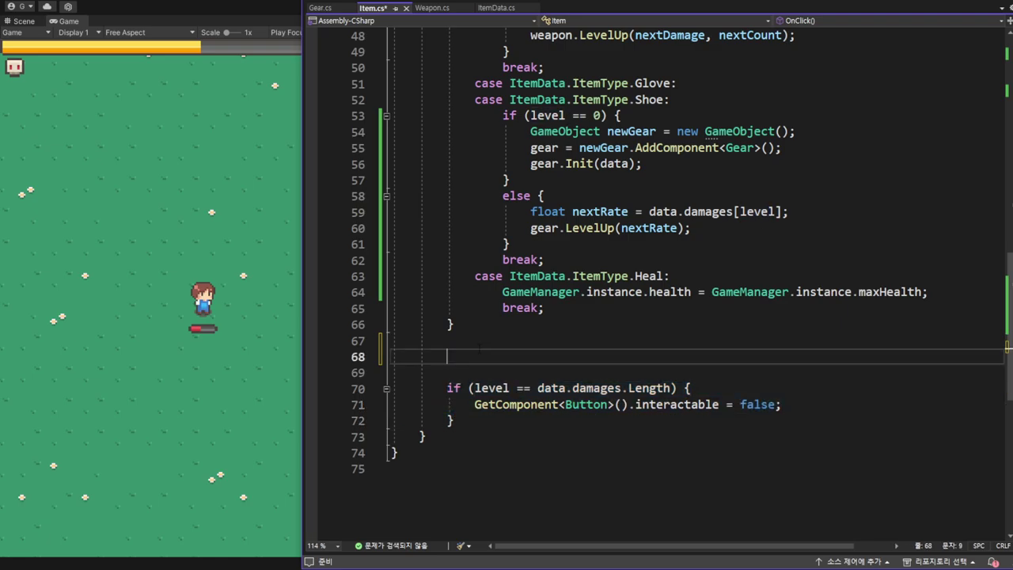
pyautogui.click(477, 342)
pyautogui.press('Delete')
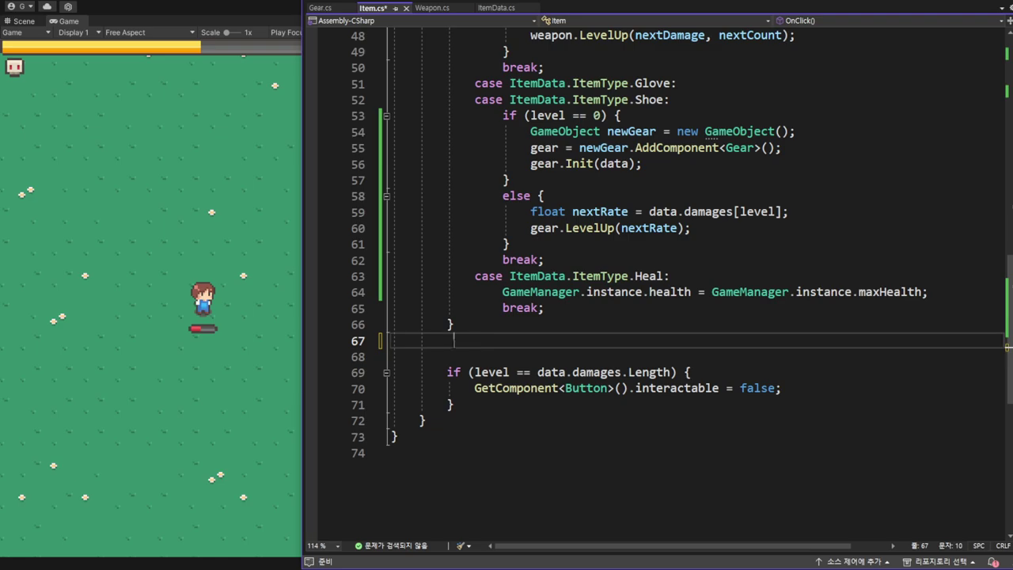
pyautogui.hotkey('shift', 'Down')
pyautogui.press('Delete')
pyautogui.scroll(3, 656, 285)
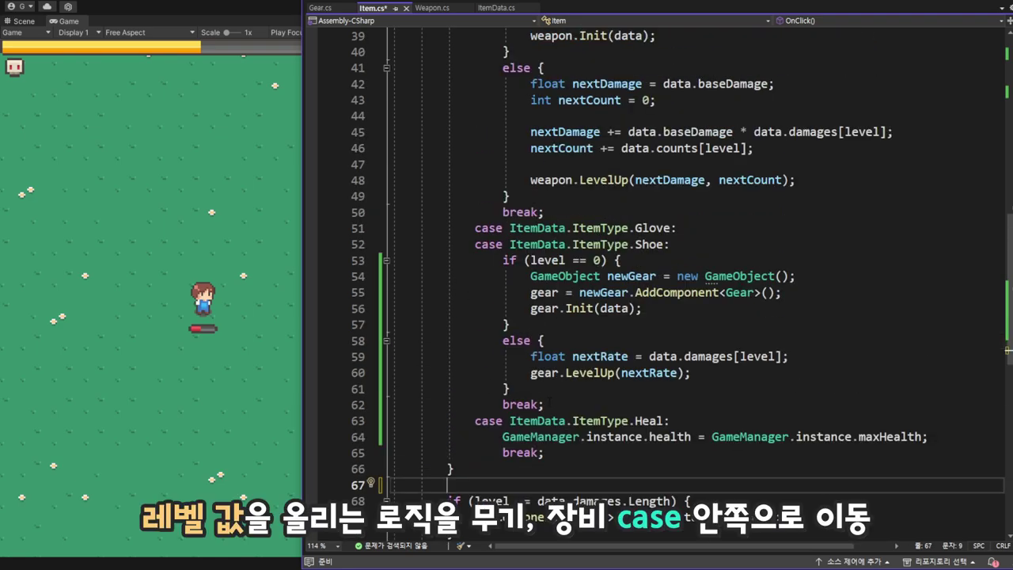
# - Put level++ at the end of both the gear (Glove/Shoe) and weapon (Melee/Range) cases
pyautogui.click(546, 403)
pyautogui.press('Up')
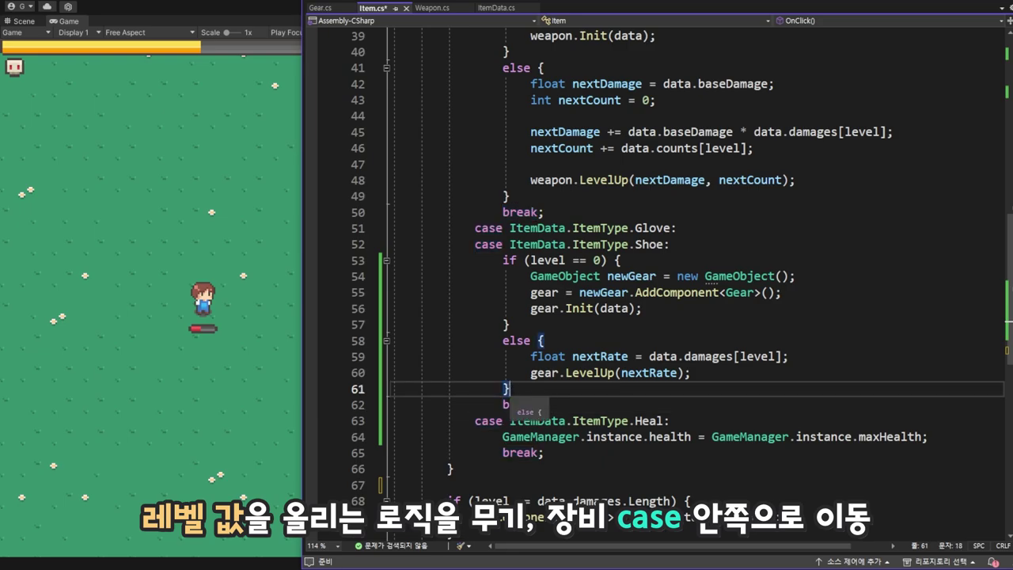
pyautogui.press('Return')
pyautogui.hotkey('shift', 'Home')
pyautogui.hotkey('ctrl', 'x')
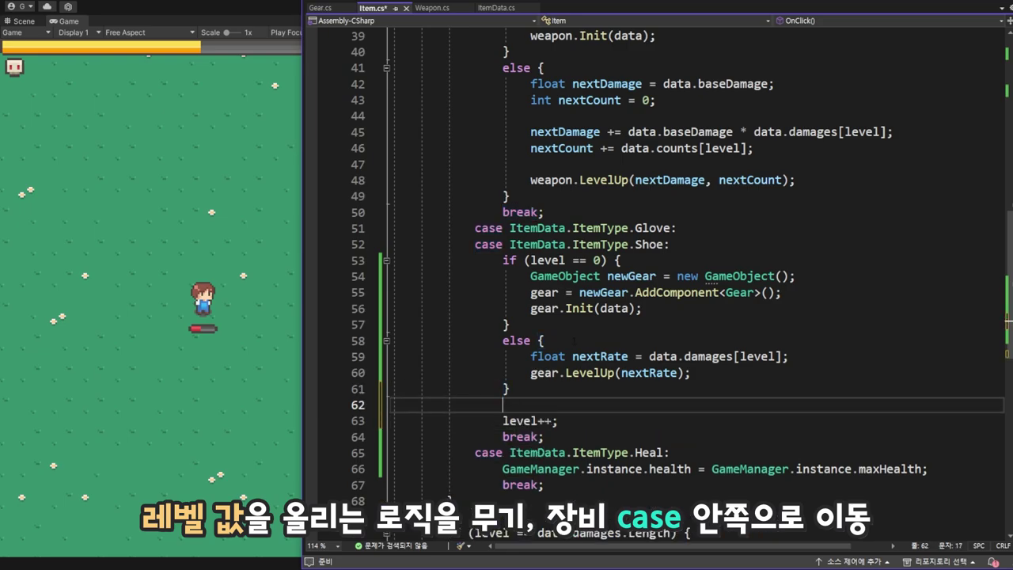
pyautogui.scroll(3, 617, 334)
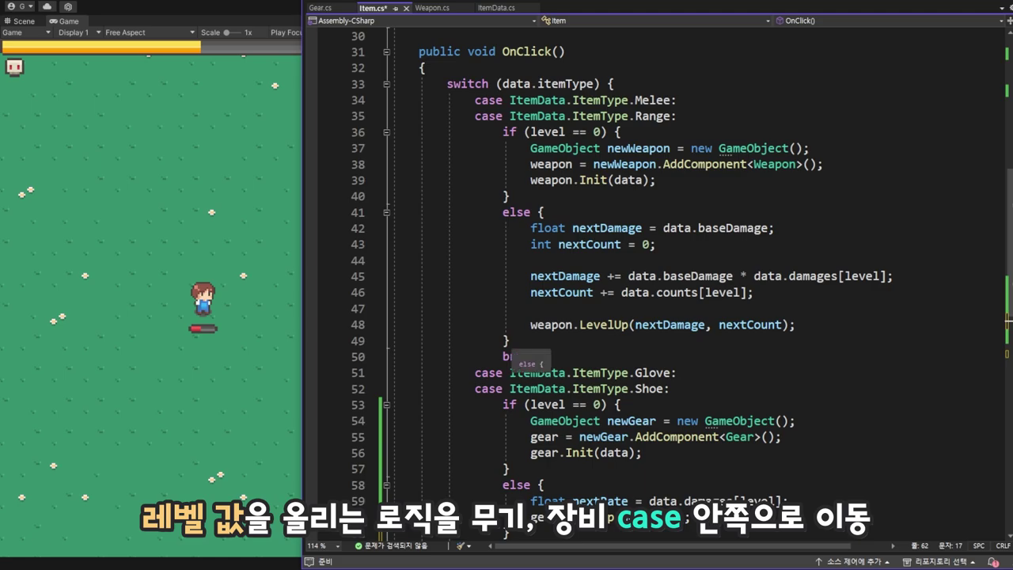
pyautogui.click(541, 341)
pyautogui.press('Return')
pyautogui.write('level++;')
pyautogui.hotkey('ctrl', 'Return')
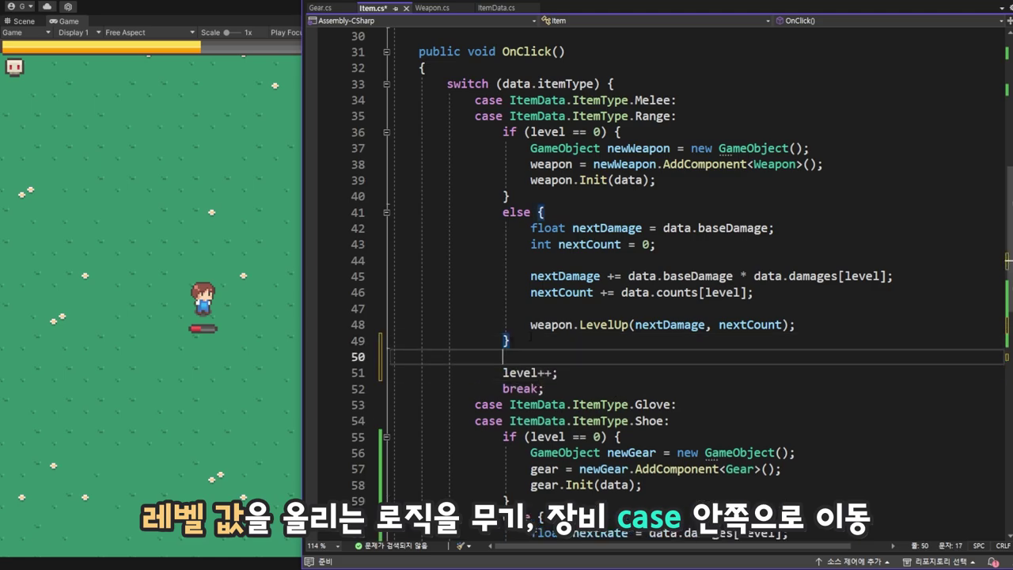
pyautogui.click(568, 373)
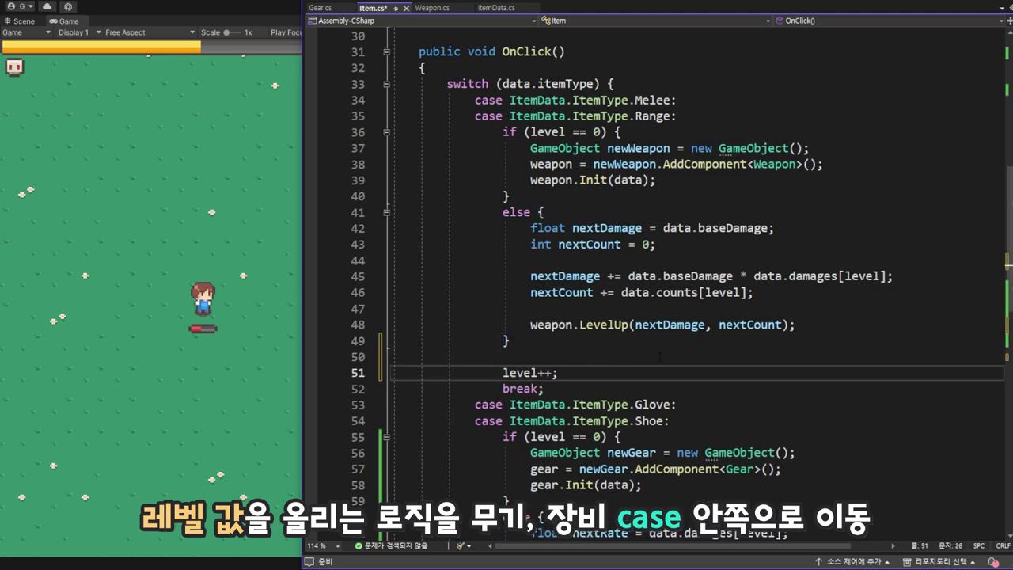
# - Save Item.cs and review the edited switch
pyautogui.hotkey('ctrl', 's')
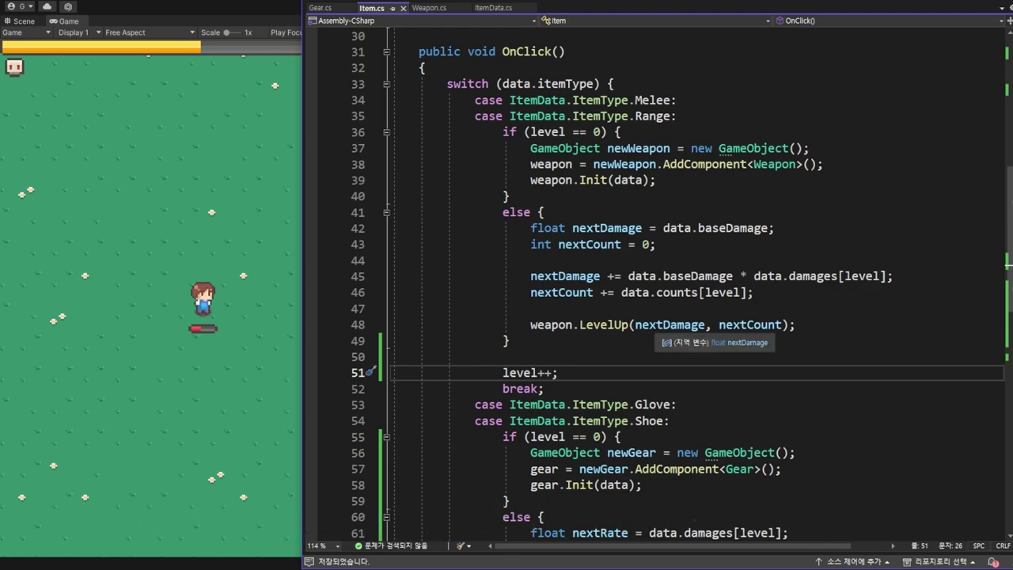
pyautogui.scroll(-6, 648, 335)
pyautogui.scroll(5, 661, 333)
pyautogui.scroll(1, 662, 335)
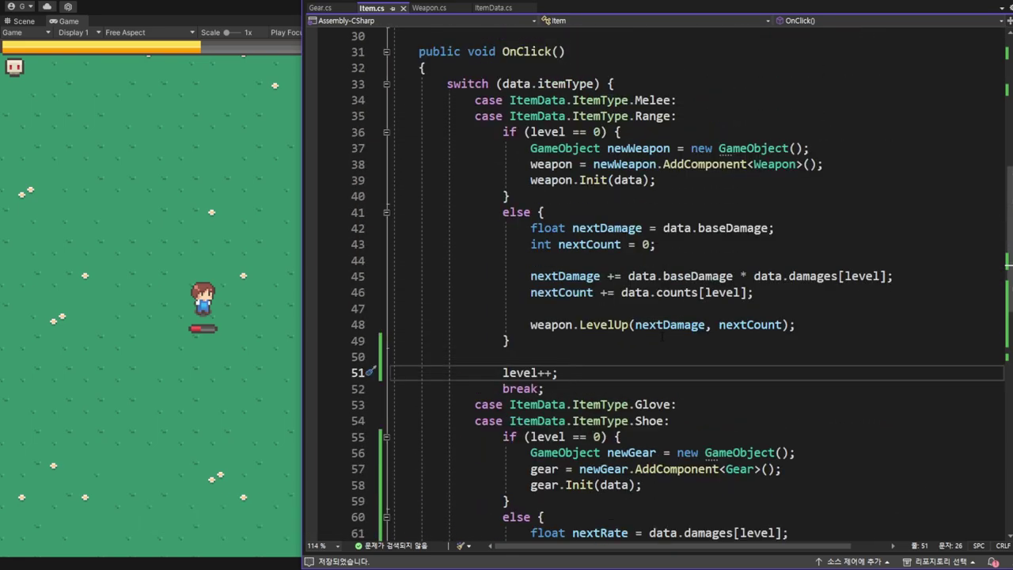
pyautogui.click(259, 17)
# - Play the game and level up the shovel, glove, gun and boots repeatedly, leaving heal at Lv.1
pyautogui.click(491, 6)
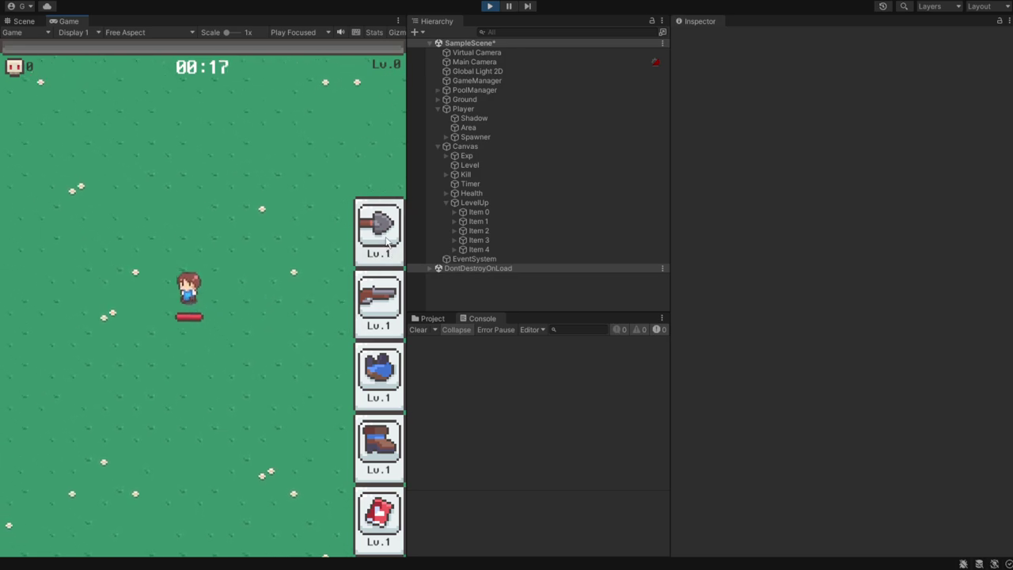
pyautogui.click(386, 237)
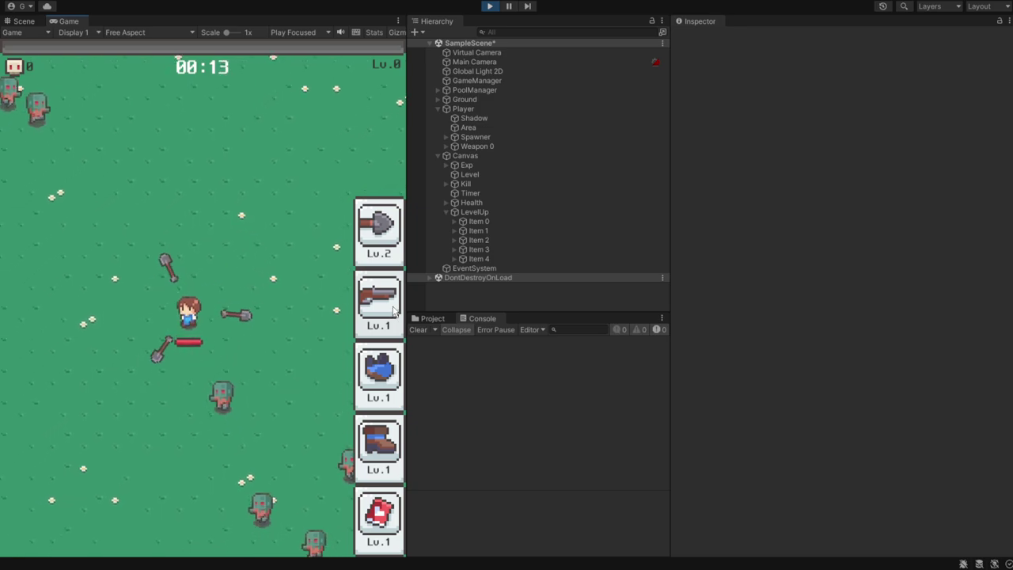
pyautogui.click(384, 373)
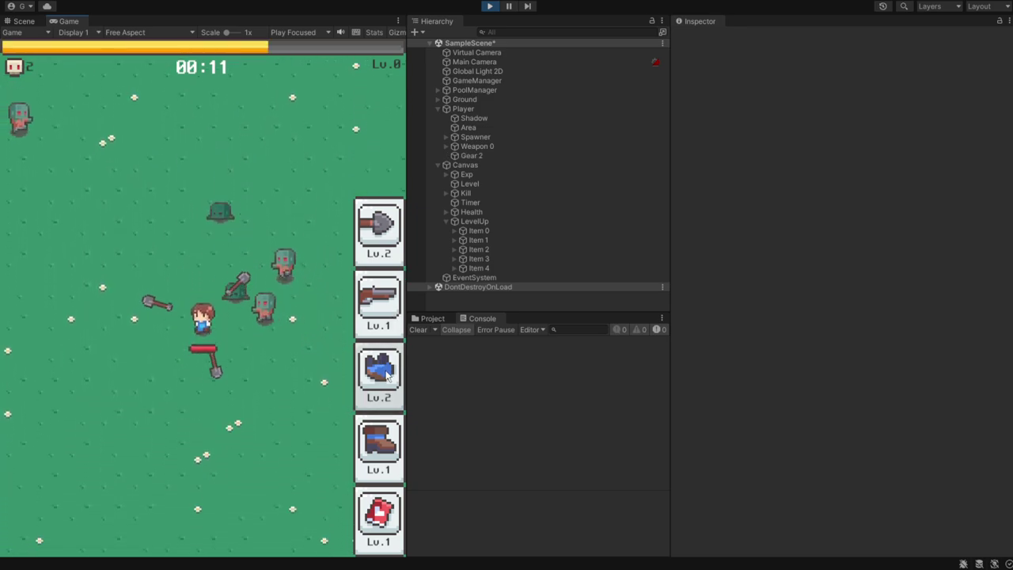
pyautogui.click(399, 291)
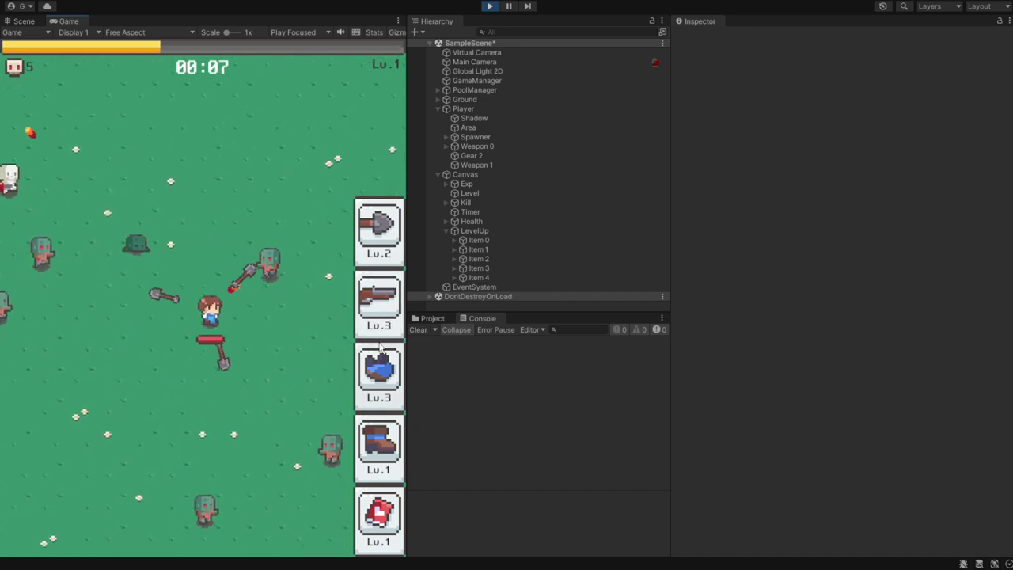
pyautogui.click(395, 417)
pyautogui.click(378, 229)
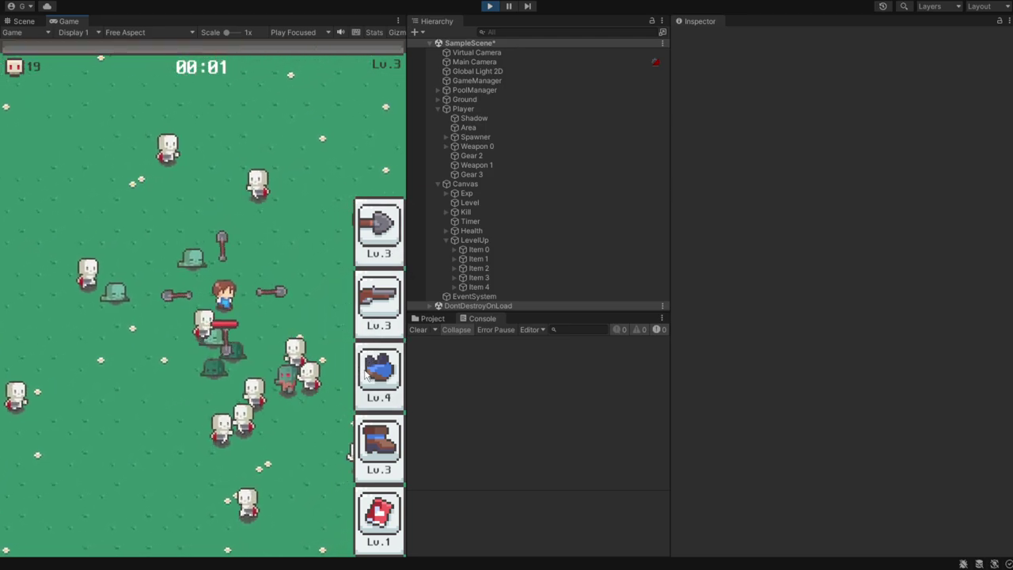
pyautogui.click(388, 375)
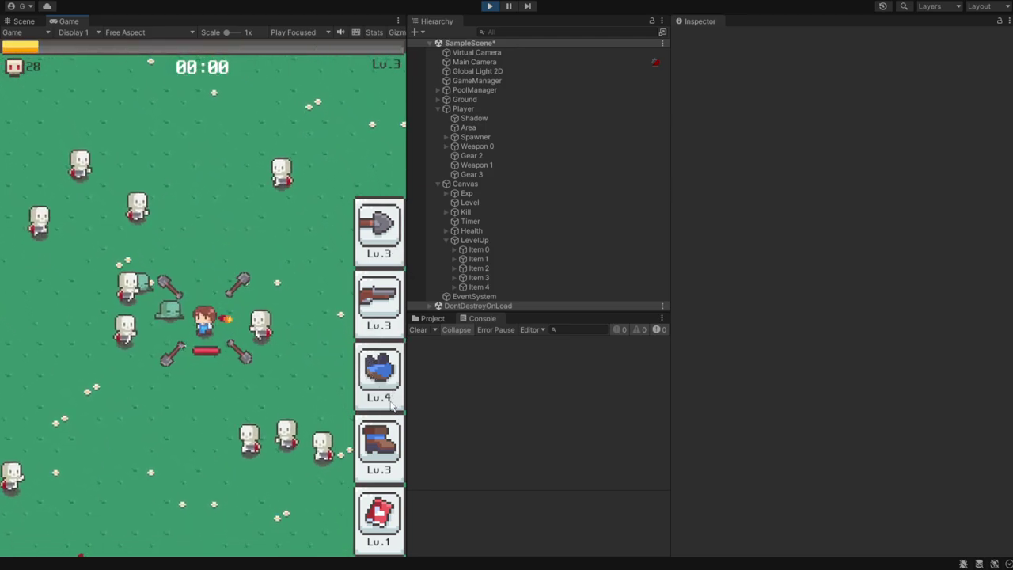
pyautogui.click(378, 230)
pyautogui.click(378, 300)
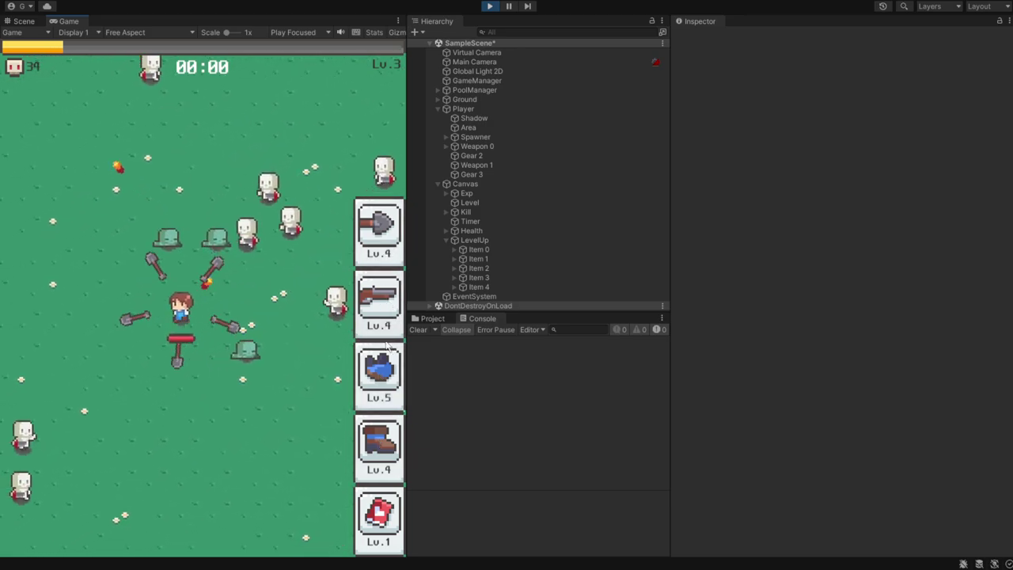